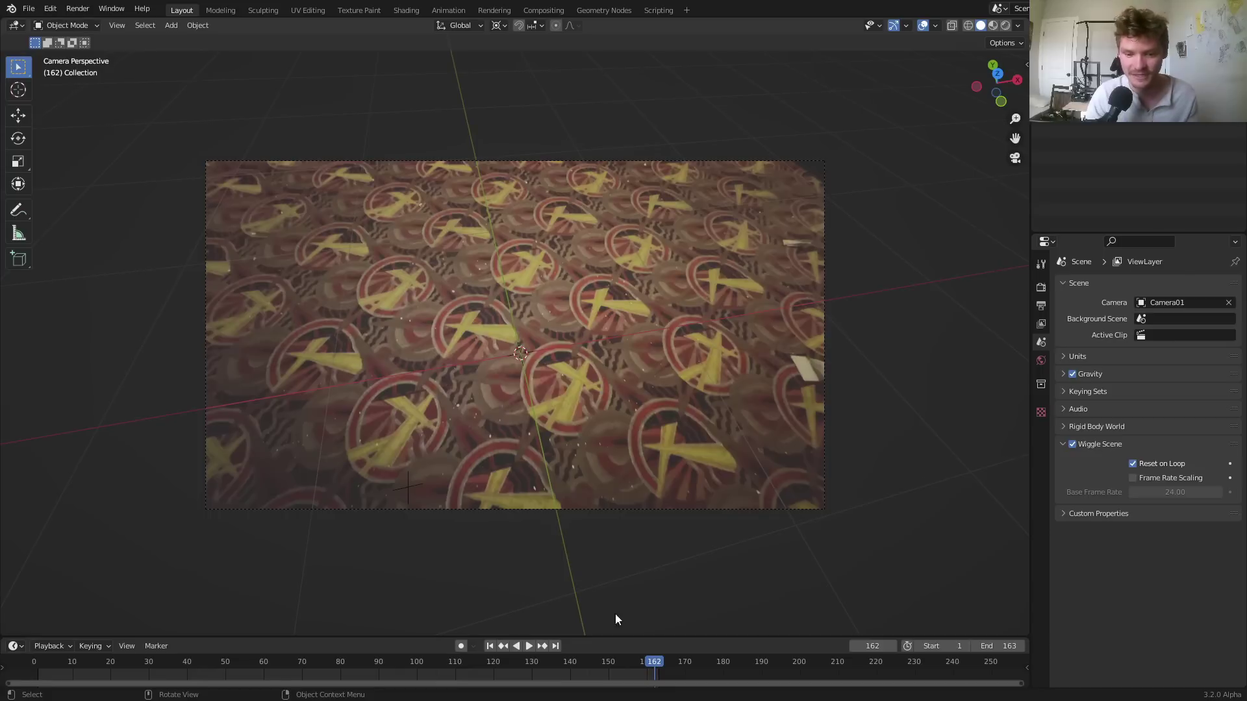
Review the tracked carpet footage through the camera and return to frame 1
drag(594, 660, 279, 595)
key(shift+Left)
key(space)
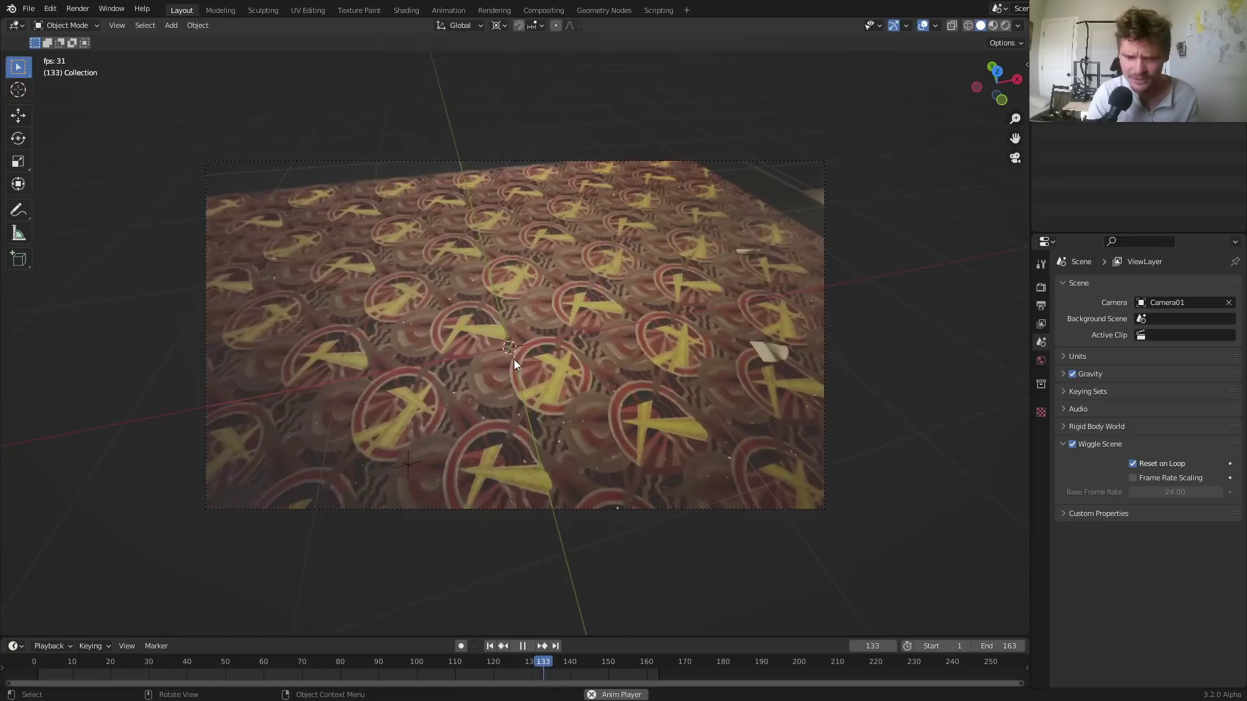
key(Escape)
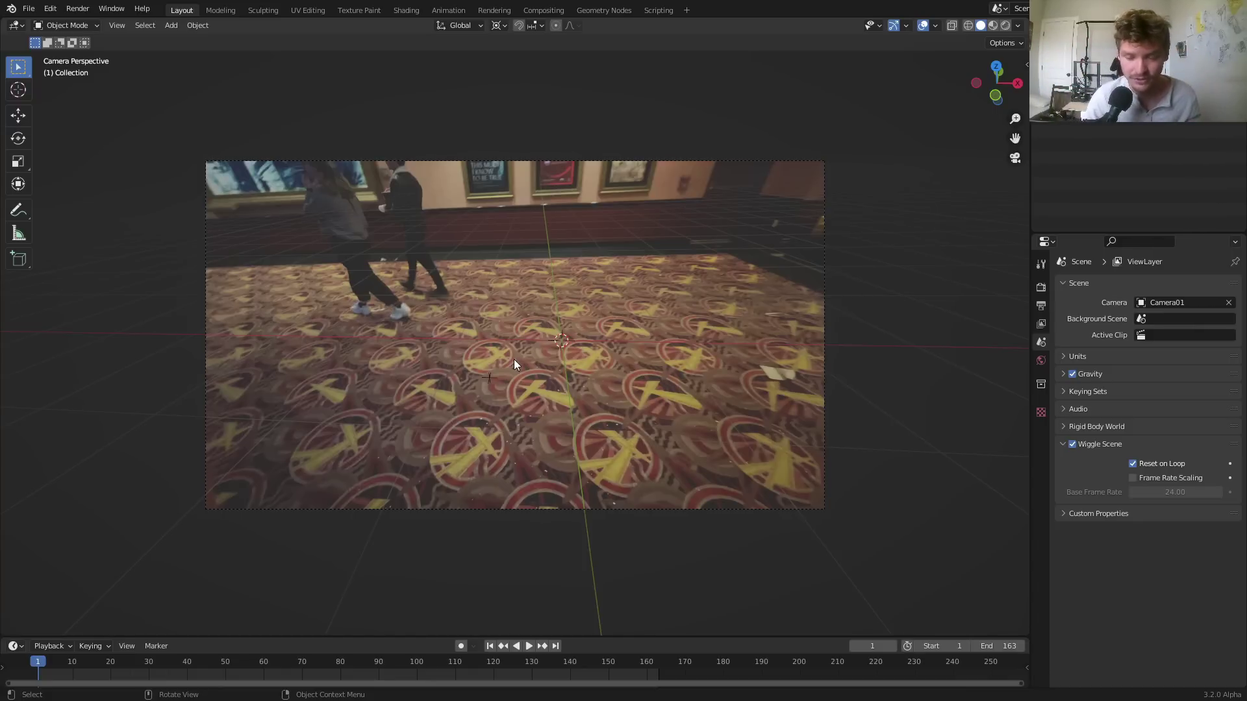
Add a plane mesh on the carpet at the world origin
key(shift+a)
mouse_move(513, 285)
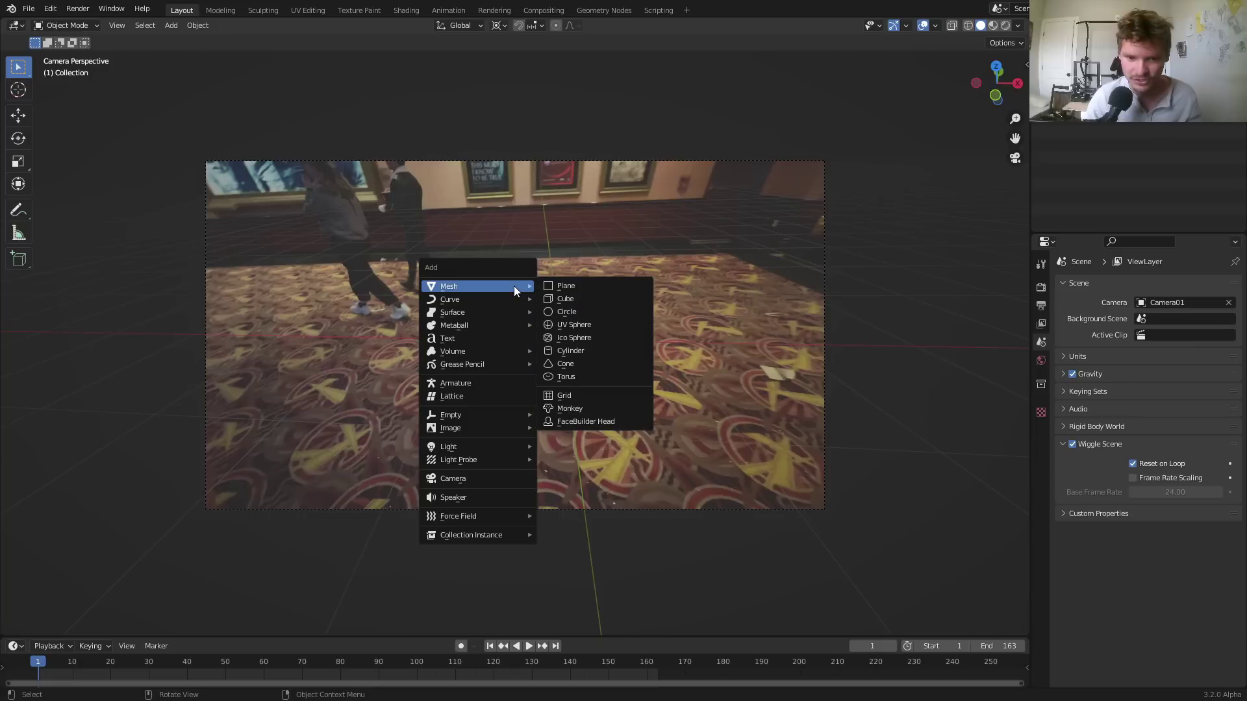
click(577, 293)
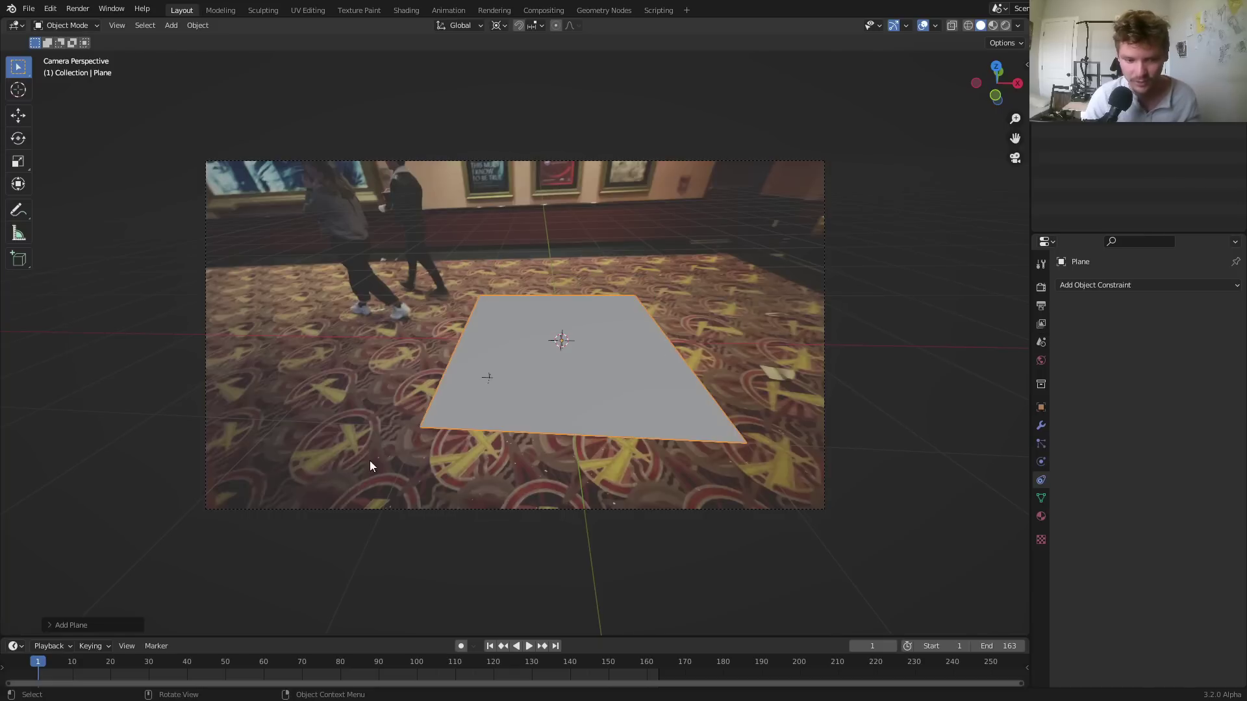
Try the plane farther to one side on the carpet, preview its tracking, and undo the move
key(g)
click(497, 348)
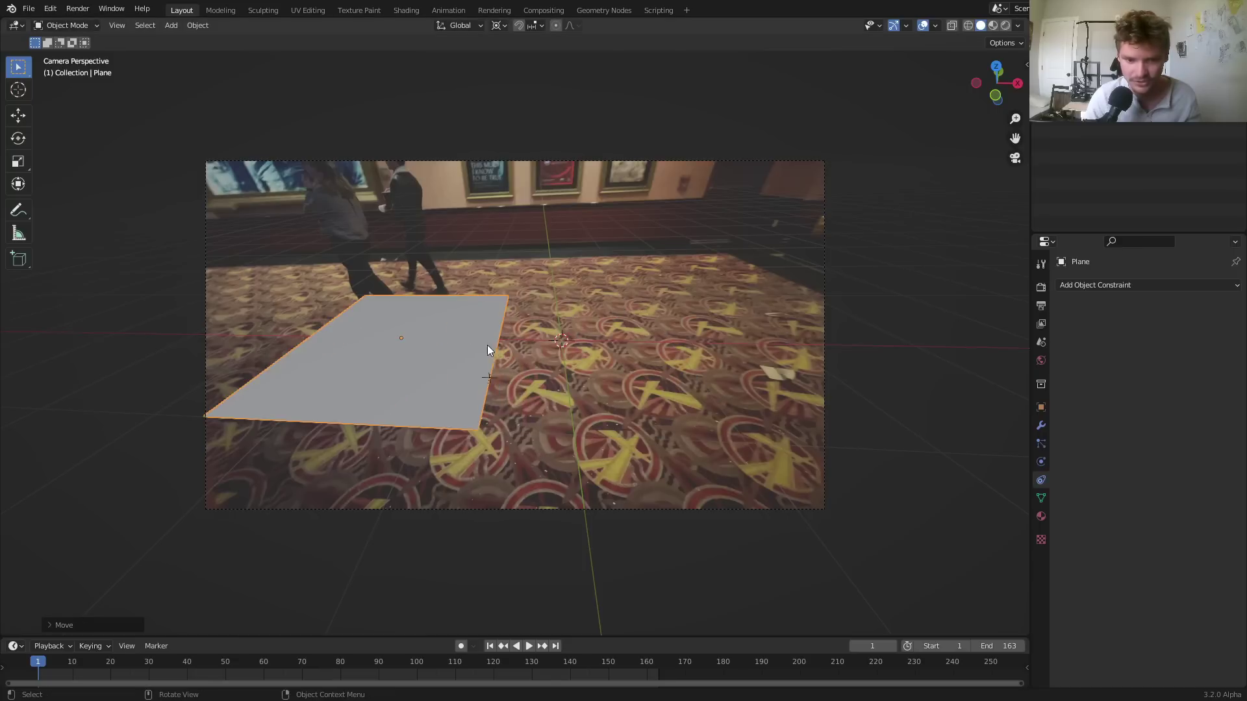
key(space)
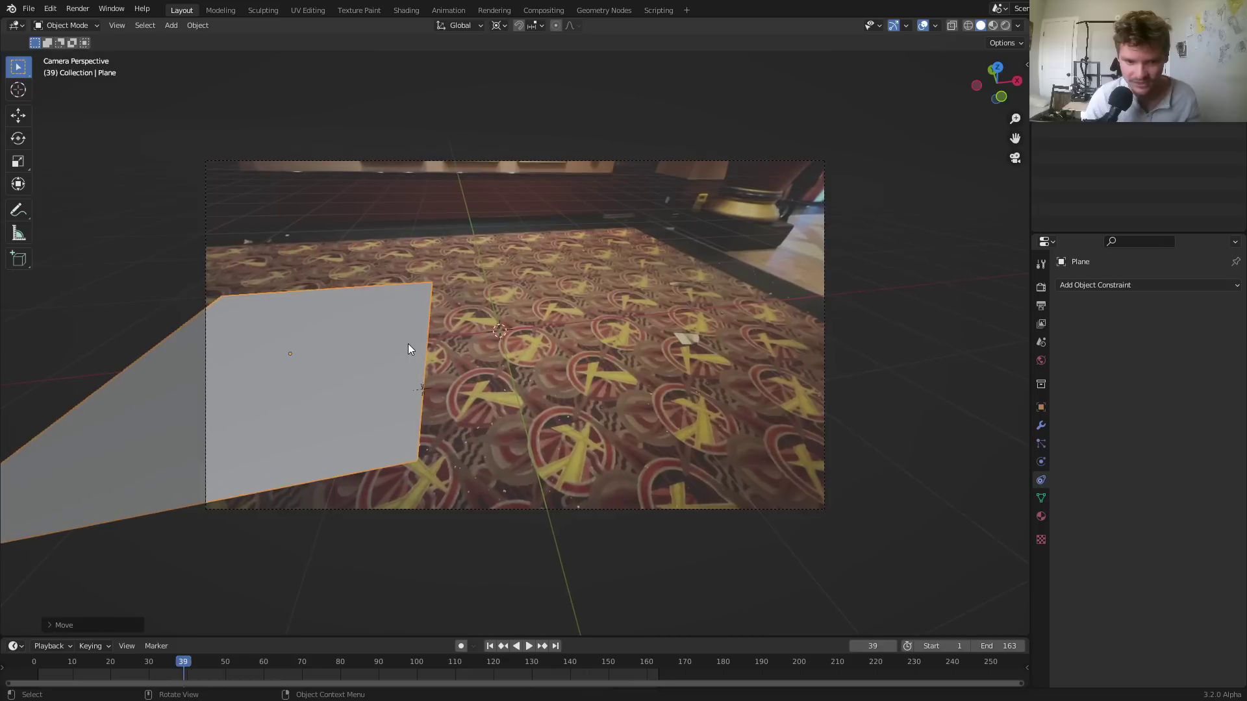
key(ctrl+z)
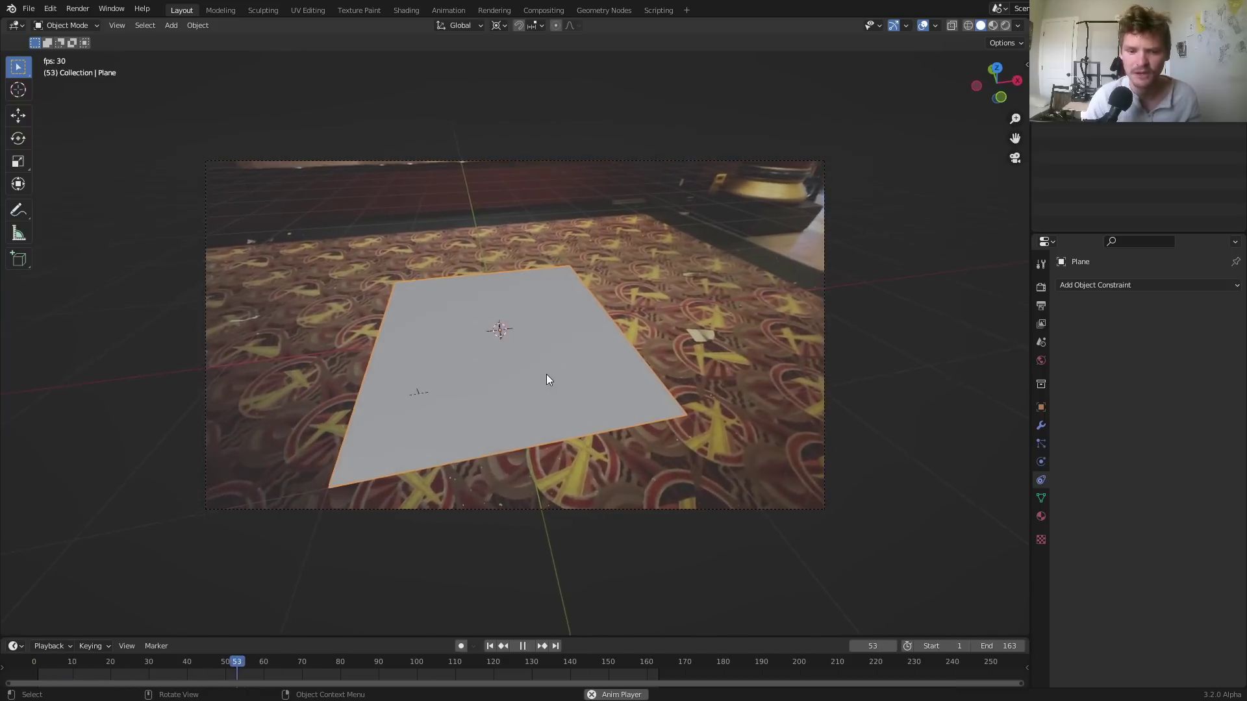
Show the viewport in wireframe and play the shot from frame 1 to check how the plane sticks to the floor
key(space)
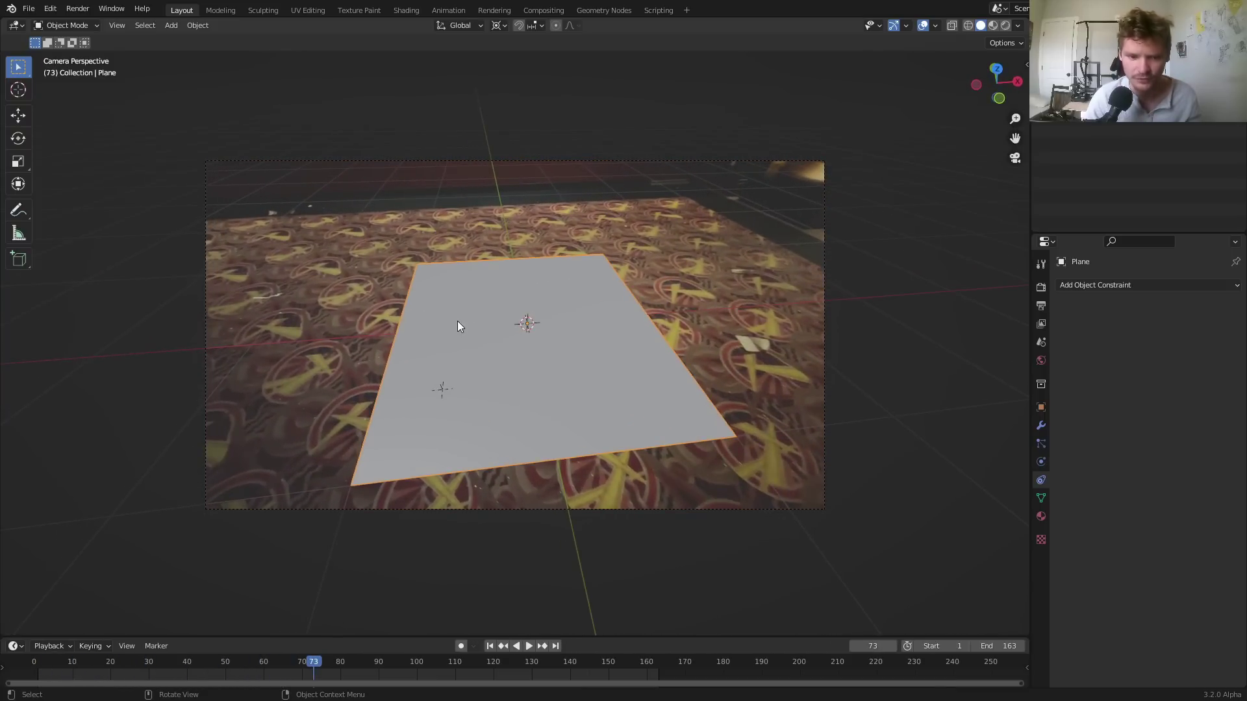
click(968, 25)
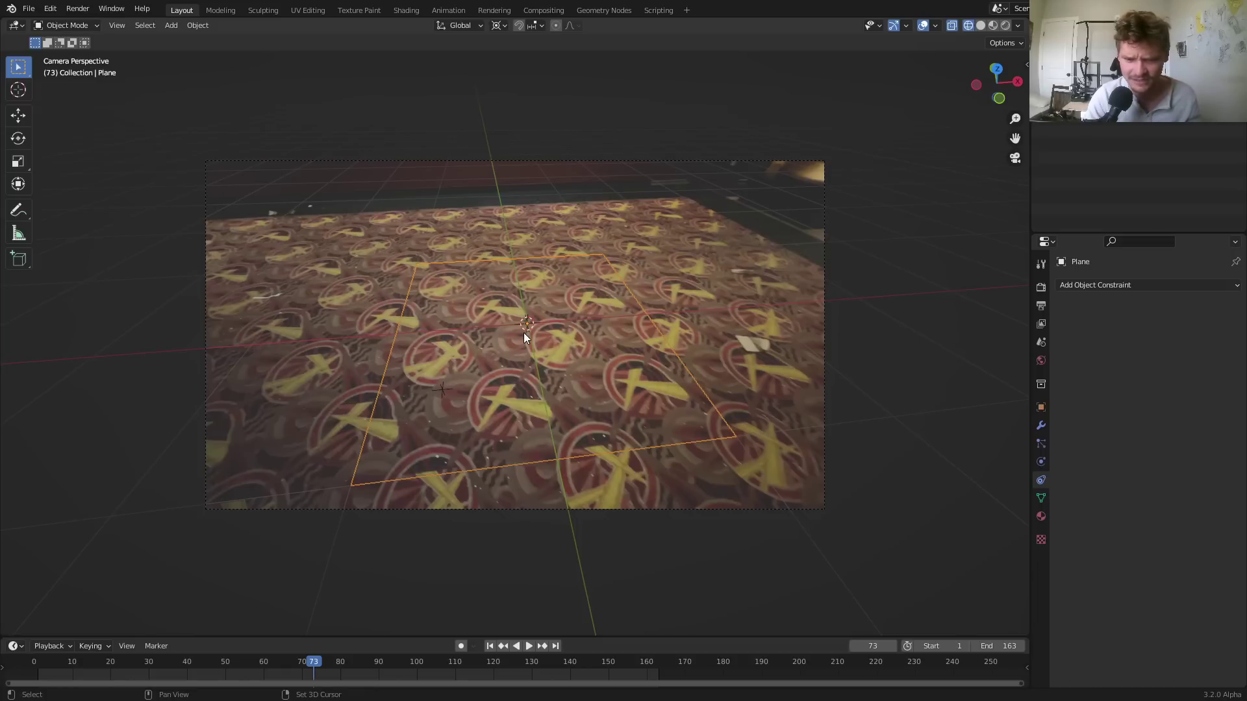
key(shift+Left)
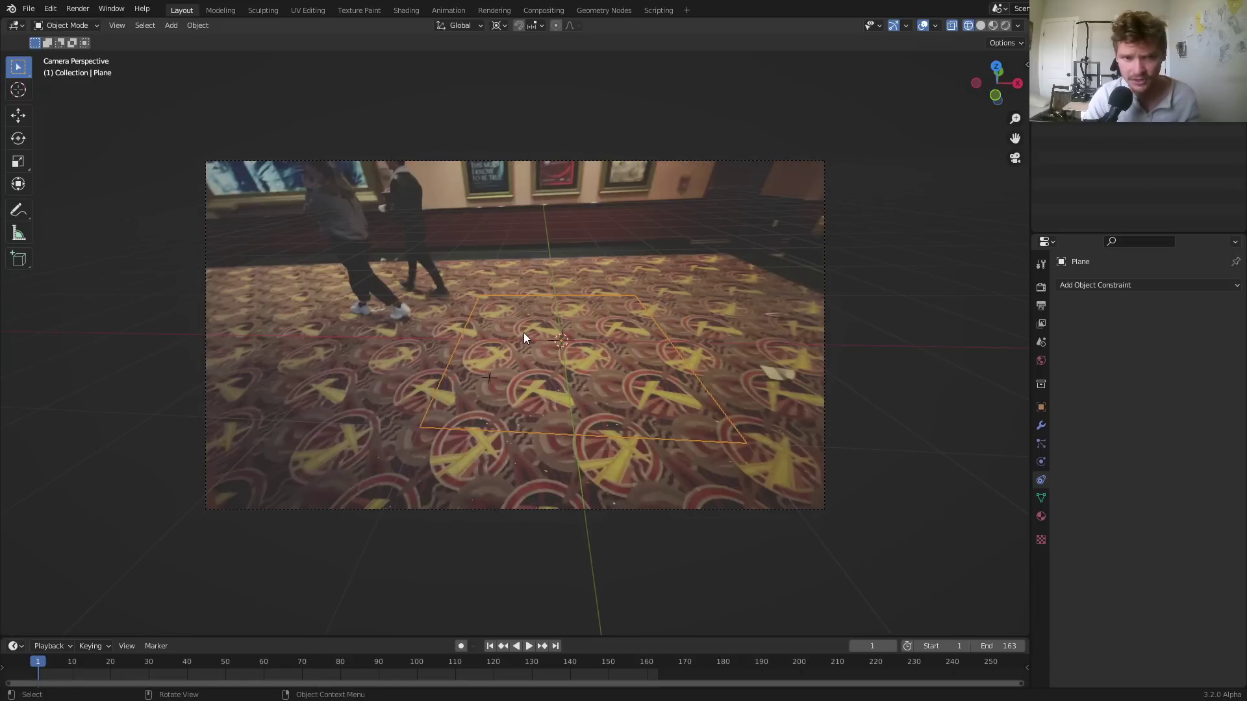
key(space)
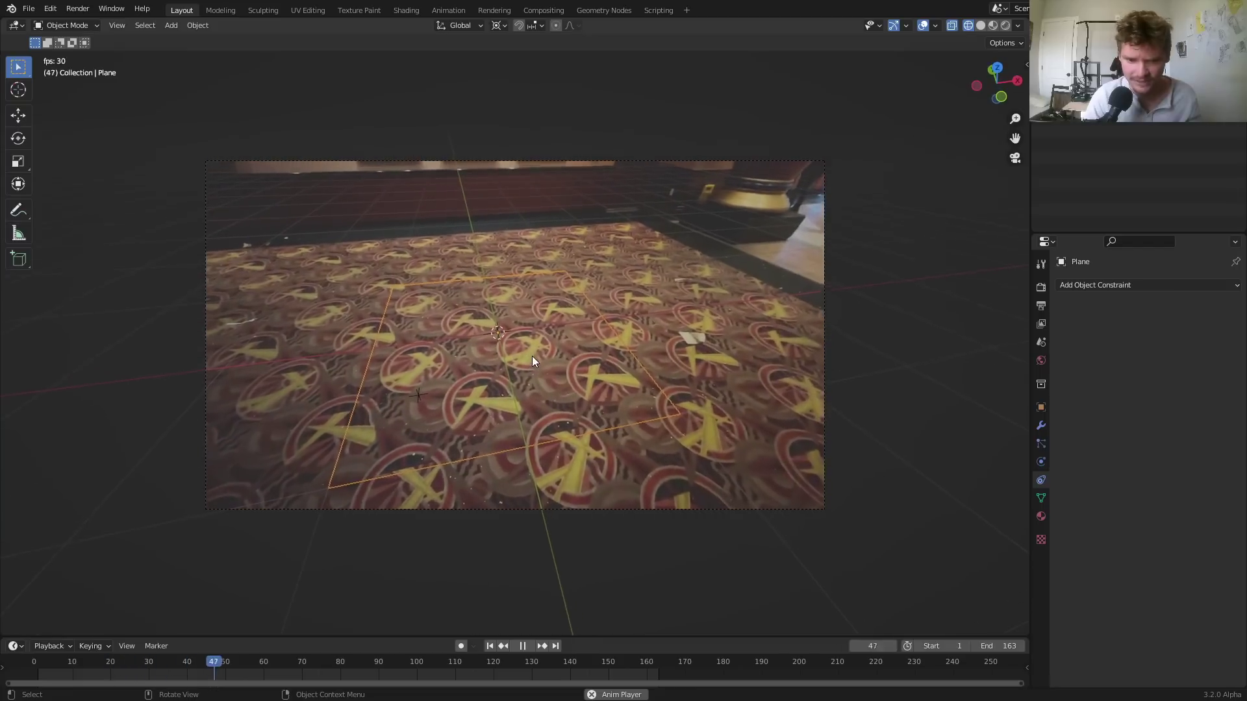
key(space)
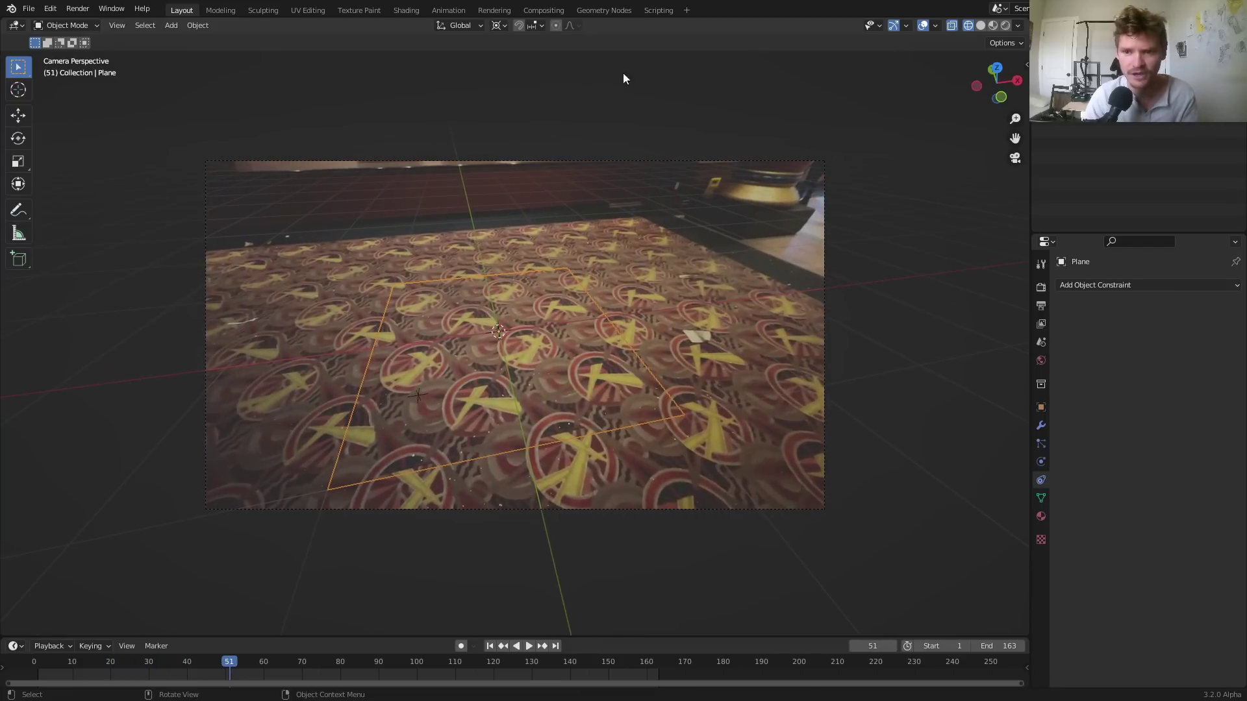
Switch to the Shading workspace and show the camera view in rendered shading
click(409, 10)
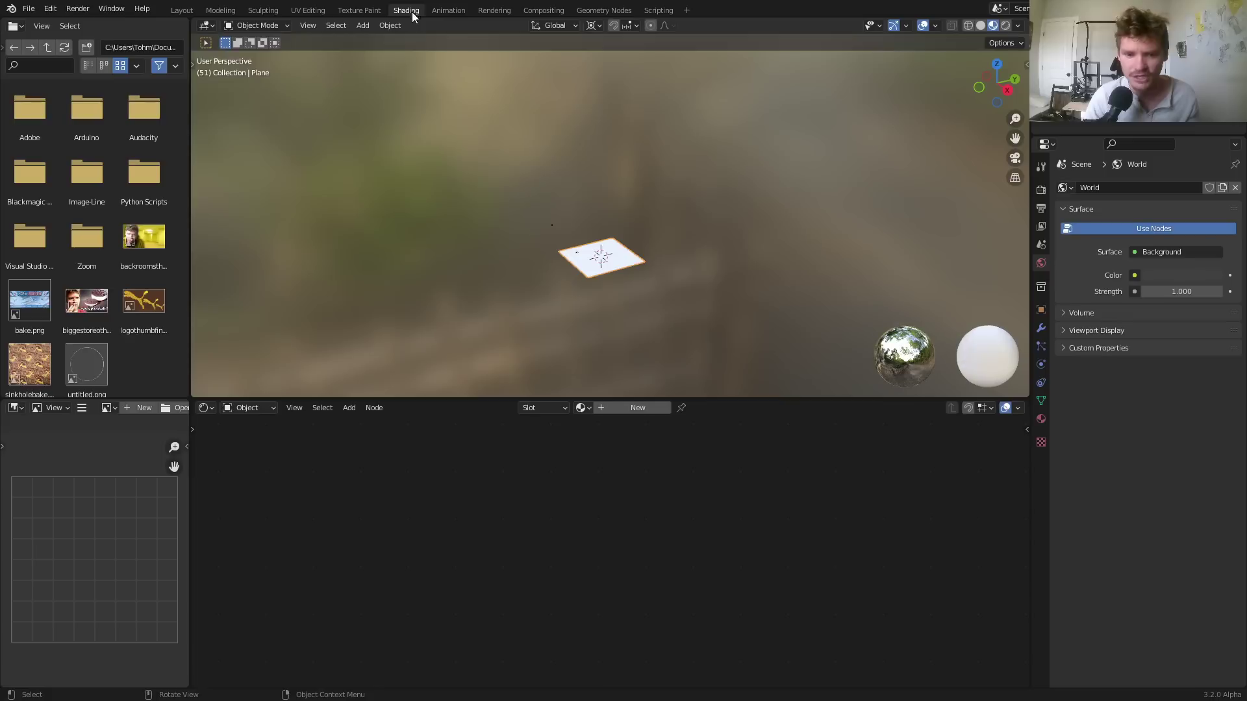
click(1015, 157)
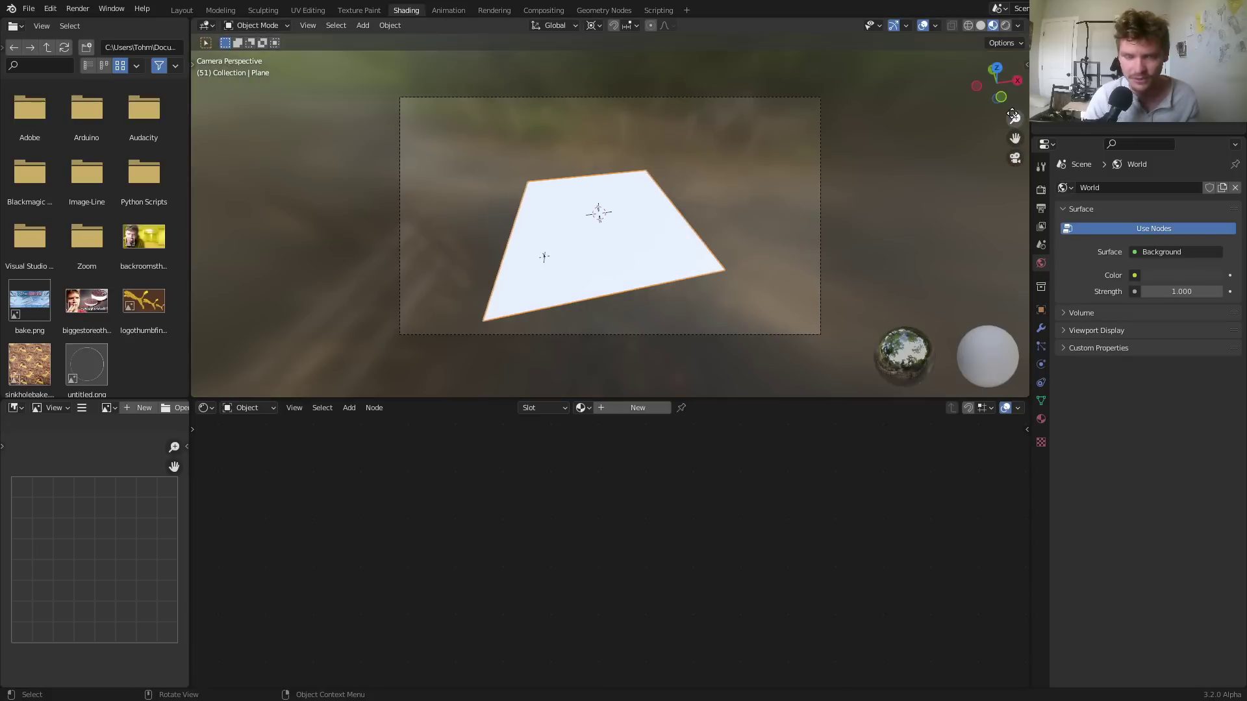
click(1005, 25)
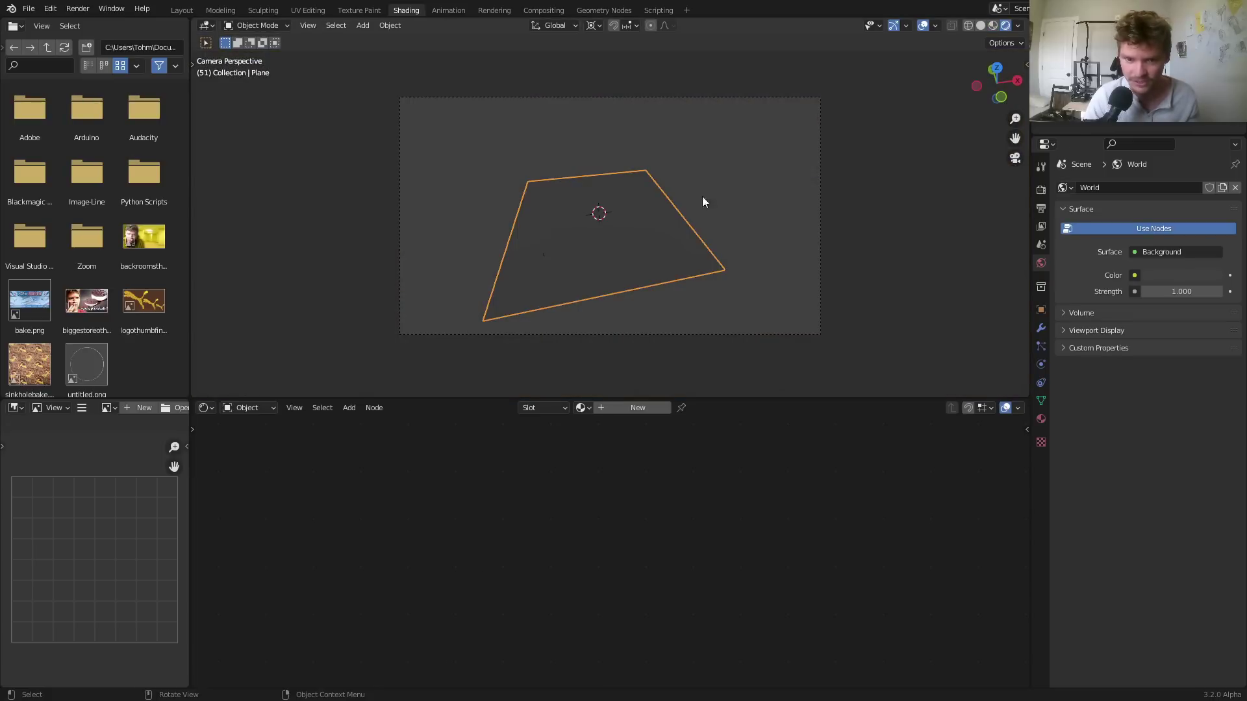
scroll(675, 208, up, 2)
Set the scene's render engine to Cycles
click(1041, 189)
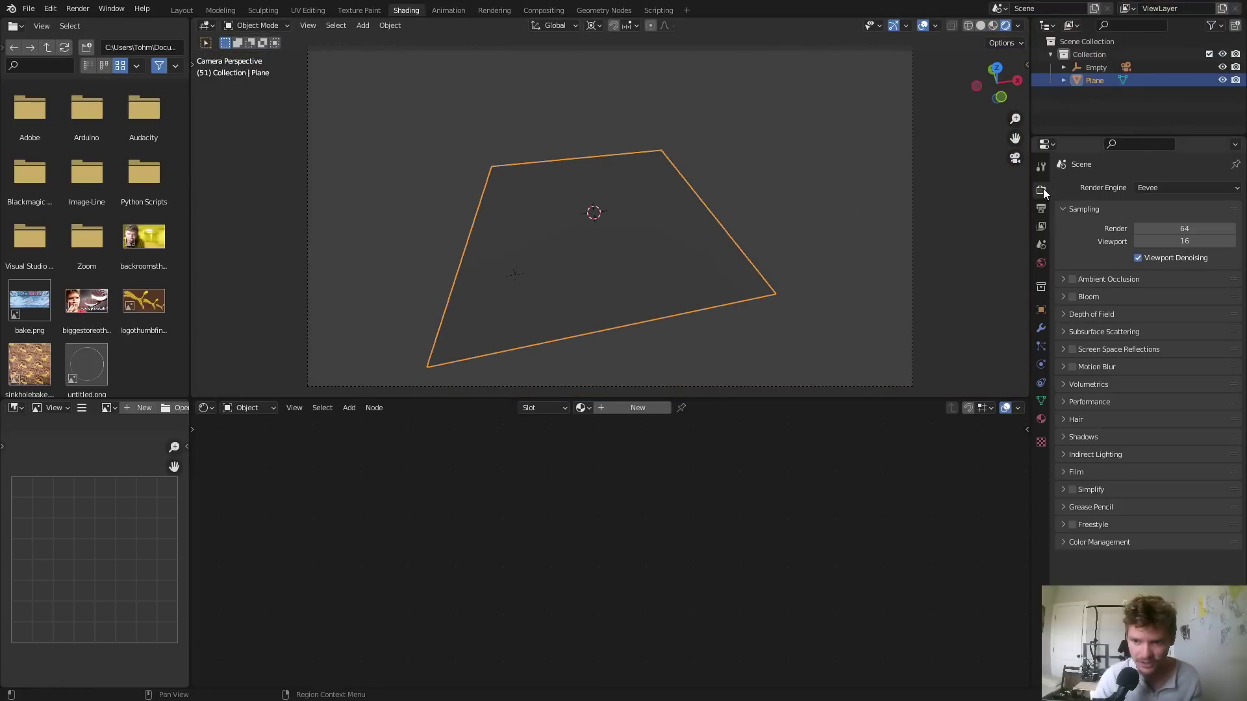
click(1160, 187)
click(1168, 232)
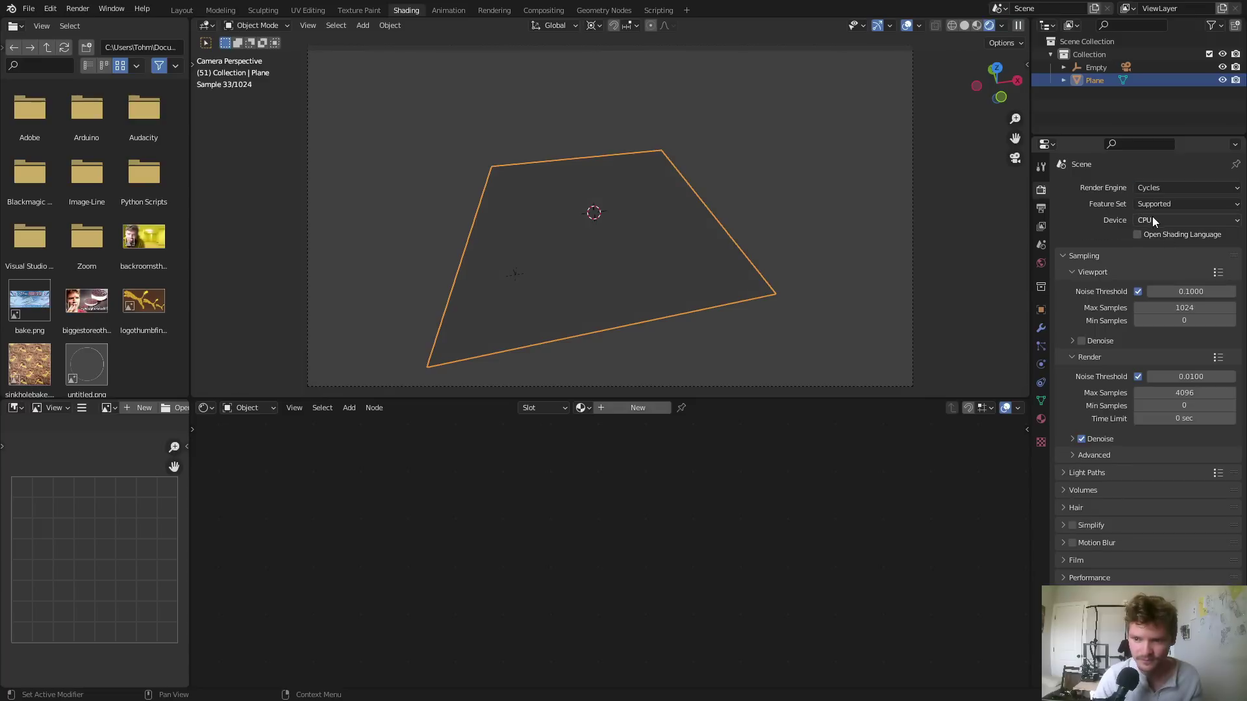
Create a new material on the plane, delete its Principled BSDF, and connect an Image Texture's Color to the Material Output's Surface
click(649, 411)
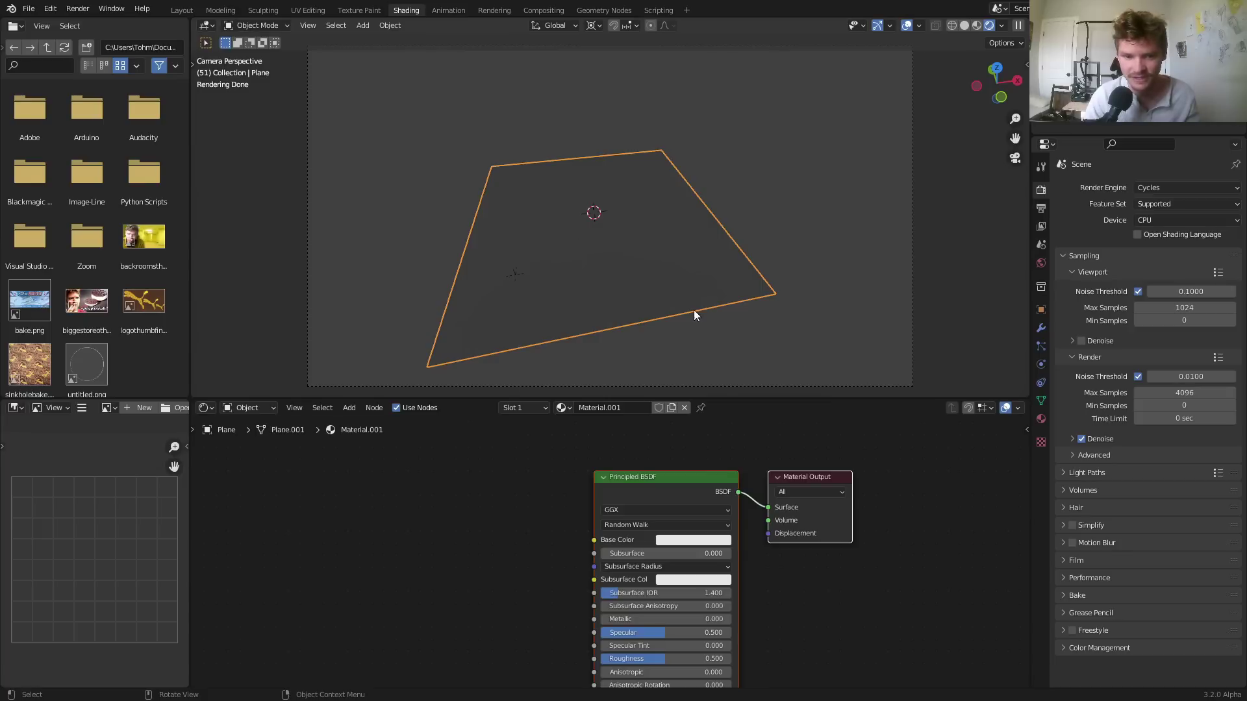
key(x)
key(shift+a)
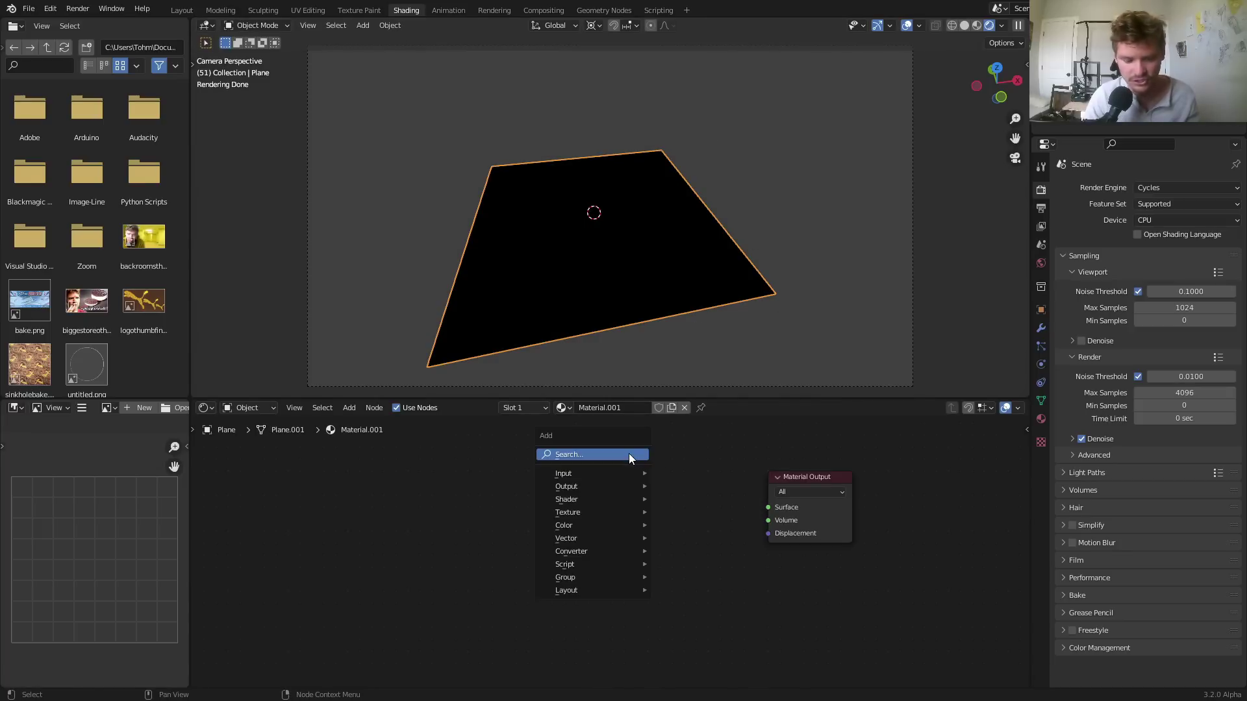
click(629, 453)
text(im)
key(Return)
click(538, 511)
ctrl+shift+click(625, 509)
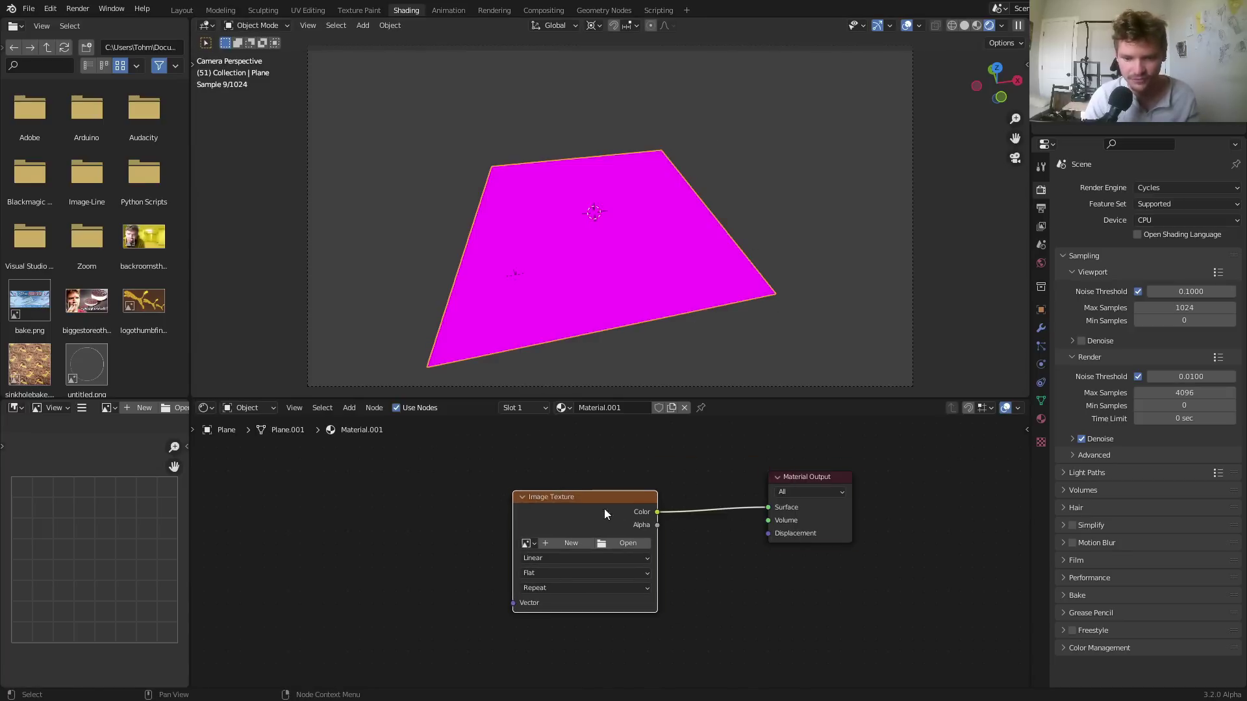
Load sinkholebase.MOV from the Desktop into the Image Texture node
scroll(611, 520, up, 4)
click(643, 538)
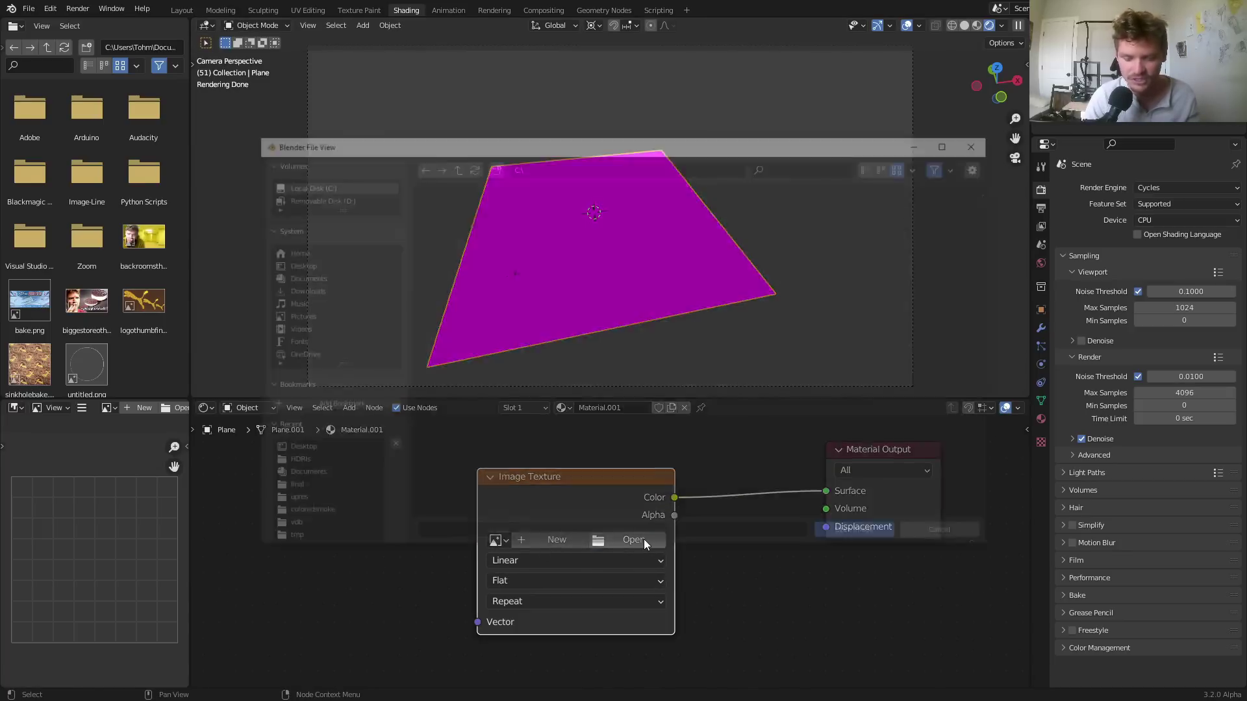
click(294, 450)
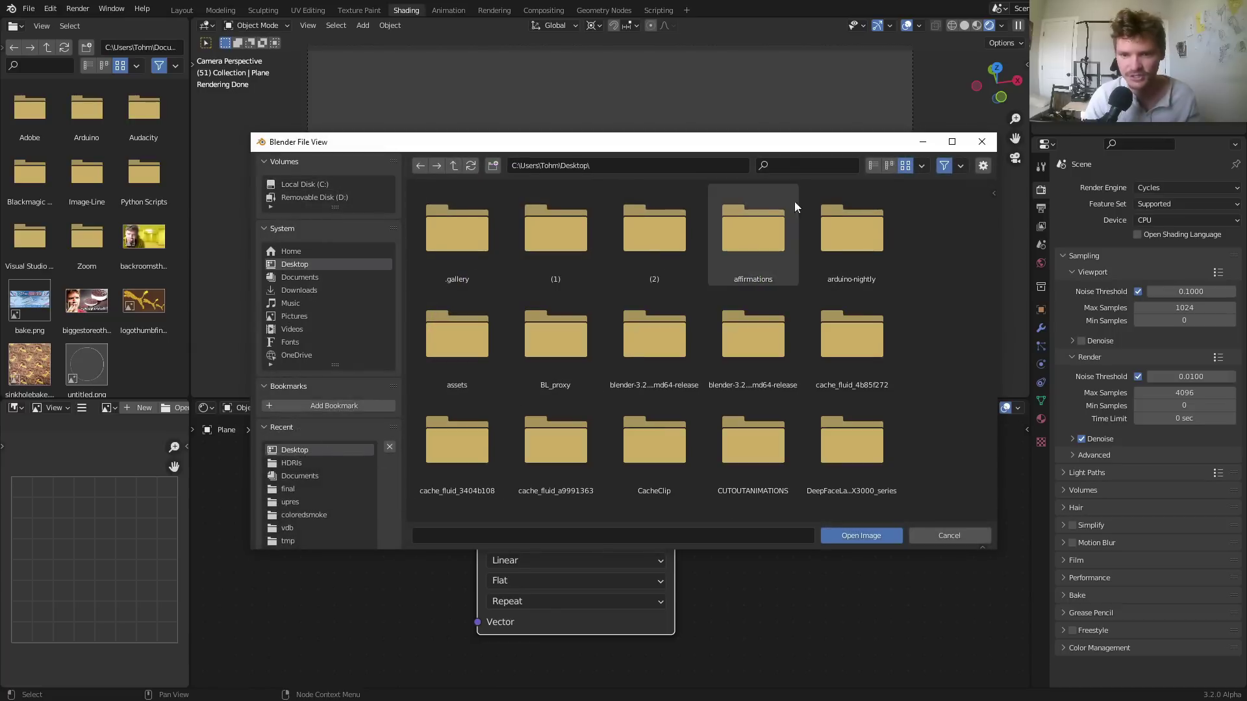
click(822, 166)
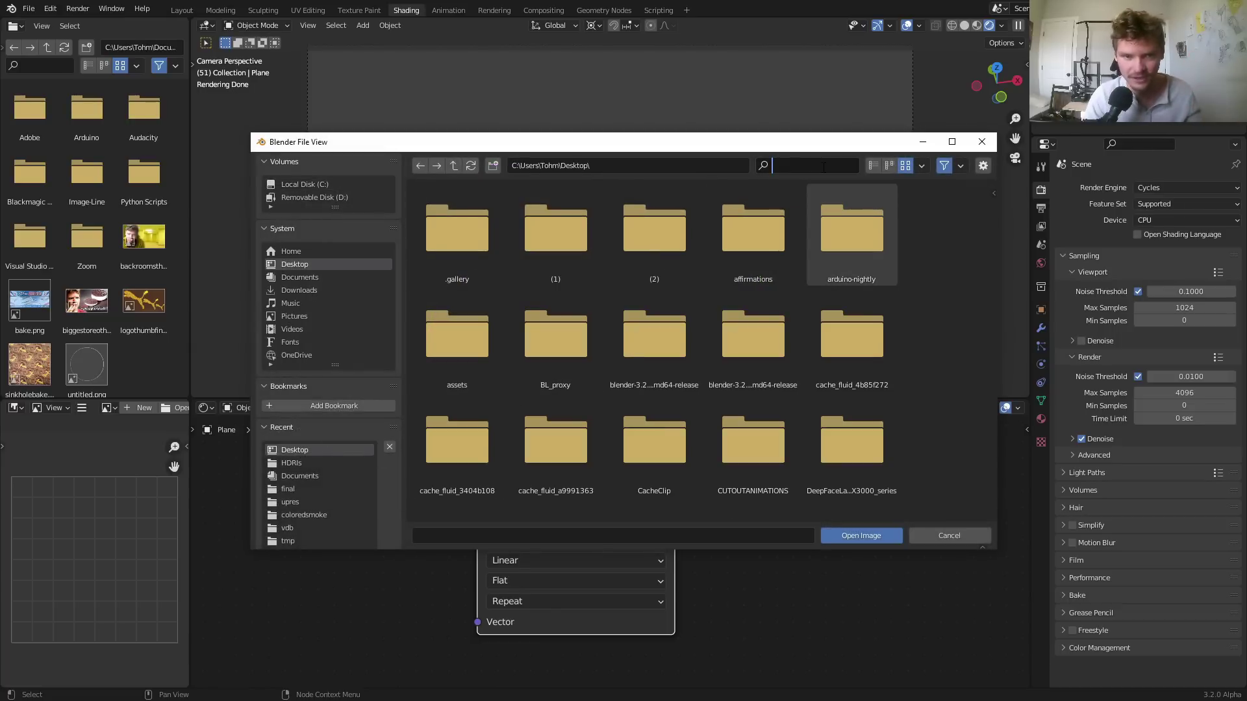
text(sink)
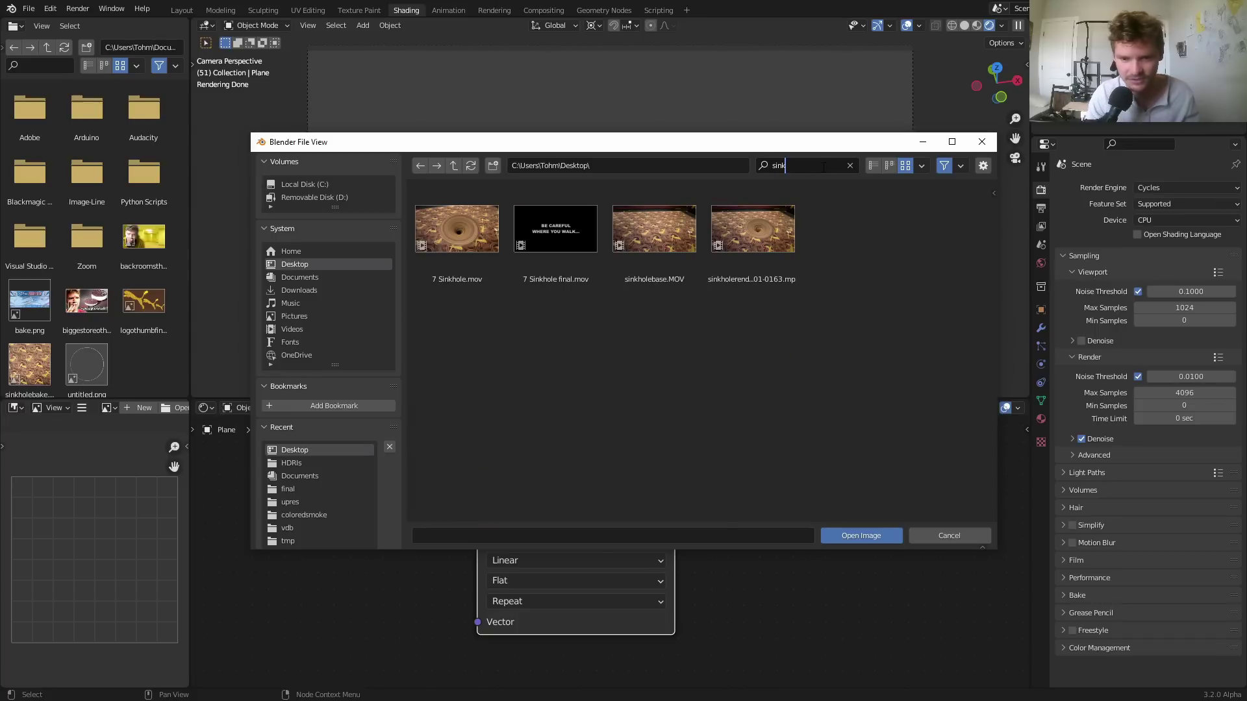
double_click(629, 262)
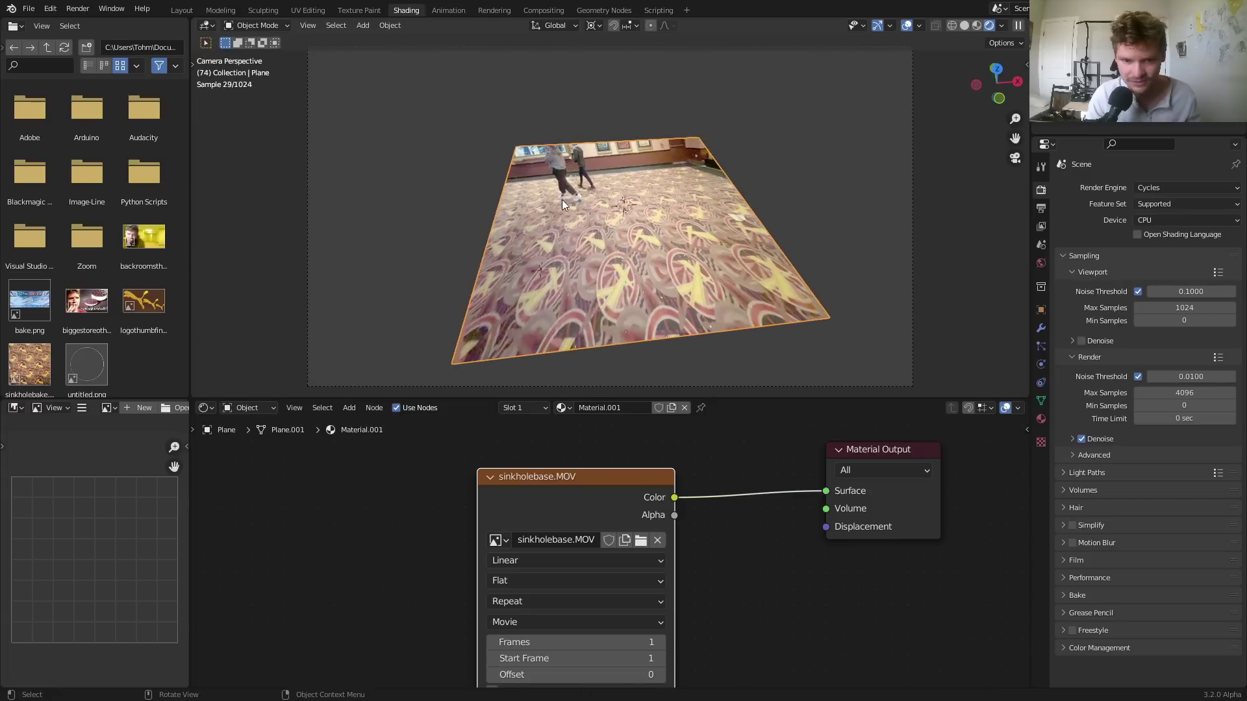
Enable Auto Refresh and Cyclic on the movie texture and set its length to 355 frames
middle_drag(517, 485, 540, 363)
click(516, 586)
click(516, 570)
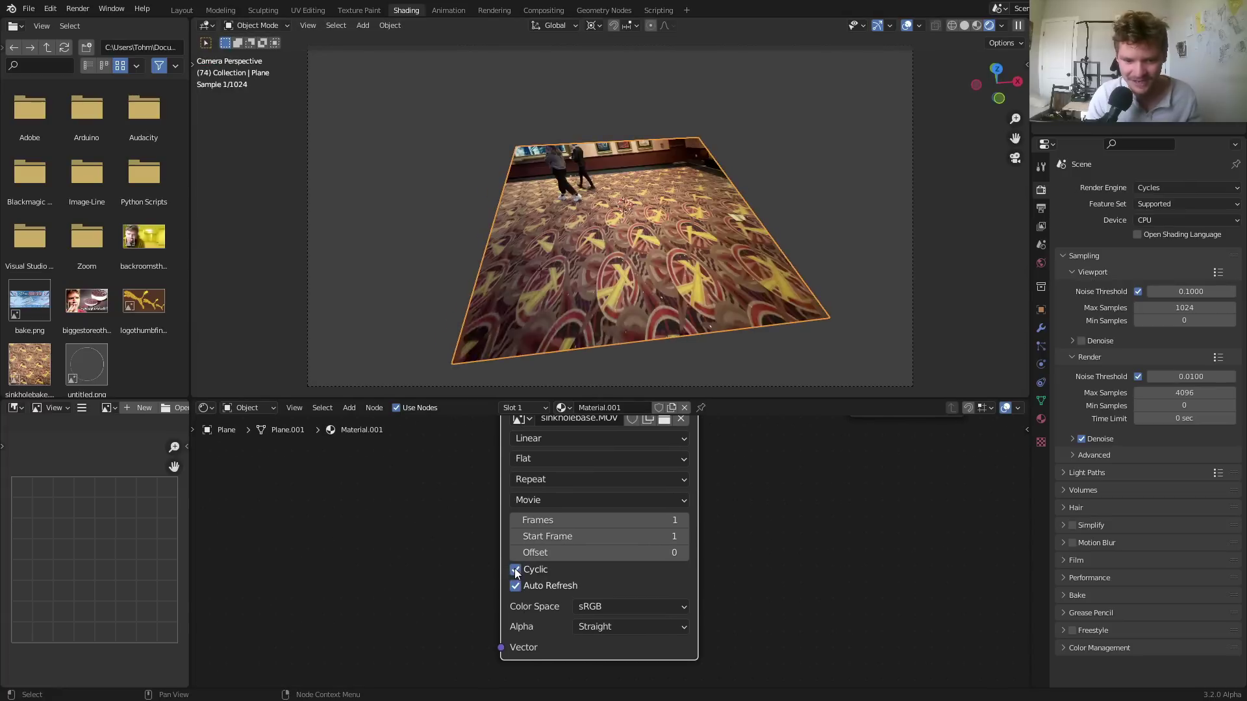
click(560, 520)
text(355)
key(Return)
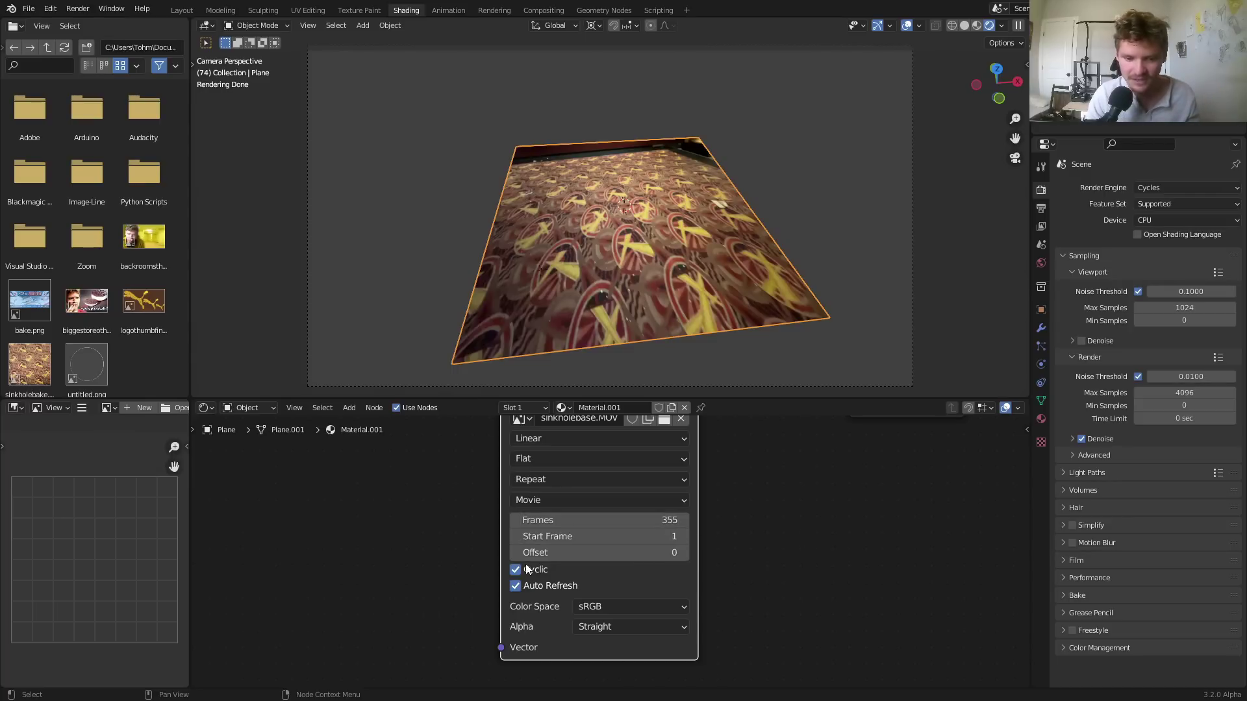
Add a Texture Coordinate node without the Mapping node and connect its Window output to the movie texture's Vector input
middle_drag(504, 486, 532, 603)
key(ctrl+t)
middle_drag(493, 515, 530, 455)
key(ctrl+x)
middle_drag(334, 581, 349, 517)
drag(285, 513, 580, 640)
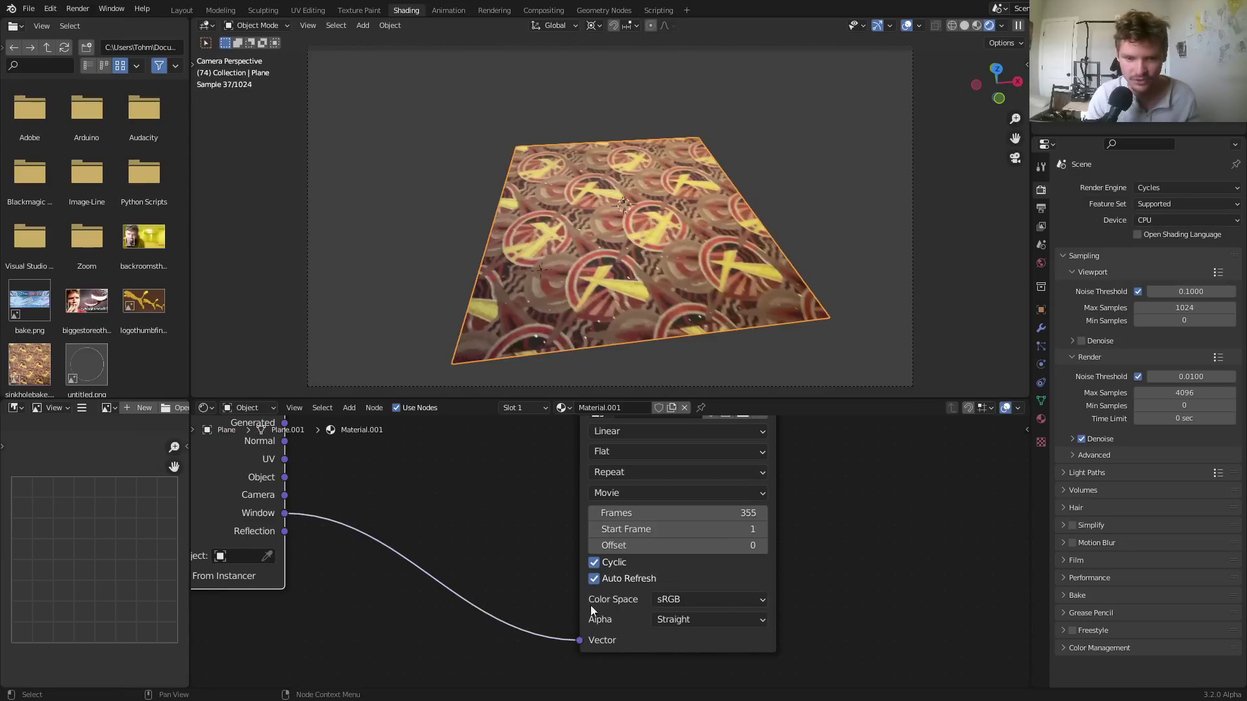
Enable Transparent in the render's Film settings
click(1076, 560)
scroll(1086, 559, down, 4)
click(1086, 554)
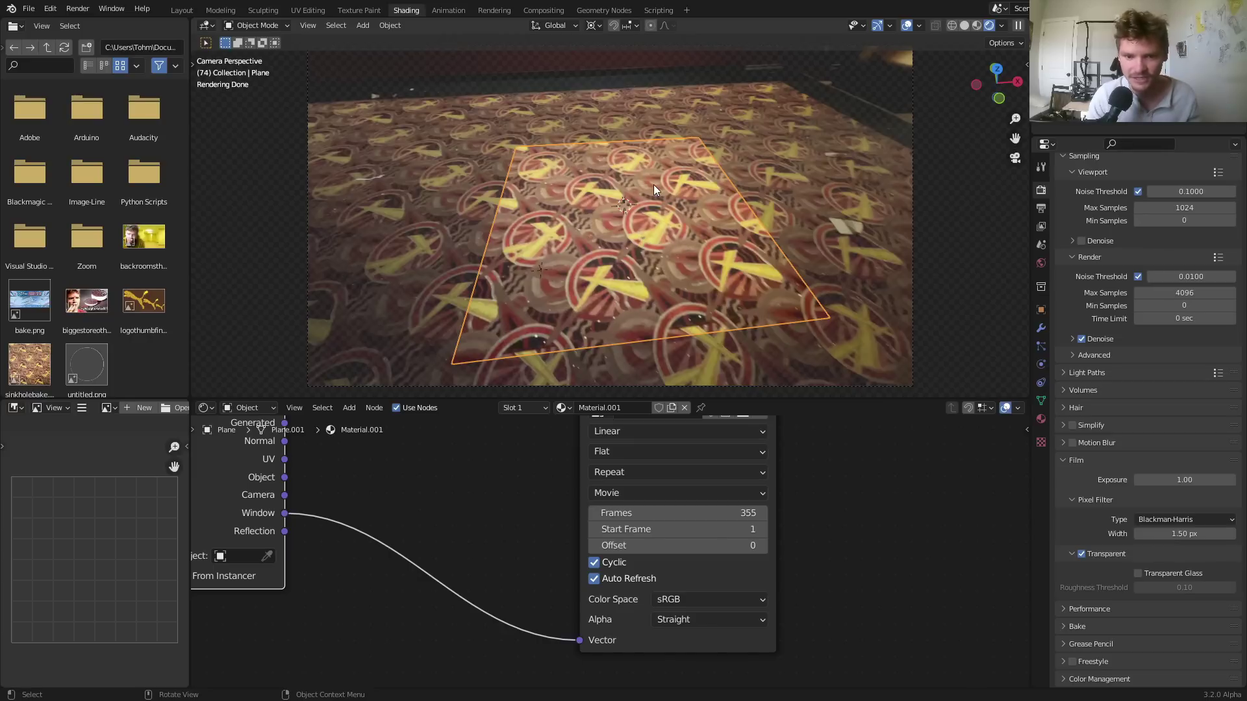
Check the projected footage in playback and from another angle, return to the camera view, and hide the viewport overlays
key(space)
key(space)
middle_drag(631, 229, 710, 198)
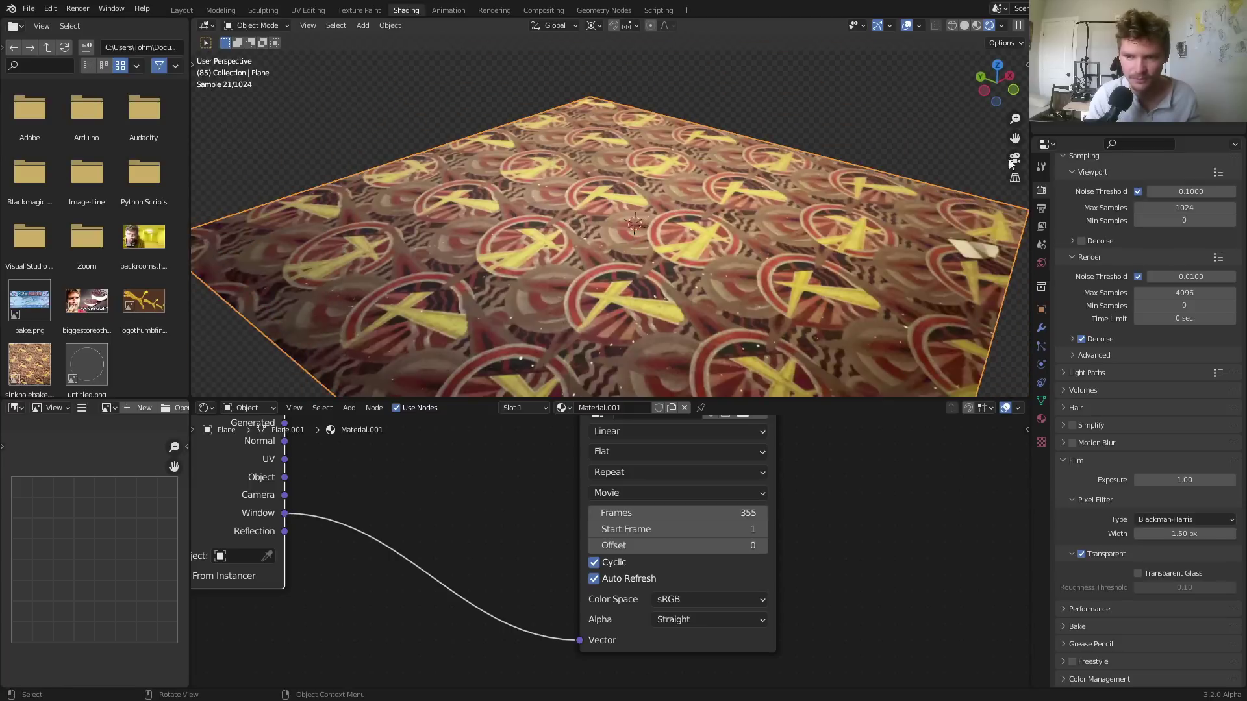
click(1014, 157)
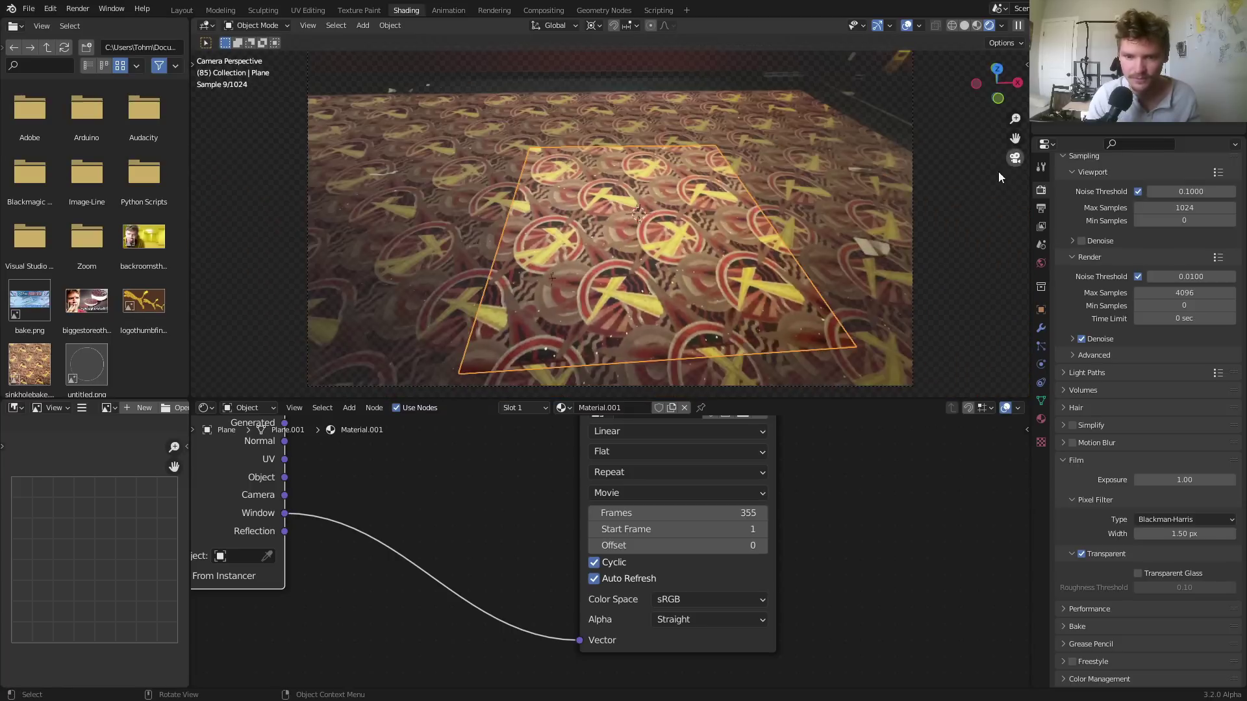
click(908, 26)
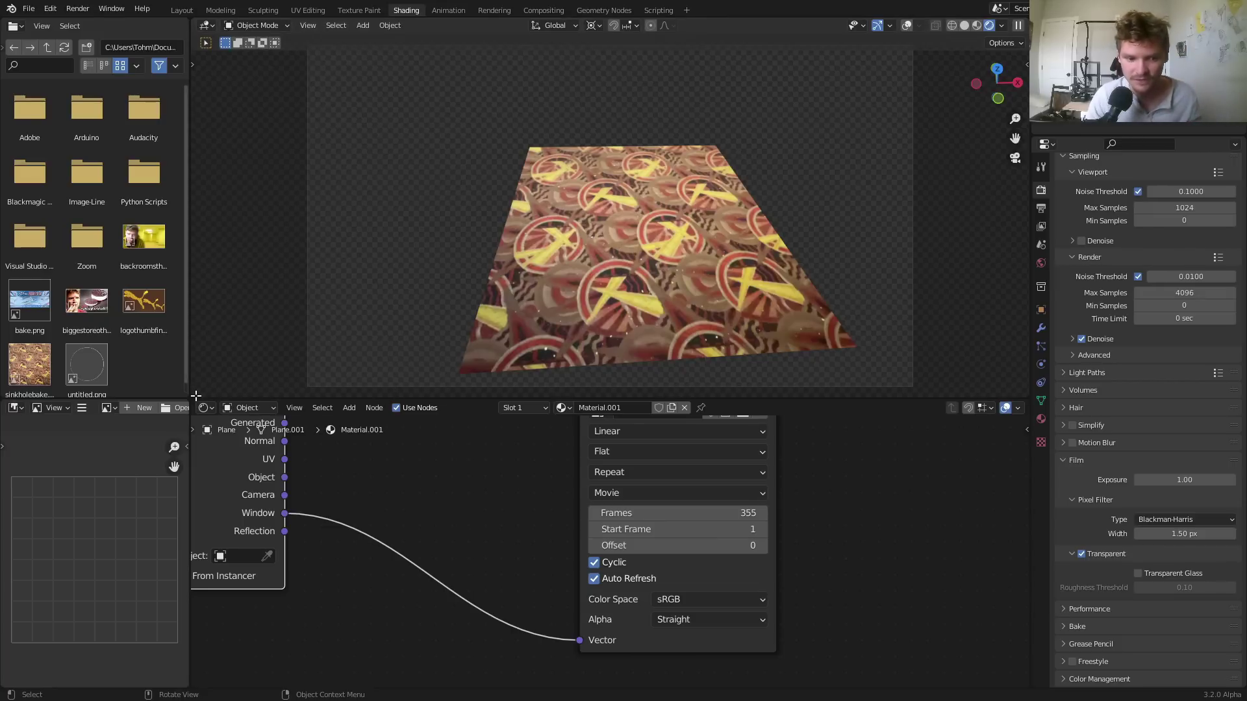
Split the 3D viewport and turn the new area beneath it into a timeline
drag(195, 395, 195, 344)
click(207, 354)
click(379, 399)
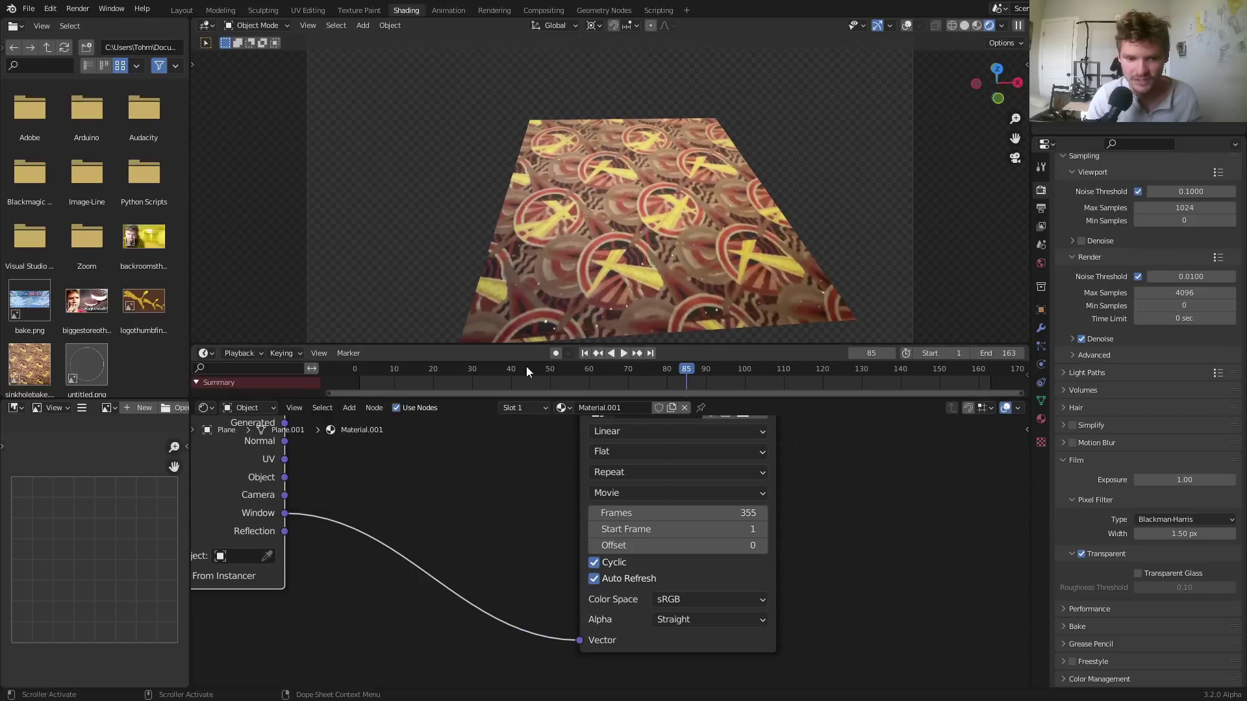
Scrub through the shot to examine the footage projected on the plane, ending at frame 88
drag(726, 370, 835, 368)
key(KP_0)
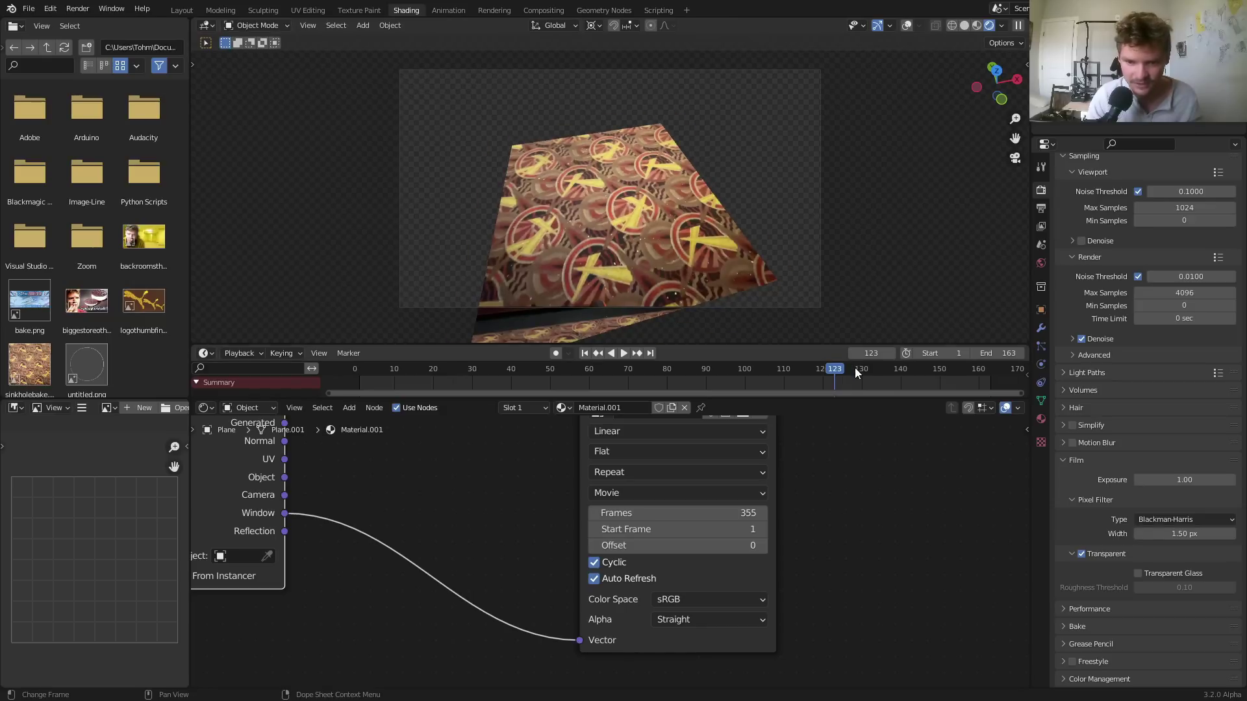
drag(855, 368, 876, 367)
click(756, 365)
key(space)
drag(756, 368, 701, 368)
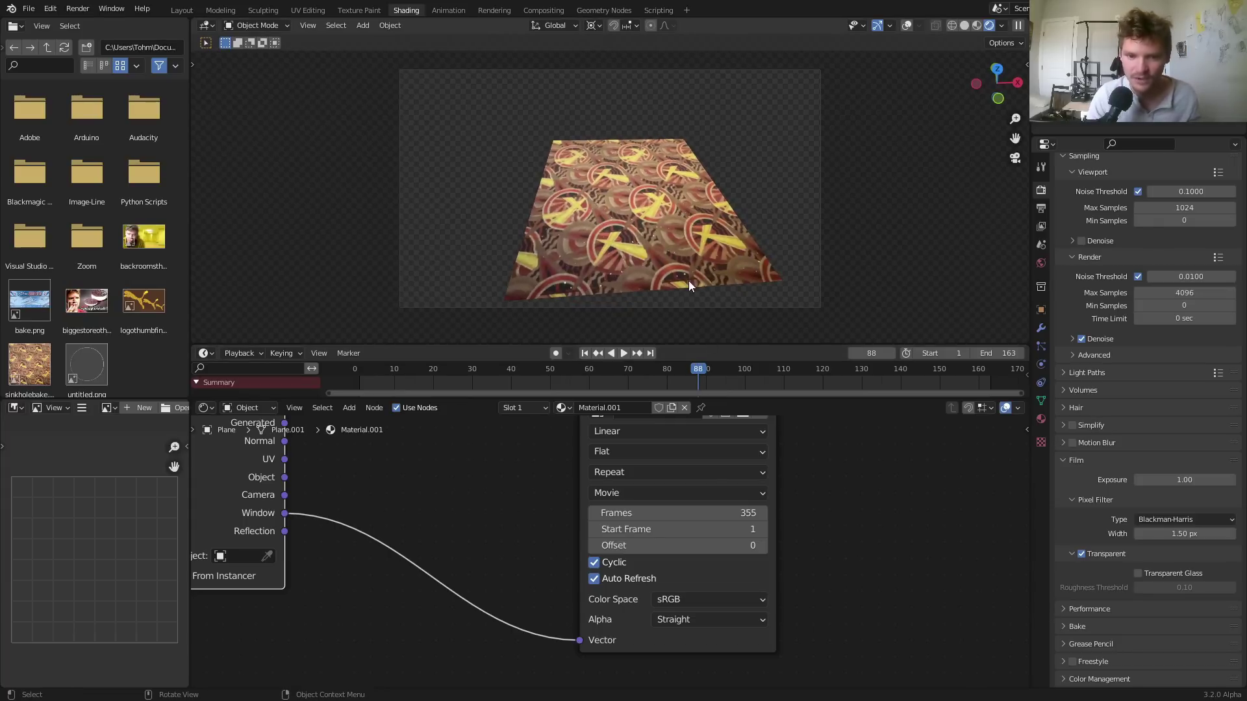
Add an Image Texture node to the plane's material, placed beneath the sinkholebase.MOV texture node
scroll(688, 499, down, 3)
drag(700, 484, 594, 446)
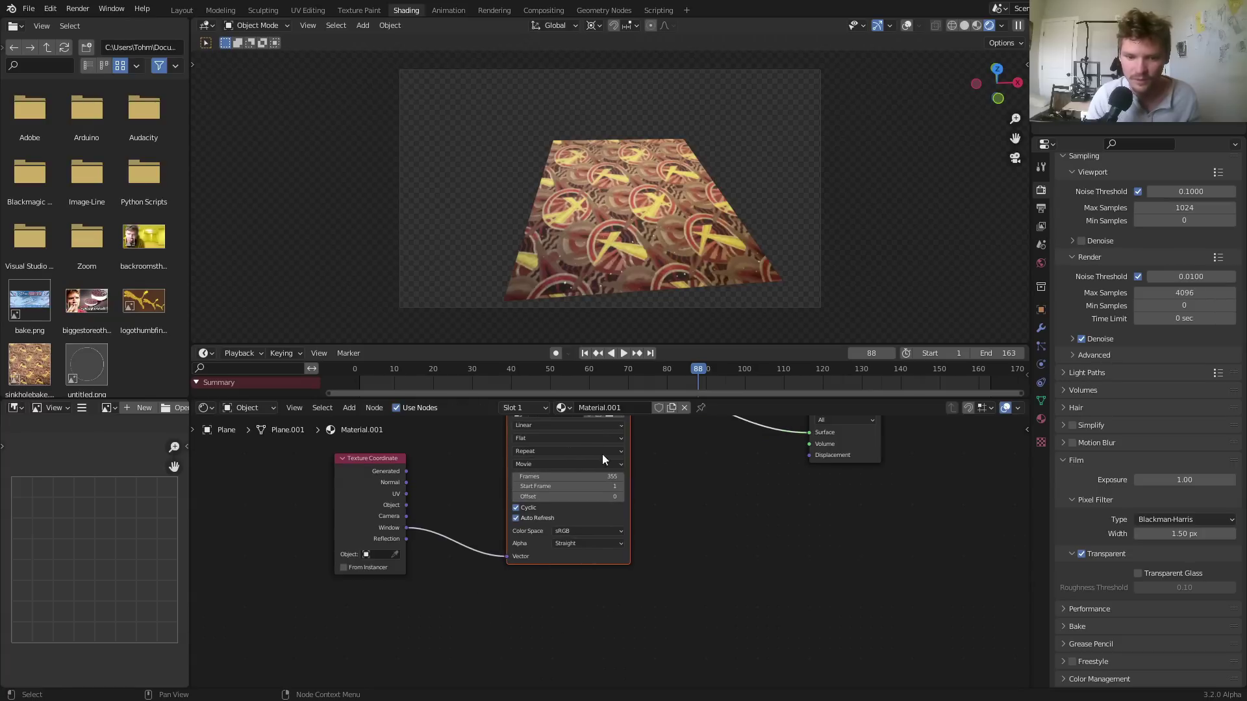
middle_drag(594, 446, 572, 440)
key(shift+a)
click(650, 457)
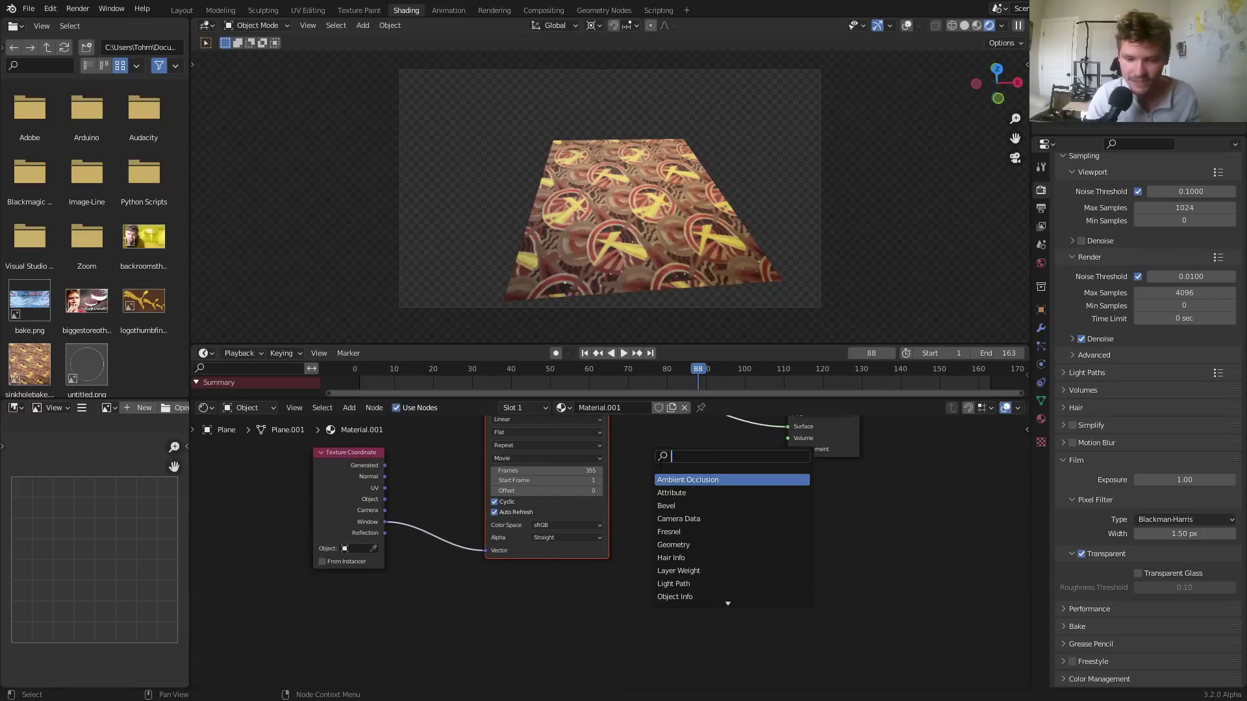
text(im)
key(Return)
click(546, 592)
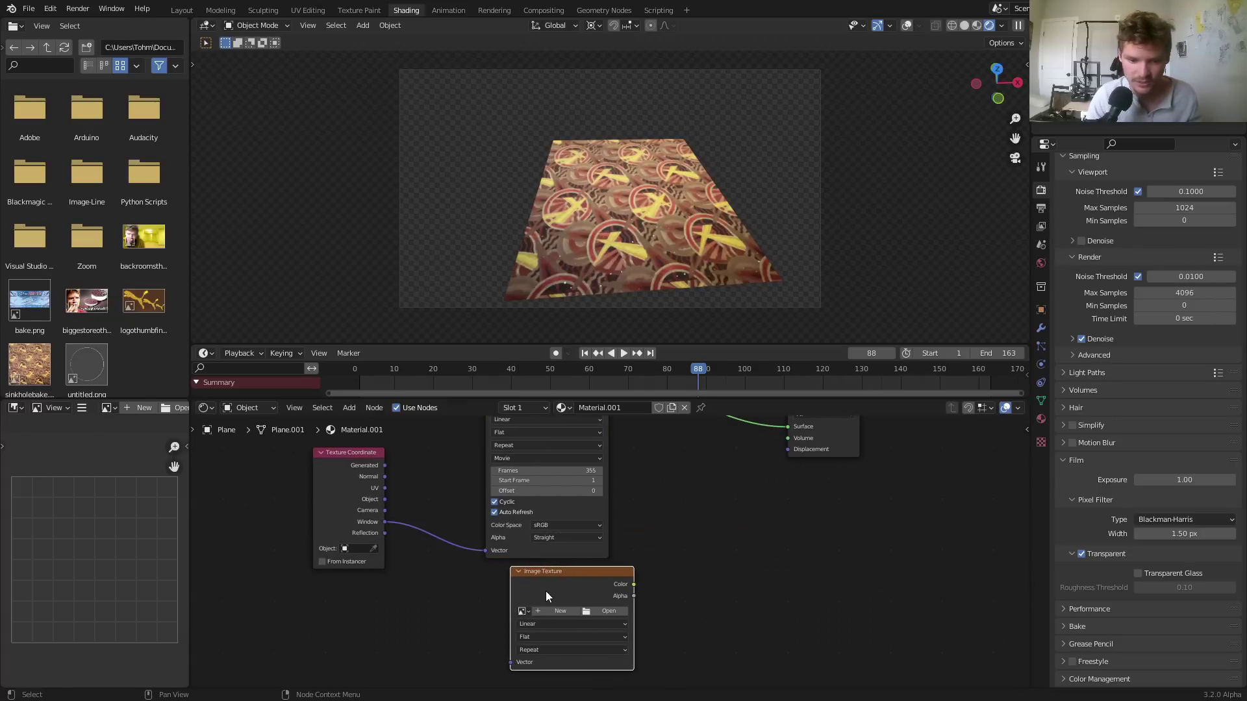
Create a new 1024 × 1024 px image named bakefortutorial in the added texture node and link the UV coordinates to its Vector input
middle_drag(575, 619, 608, 555)
scroll(608, 555, up, 2)
click(600, 548)
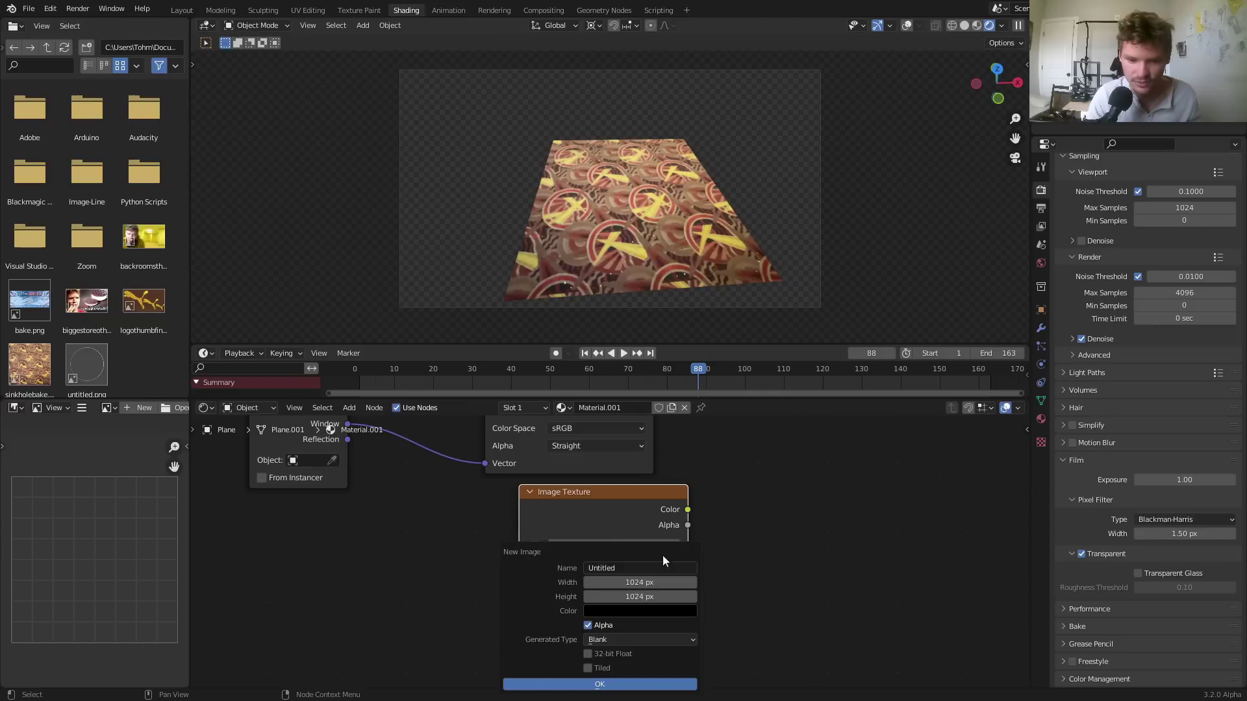
click(632, 569)
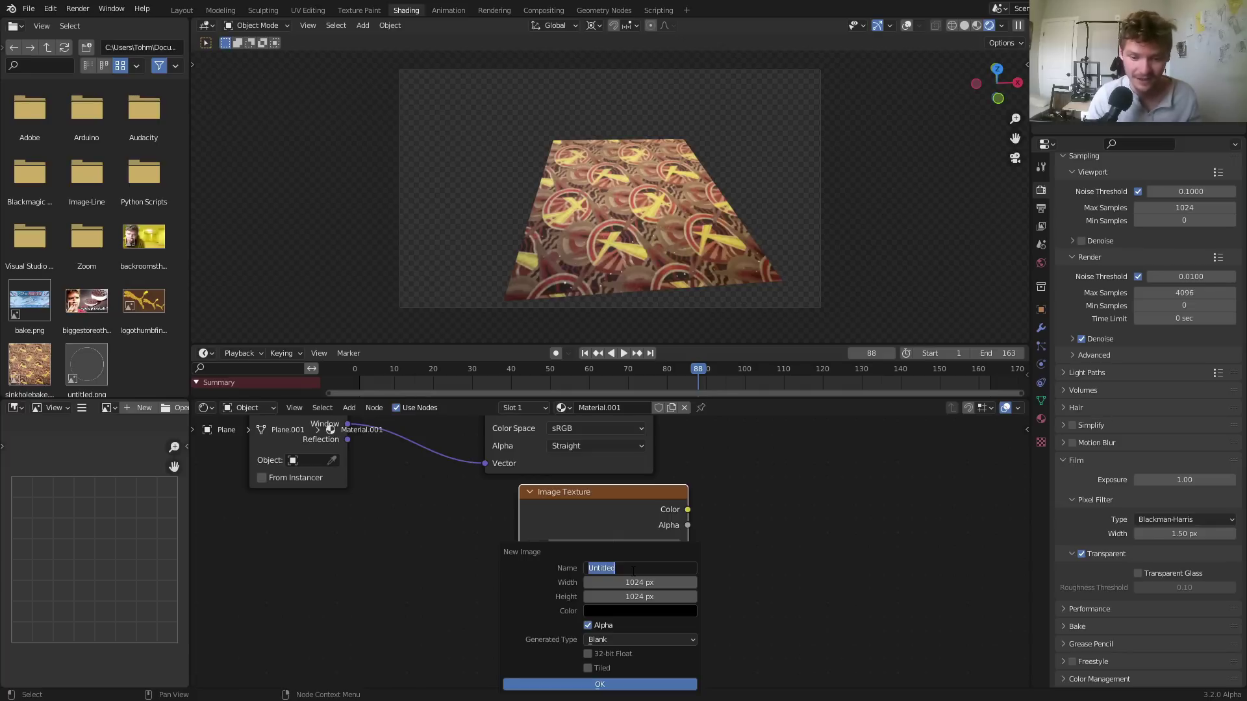
text(bakefortutorial)
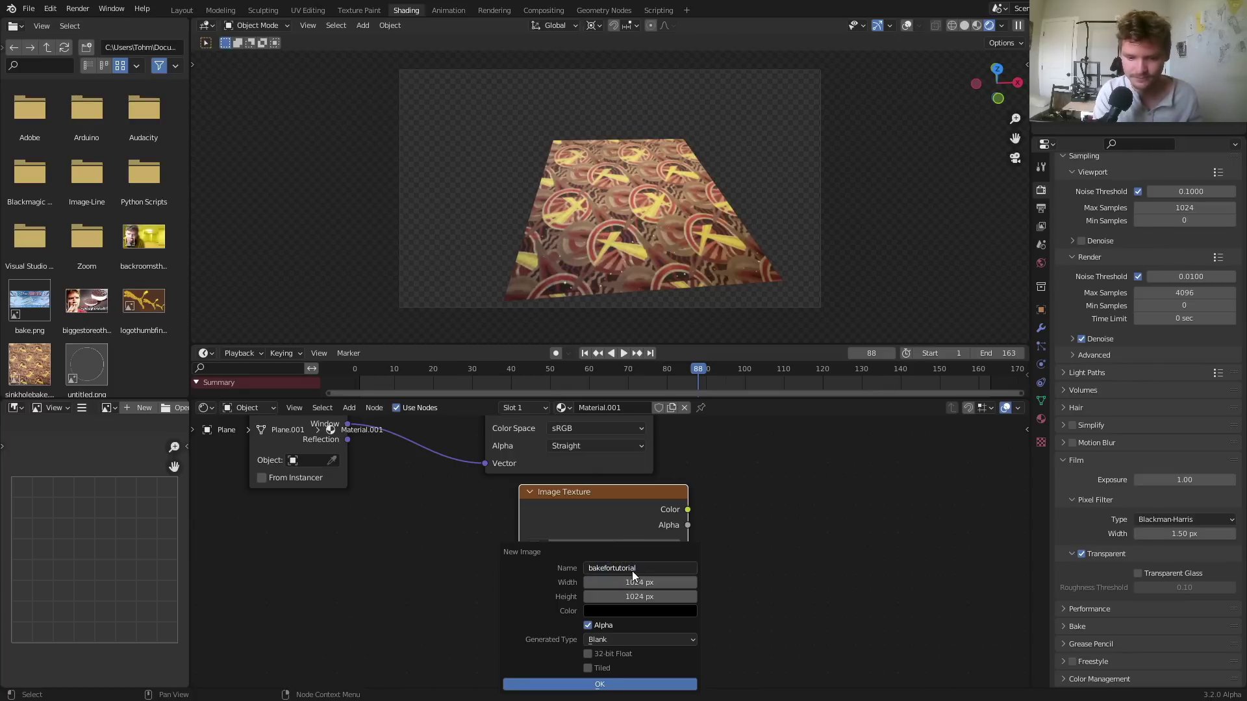
key(Return)
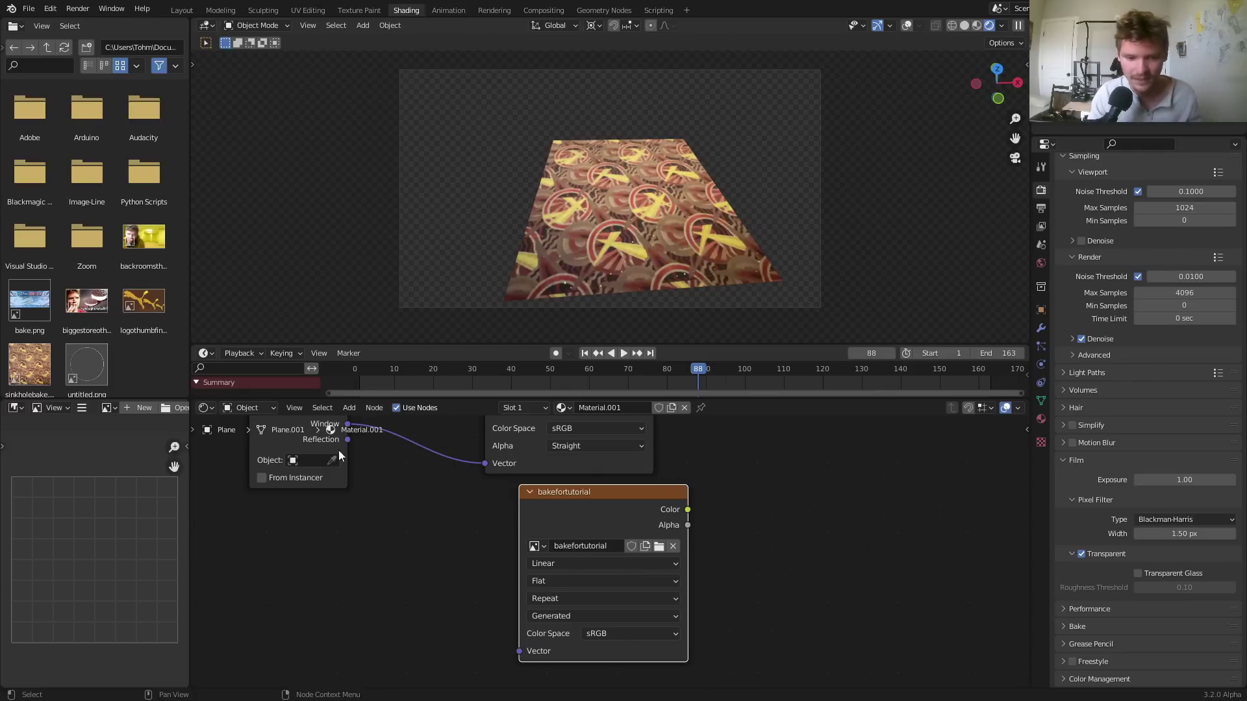
drag(273, 449, 242, 570)
drag(316, 499, 519, 651)
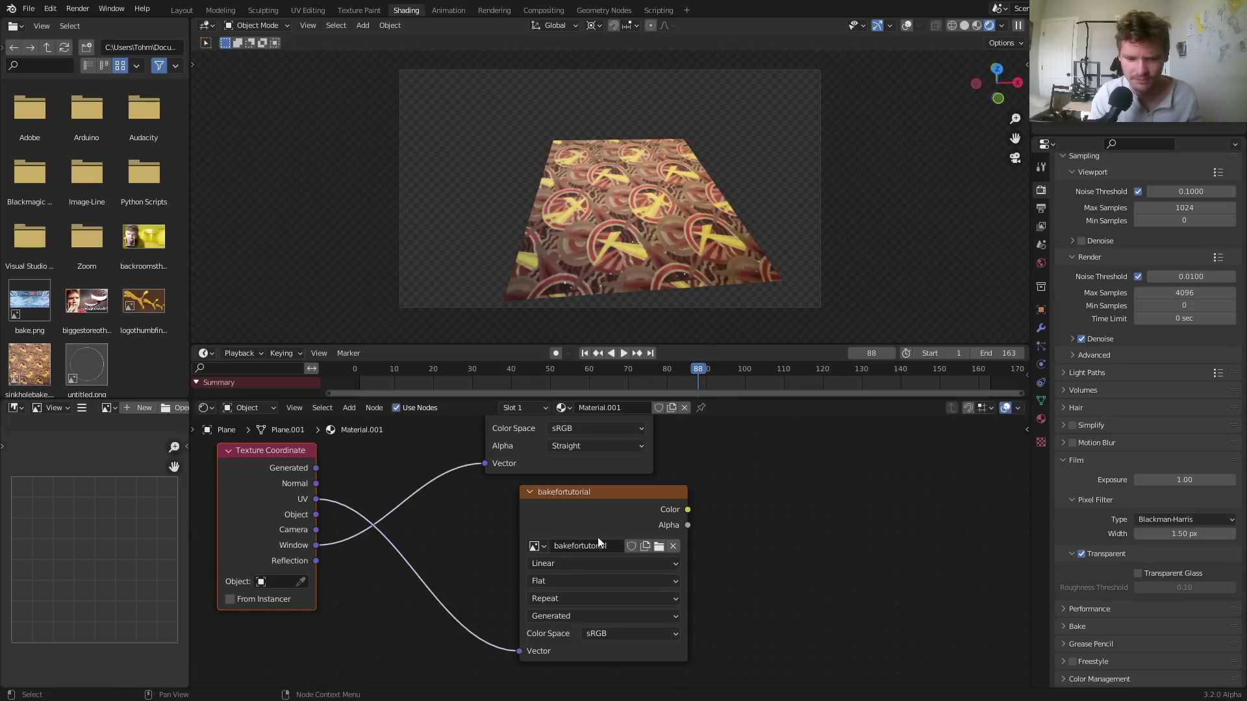
Select the sinkholebase.MOV and bakefortutorial nodes in turn to compare their images, leaving bakefortutorial active as the bake target
scroll(578, 546, down, 3)
middle_drag(636, 499, 595, 581)
middle_drag(545, 468, 528, 453)
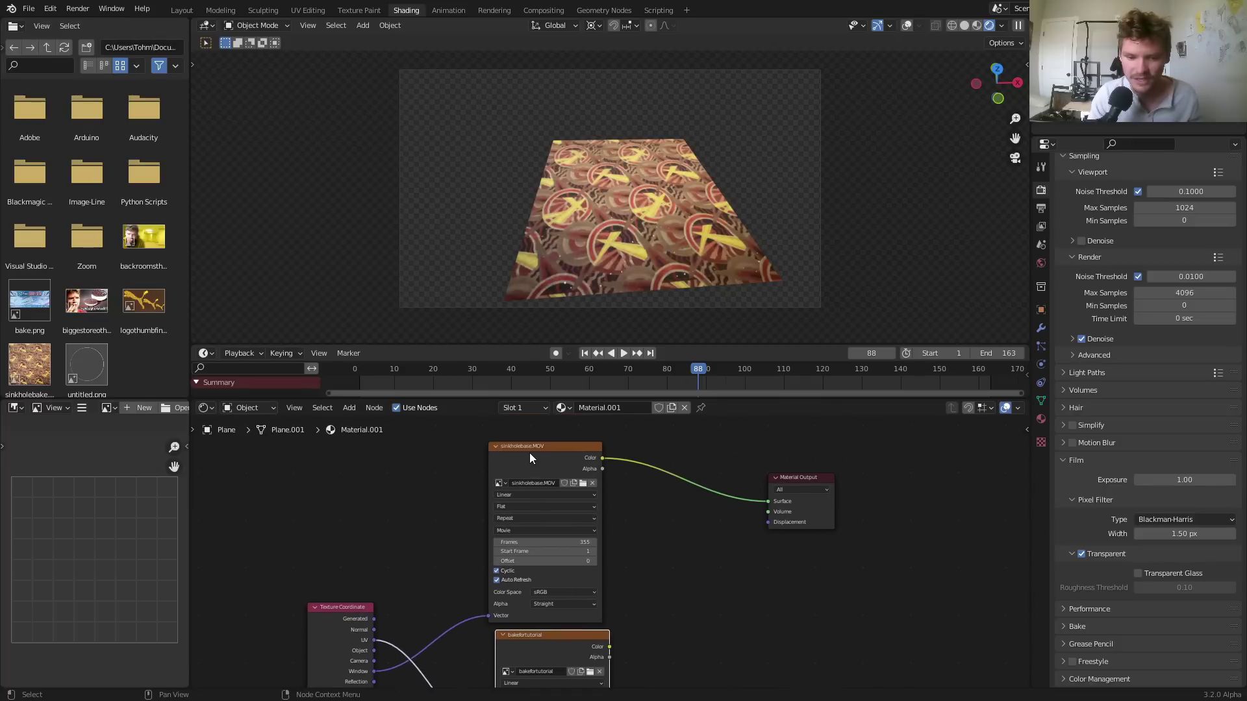
click(529, 453)
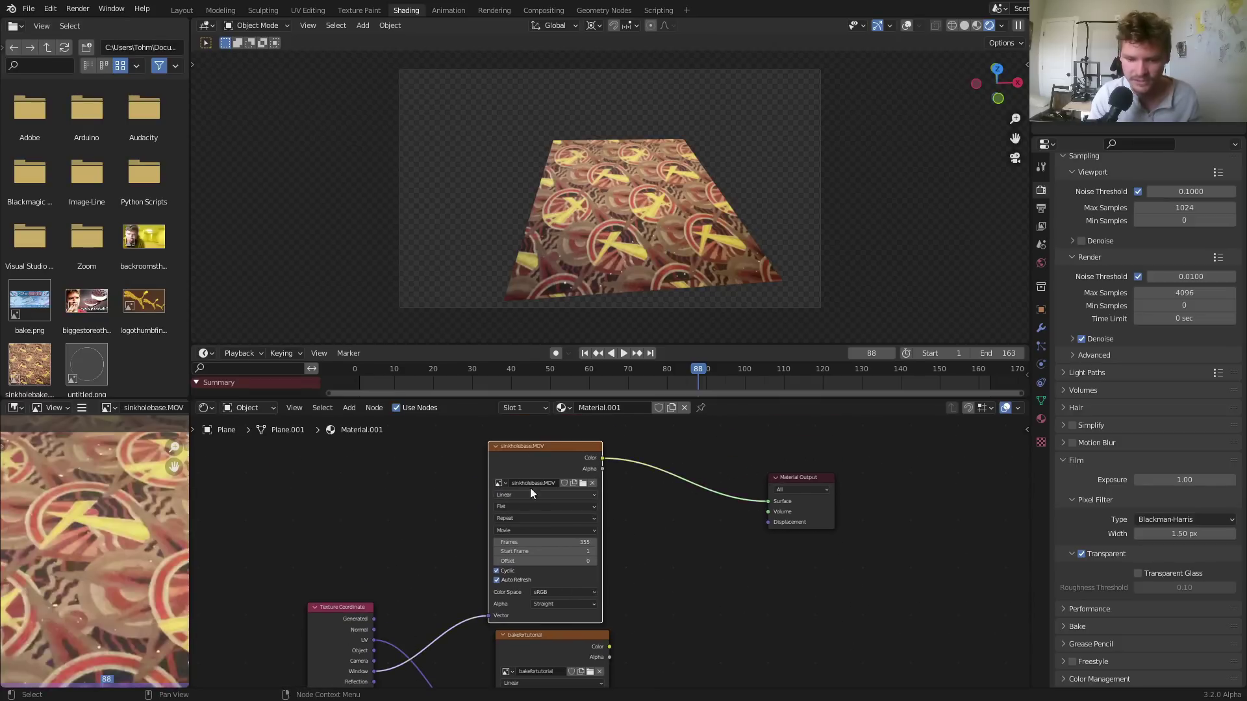
middle_drag(804, 506, 802, 439)
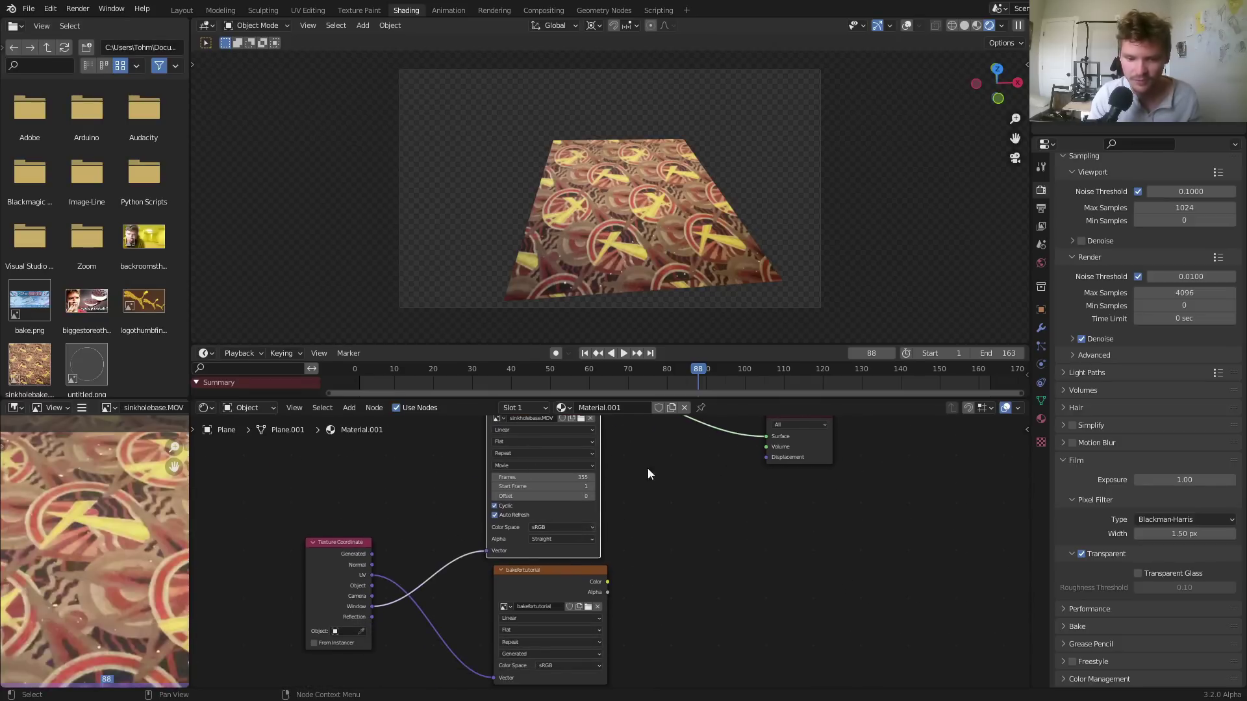
scroll(546, 586, up, 1)
click(545, 585)
middle_drag(535, 587, 565, 524)
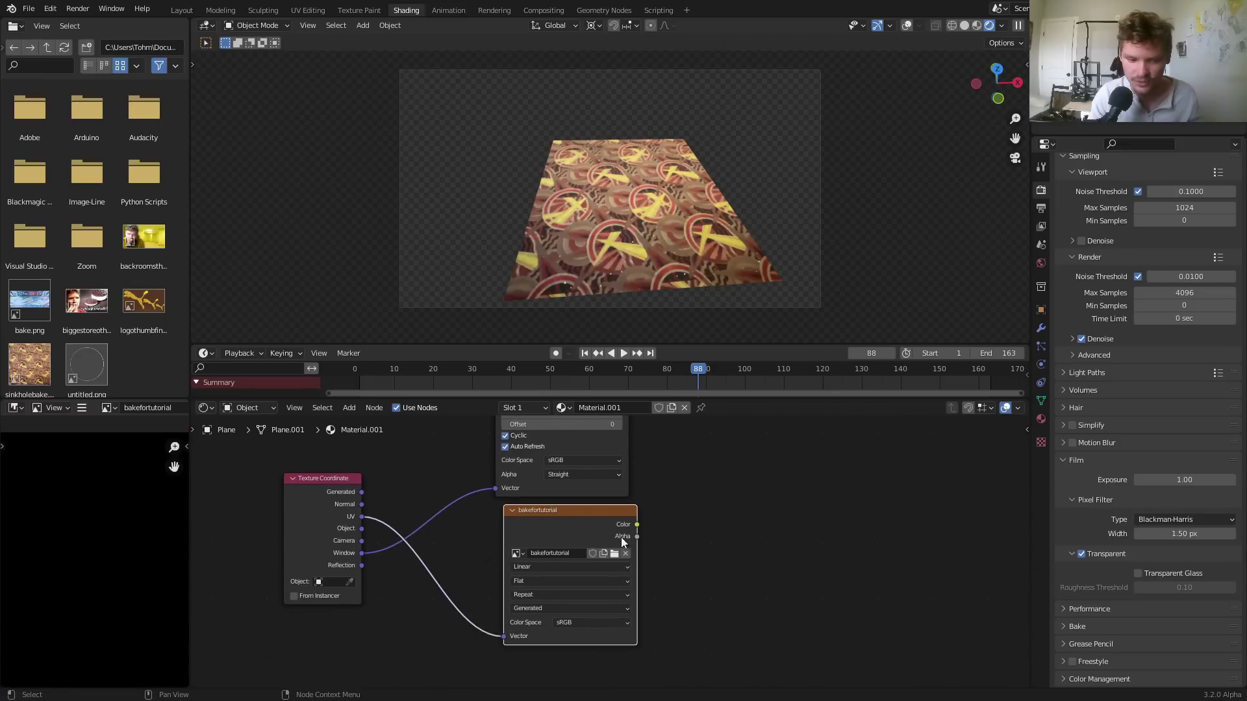
scroll(95, 559, down, 4)
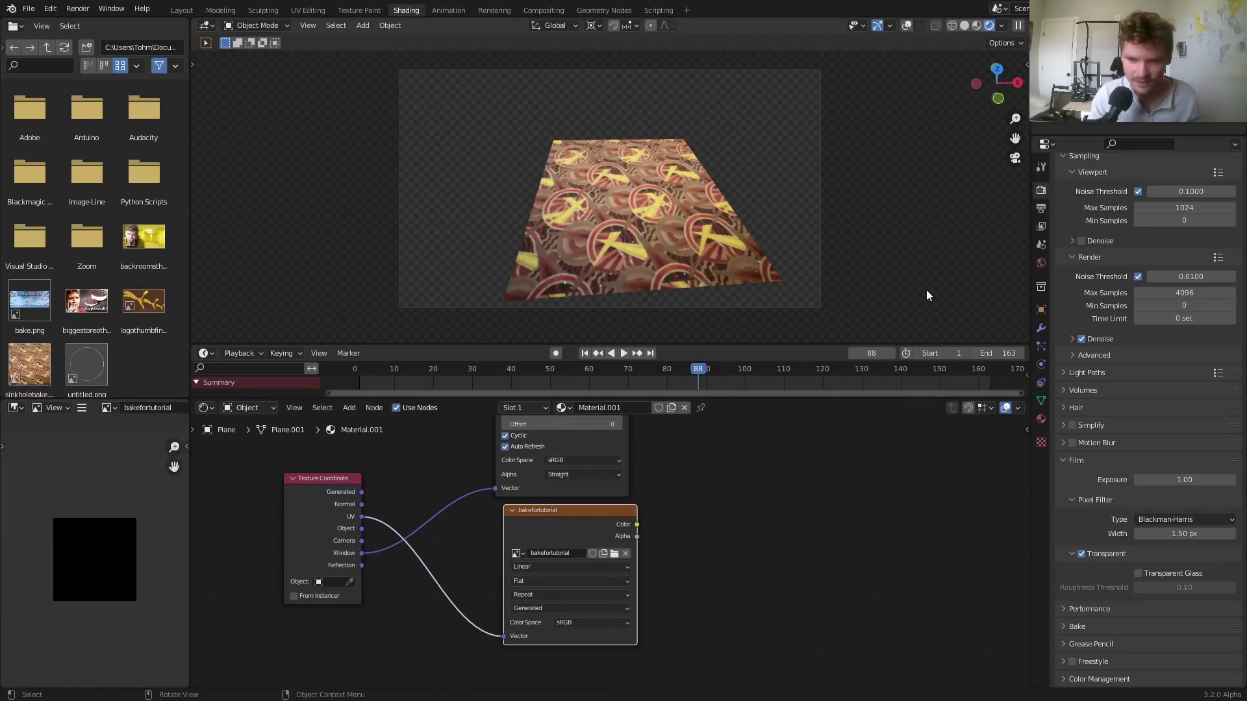
Set the Cycles render's maximum samples to 100
scroll(1176, 248, up, 4)
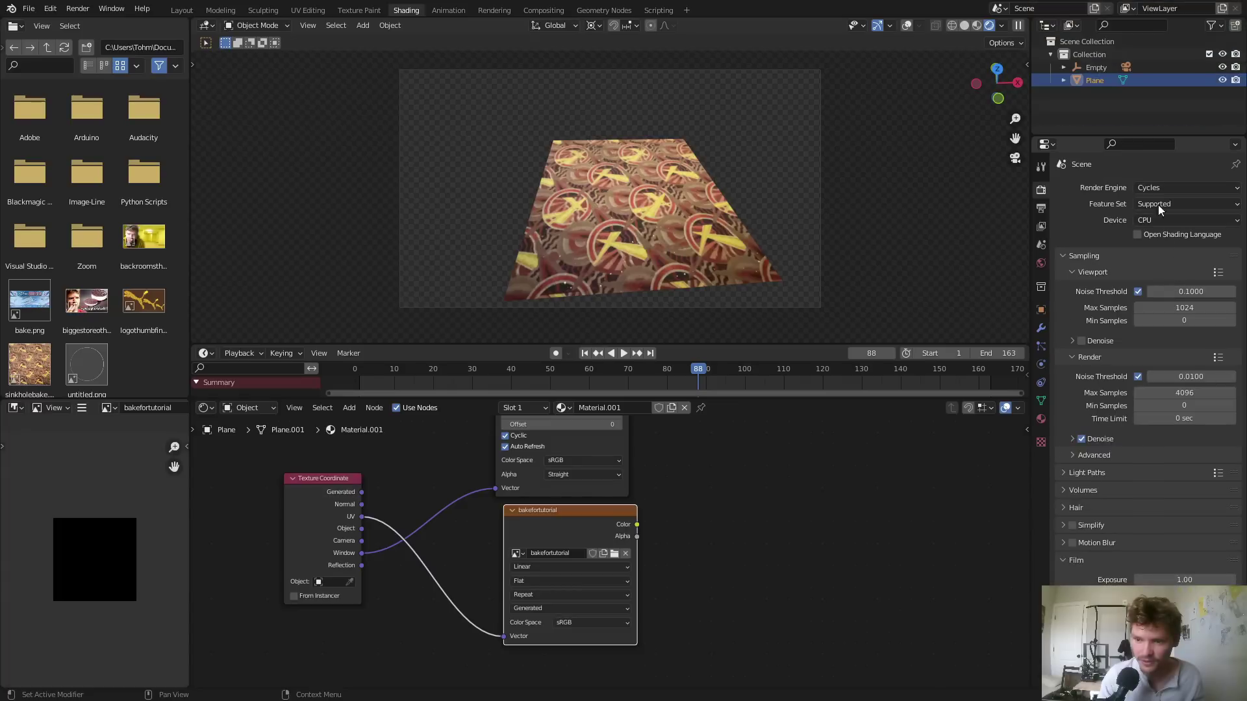
click(1183, 393)
text(100)
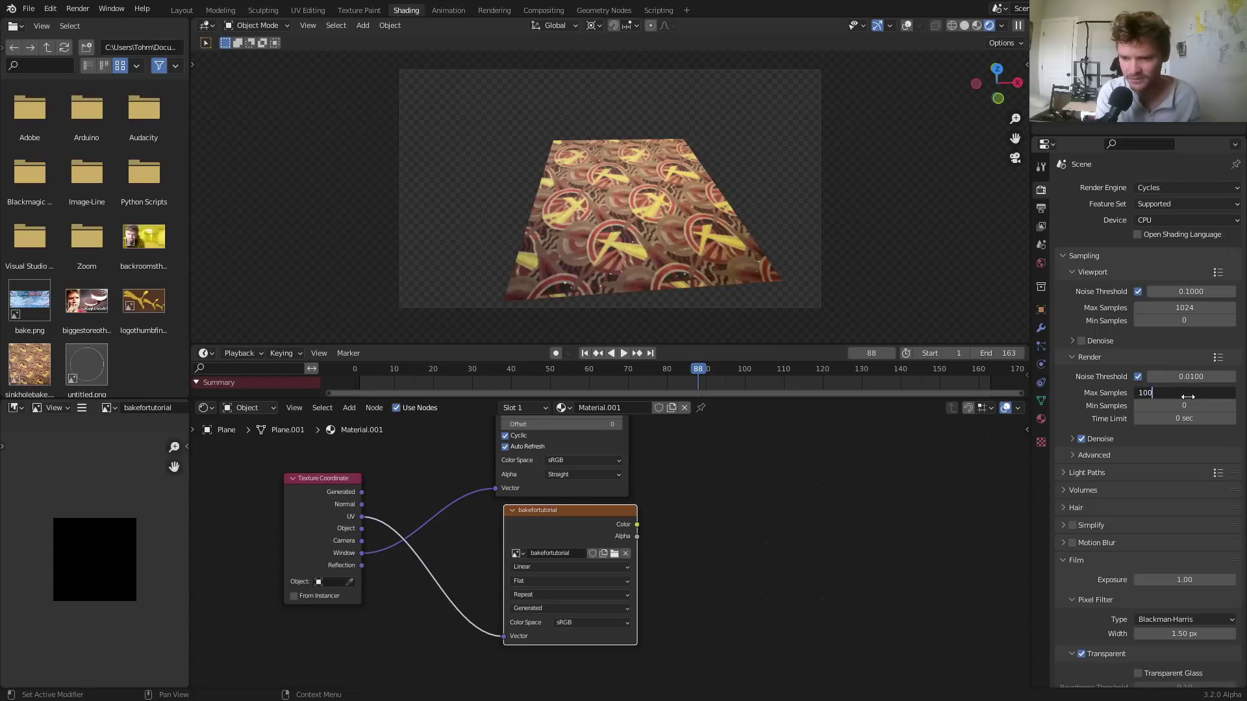
key(Return)
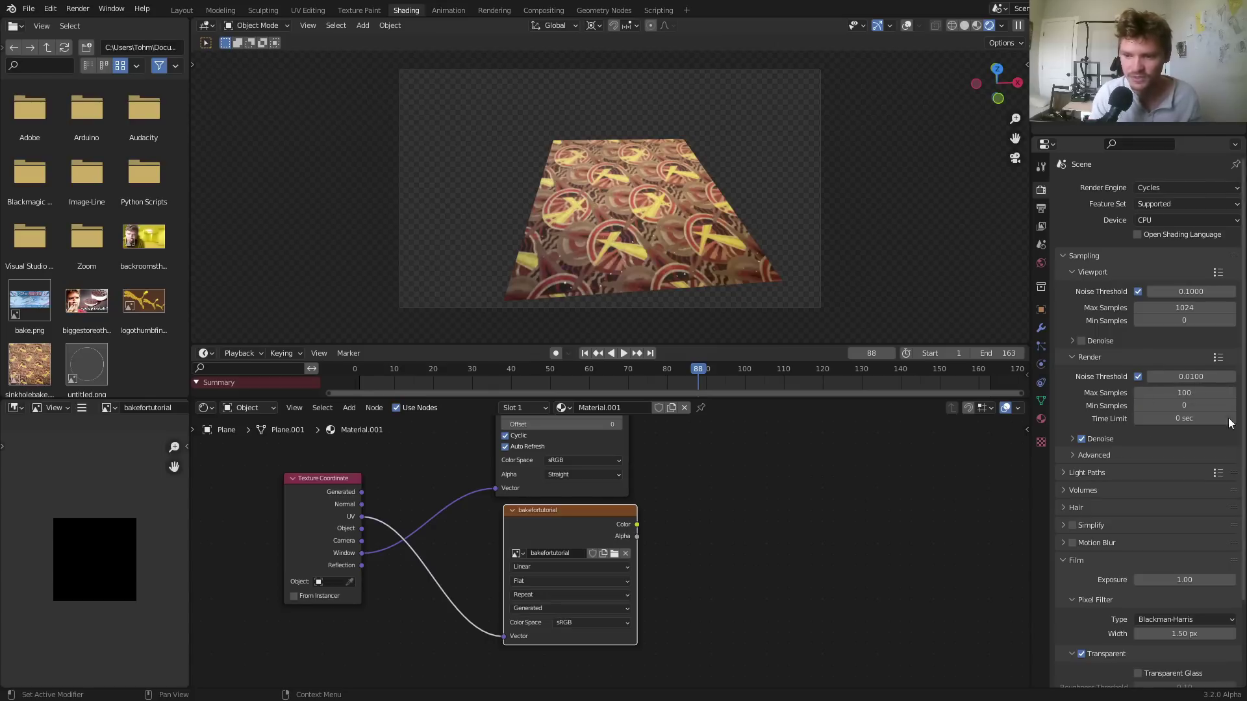
Expand the Cycles bake settings and set the bake type to Emit
scroll(1140, 389, down, 4)
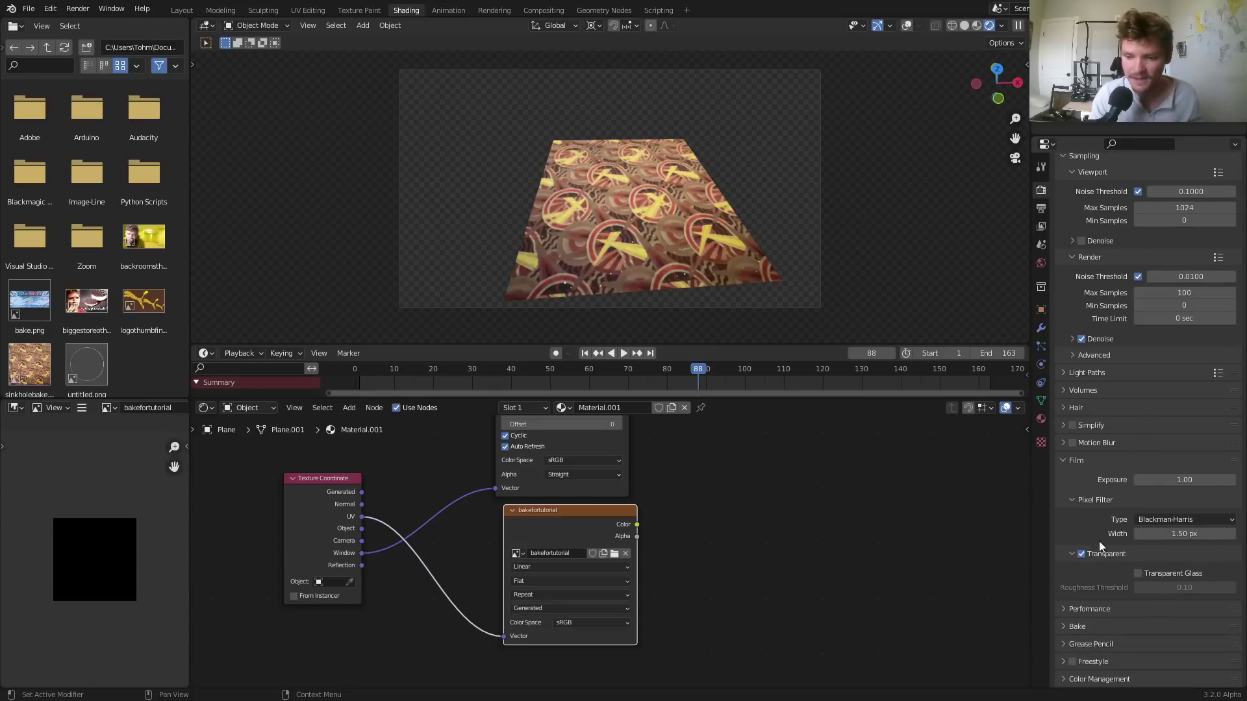
click(1096, 627)
scroll(1098, 595, down, 10)
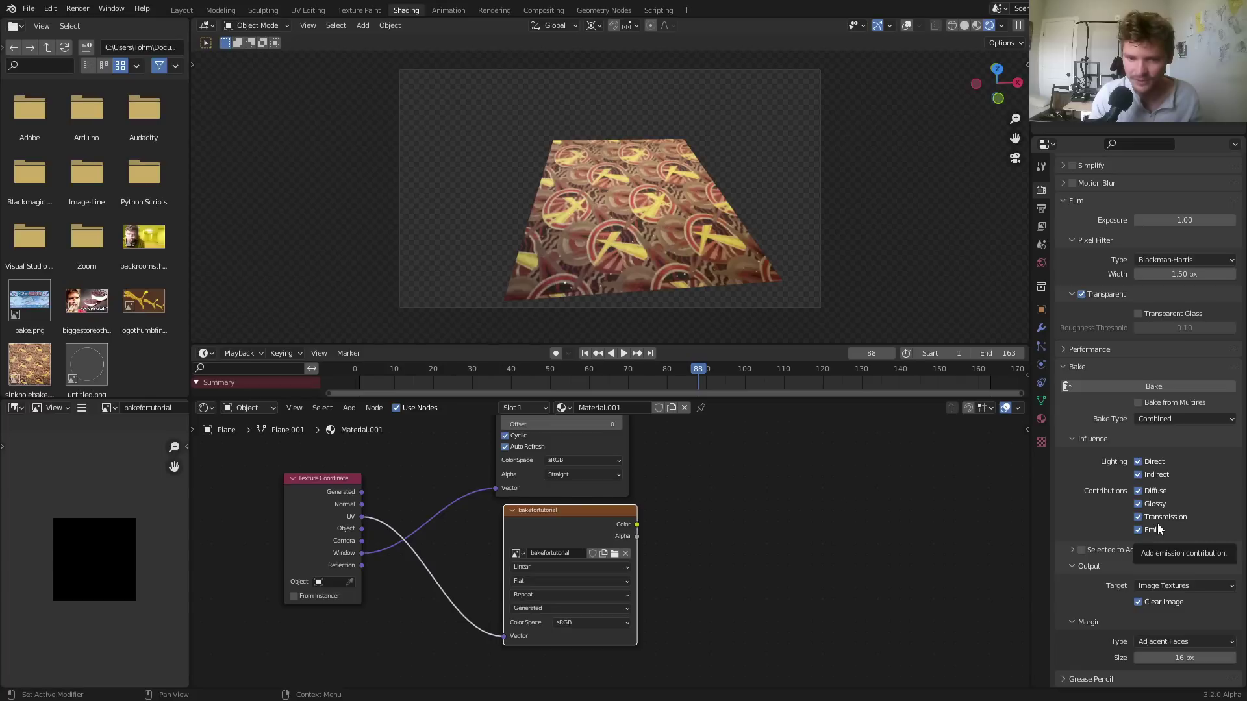
click(1159, 422)
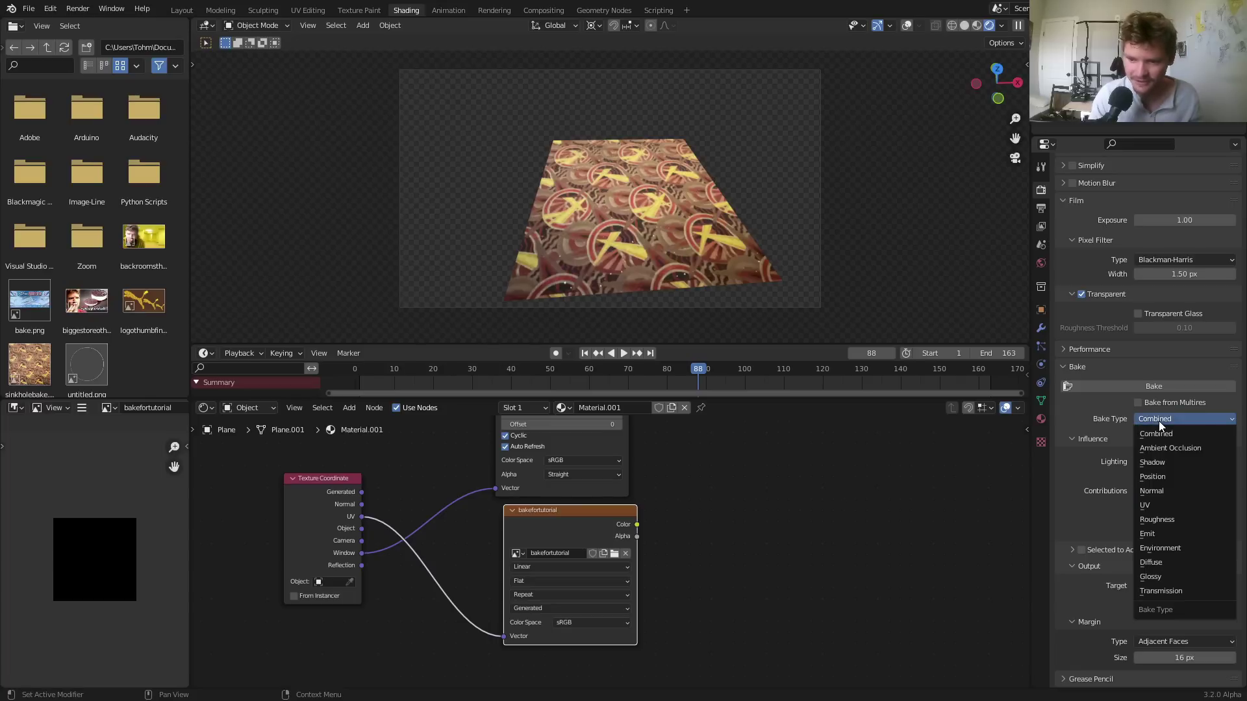
click(1163, 518)
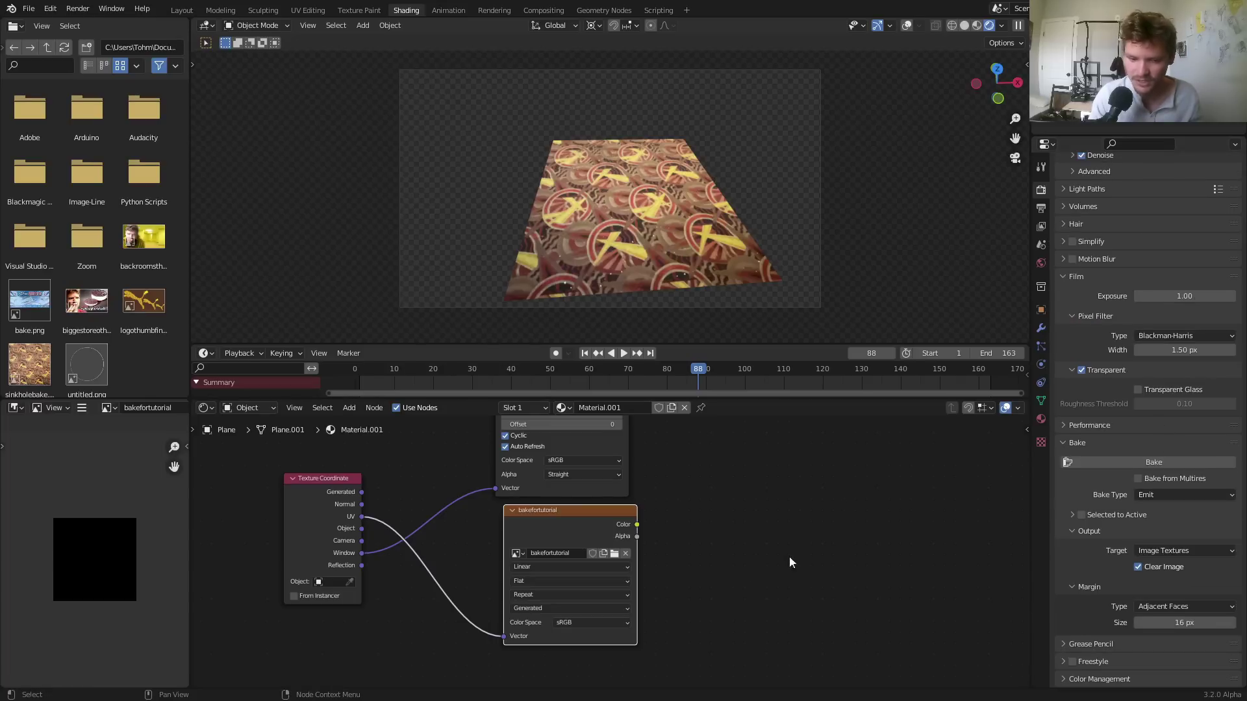
Set the bake margin size to 0 px
middle_drag(659, 471, 592, 595)
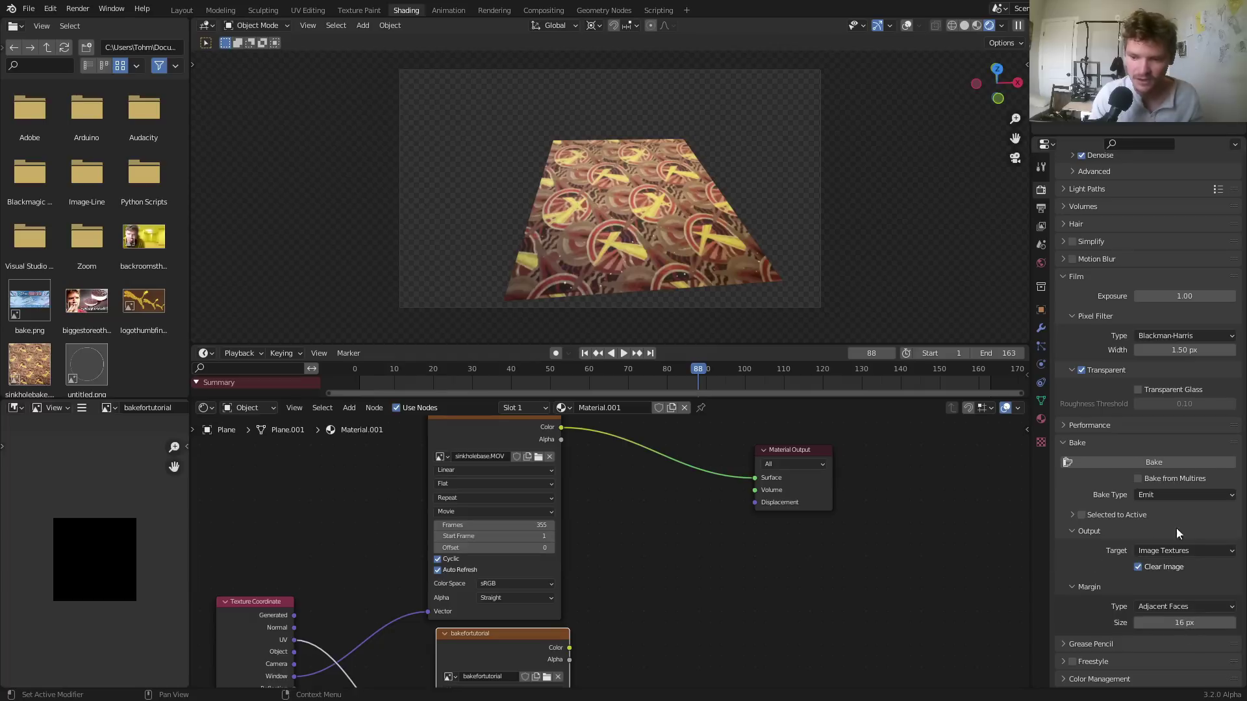
click(1180, 623)
text(0)
key(Return)
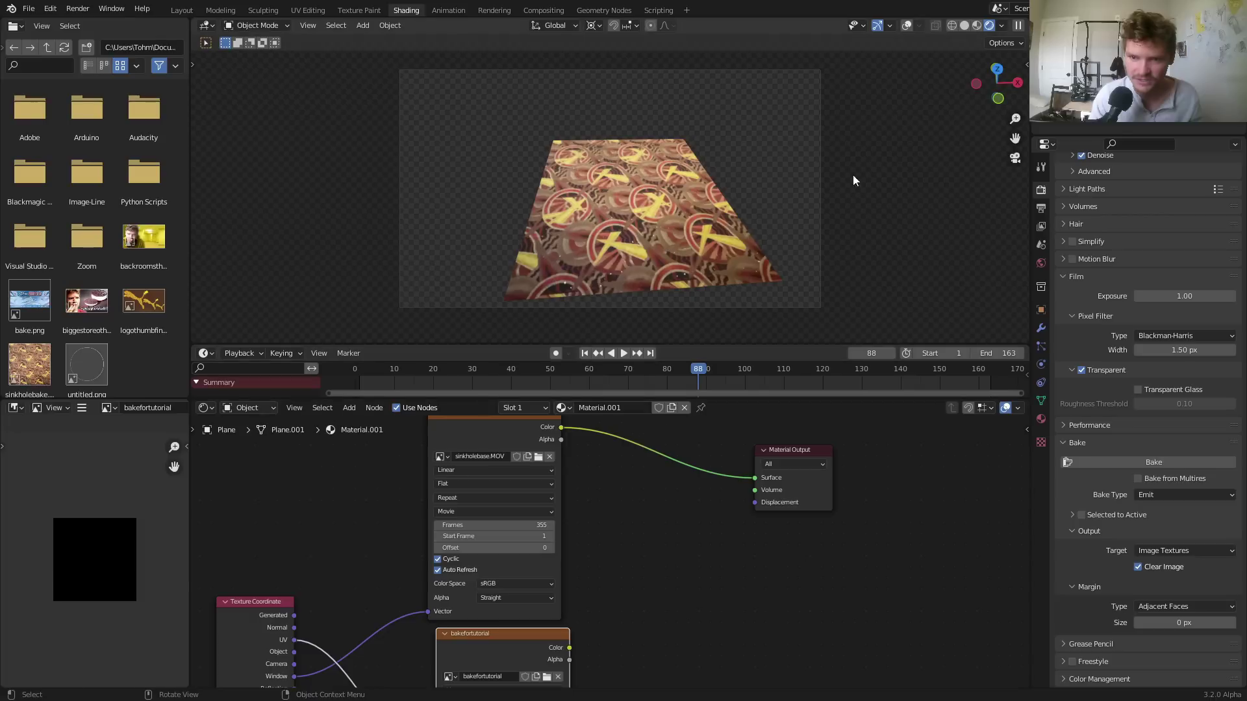
Turn the viewport overlays back on, then bake the projected carpet into the bakefortutorial image and inspect it enlarged
click(904, 25)
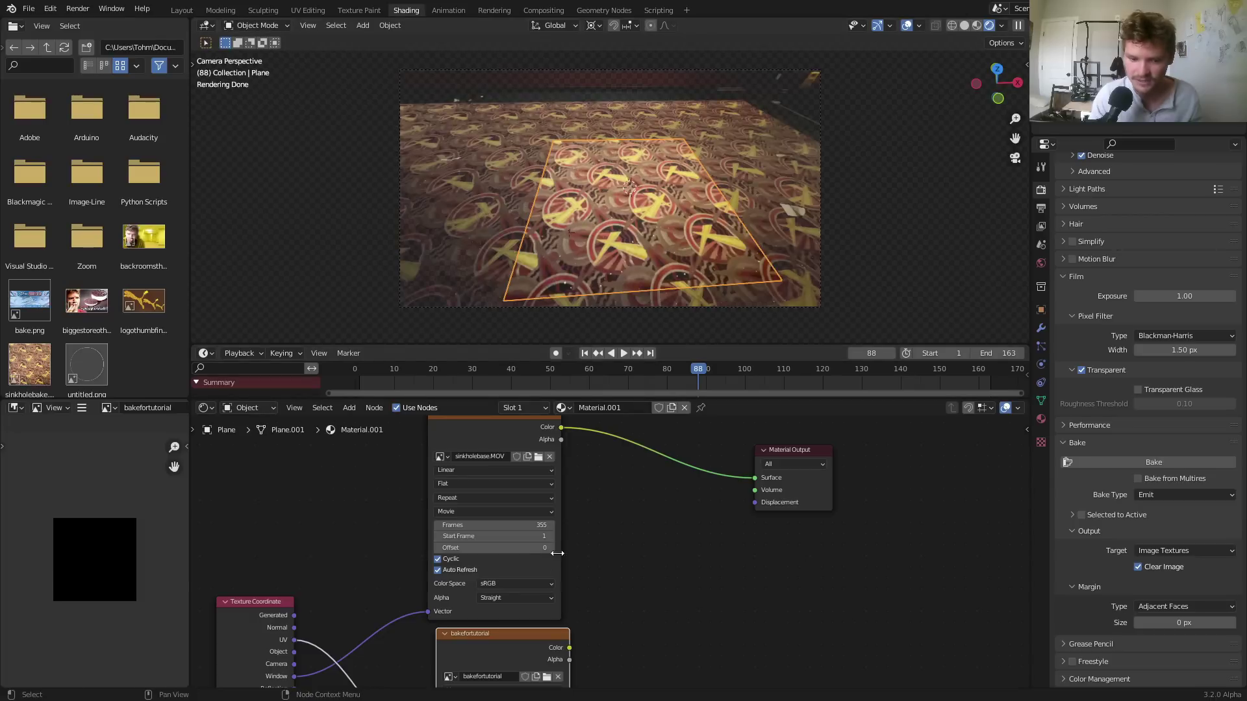
middle_drag(494, 678, 536, 553)
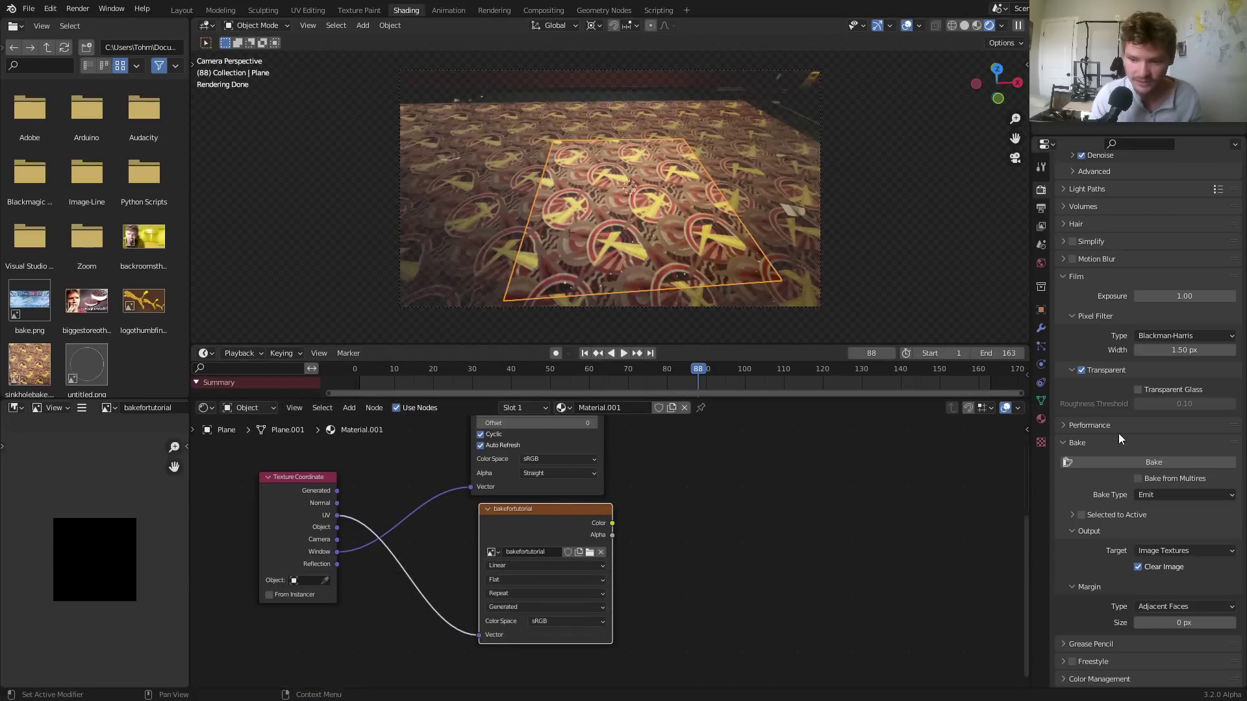
click(1143, 465)
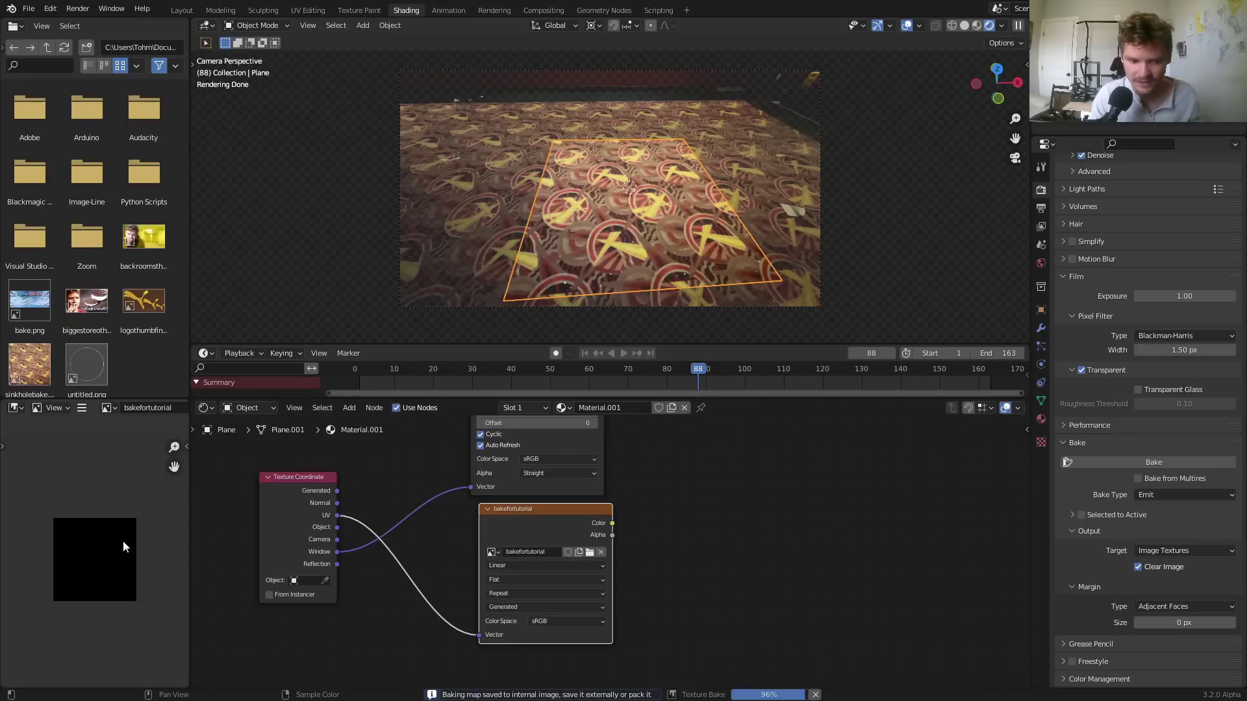
key(ctrl+space)
scroll(626, 359, up, 5)
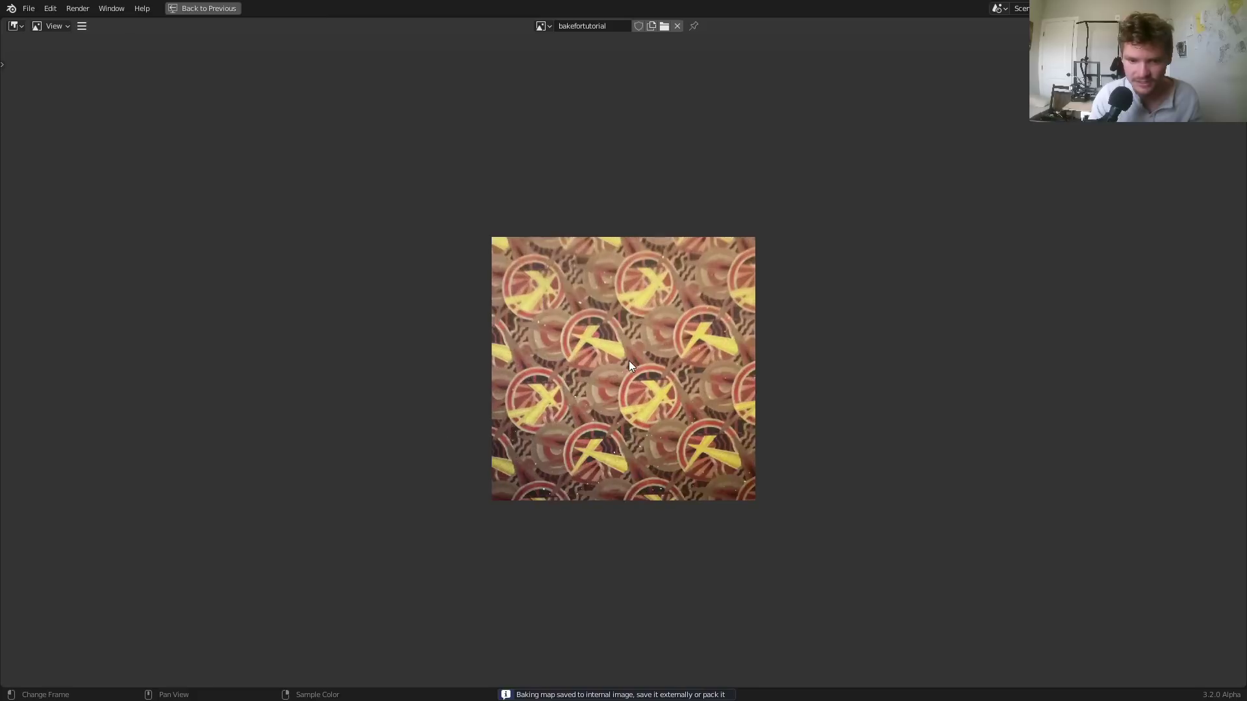
scroll(626, 359, up, 3)
key(ctrl+space)
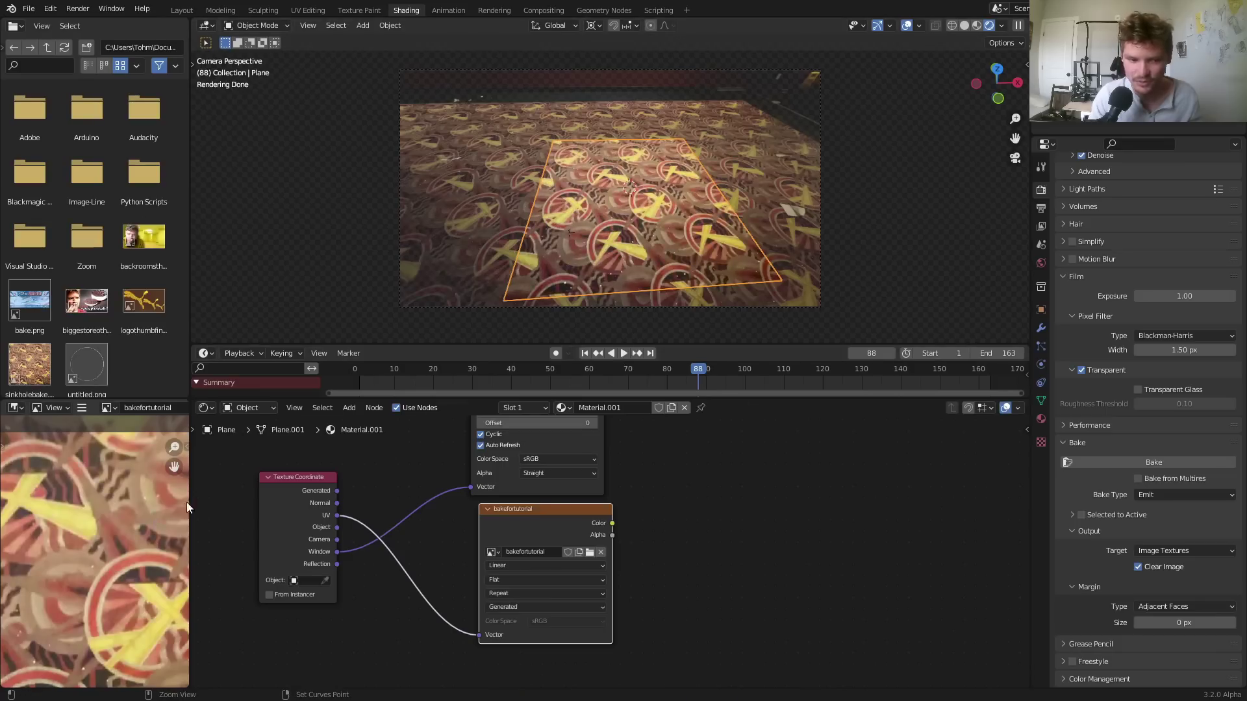
Save the baked image to the Documents folder as a PNG named bakedtexturefortutorial, with lowered compression, and return to the regular layout
key(ctrl+space)
key(shift+alt+s)
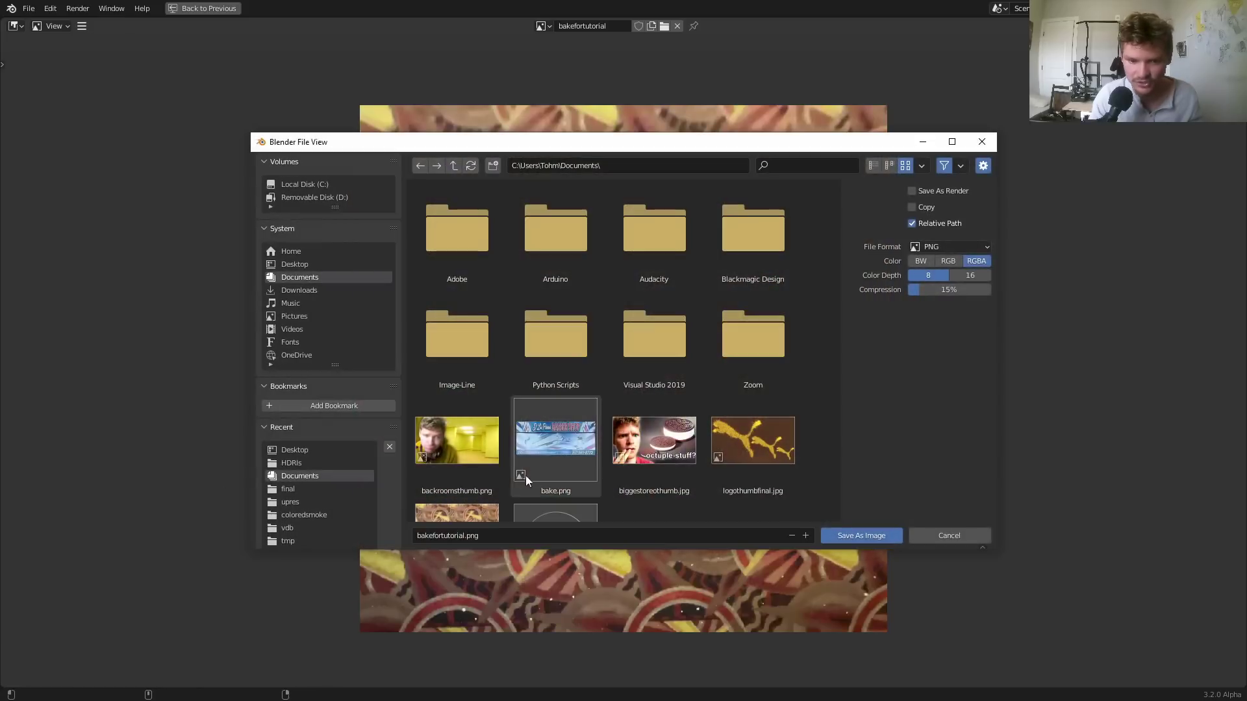
click(432, 536)
double_click(432, 536)
text(baked)
text(texturefortu)
text(orial)
drag(929, 289, 910, 289)
click(862, 536)
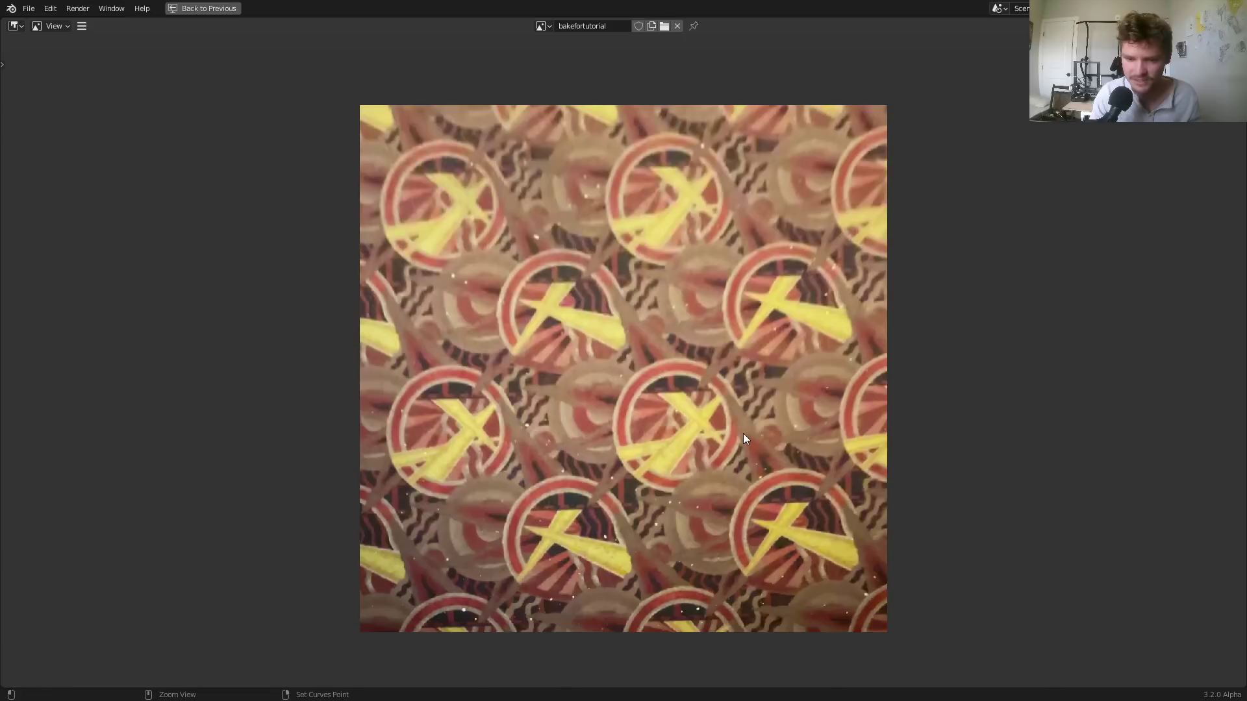
key(Escape)
Delete the sinkholebase.MOV texture node from the plane's material and move the bakefortutorial node into its place
scroll(570, 478, down, 3)
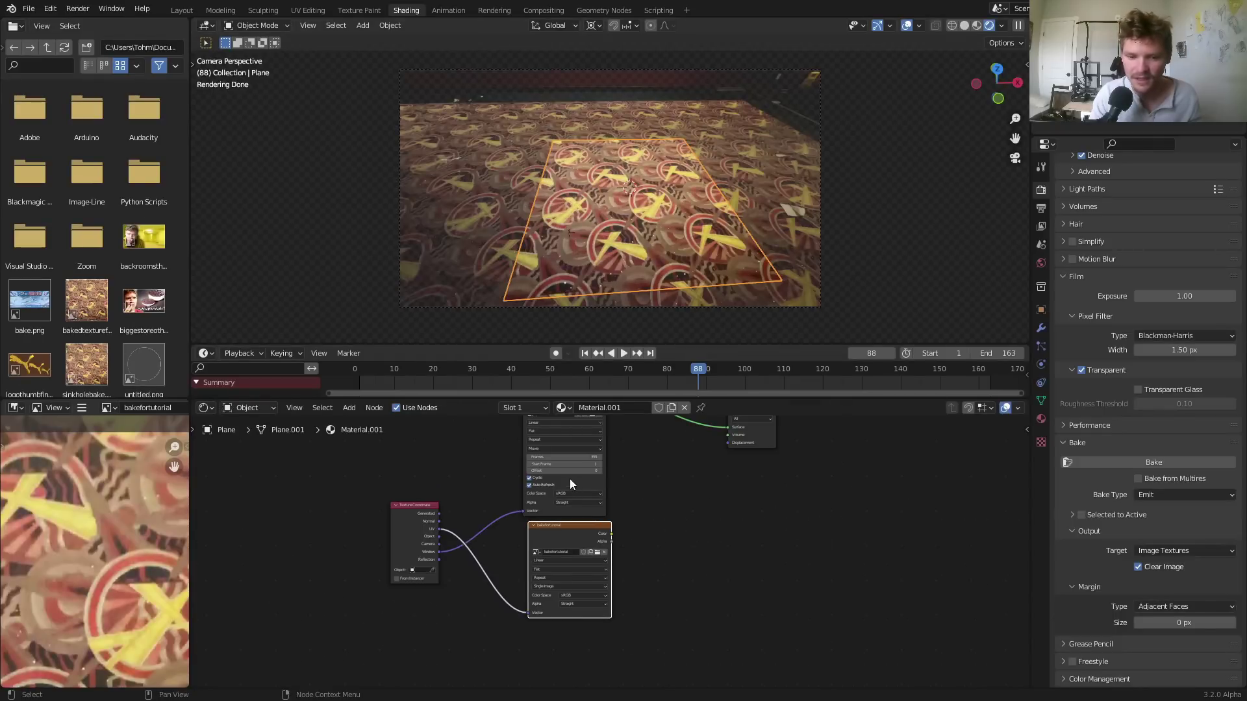
middle_drag(571, 478, 552, 517)
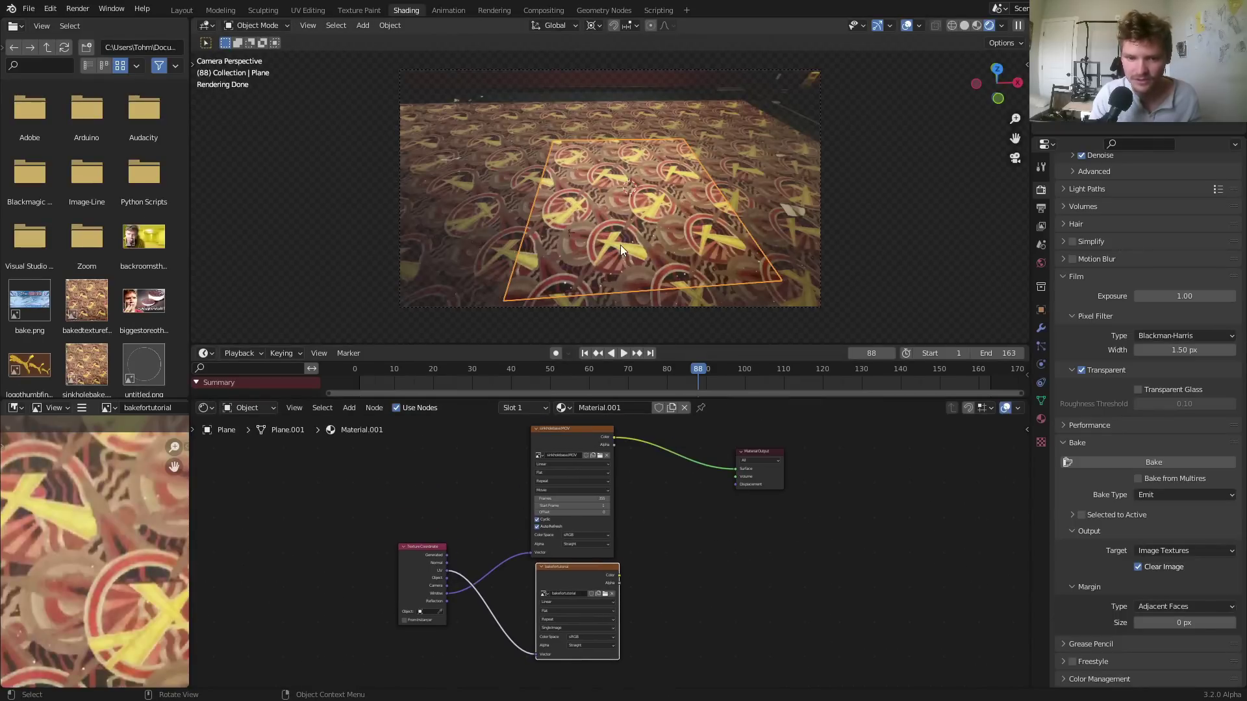
middle_drag(617, 228, 763, 196)
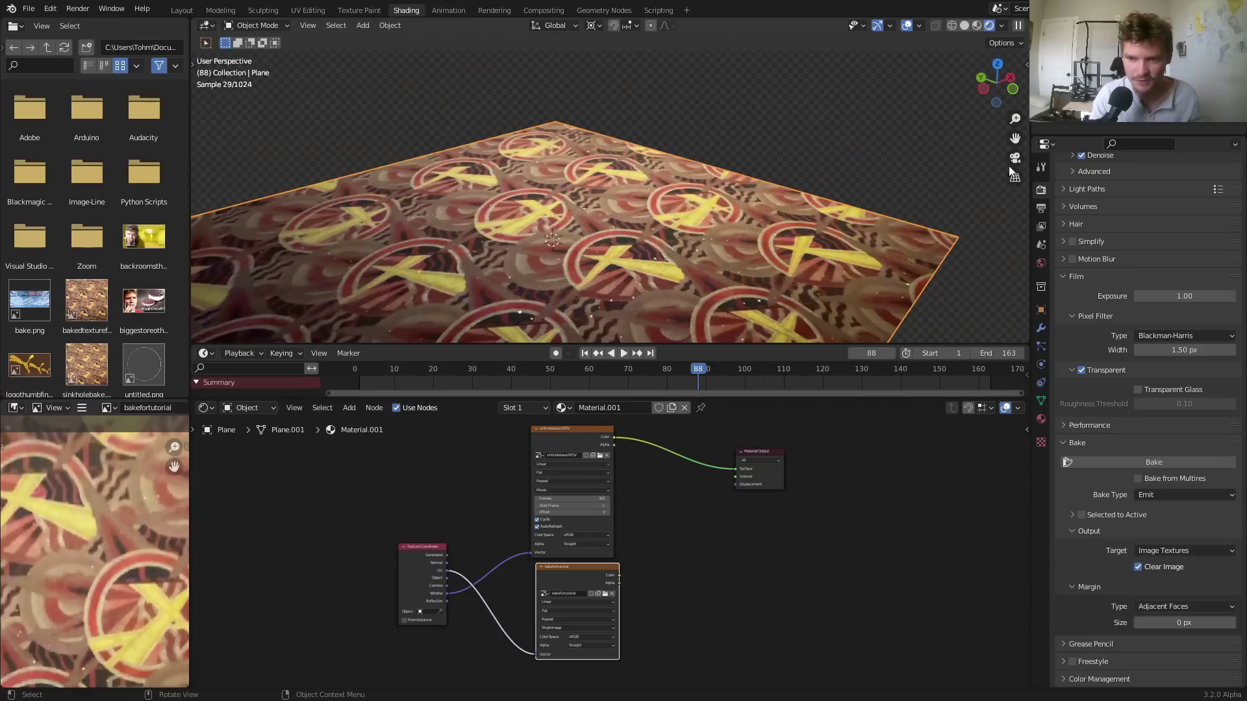
click(1015, 159)
click(597, 503)
key(x)
drag(445, 562, 425, 478)
drag(580, 566, 563, 459)
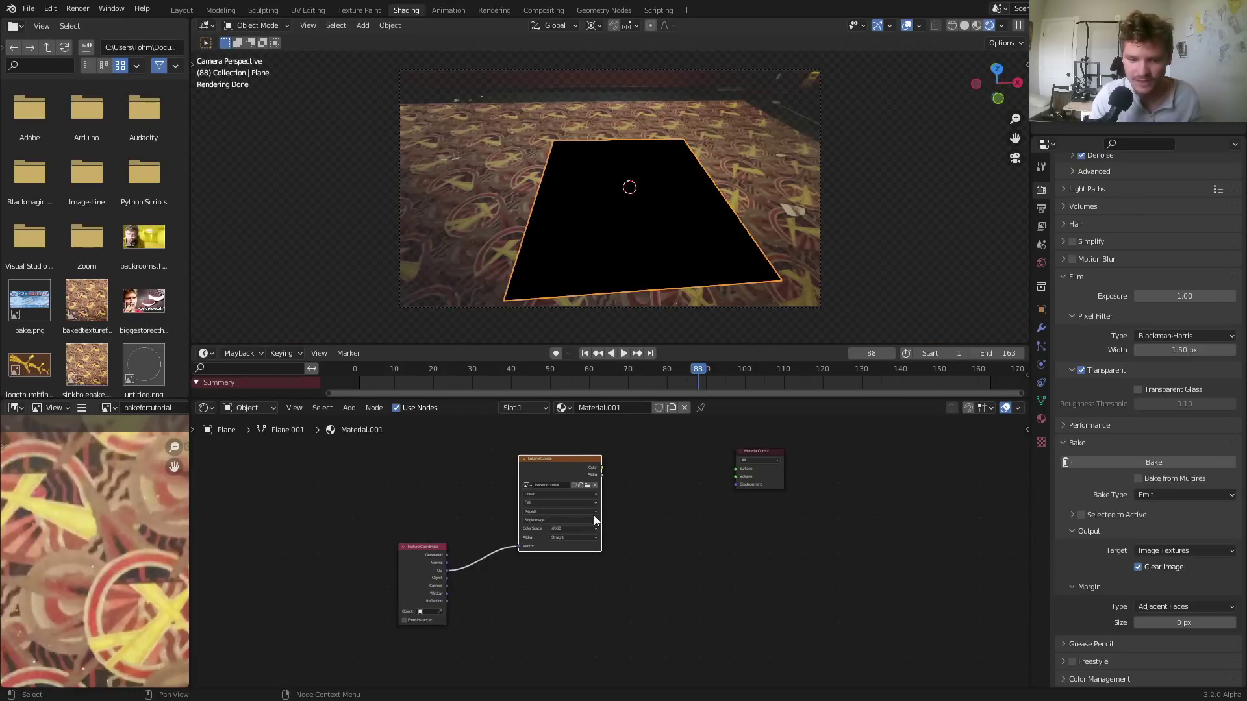
Reposition the Texture Coordinate node and connect the bakefortutorial texture's Color to the Material Output's Surface
scroll(563, 458, up, 2)
drag(322, 556, 373, 460)
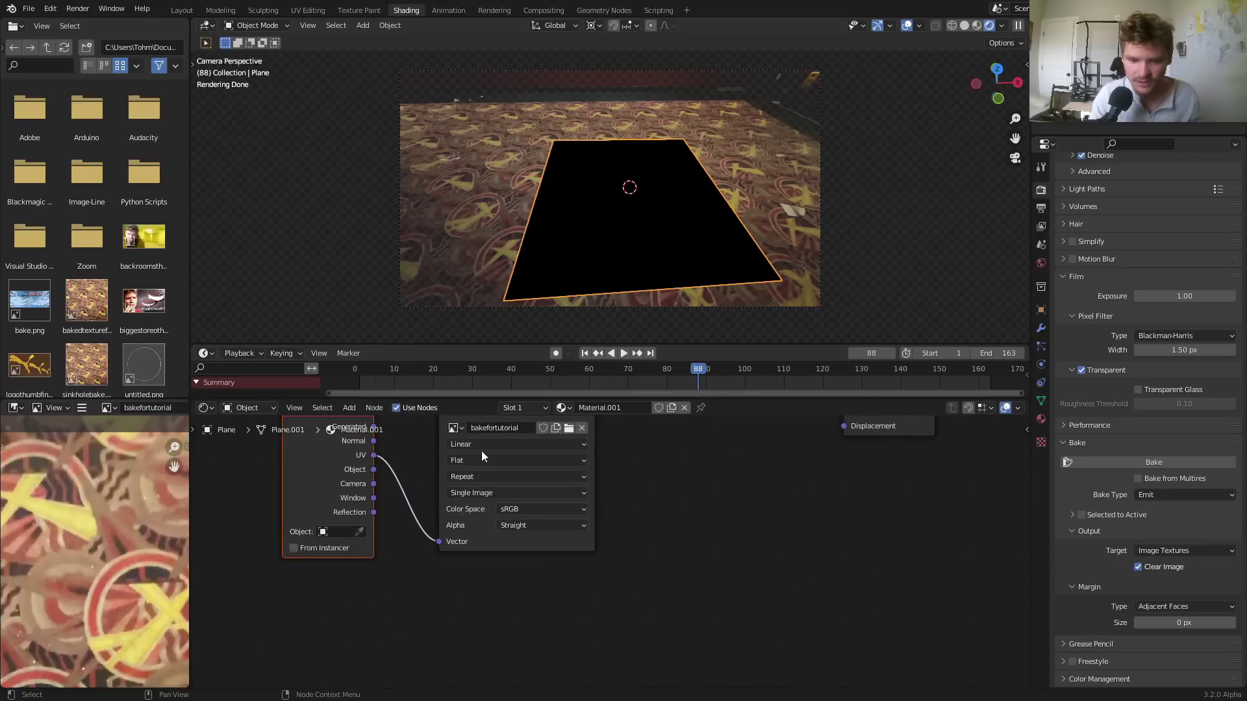
scroll(482, 451, up, 2)
click(537, 490)
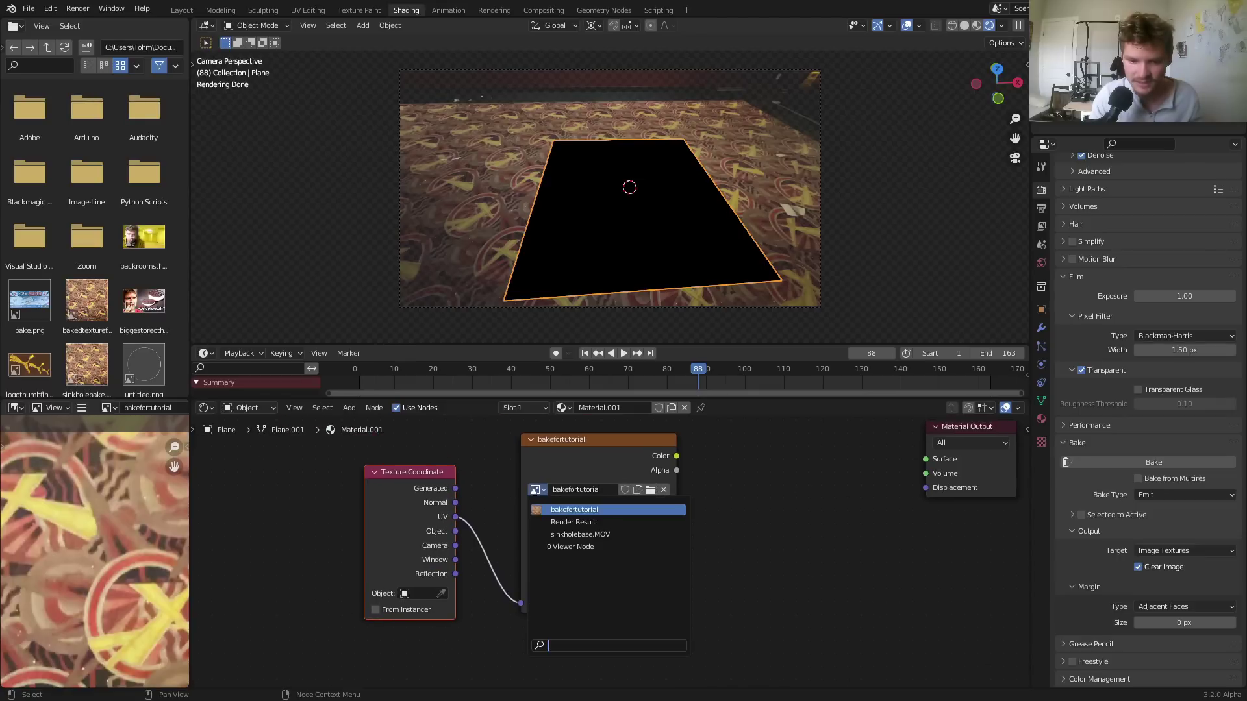
click(549, 509)
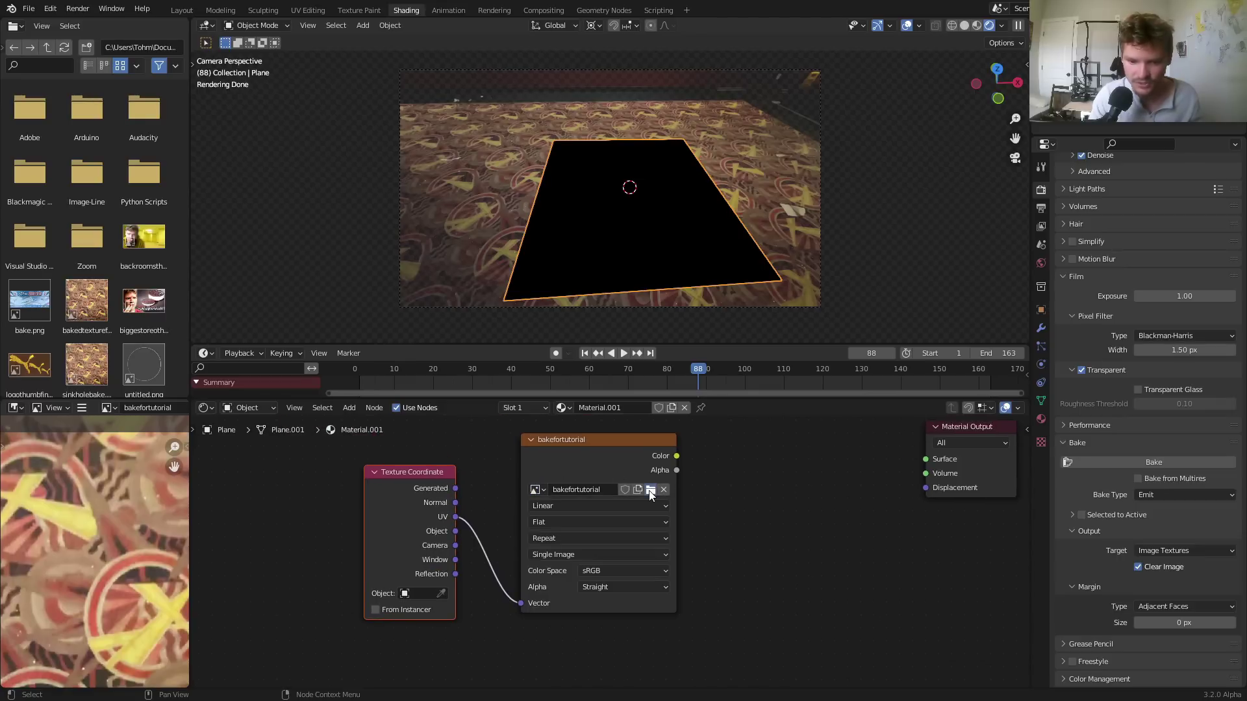
click(650, 491)
double_click(443, 450)
middle_drag(443, 449, 375, 478)
drag(607, 484, 858, 487)
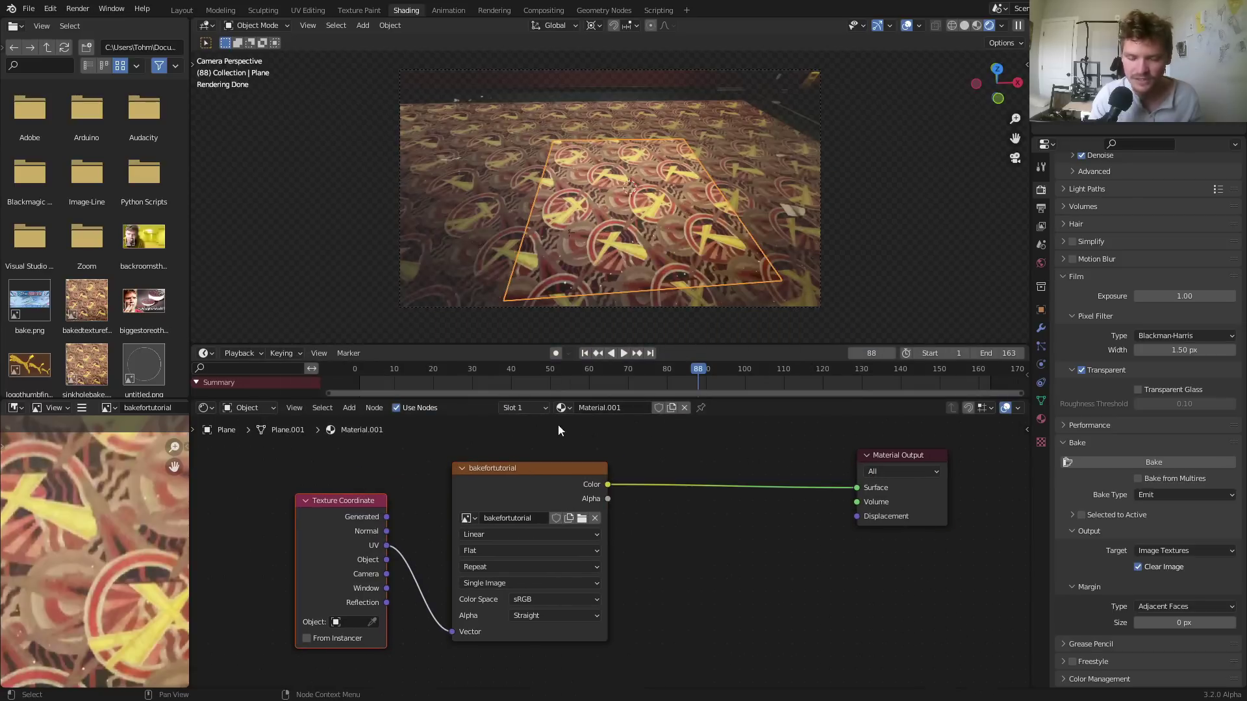
Inspect the baked texture on the plane from several angles and play the footage through the camera to check how it matches
middle_drag(582, 247, 595, 200)
scroll(653, 239, up, 3)
scroll(653, 239, down, 5)
middle_drag(653, 235, 626, 194)
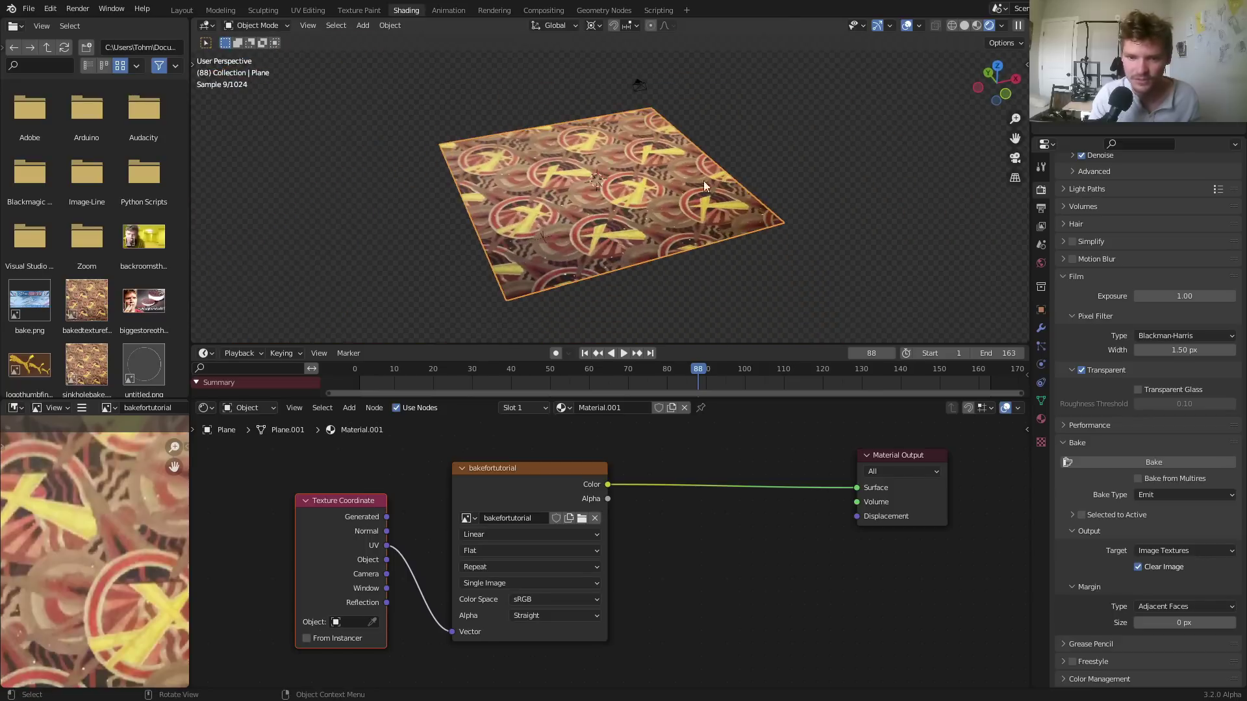
click(1015, 158)
drag(697, 369, 504, 364)
key(space)
key(space)
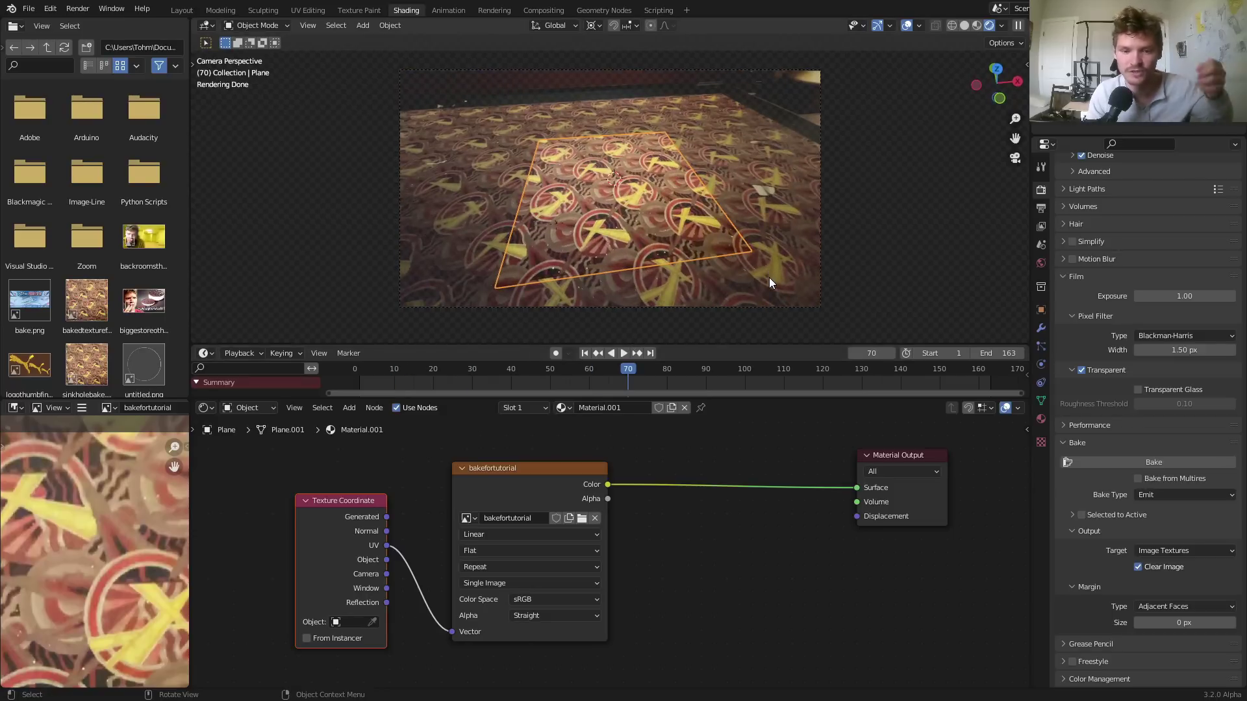
middle_drag(638, 246, 656, 242)
scroll(602, 231, down, 4)
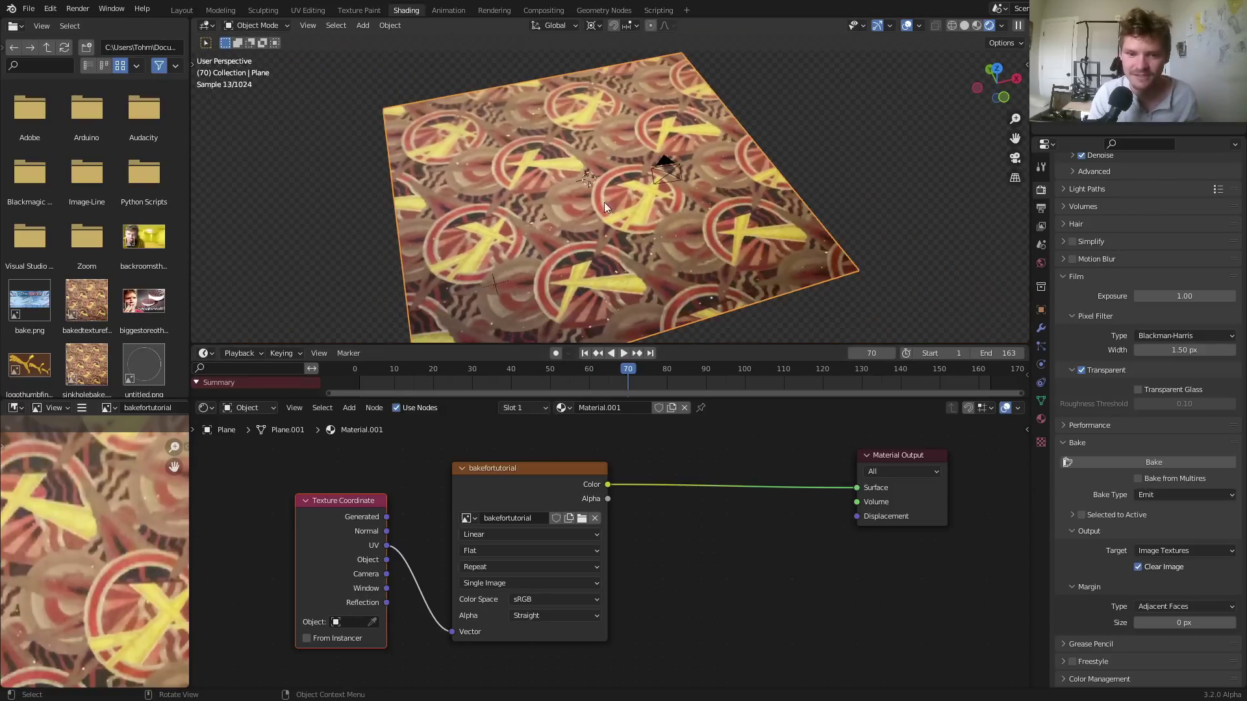
scroll(633, 231, up, 6)
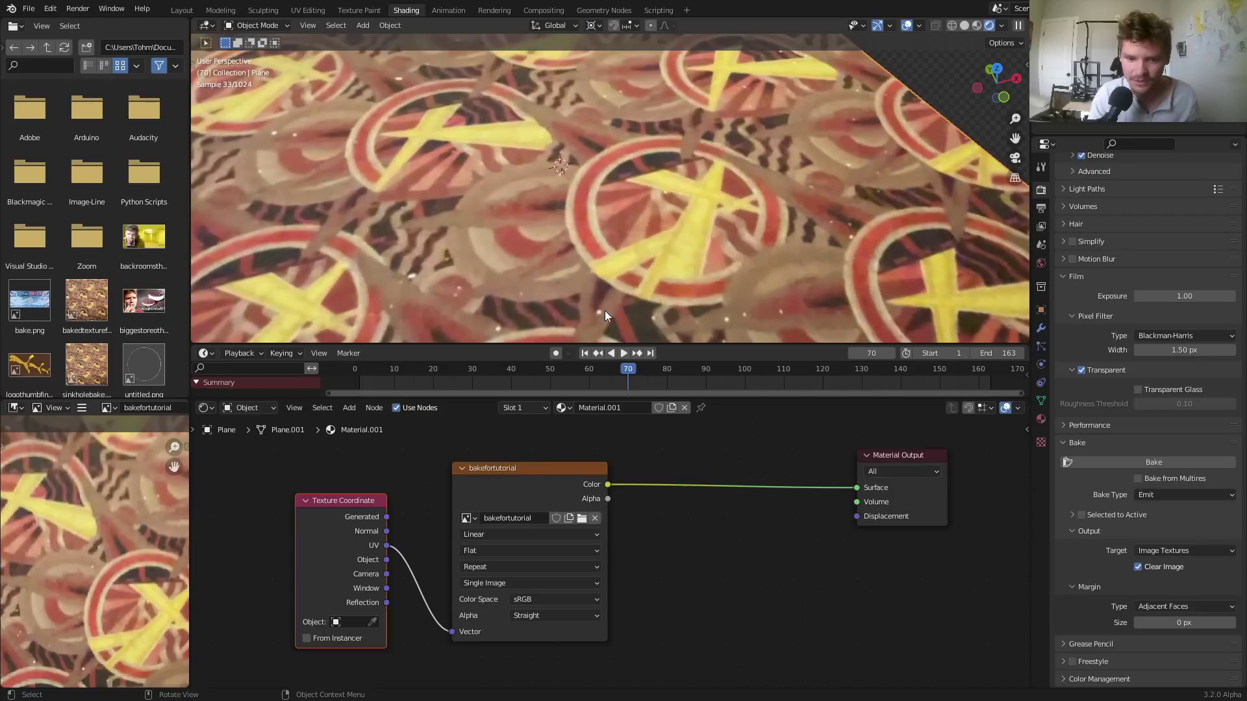
scroll(650, 267, down, 5)
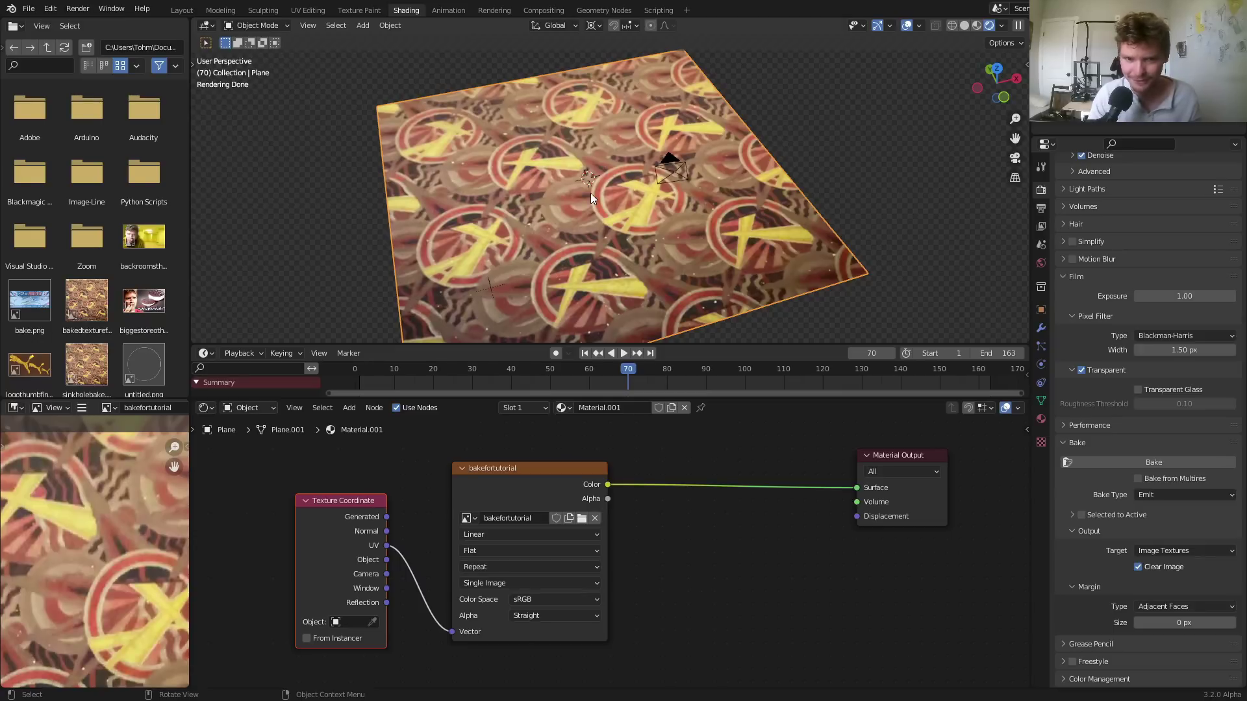
scroll(590, 193, down, 3)
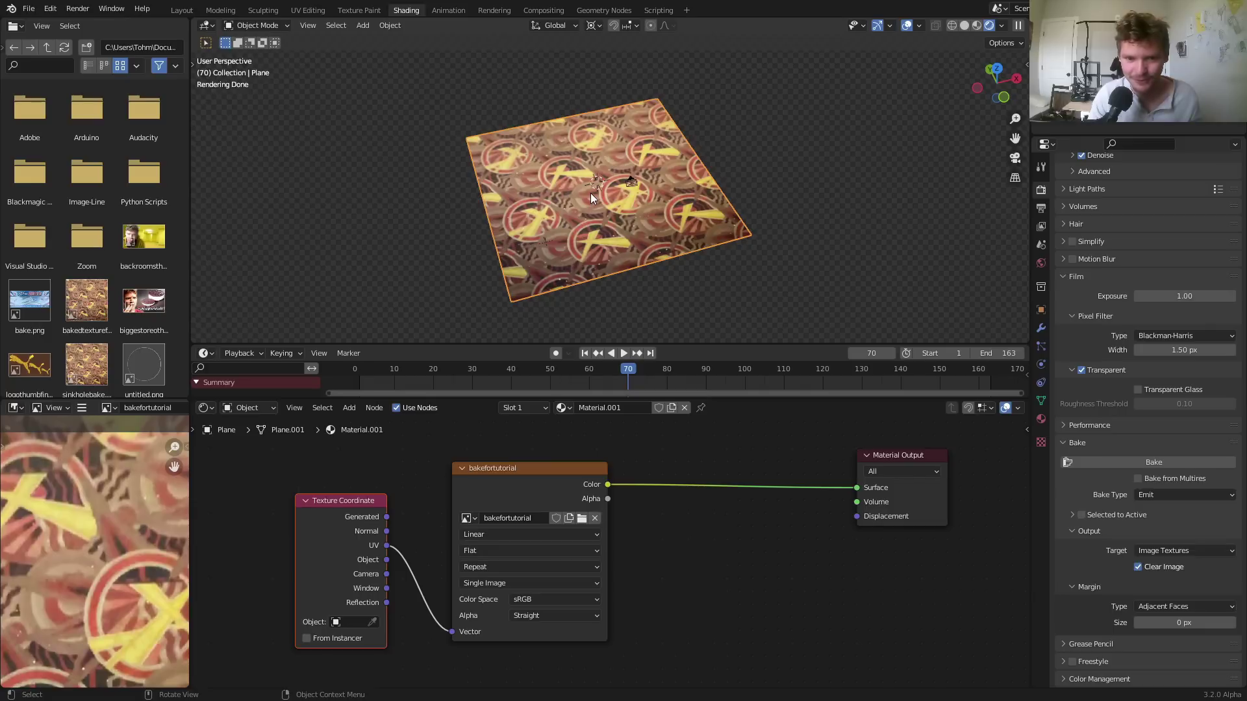
Save the project to the Desktop as save.blend
key(ctrl+s)
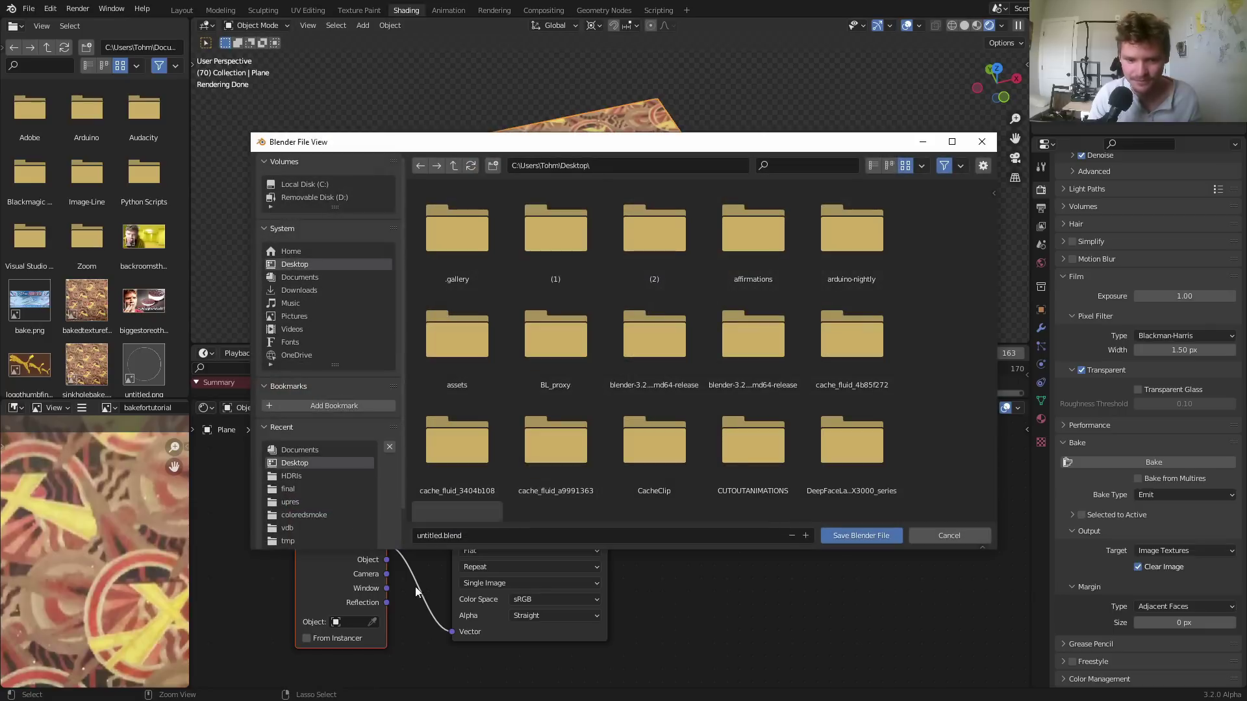
double_click(436, 535)
text(save)
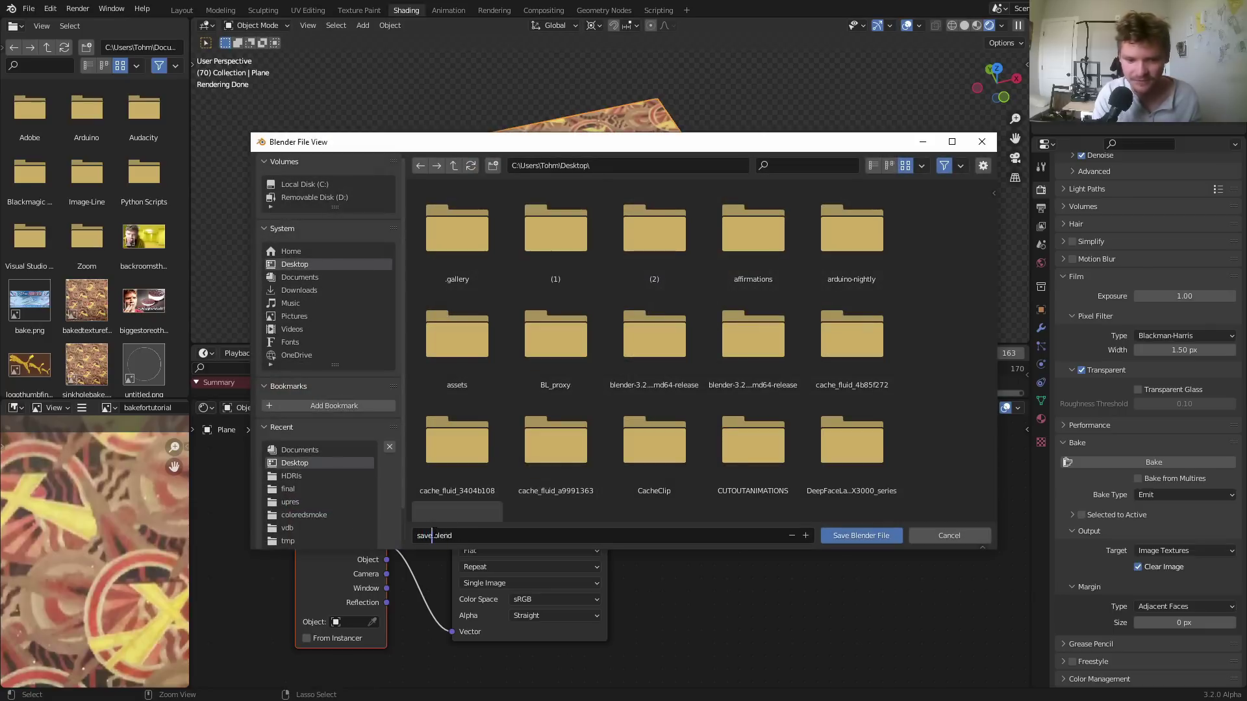
key(Return)
In the Geometry Nodes workspace, show the plane with rendered shading and give it a new geometry node tree
click(600, 9)
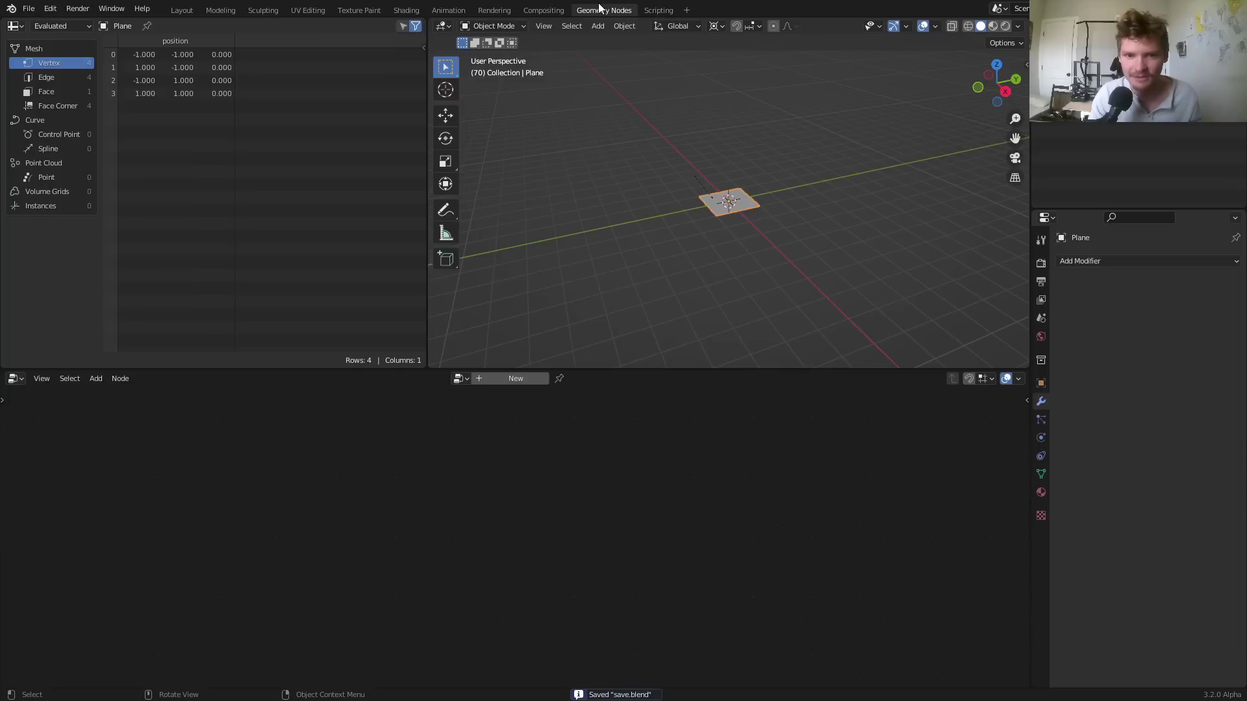
scroll(727, 208, up, 8)
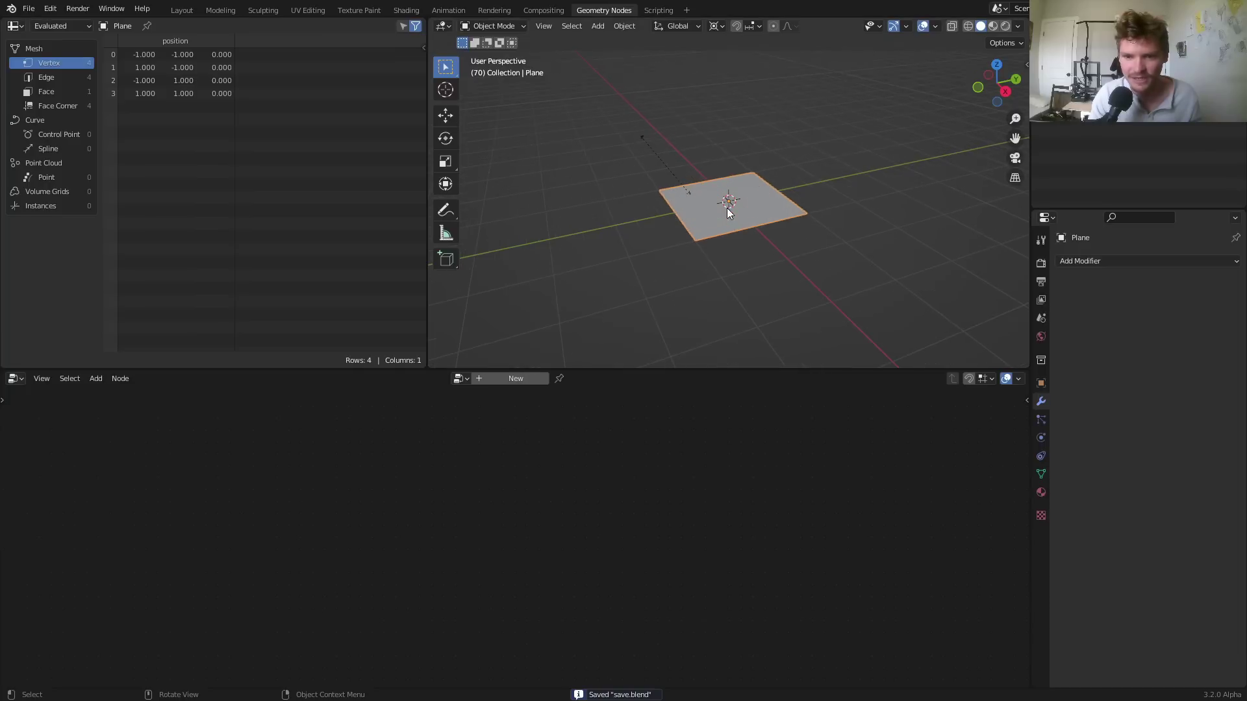
click(1005, 26)
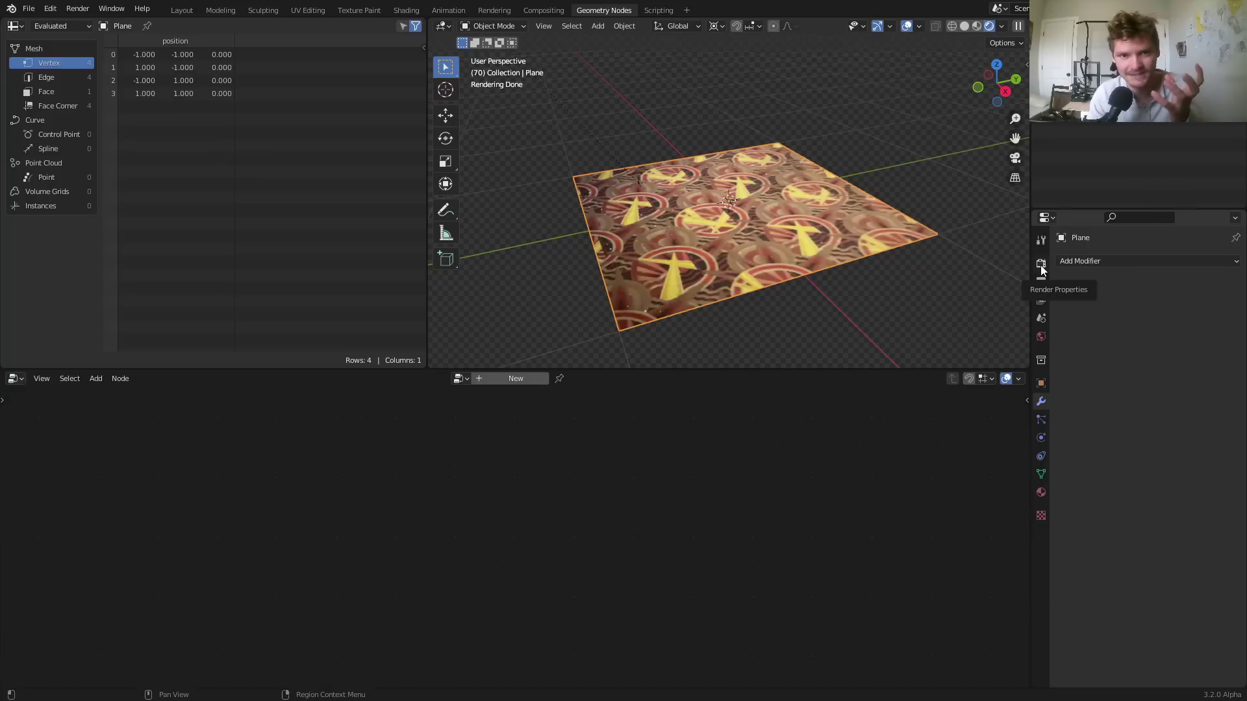
click(508, 381)
Split the node editor in two and show the plane's material in a Shader Editor beside the geometry nodes
drag(1023, 378, 684, 422)
click(703, 379)
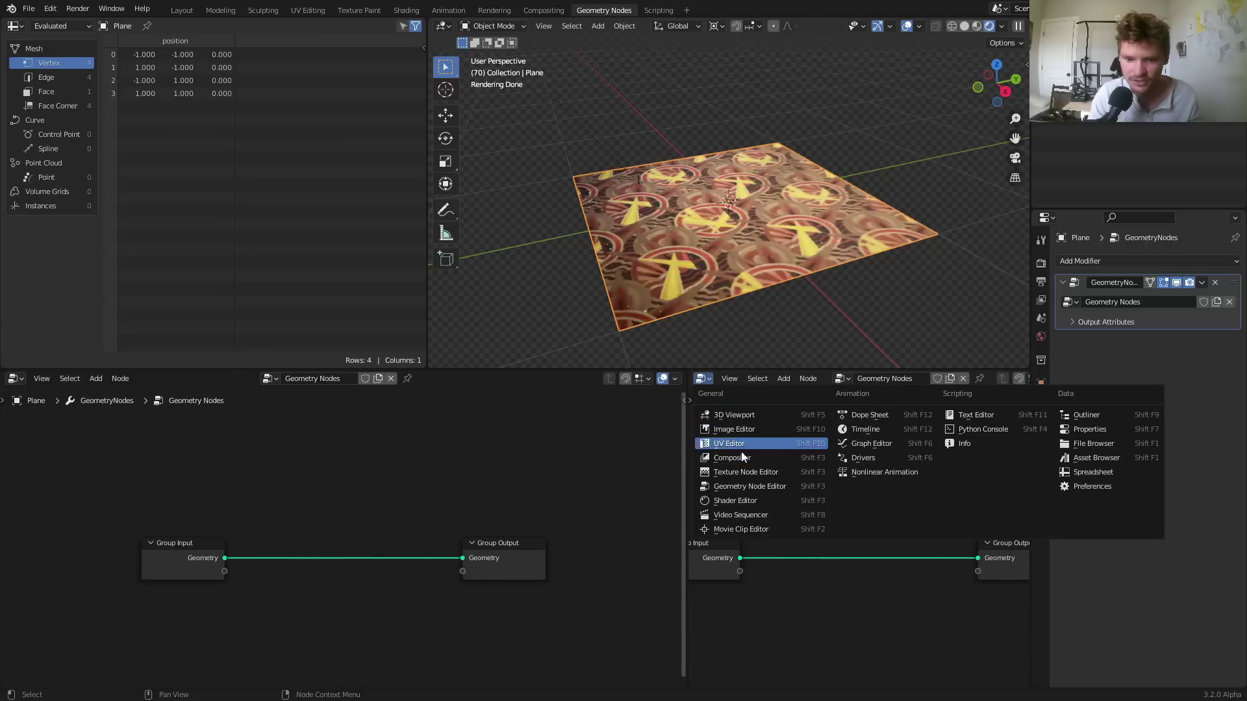
click(742, 501)
scroll(845, 464, down, 1)
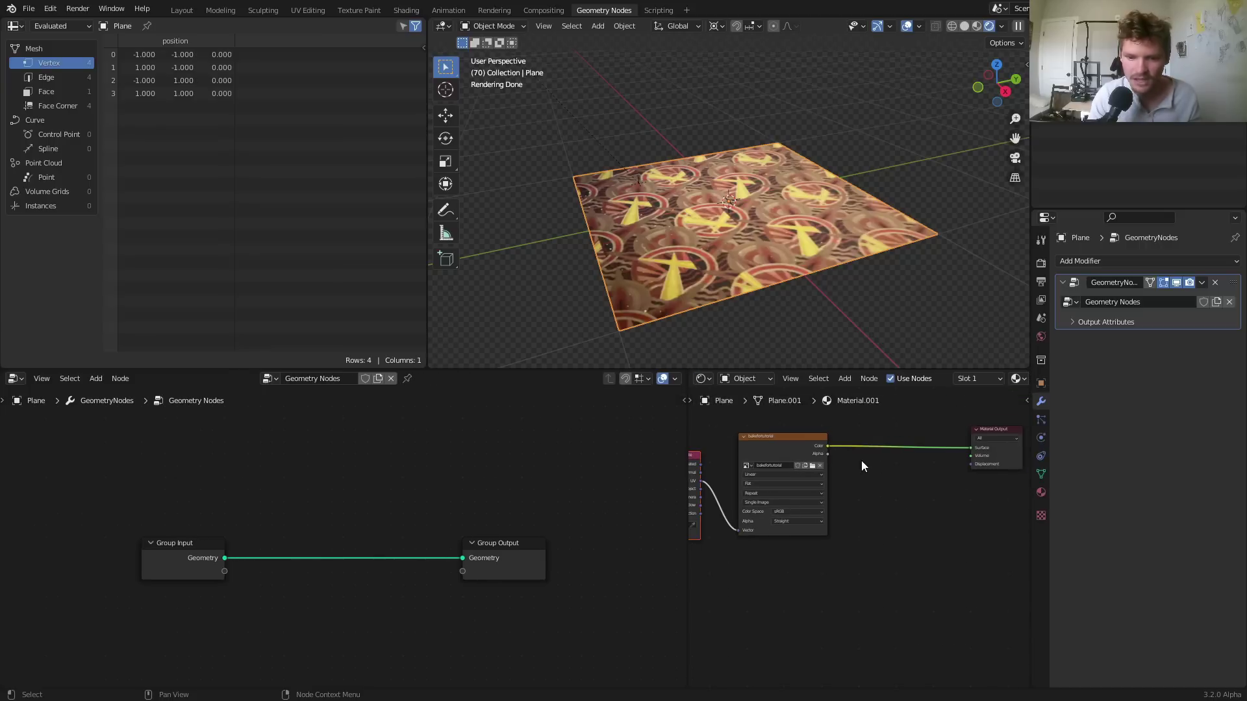
scroll(862, 461, down, 1)
scroll(873, 482, down, 1)
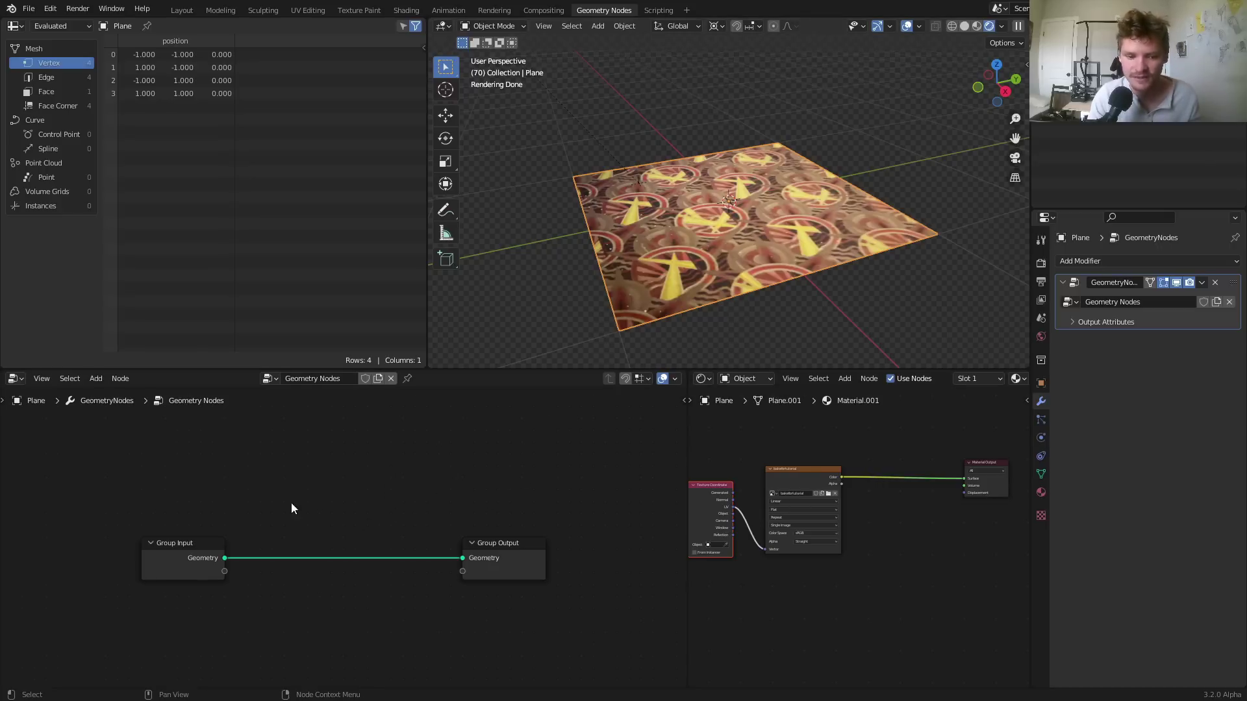
Move the Group Input node away from Group Output and add an Image Texture node above it in the geometry node tree
scroll(287, 501, up, 2)
drag(131, 545, 110, 532)
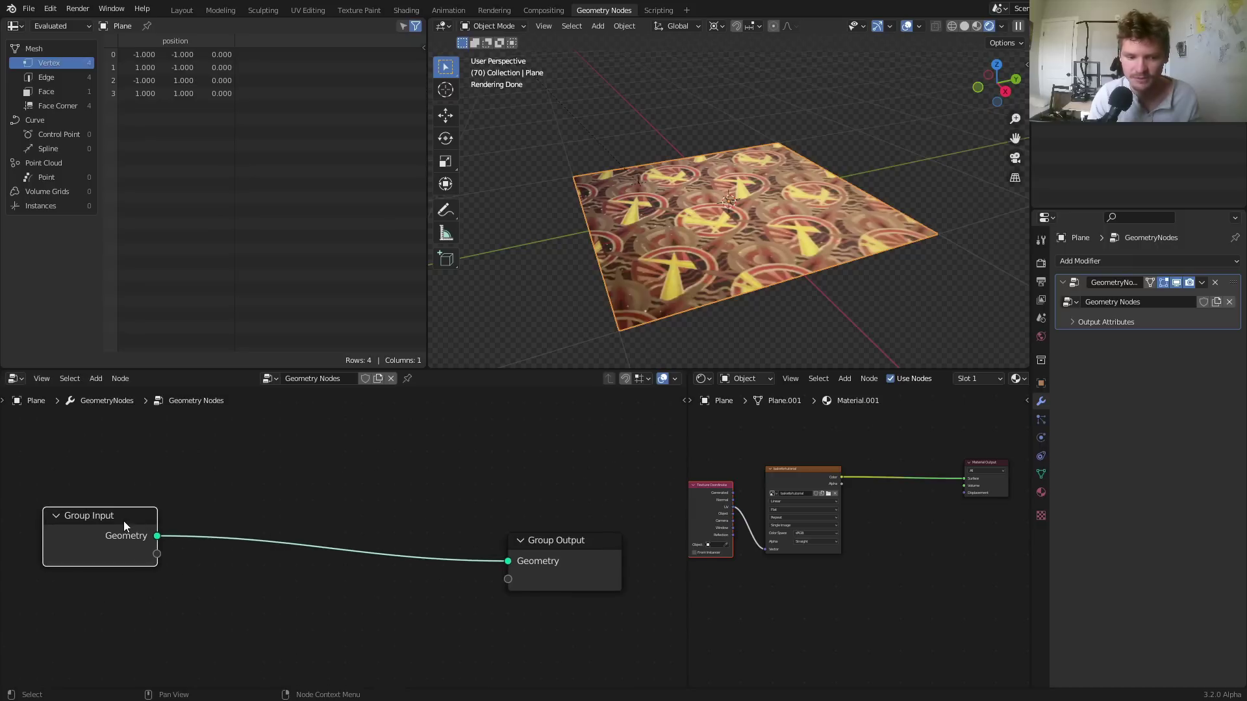
scroll(274, 509, down, 3)
middle_drag(268, 477, 363, 524)
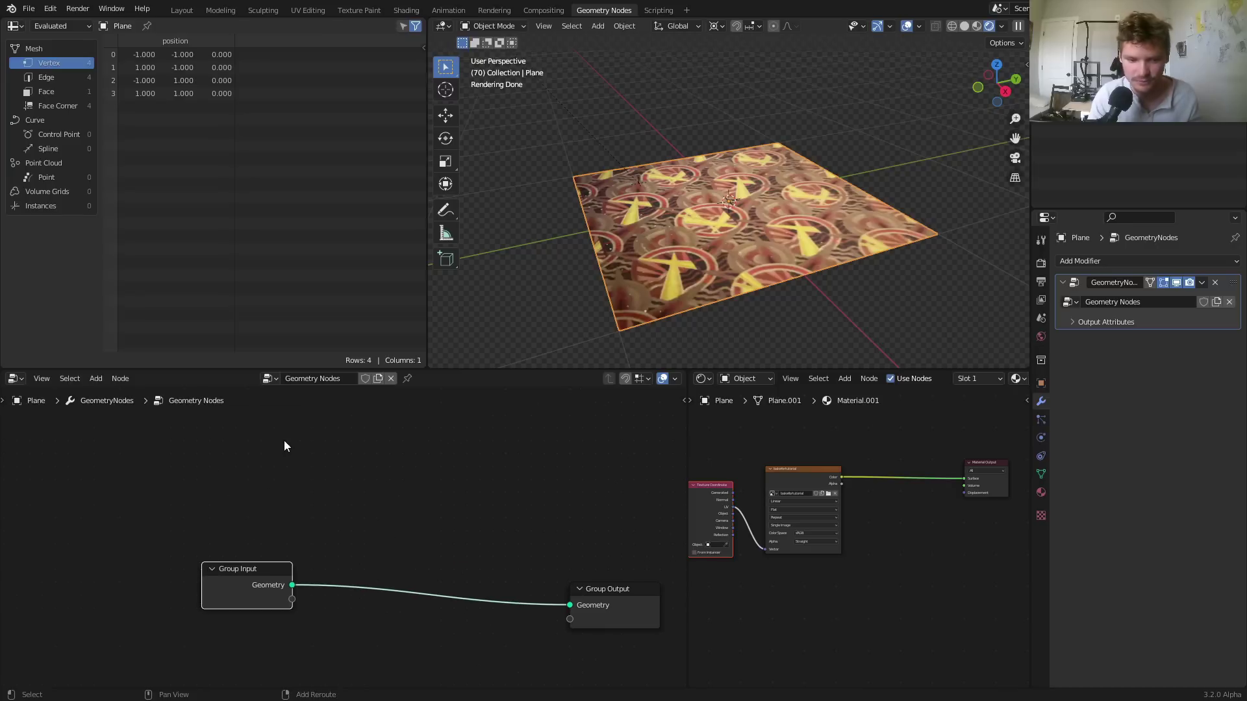
key(shift+a)
click(284, 441)
text(im)
key(Return)
click(271, 430)
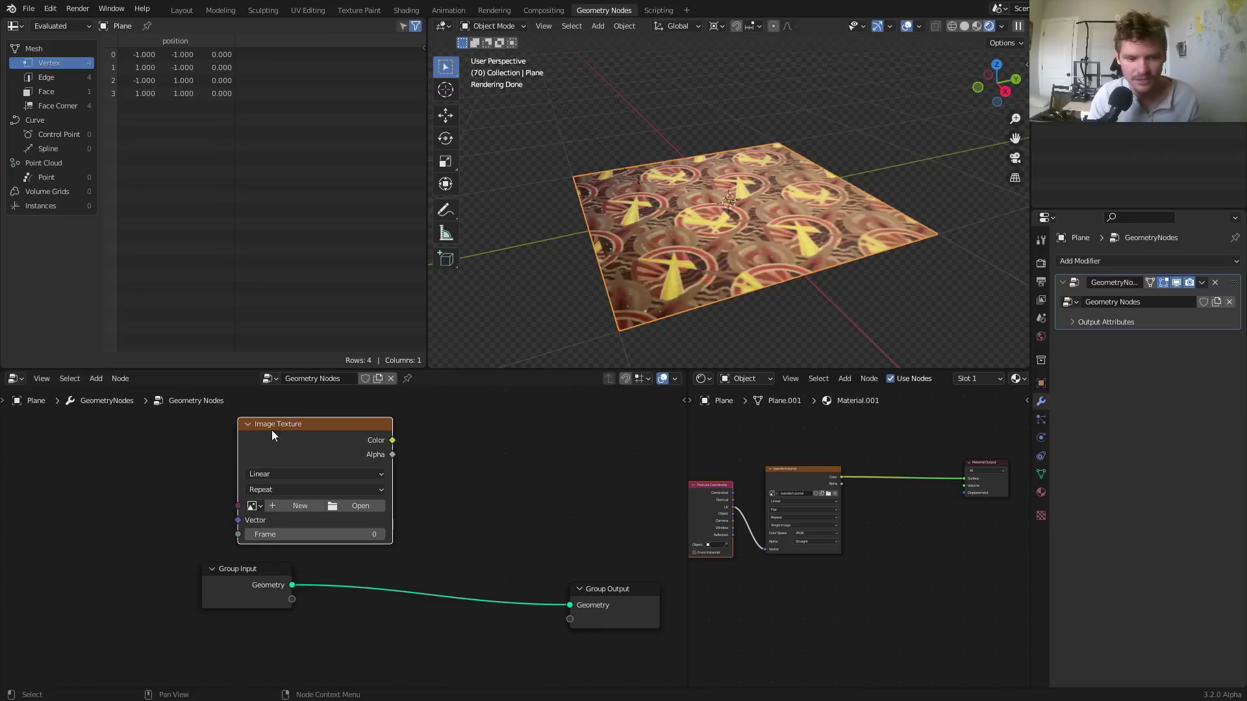
scroll(258, 482, up, 4)
click(219, 495)
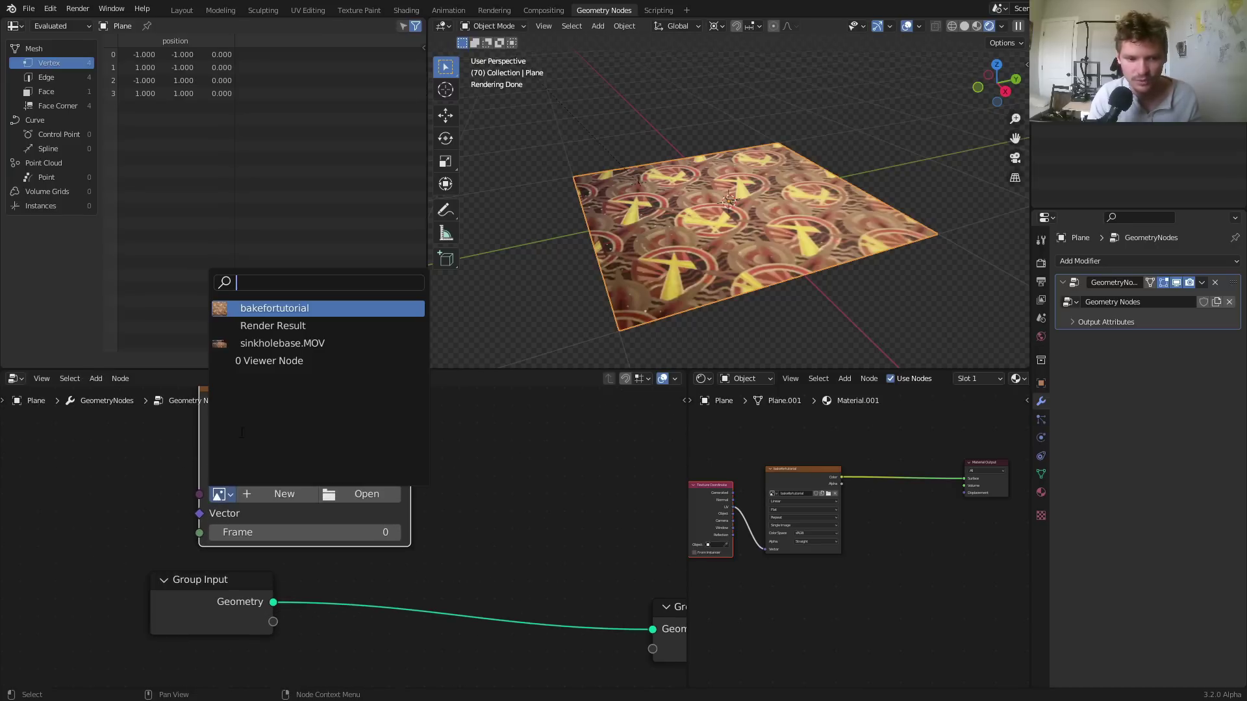
click(362, 494)
scroll(512, 432, down, 5)
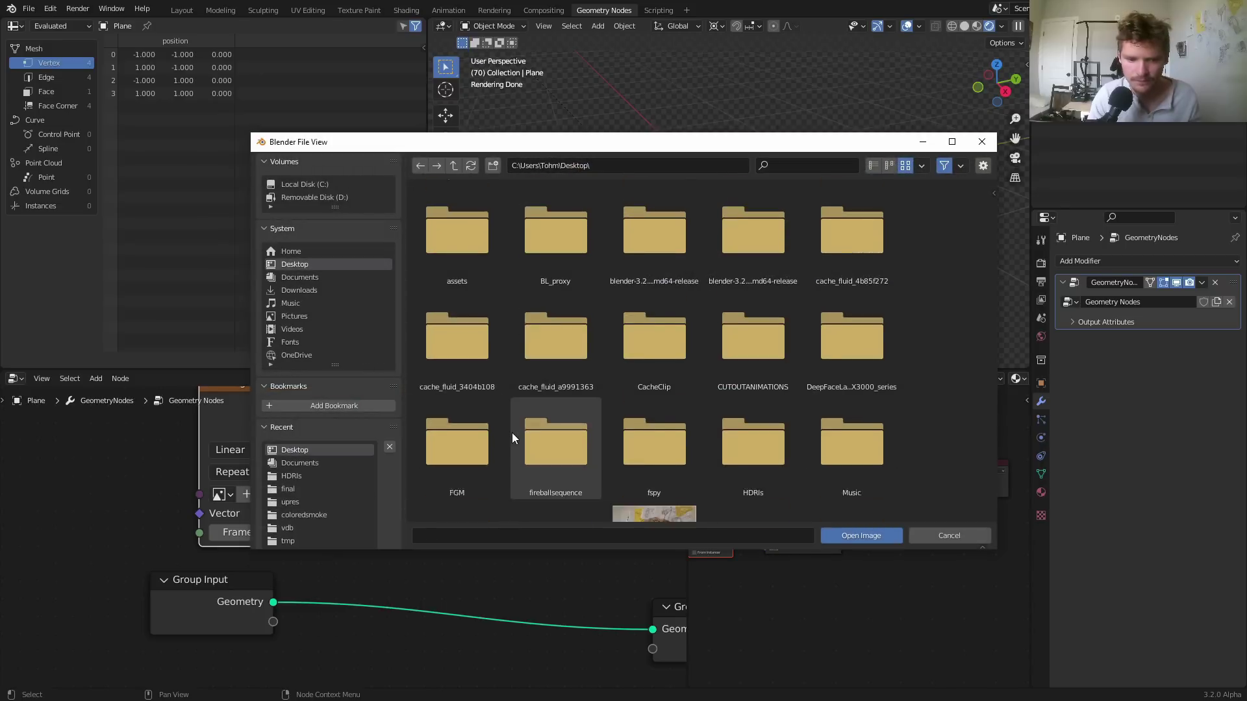
click(824, 164)
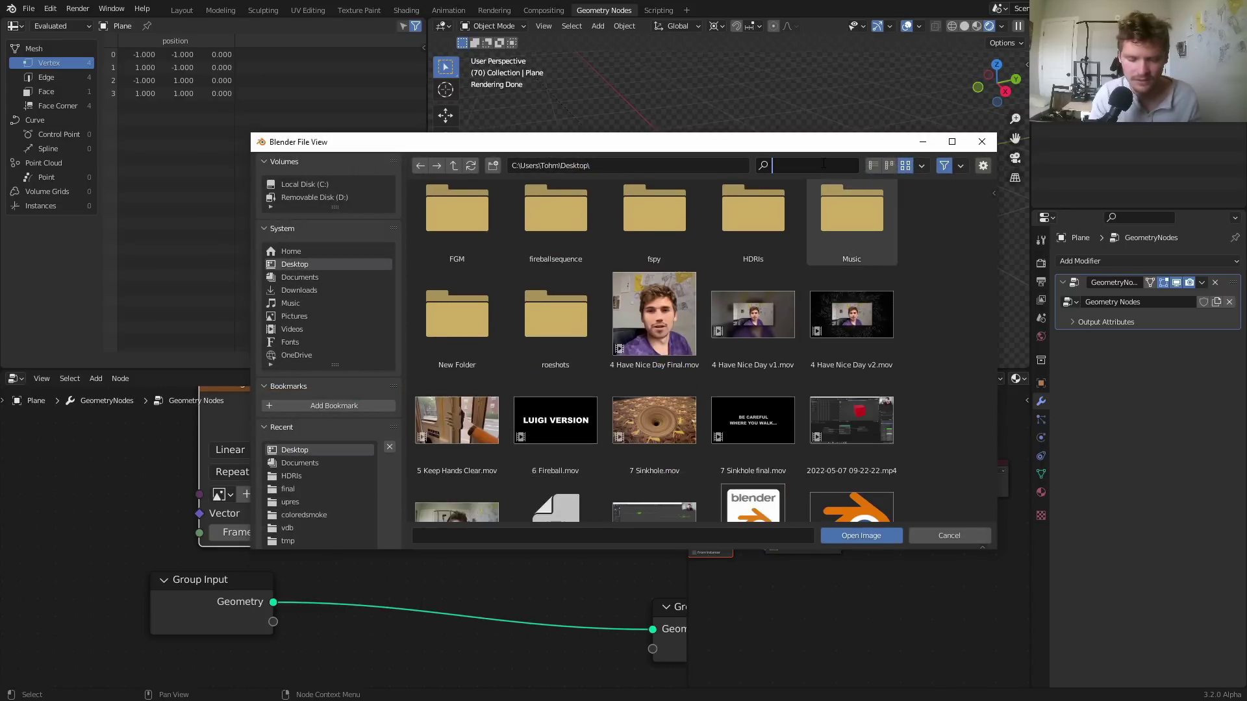
text(b)
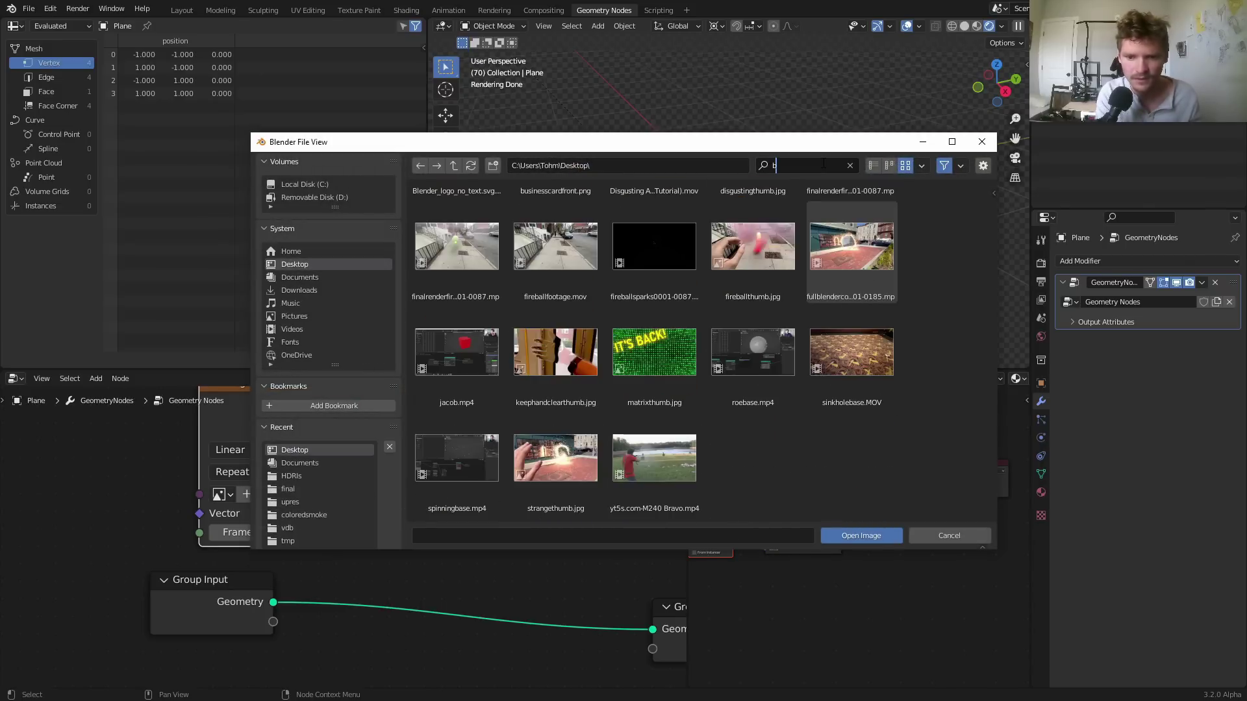
key(BackSpace)
text(sink)
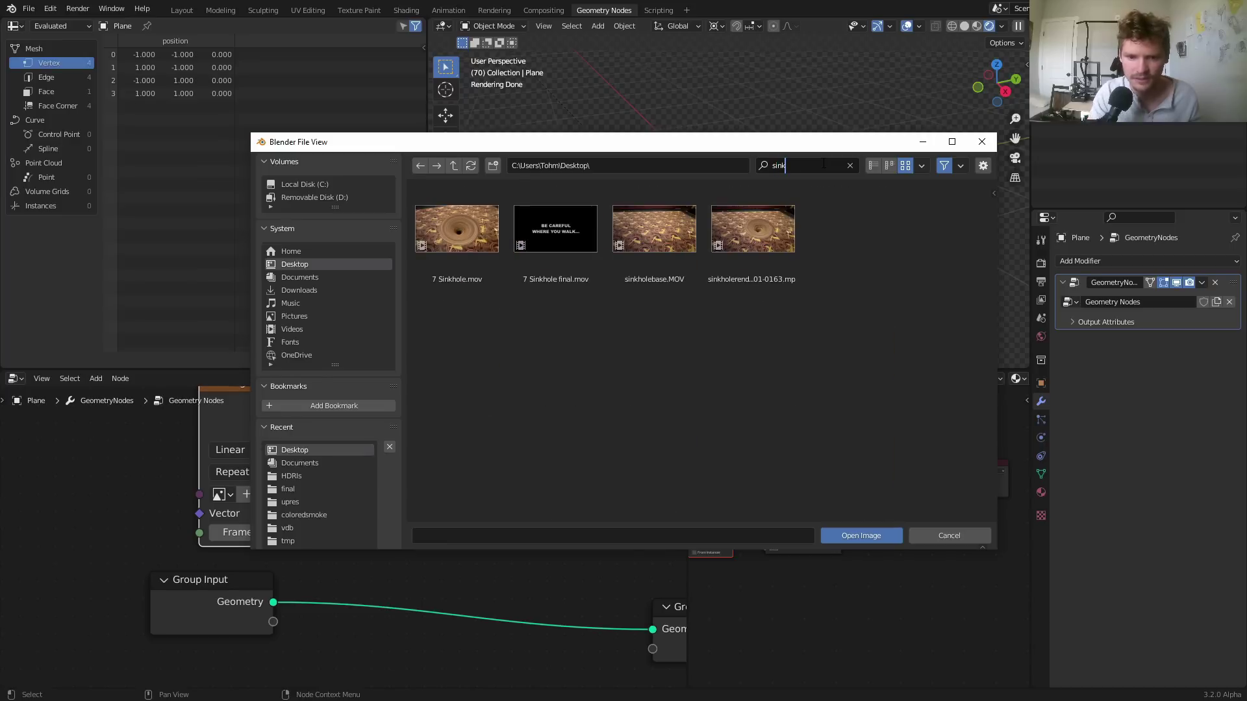
key(BackSpace)
key(BackSpace)
key(BackSpace)
key(BackSpace)
text(textur)
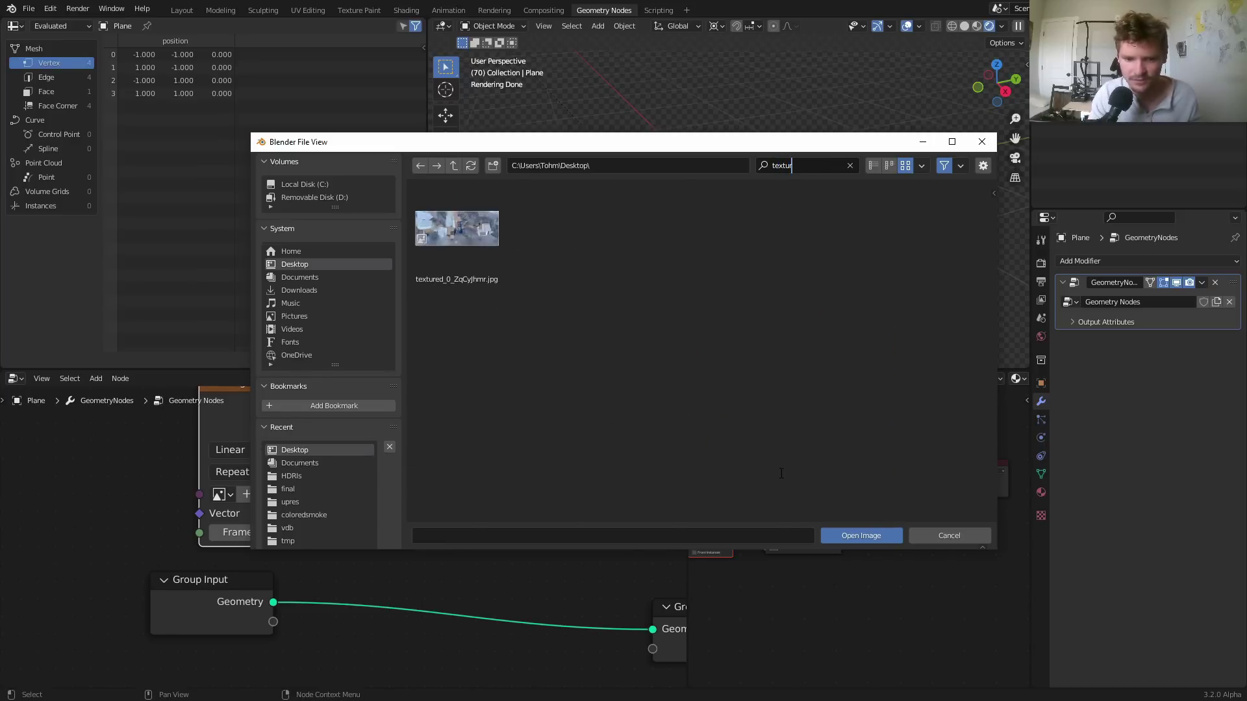
key(Return)
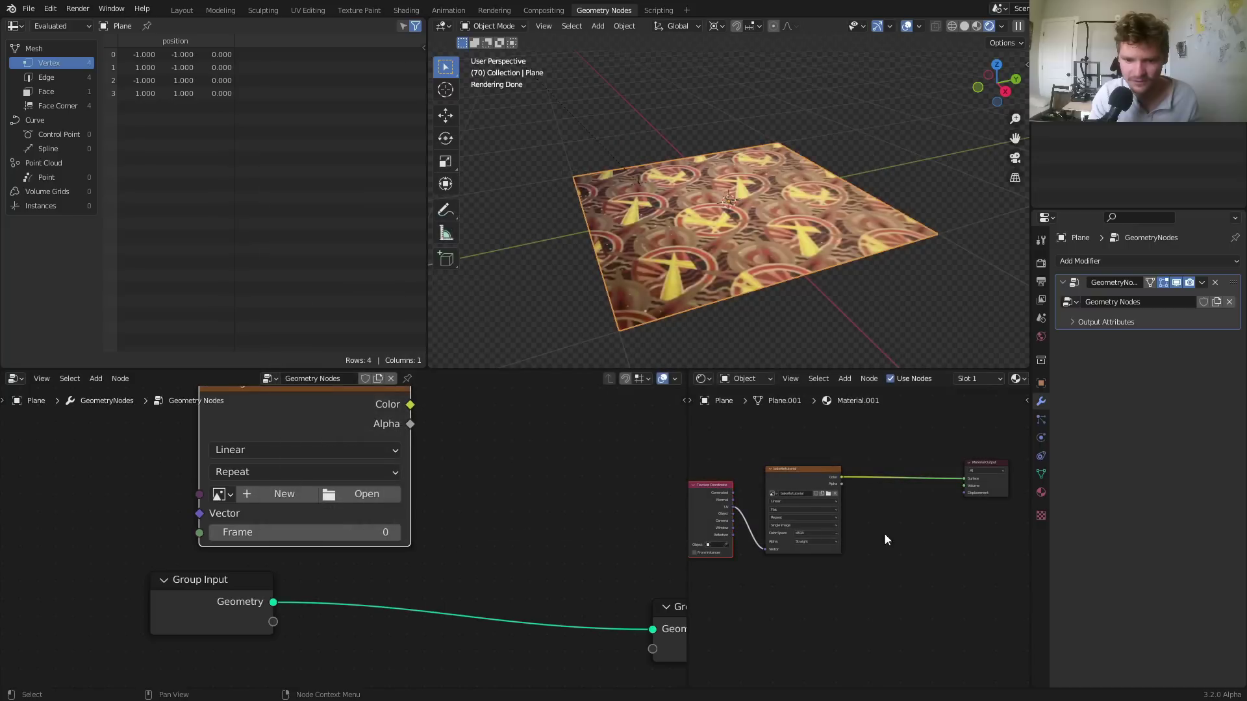
key(Home)
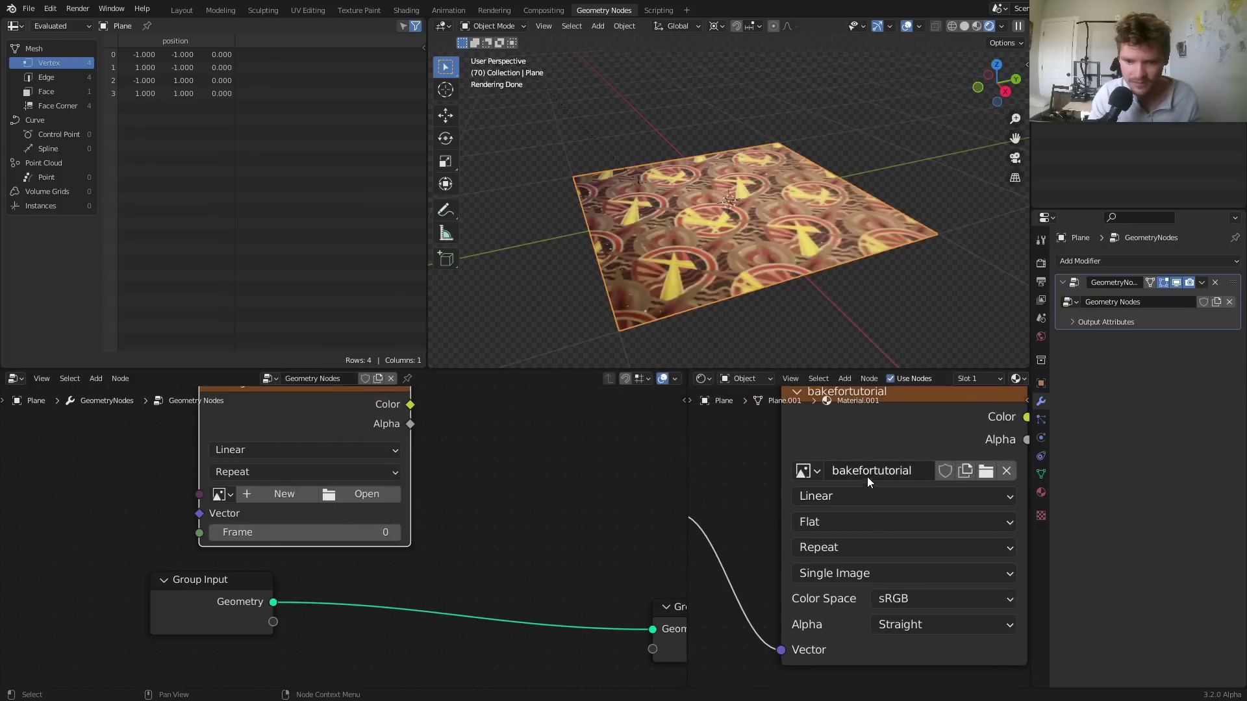
click(384, 493)
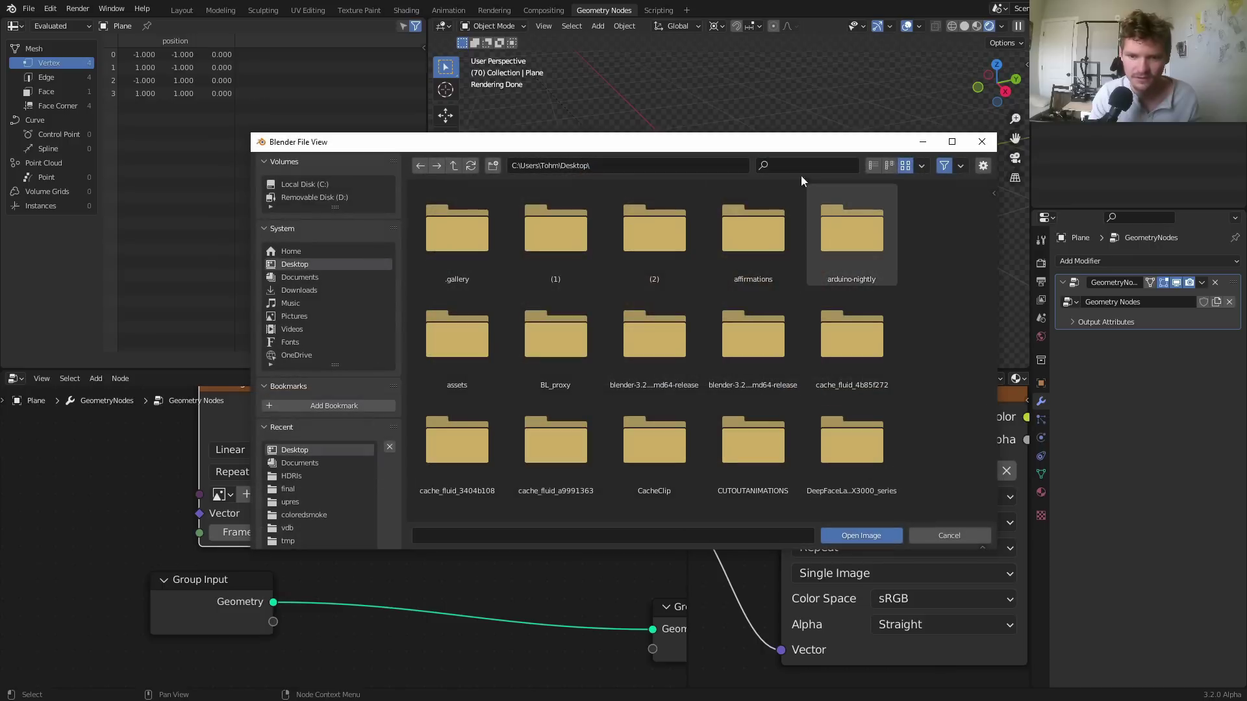
text(bake)
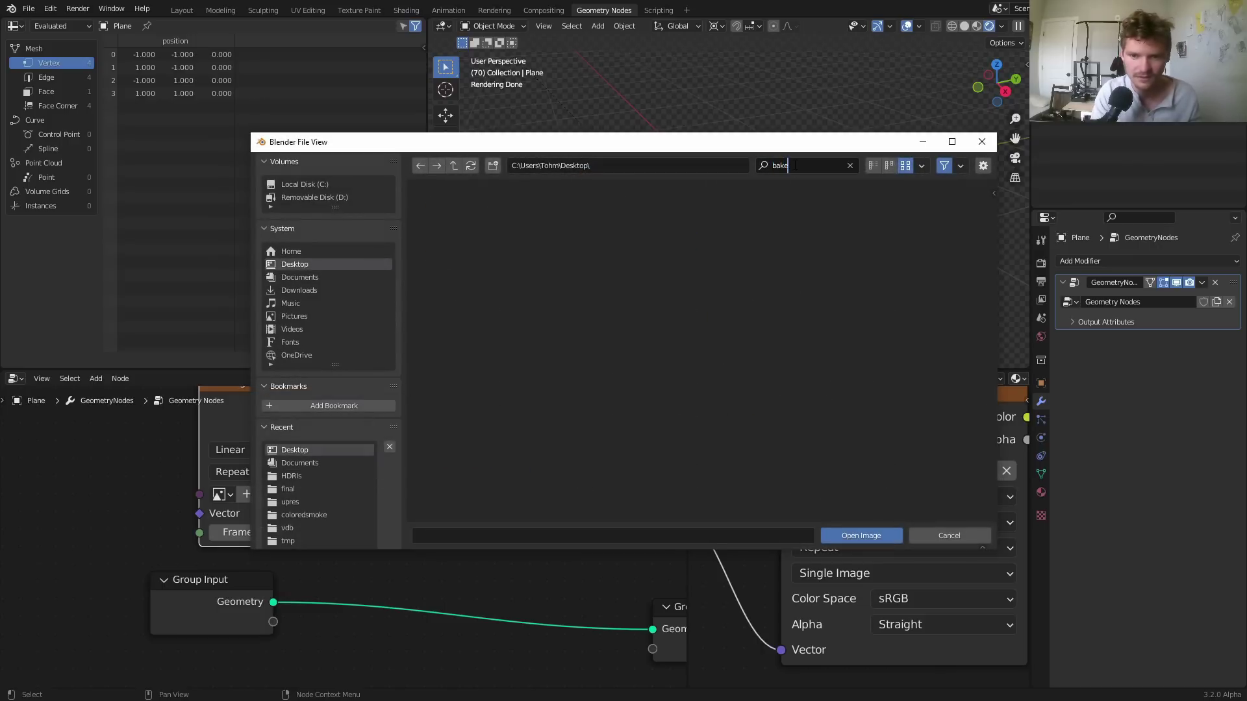
click(947, 535)
Assign the bakefortutorial image to the geometry Image Texture node and shift the node further left above Group Input
click(221, 495)
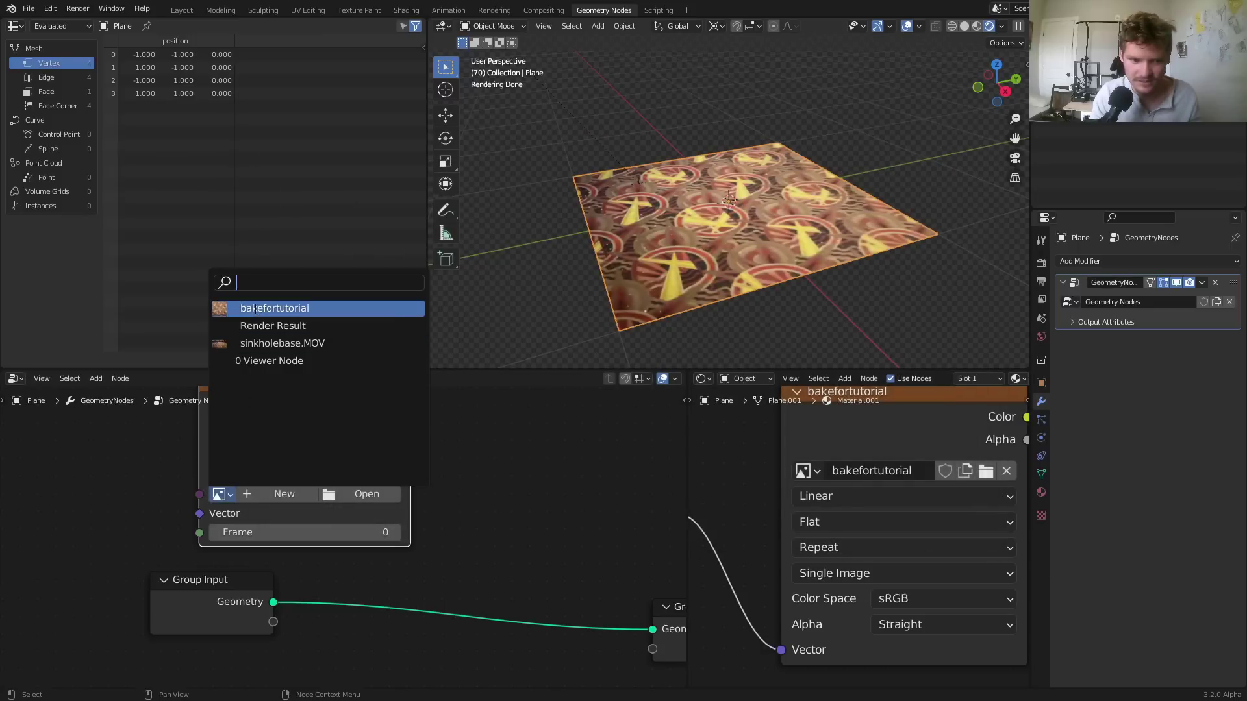
click(274, 308)
scroll(434, 559, down, 2)
drag(311, 442, 244, 441)
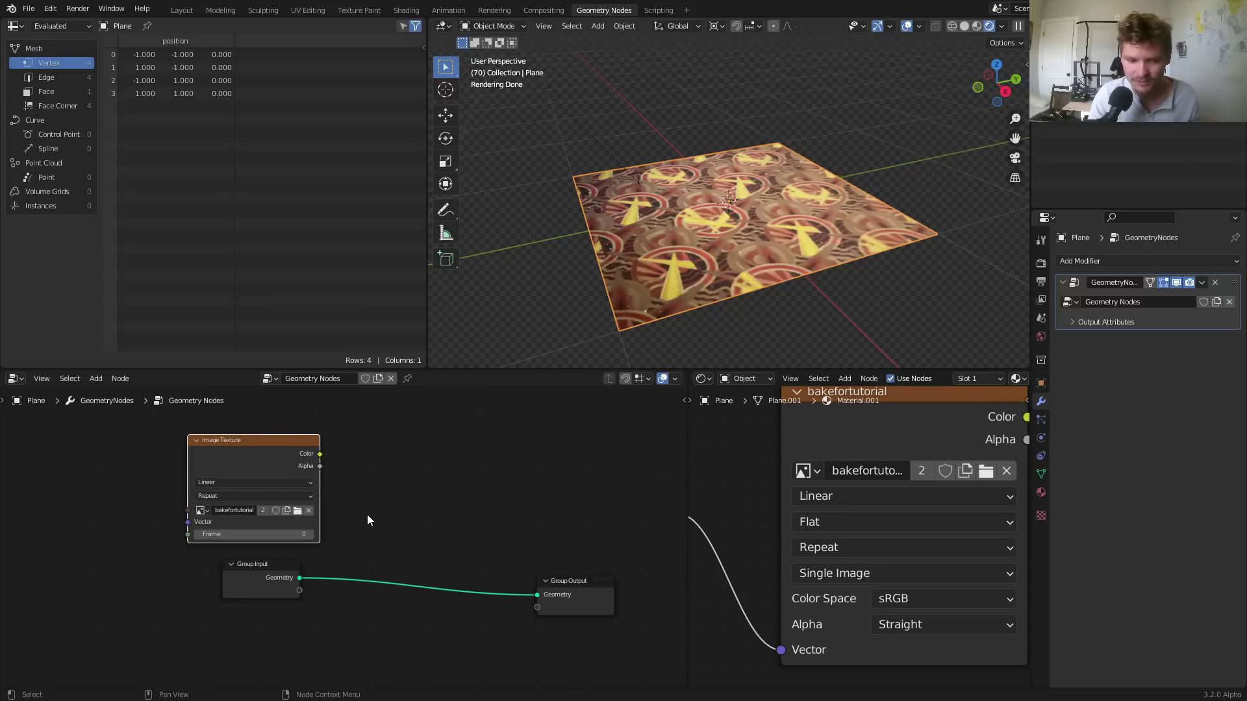
Insert a Set Material node between Group Input and Group Output in the geometry node tree and move Group Input further left
middle_drag(380, 524, 361, 496)
scroll(839, 527, down, 5)
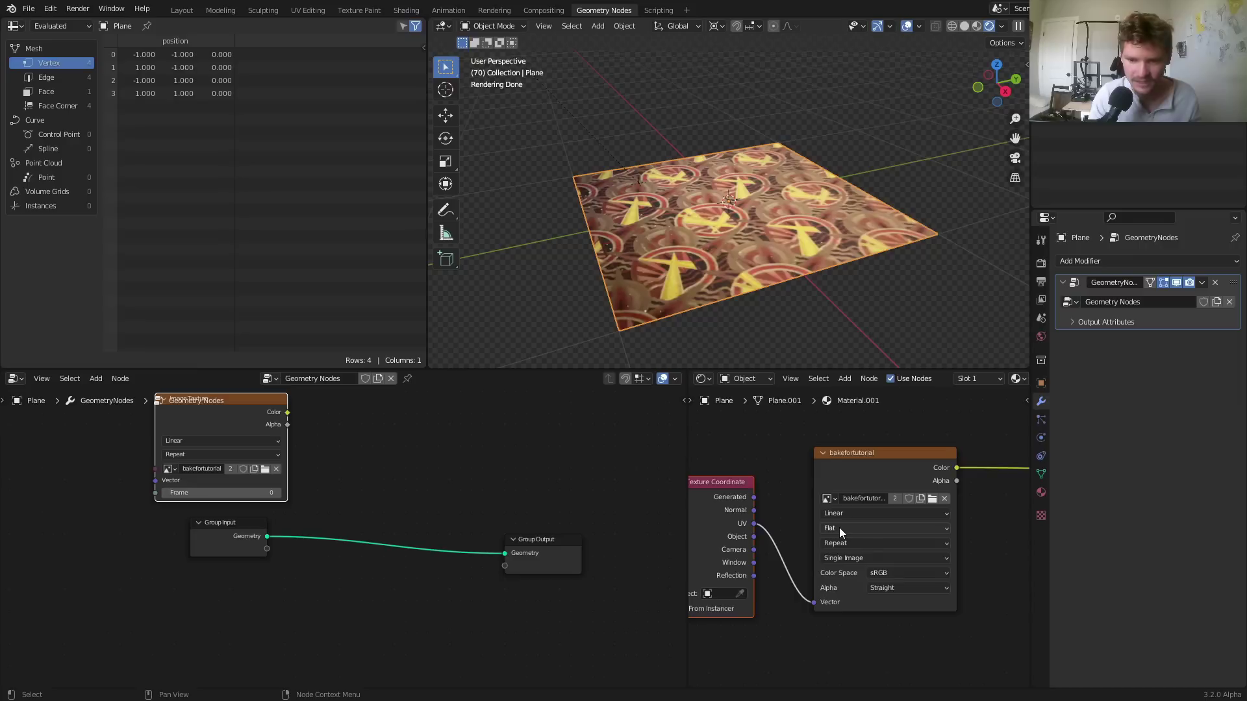
key(shift+a)
text(set)
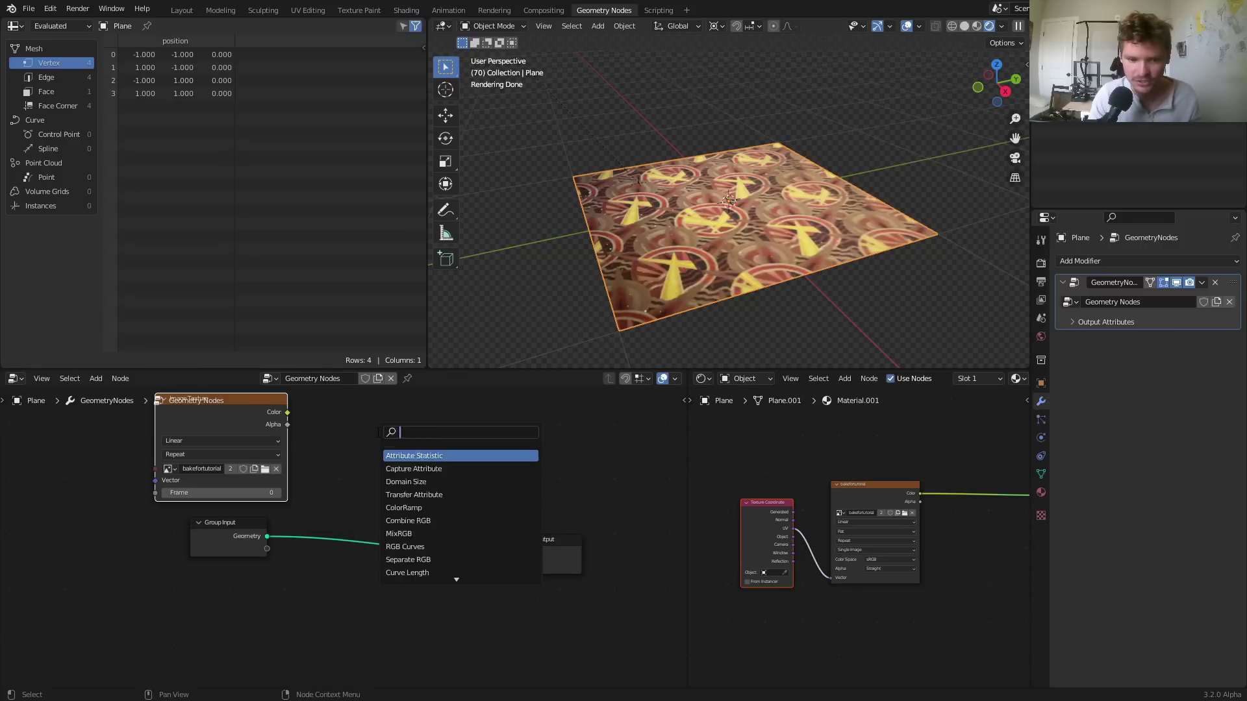
click(424, 481)
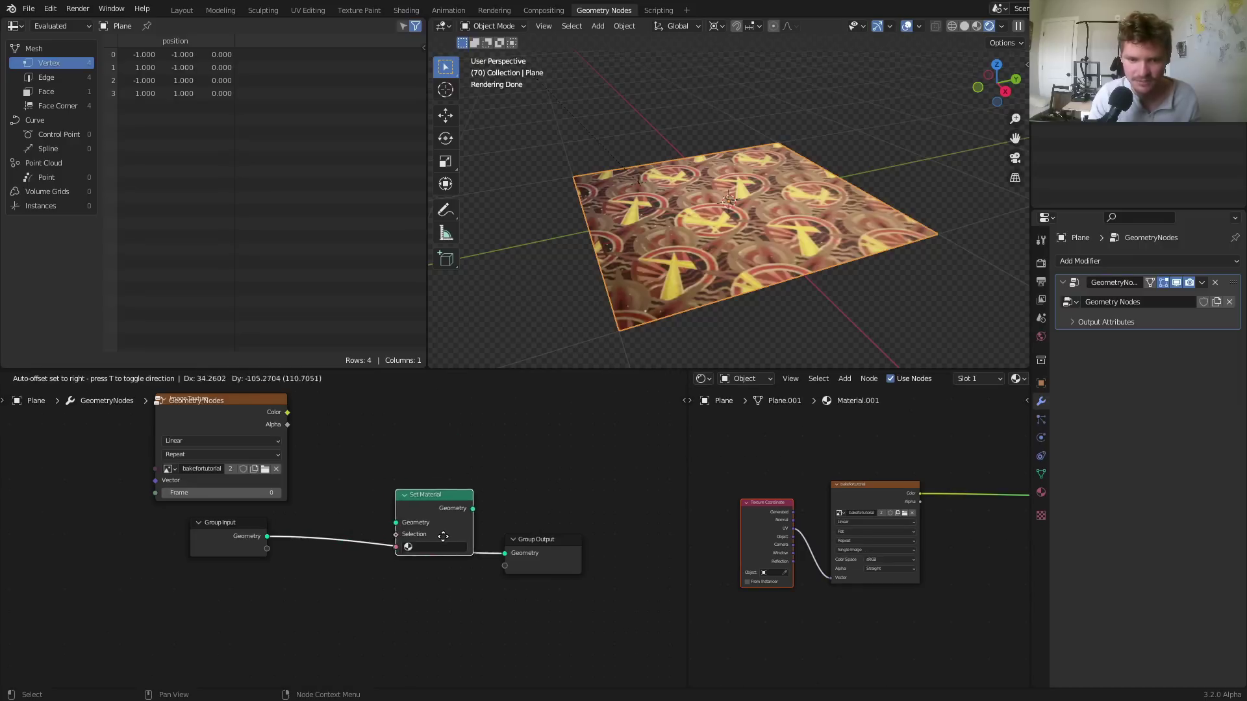
click(447, 549)
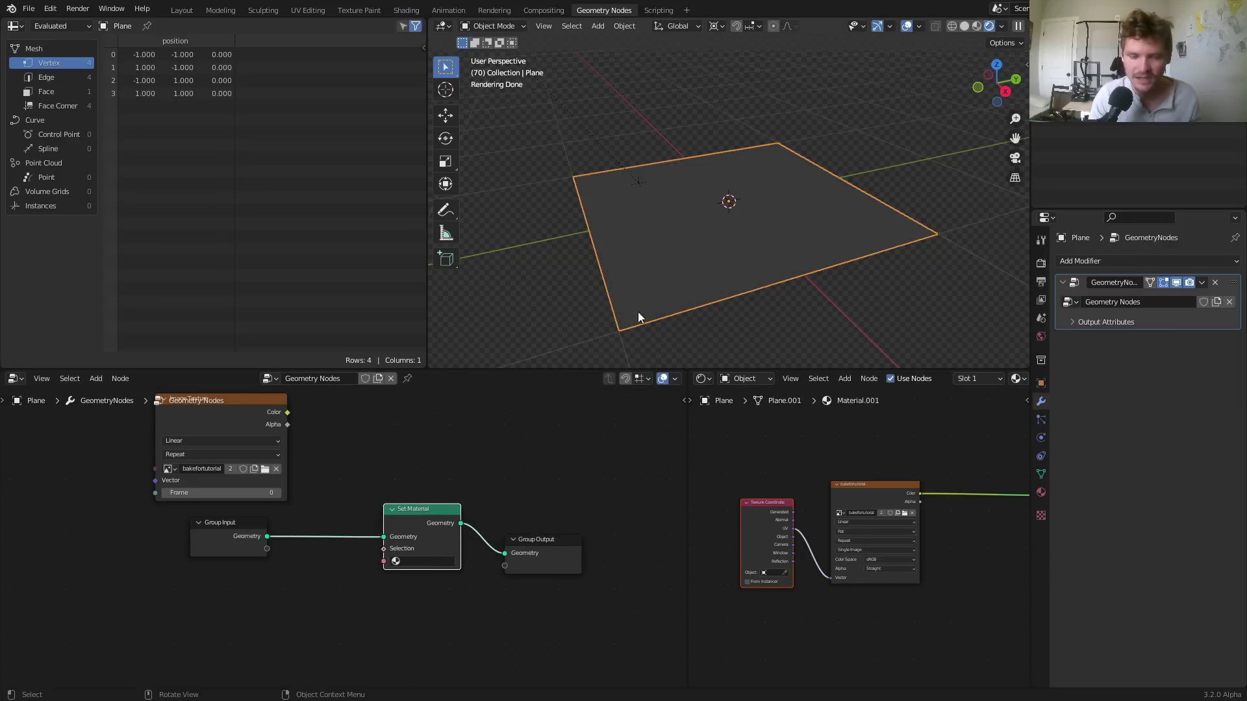
drag(221, 523, 186, 530)
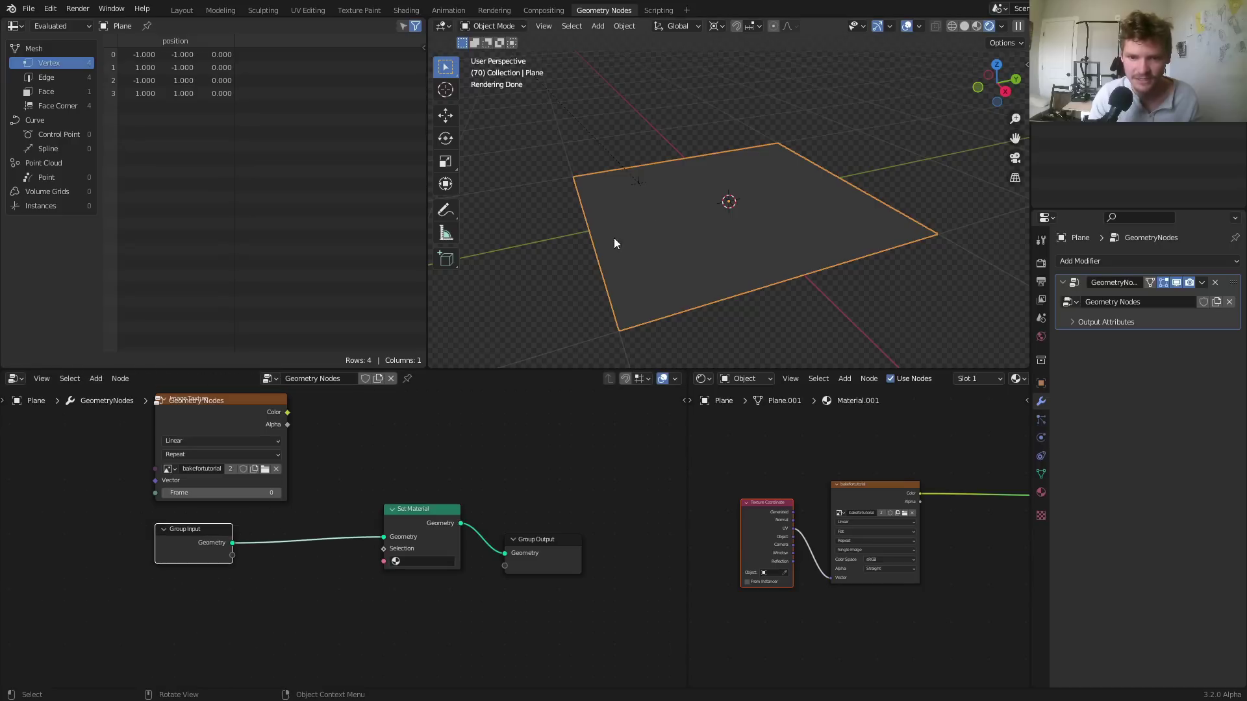
scroll(376, 508, up, 1)
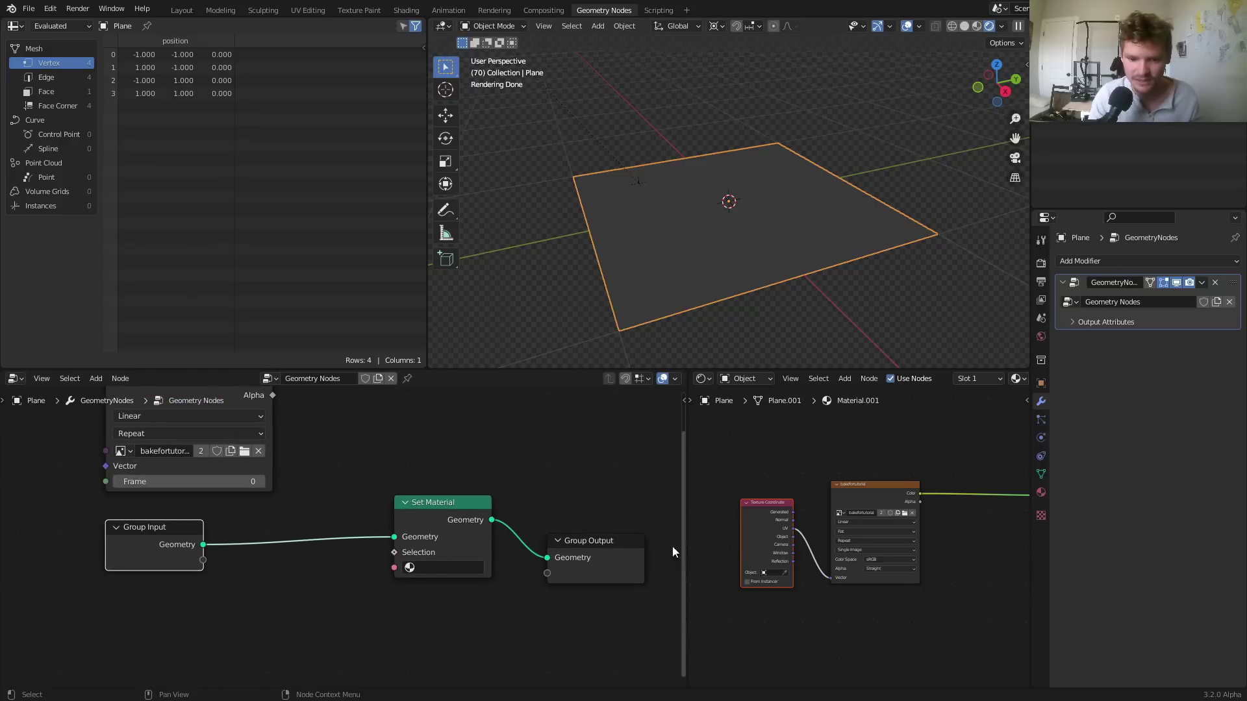
Make a separate copy of the plane's material in the Shader Editor and name it particles
scroll(956, 381, down, 3)
click(997, 379)
click(932, 379)
text(particles)
key(Return)
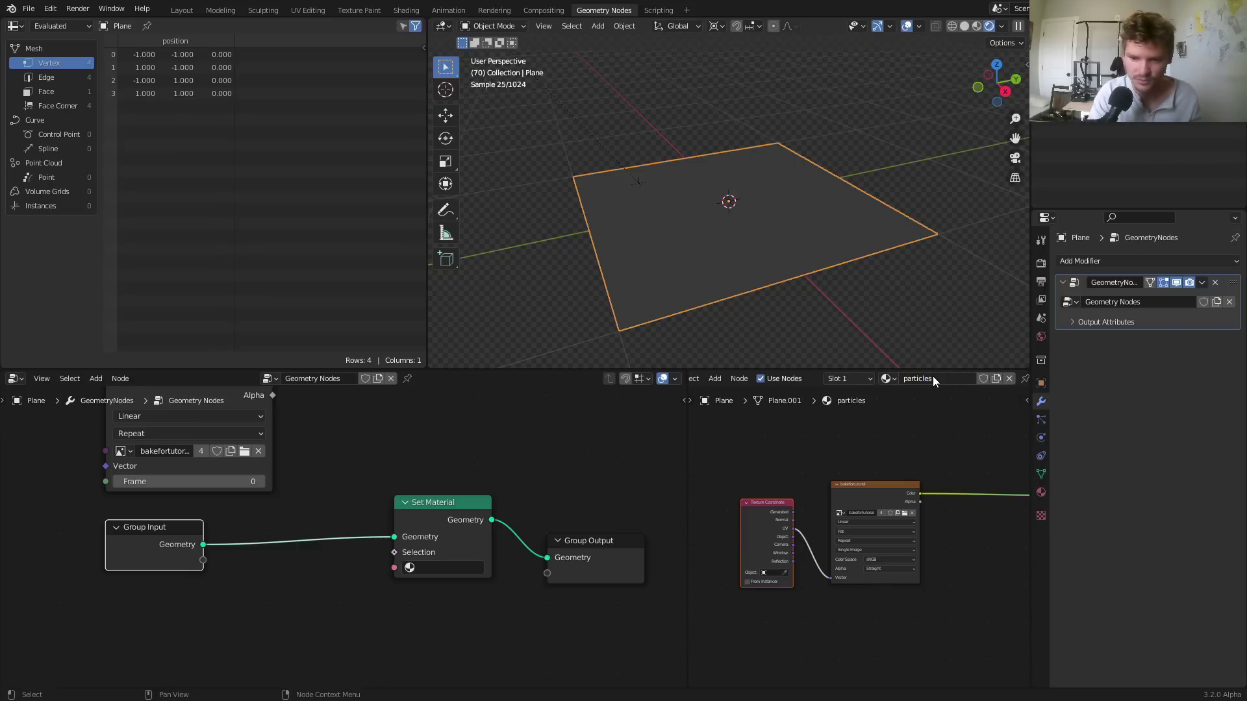
Delete every node except Material Output from the particles material
key(Home)
key(Delete)
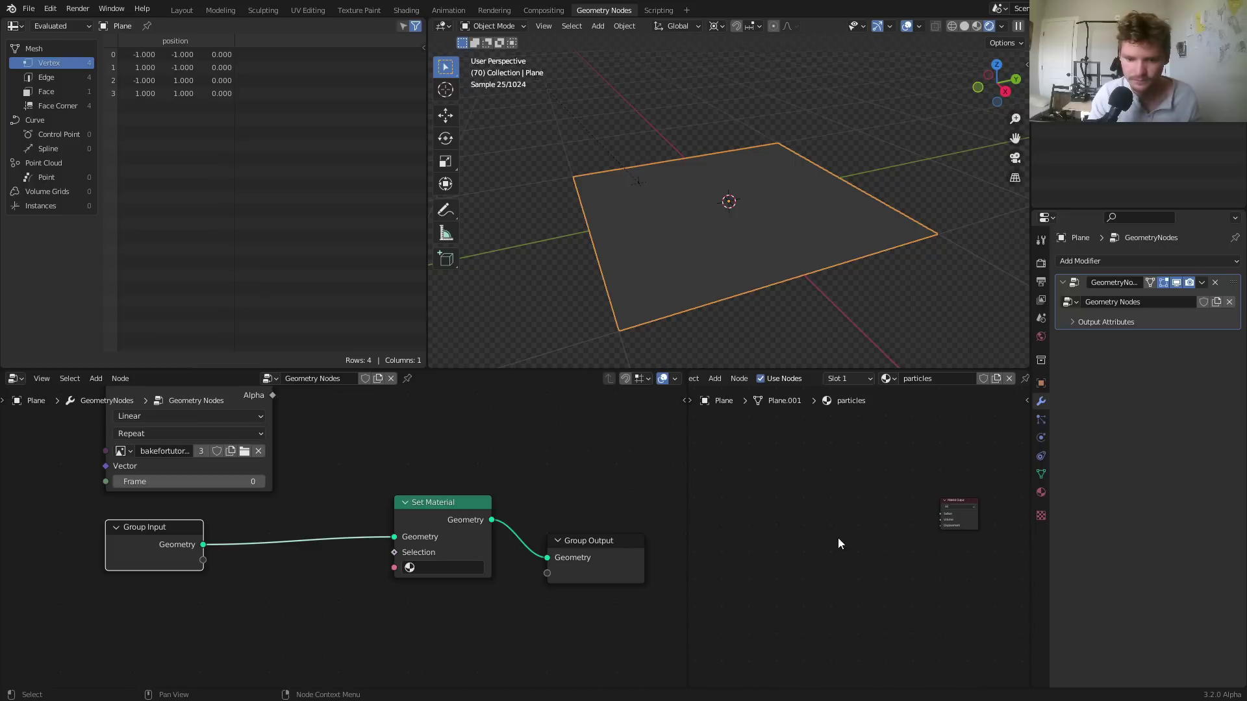
key(Home)
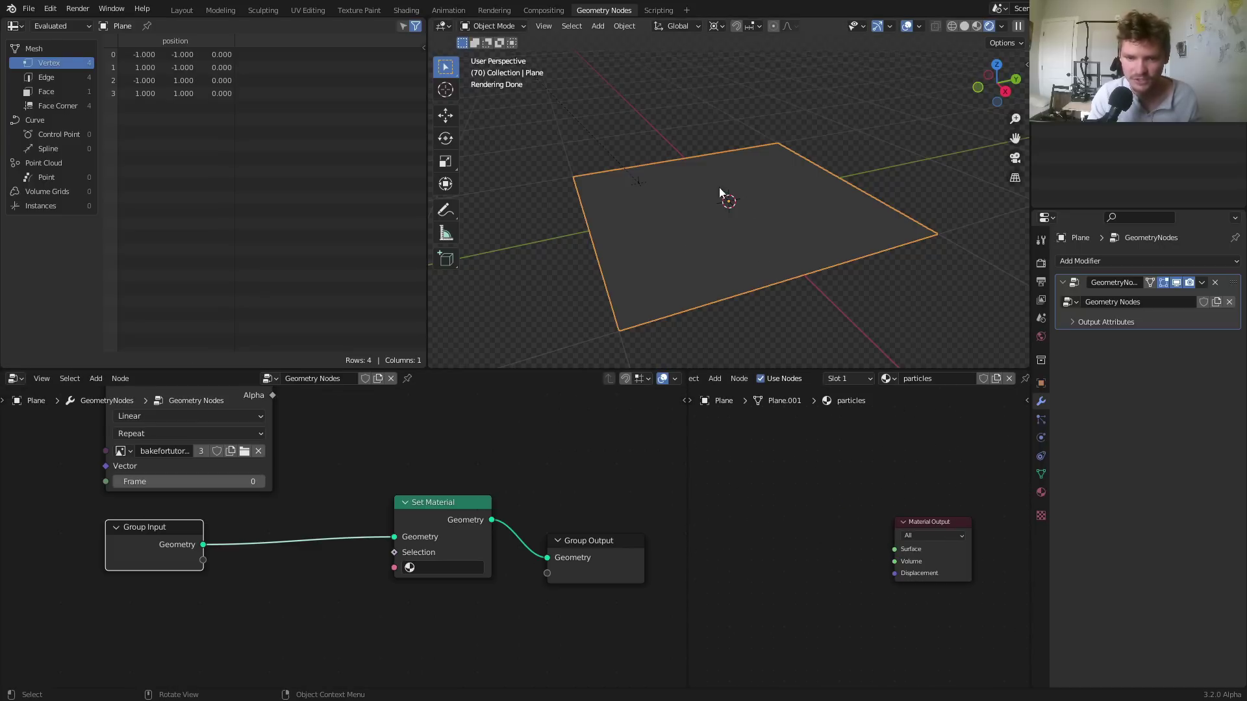
Assign the particles material in the Set Material node
scroll(589, 523, up, 2)
click(468, 576)
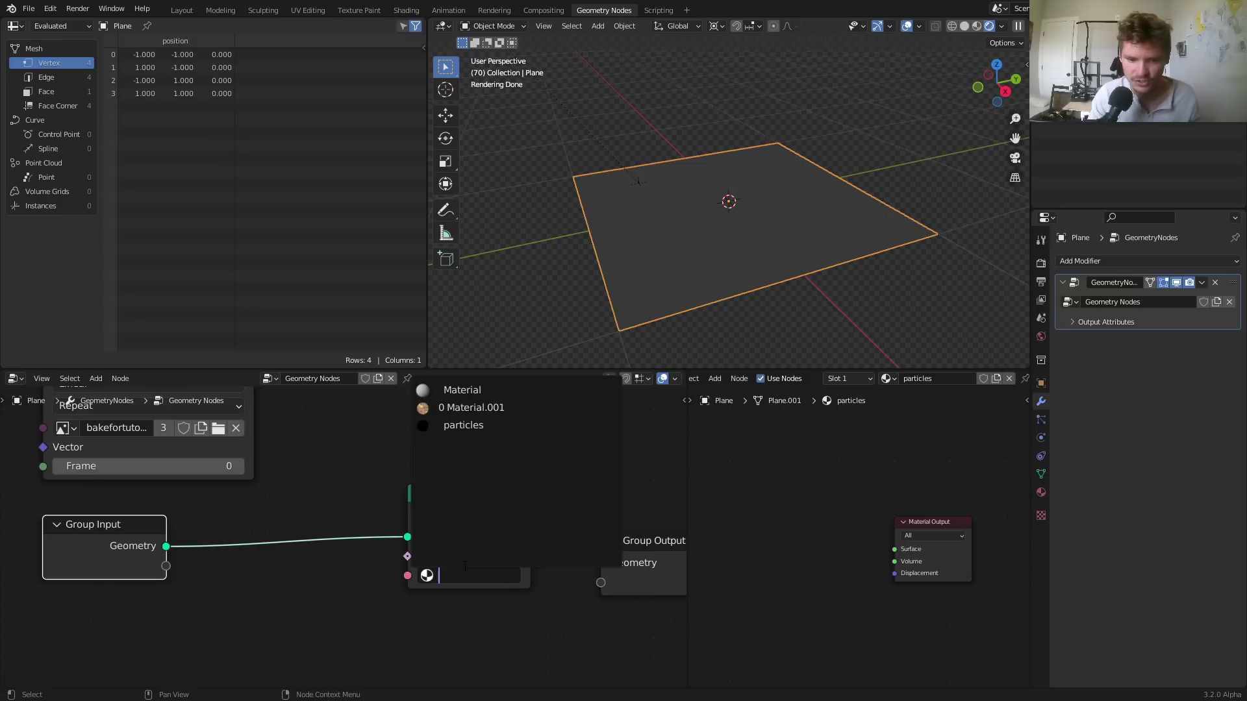
click(460, 425)
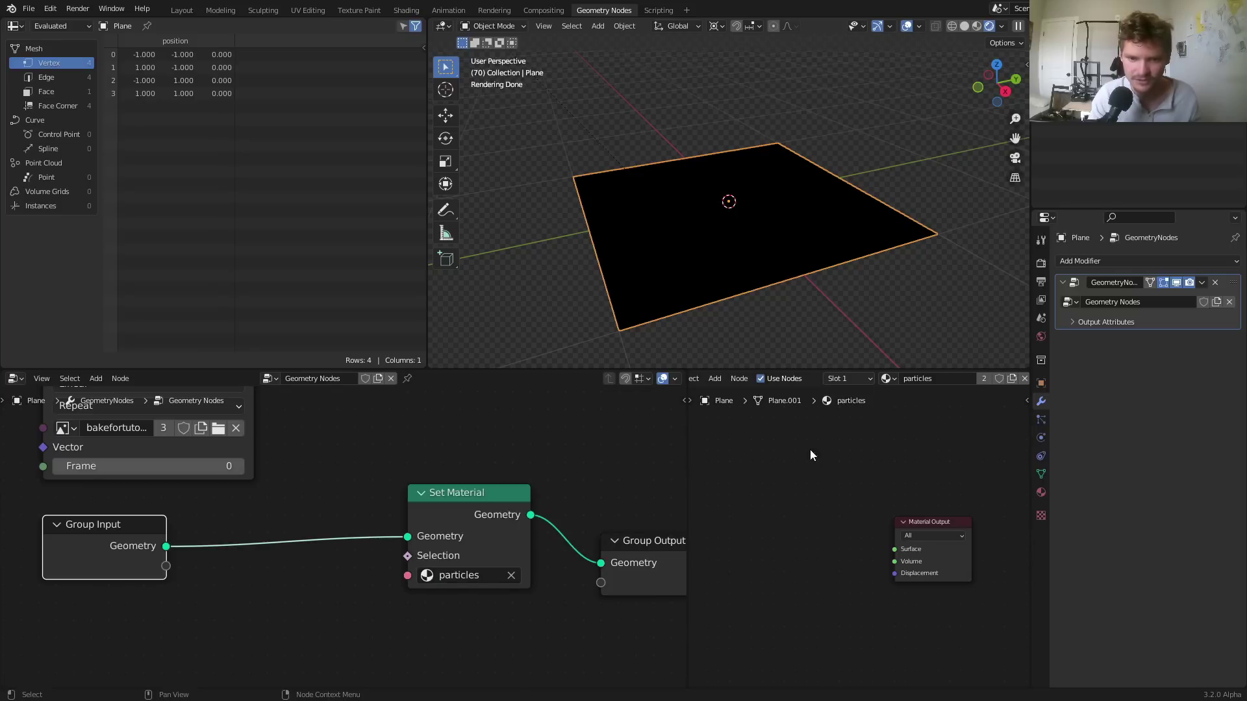
key(shift+a)
click(793, 474)
text(rgb)
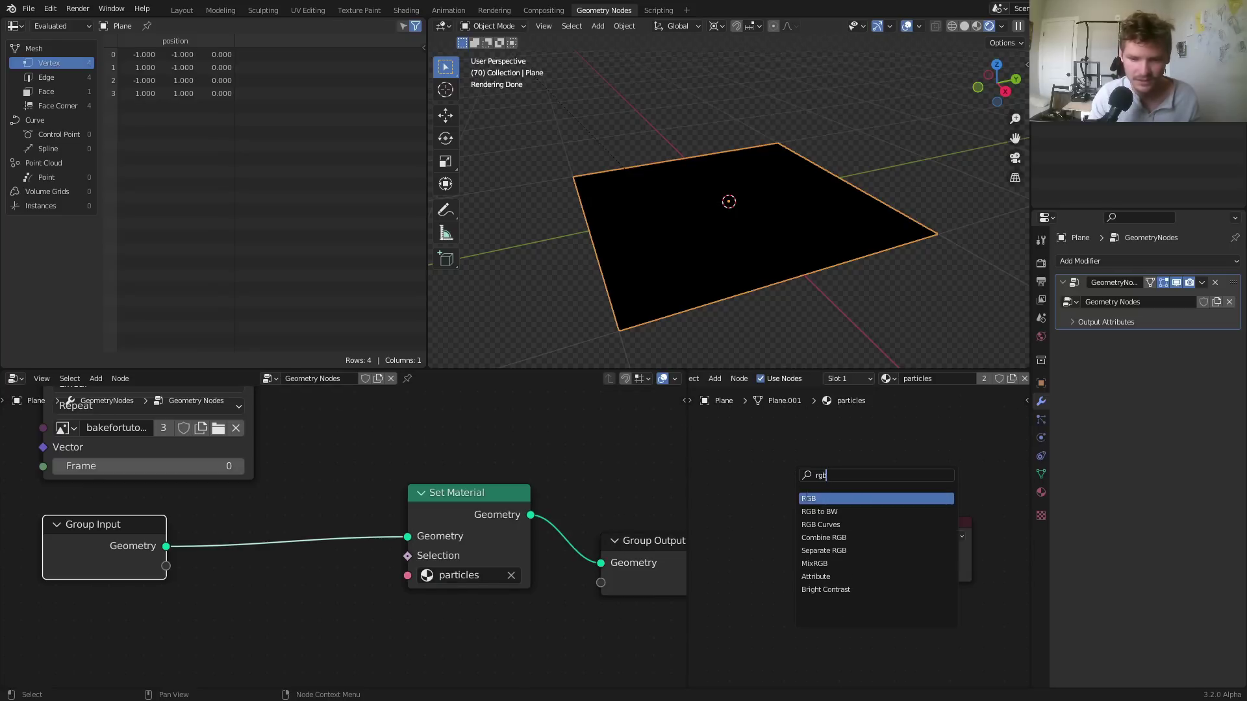
key(Return)
click(724, 555)
drag(795, 533, 895, 550)
mouse_move(750, 575)
mouse_down()
mouse_move(740, 588)
mouse_move(772, 553)
mouse_move(747, 564)
mouse_up()
key(x)
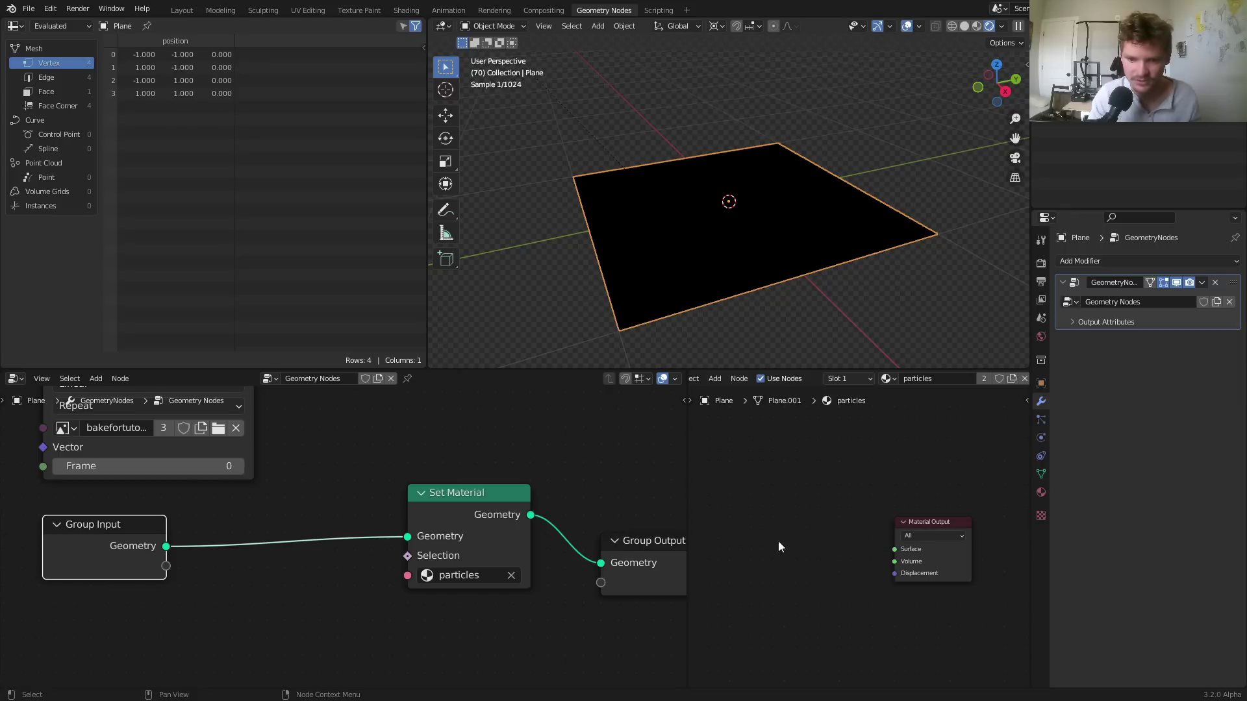
Connect the geometry Image Texture's Color to a new Group Output socket and name its modifier output attribute tex
scroll(626, 520, down, 2)
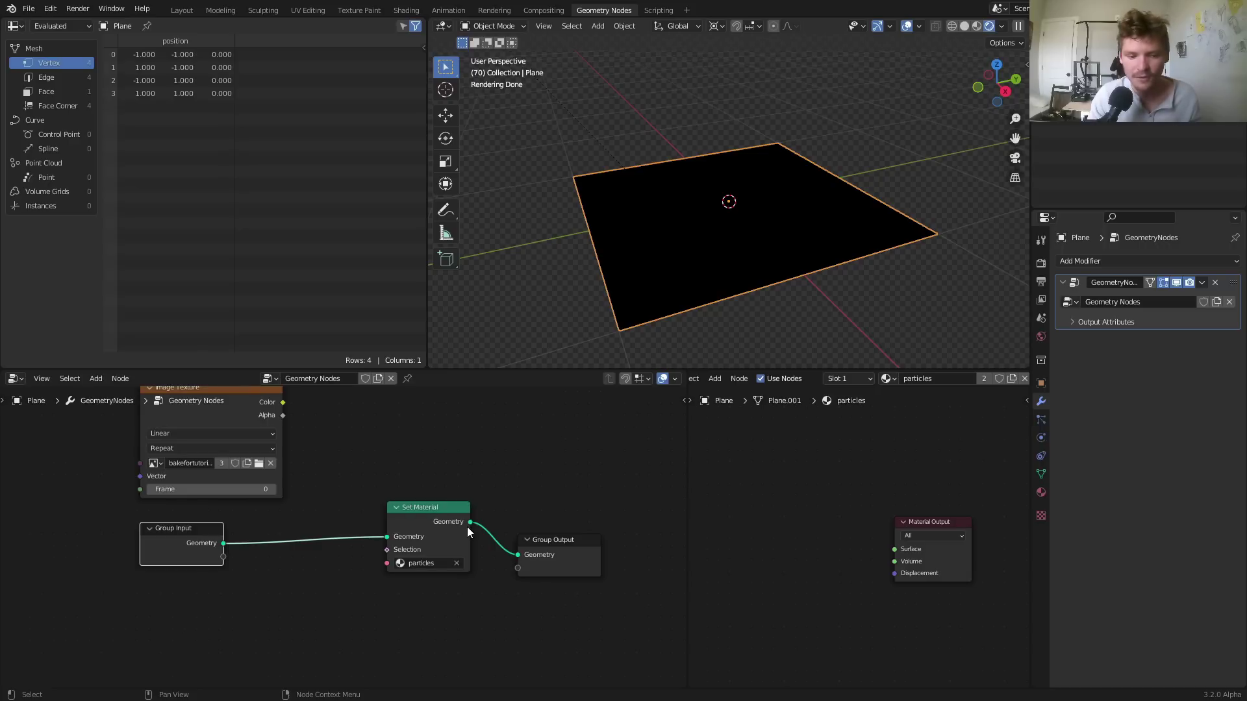
drag(255, 398, 221, 444)
click(210, 436)
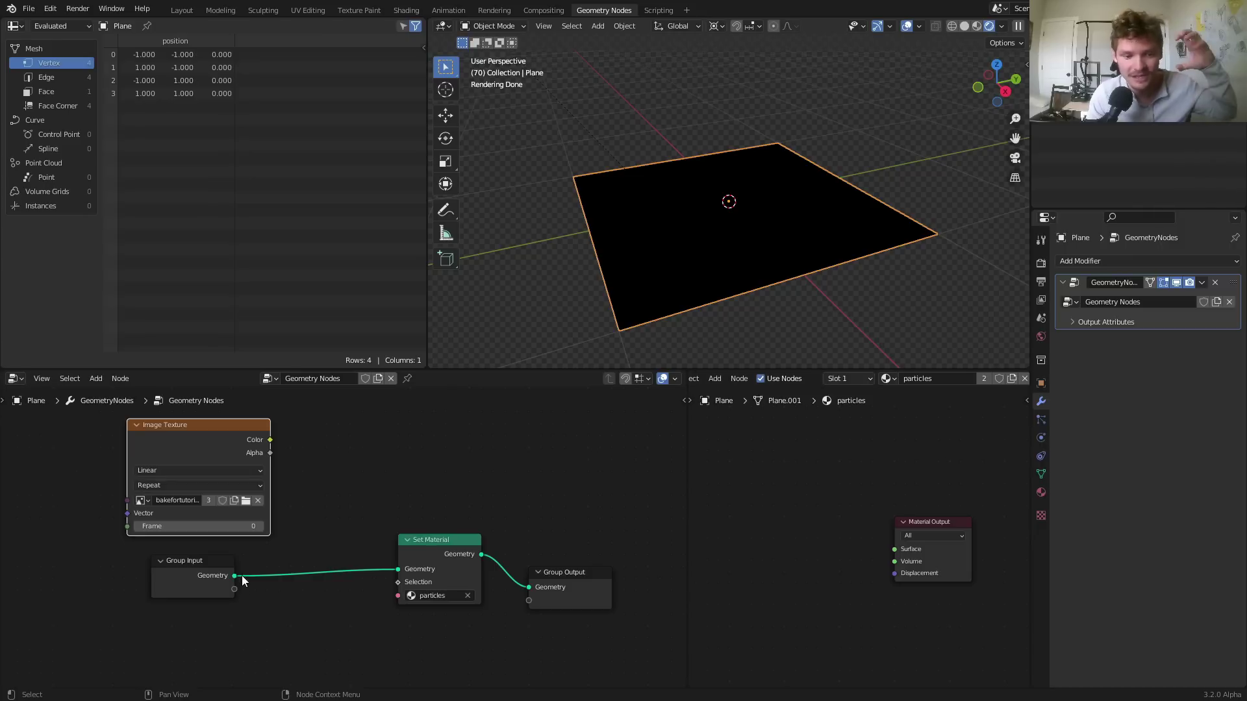
drag(269, 440, 528, 608)
click(1077, 322)
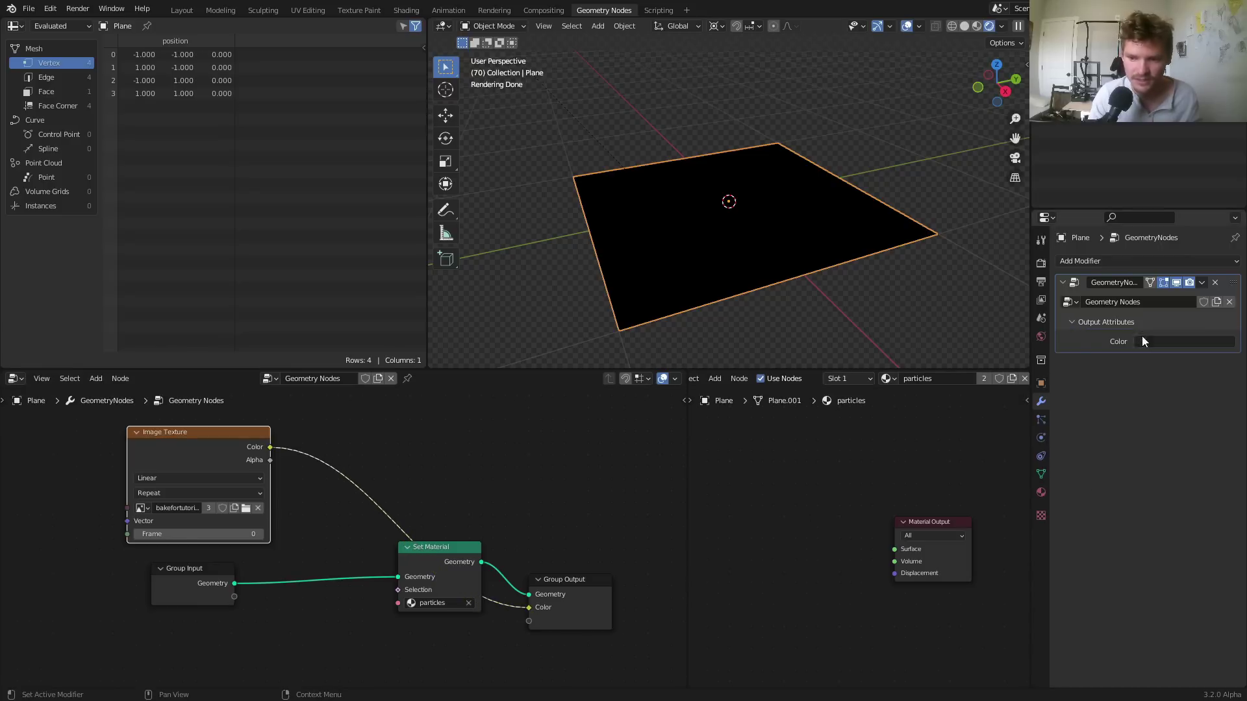
click(1143, 342)
text(tex)
key(Return)
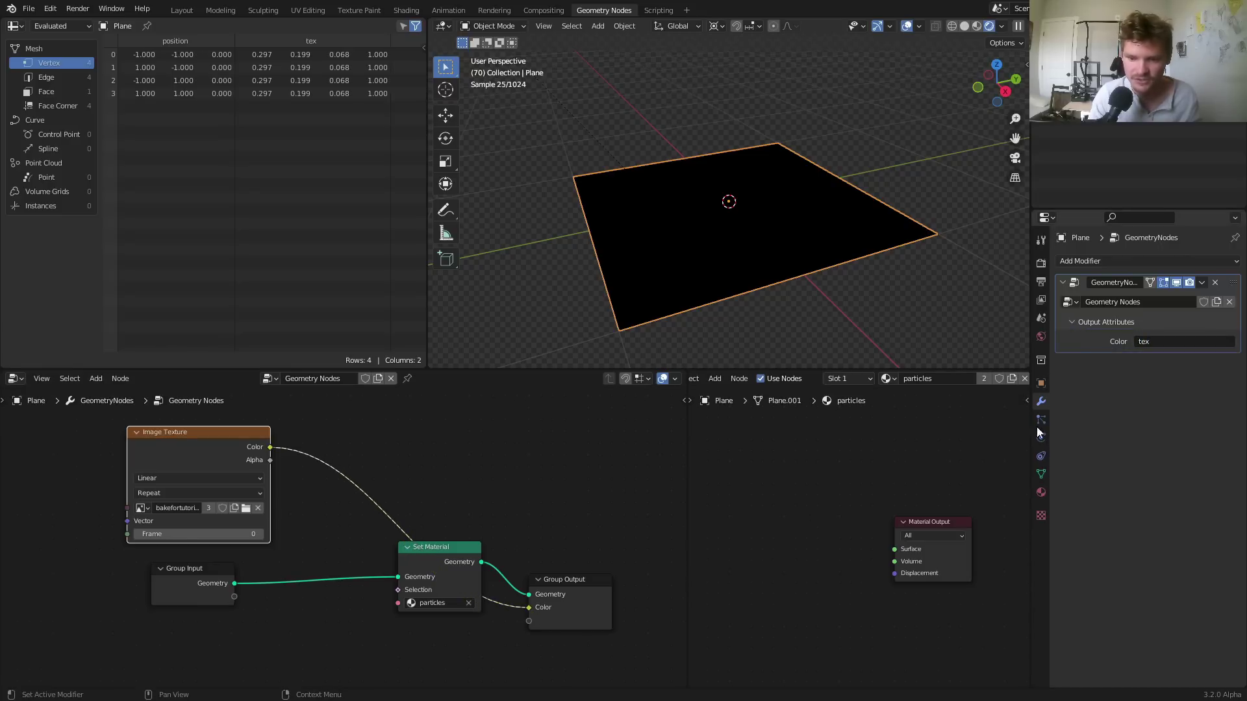
Add an Attribute node to the particles material and set its attribute name to tex
scroll(844, 512, up, 1)
key(shift+a)
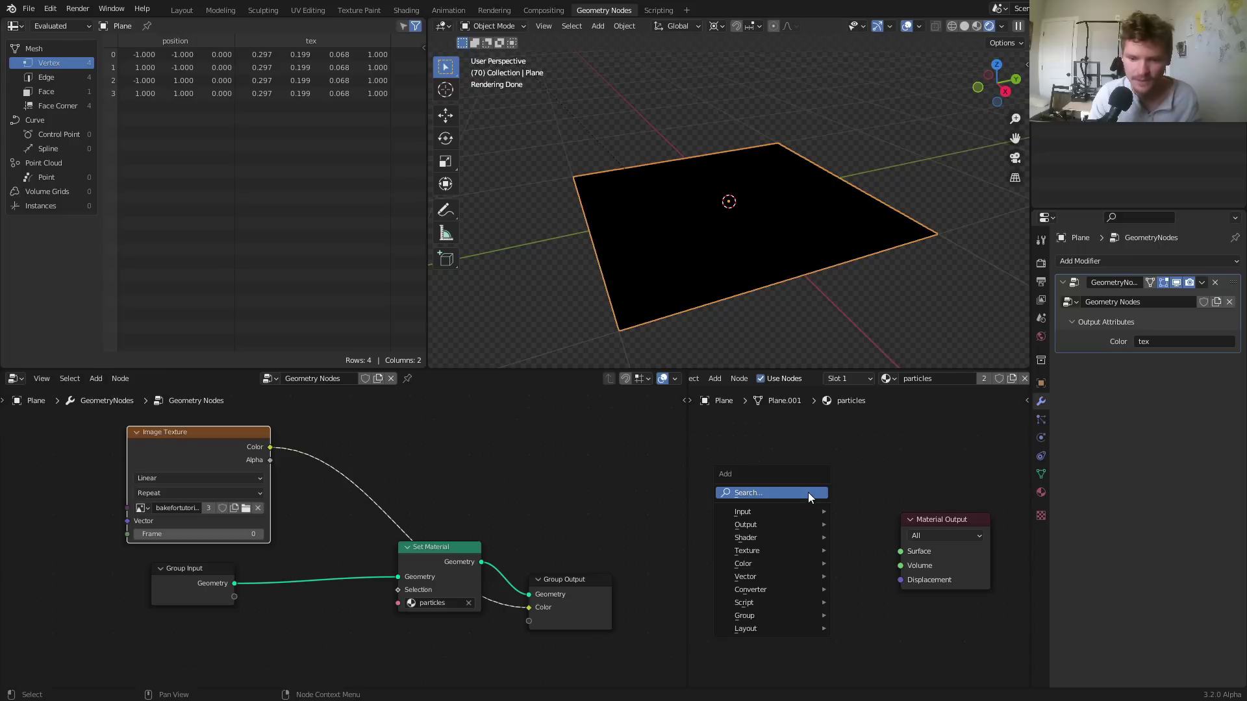
click(809, 493)
text(attr)
key(Return)
click(764, 616)
scroll(764, 616, up, 1)
click(775, 623)
scroll(282, 494, down, 1)
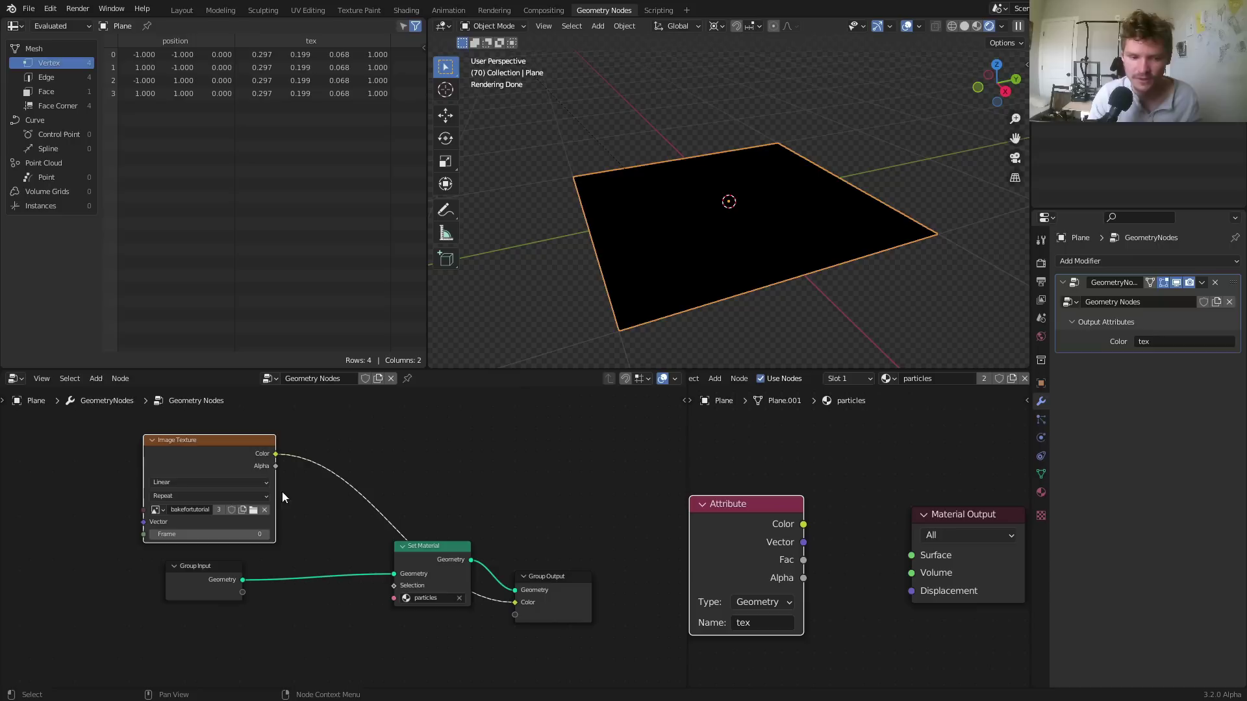
Link the Attribute node's Color to the Material Output's Surface, and shift the geometry Image Texture left and Set Material slightly down
drag(214, 456, 197, 460)
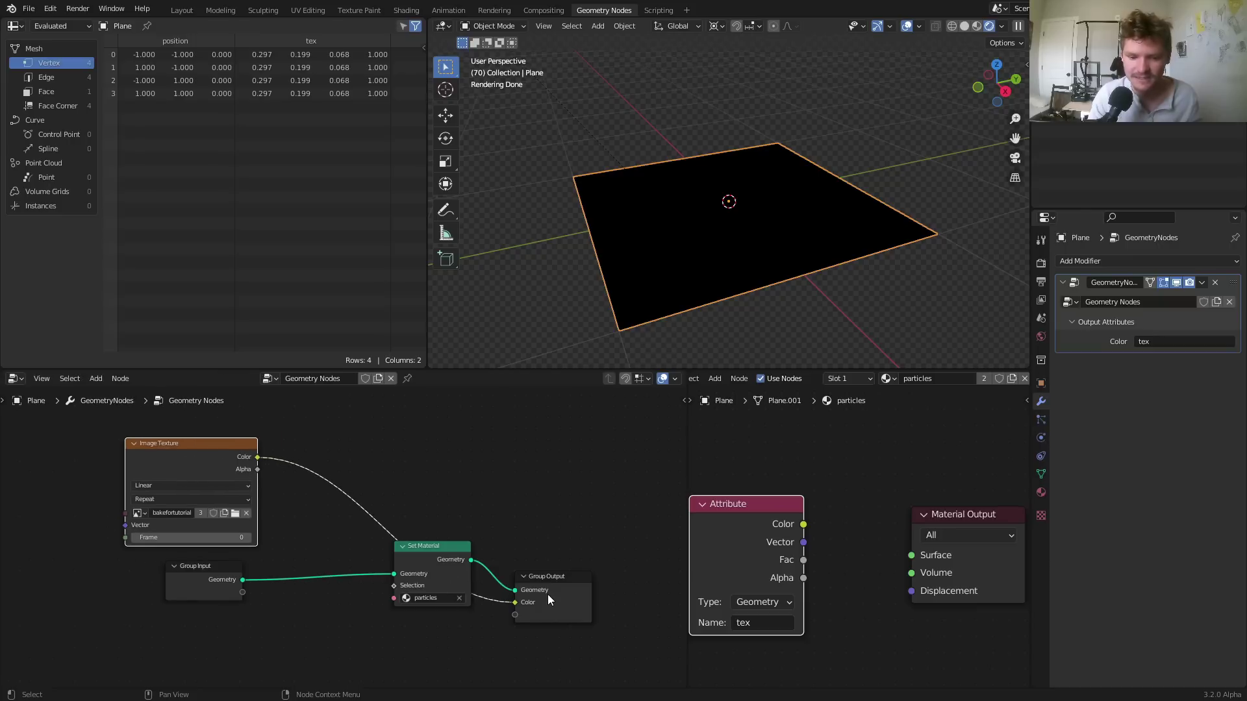
drag(728, 522, 737, 508)
drag(811, 511, 912, 556)
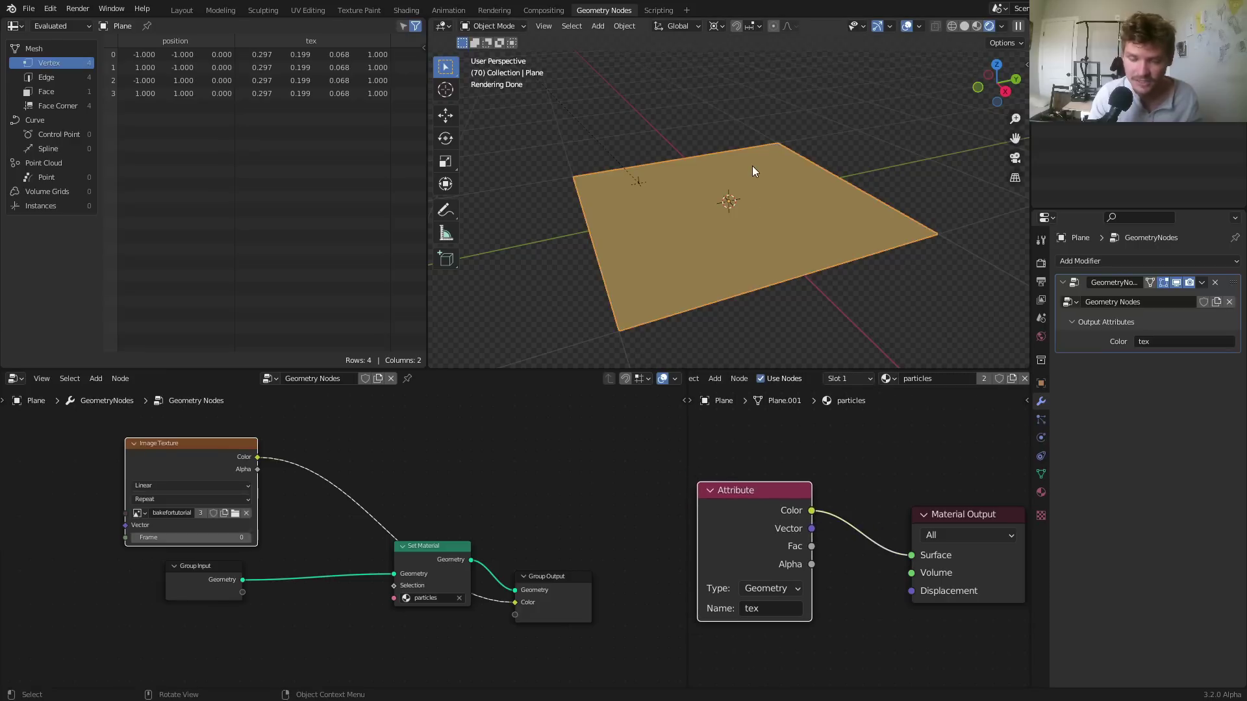
drag(430, 584, 430, 595)
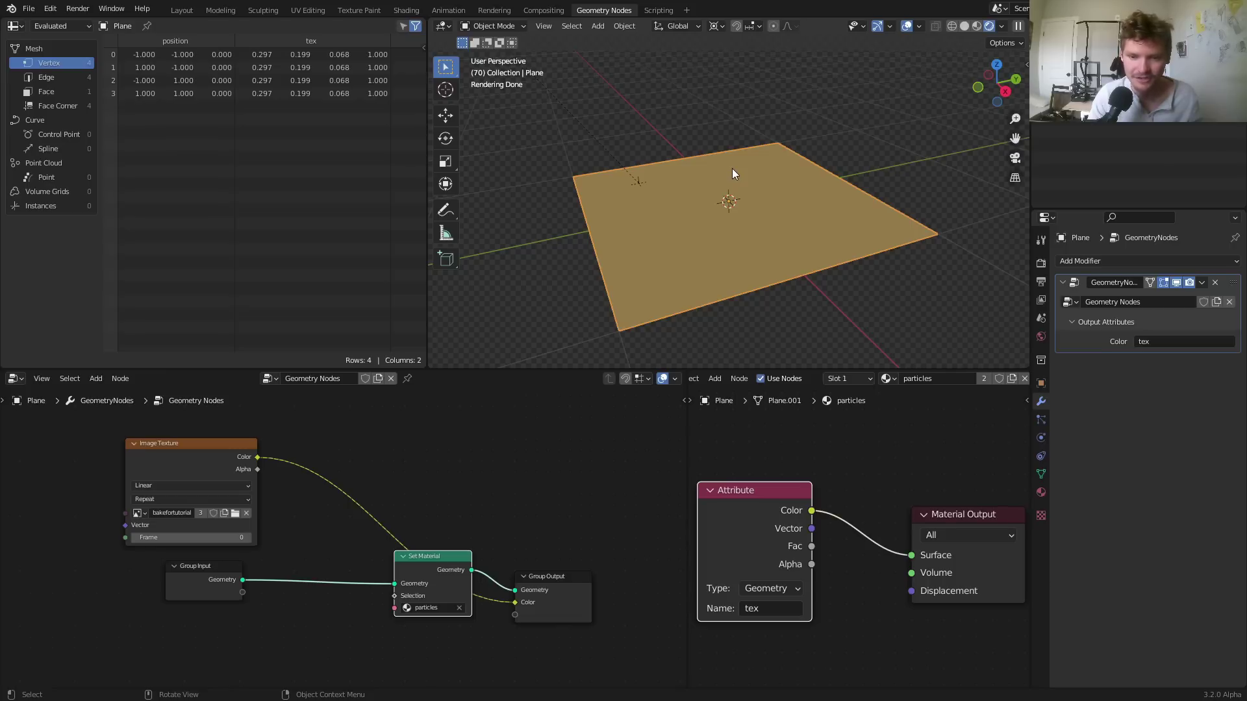
Subdivide the plane's whole mesh repeatedly in Edit Mode up to 16,641 vertices, and return to Object Mode
key(Tab)
right_click(744, 213)
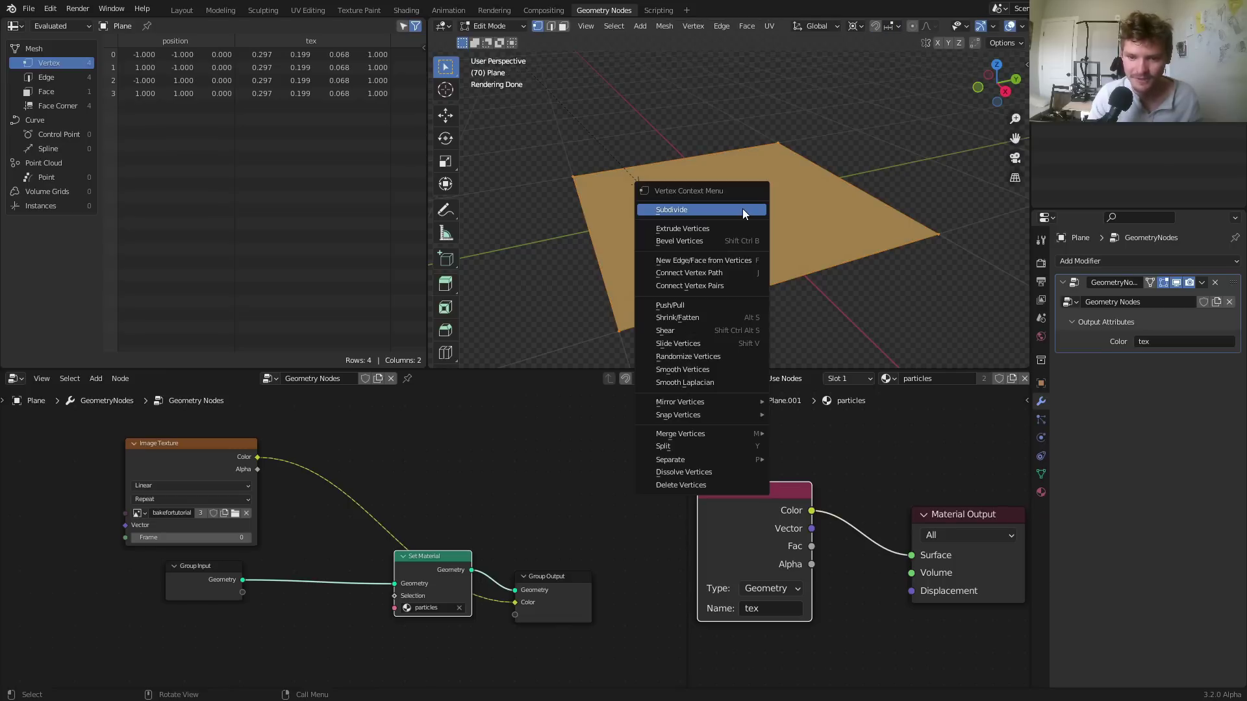
click(745, 210)
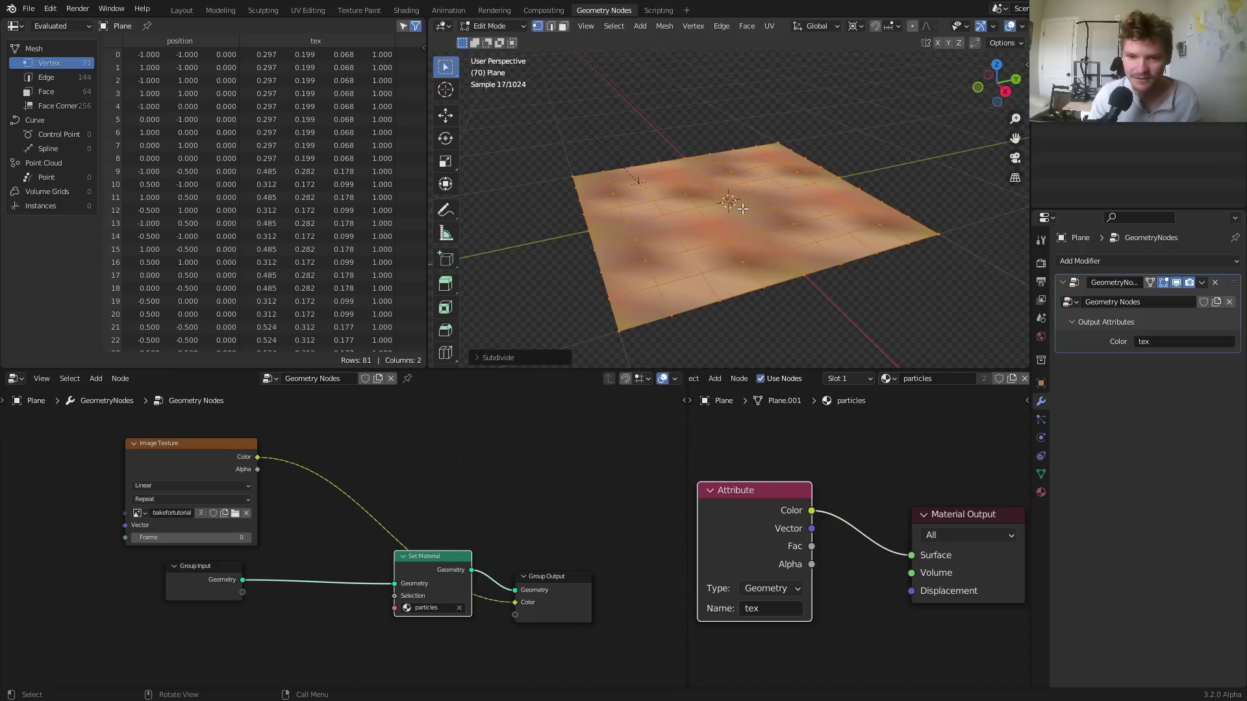
right_click(743, 208)
click(742, 209)
key(Tab)
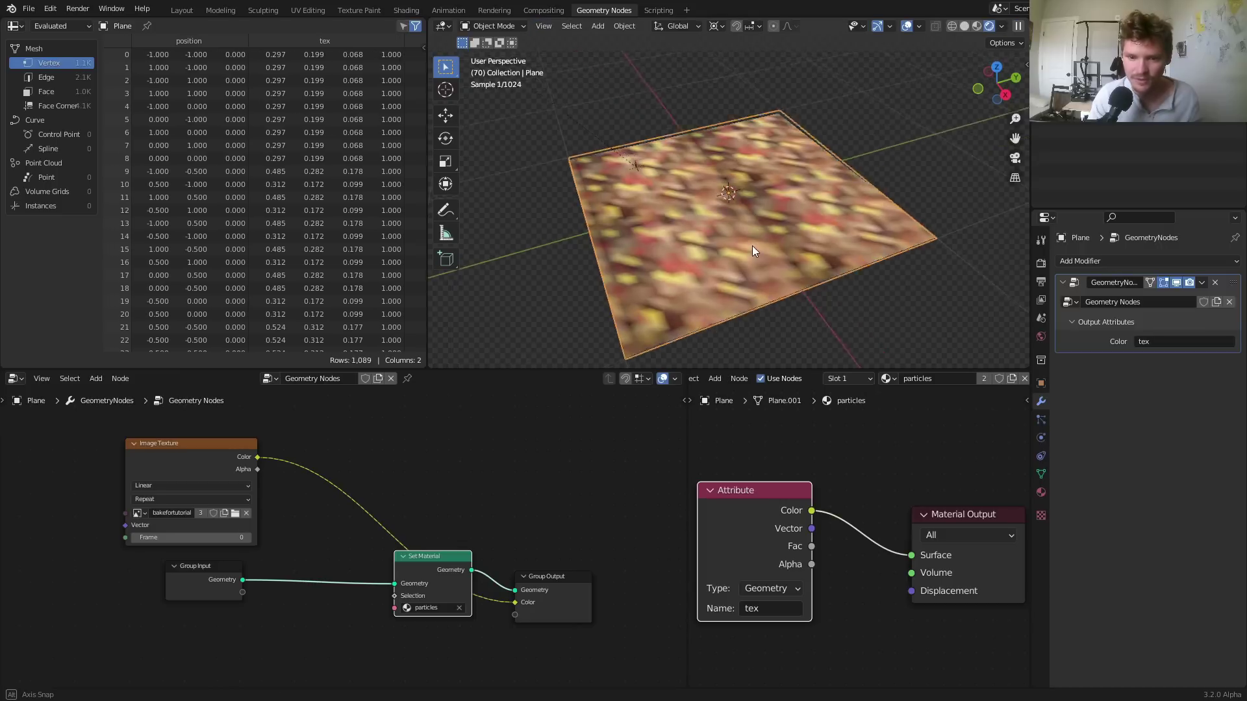
key(Tab)
right_click(710, 206)
click(710, 207)
right_click(710, 209)
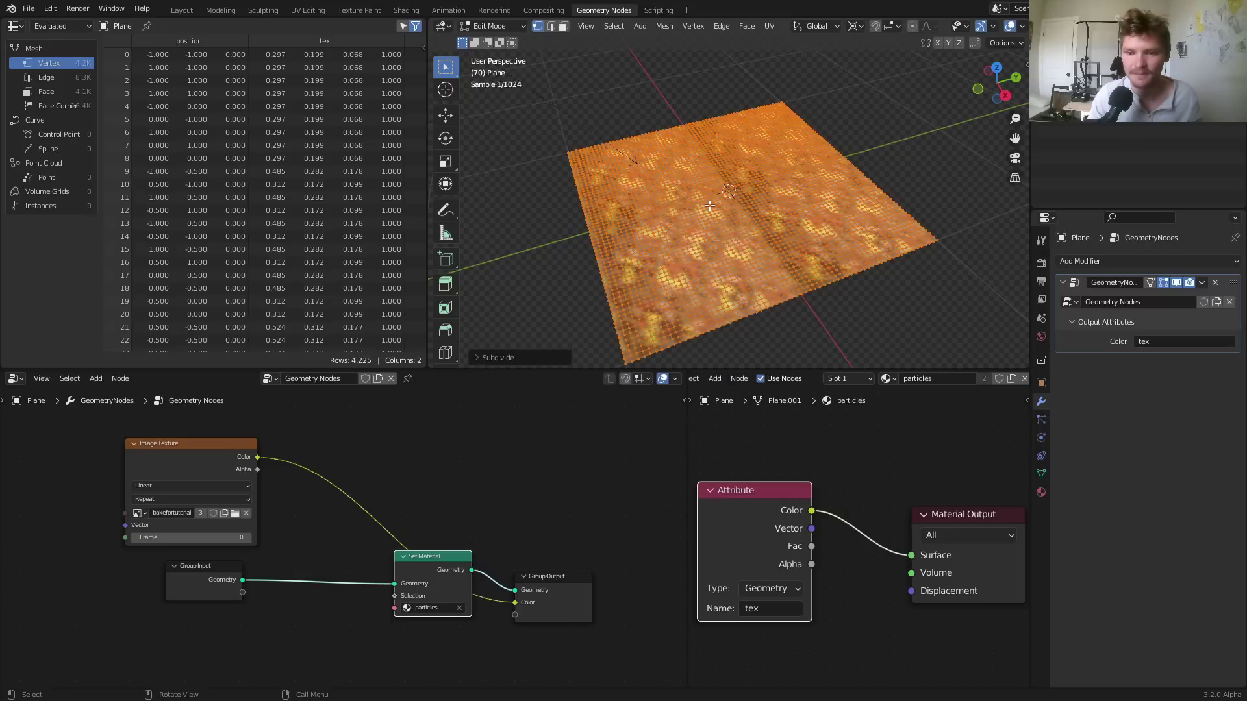
click(710, 207)
key(Tab)
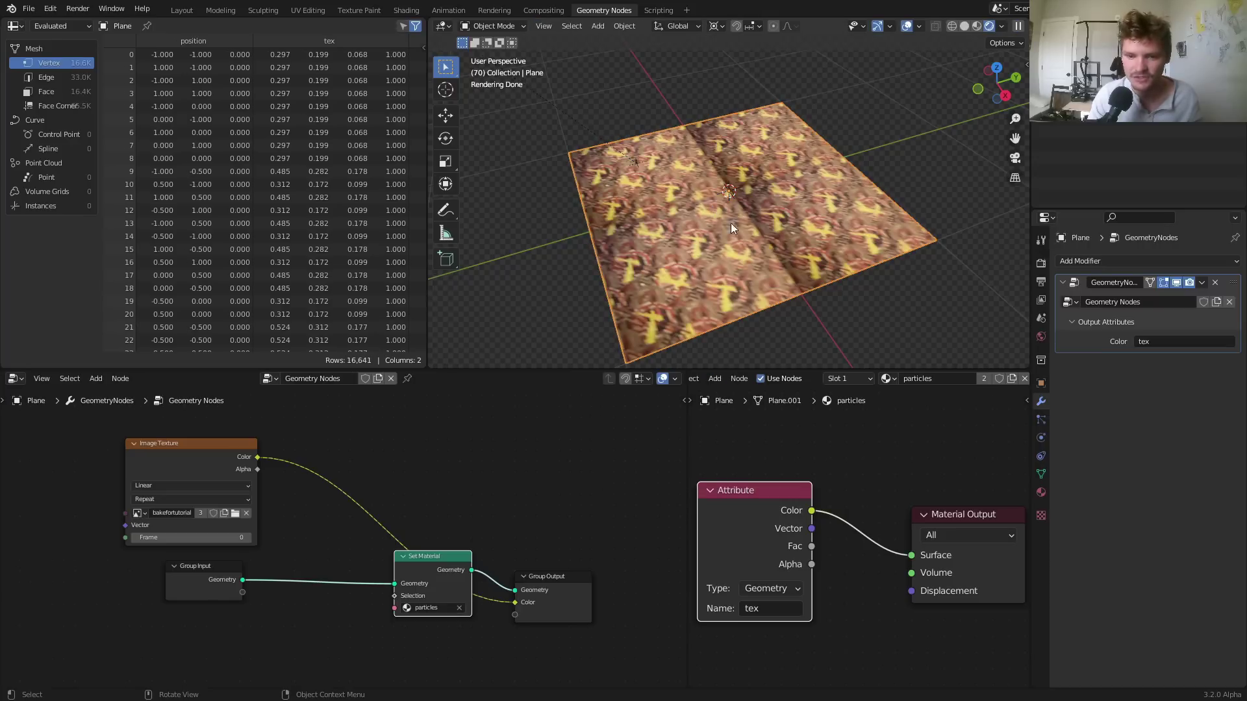
Examine the subdivided plane up close, comparing the colour pattern with the mesh vertices in Edit Mode
scroll(750, 228, up, 3)
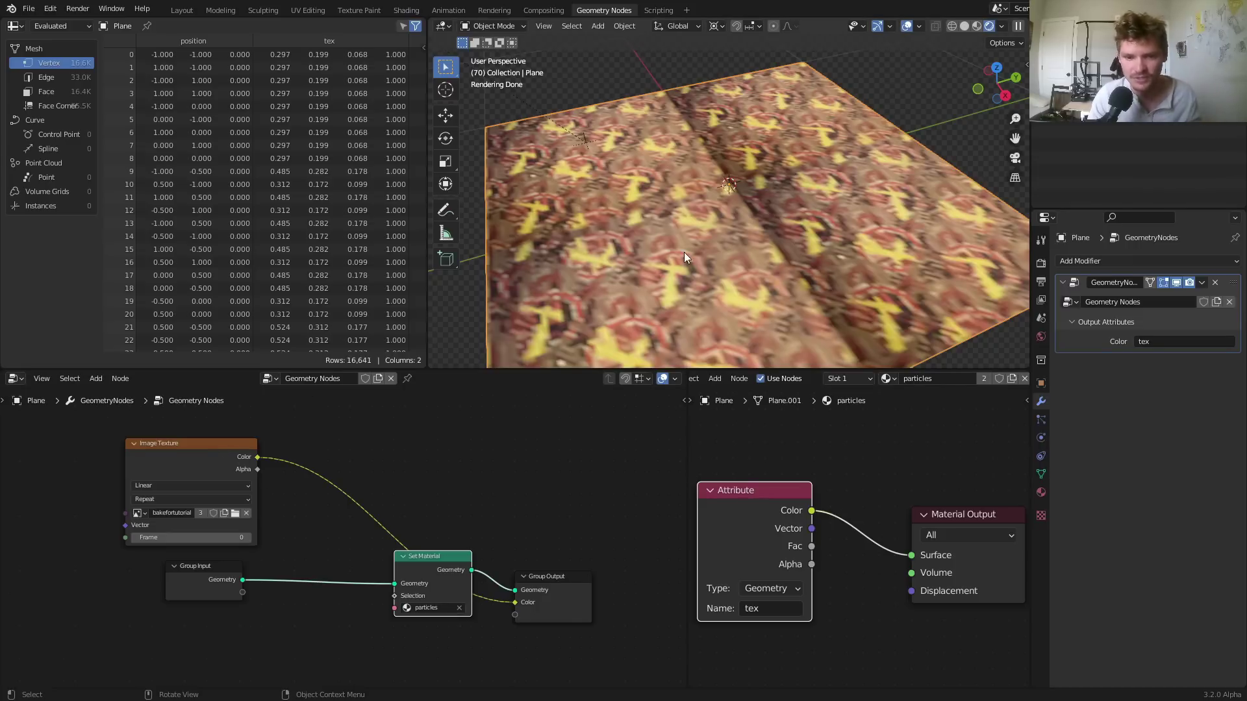
key(Tab)
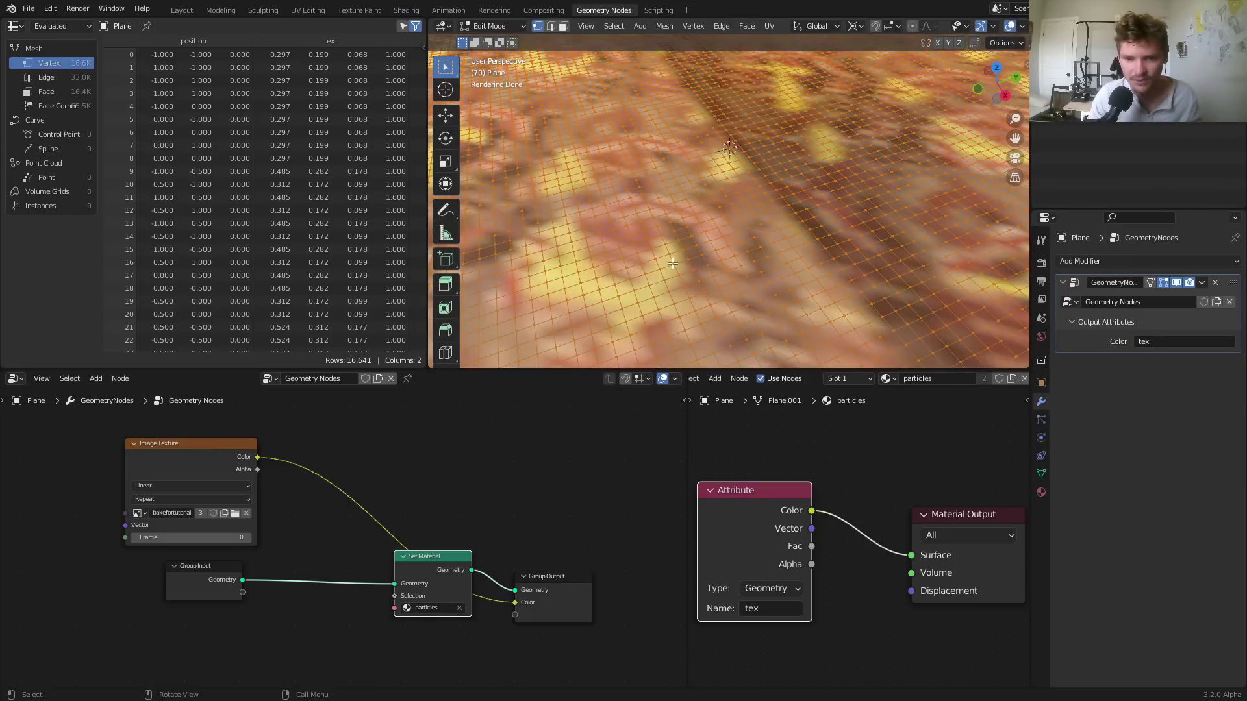
key(Tab)
scroll(773, 249, down, 5)
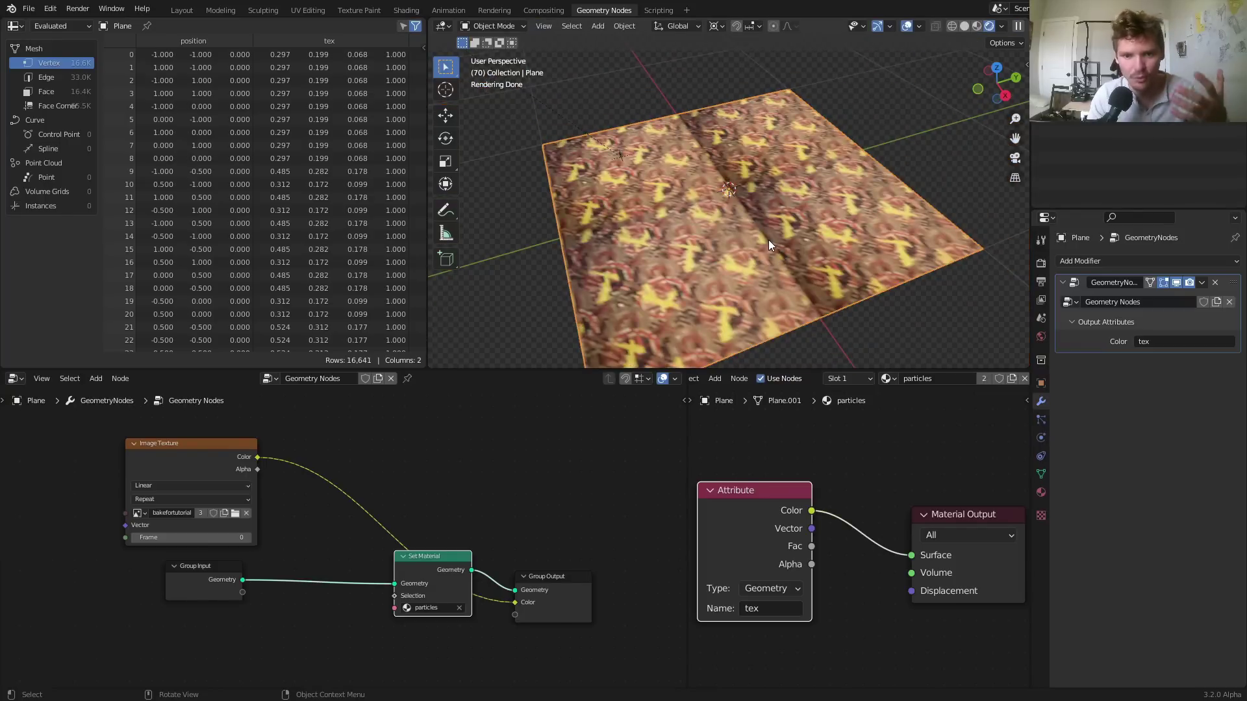
key(Tab)
key(Tab)
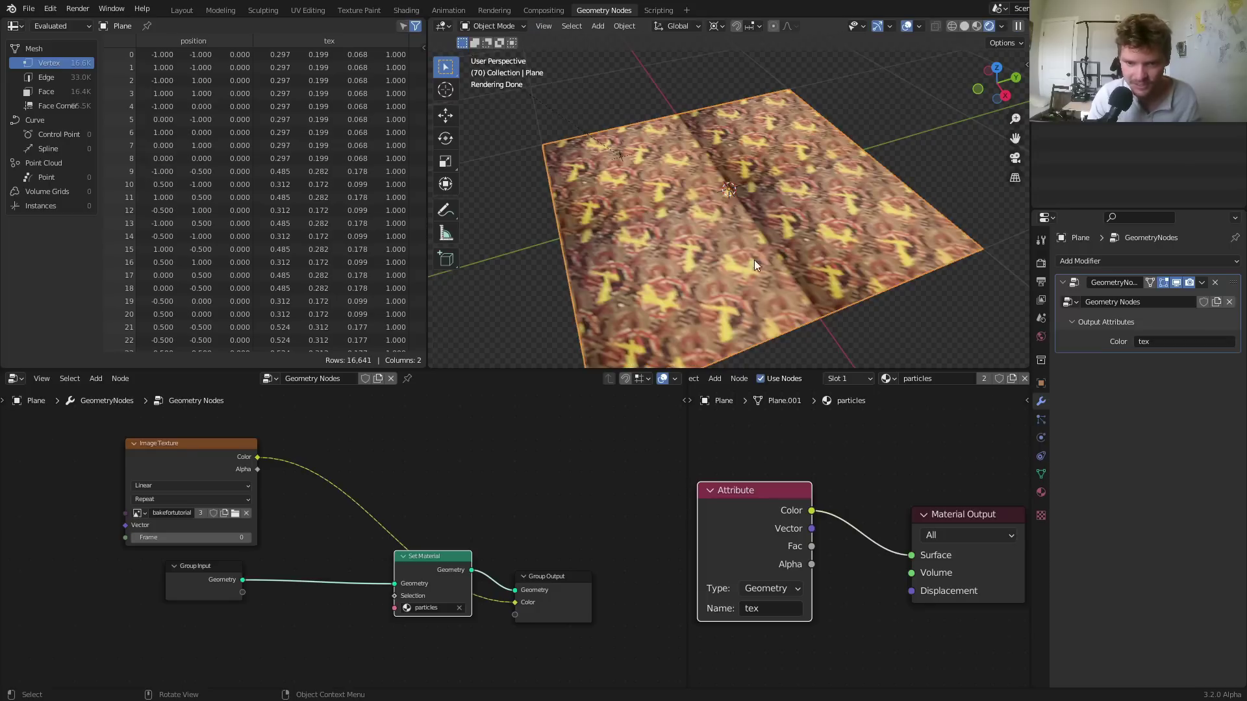
Move Group Input further left and insert a Subdivide Mesh node between it and Set Material
middle_drag(272, 497, 387, 441)
drag(321, 523, 282, 546)
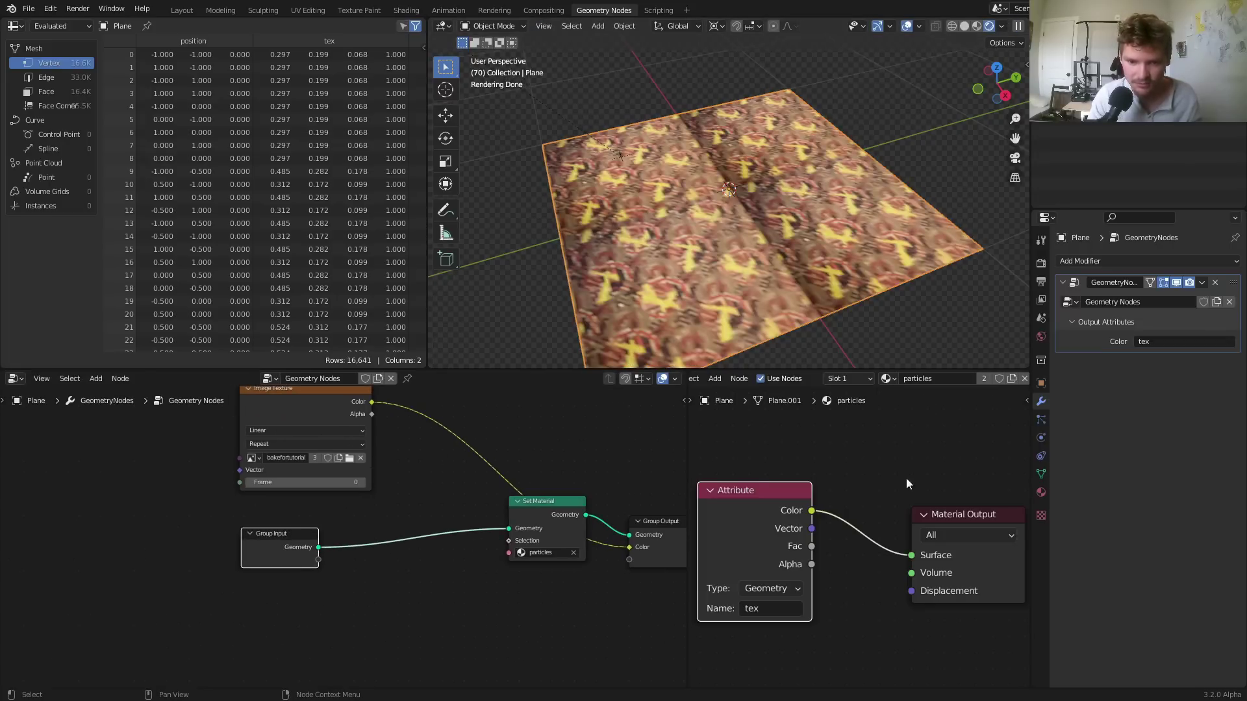
scroll(408, 501, up, 2)
key(shift+a)
click(384, 434)
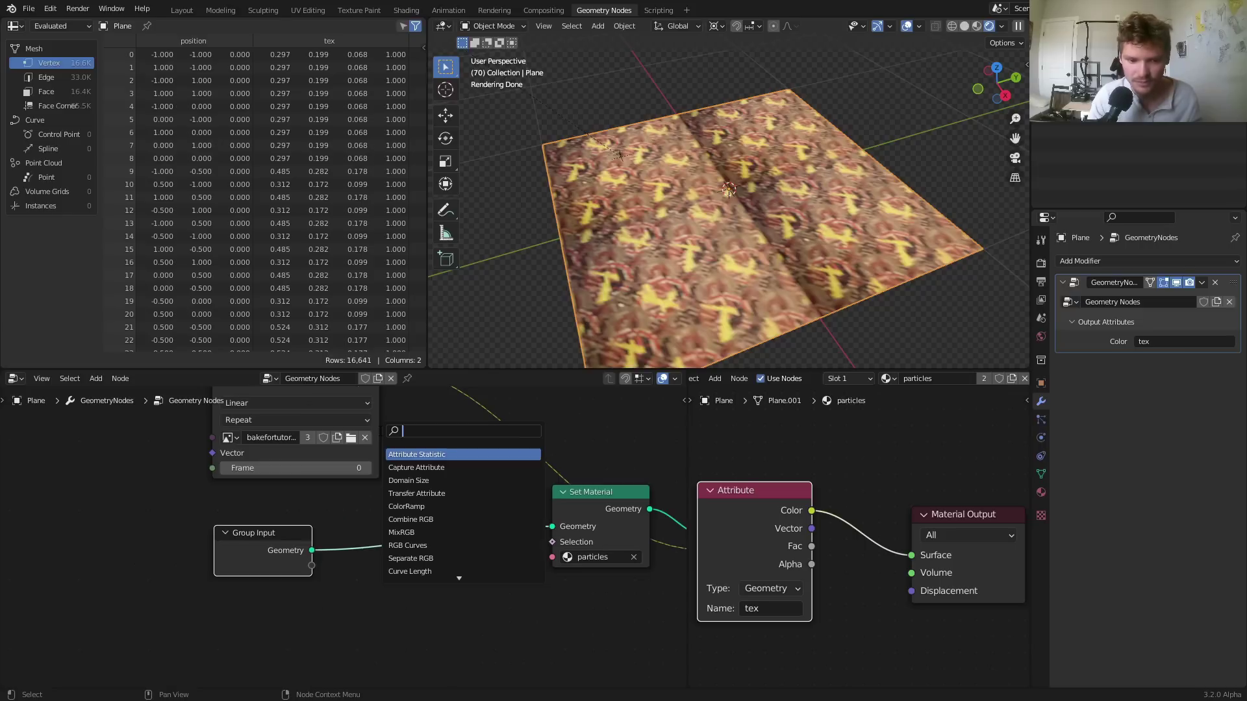
text(sub)
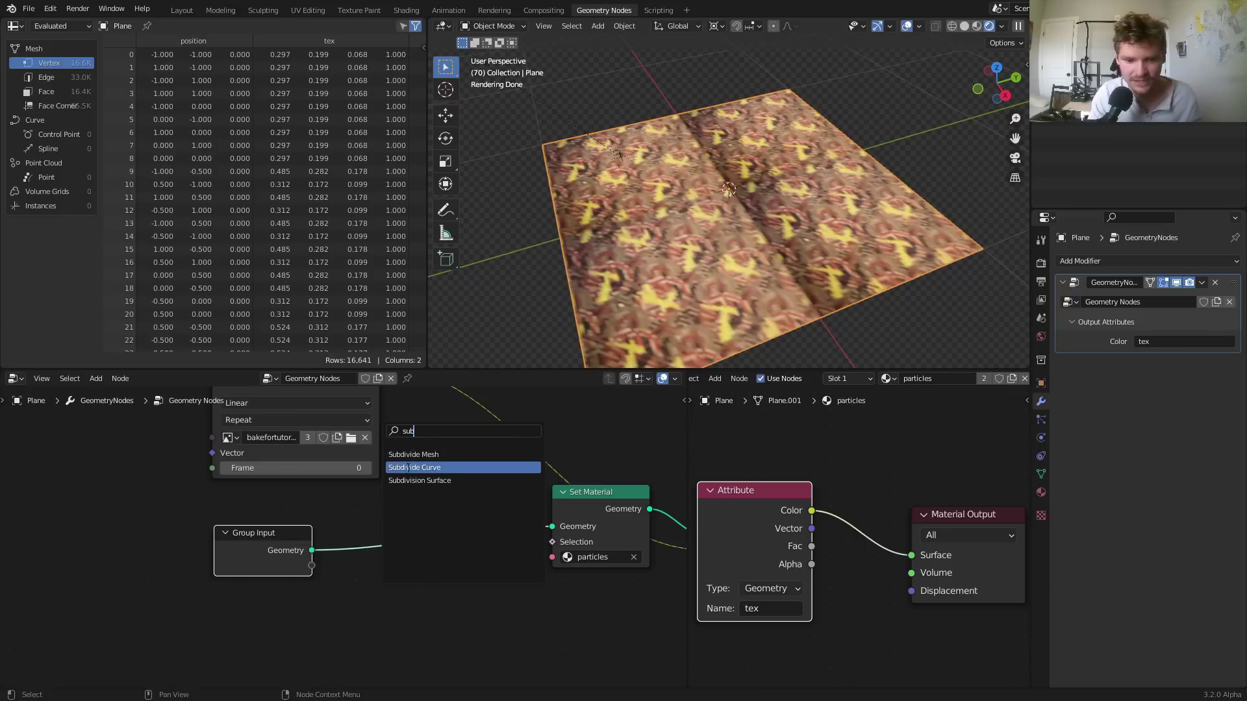
click(445, 454)
click(396, 527)
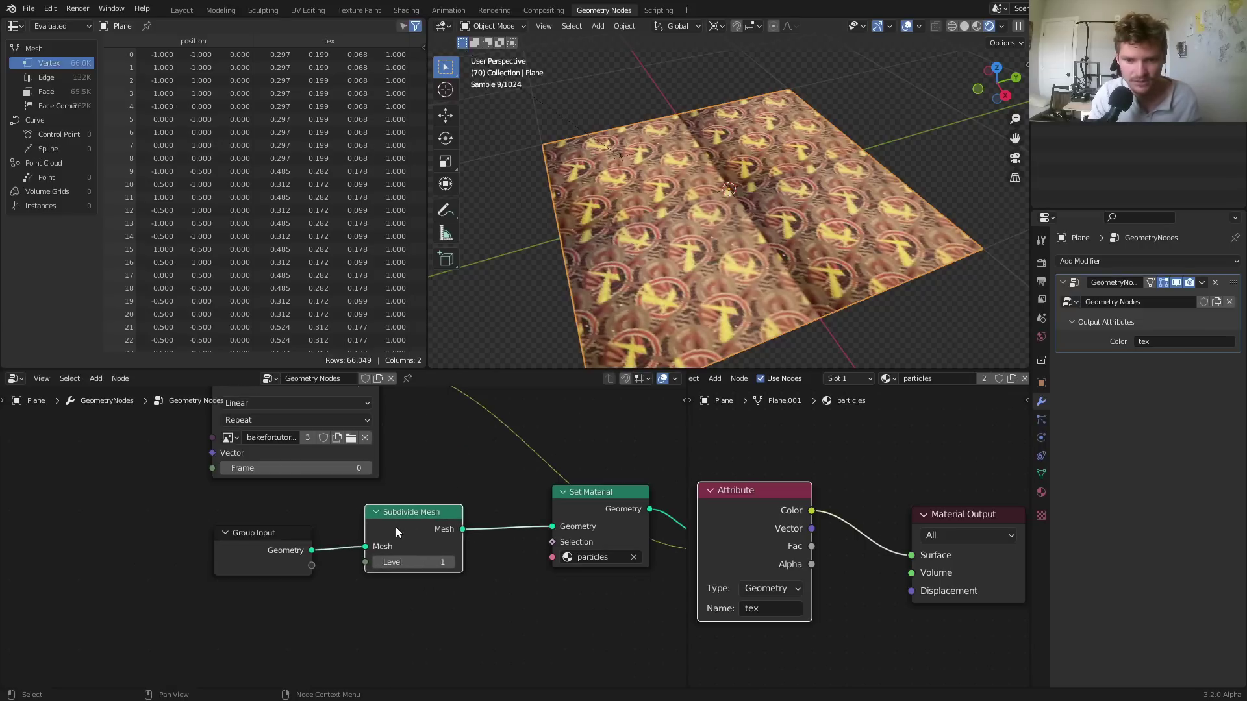
Set the Subdivide Mesh node's Level to 2 and check the plane's texture detail up close
scroll(722, 306, up, 3)
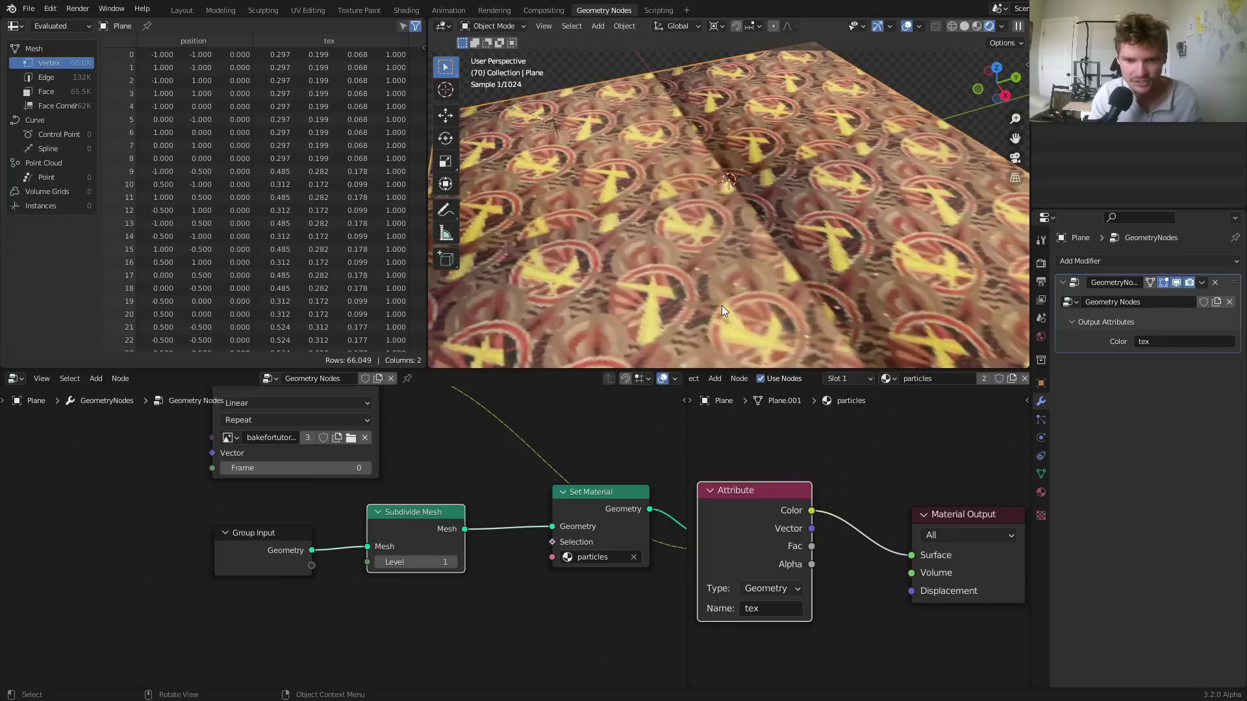
click(453, 563)
scroll(700, 231, down, 4)
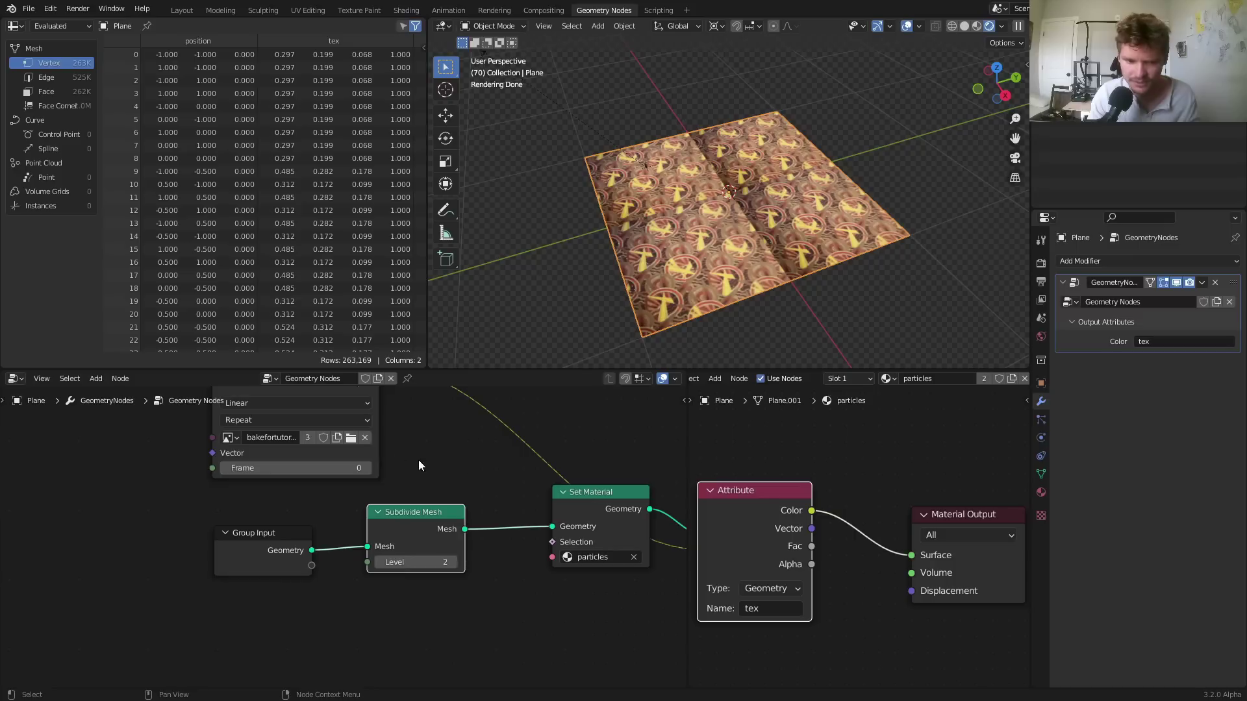
scroll(366, 448, down, 3)
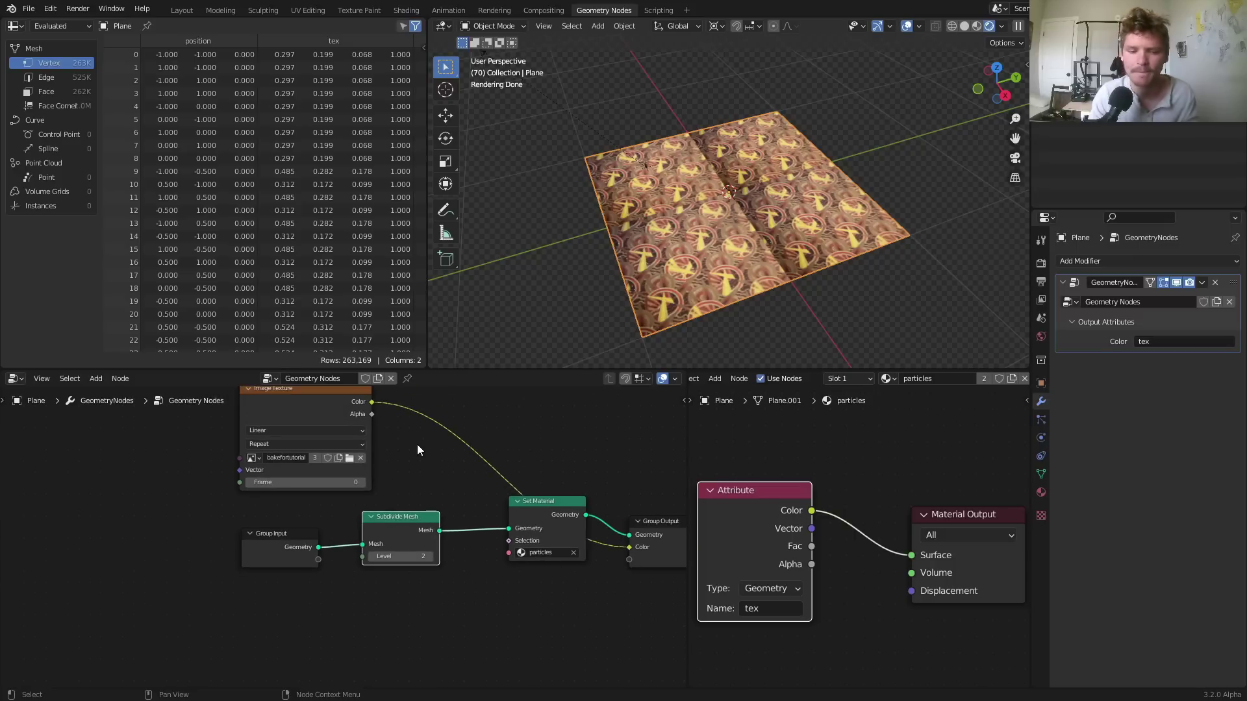
scroll(734, 231, up, 2)
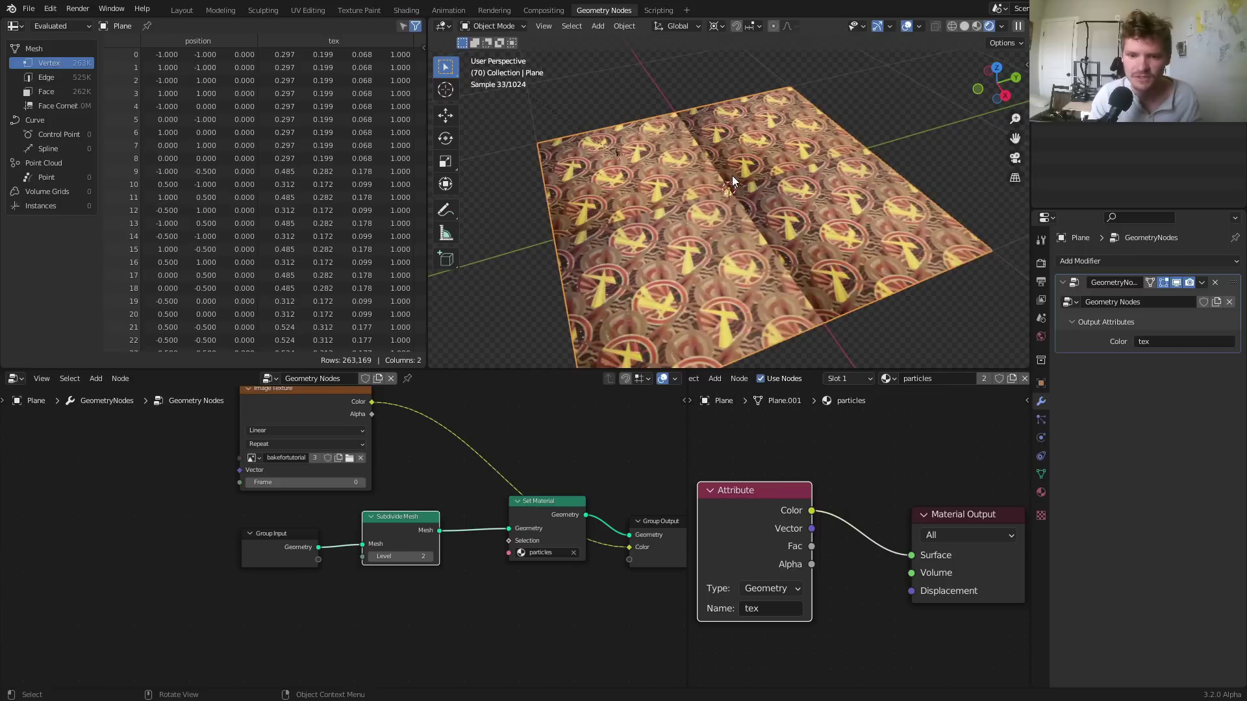
Draw two annotation lines from the plane's edges to its centre, and undo both strokes
drag(562, 239, 728, 192)
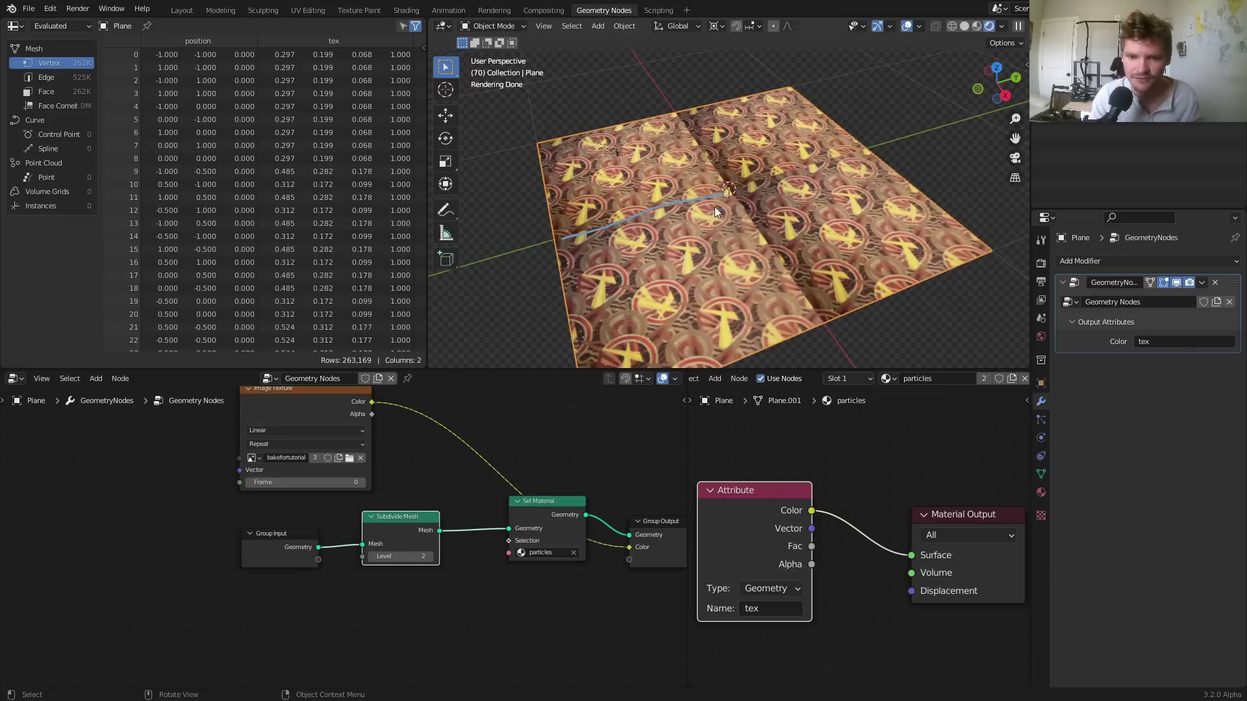
drag(680, 113, 727, 189)
key(ctrl+z)
key(ctrl+z)
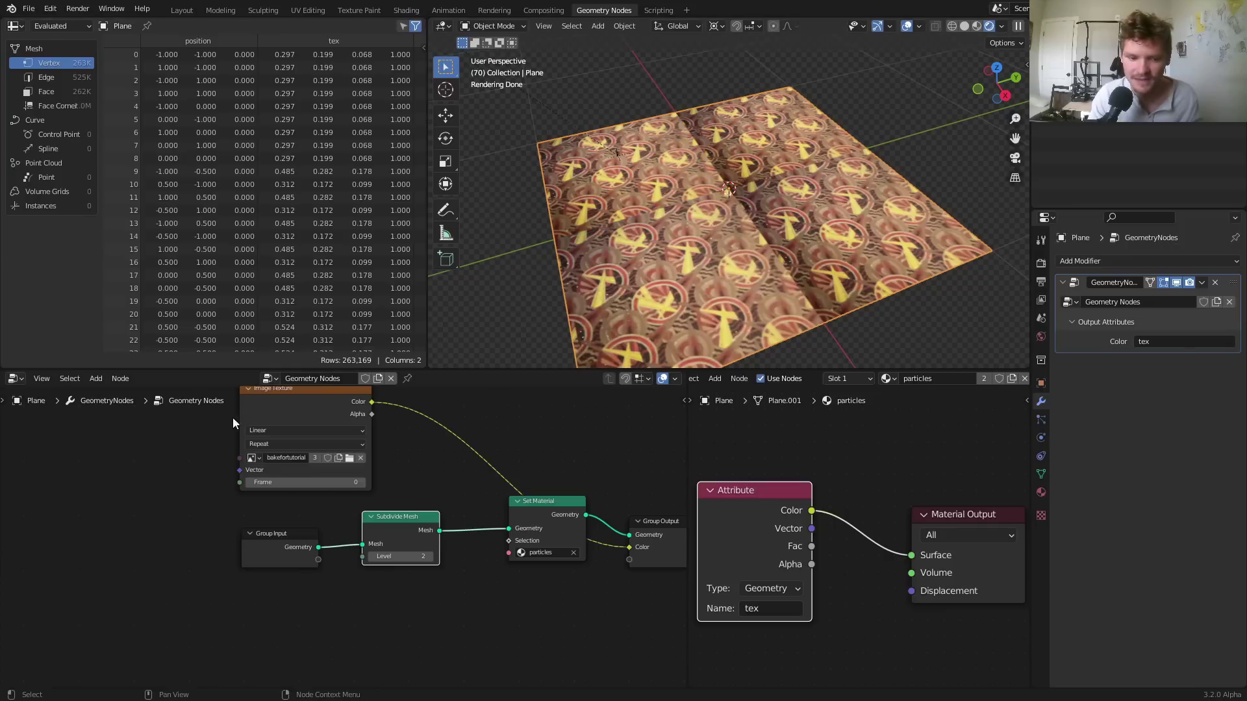
Add a Position node feeding the Vector input of the geometry Image Texture node
middle_drag(498, 498, 686, 489)
scroll(126, 498, up, 4)
drag(534, 440, 331, 454)
text(po)
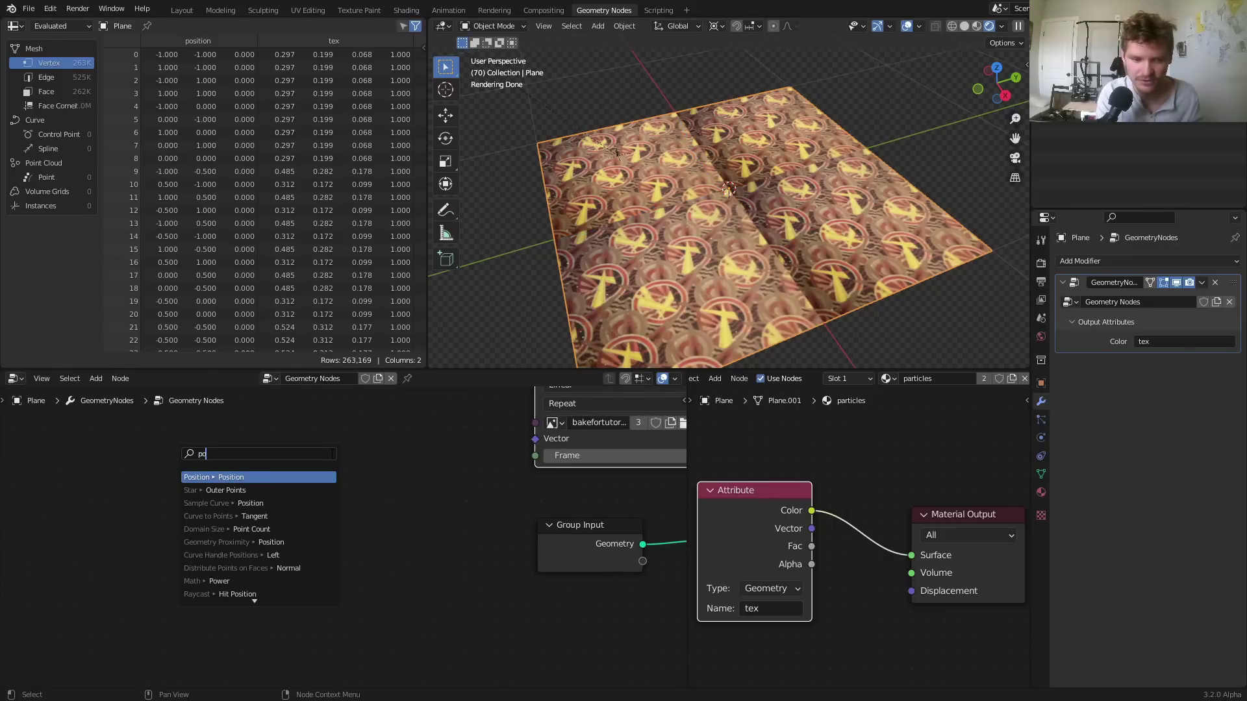
key(Return)
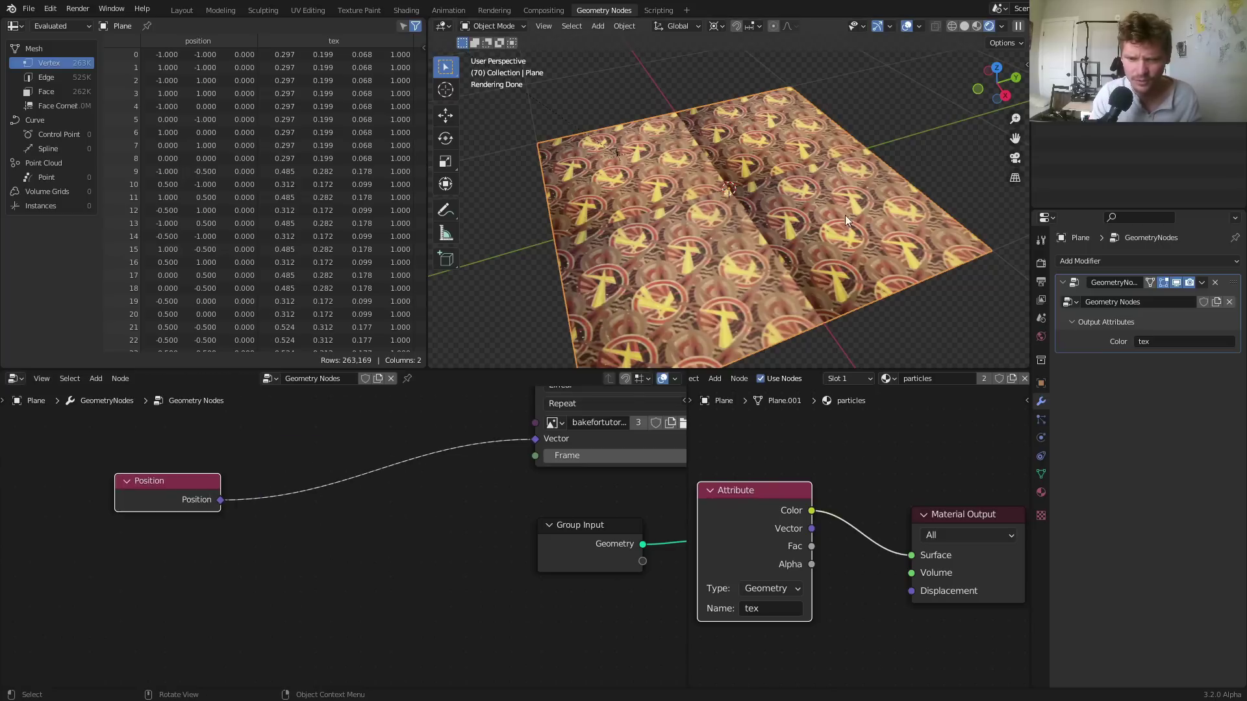
Insert an Add vector math node between Position and Image Texture, with X and Y offsets of 0.5
scroll(337, 419, up, 1)
drag(199, 494, 366, 450)
text(vec)
click(365, 451)
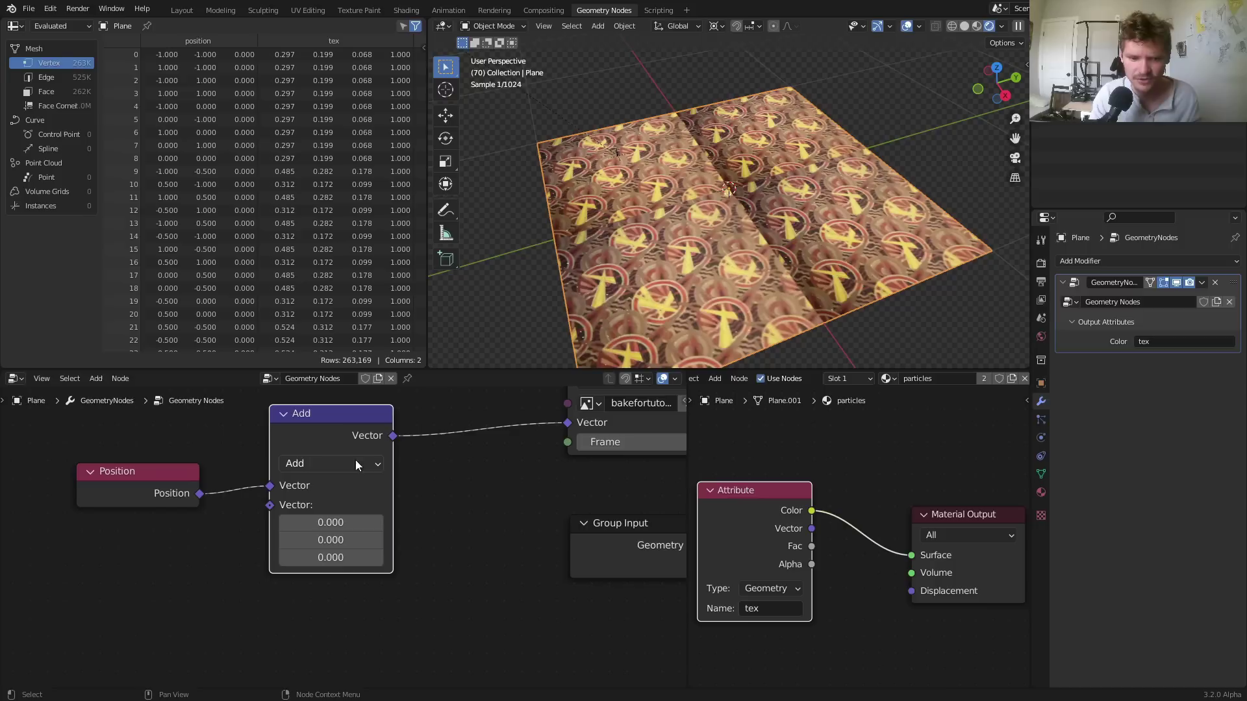
click(336, 525)
text(.5)
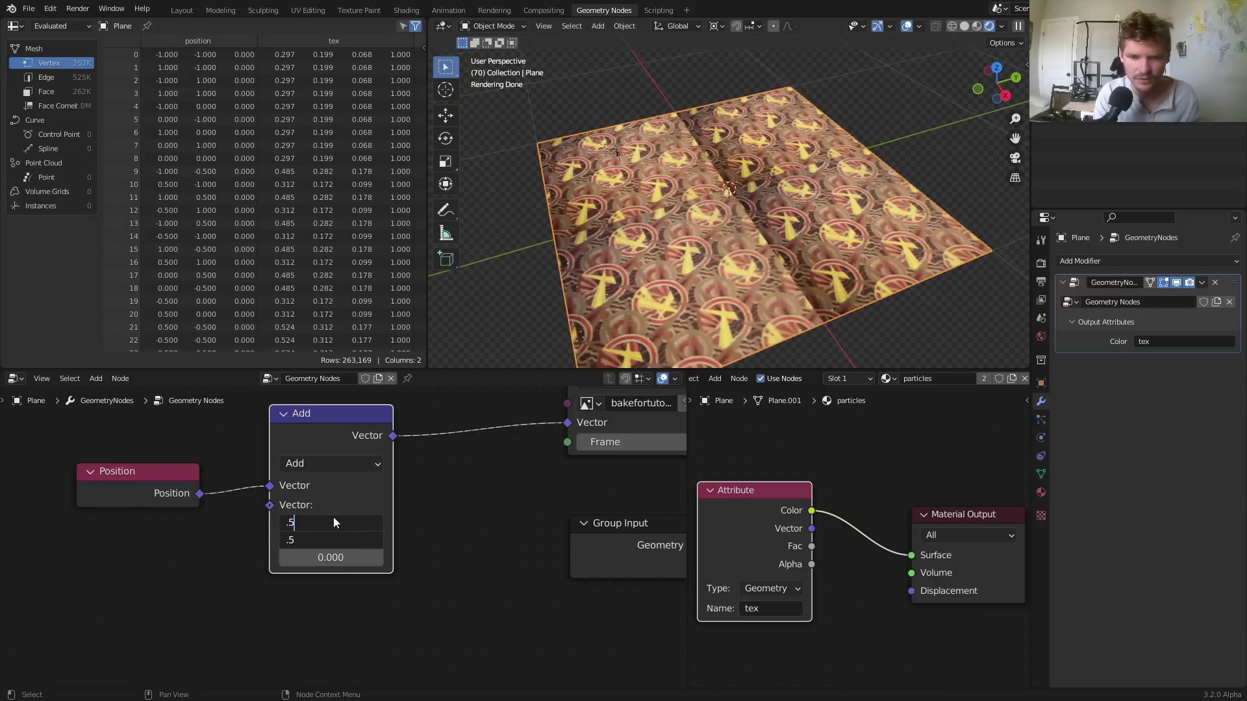
key(Return)
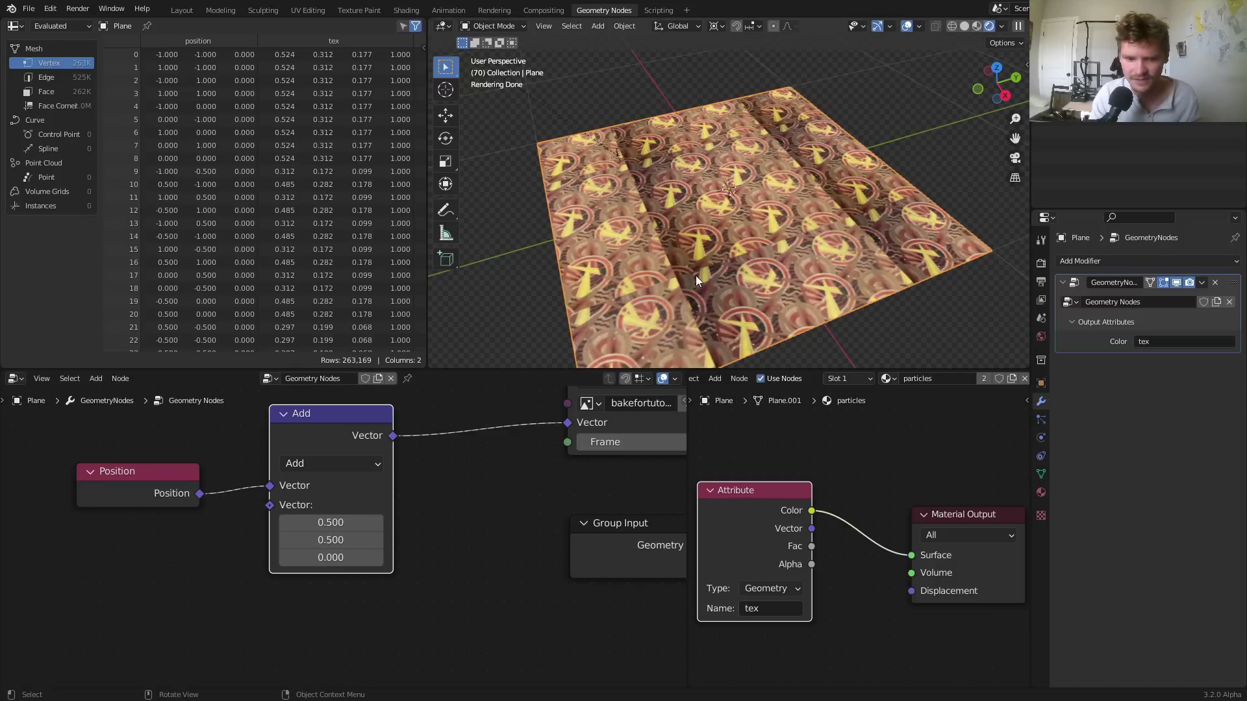
Delete the Add vector math node and the Position node
key(ctrl+x)
click(166, 489)
key(x)
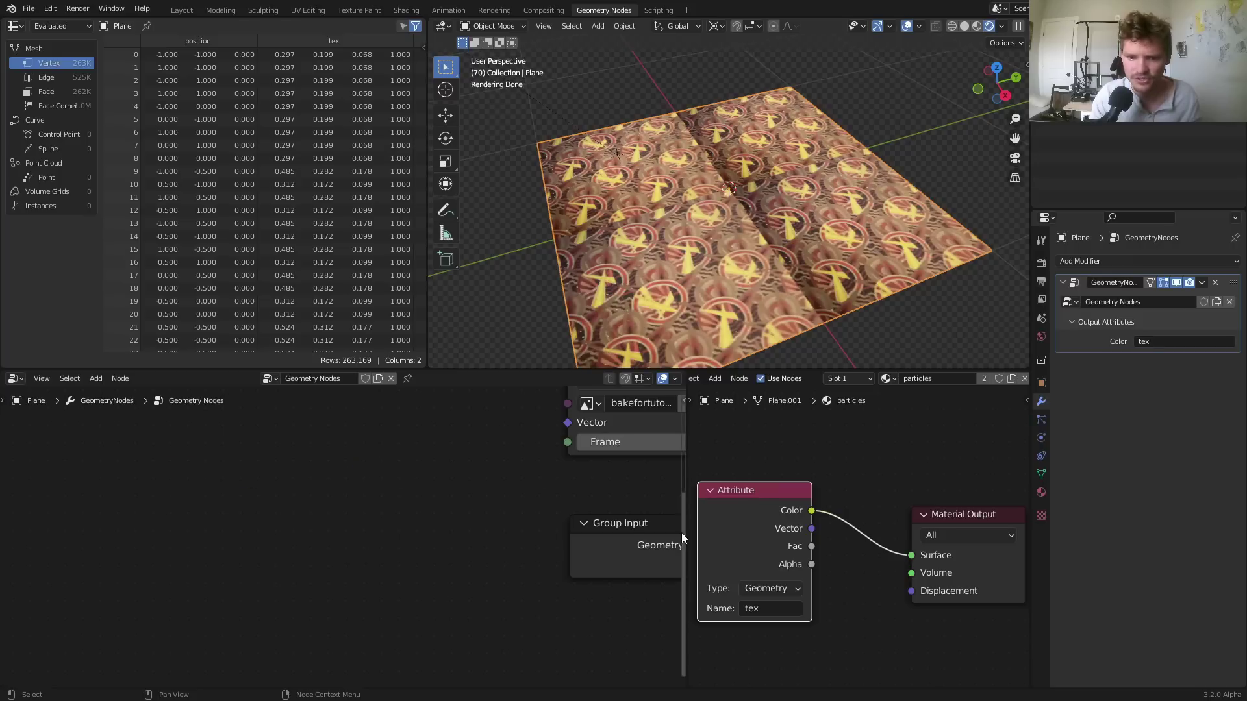
Move Group Input further left and link its empty socket to the Image Texture's Vector input
middle_drag(681, 533, 298, 576)
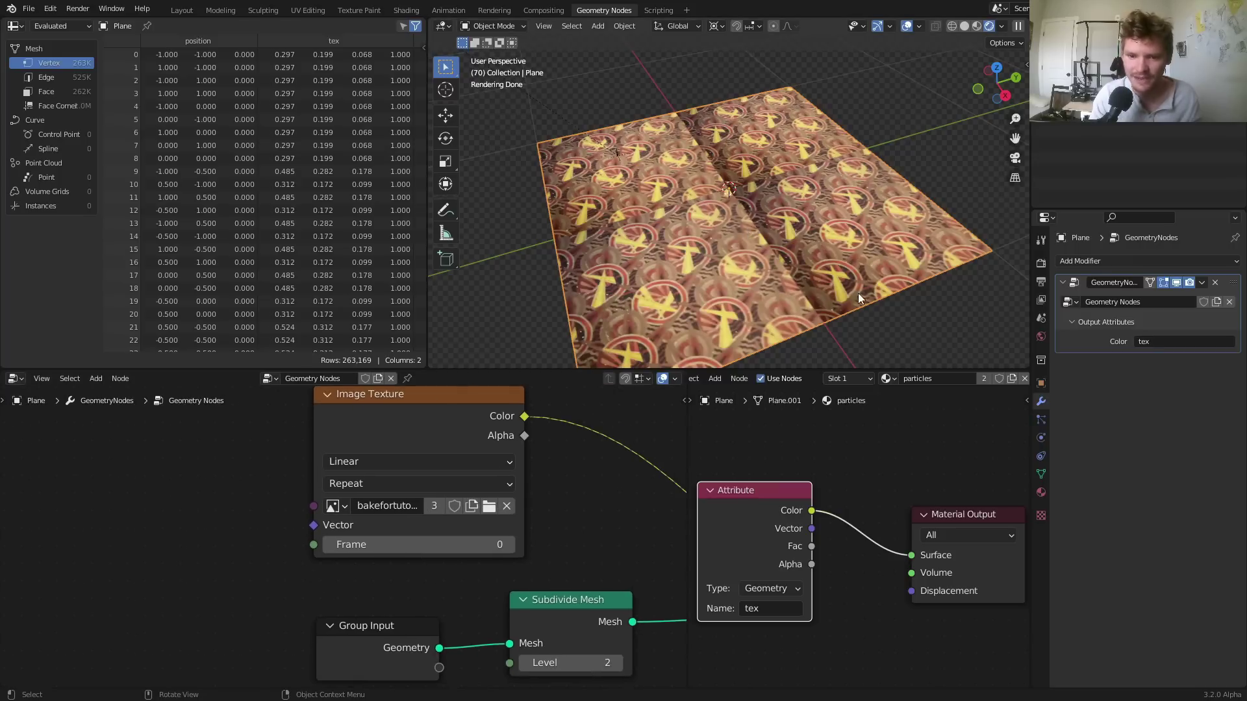
scroll(242, 597, down, 5)
drag(386, 599, 201, 566)
scroll(214, 561, up, 4)
middle_drag(240, 550, 332, 529)
drag(277, 585, 410, 501)
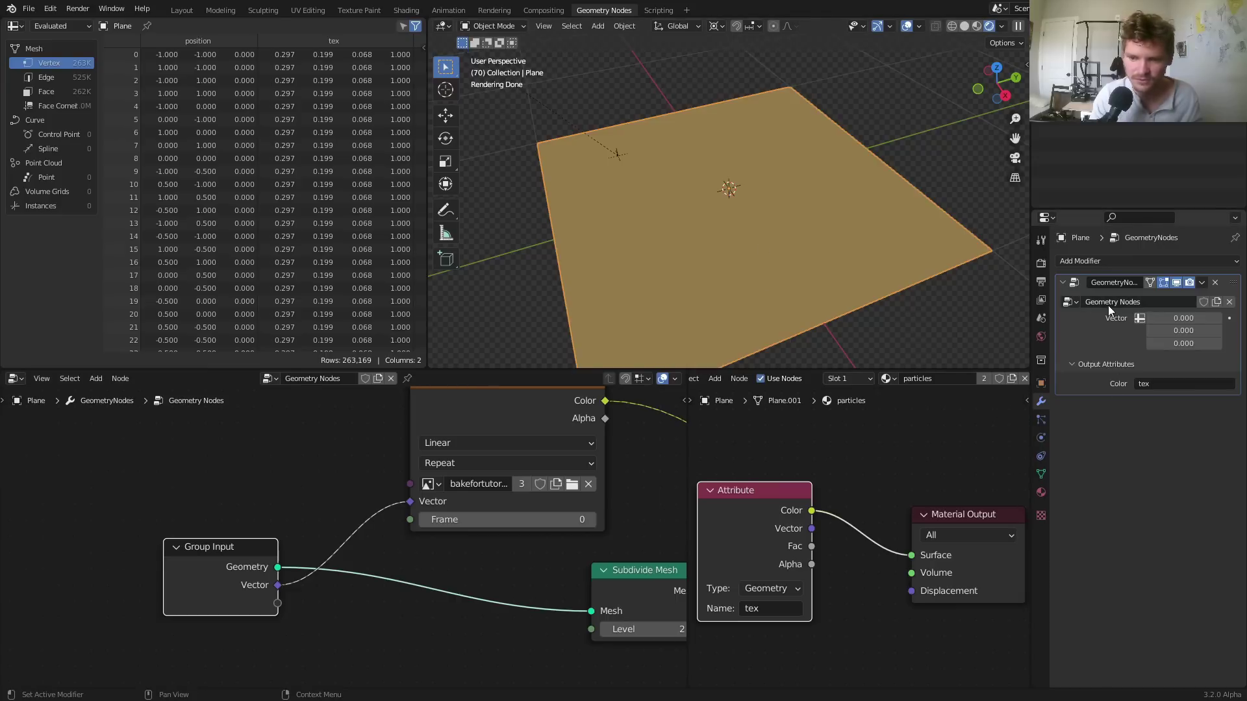
Switch the modifier's Vector input to an attribute and assign the UVMap attribute to it
click(1141, 321)
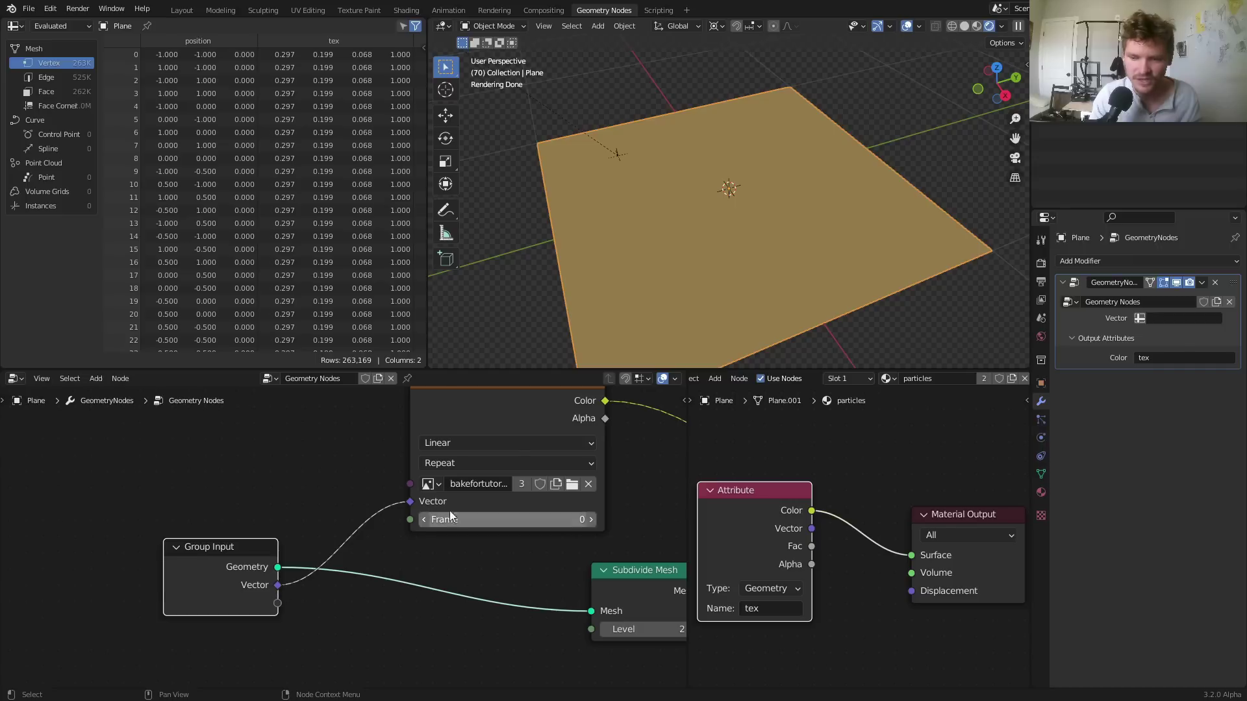
click(1140, 318)
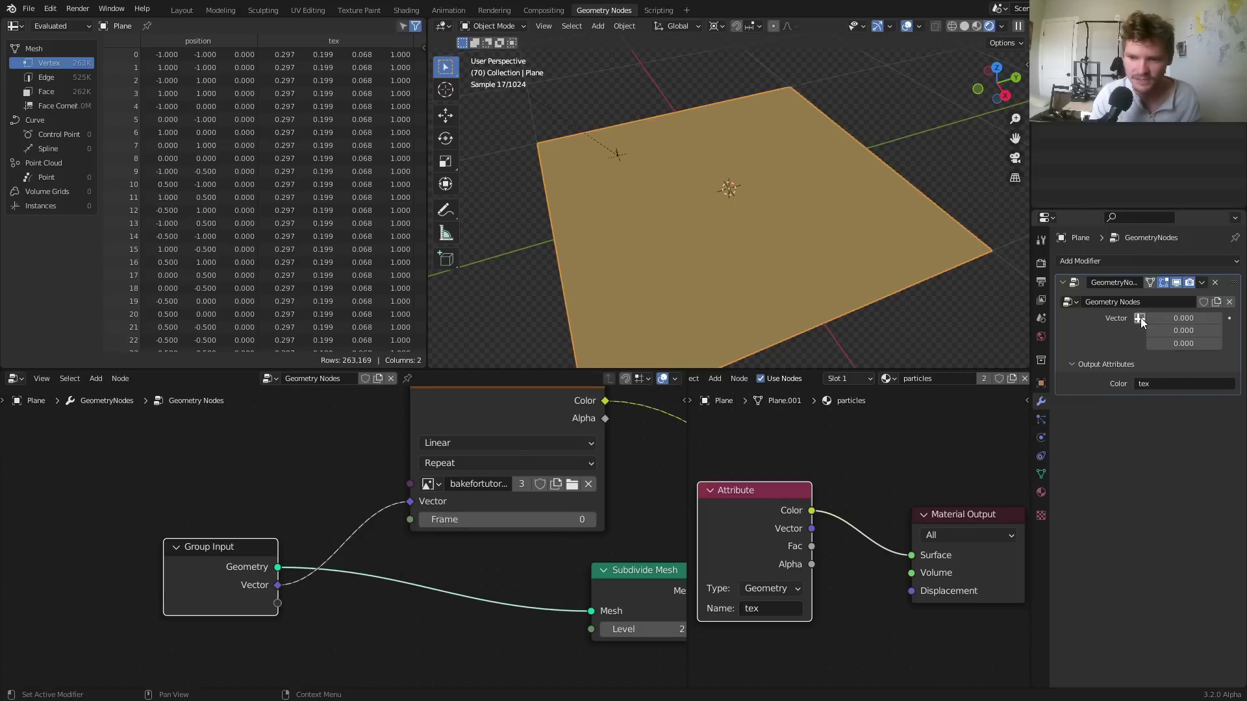
click(1140, 317)
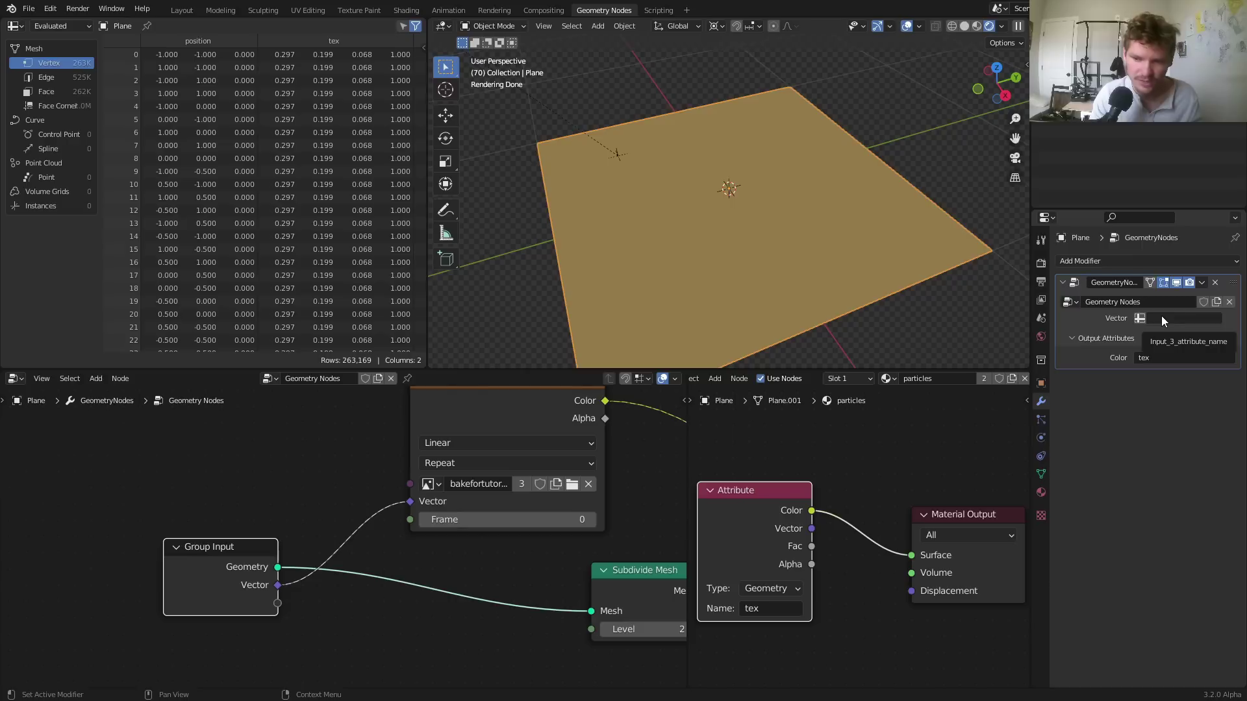
click(1161, 316)
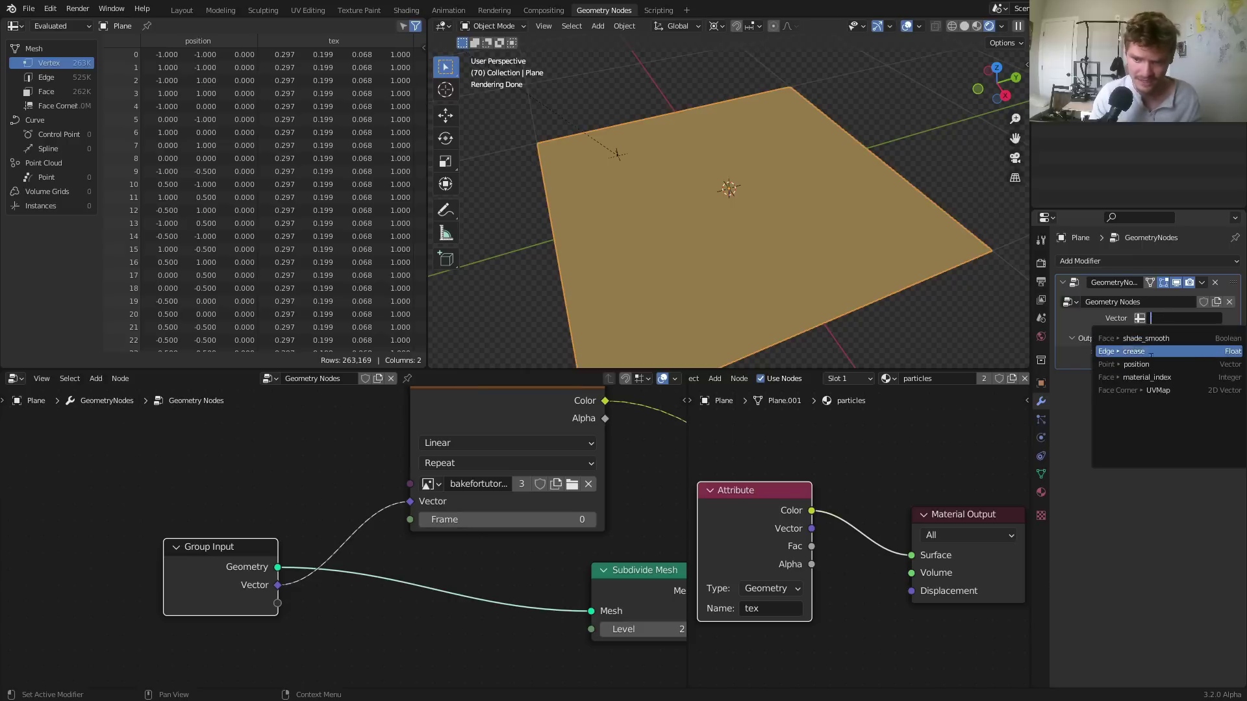
click(1142, 391)
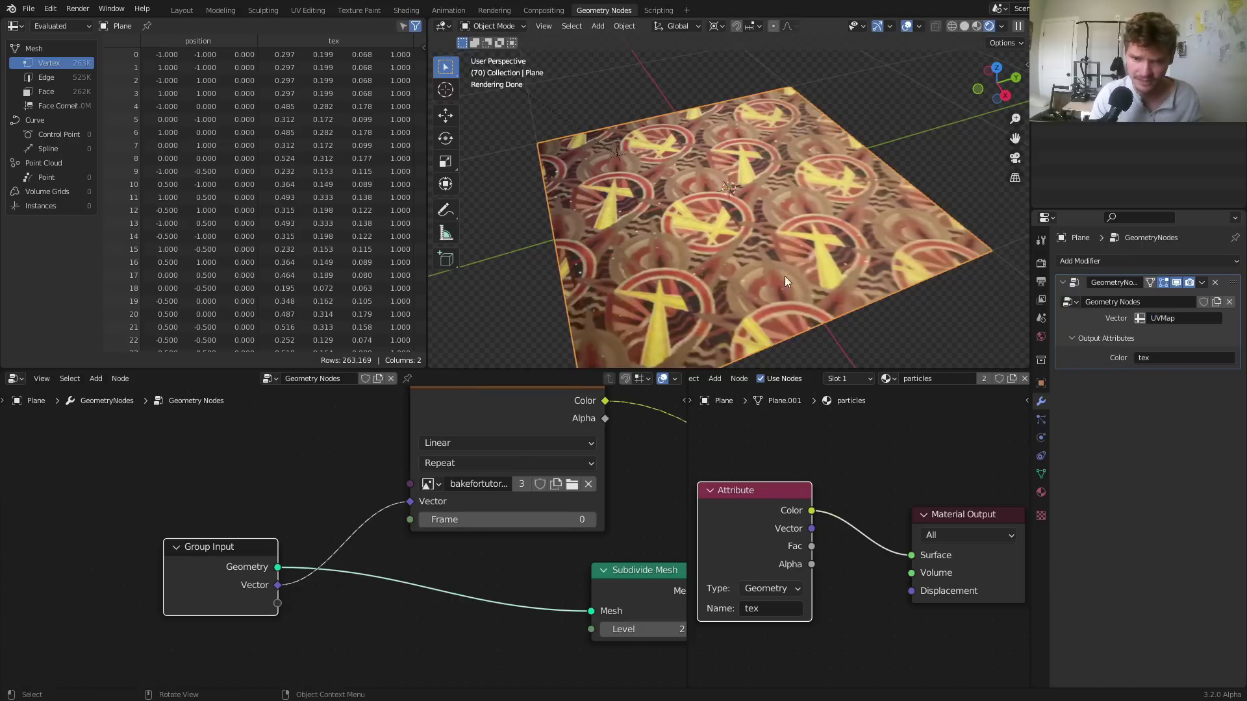
scroll(723, 245, down, 4)
scroll(723, 245, up, 1)
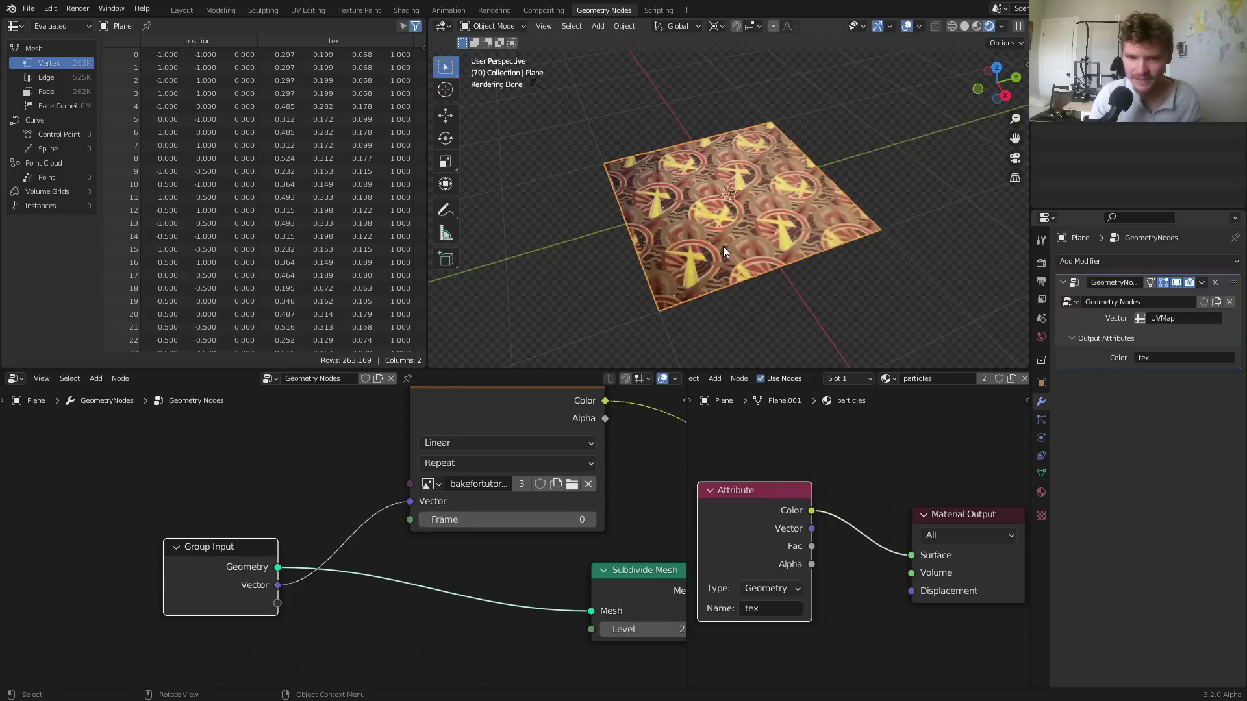
Shift the Group Input node slightly up and to the left, and save the file
drag(264, 565, 238, 537)
click(1175, 318)
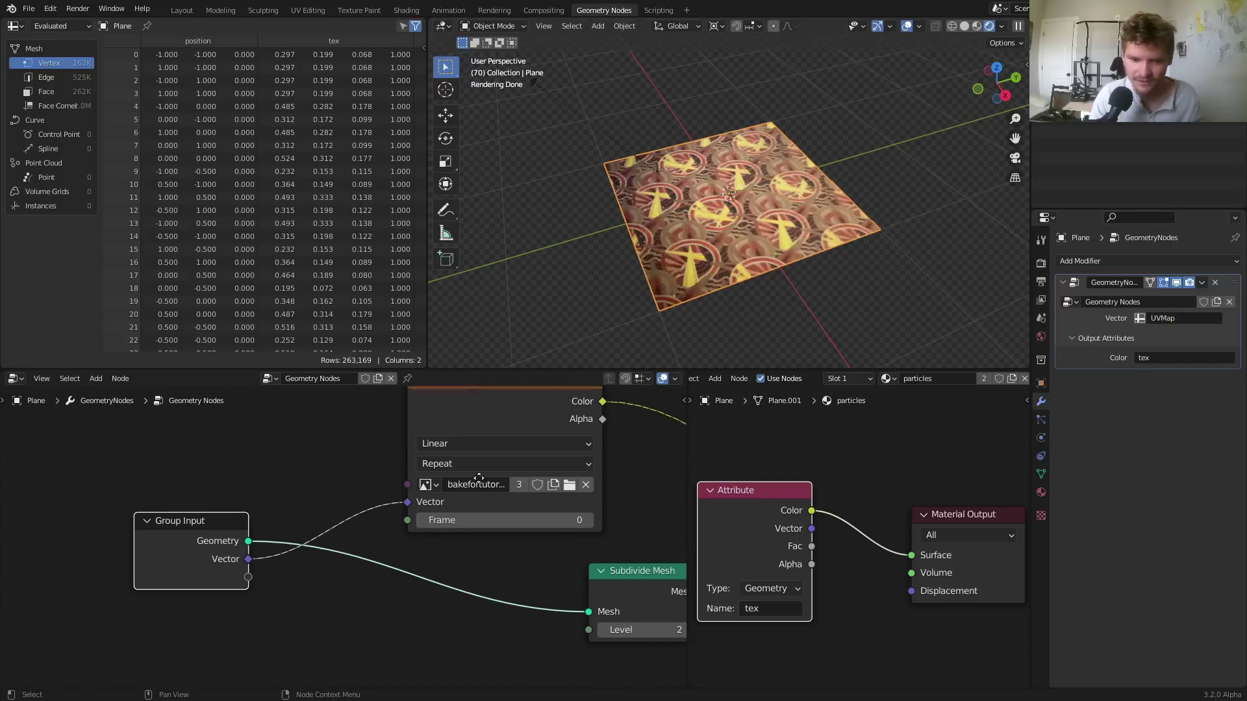
middle_drag(497, 473, 350, 534)
middle_drag(385, 488, 270, 445)
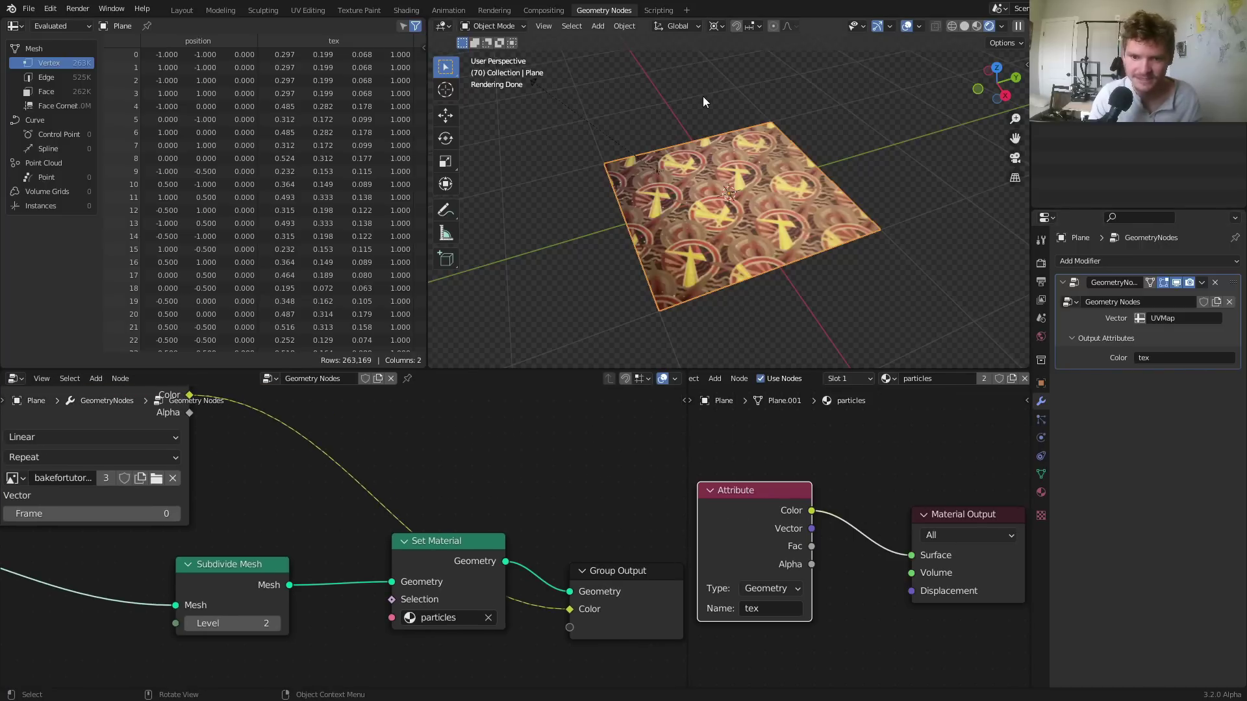
scroll(702, 97, up, 1)
scroll(431, 485, down, 1)
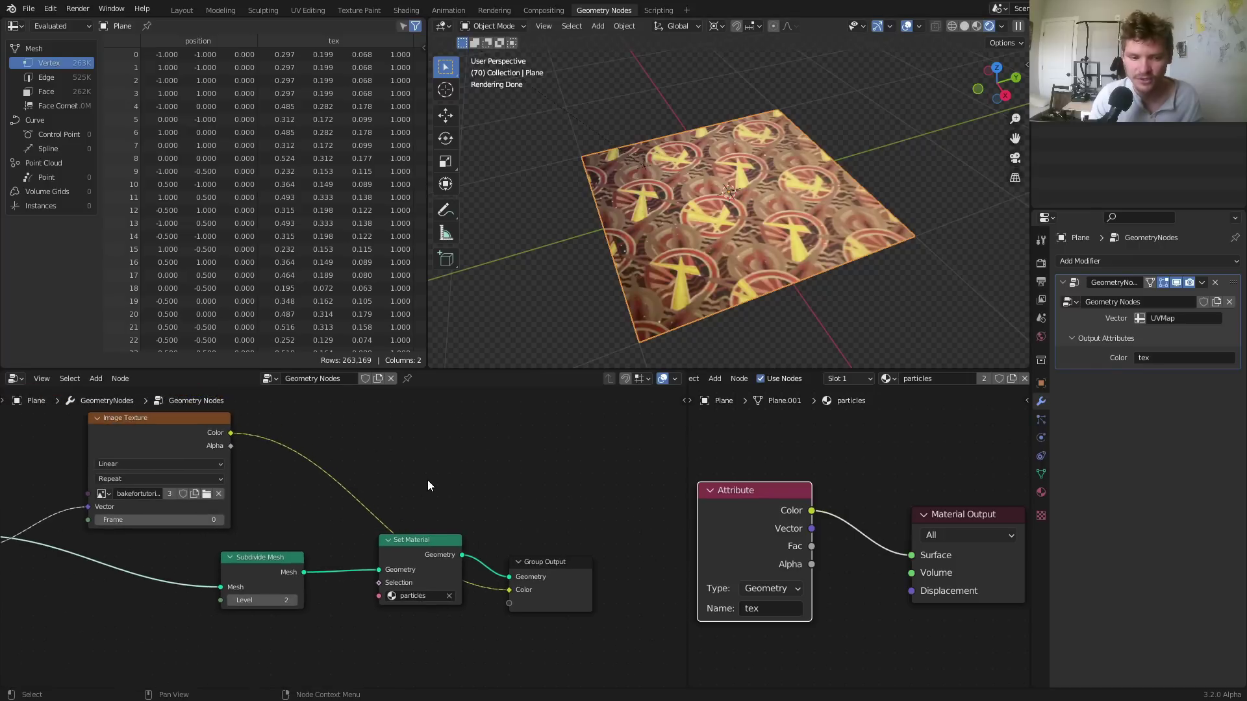
key(ctrl+s)
Move Subdivide Mesh left and the Set Material and Group Output nodes right, widening the gap between them
drag(258, 569, 80, 580)
middle_drag(477, 573, 324, 544)
drag(443, 612, 250, 492)
key(g)
click(439, 510)
click(257, 520)
Insert a Distribute Points on Faces node between Subdivide Mesh and Set Material, with a Density of 280.2
middle_drag(256, 520, 392, 428)
scroll(272, 434, up, 3)
key(shift+a)
text(distr)
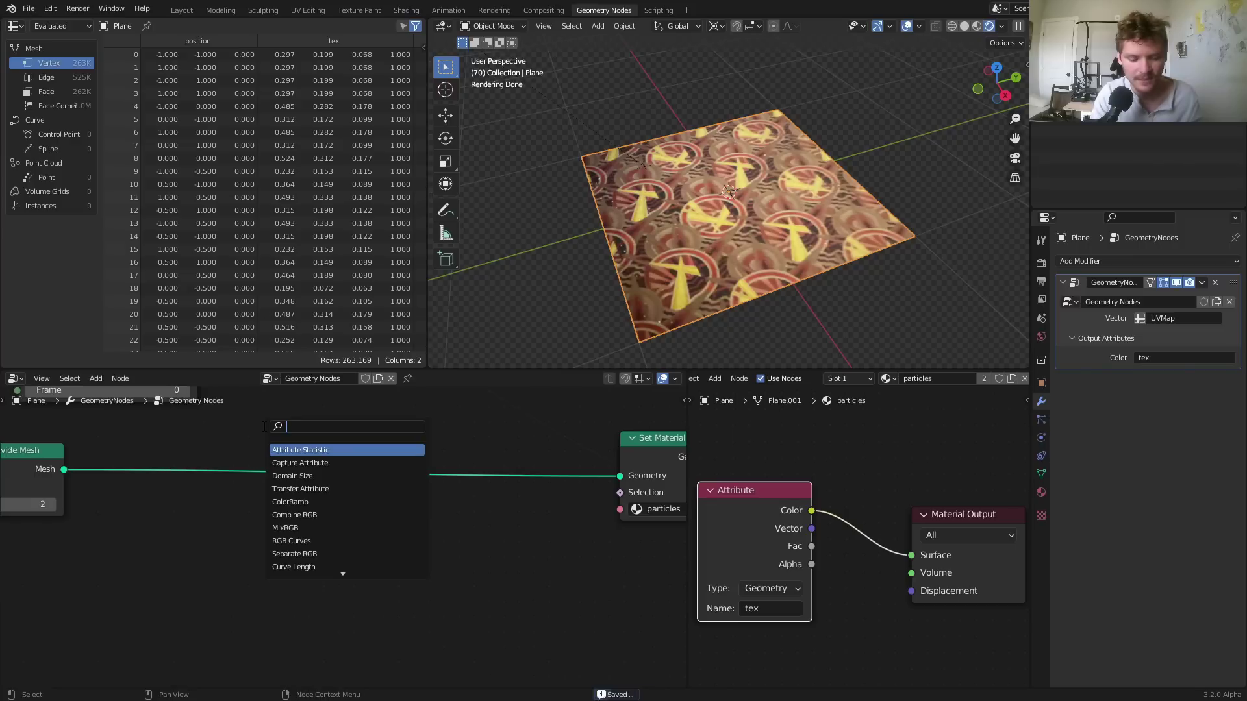
key(Return)
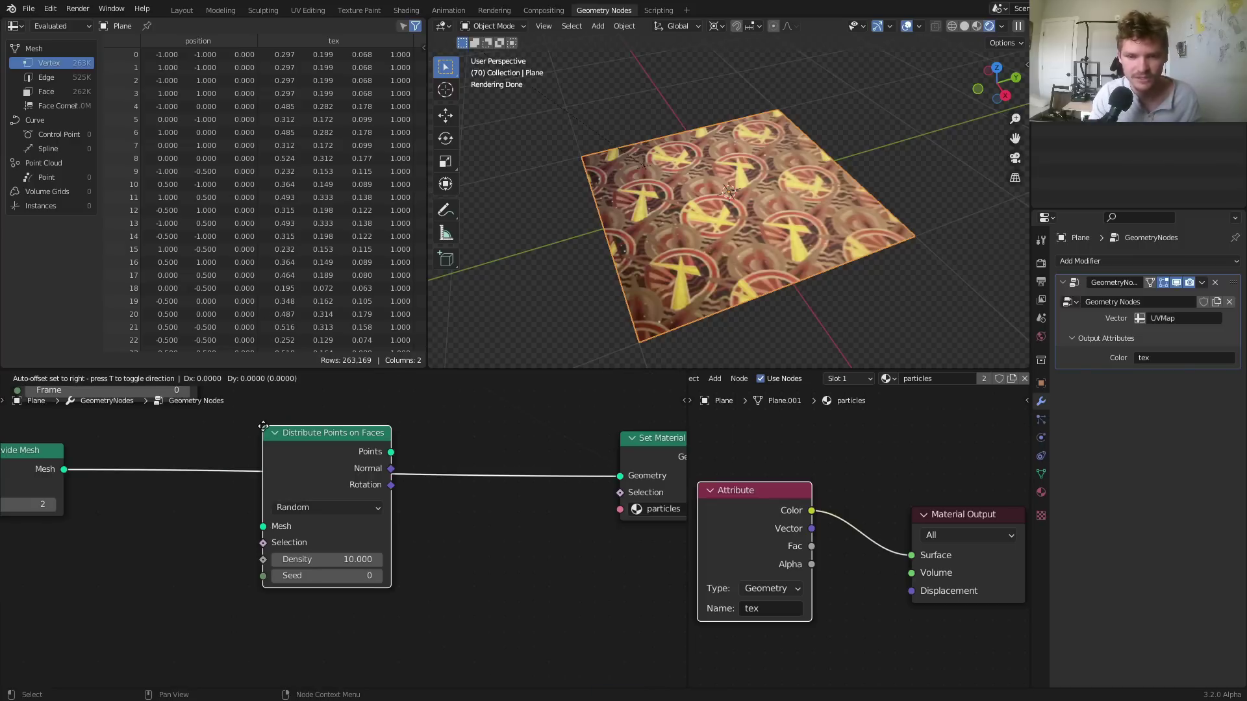
click(264, 426)
drag(346, 556, 493, 560)
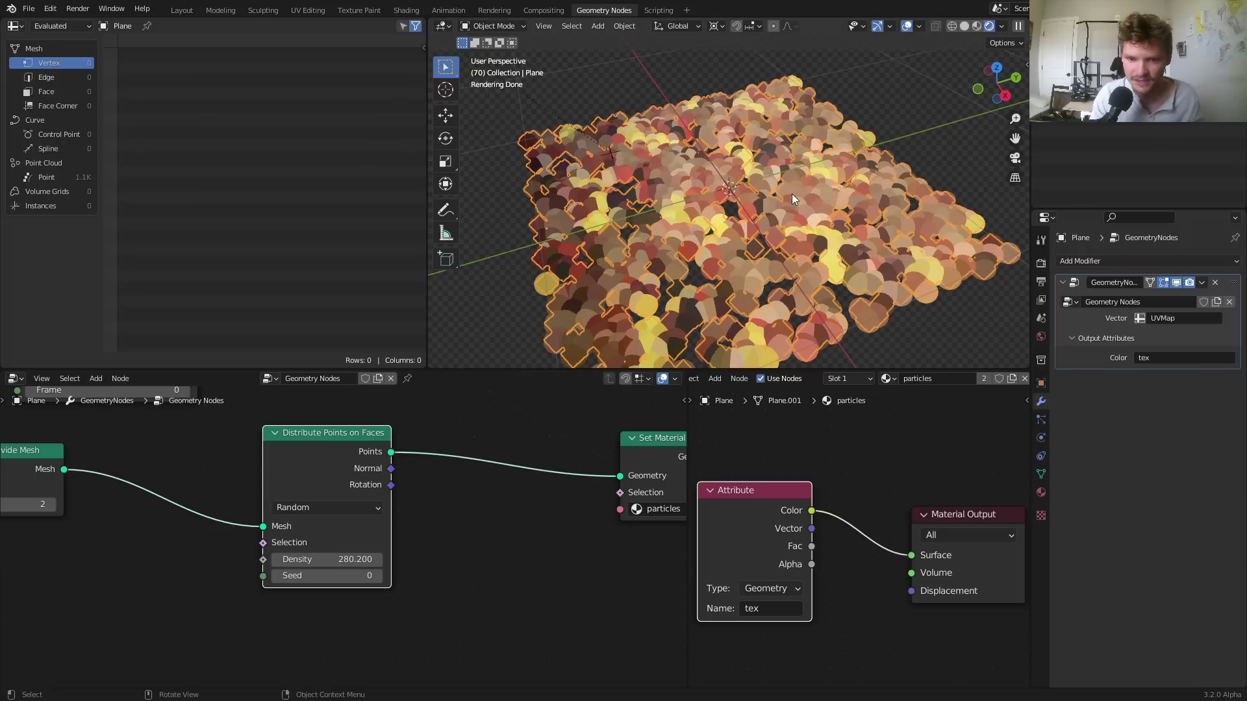
Set the Subdivide Mesh node's Level to 0
scroll(193, 543, down, 1)
middle_drag(193, 543, 496, 554)
click(372, 505)
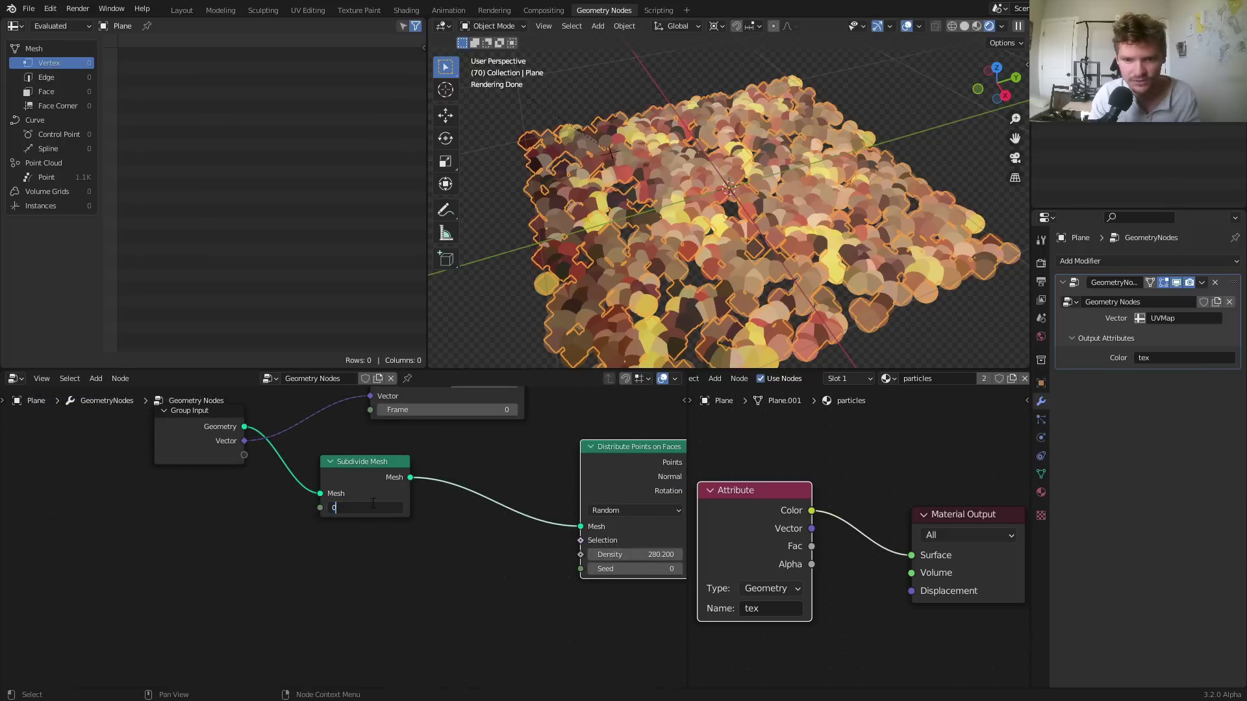
text(0)
key(Return)
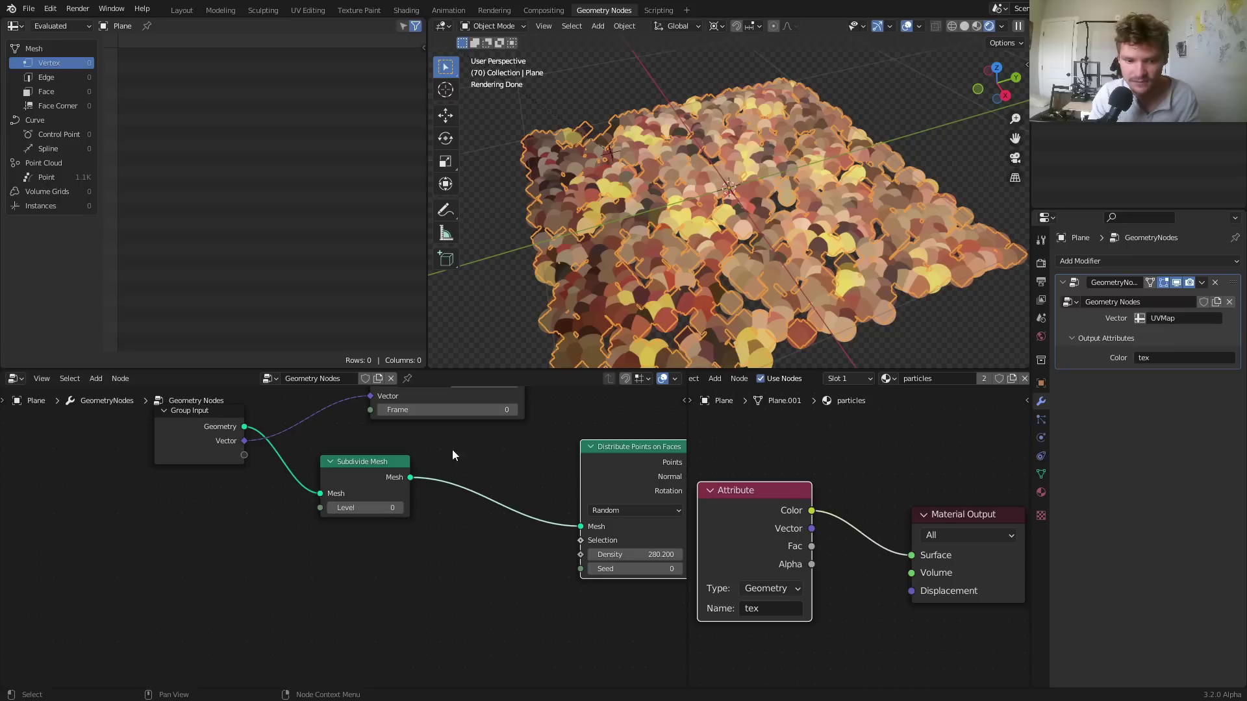
Un-subdivide the plane's mesh repeatedly in Edit Mode to strip out its dense grid of vertices
key(Tab)
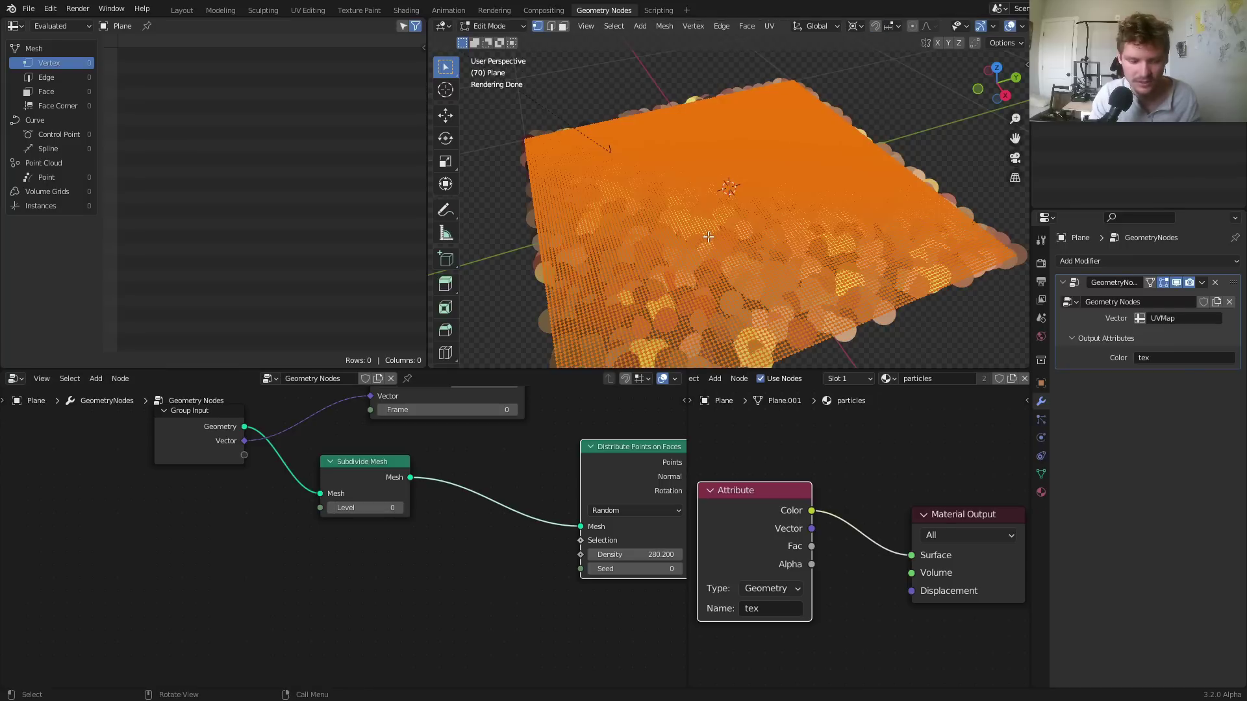
right_click(708, 237)
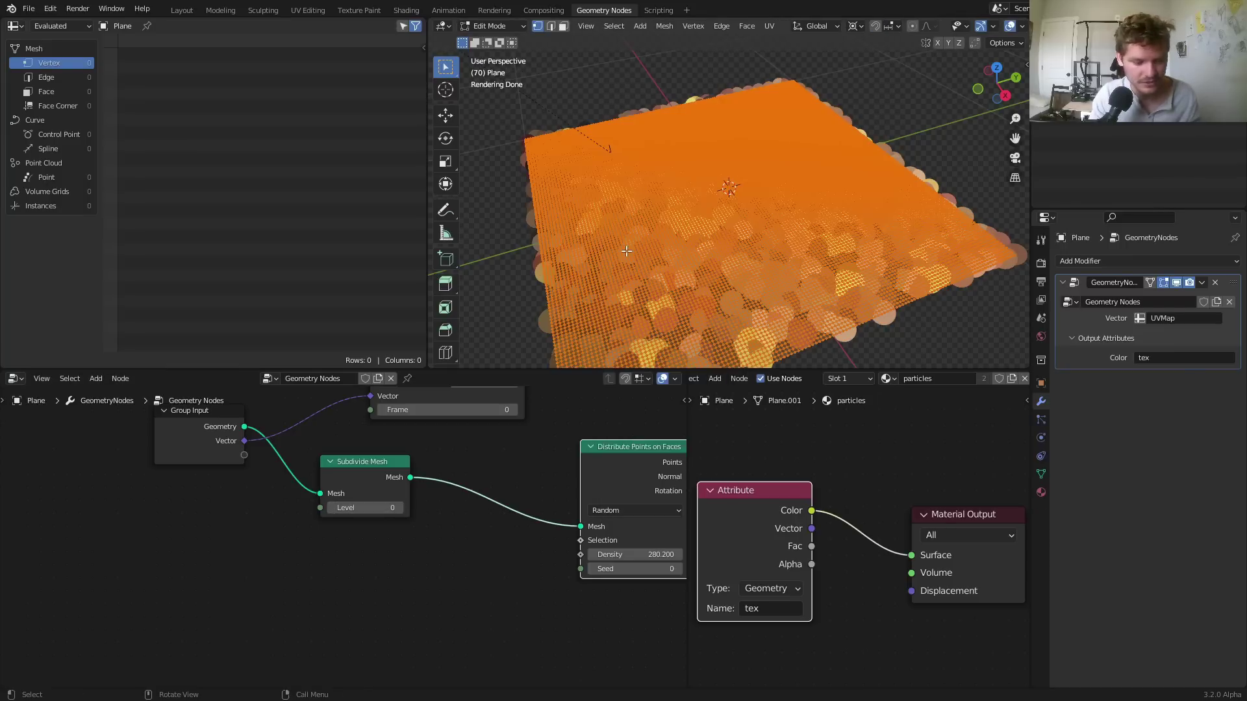
key(F3)
text(unsub)
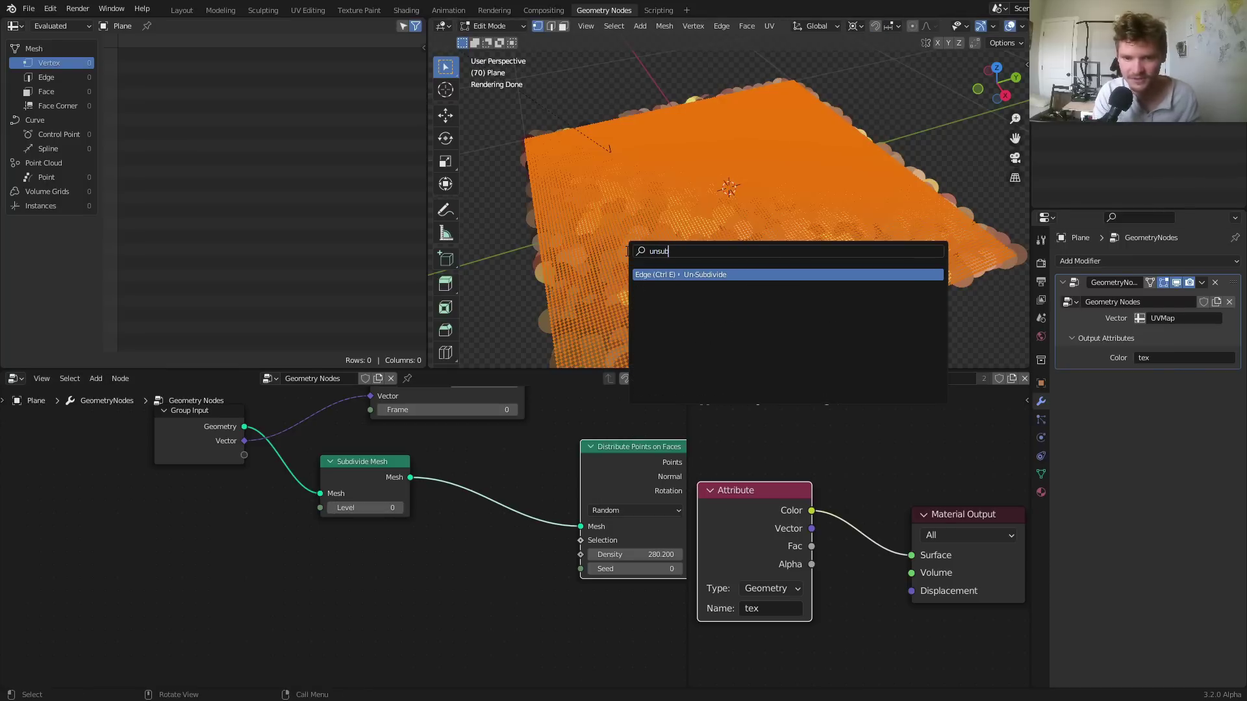
key(Return)
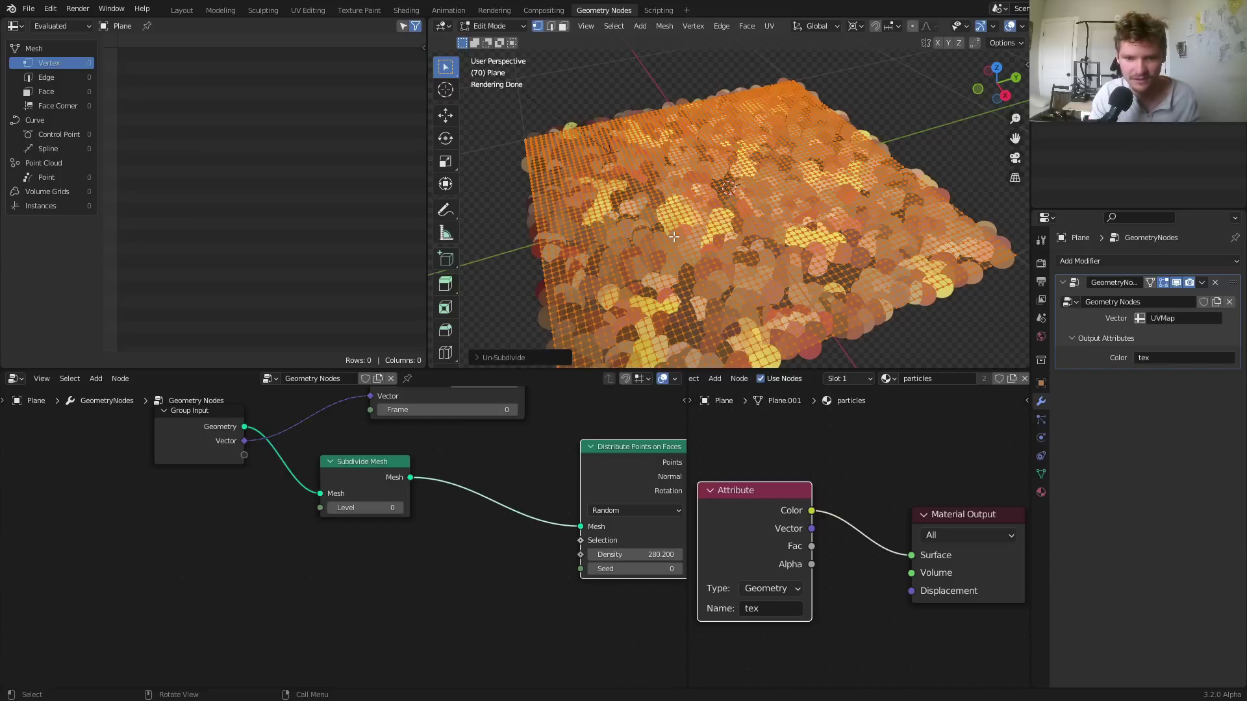
key(F2)
key(Escape)
key(F3)
key(Return)
key(F3)
key(Return)
key(F3)
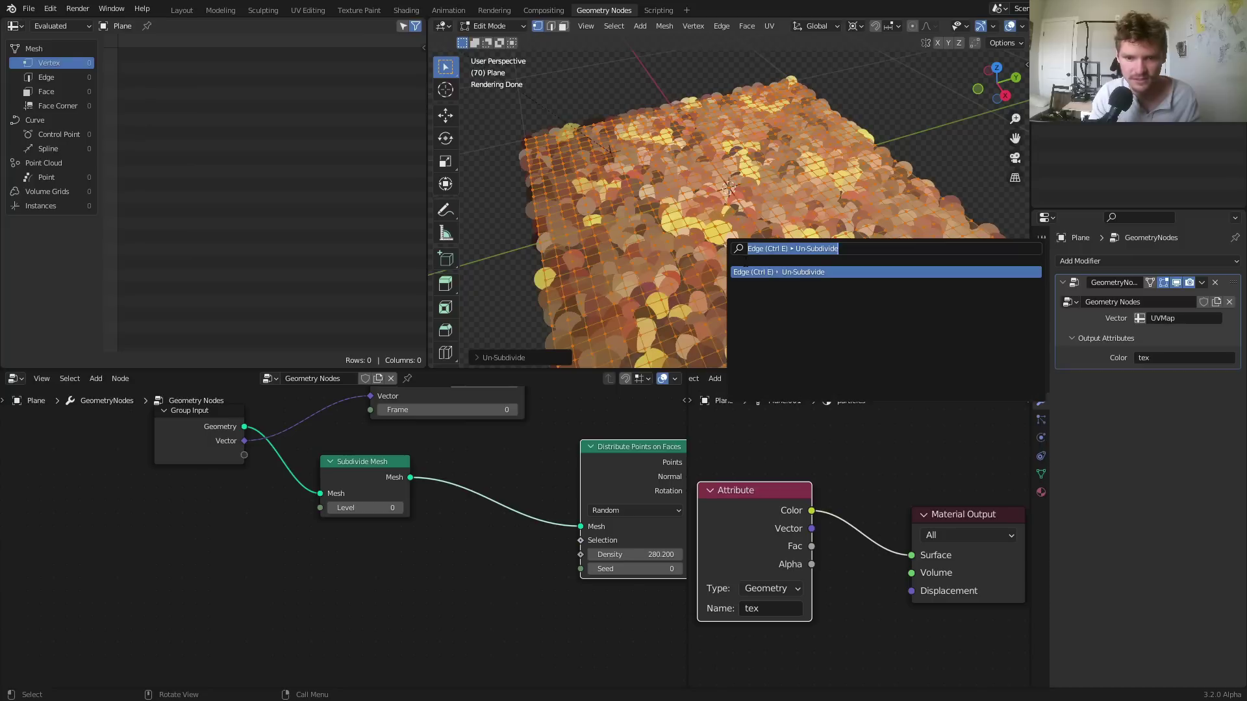
key(Return)
key(F3)
key(Return)
key(F3)
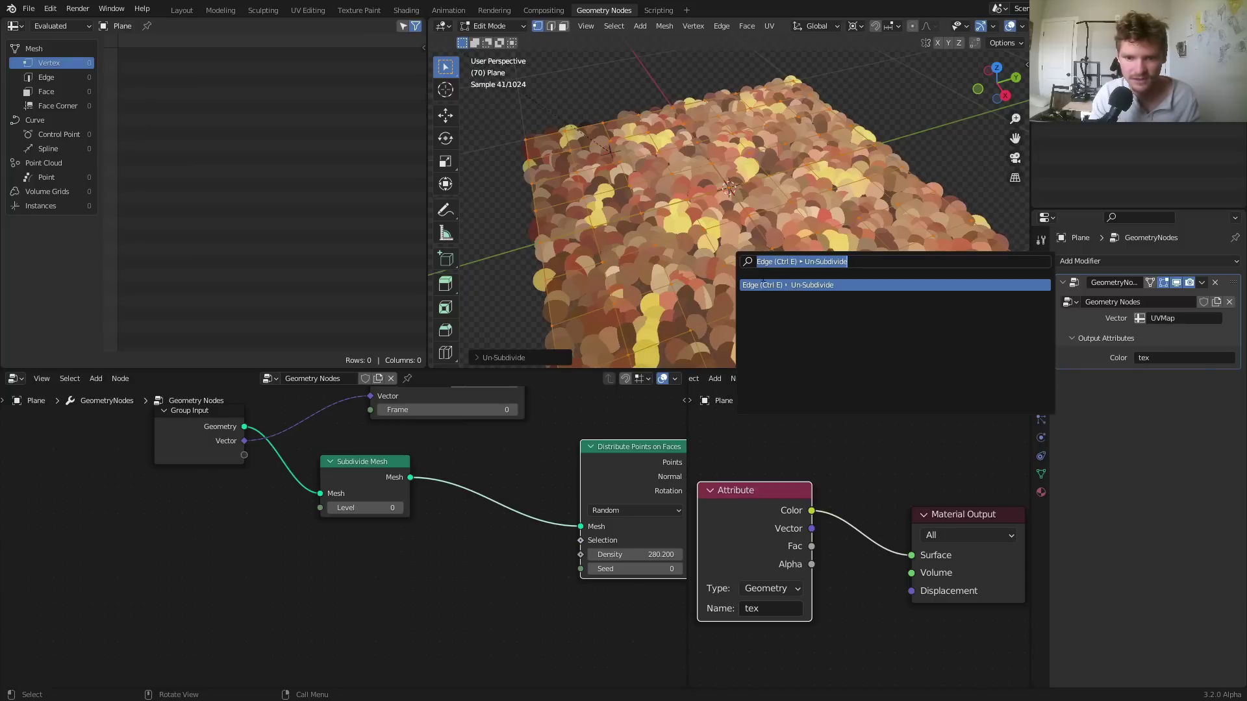
key(Return)
key(F3)
key(Return)
key(F3)
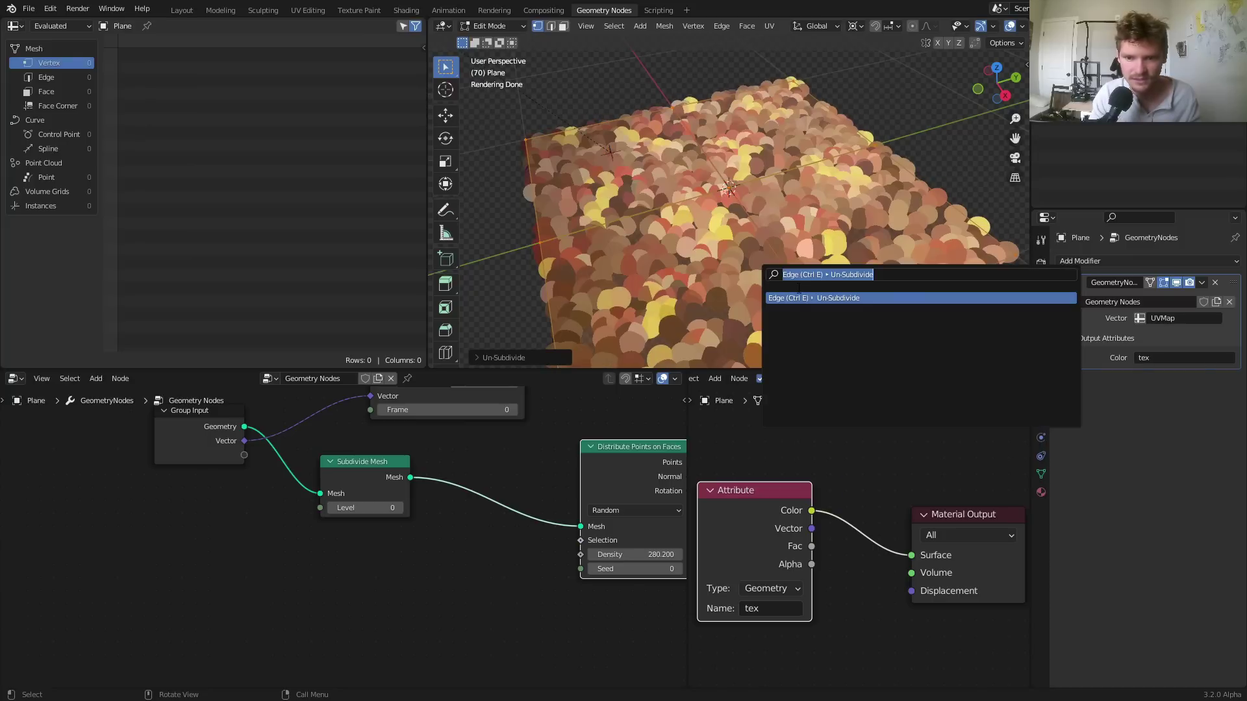
key(Return)
key(F3)
key(Return)
key(Tab)
key(Tab)
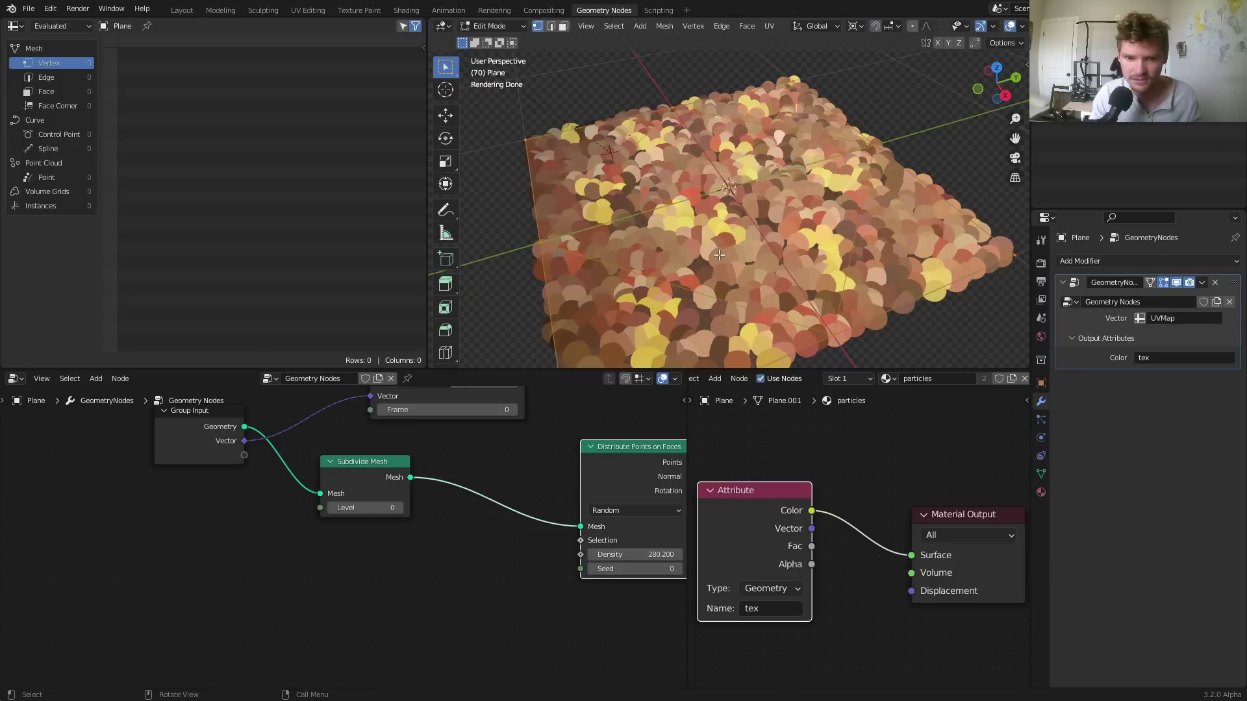
Undo the un-subdivide operations on the plane and return to Object Mode
key(ctrl+z)
key(ctrl+z)
key(ctrl+z)
key(ctrl+z)
key(ctrl+z)
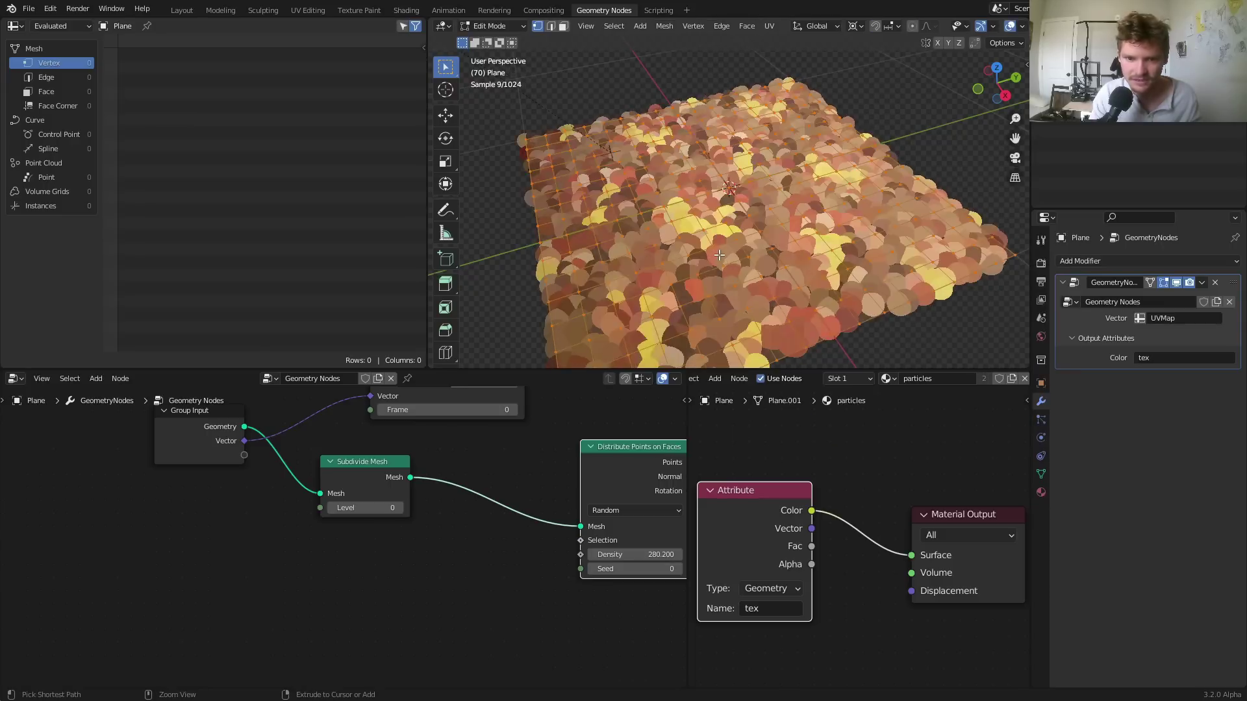
key(ctrl+z)
key(ctrl+z)
key(Tab)
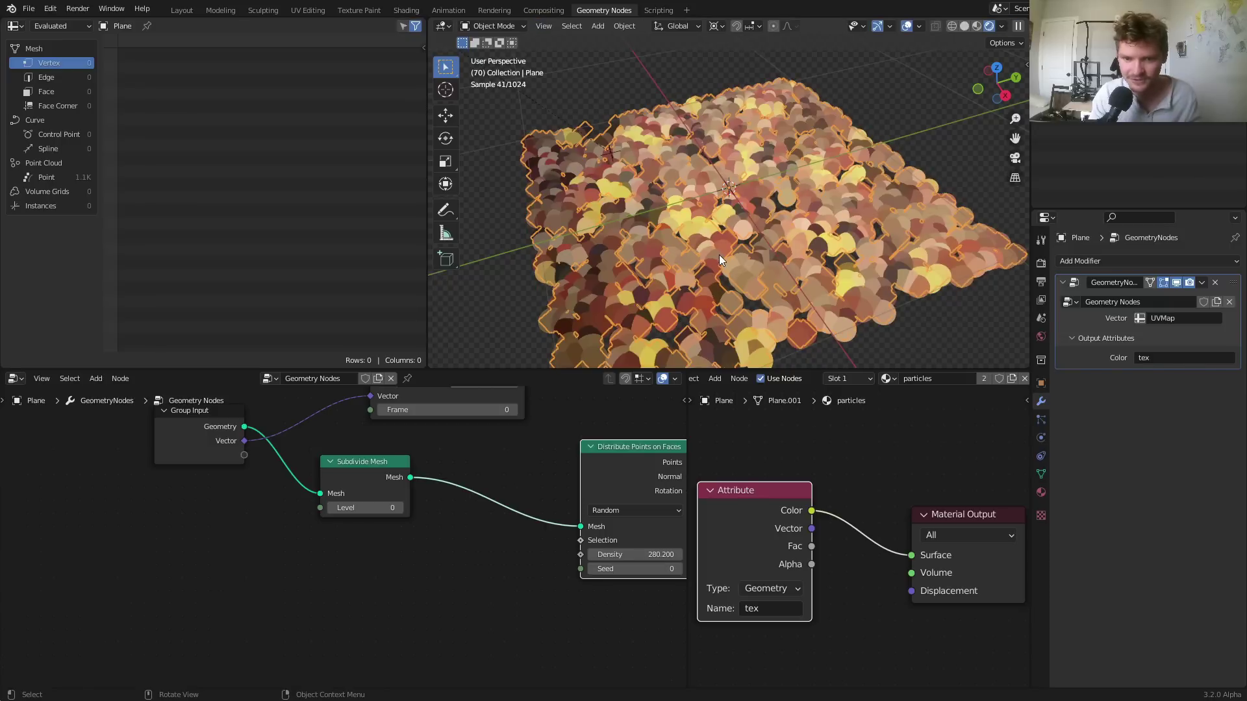
key(ctrl+z)
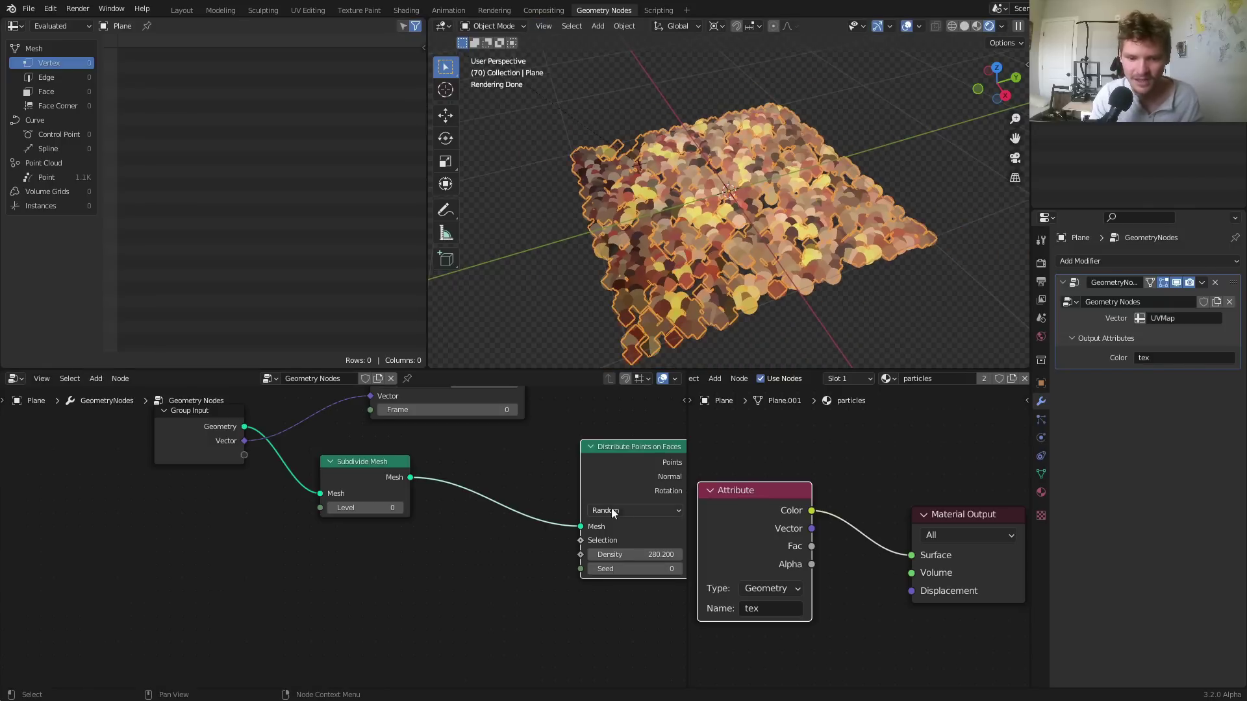
Reposition the Distribute Points on Faces node between Subdivide Mesh and Set Material, and switch the viewport to solid shading
middle_drag(567, 522, 312, 567)
drag(384, 506, 305, 522)
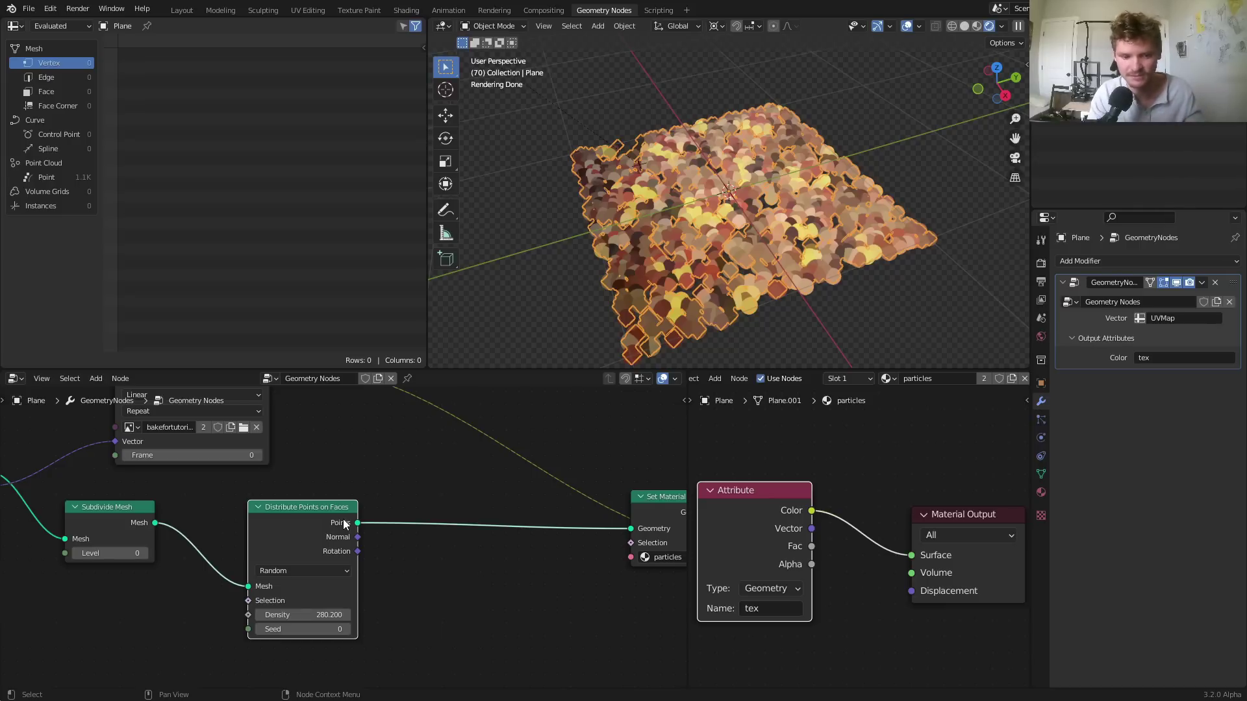
drag(298, 529, 383, 522)
click(964, 27)
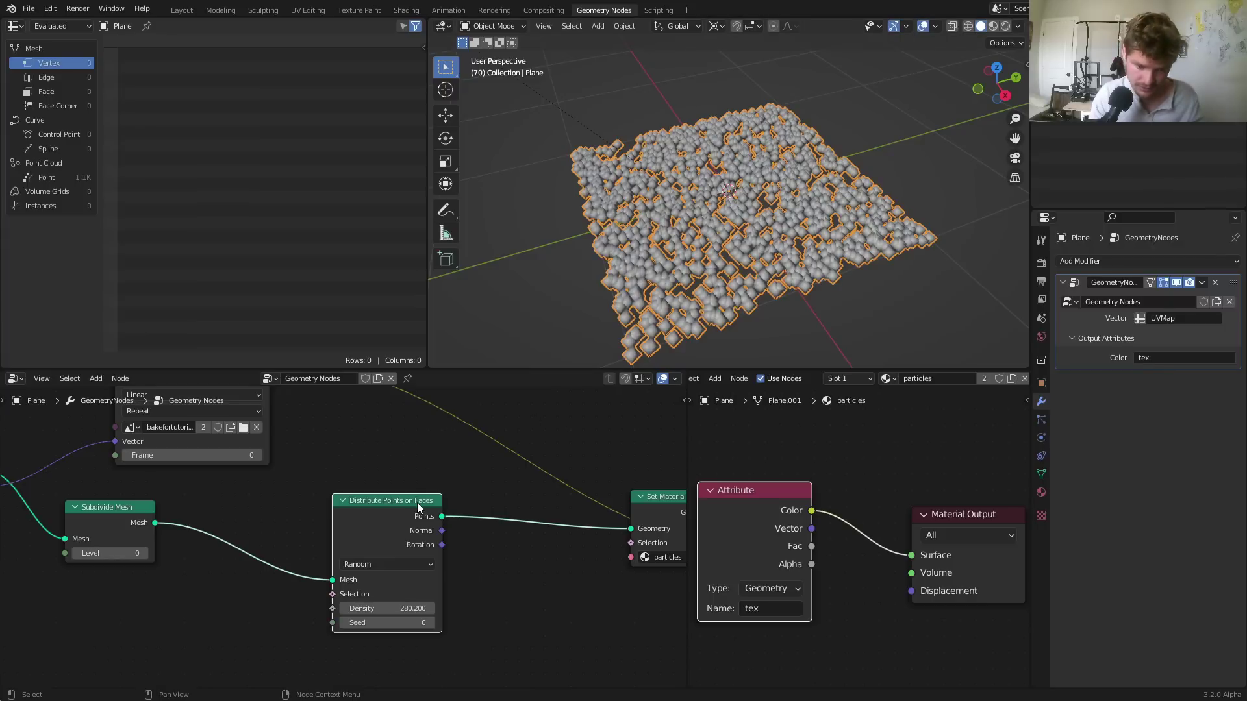
drag(418, 505, 425, 497)
middle_drag(325, 533, 513, 444)
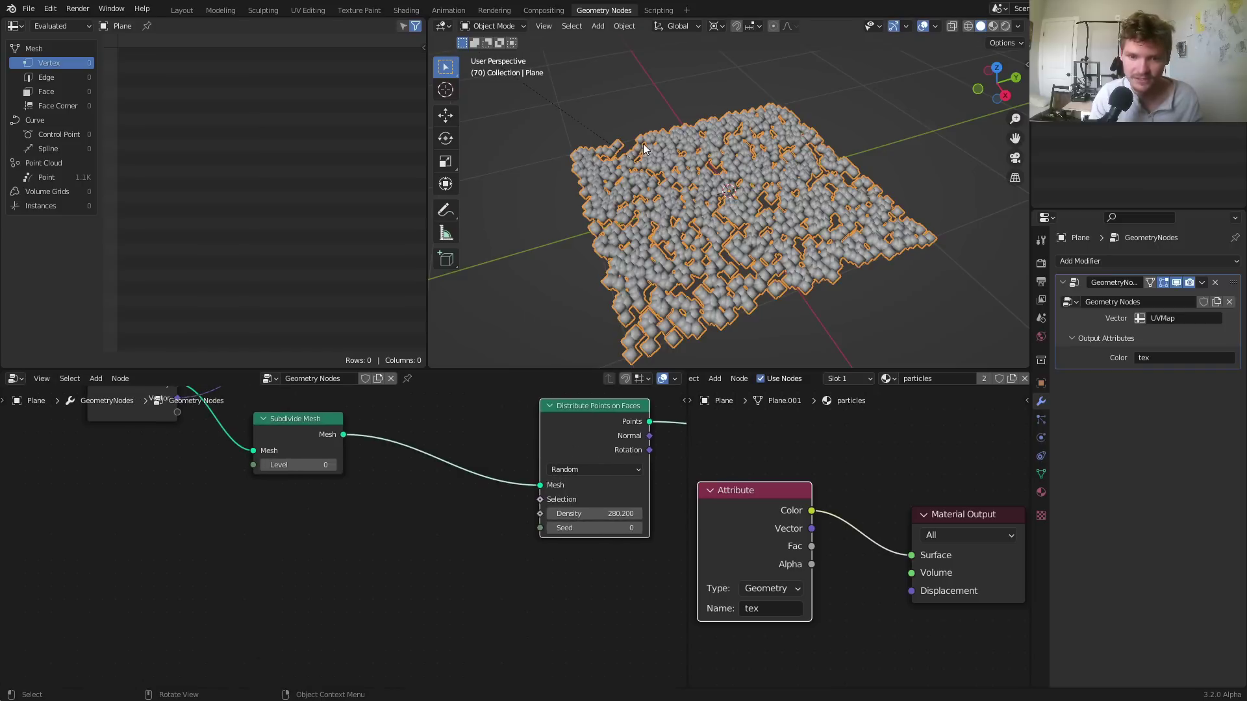
mouse_move(594, 514)
mouse_down()
mouse_move(569, 513)
mouse_move(618, 514)
mouse_up()
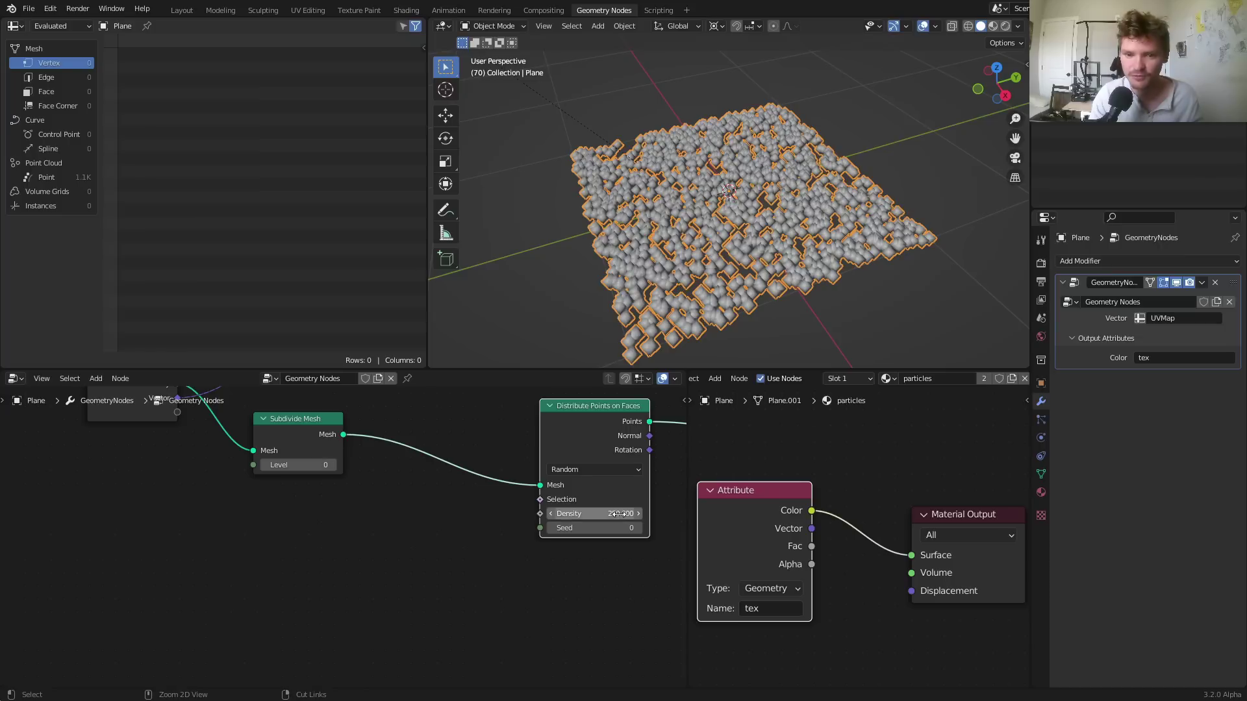
Add a Position node below and to the left of the Subdivide Mesh node
key(shift+a)
click(305, 437)
text(po)
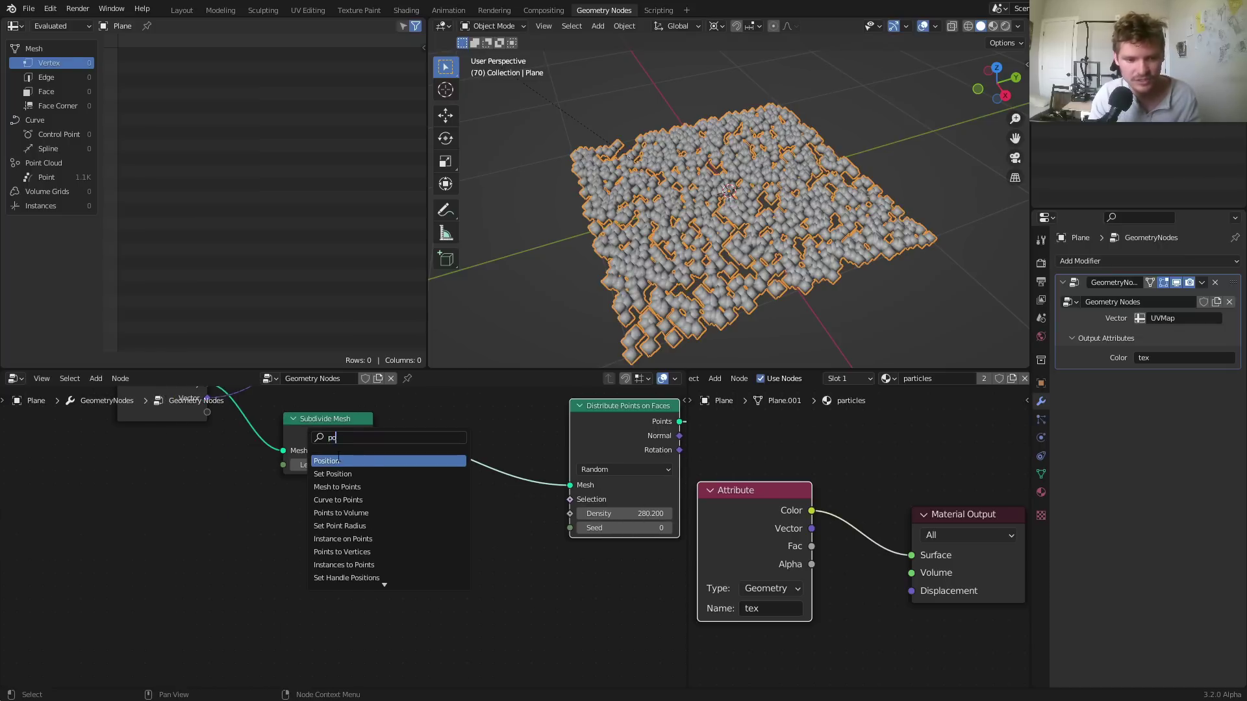
key(Return)
click(225, 571)
scroll(339, 543, up, 2)
Add a Vector Math node beside Position, link Position into its Vector input, and set its operation to Length
key(shift+a)
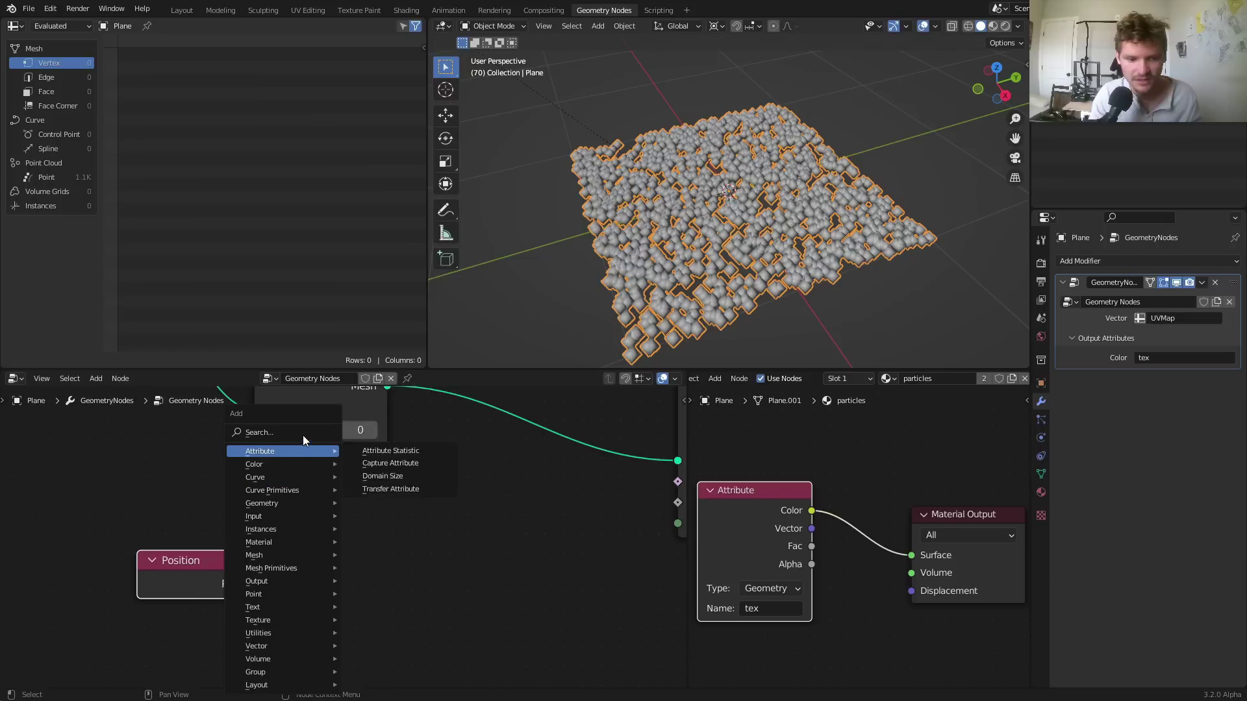
click(302, 435)
text(vec)
click(341, 470)
click(362, 514)
alt+right_drag(232, 581, 385, 522)
click(384, 541)
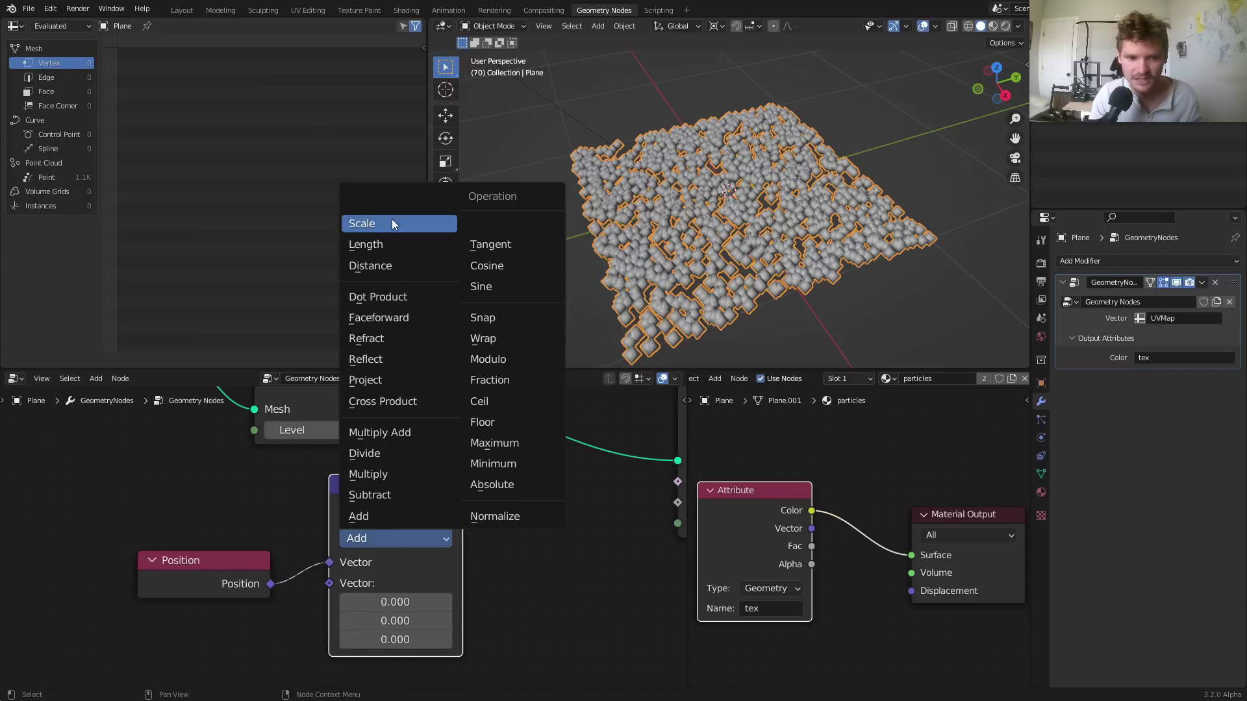
click(378, 245)
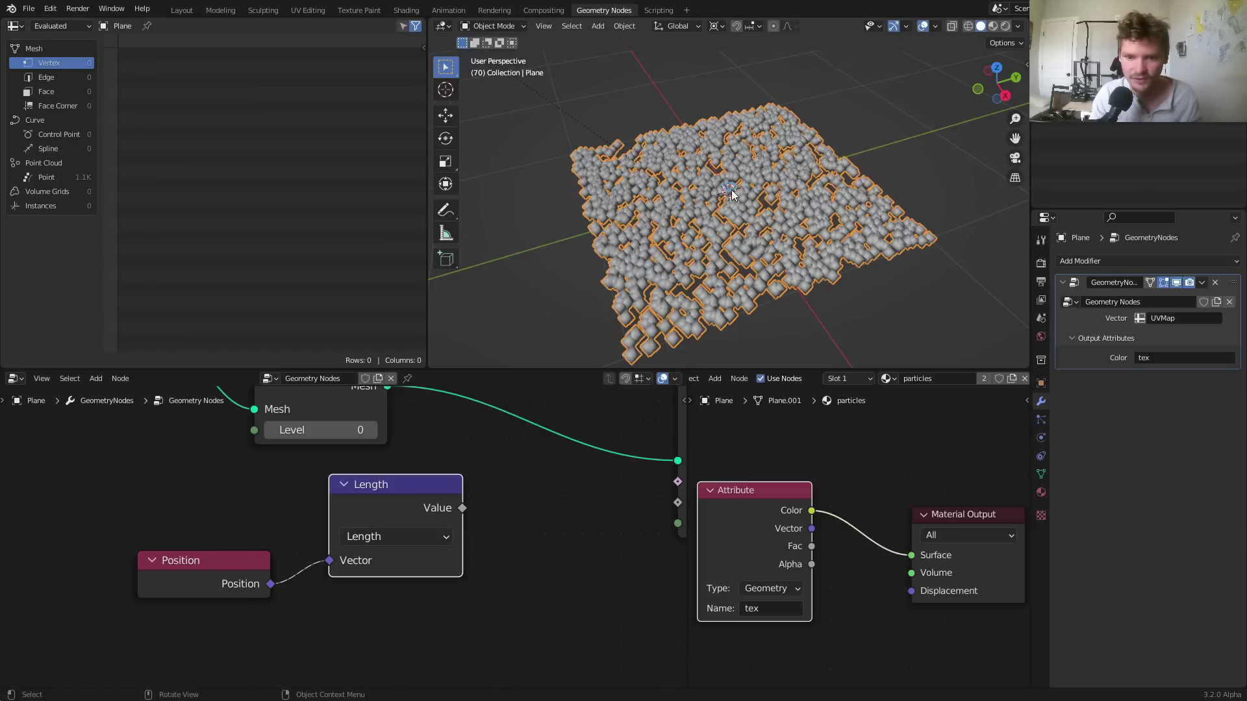
drag(729, 193, 757, 162)
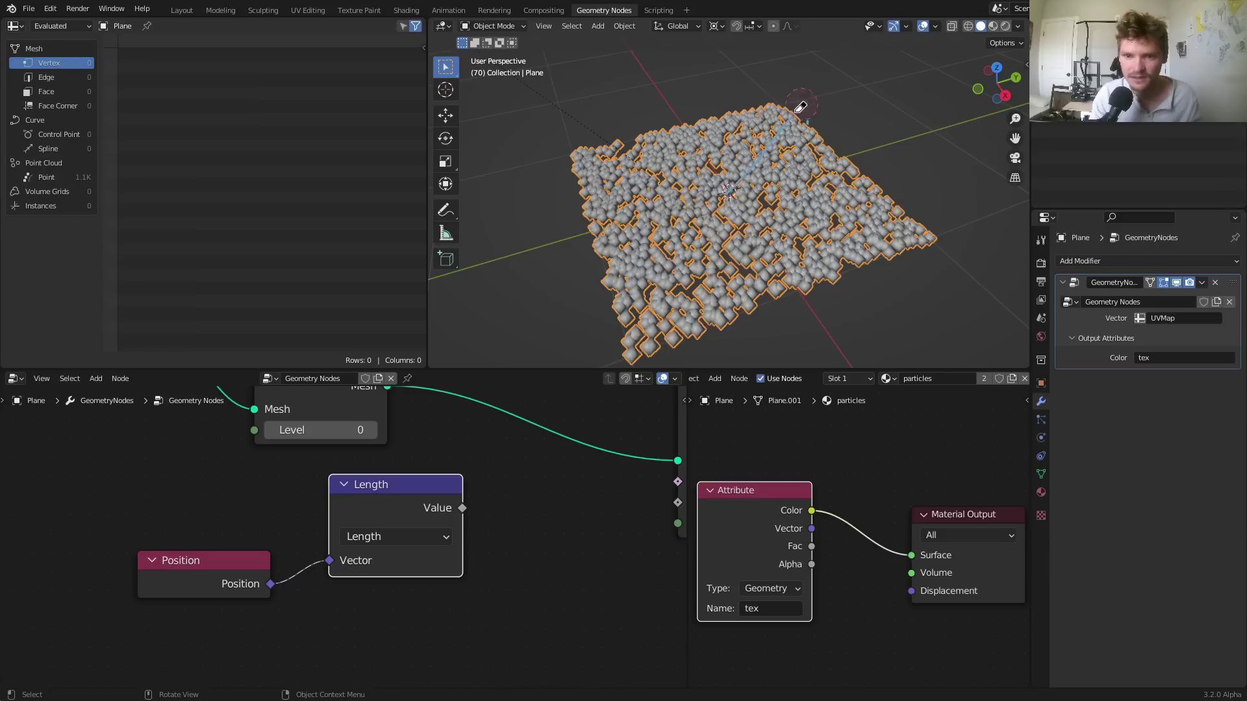
Add a Math node set to Less Than, fed by the Length value, and connect its output to the Distribute Points density
scroll(412, 484, down, 2)
key(shift+a)
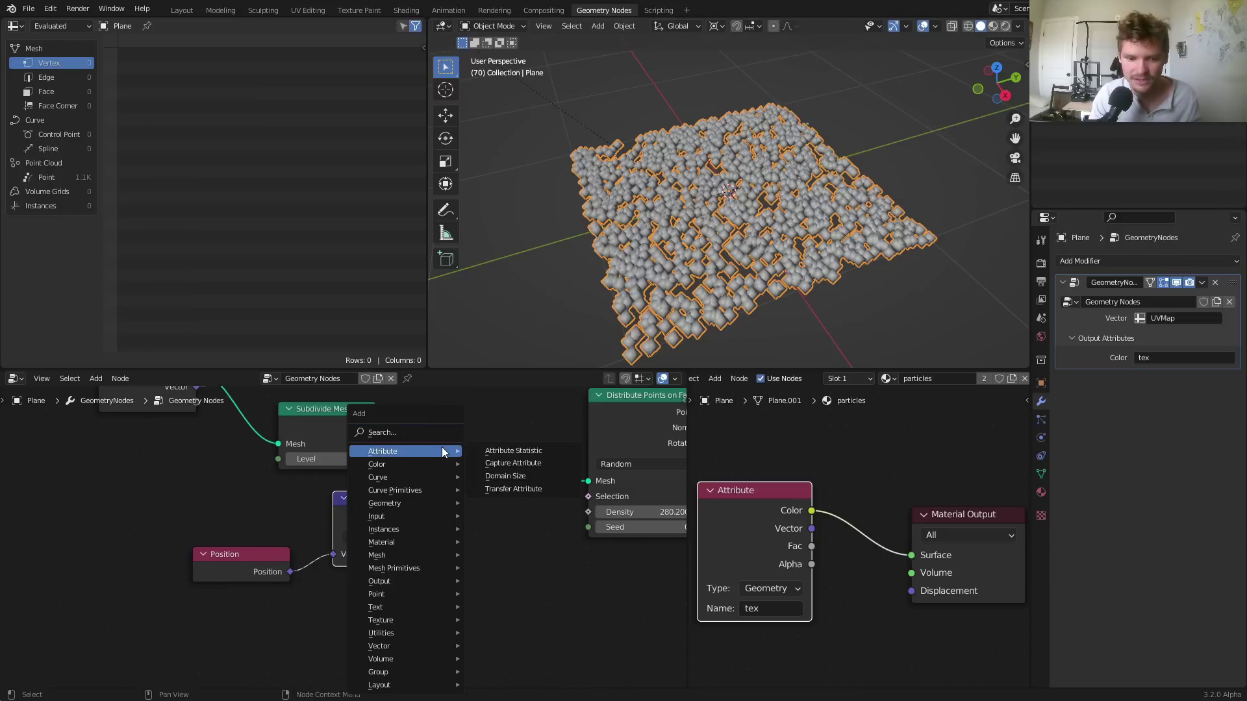
click(438, 431)
text(mat)
click(463, 455)
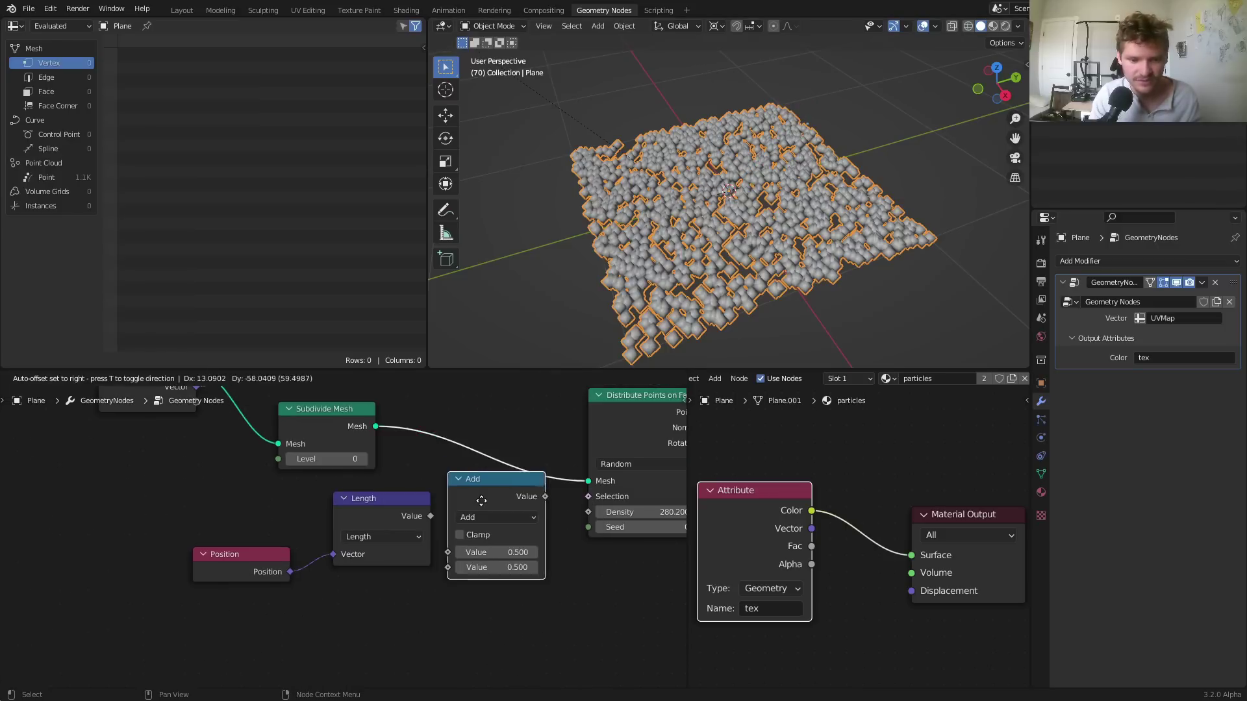
click(416, 529)
click(500, 540)
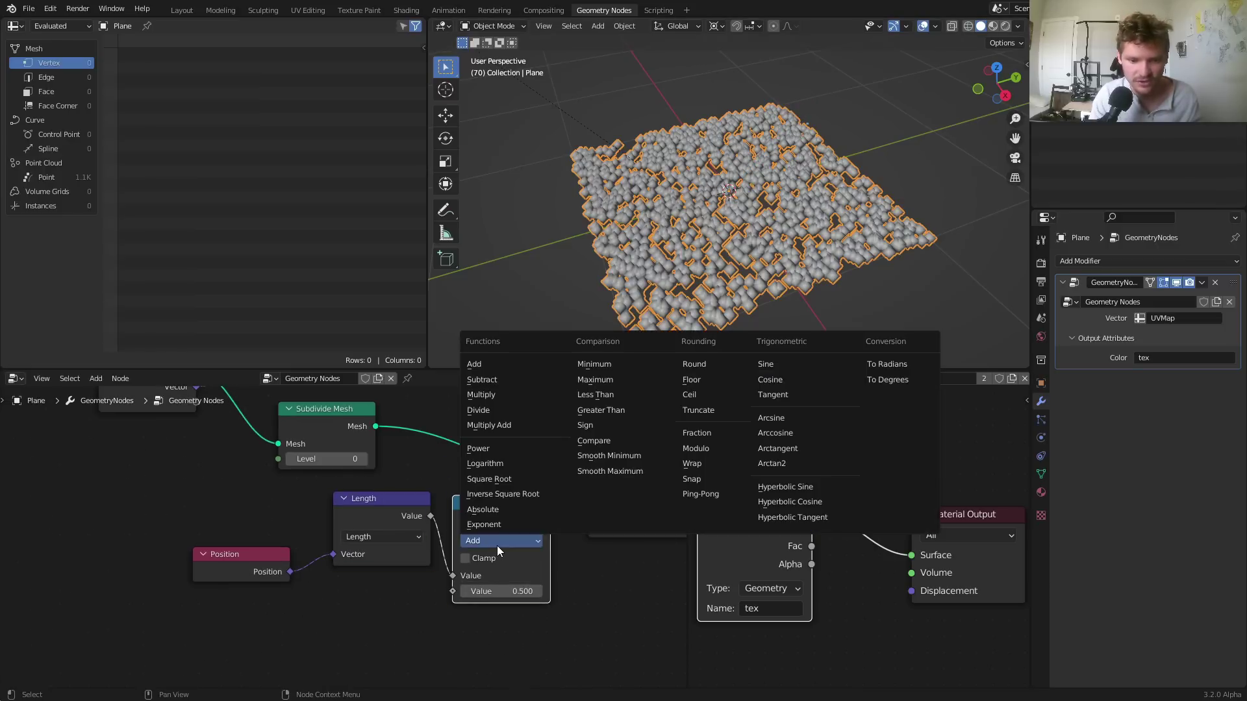
click(596, 395)
drag(236, 636, 589, 512)
scroll(485, 559, down, 1)
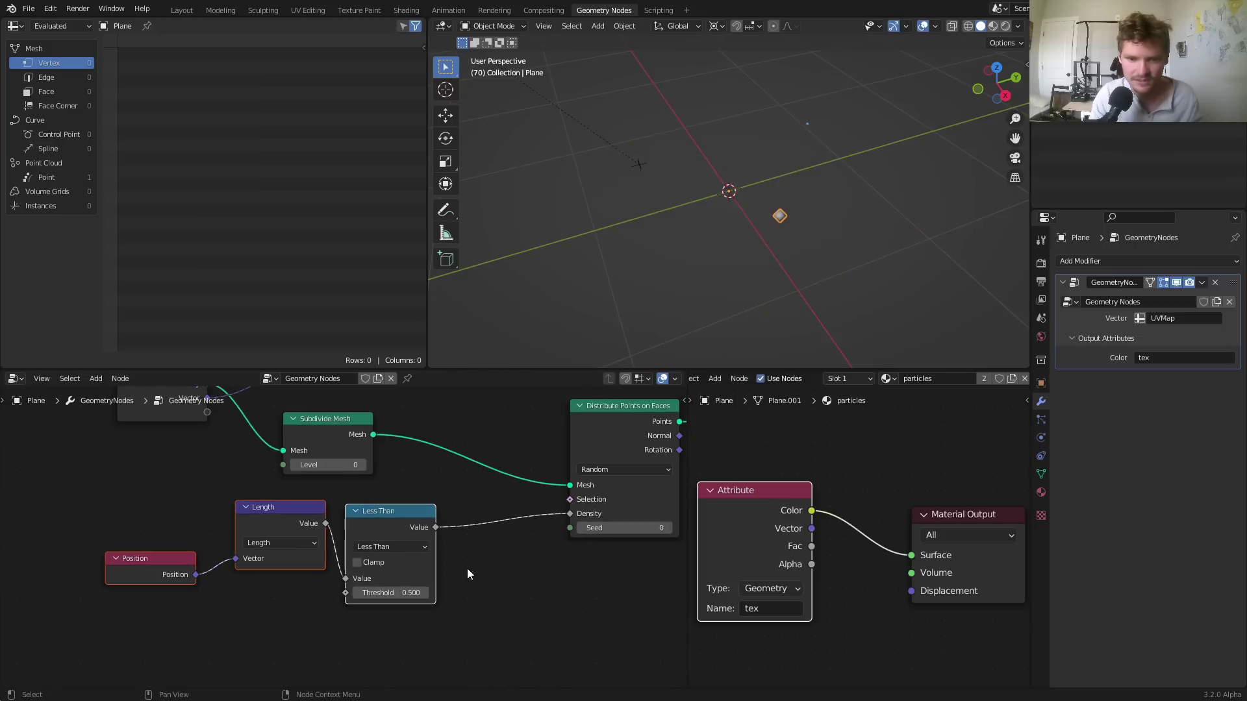
Shift the Position, Length and Less Than nodes left, and insert a duplicated Math node before Density, set to Multiply by 100
drag(150, 575, 30, 607)
click(302, 559)
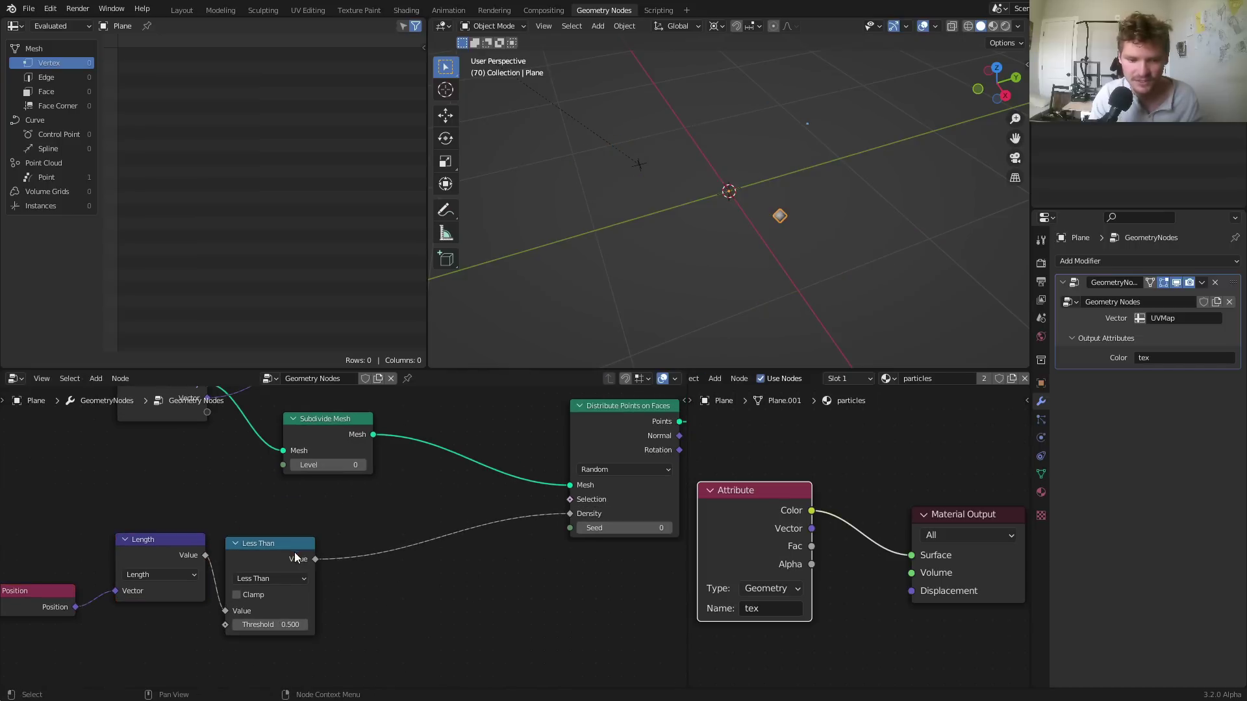
key(shift+d)
click(463, 539)
click(411, 567)
click(397, 430)
click(399, 614)
text(100)
key(Return)
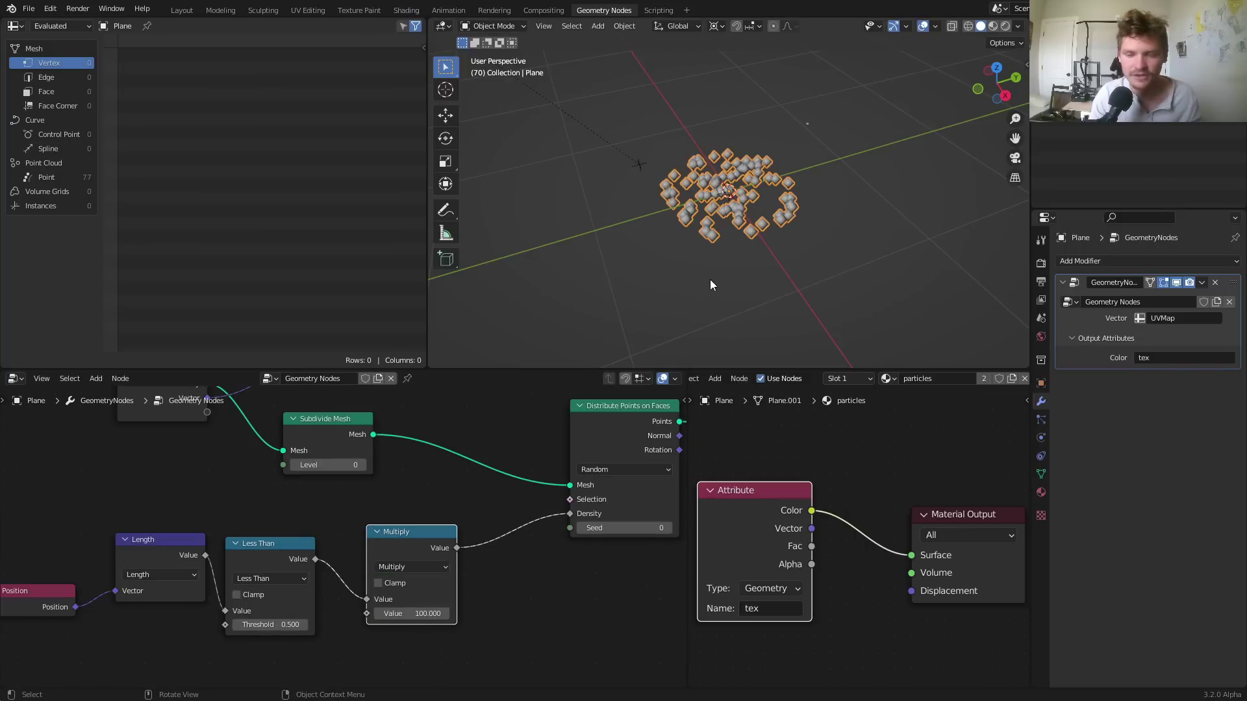
Set the Multiply node's value to 1000 and the Less Than threshold to 0.970
click(404, 617)
text(10)
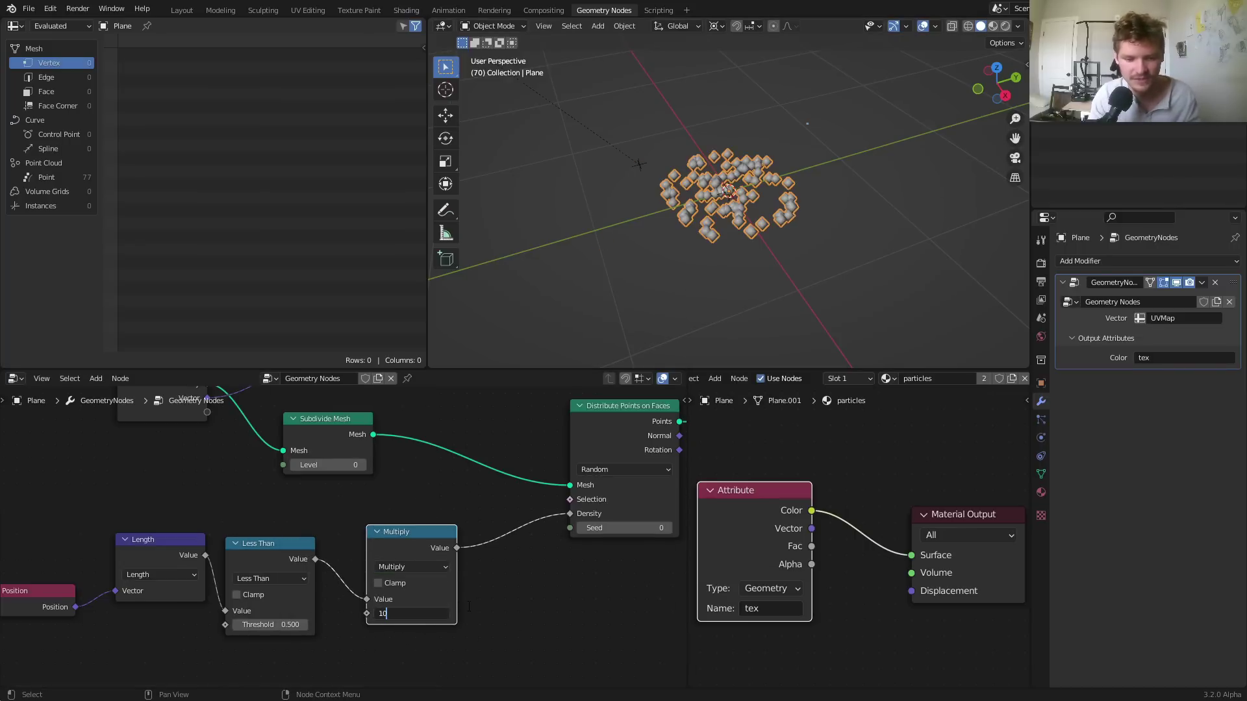
text(00)
key(Return)
drag(278, 625, 333, 625)
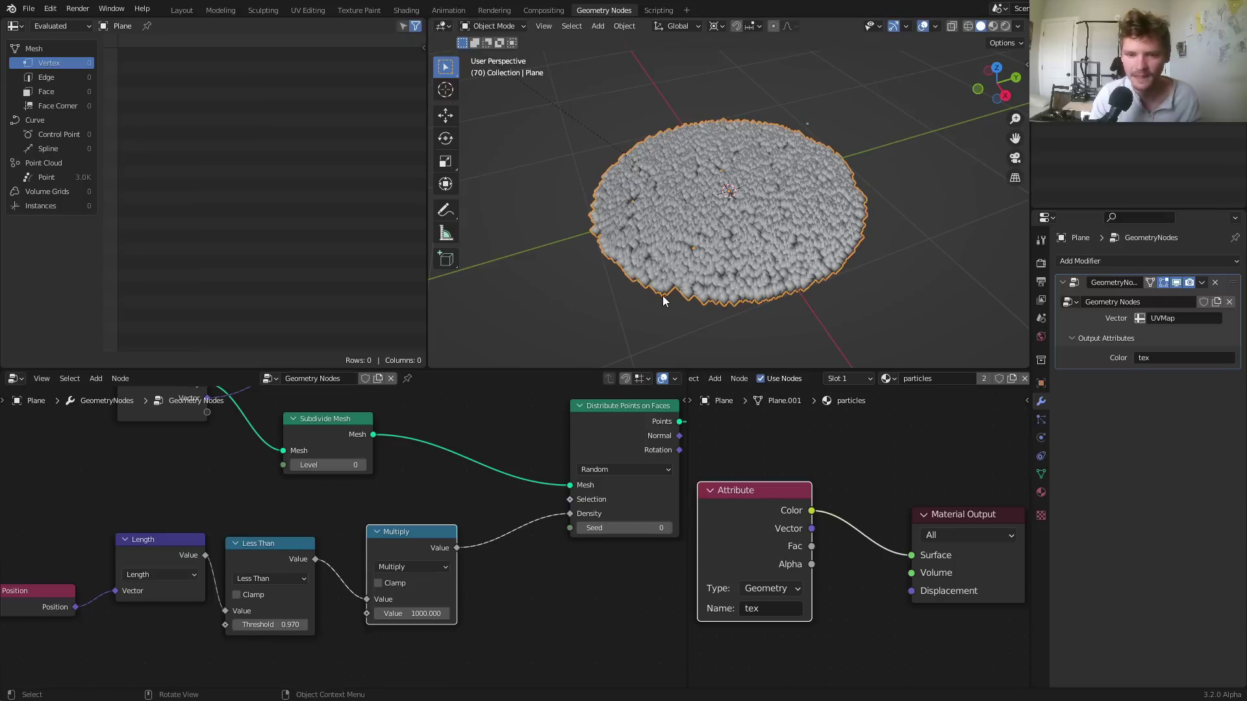
Move the Position node up so it lines up with the Length node
middle_drag(68, 591, 159, 555)
drag(158, 552, 156, 519)
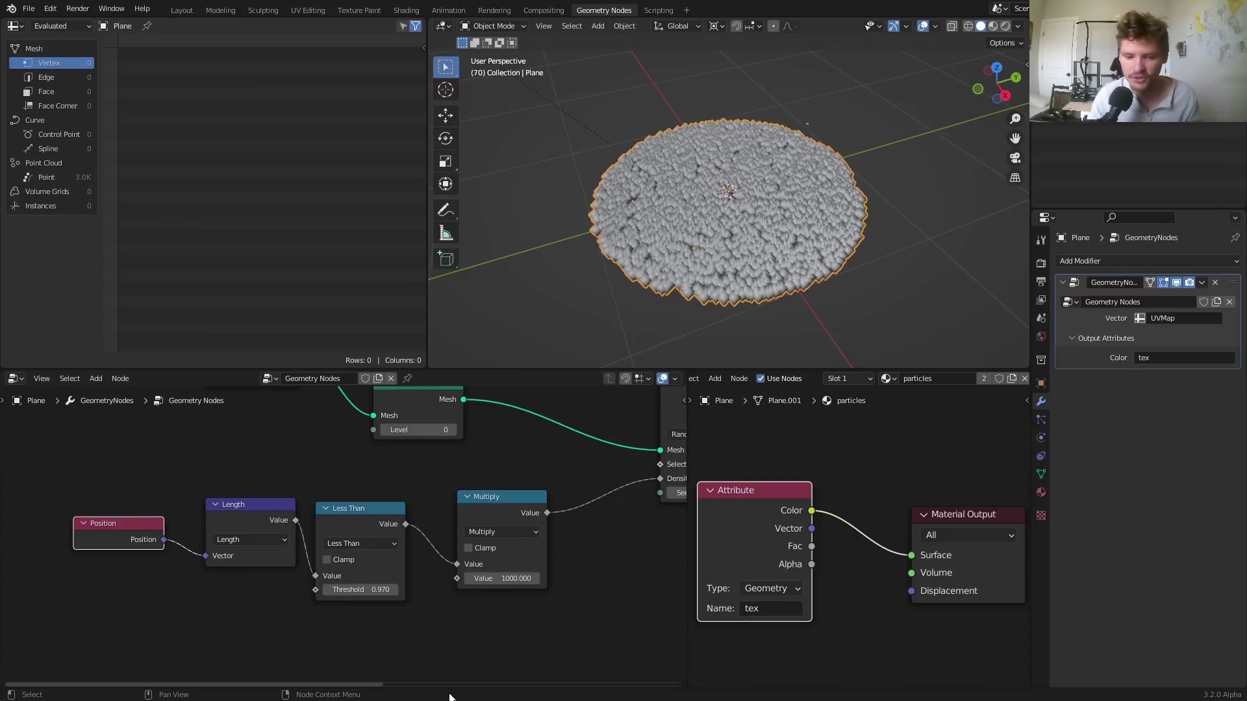
mouse_move(517, 579)
mouse_down()
mouse_move(487, 579)
mouse_move(512, 578)
mouse_up()
key(ctrl+z)
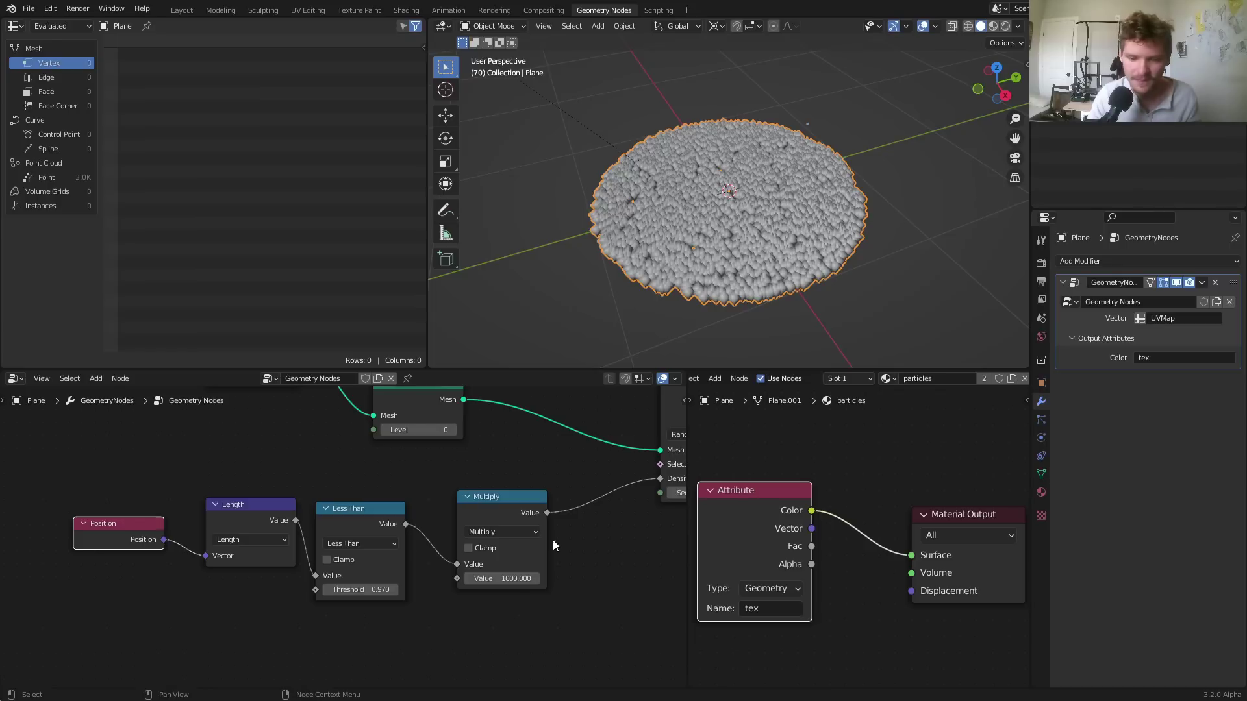
Inspect the circular point cloud's colours in rendered shading, and return the viewport to solid shading
scroll(587, 564, down, 6)
middle_drag(602, 489, 263, 554)
click(1006, 26)
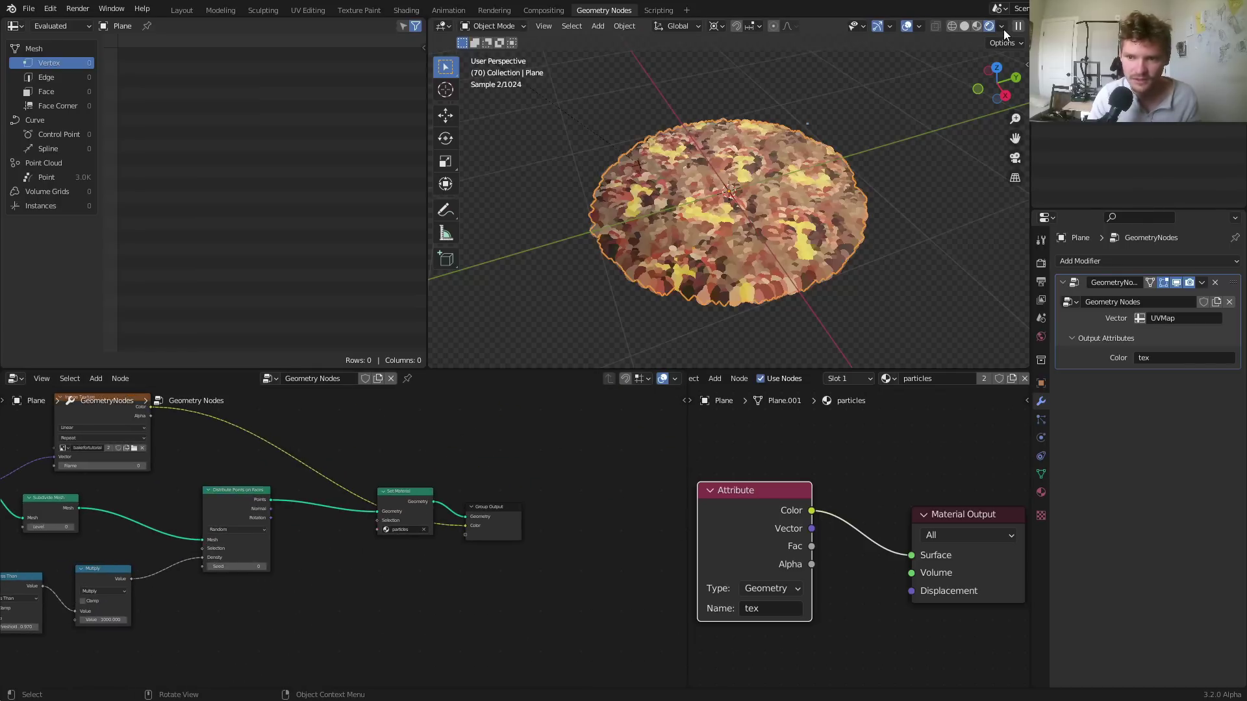
scroll(724, 216, up, 3)
middle_drag(724, 217, 714, 251)
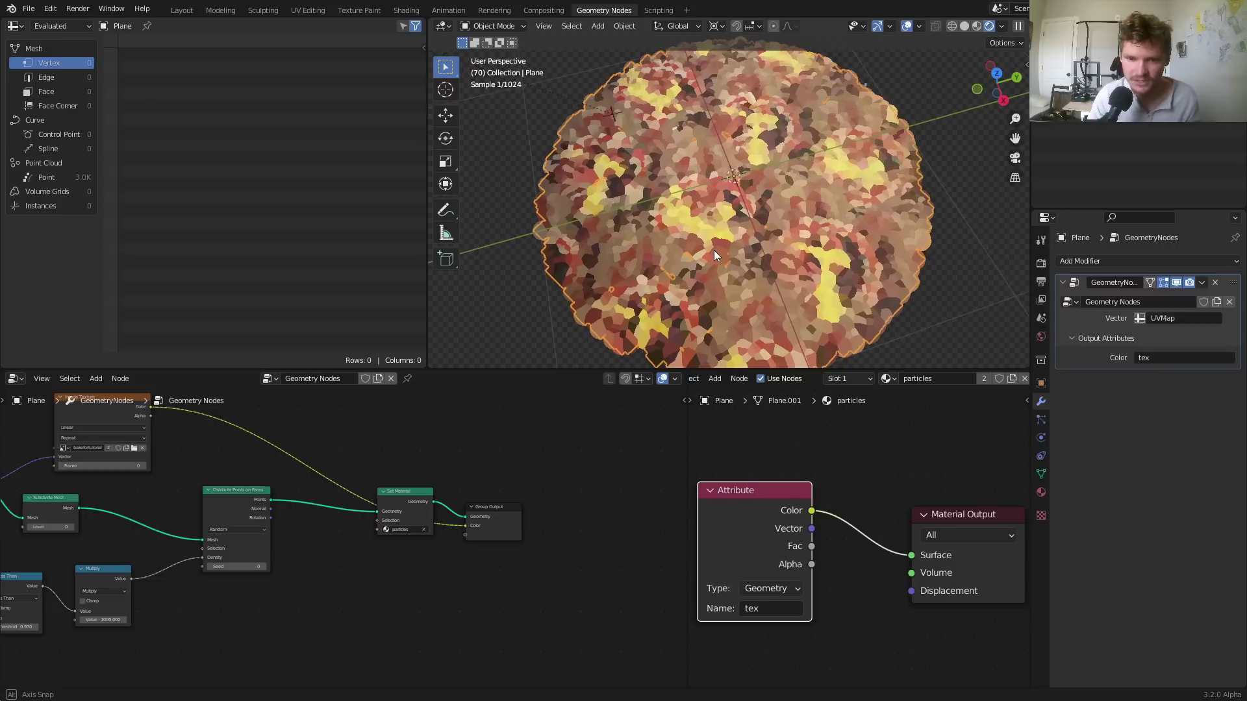
click(966, 26)
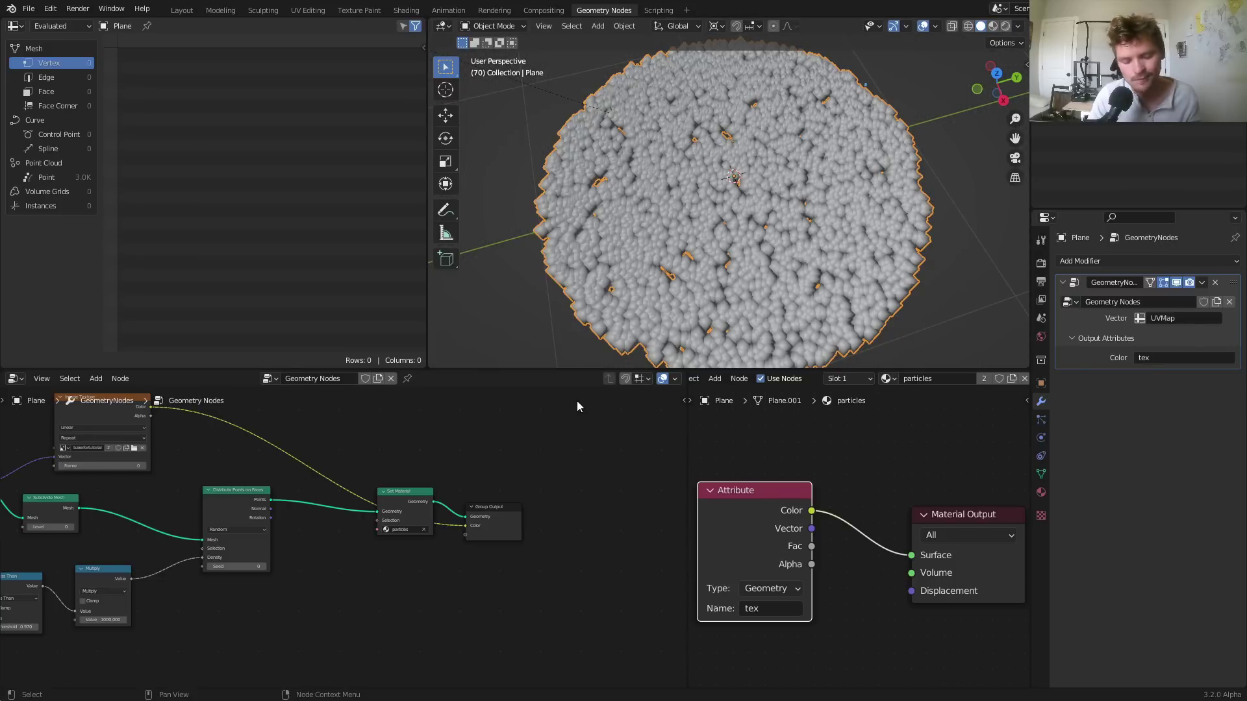
Move the Set Material and Group Output nodes right, and add an Instance on Points node after Distribute Points on Faces
drag(563, 587, 342, 455)
key(g)
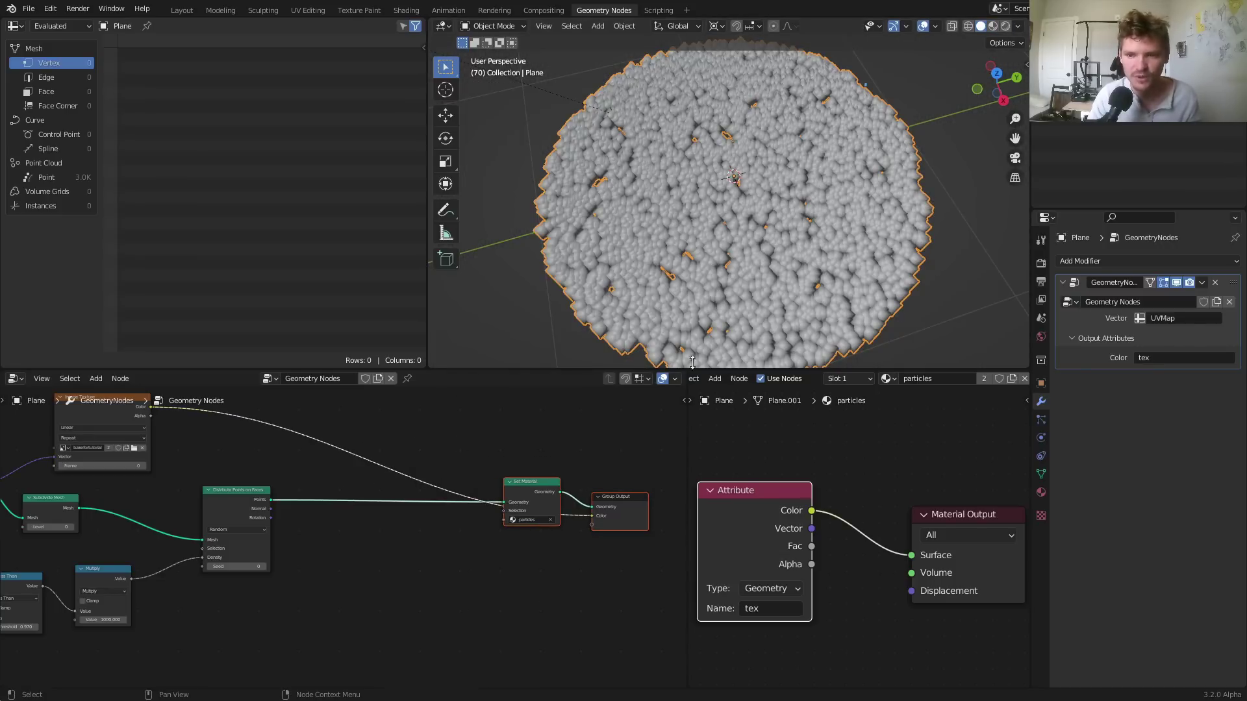
scroll(272, 519, up, 2)
key(shift+a)
click(329, 429)
text(instance on)
key(Return)
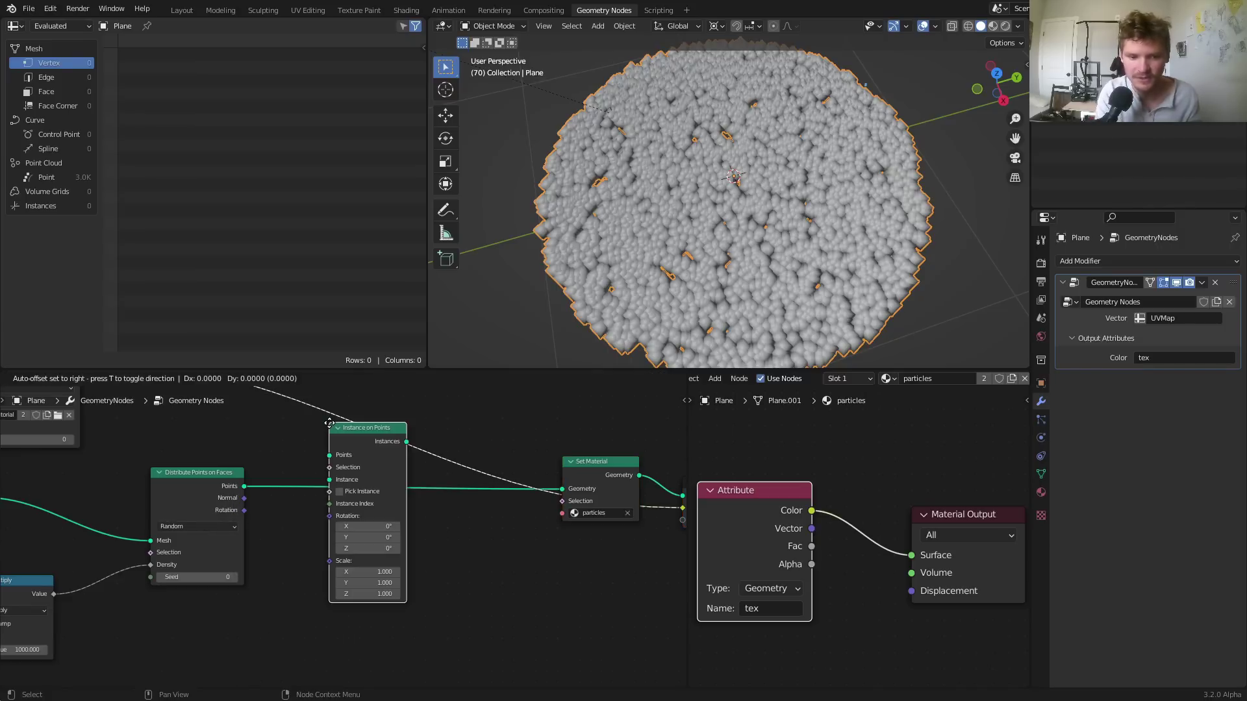
click(330, 424)
Add a Grid mesh node and connect its Mesh output to the Instance input of Instance on Points
scroll(374, 429, up, 2)
key(shift+a)
click(372, 426)
text(grid)
key(Return)
click(328, 596)
drag(376, 619, 453, 511)
middle_drag(381, 562, 414, 502)
scroll(598, 296, down, 4)
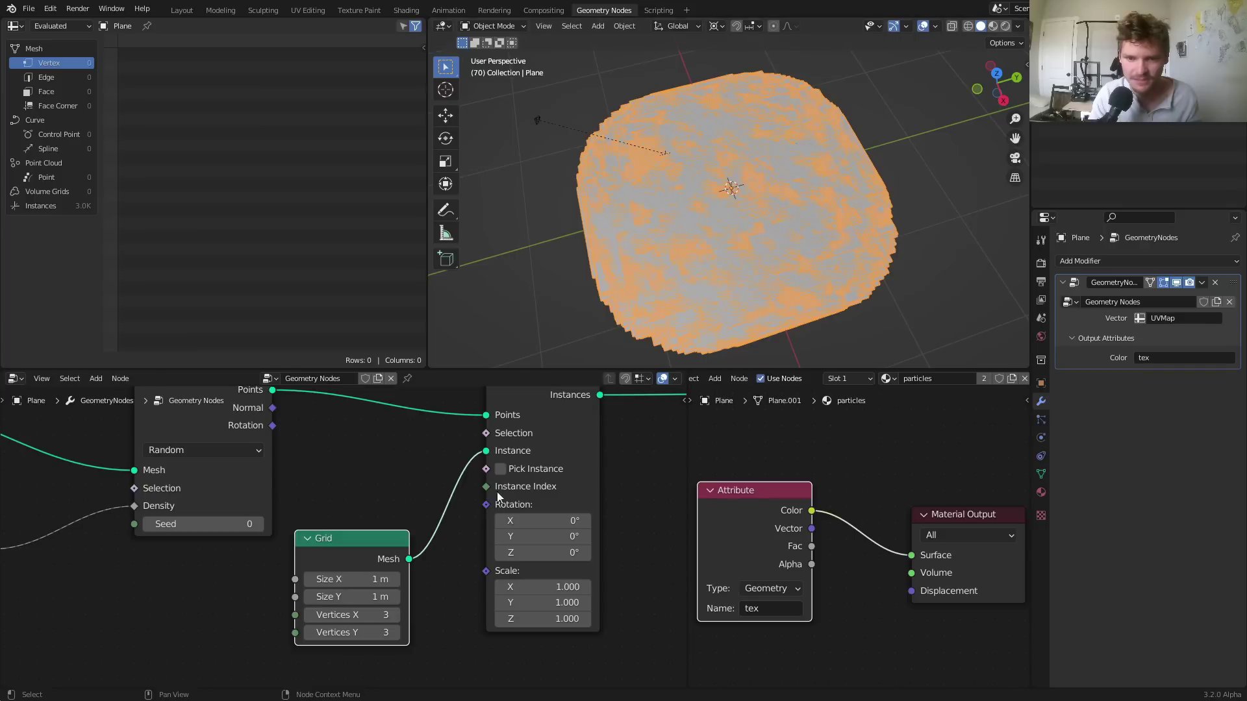
Add a Value node beside the Grid node and connect it to both Size X and Size Y
middle_drag(517, 466, 562, 416)
scroll(312, 508, up, 2)
key(shift+a)
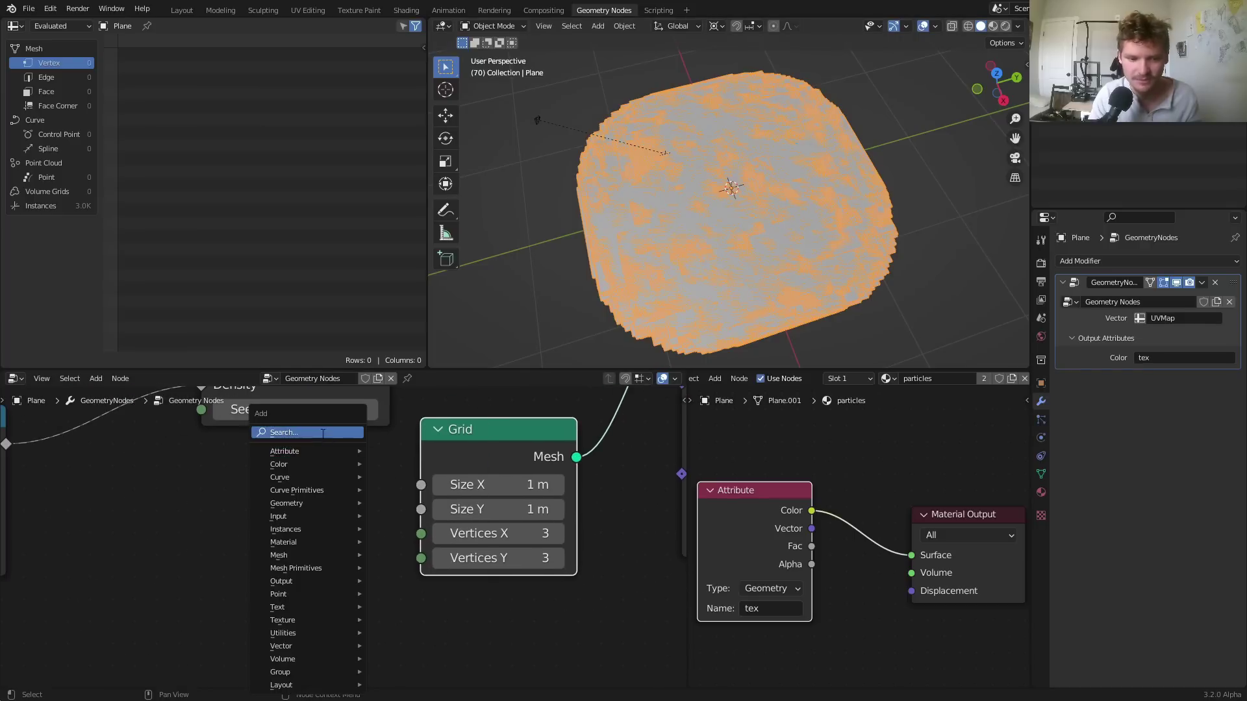
click(321, 434)
text(va)
key(Return)
drag(363, 523, 422, 510)
Set the Grid's Vertices X and Vertices Y to 2 and the Value node to 0.030
drag(548, 534, 554, 572)
text(2)
key(Return)
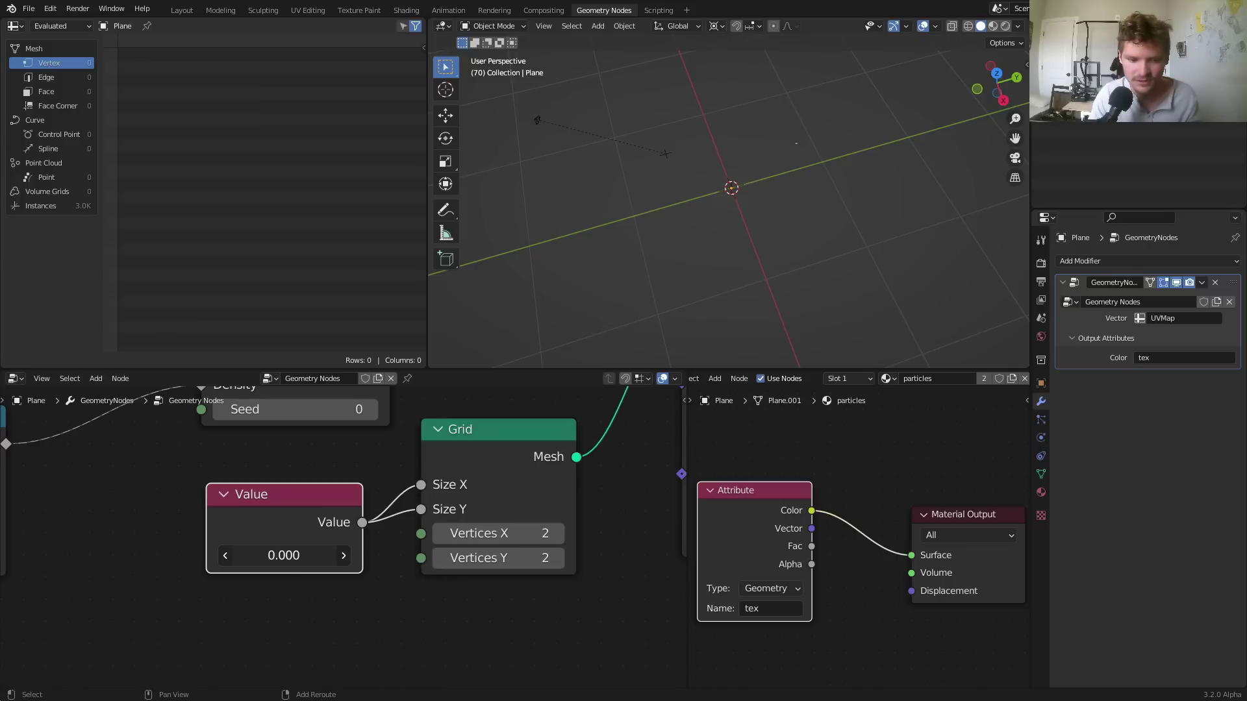
drag(284, 555, 311, 556)
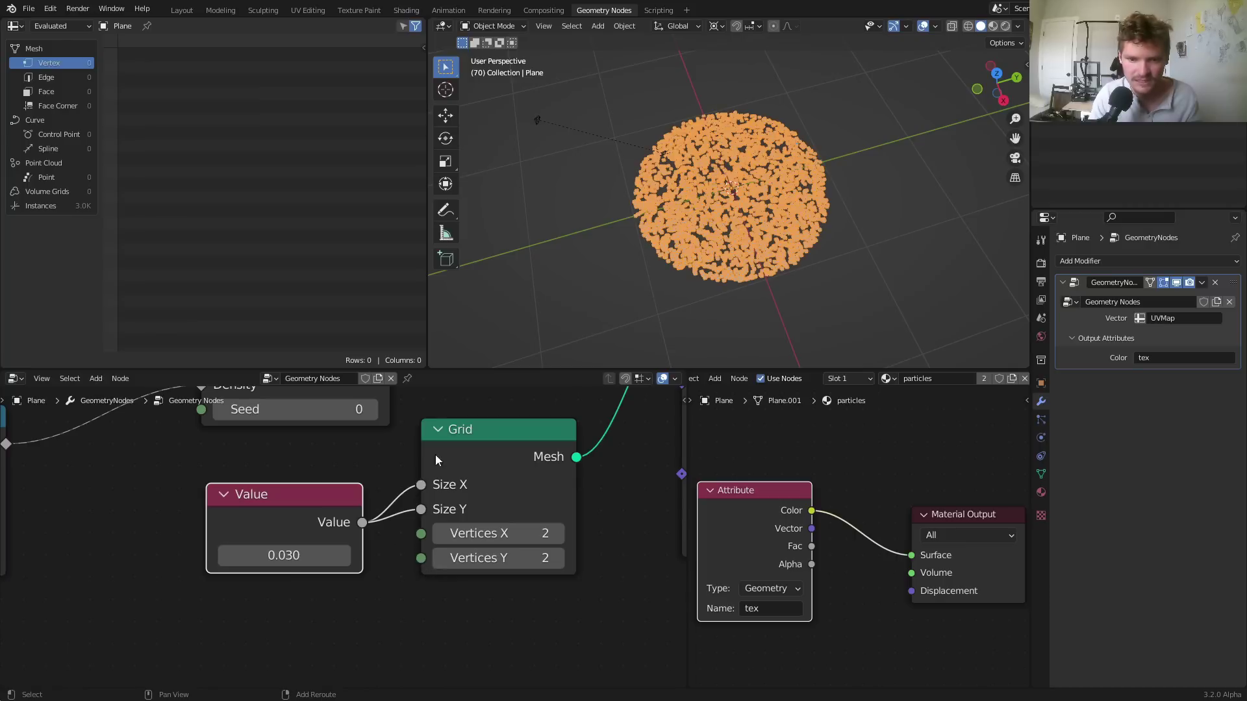
Switch the viewport to rendered shading and look closer at the grid instances
click(1005, 29)
scroll(693, 235, up, 3)
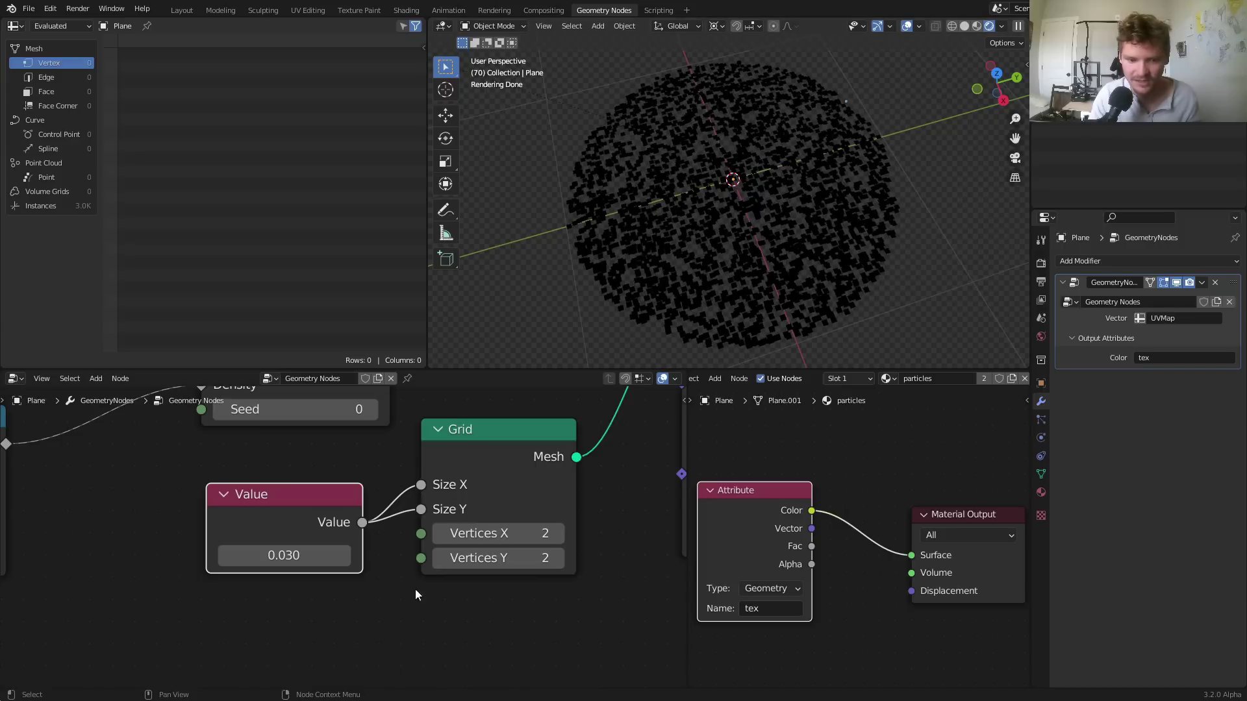
scroll(409, 539, down, 2)
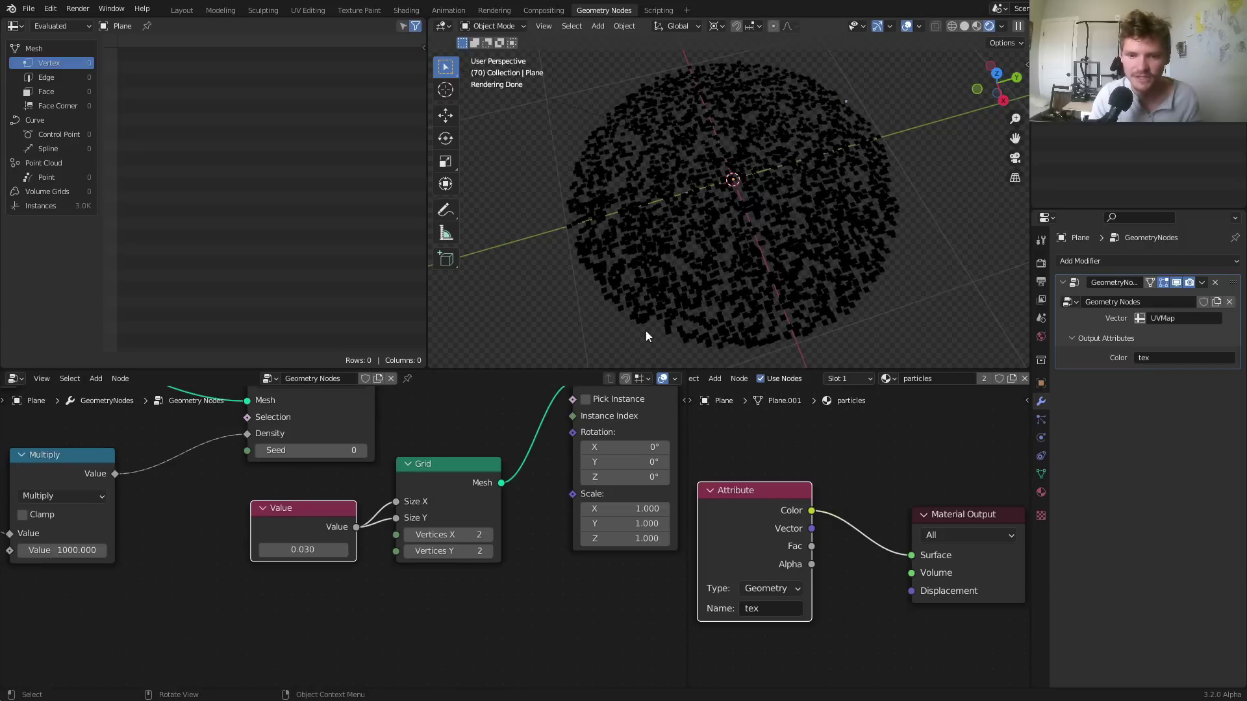
Try a grid size of 0.320 in the Value node, and undo it
drag(304, 551, 344, 551)
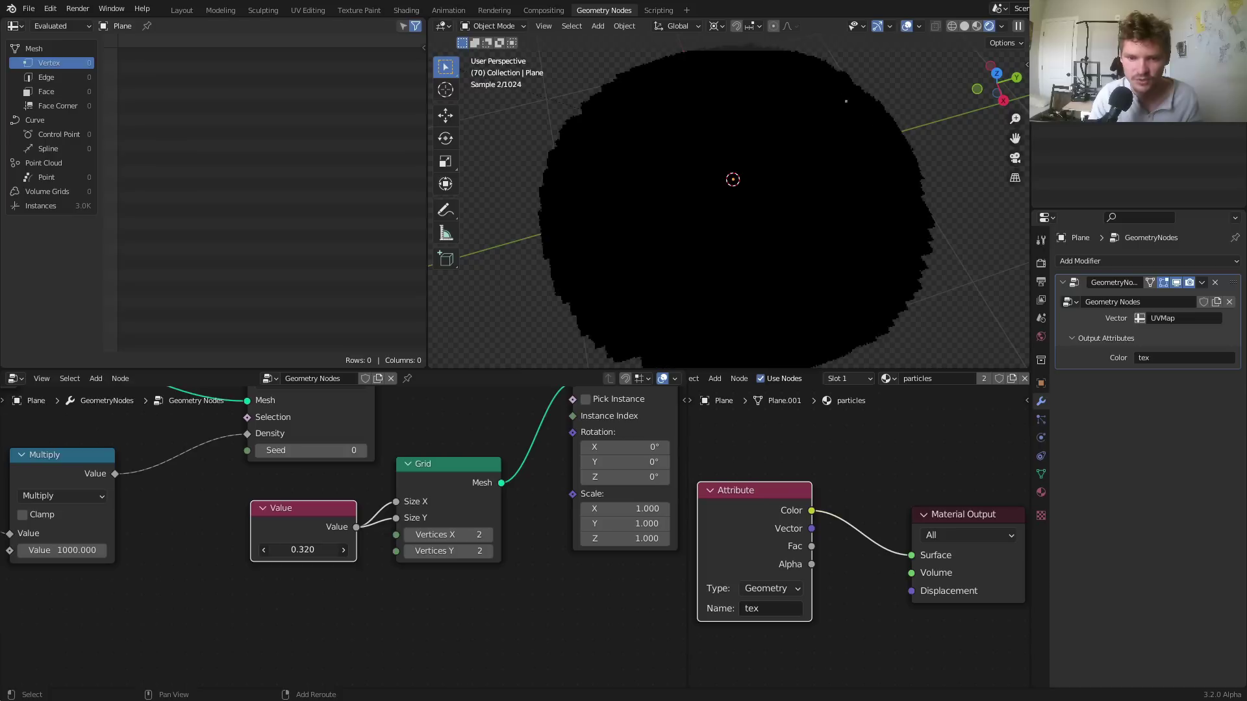
key(ctrl+z)
middle_drag(644, 275, 650, 218)
scroll(498, 513, down, 4)
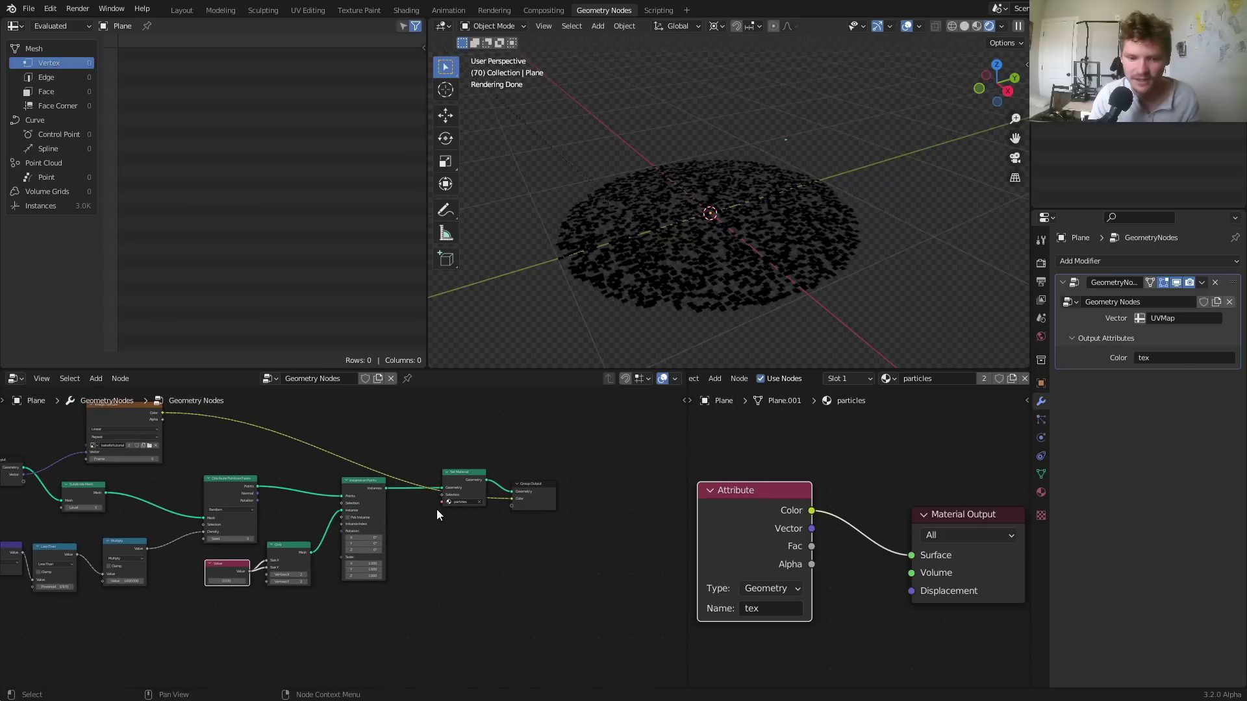
Add a Realize Instances node, leaving it unconnected below the Set Material node
scroll(449, 495, up, 5)
middle_drag(472, 439, 387, 492)
scroll(386, 488, up, 4)
key(shift+a)
click(369, 419)
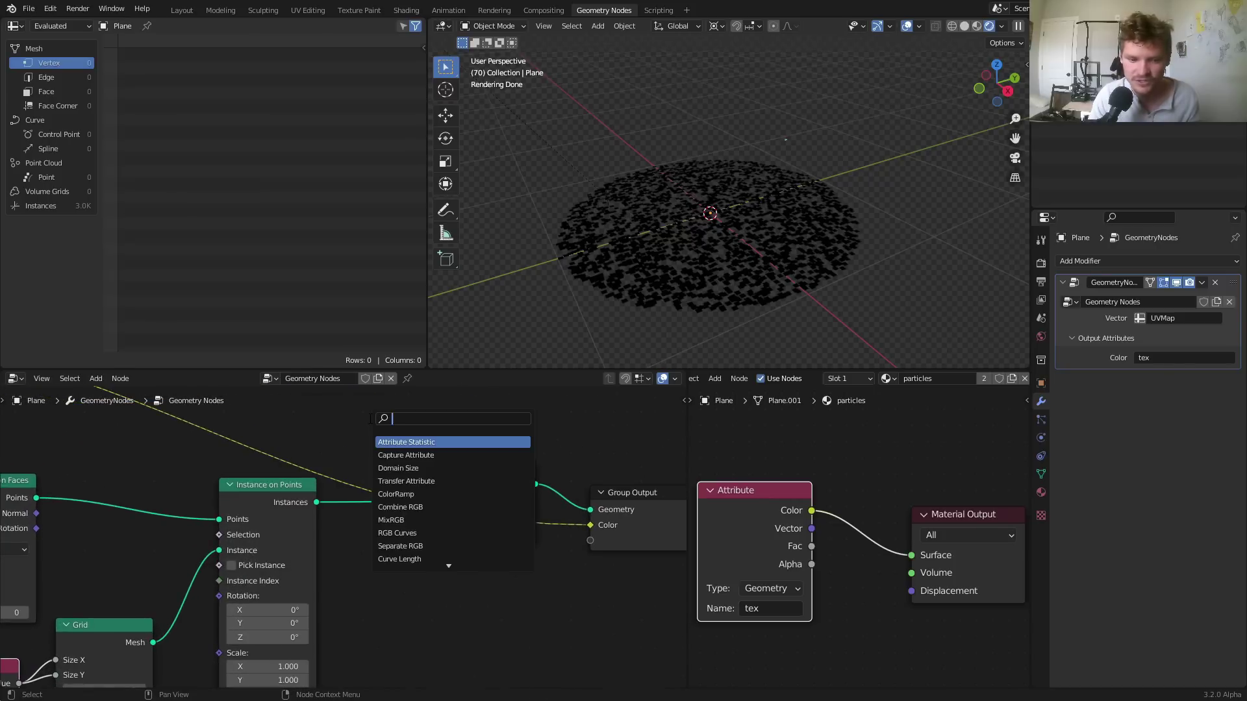
text(set material)
key(Return)
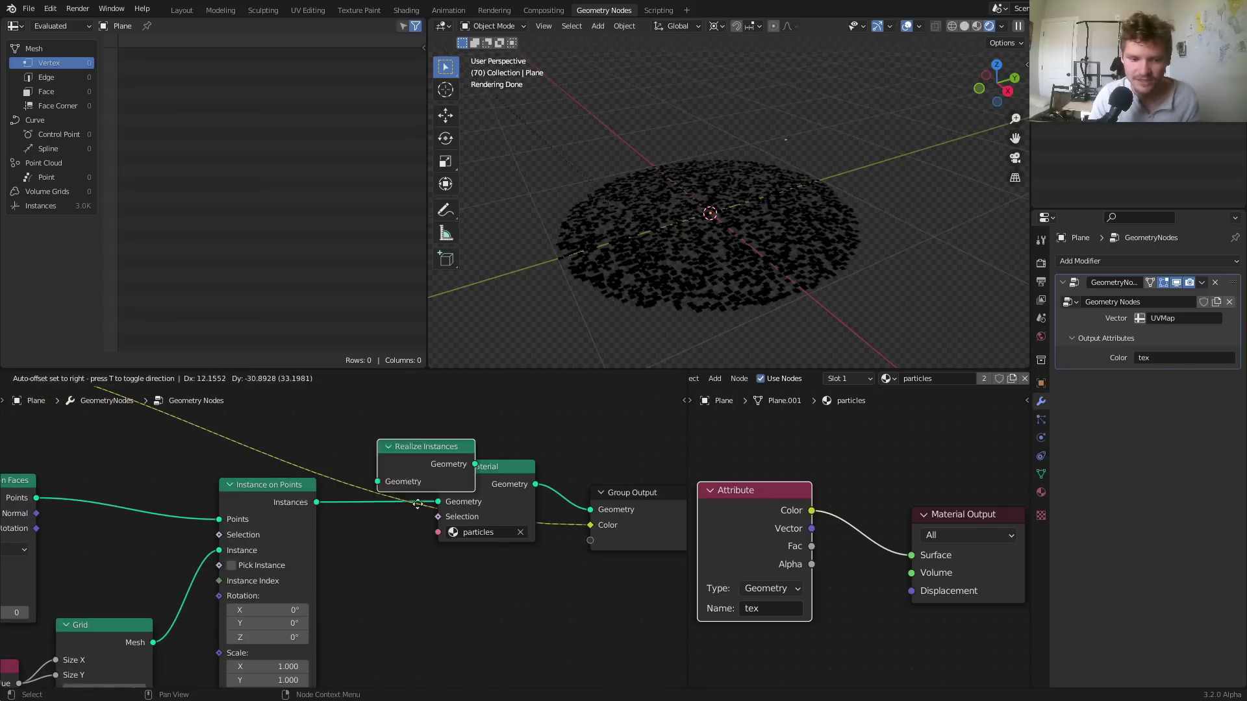
click(484, 500)
Preview the Instance on Points output, examine its instance data in the spreadsheet, and route the output through Set Material again
ctrl+shift+click(285, 489)
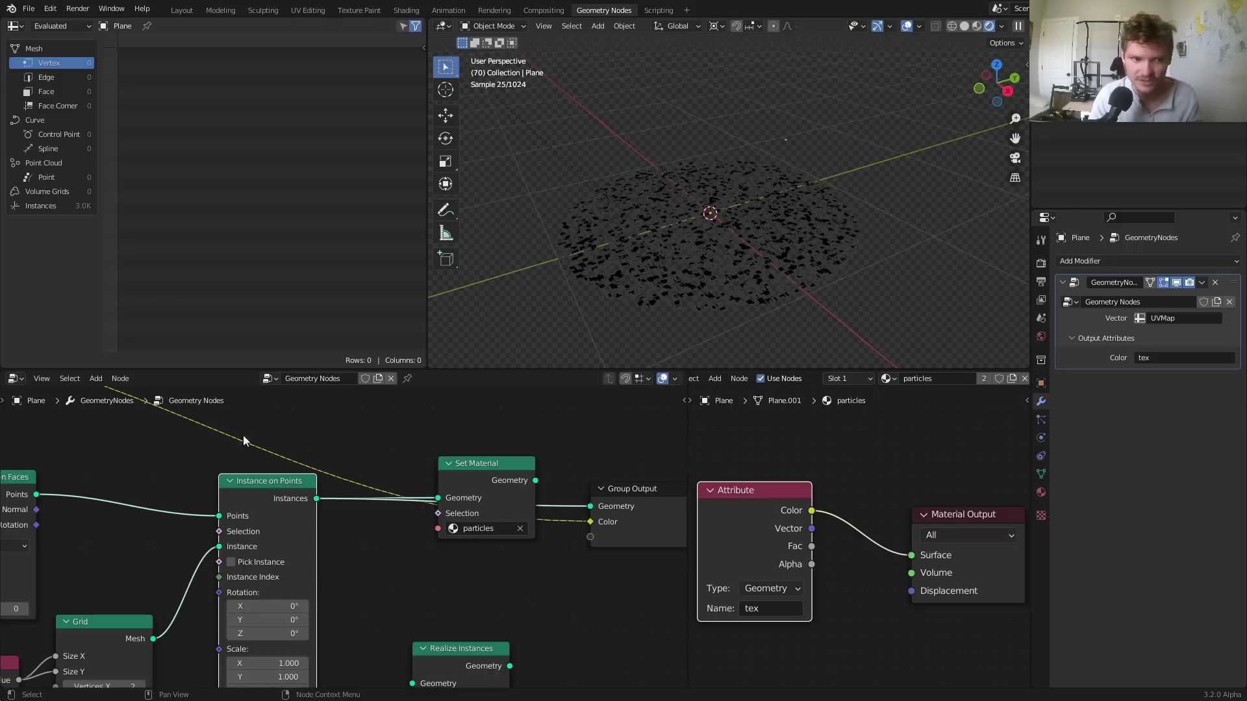
click(52, 206)
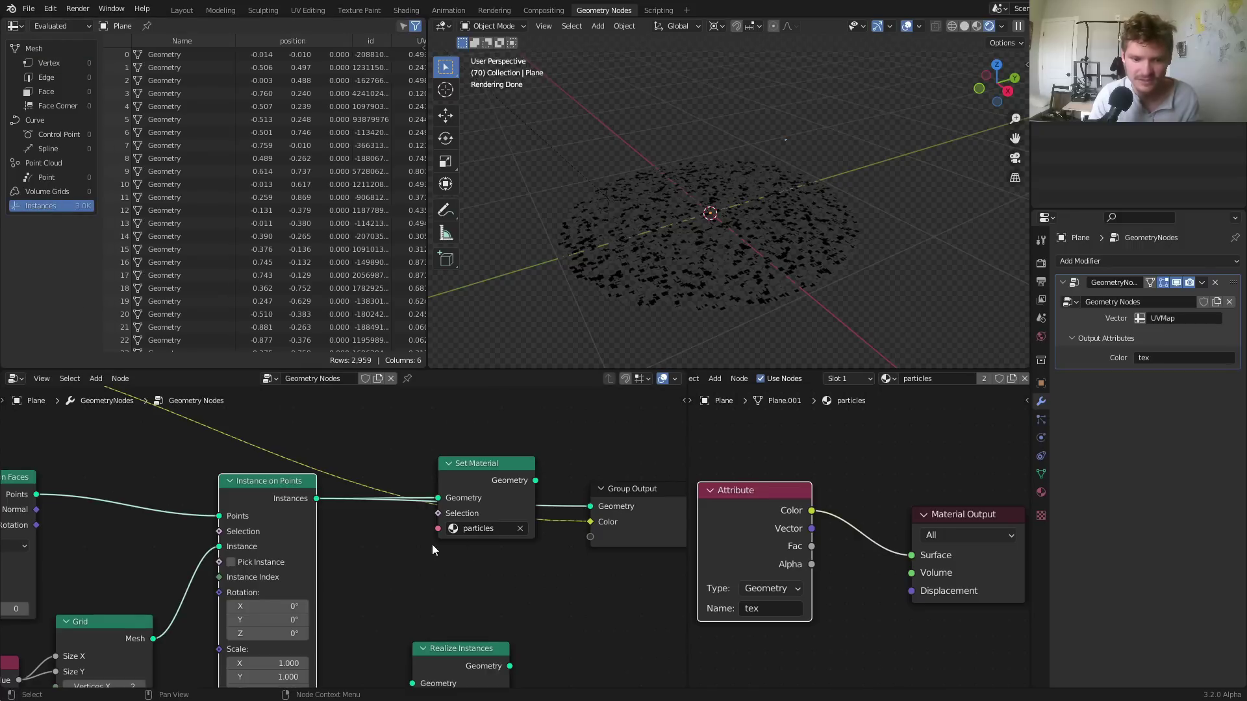
middle_drag(439, 544, 423, 481)
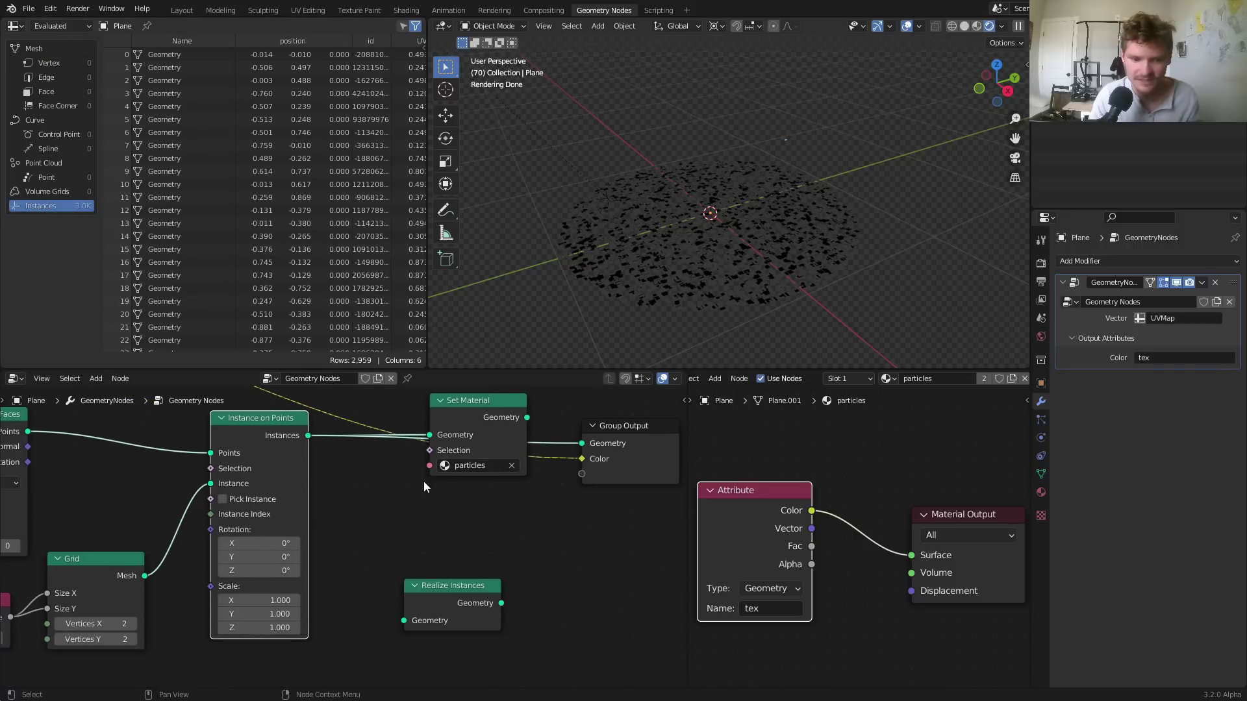
ctrl+shift+click(482, 406)
key(x)
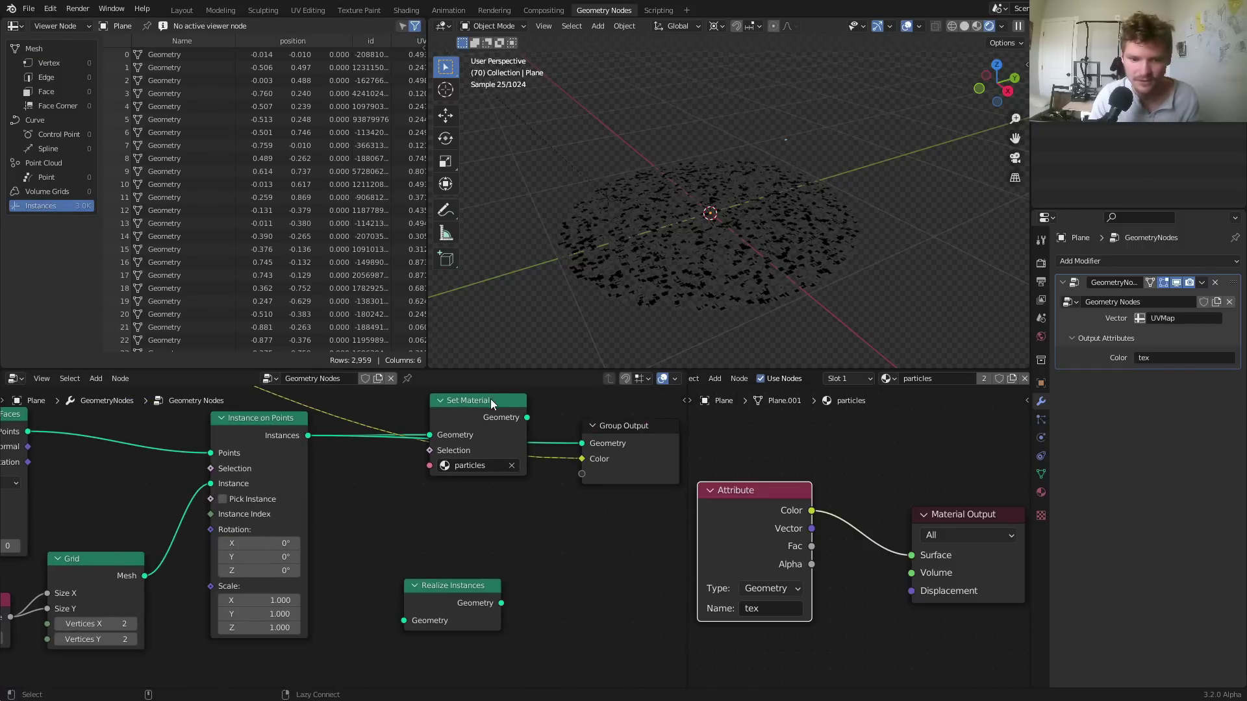
ctrl+shift+click(493, 399)
Insert the Realize Instances node into the link between Instance on Points and Set Material
drag(454, 595, 349, 435)
key(Escape)
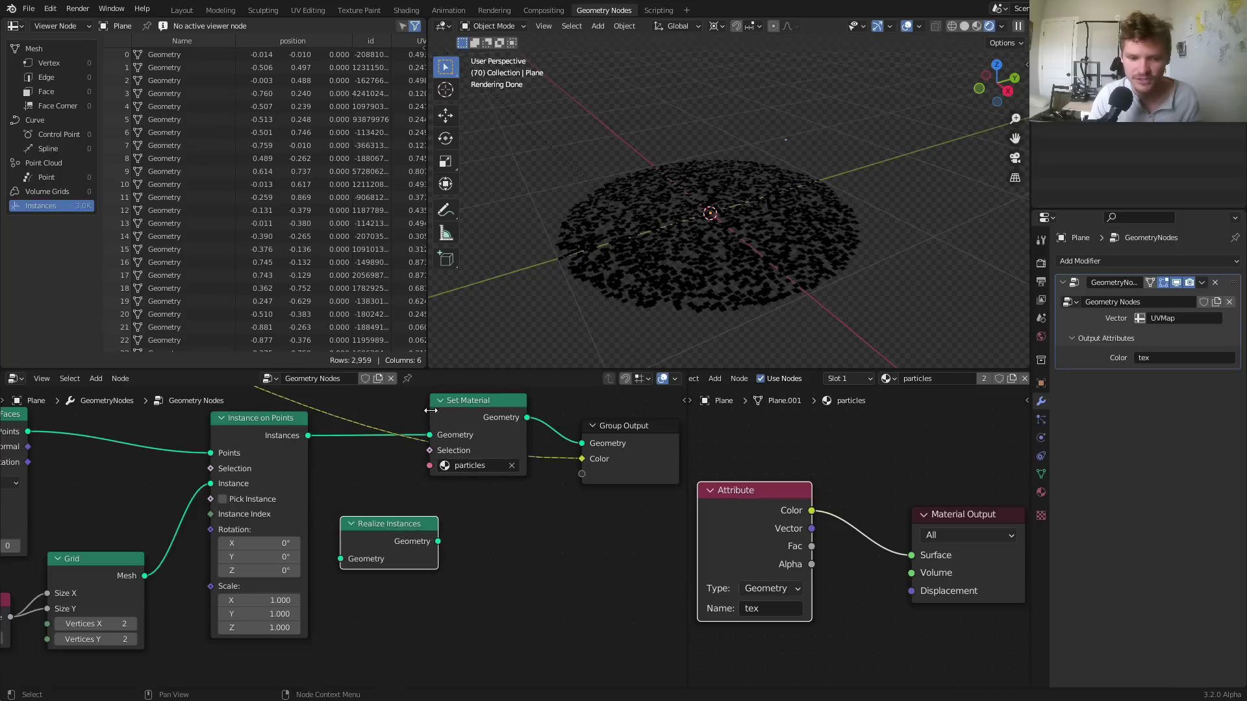
drag(395, 543, 349, 439)
middle_drag(726, 241, 723, 284)
scroll(156, 583, down, 3)
Raise the point density by setting the Multiply node's value to about 2598.7
middle_drag(156, 582, 428, 539)
middle_drag(314, 484, 309, 523)
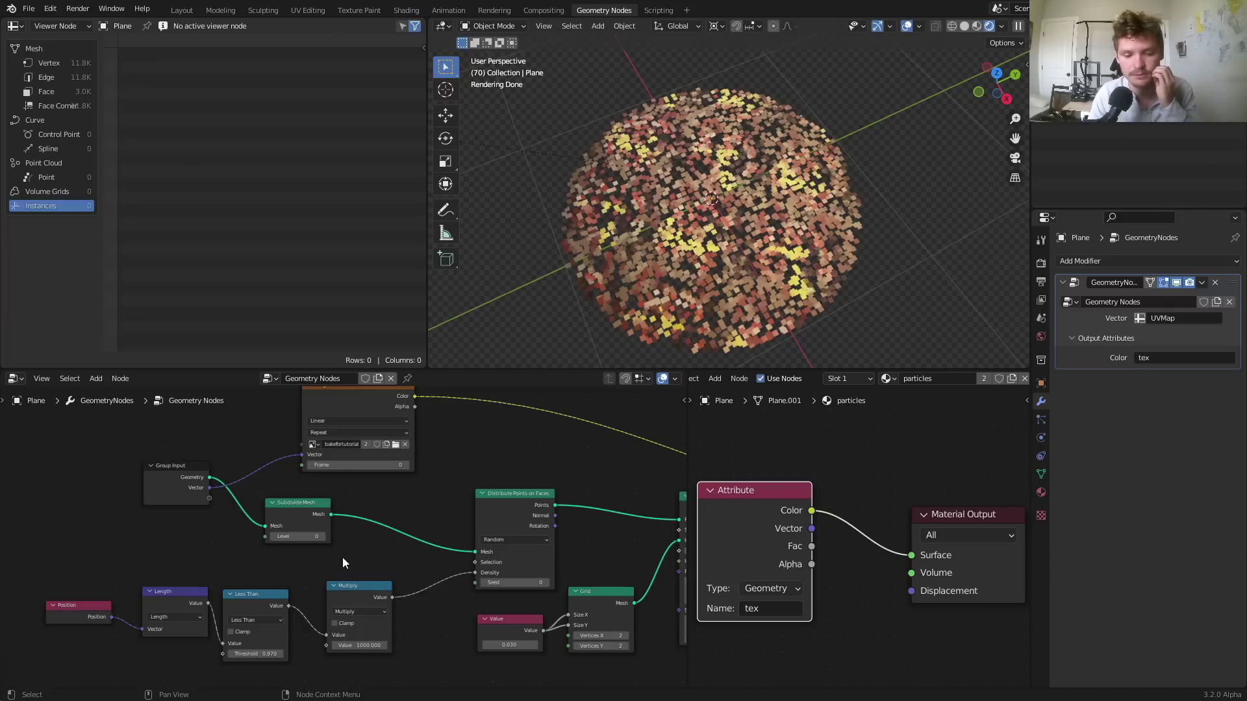
middle_drag(294, 619, 304, 571)
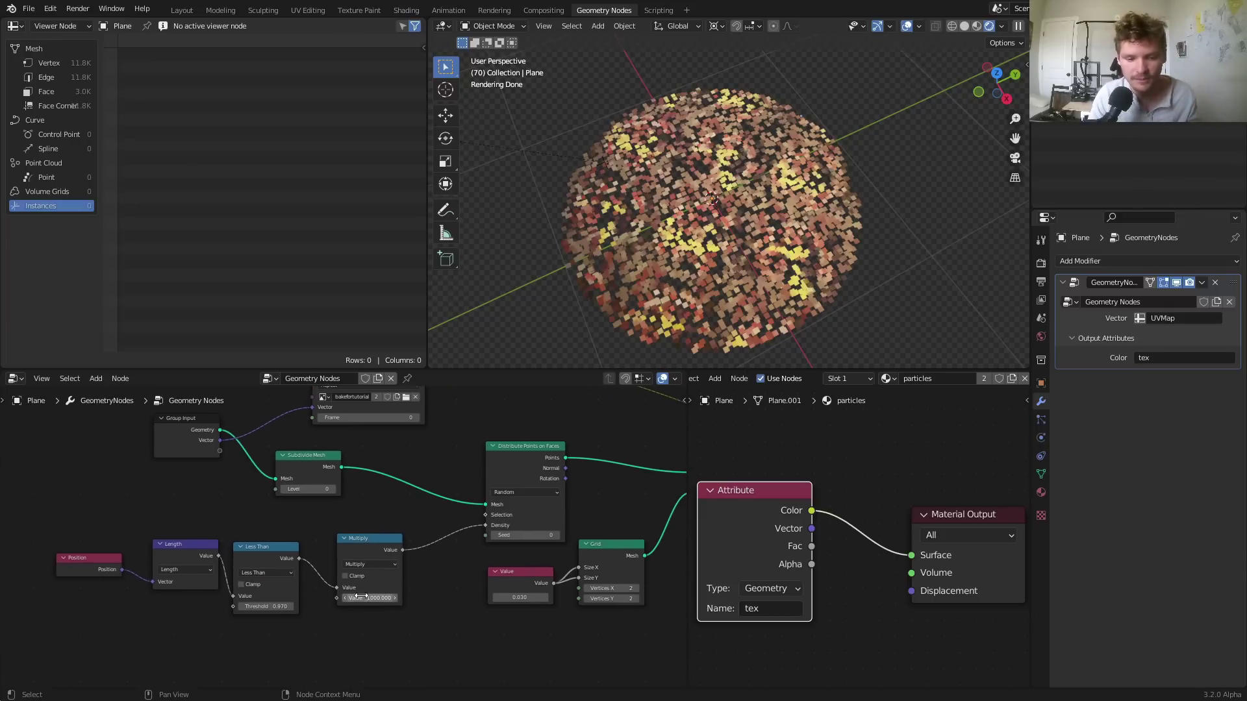
drag(364, 595, 433, 596)
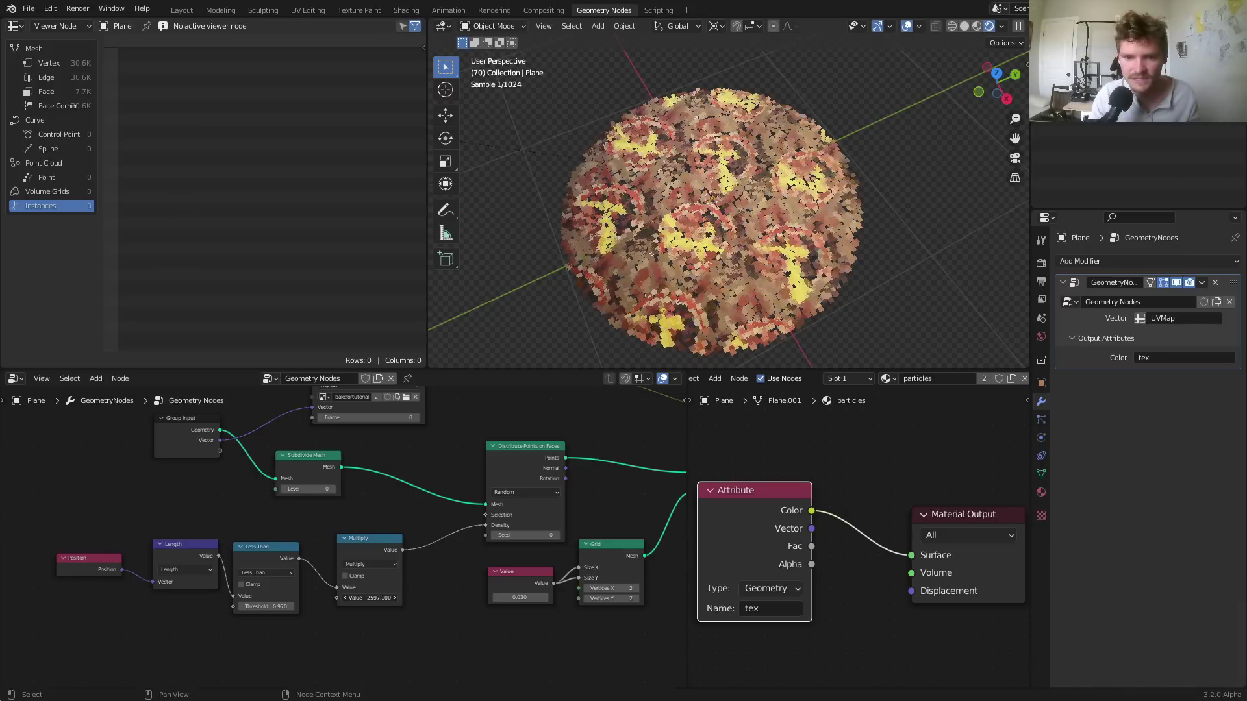
Try a much denser scatter with the Multiply node's value set to 10000
click(361, 598)
text(1)
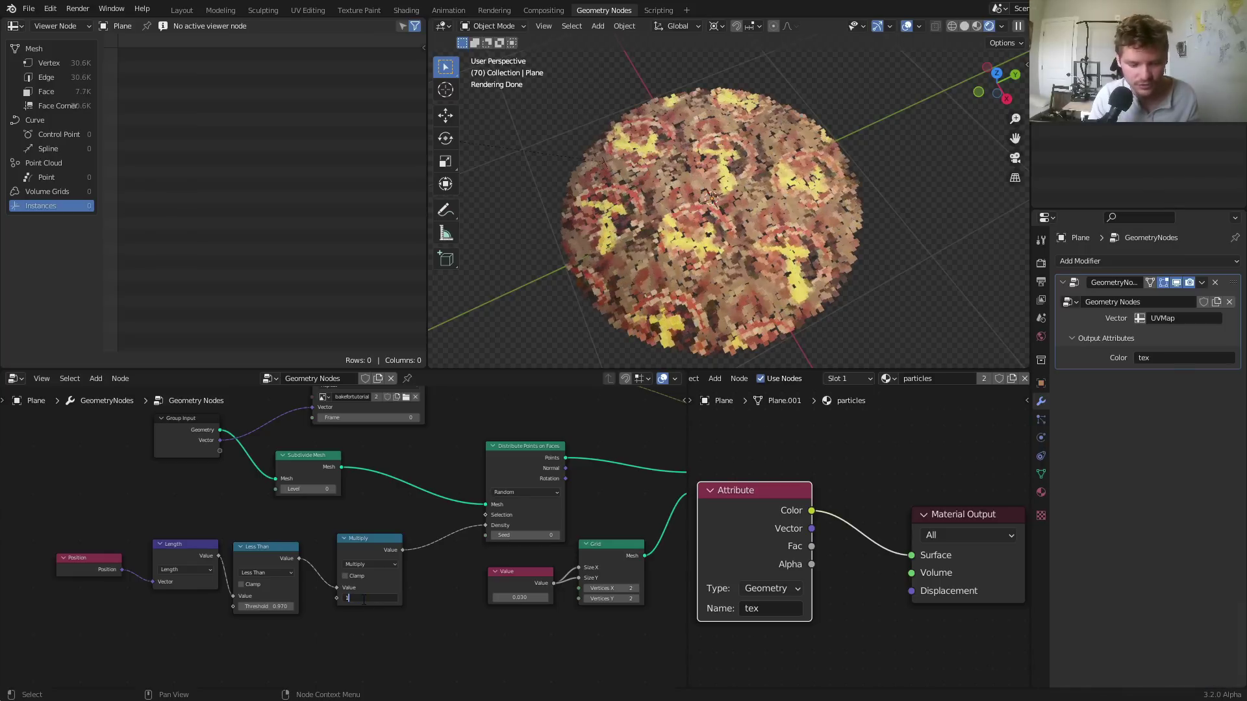
text(0000)
key(Return)
scroll(607, 553, up, 1)
Try halving the grid size to 0.015 in the Value node, and undo both the size and density changes
middle_drag(607, 552, 325, 570)
click(308, 595)
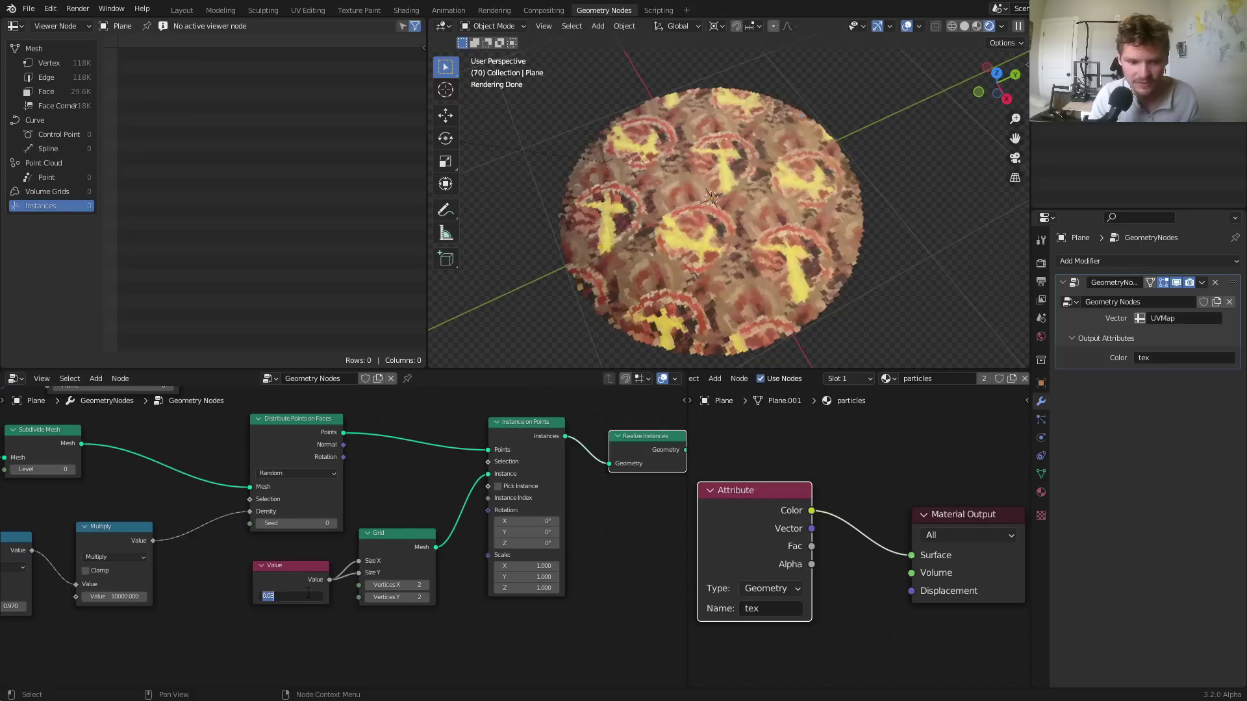
text(/2)
key(Return)
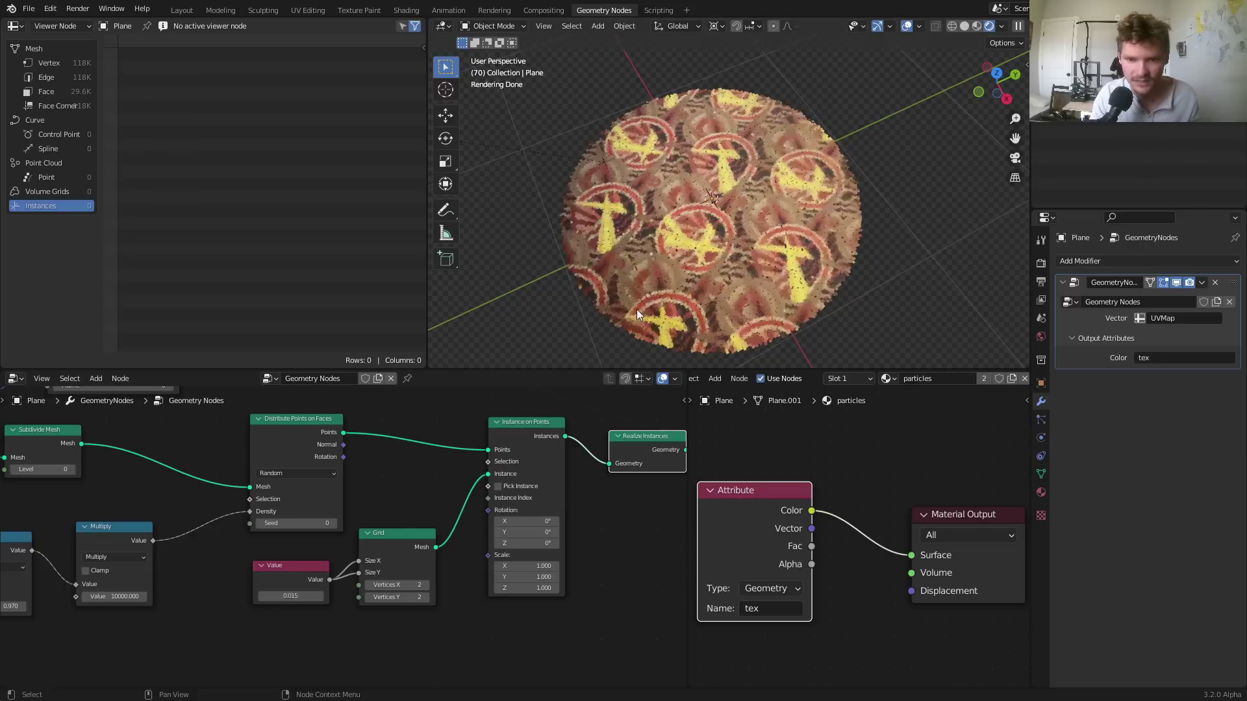
scroll(801, 228, up, 4)
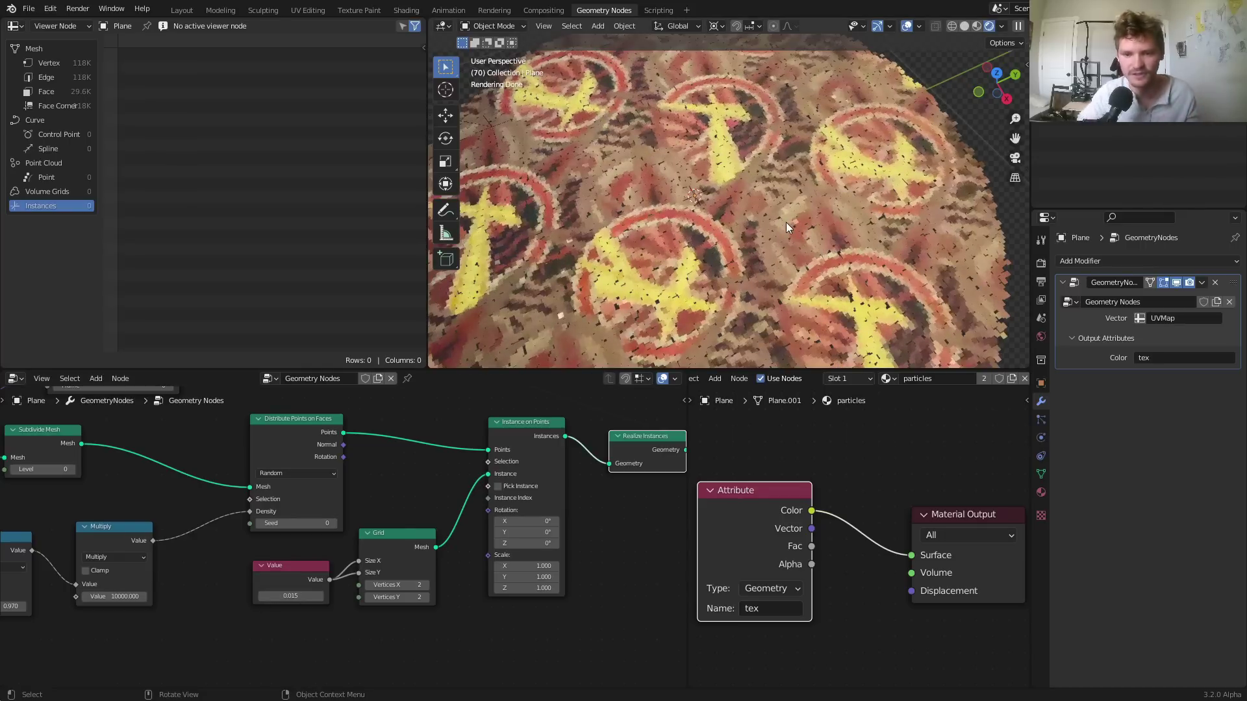
key(ctrl+z)
key(ctrl+z)
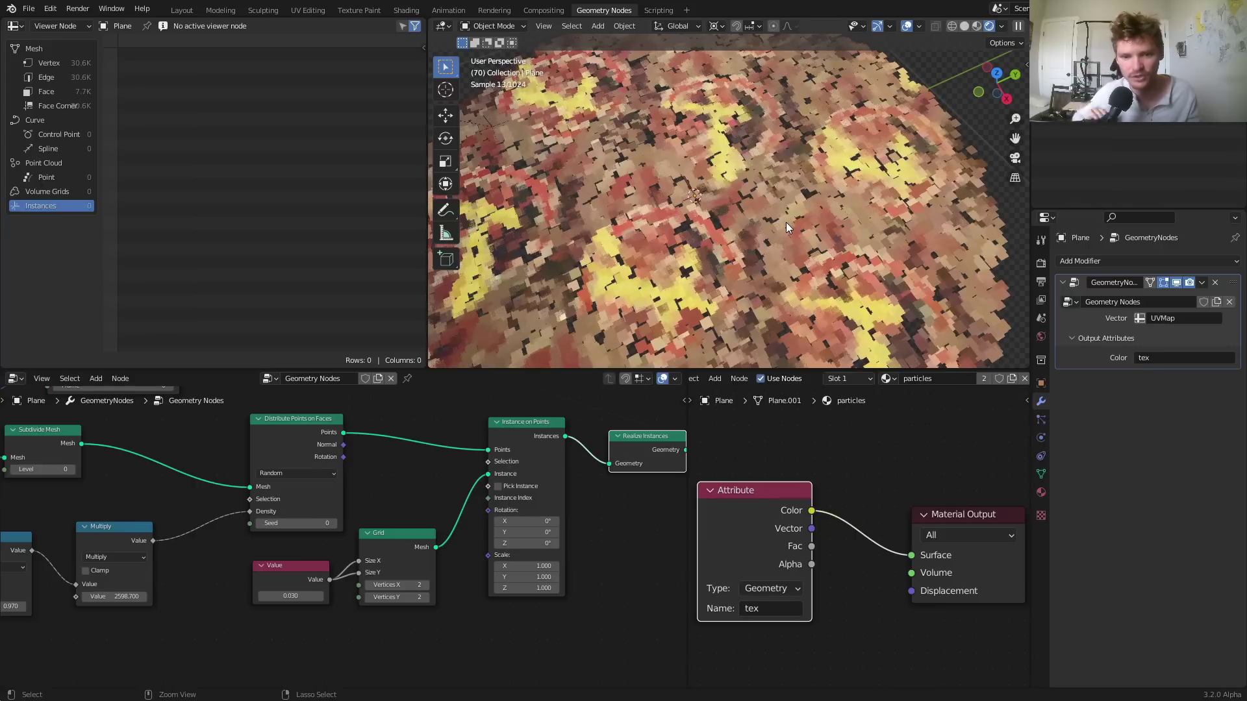
scroll(550, 253, down, 1)
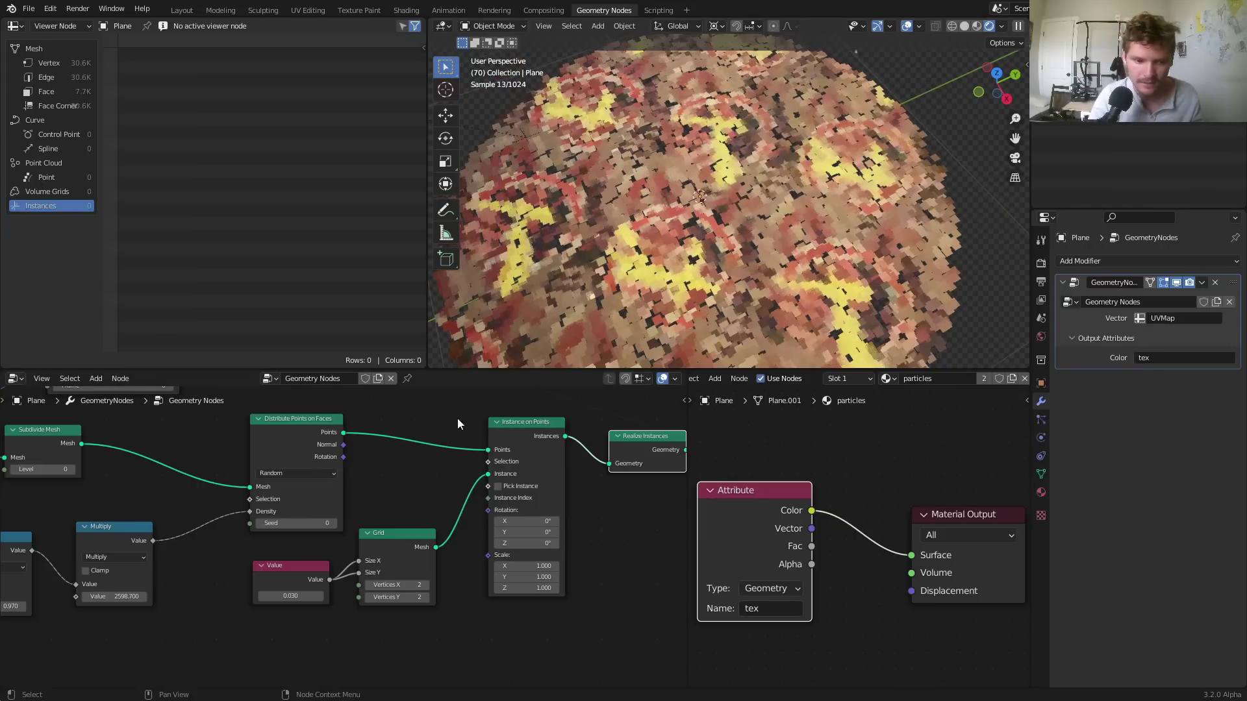
Preview the Distribute Points on Faces output directly, with the viewport in solid shading
scroll(380, 420, down, 1)
middle_drag(380, 420, 441, 454)
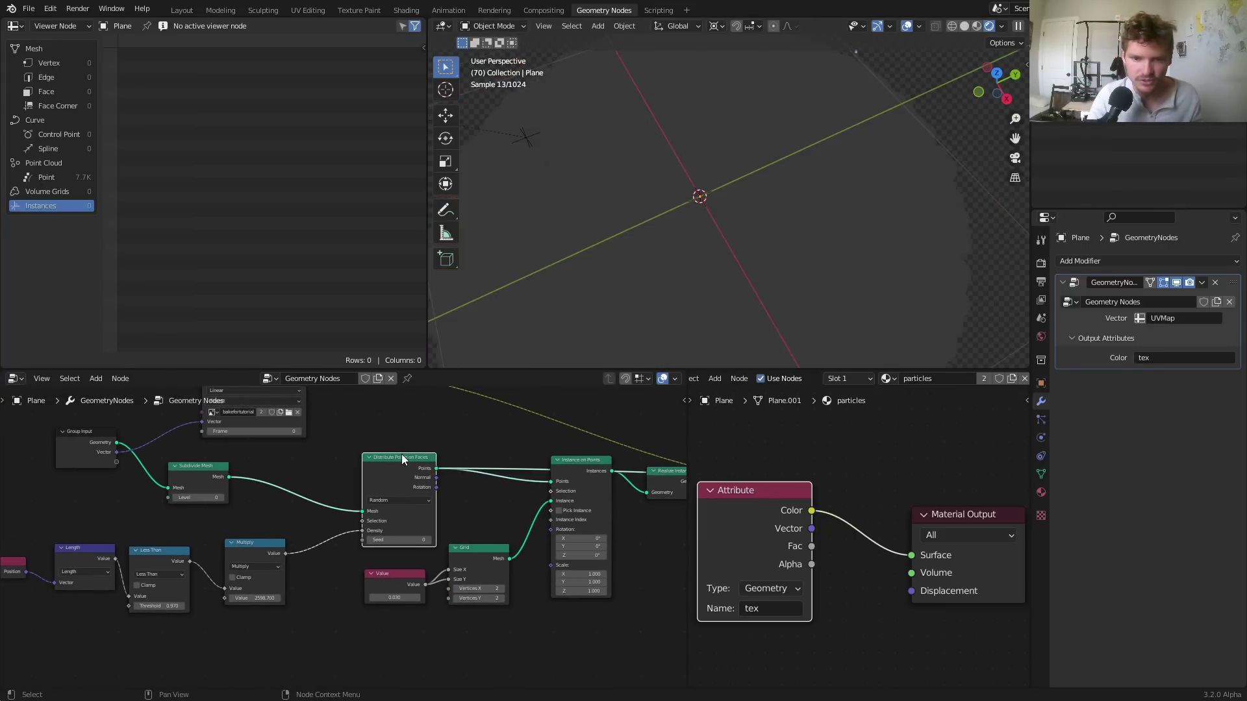
click(964, 27)
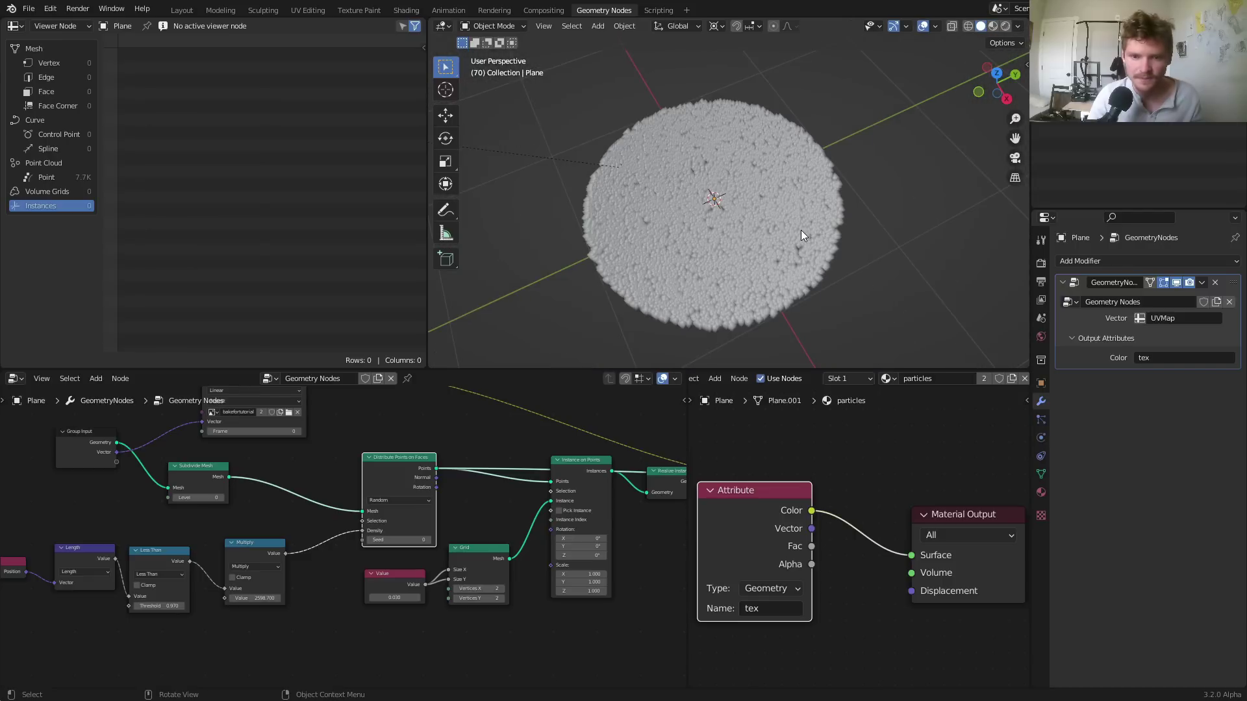
Move the nodes from Grid and Instance on Points through Group Output to the right, and lower the Value node
scroll(364, 484, down, 2)
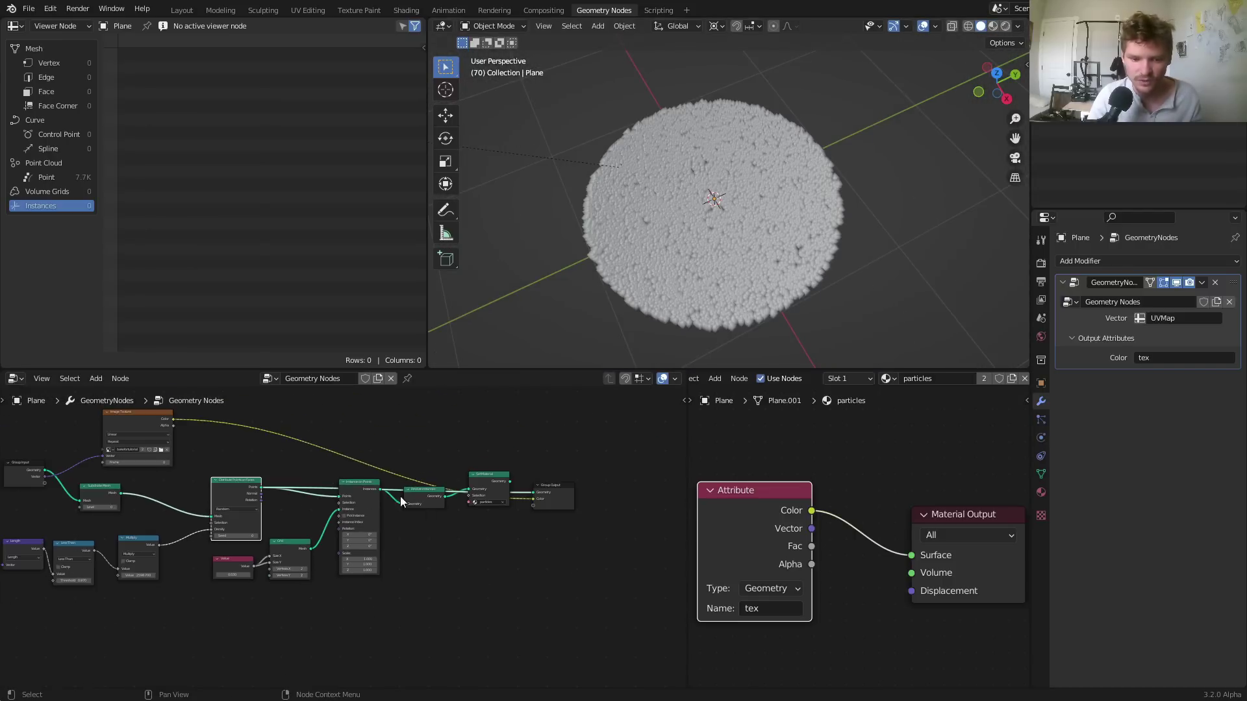
drag(521, 562, 288, 431)
key(g)
click(416, 465)
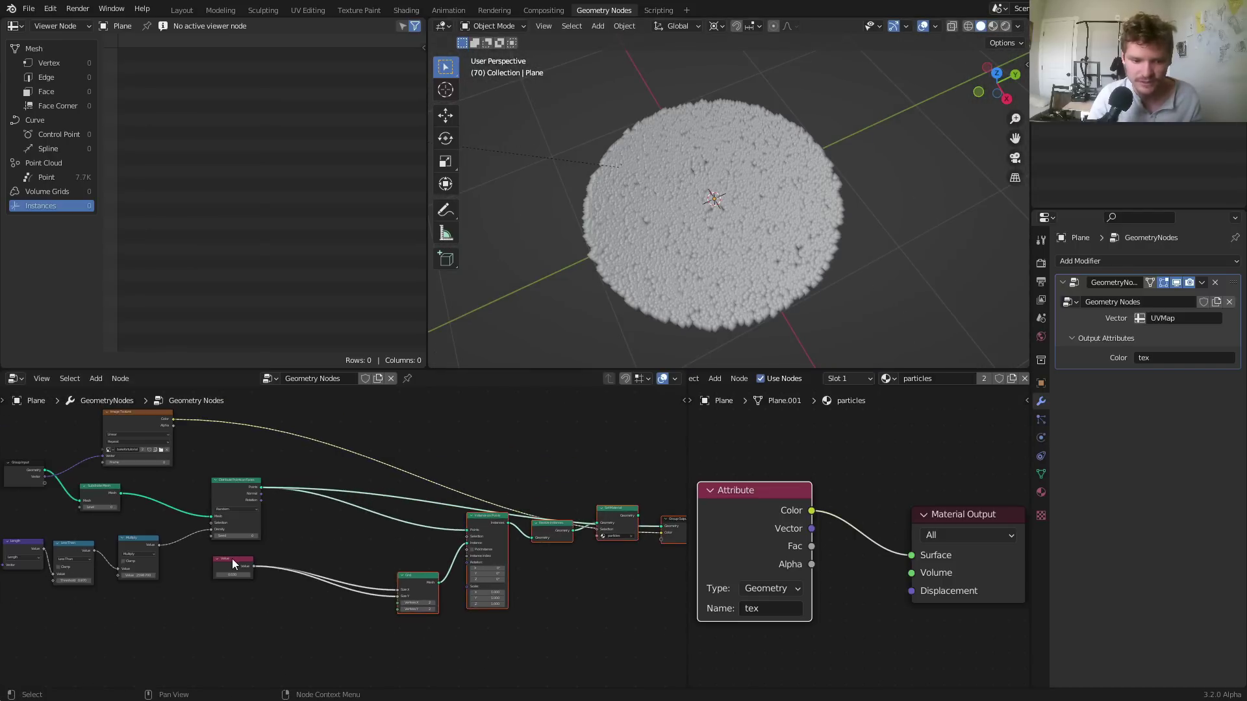
drag(232, 559, 234, 610)
Insert a Set Position node between Distribute Points on Faces and Instance on Points
scroll(388, 527, up, 3)
key(shift+a)
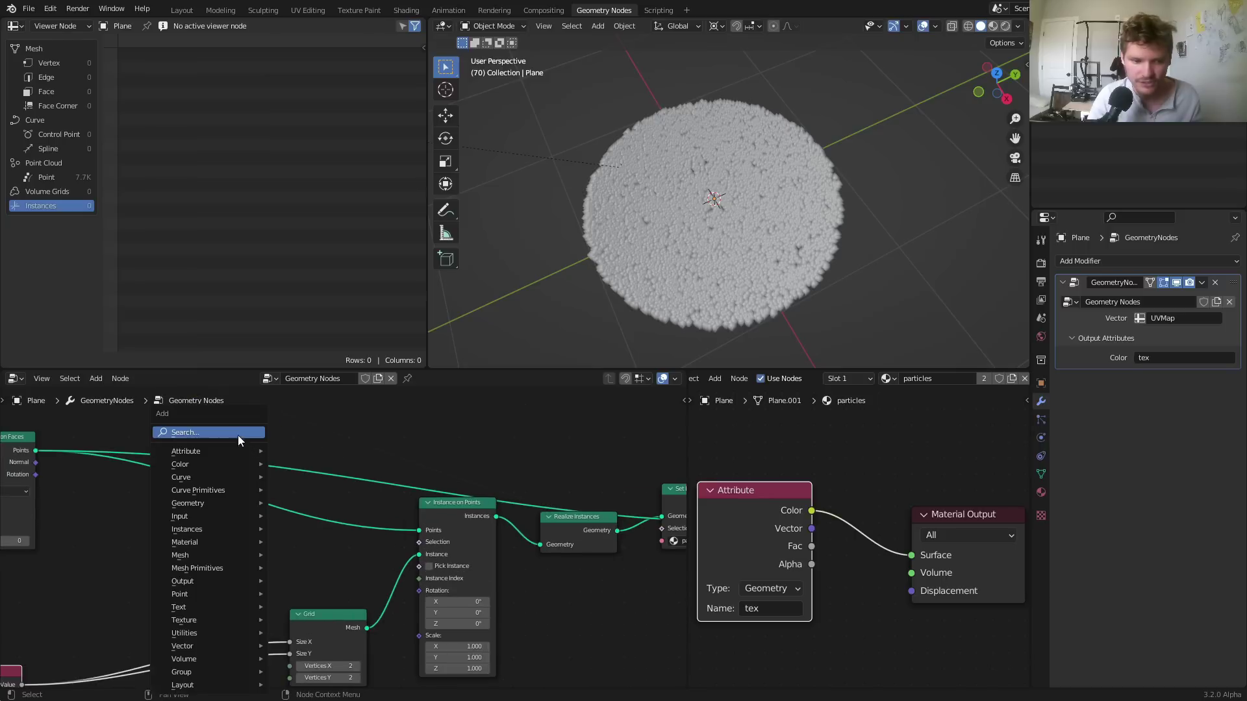
text(set pos)
key(Return)
click(236, 533)
Reconnect Set Material to the Group Output and switch the viewport to rendered shading
middle_drag(232, 528, 67, 504)
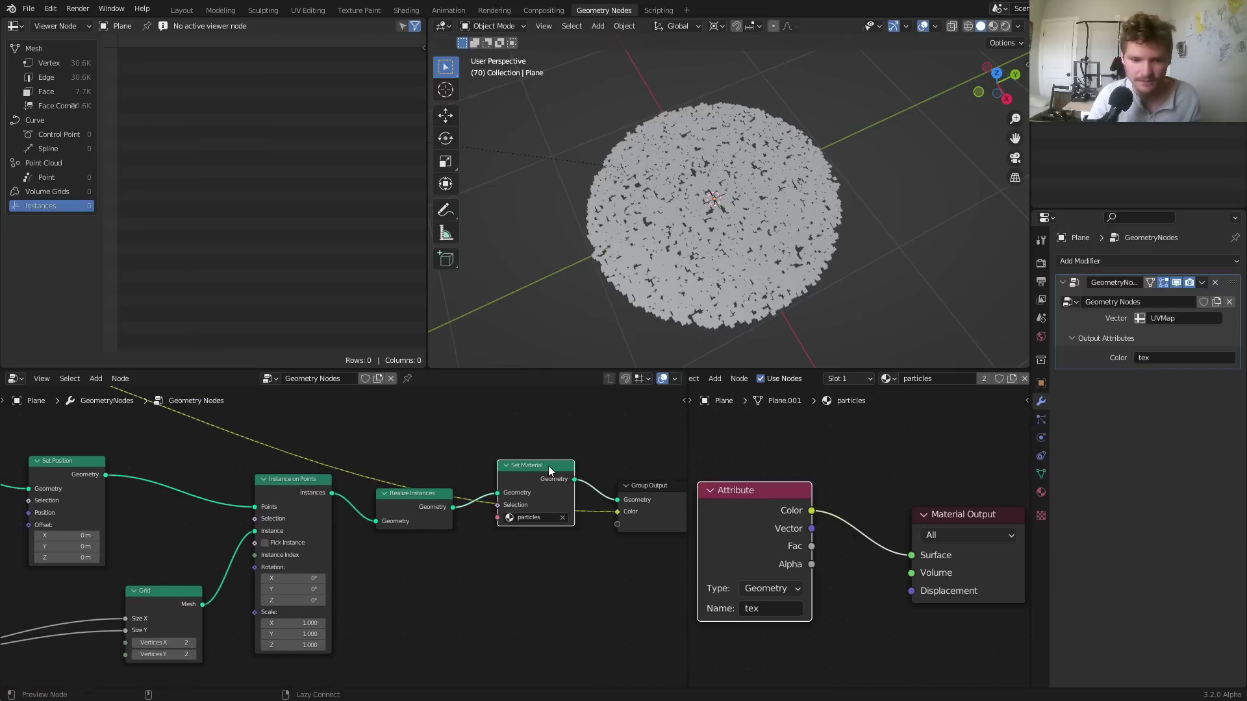
click(1006, 28)
Set the Set Position node's X offset to 0.82 m
middle_drag(162, 516, 524, 473)
scroll(495, 473, up, 3)
drag(479, 482, 537, 481)
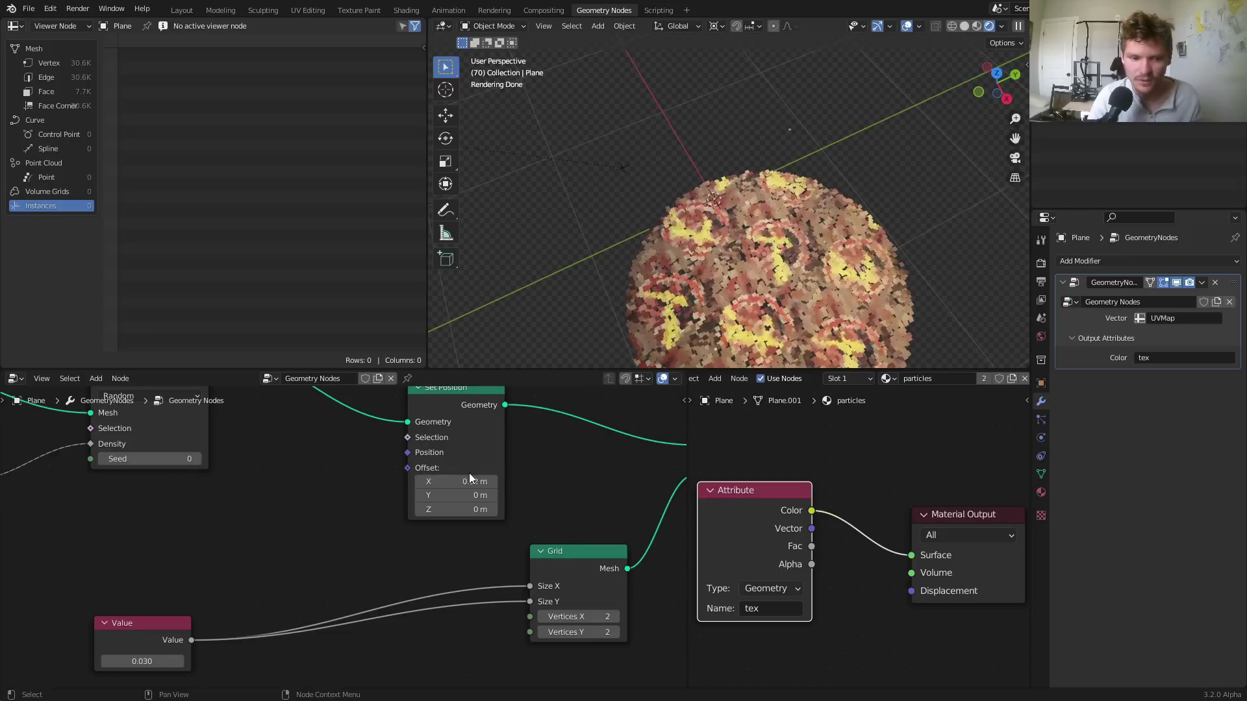
scroll(262, 463, down, 5)
middle_drag(131, 470, 244, 568)
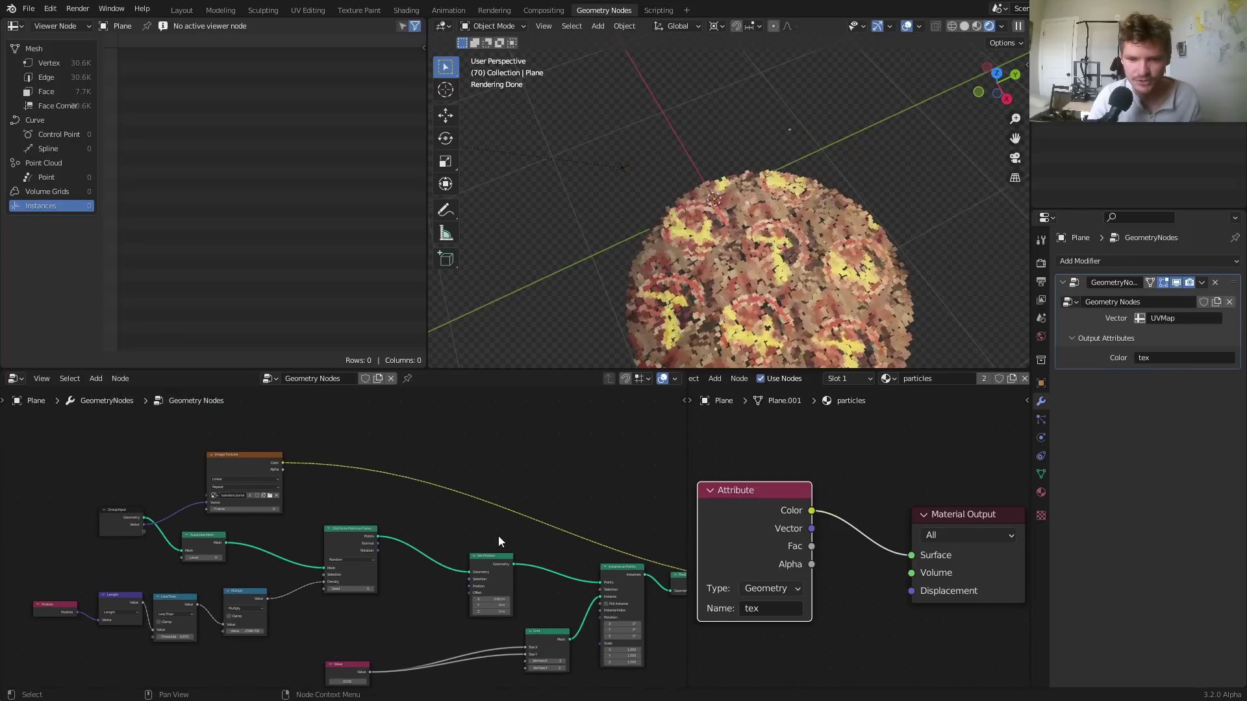
scroll(411, 485, up, 3)
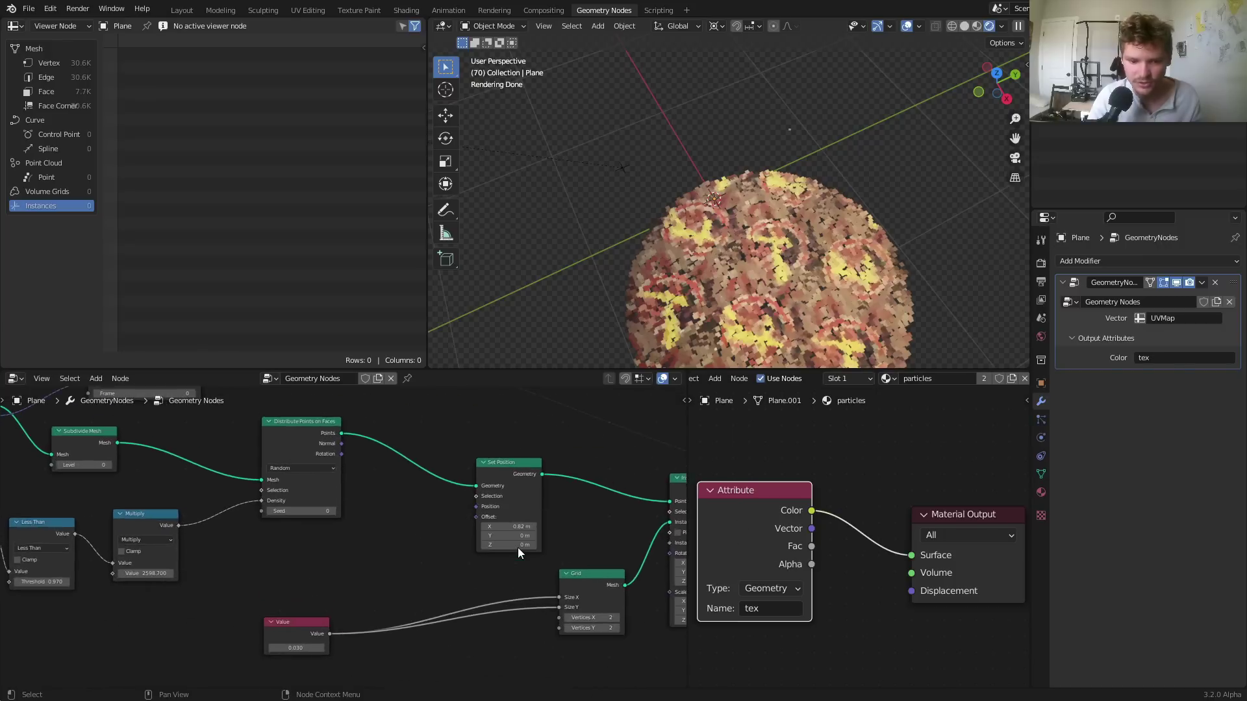
Undo the offset changes made on the Set Position node
scroll(517, 548, up, 2)
drag(539, 548, 545, 544)
key(ctrl+z)
key(ctrl+z)
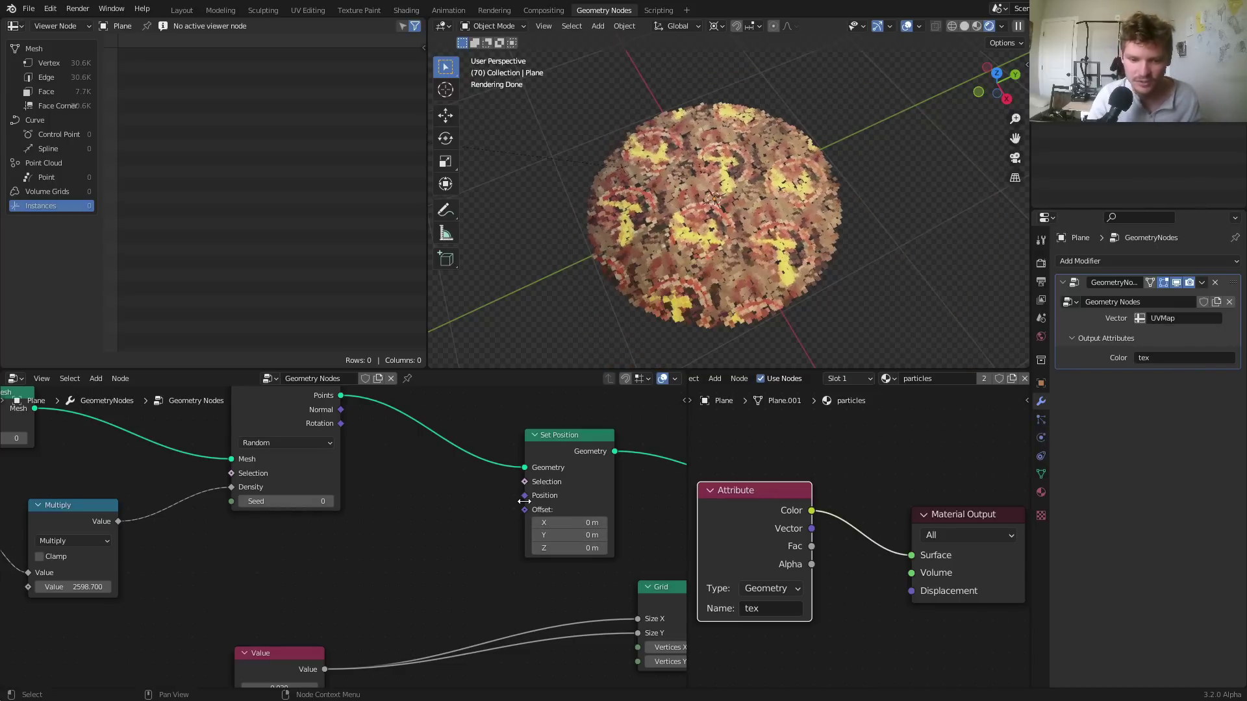
Add a Vector Rotate node feeding the Set Position node's Offset and place it between the Multiply and Value nodes
drag(525, 512, 375, 548)
text(vector rota)
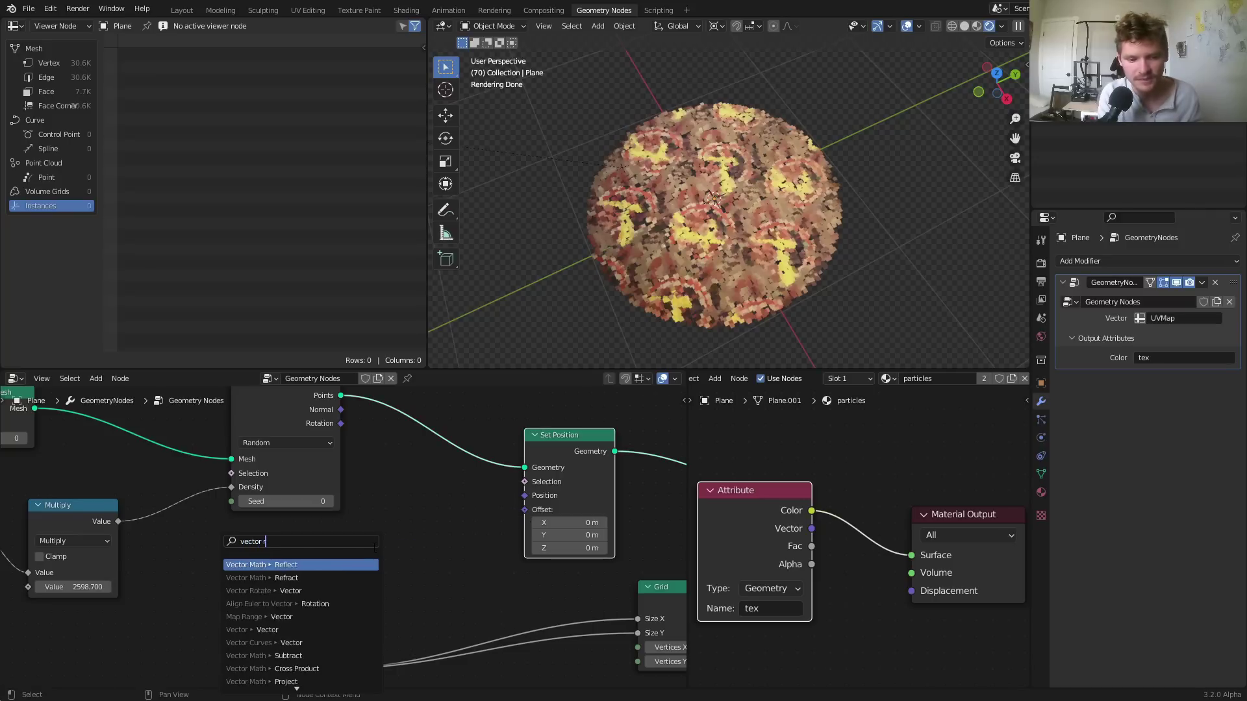
key(Return)
click(255, 589)
drag(314, 660, 524, 652)
middle_drag(374, 609, 443, 544)
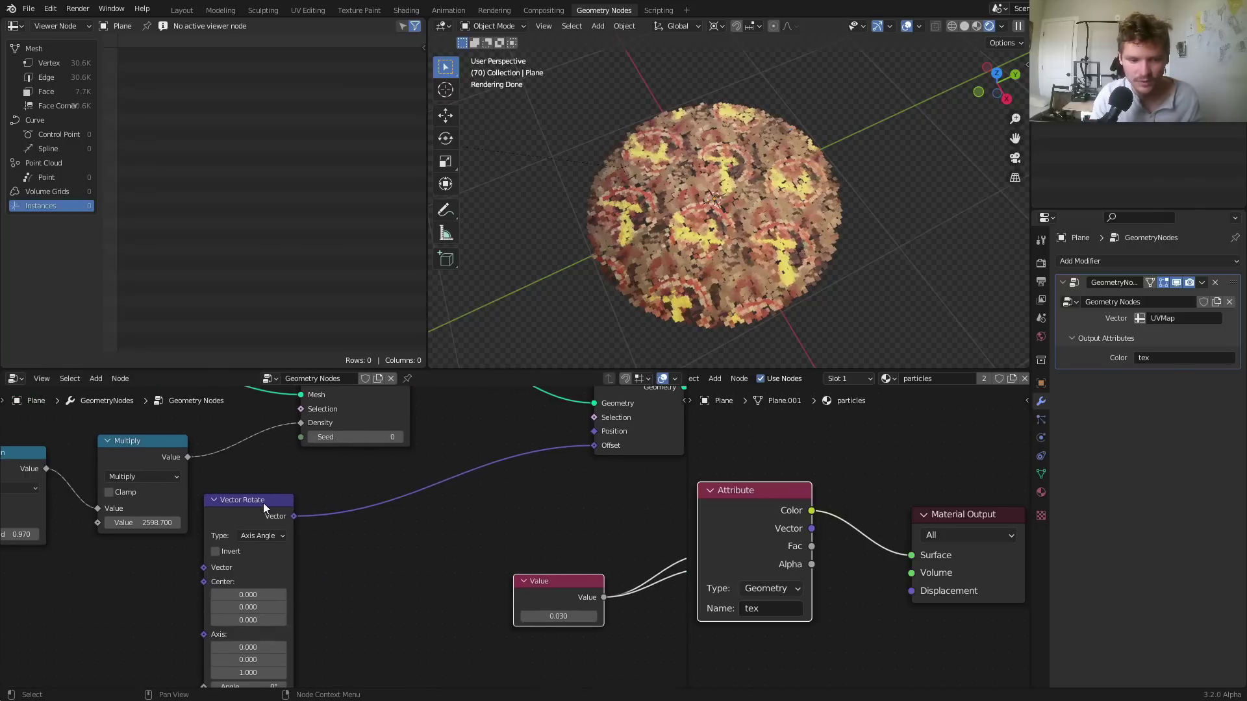
drag(266, 503, 459, 501)
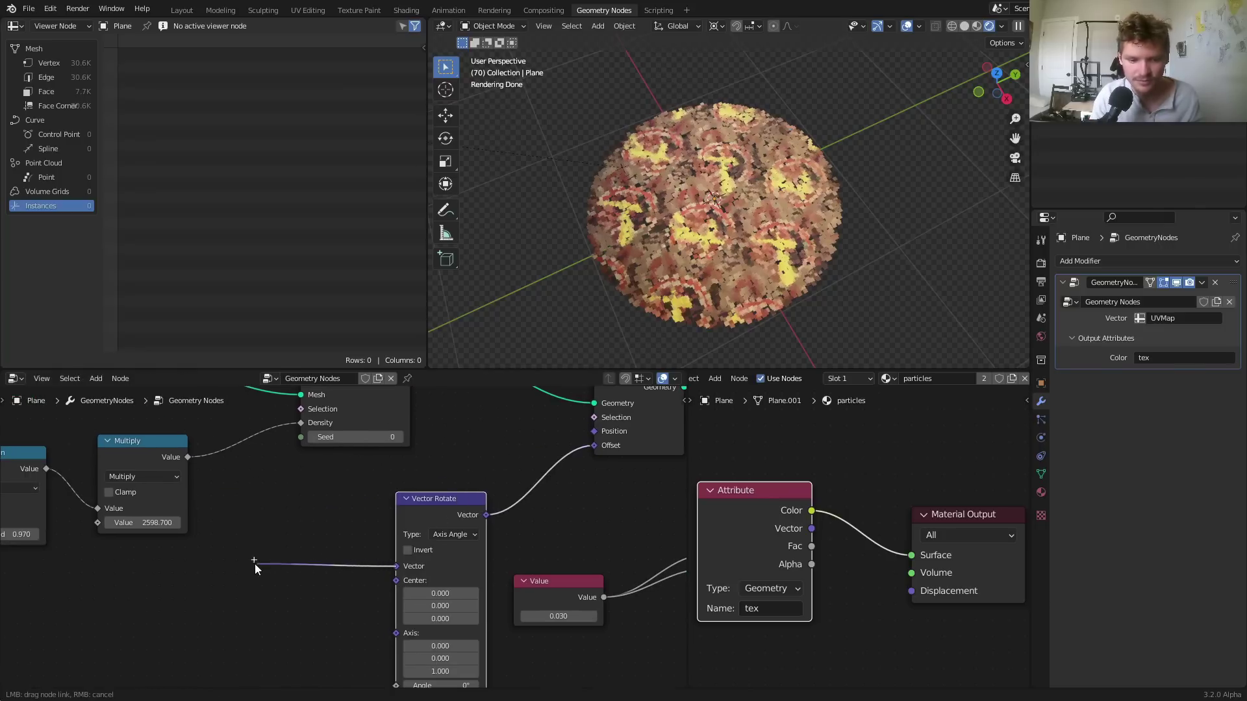
Add a Position node connected to the Vector Rotate node's Vector input and place it just beside that node
drag(259, 568, 256, 565)
click(257, 604)
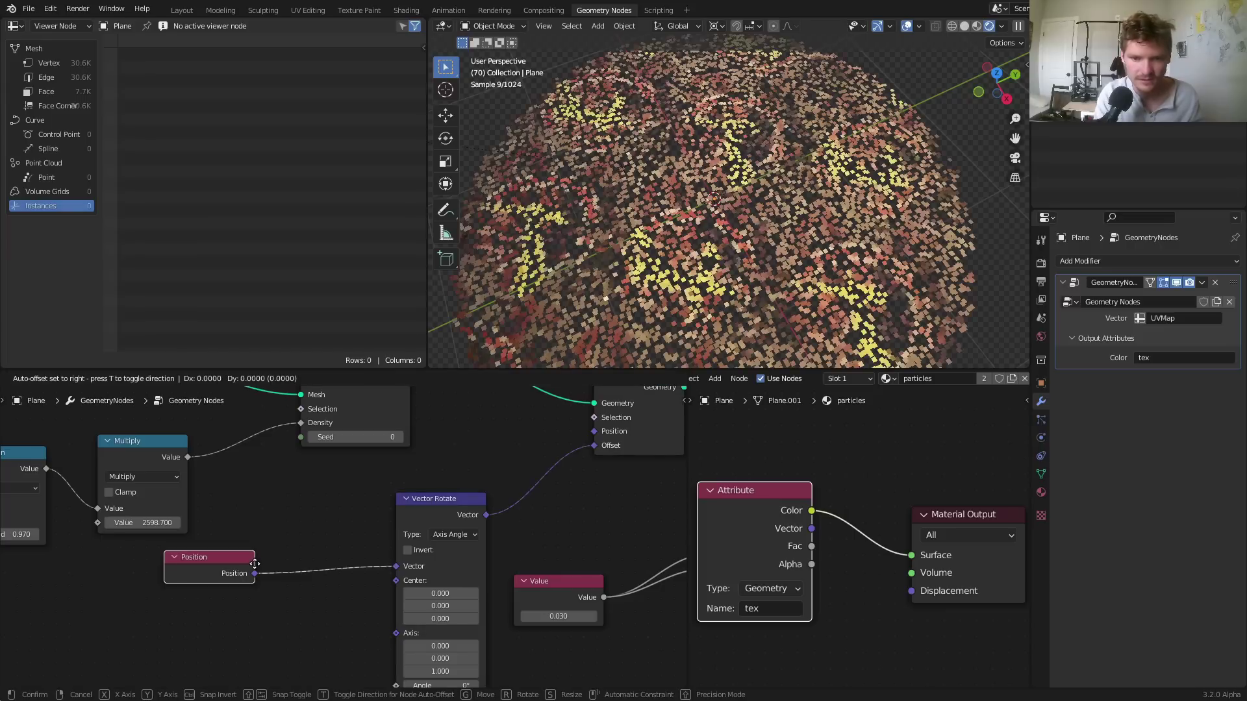
click(328, 560)
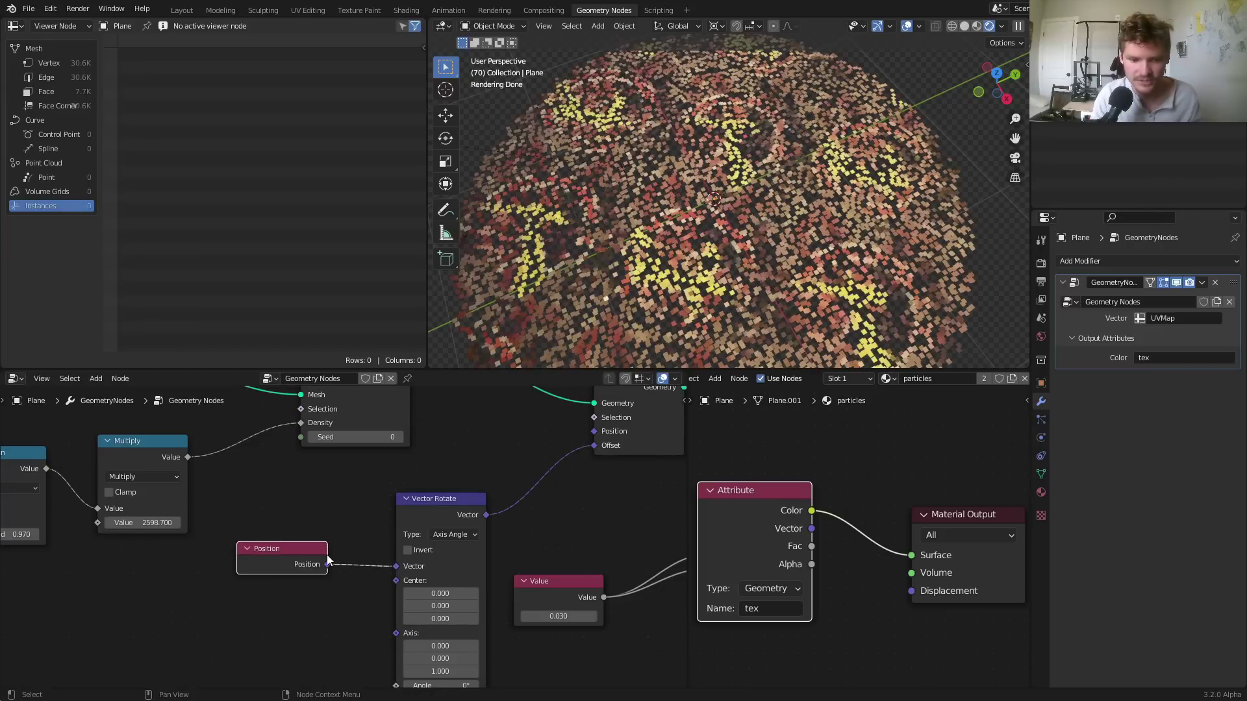
Feed the Vector Rotate output into the Set Position node's Position instead of its Offset, and set the rotation angle to 288°
middle_drag(408, 576, 389, 545)
mouse_move(419, 656)
mouse_down()
mouse_move(430, 656)
mouse_move(419, 656)
mouse_up()
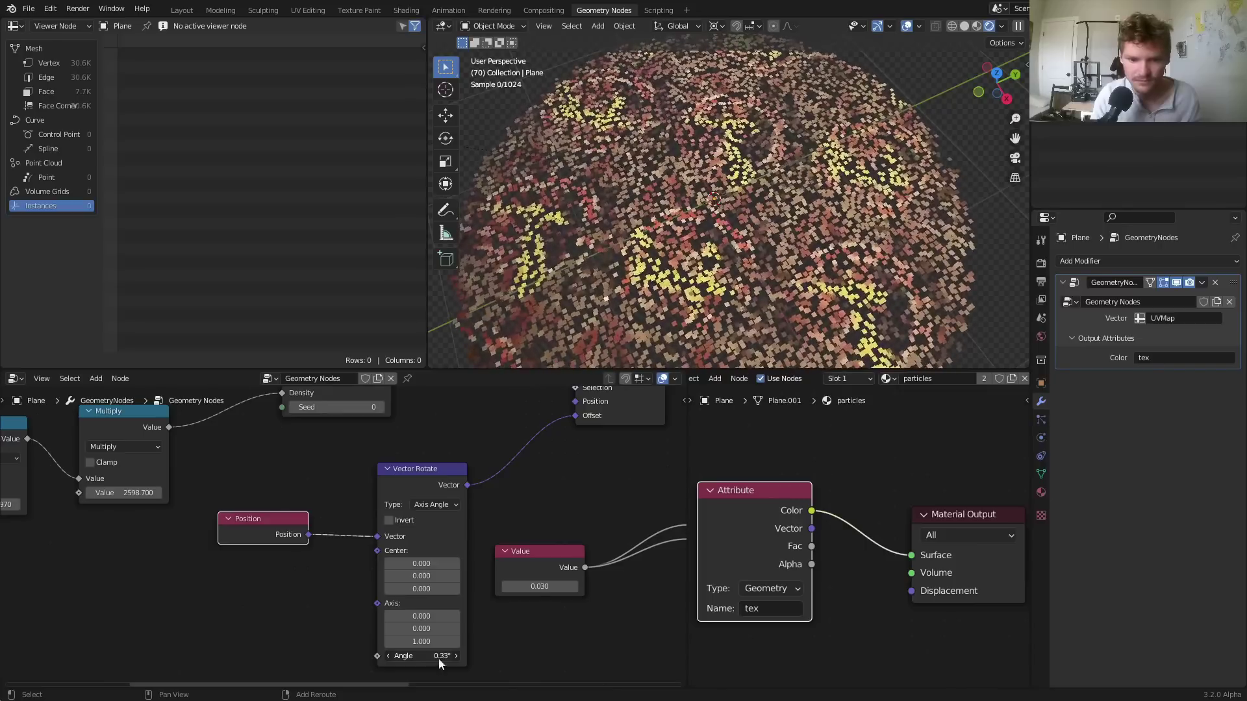
middle_drag(605, 451, 516, 556)
drag(499, 523, 501, 508)
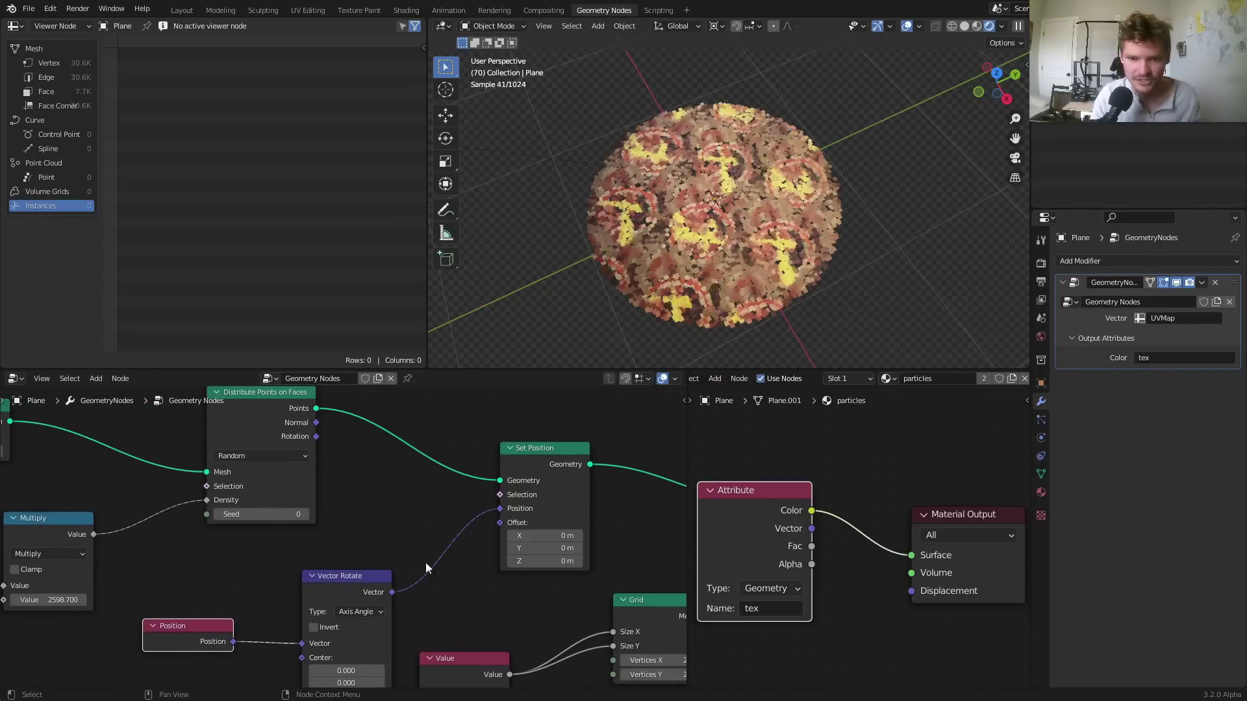
middle_drag(349, 600, 383, 483)
mouse_move(376, 651)
mouse_down()
mouse_move(474, 652)
mouse_move(376, 652)
mouse_up()
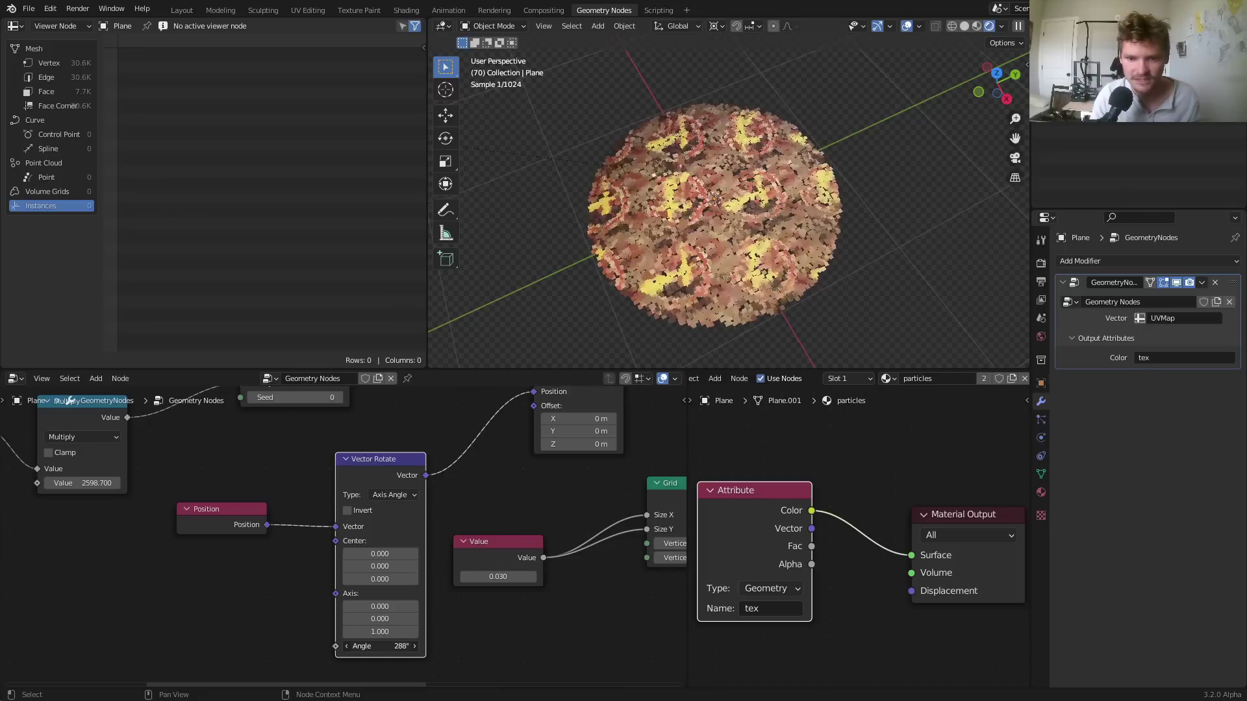
Try changing the Vector Rotate angle while looking through the camera, and undo the change
click(1016, 158)
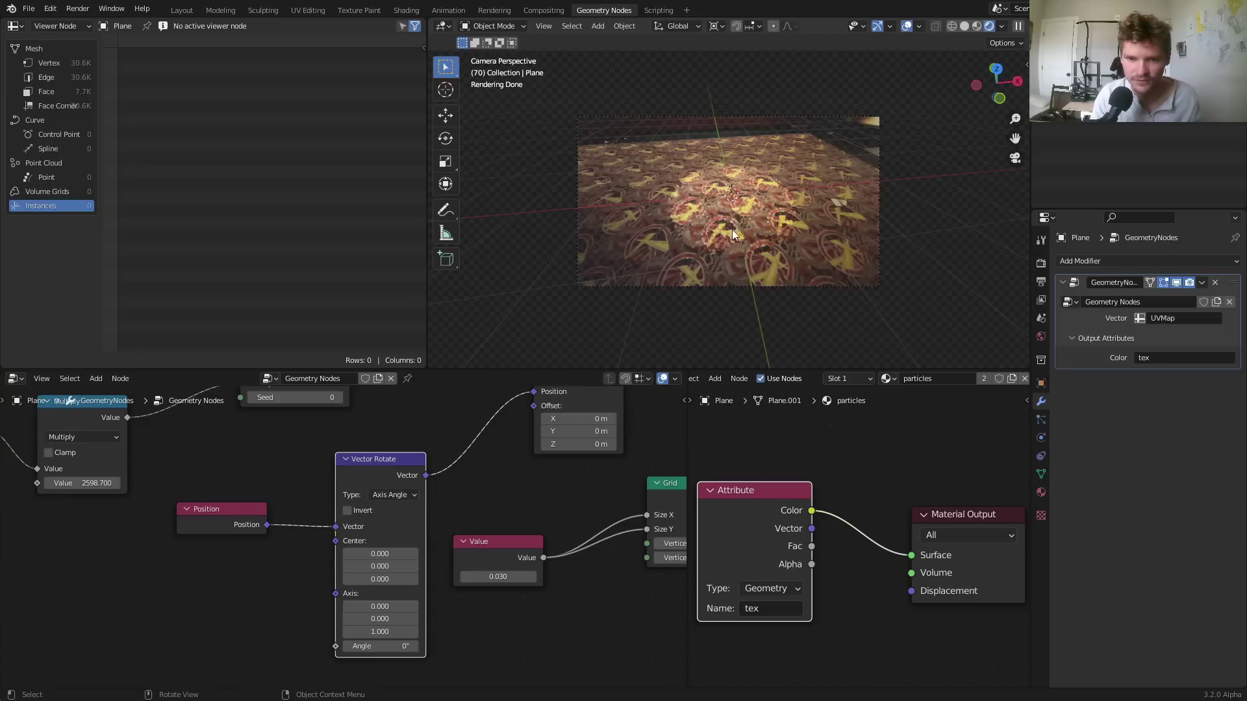
scroll(747, 226, up, 5)
mouse_move(383, 648)
mouse_down()
mouse_move(403, 648)
mouse_move(379, 654)
mouse_up()
key(ctrl+z)
middle_drag(728, 220, 757, 206)
scroll(757, 205, down, 3)
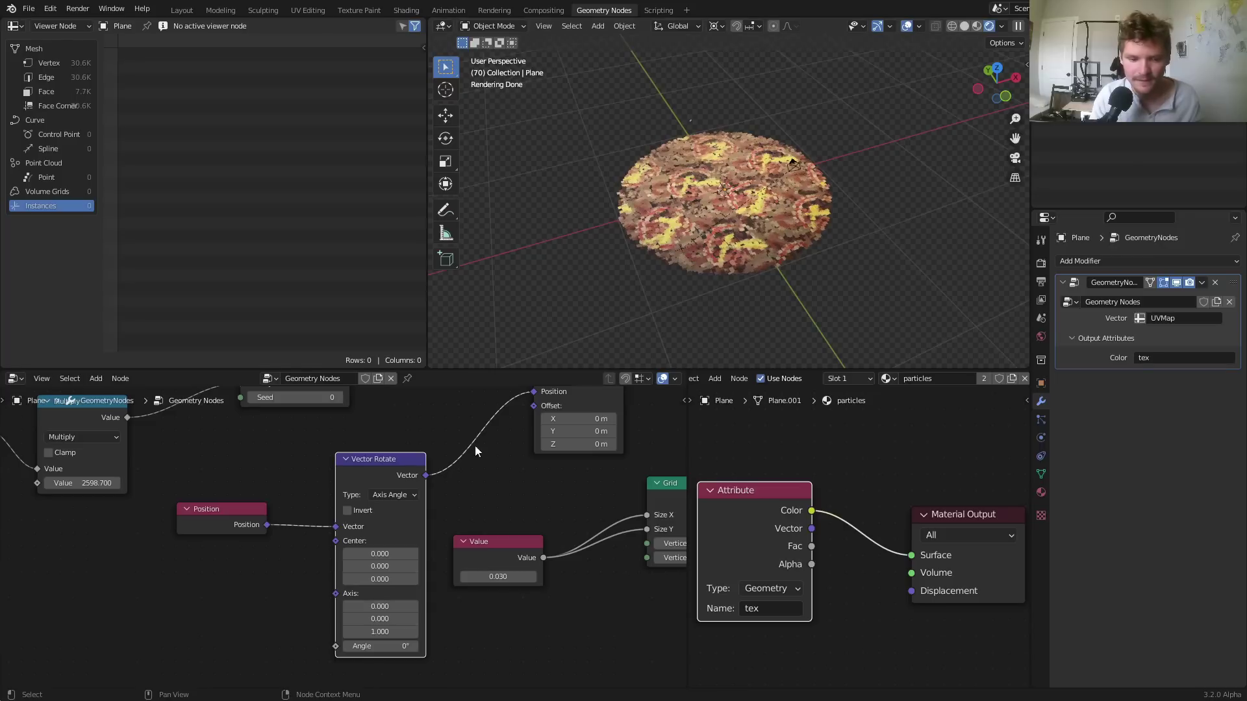
Switch to the top orthographic view and preview a change of the Vector Rotate angle, undoing it
click(997, 68)
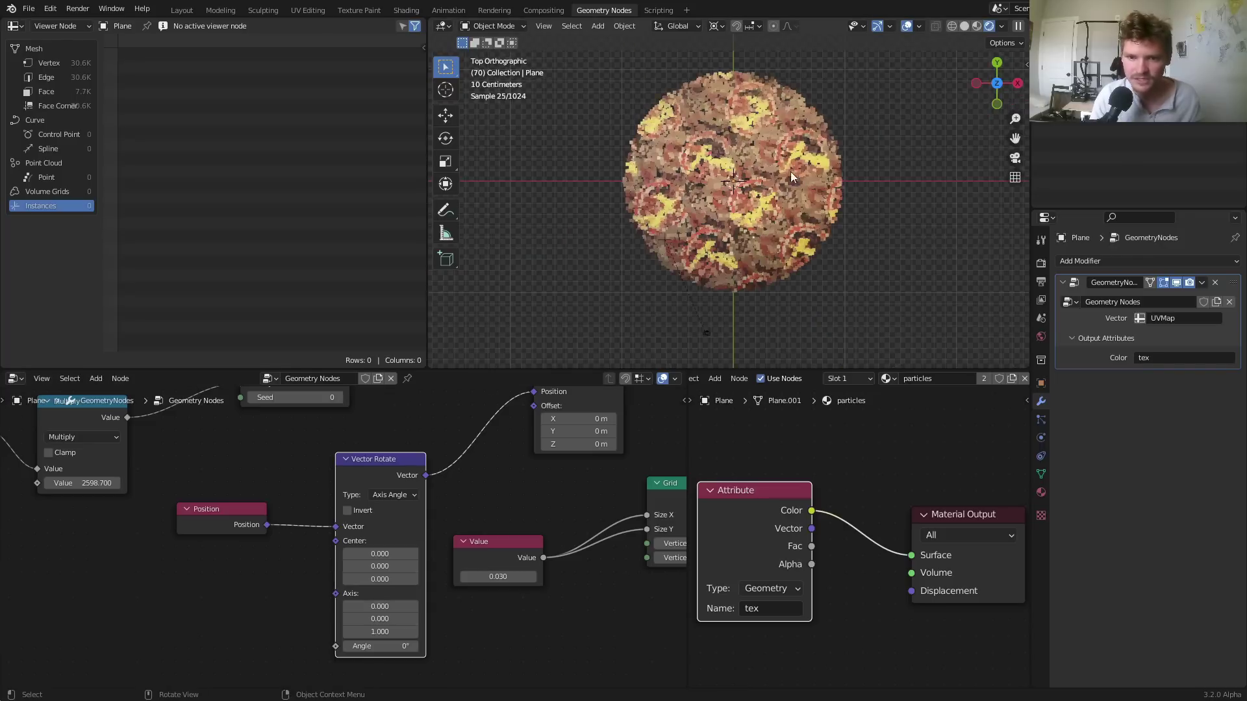
mouse_move(386, 652)
mouse_down()
mouse_move(416, 650)
mouse_move(390, 646)
mouse_move(403, 646)
mouse_up()
key(ctrl+z)
key(Escape)
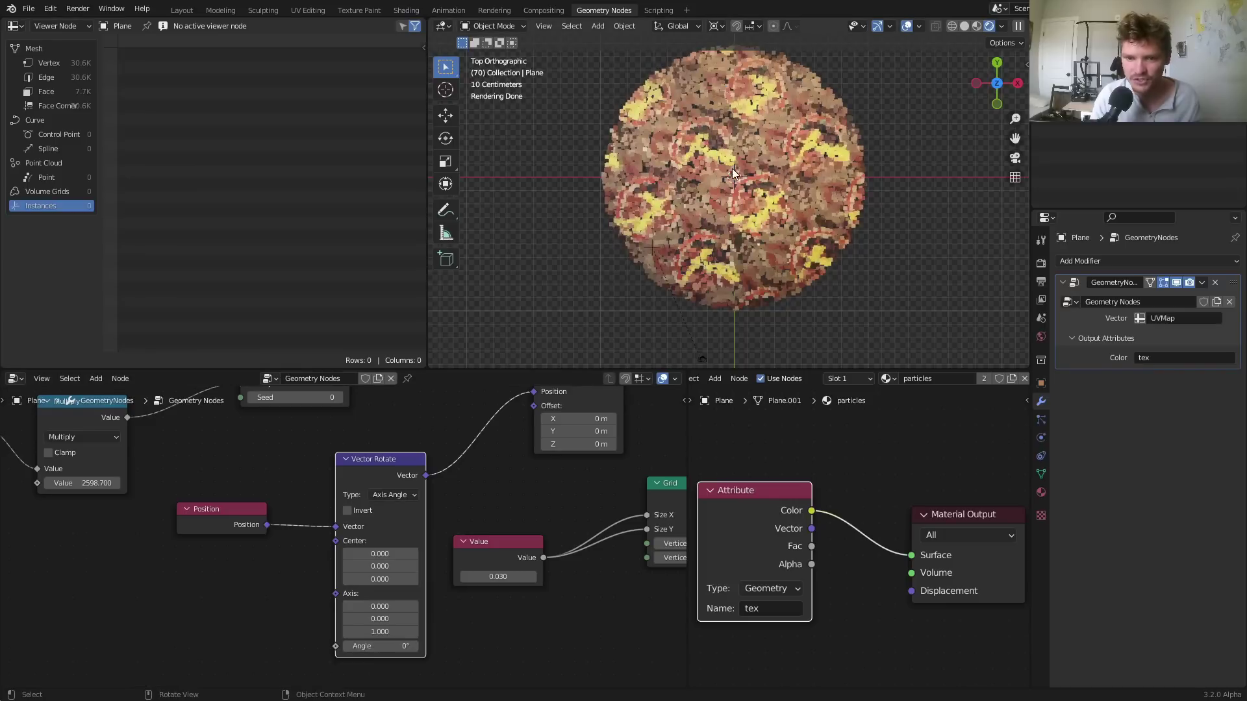
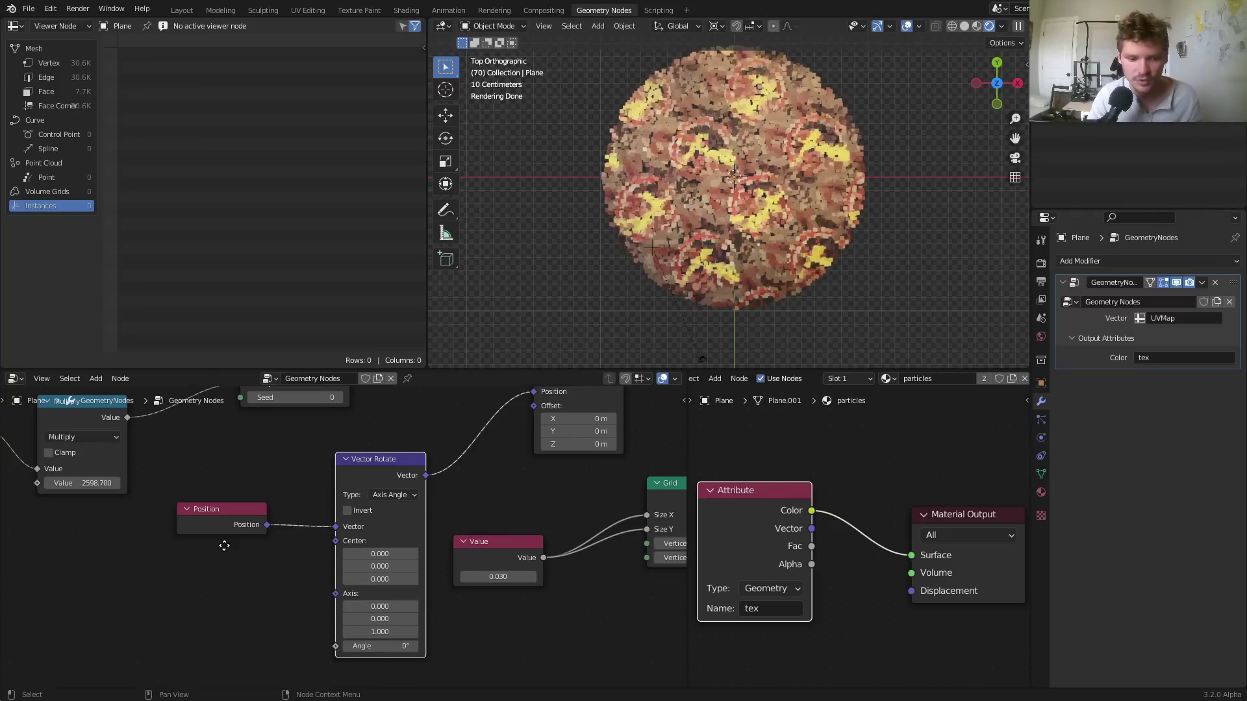
Move the Position node farther away from Vector Rotate to make room for new nodes
middle_drag(221, 545, 353, 506)
drag(354, 486, 115, 556)
middle_drag(165, 536, 311, 498)
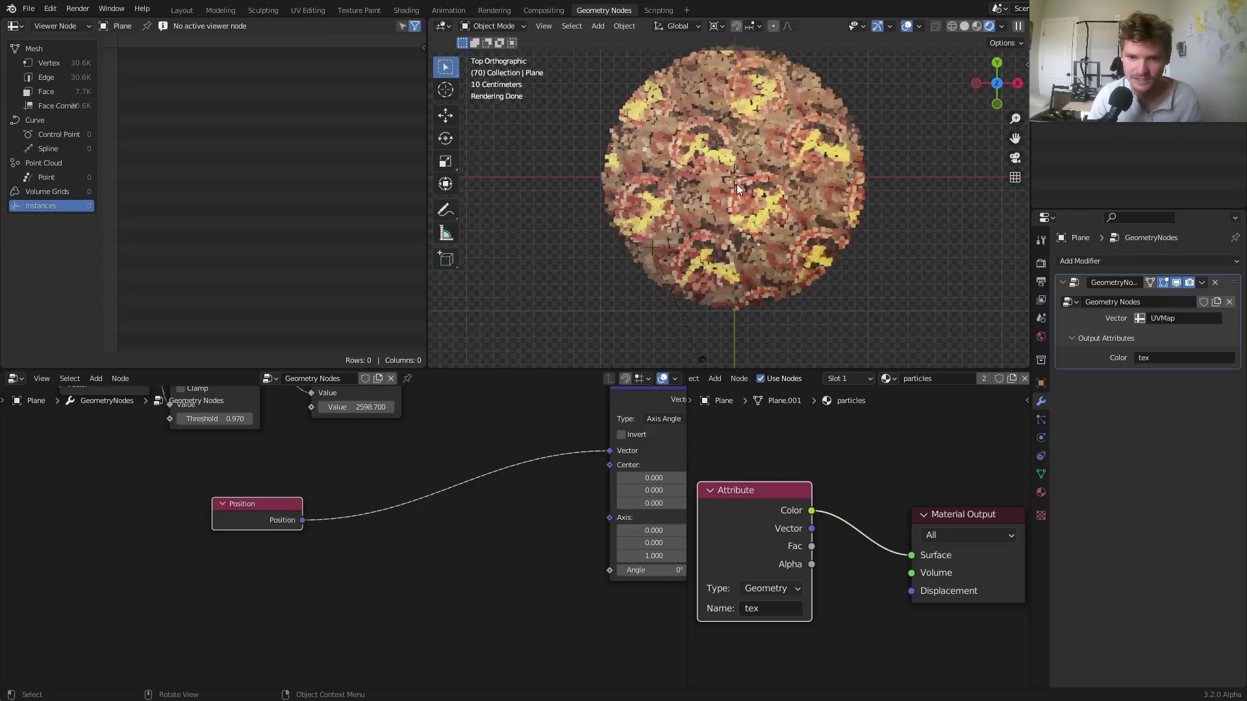
scroll(325, 467, up, 1)
middle_drag(325, 466, 384, 537)
scroll(383, 538, down, 2)
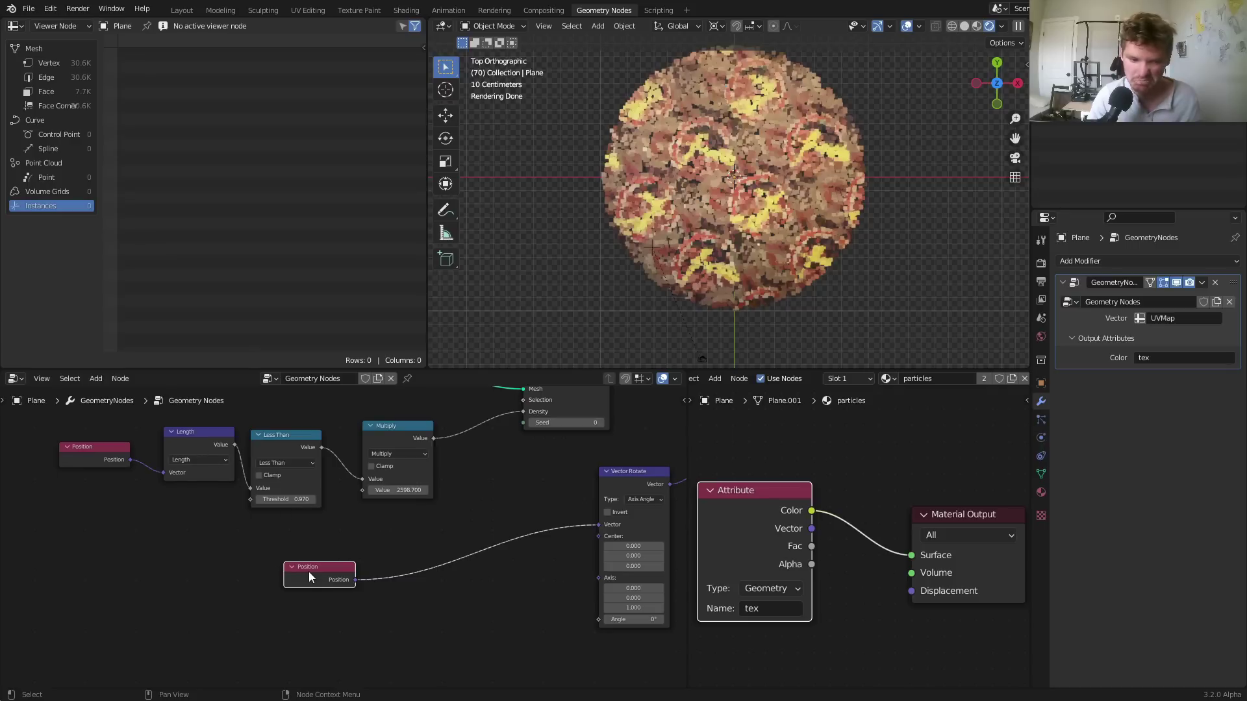
Try to insert a duplicate of the Length node directly into the link between Position and Vector Rotate
click(186, 452)
key(shift+d)
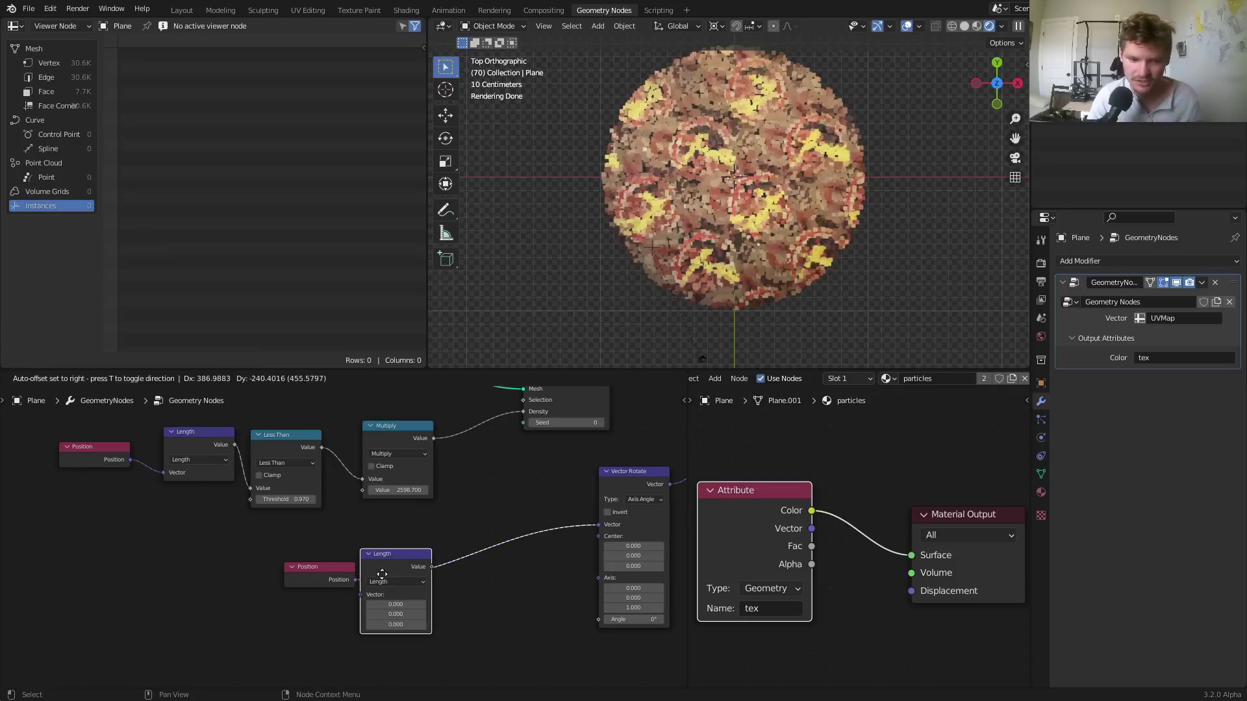
click(381, 574)
scroll(348, 552, up, 3)
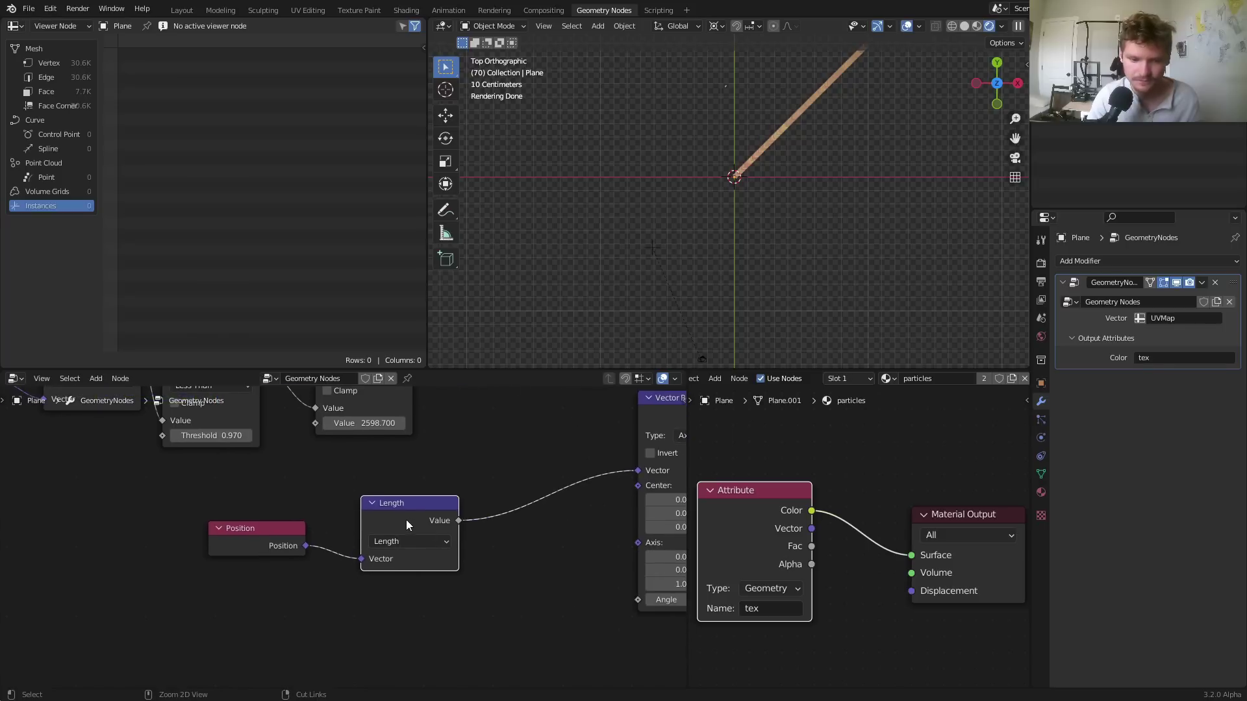
key(ctrl+z)
Duplicate the Length node, feed it from Position, and connect its Value to the Vector Rotate Angle
scroll(330, 497, down, 4)
key(shift+d)
click(426, 593)
alt+right_drag(290, 550, 410, 583)
scroll(411, 583, up, 2)
middle_drag(454, 577, 332, 550)
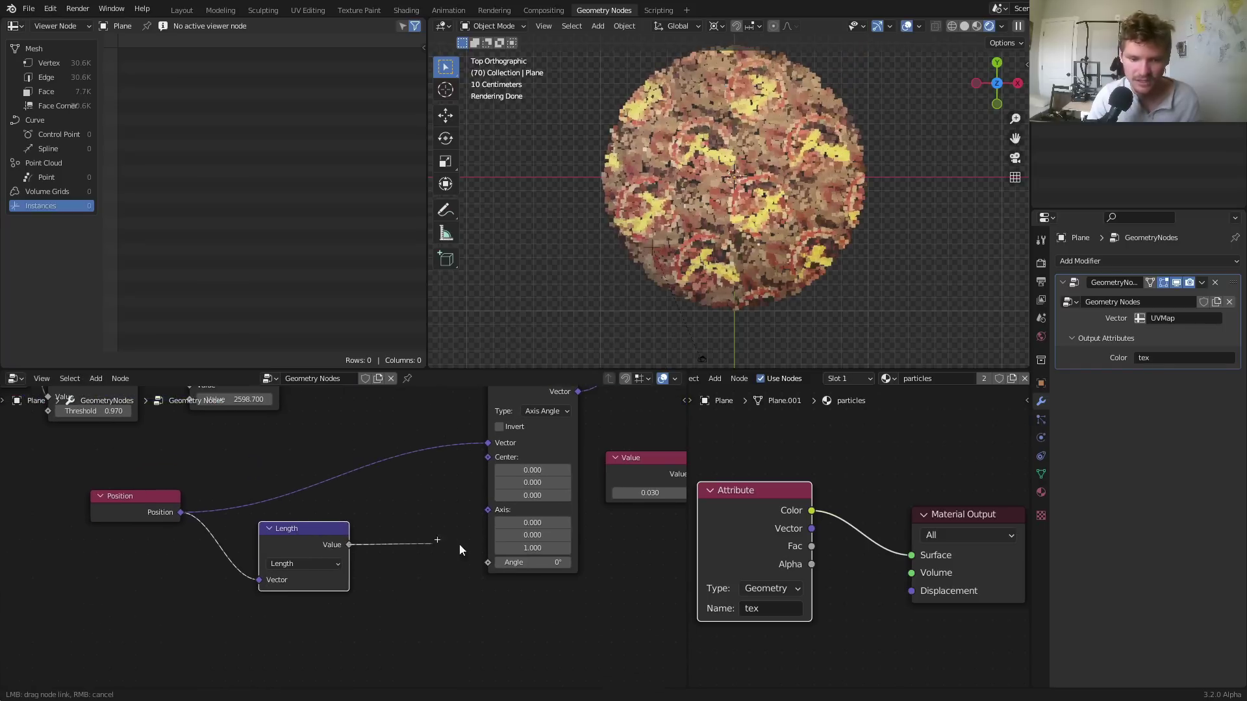
drag(487, 563, 487, 564)
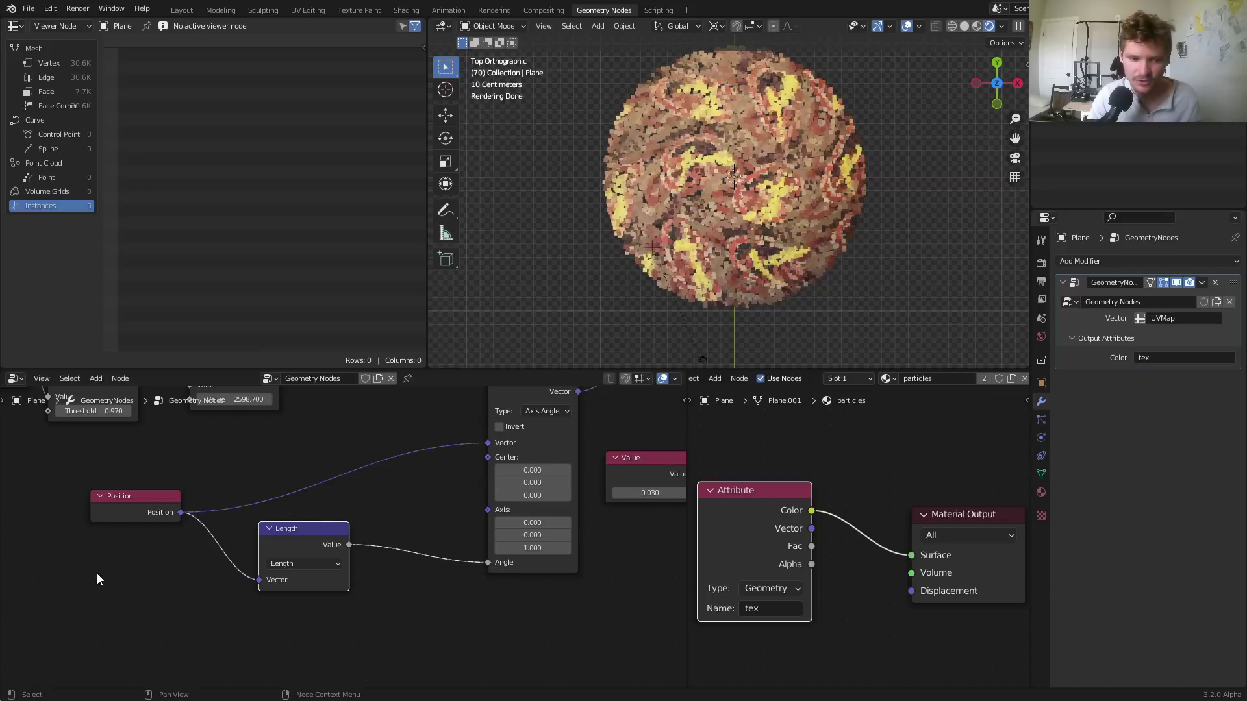
Move the Position and new Length nodes farther away from the Vector Rotate node
drag(99, 574, 318, 498)
key(g)
click(170, 519)
click(310, 504)
scroll(305, 504, up, 3)
Insert a Math node set to Multiply between the Length value and the Vector Rotate Angle
key(shift+a)
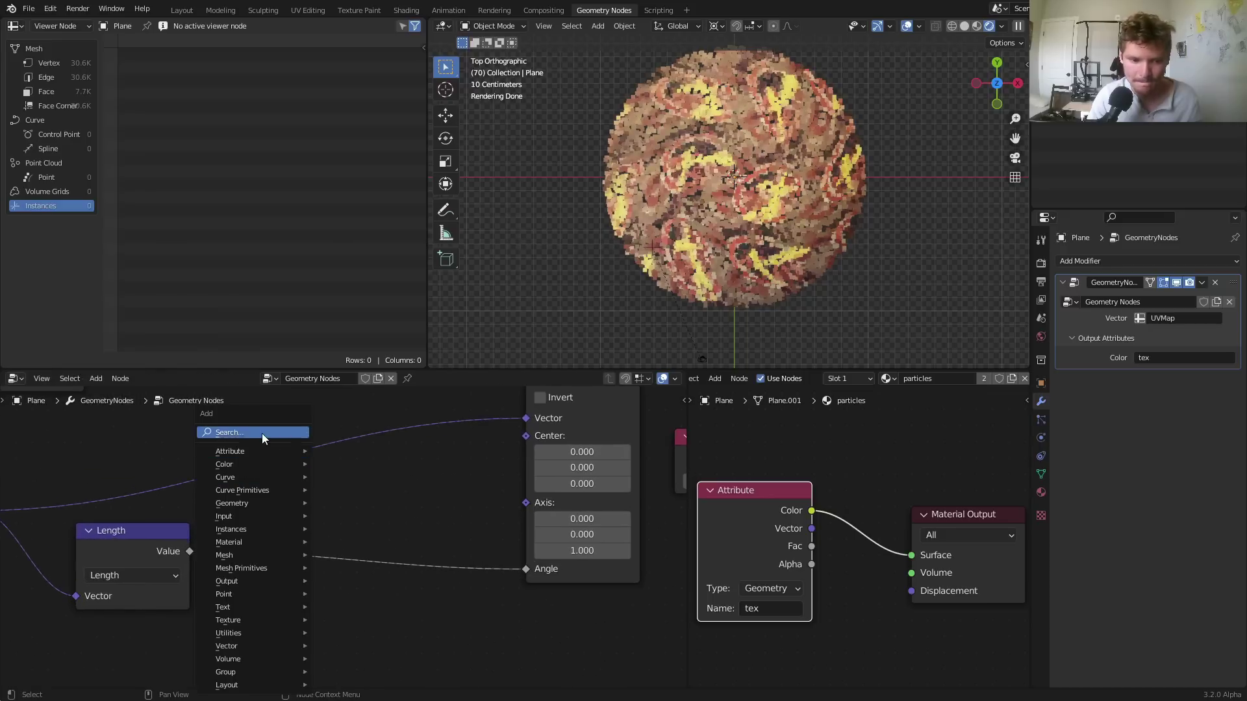
click(262, 434)
text(math)
key(Return)
click(317, 509)
click(329, 538)
key(m)
Try higher multiplier values on the Multiply node, up to 29.5, to twist the particles
drag(347, 598, 893, 598)
key(ctrl+z)
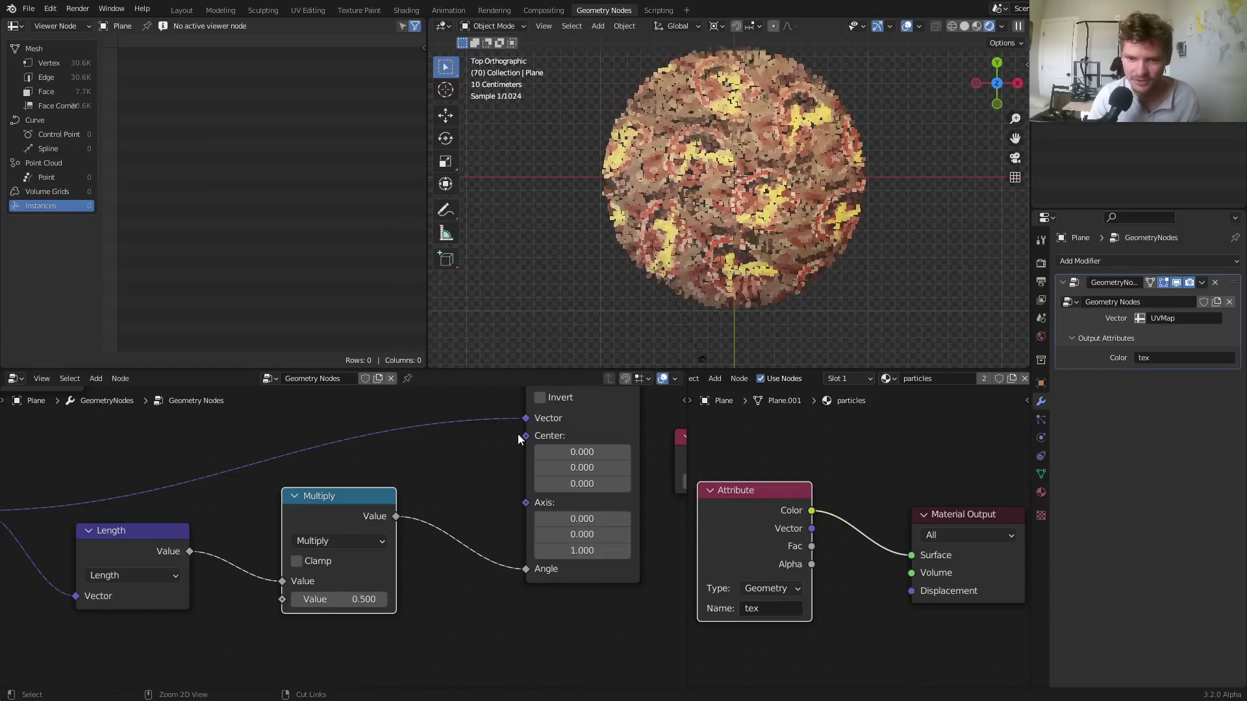
drag(352, 597, 705, 598)
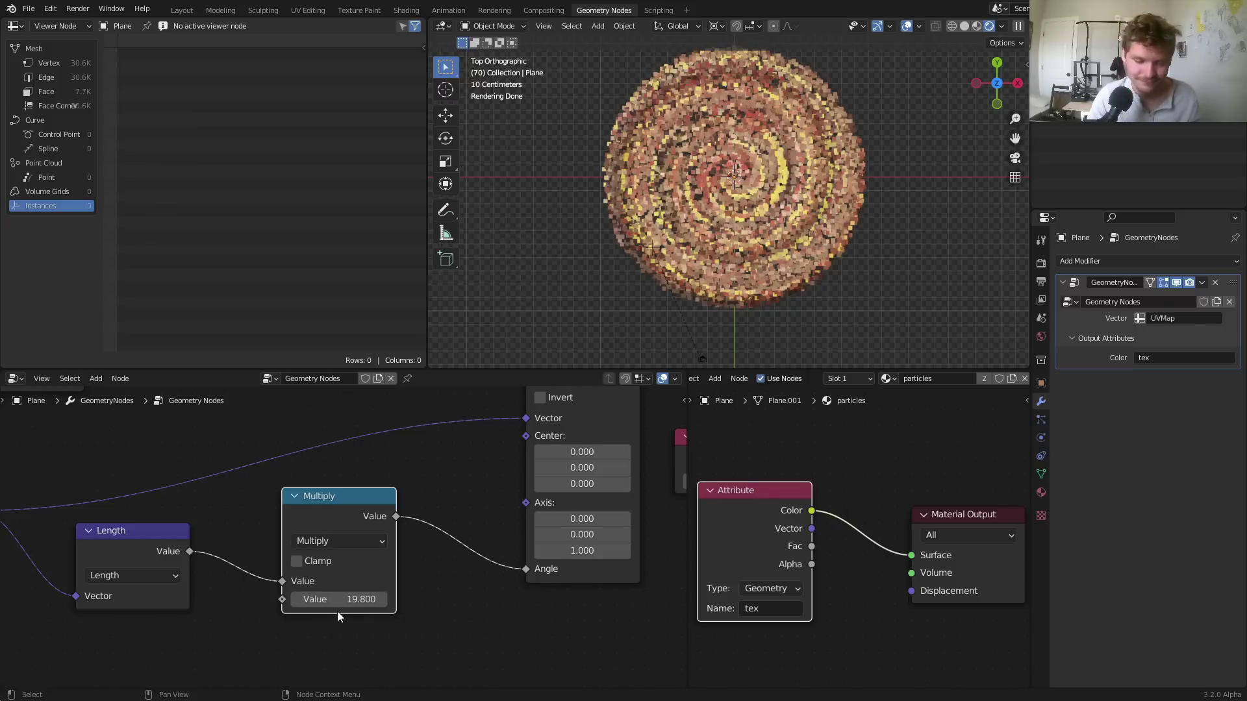
drag(338, 599, 401, 598)
Try removing the Multiply node with its link kept and moving the Length node aside
key(ctrl+x)
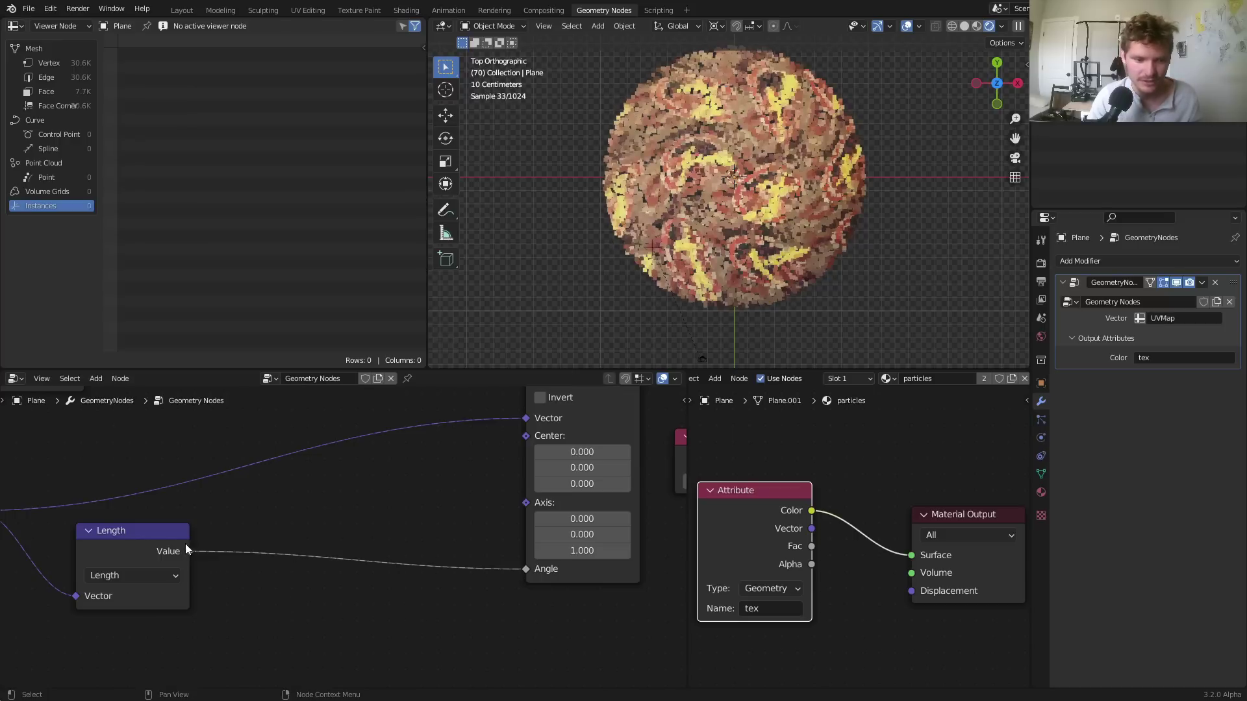
drag(163, 537, 115, 551)
key(shift+a)
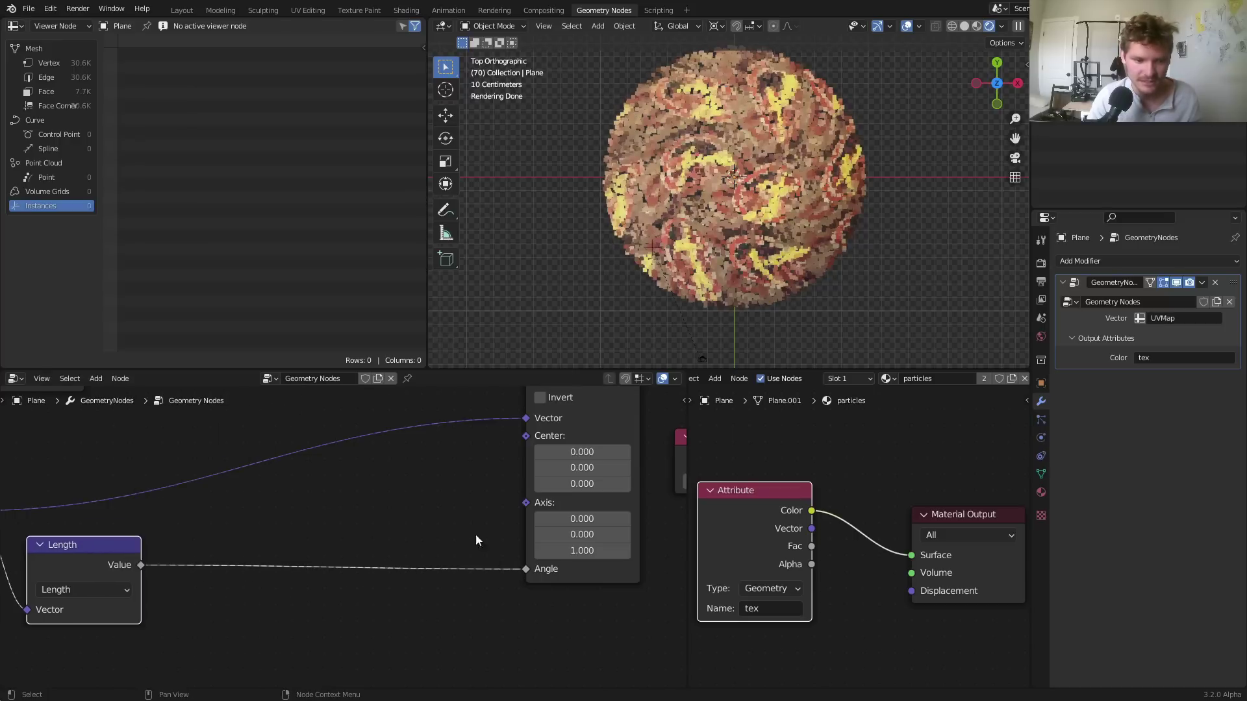
key(ctrl+z)
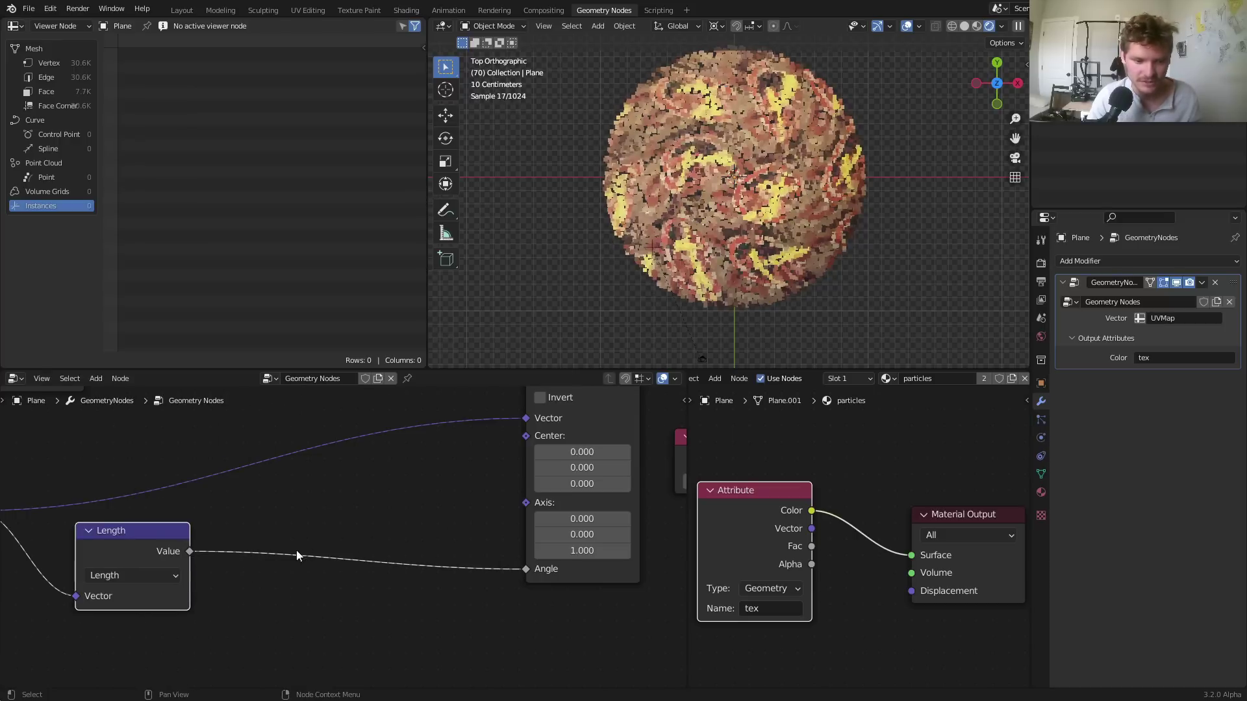
key(ctrl+z)
Set the Multiply node's value to 1 and spread the Multiply and Length nodes apart
drag(354, 515, 418, 513)
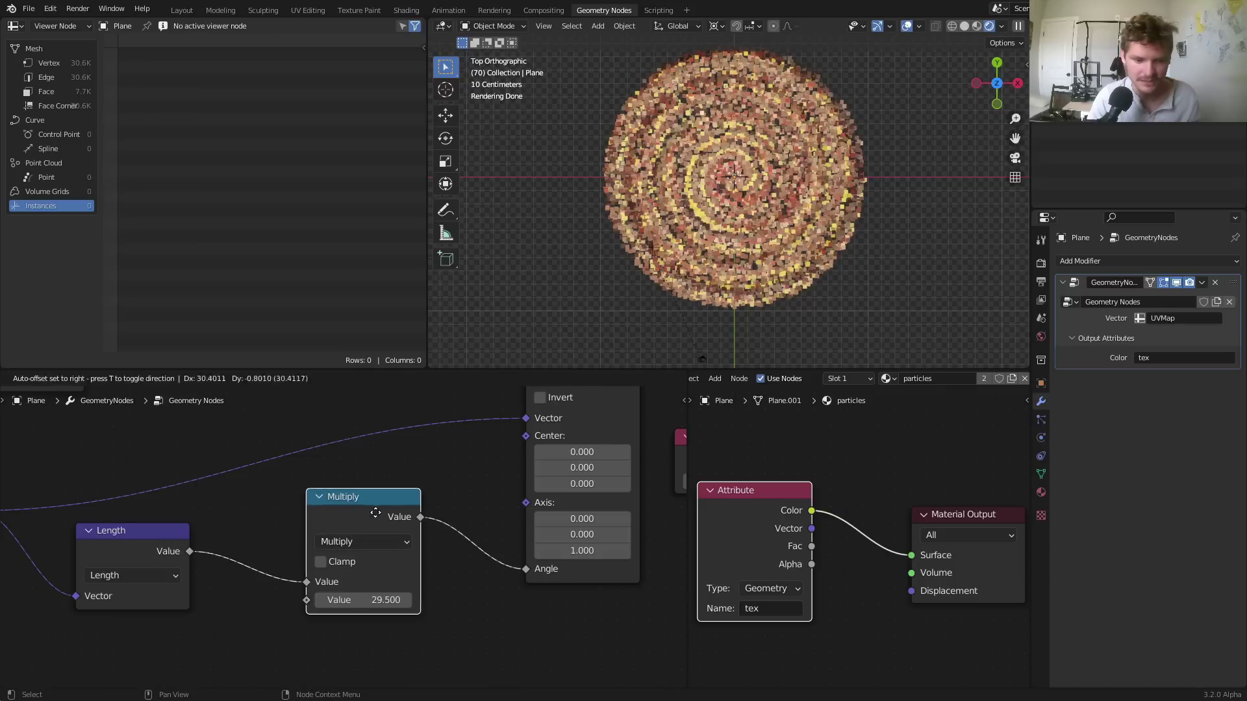
click(377, 600)
text(1)
key(Return)
scroll(333, 591, down, 2)
drag(375, 567, 262, 599)
Insert a Map Range node between the Length and Multiply nodes
scroll(383, 540, up, 2)
middle_drag(384, 541, 378, 451)
key(shift+a)
click(376, 422)
text(map range)
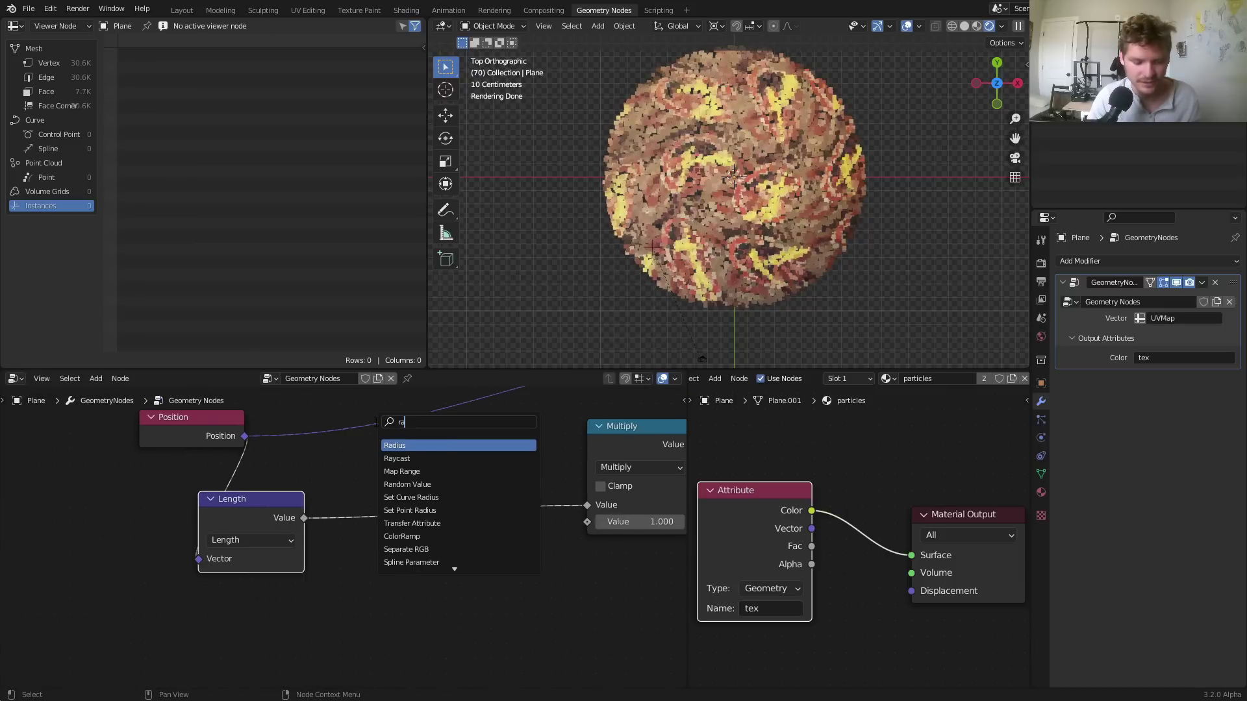
key(Return)
click(416, 472)
scroll(419, 479, up, 2)
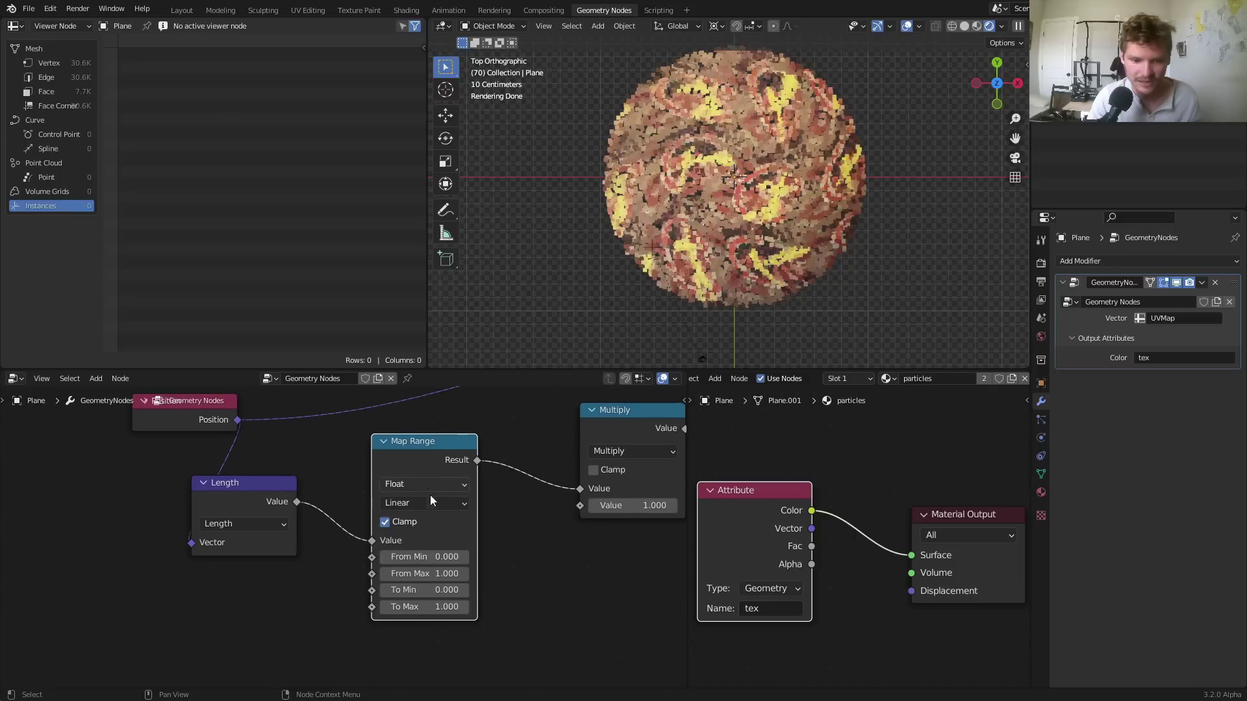
Invert the Map Range output by setting To Min to 1 and To Max to 0
click(450, 604)
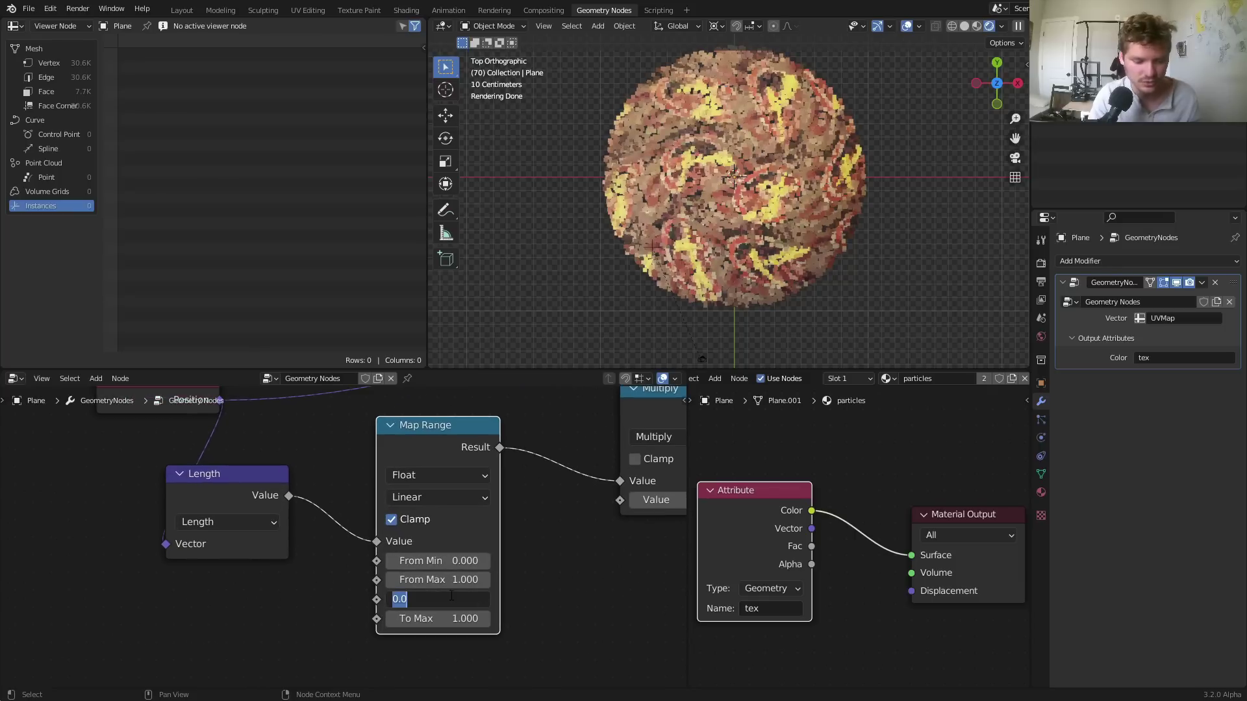
text(1)
key(Return)
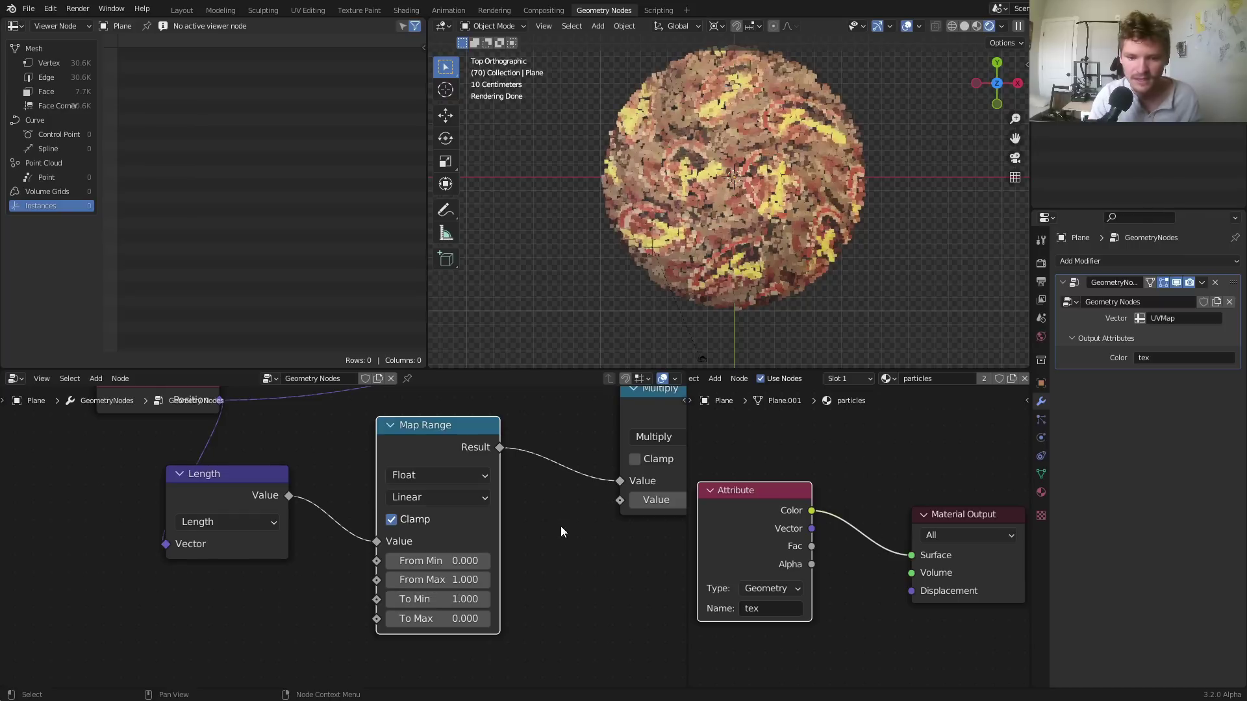
Try a multiplier of 39.1 with the inverted falloff, and reset the Multiply value to 1
middle_drag(543, 527, 282, 643)
drag(390, 603, 756, 603)
click(362, 601)
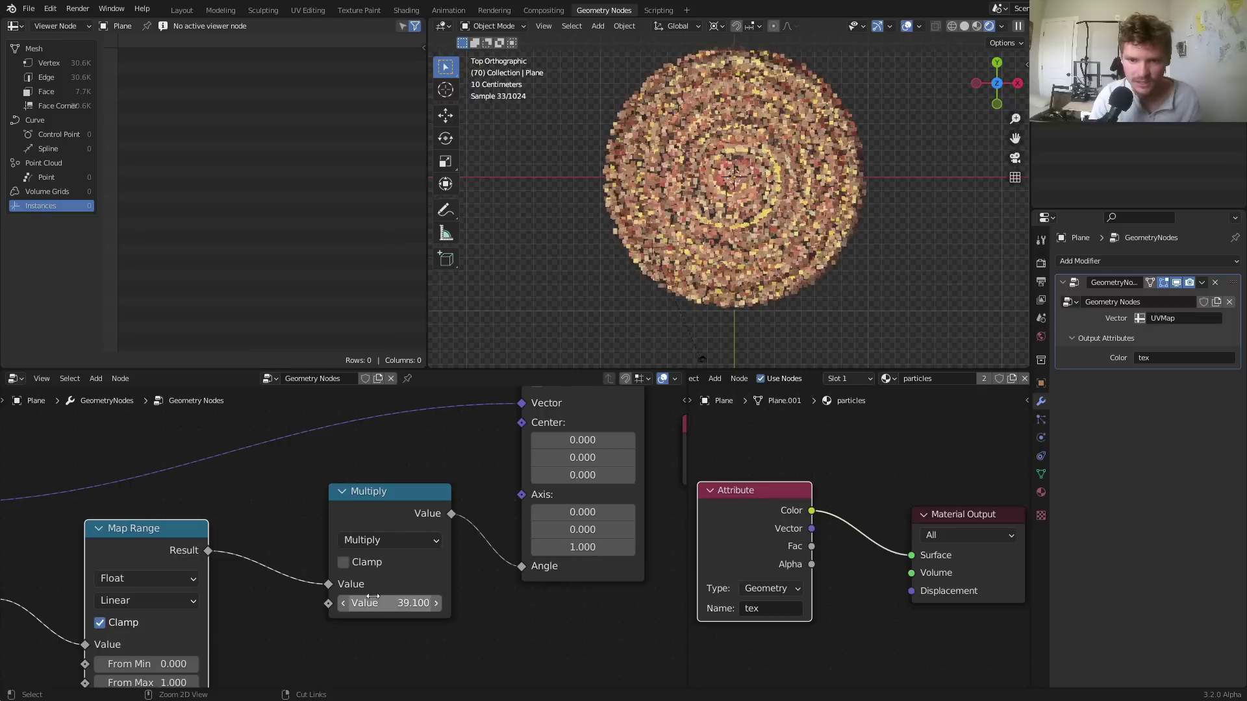
text(1)
key(Return)
Compare Map Range's Smoother Step and Linear interpolation by temporarily raising the multiplier, including to 11.6
middle_drag(171, 607, 282, 509)
scroll(281, 509, down, 1)
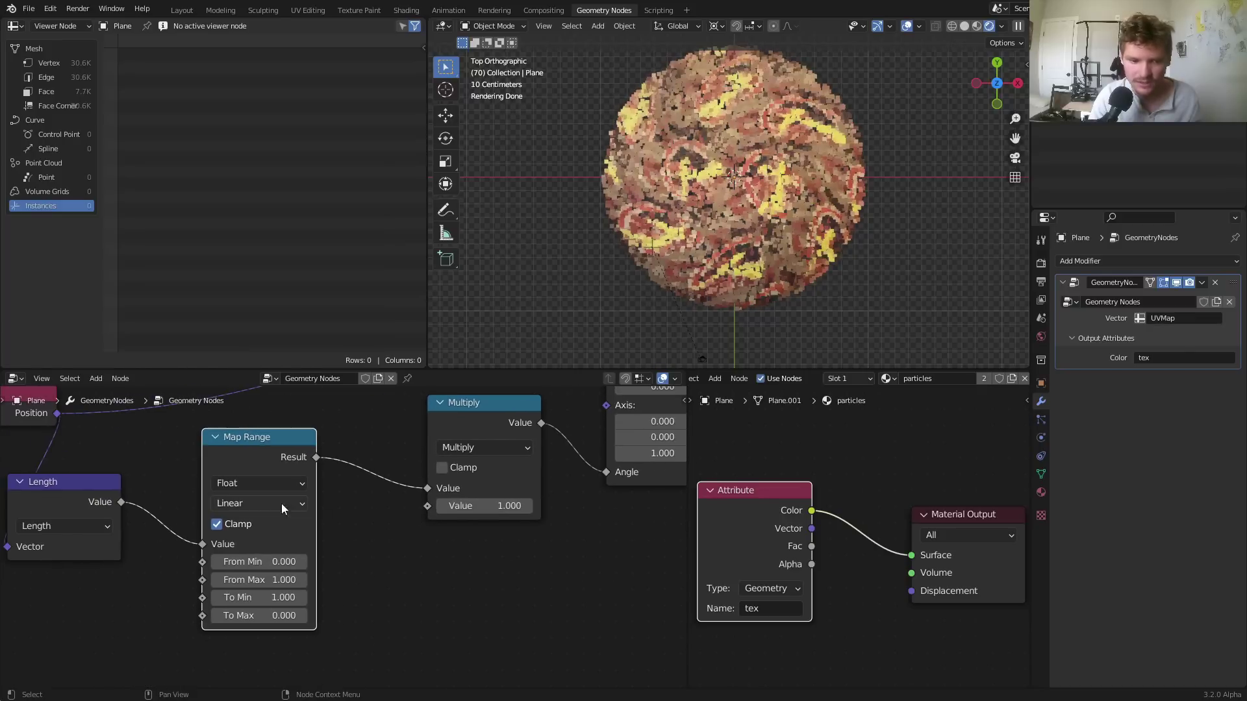
click(227, 508)
click(253, 577)
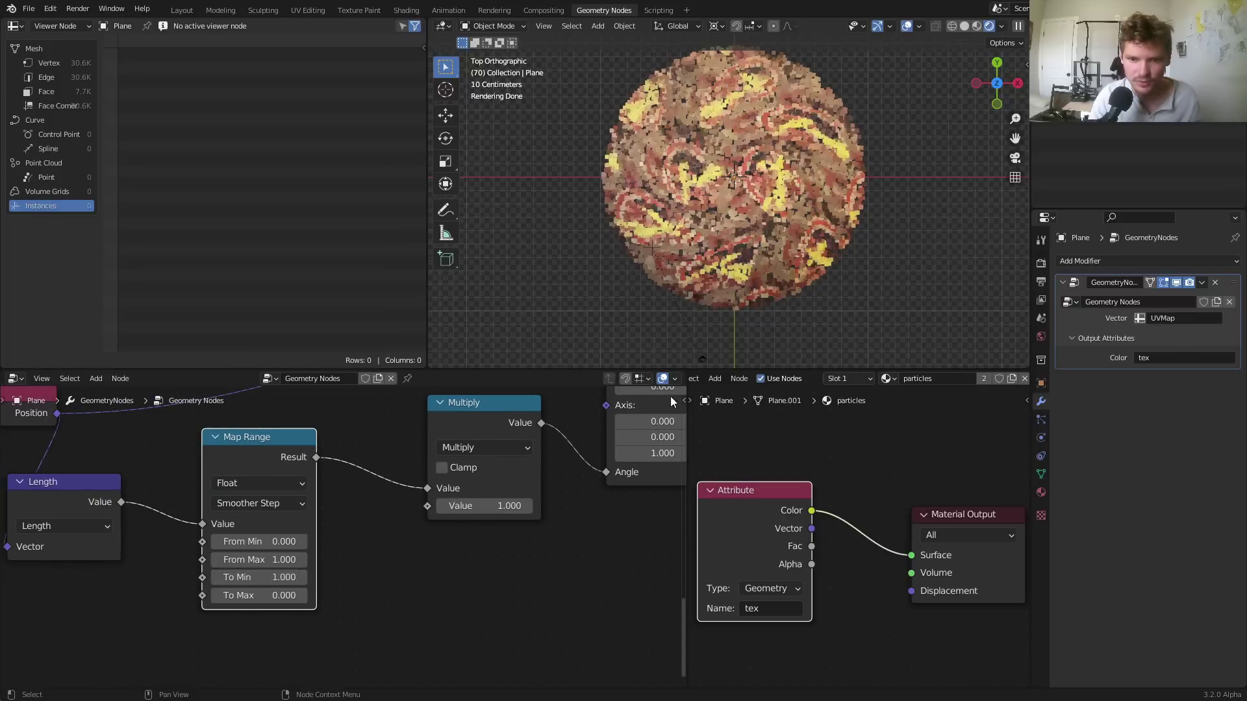
drag(513, 504, 600, 504)
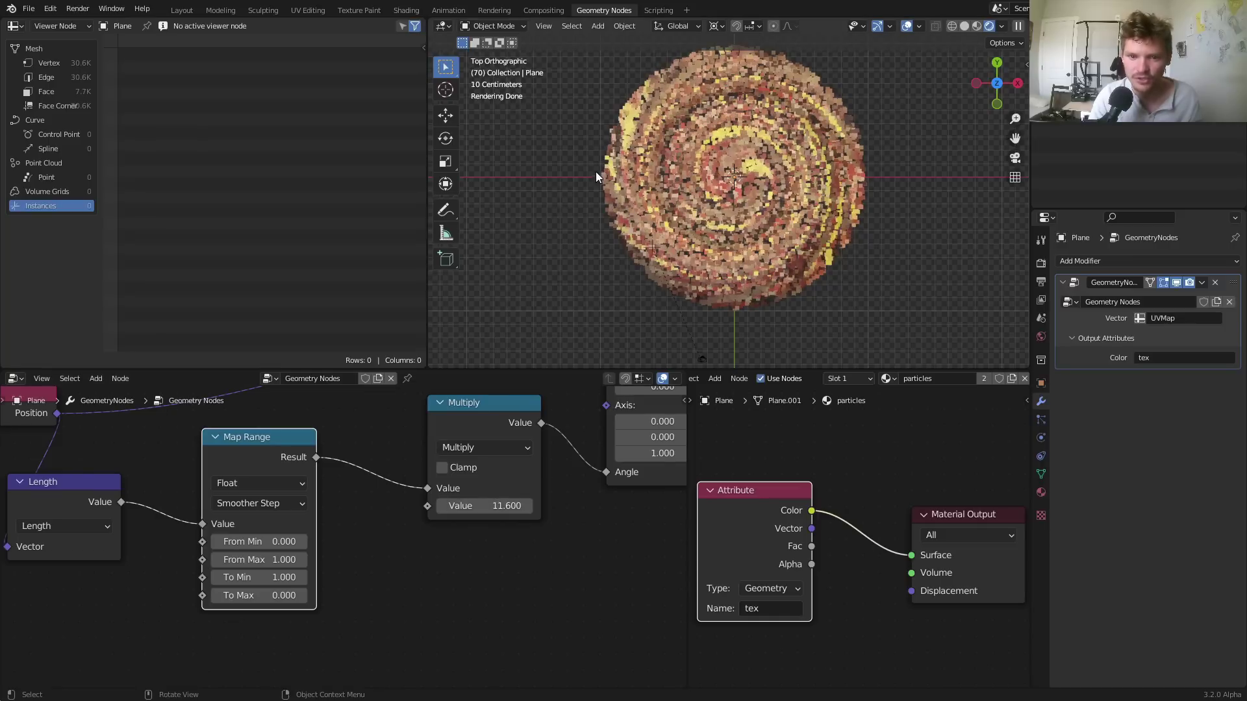
key(ctrl+z)
ctrl+scroll(278, 500, up, 3)
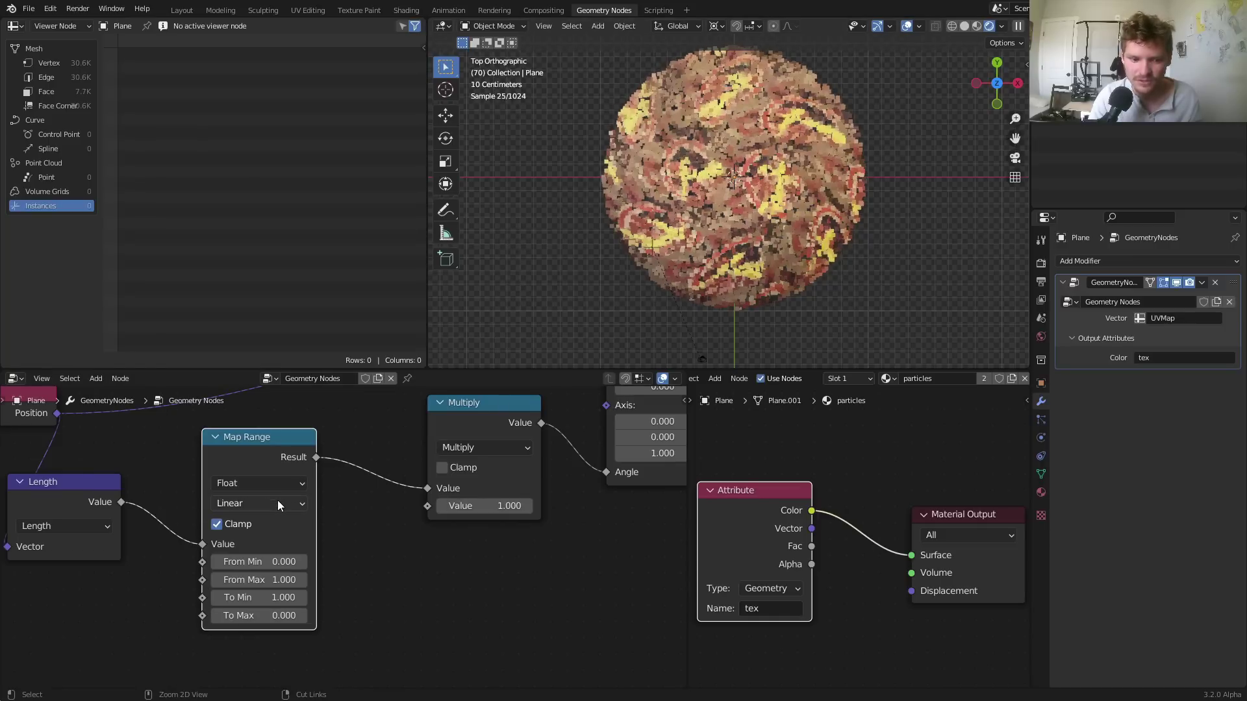
drag(488, 505, 523, 505)
key(ctrl+z)
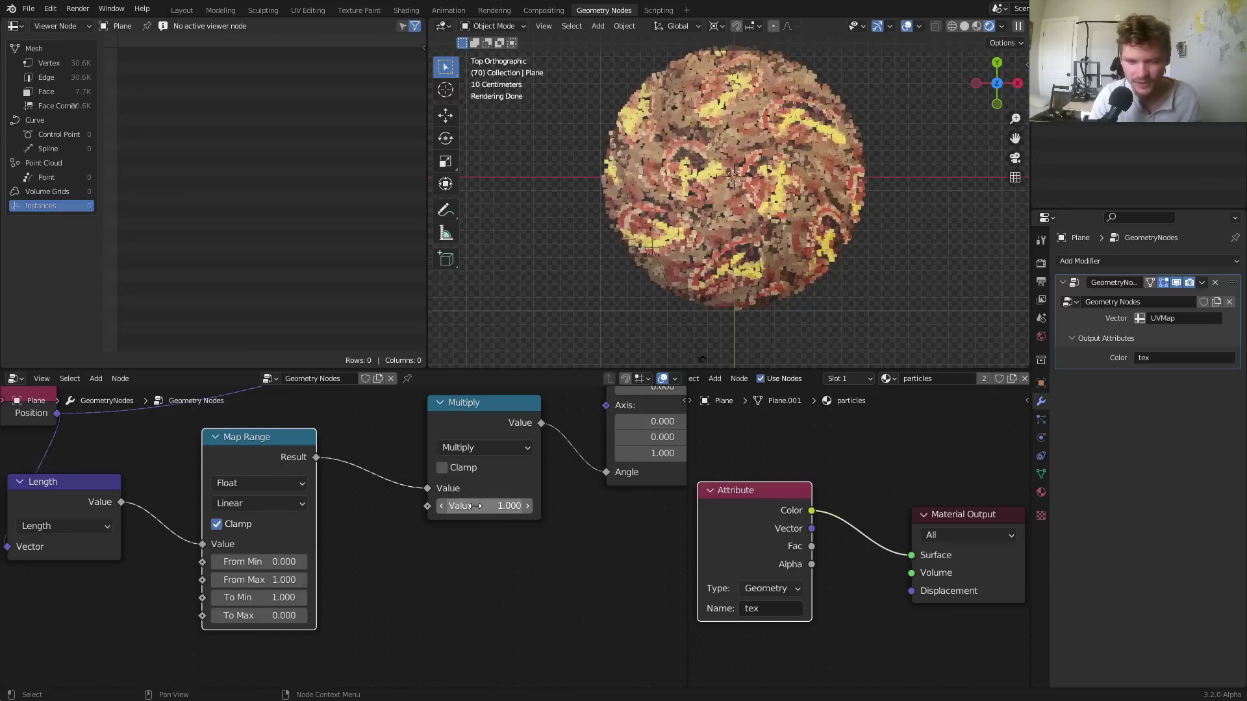
Set the Map Range interpolation to Smoother Step and test a higher multiplier, undoing only the multiplier change
click(255, 502)
click(259, 576)
drag(484, 505, 525, 512)
key(ctrl+z)
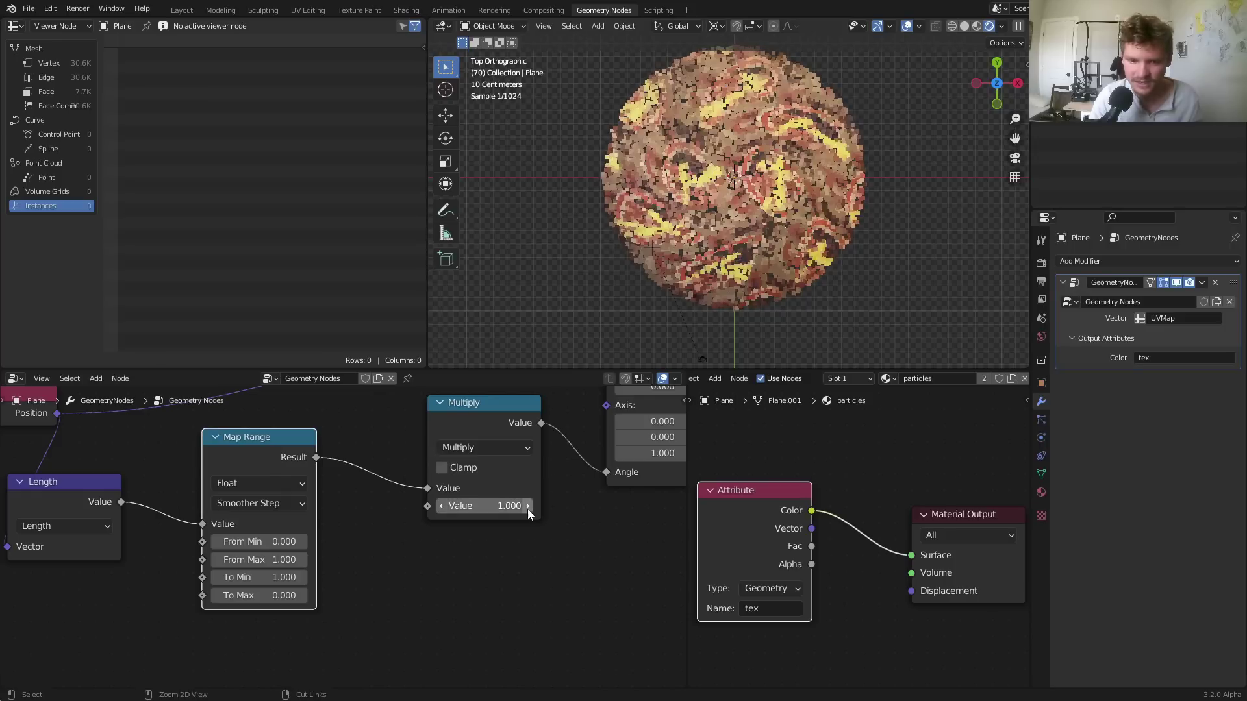
Drive the Multiply node's second value with the Seconds output of a new Scene Time node and play the animation
drag(455, 408, 454, 493)
middle_drag(453, 497, 593, 369)
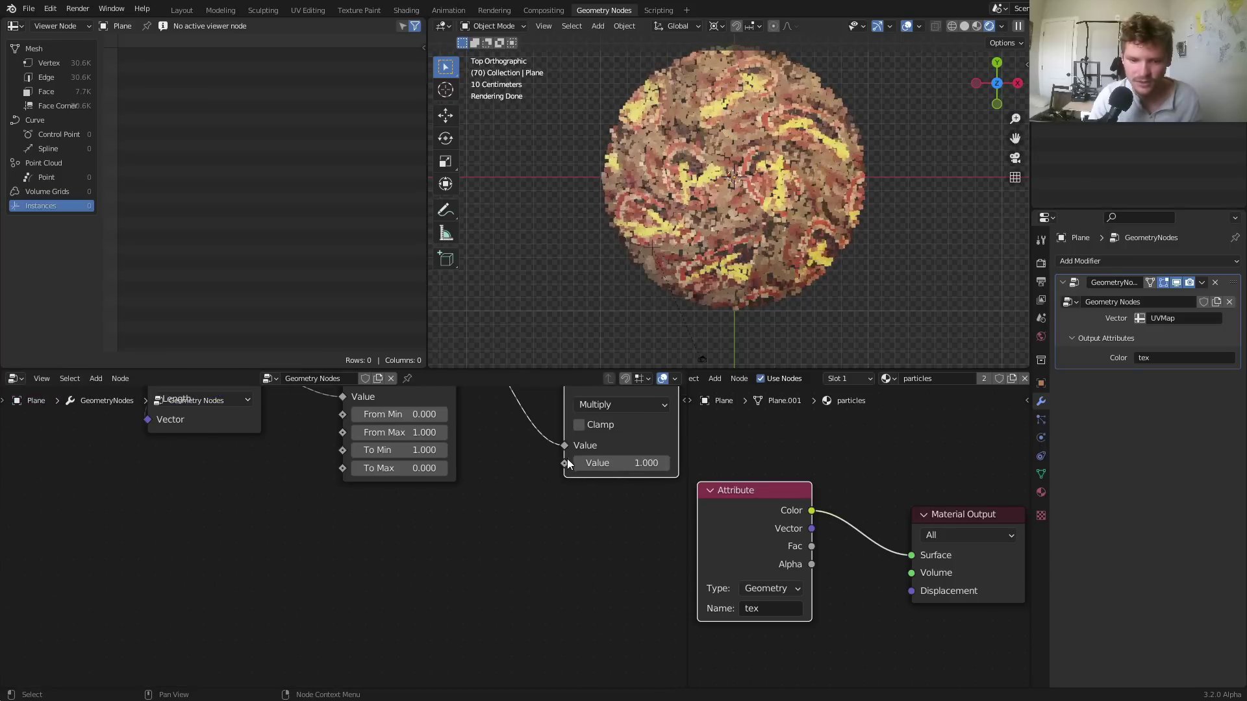
drag(563, 463, 286, 532)
text(scene)
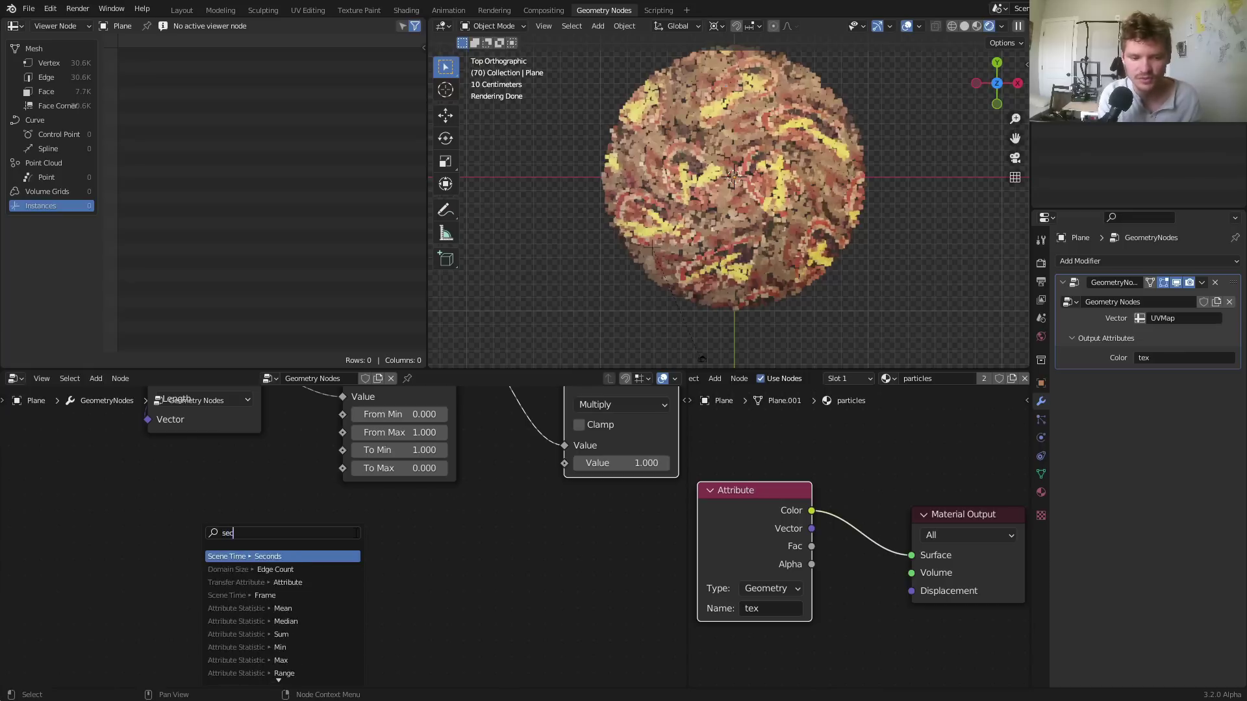
key(Return)
click(354, 532)
key(space)
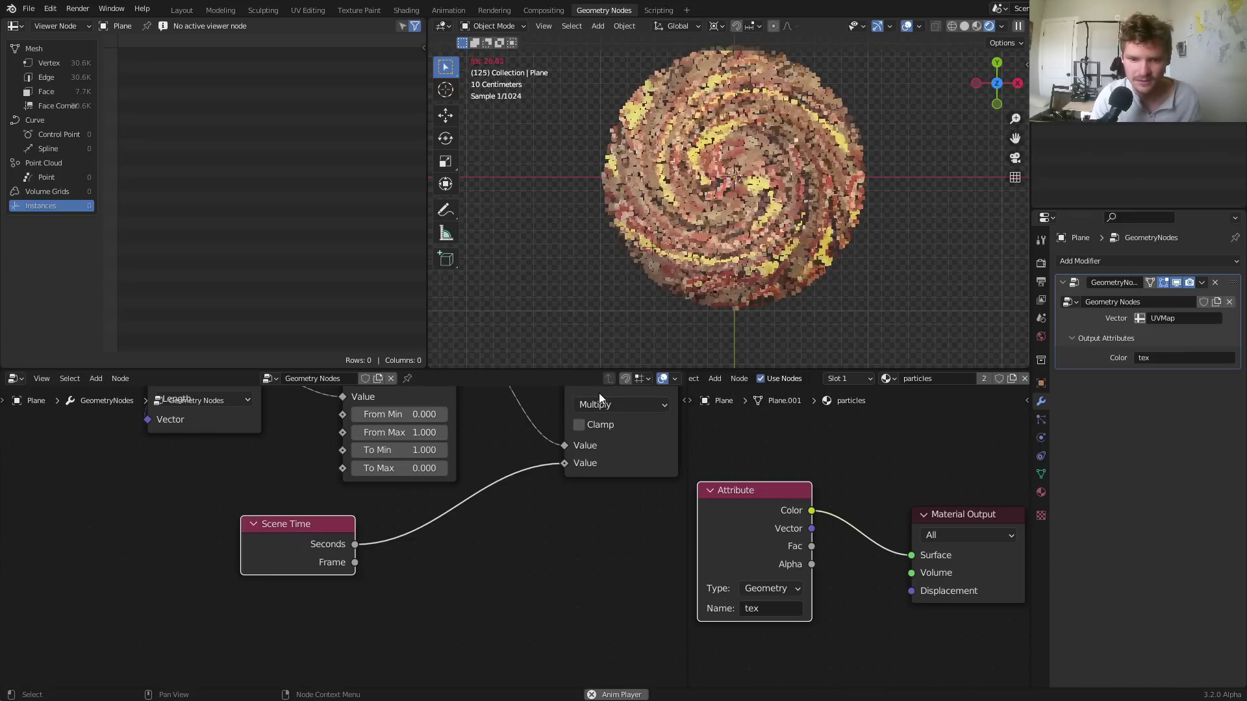
Insert a duplicate Multiply node with a value of 5 after Scene Time Seconds, and play back the faster swirl
key(shift+d)
click(457, 549)
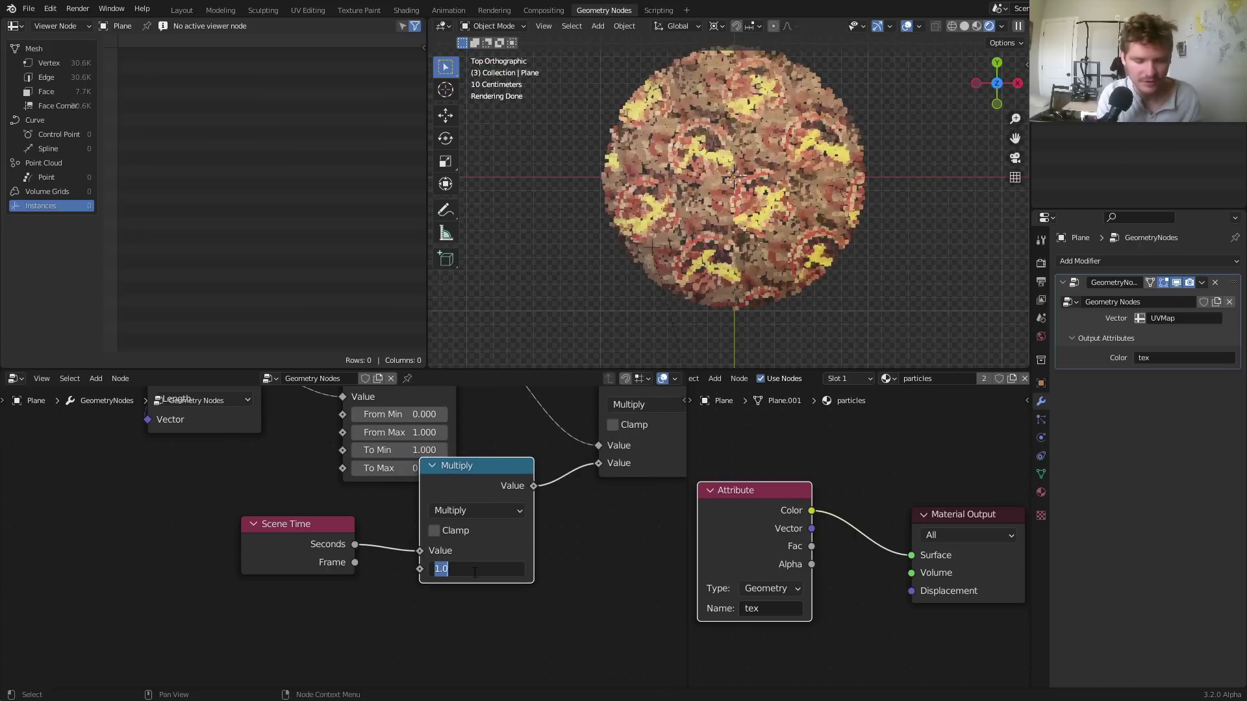
text(5)
key(Return)
key(space)
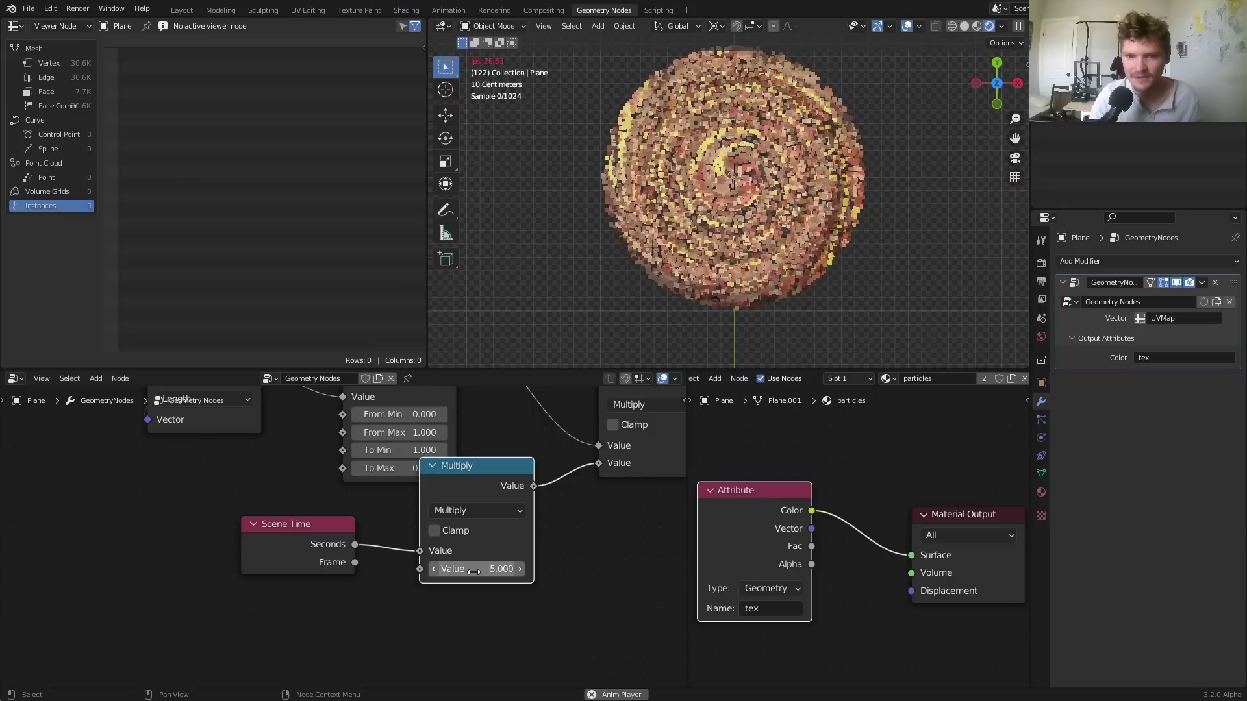
key(space)
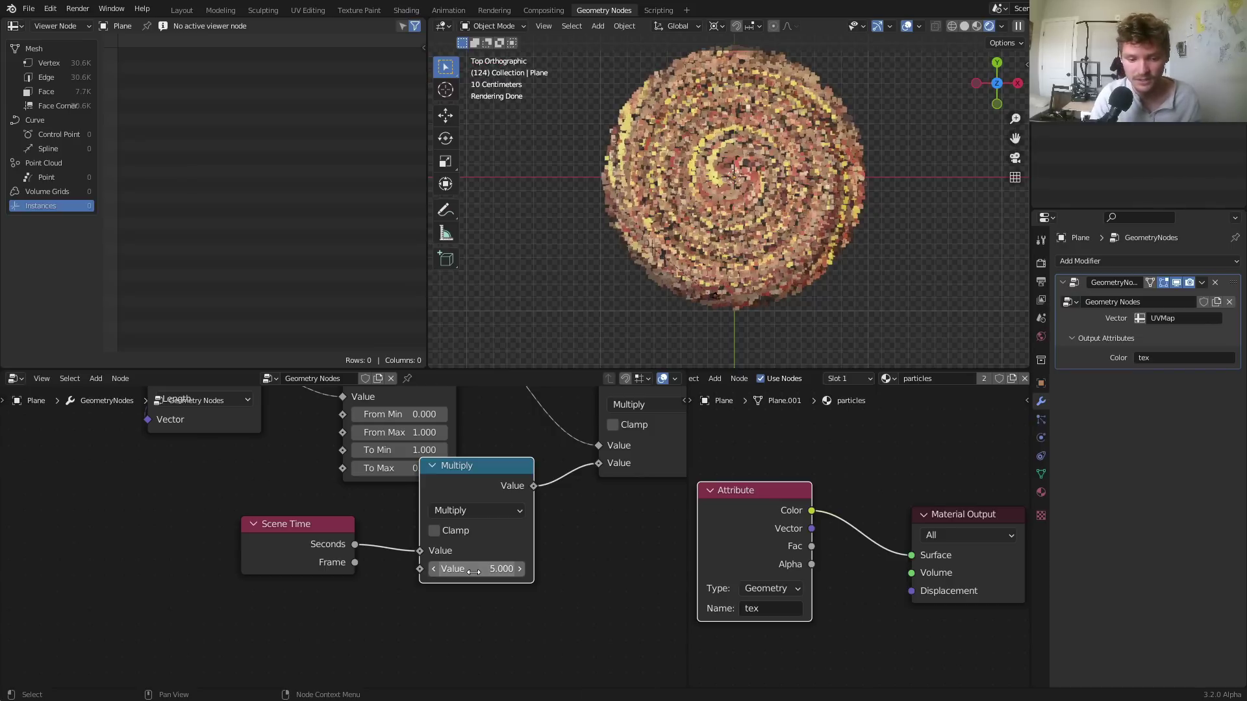
Replay the swirl from the first frame and examine it from an oblique angle and through the camera
key(shift+Left)
key(space)
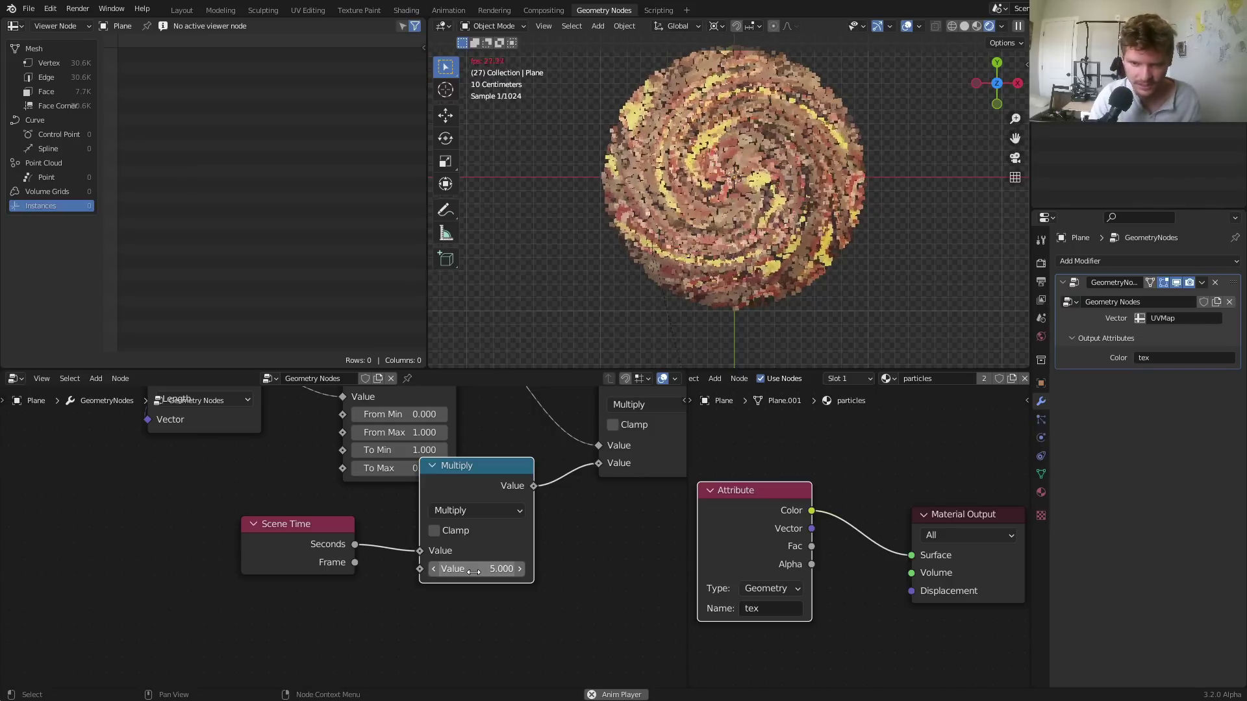
middle_drag(769, 201, 859, 154)
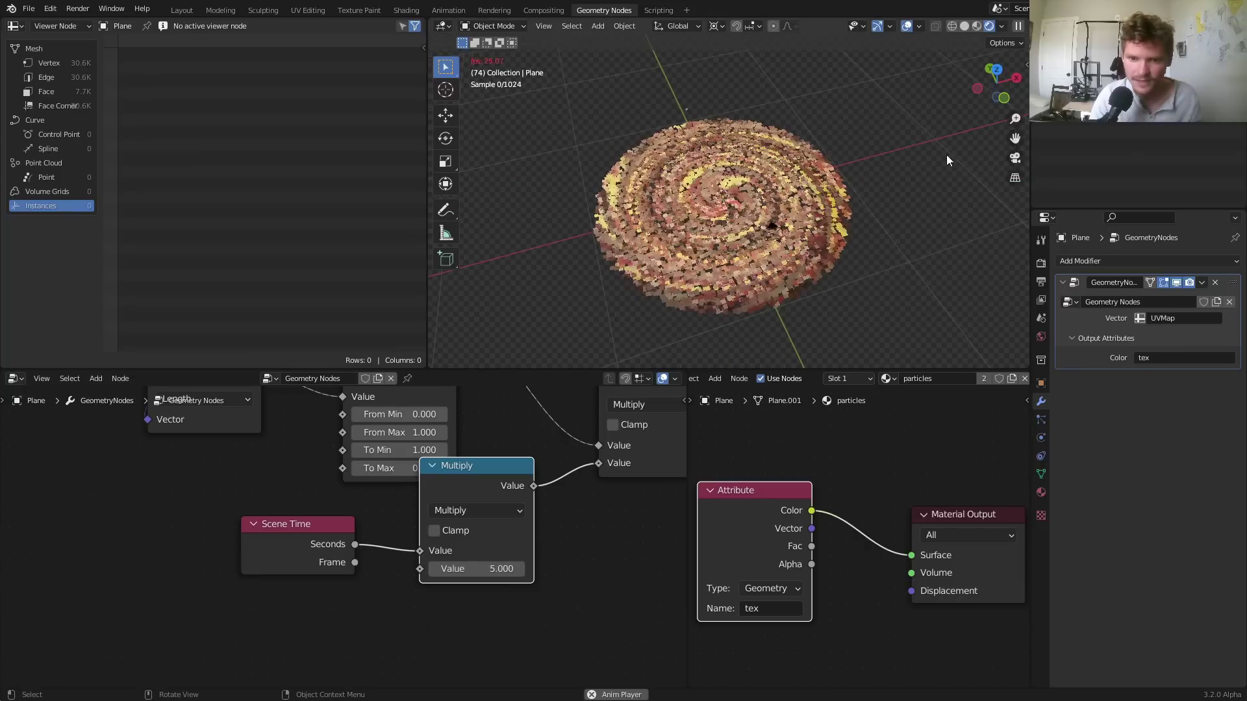
click(1015, 159)
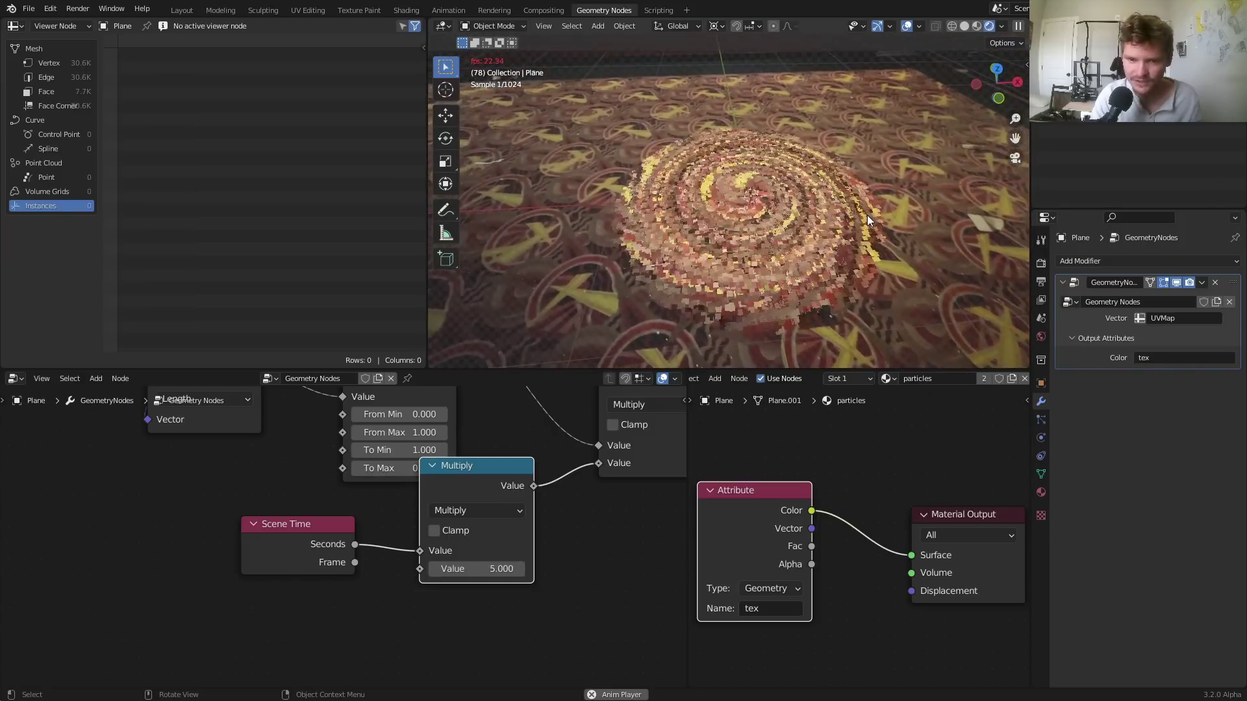
key(Escape)
middle_drag(867, 216, 790, 224)
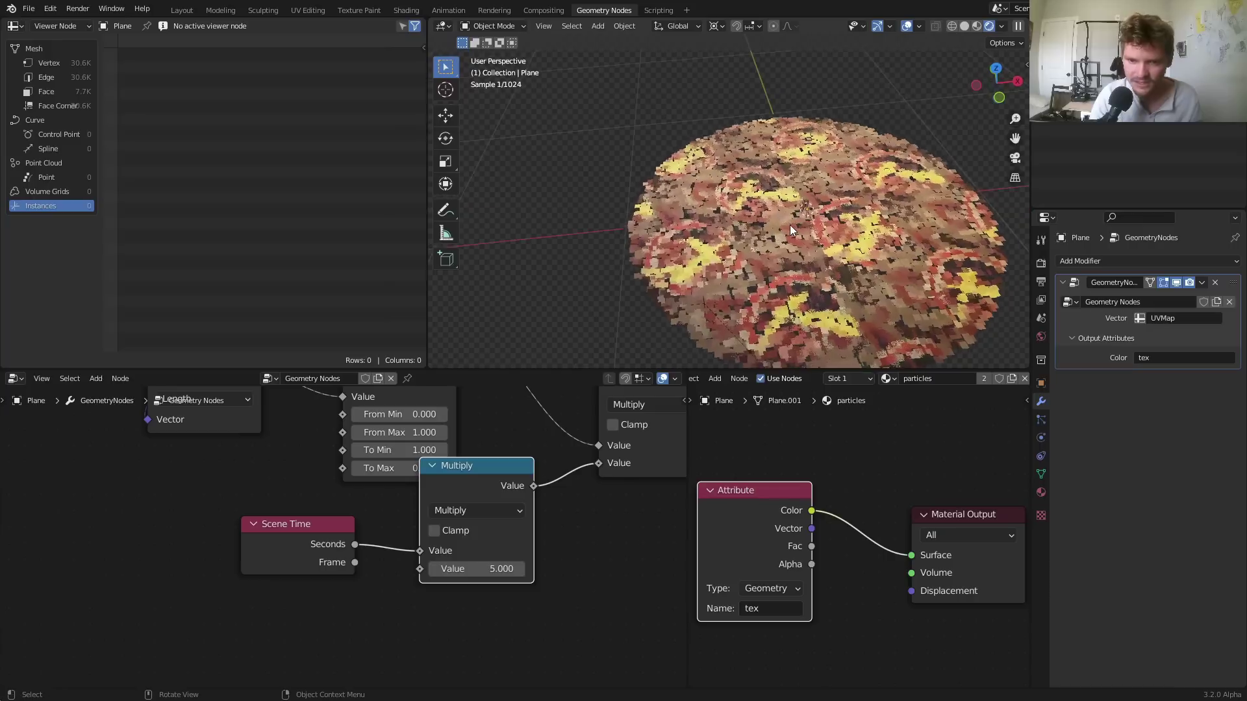
key(space)
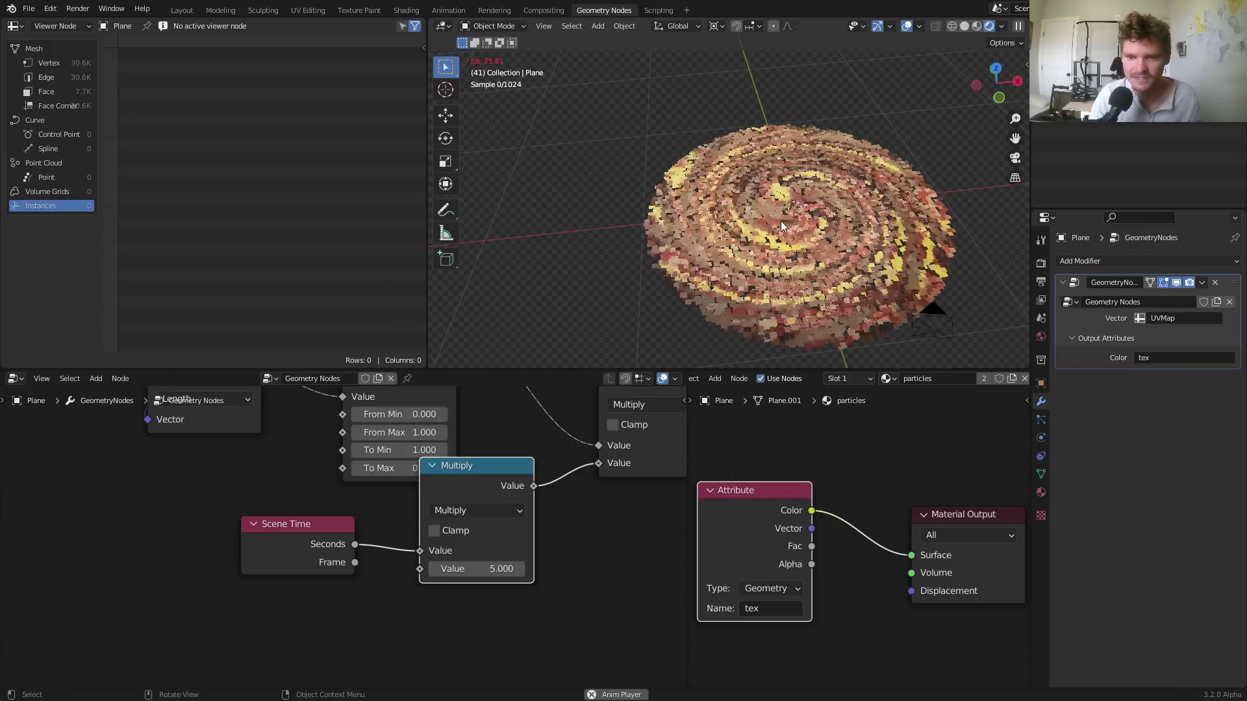
key(space)
Reposition nodes in the geometry node tree, including the Value node feeding the Grid size, and save the file
scroll(505, 504, down, 5)
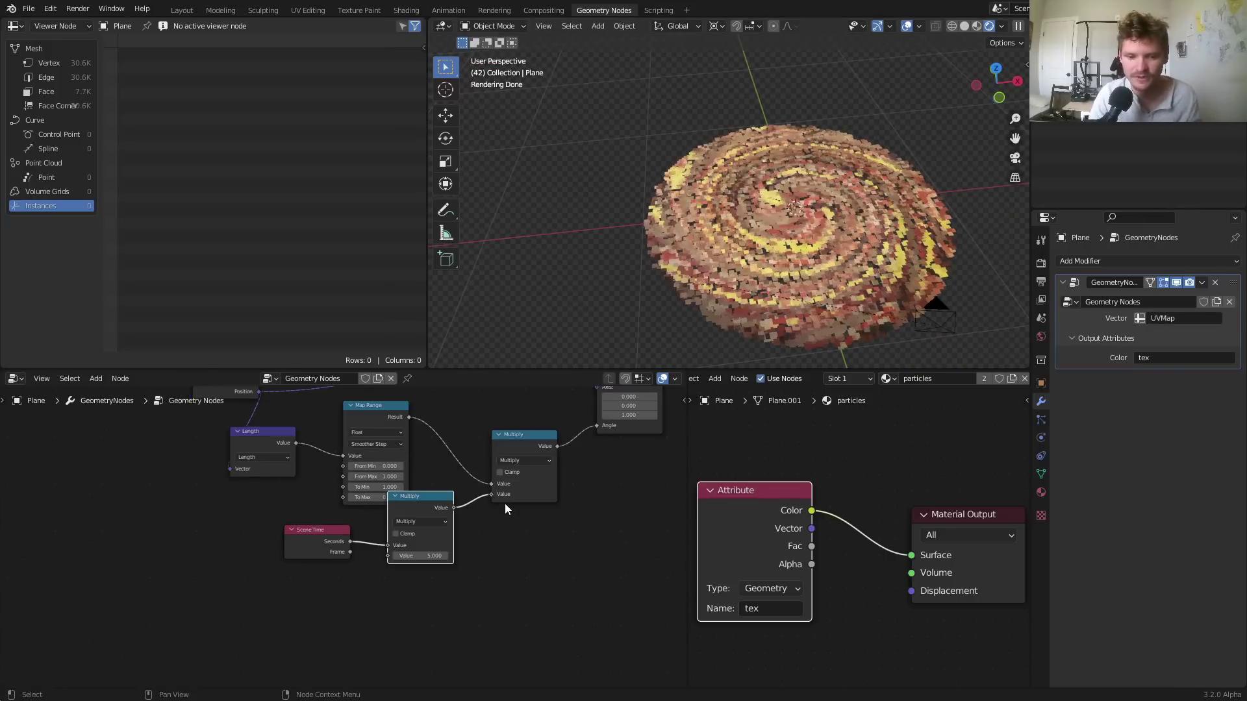
scroll(507, 552, down, 3)
drag(581, 607, 279, 445)
click(372, 467)
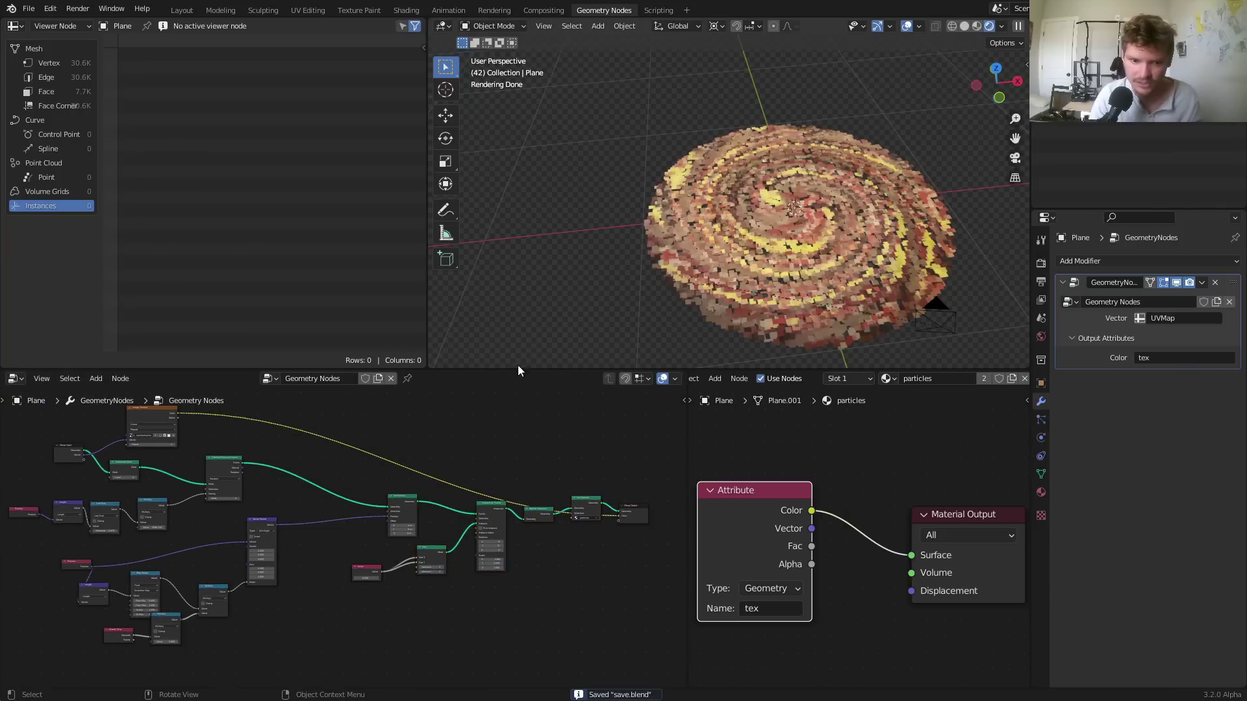
scroll(373, 581, up, 9)
drag(381, 591, 417, 602)
Test lowering the particles with a Set Position Z offset of about -0.54 m, and reset it to zero
scroll(321, 543, up, 5)
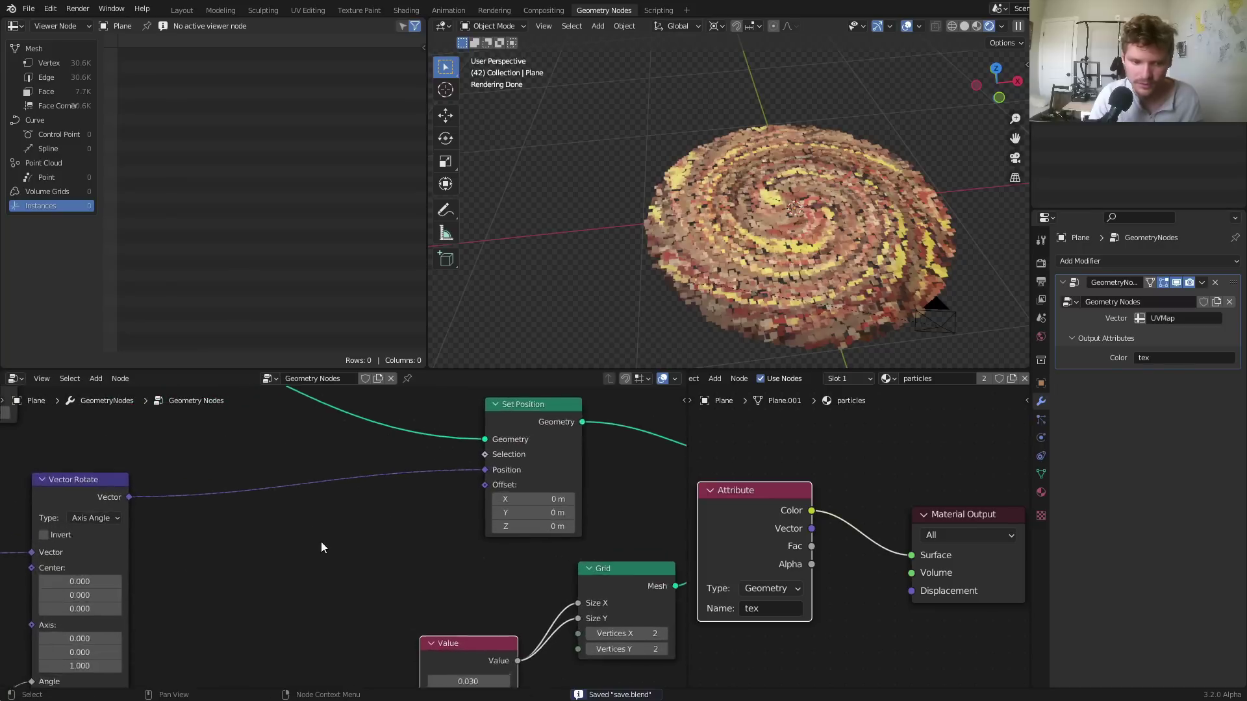
scroll(321, 542, up, 2)
middle_drag(441, 447, 440, 451)
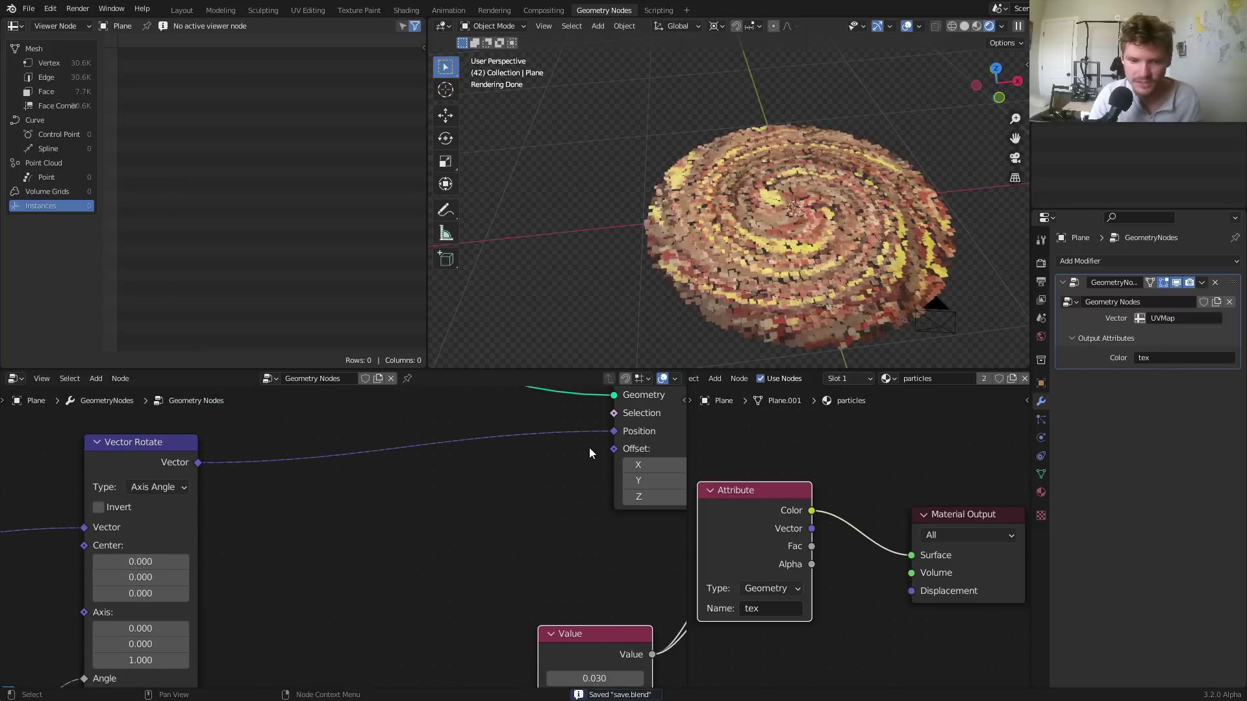
middle_drag(590, 452, 429, 446)
shift+drag(513, 493, 523, 493)
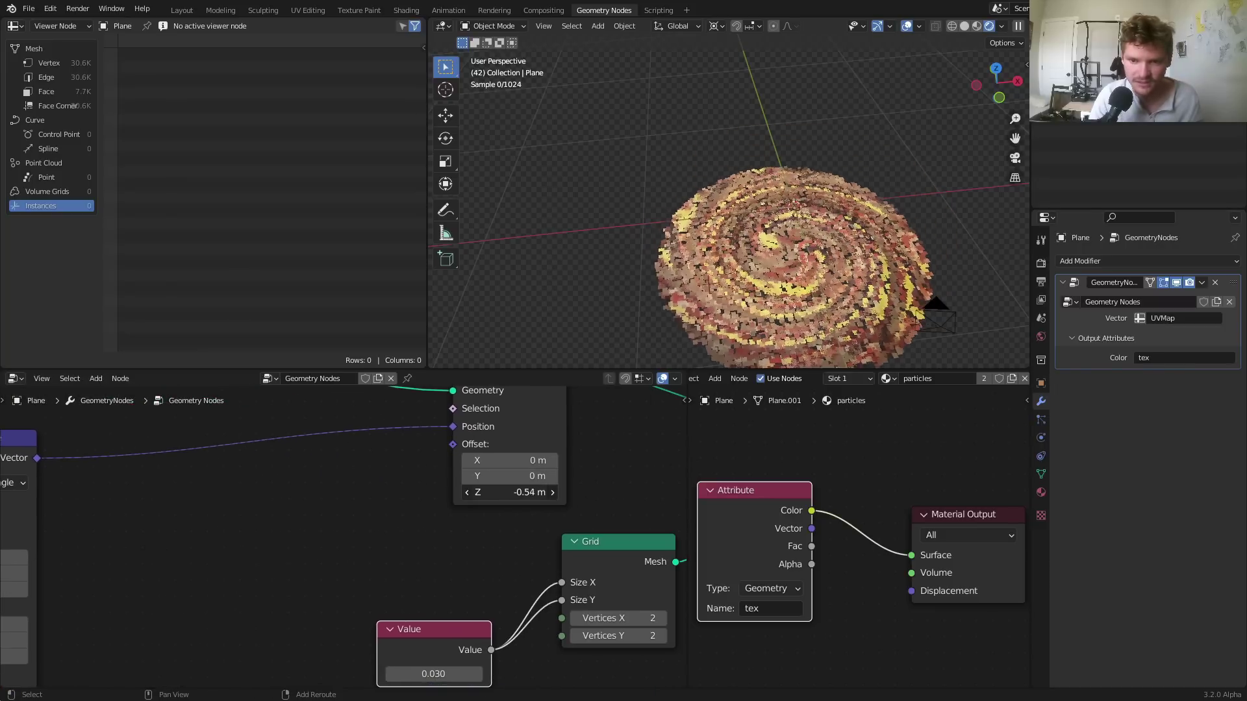
key(BackSpace)
Add a Combine XYZ node feeding the Offset input of Set Position
drag(453, 445, 195, 494)
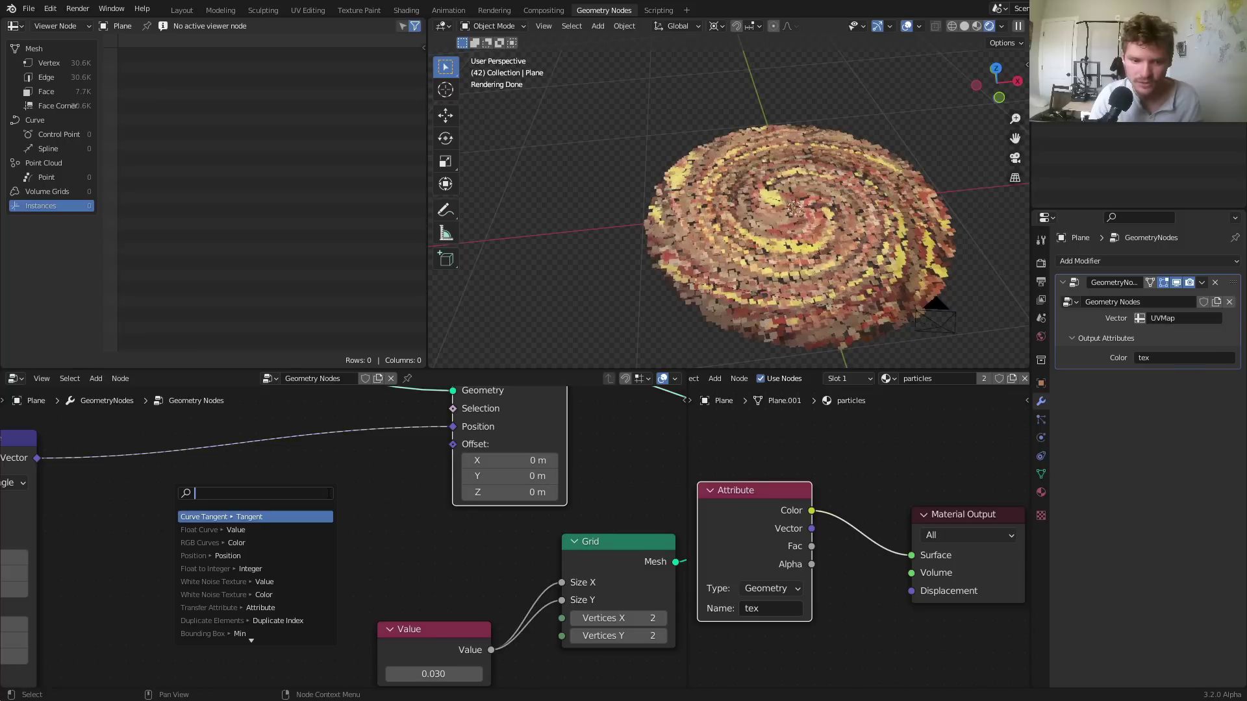
text(combine)
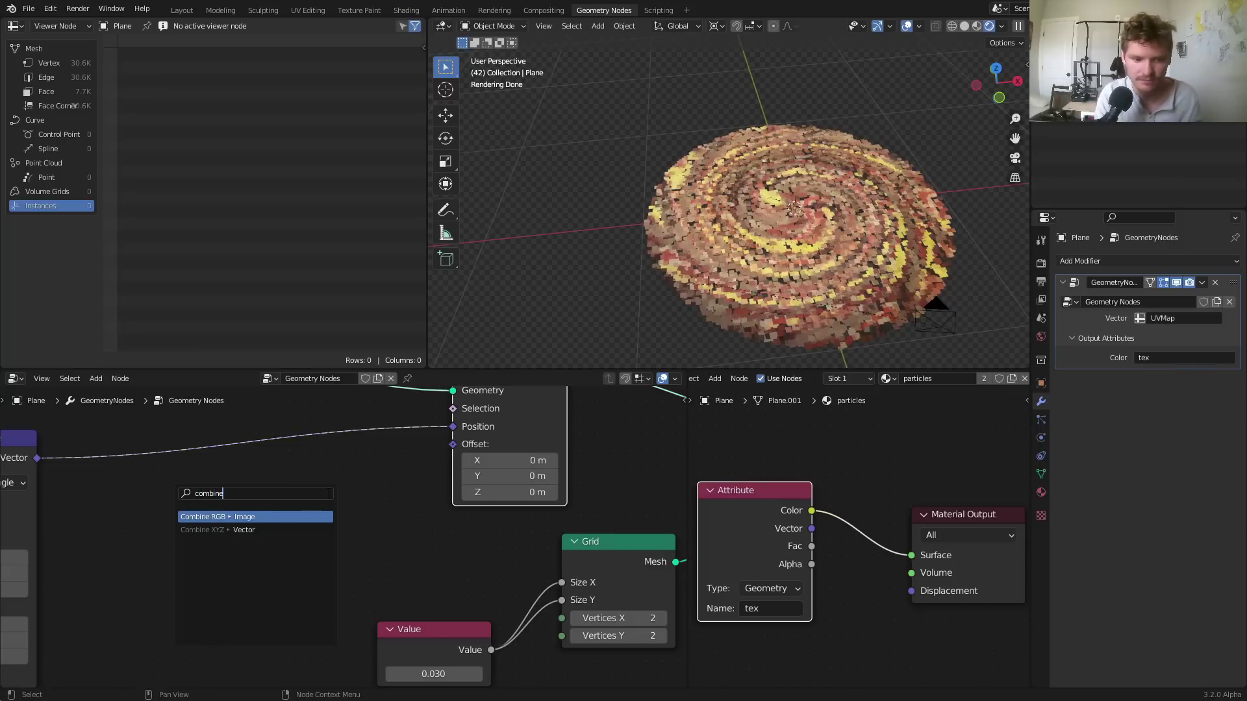
click(218, 530)
Test a Combine XYZ Z value of -0.760 and undo the change
shift+drag(286, 561, 285, 564)
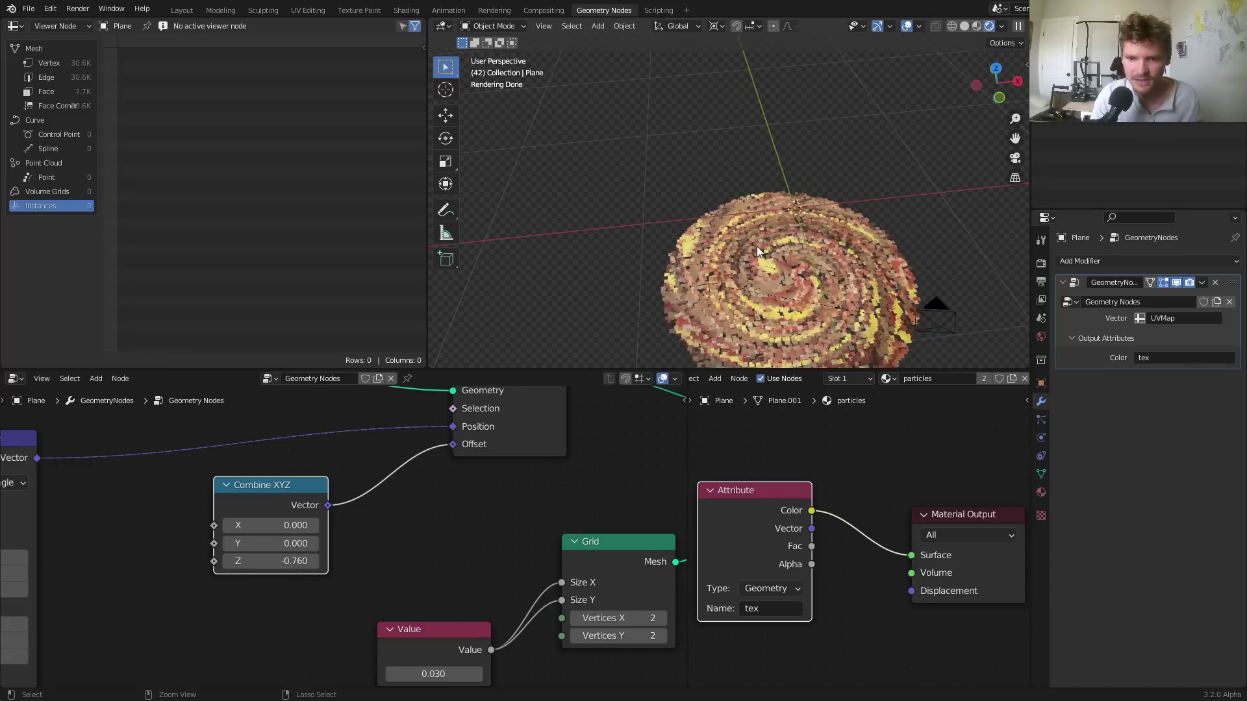
key(ctrl+z)
key(ctrl+z)
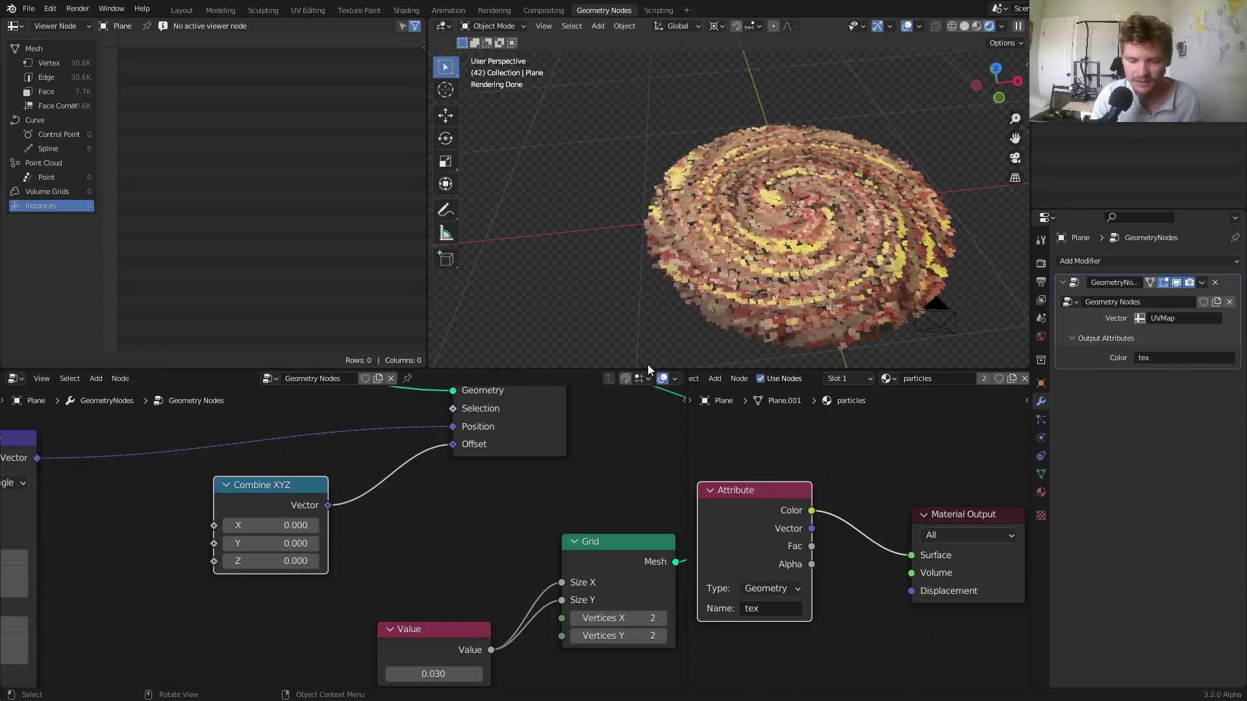
Duplicate the Map Range node below the original and feed the copy's Value input from the Length node
scroll(247, 514, down, 3)
middle_drag(243, 521, 530, 450)
click(205, 506)
key(shift+d)
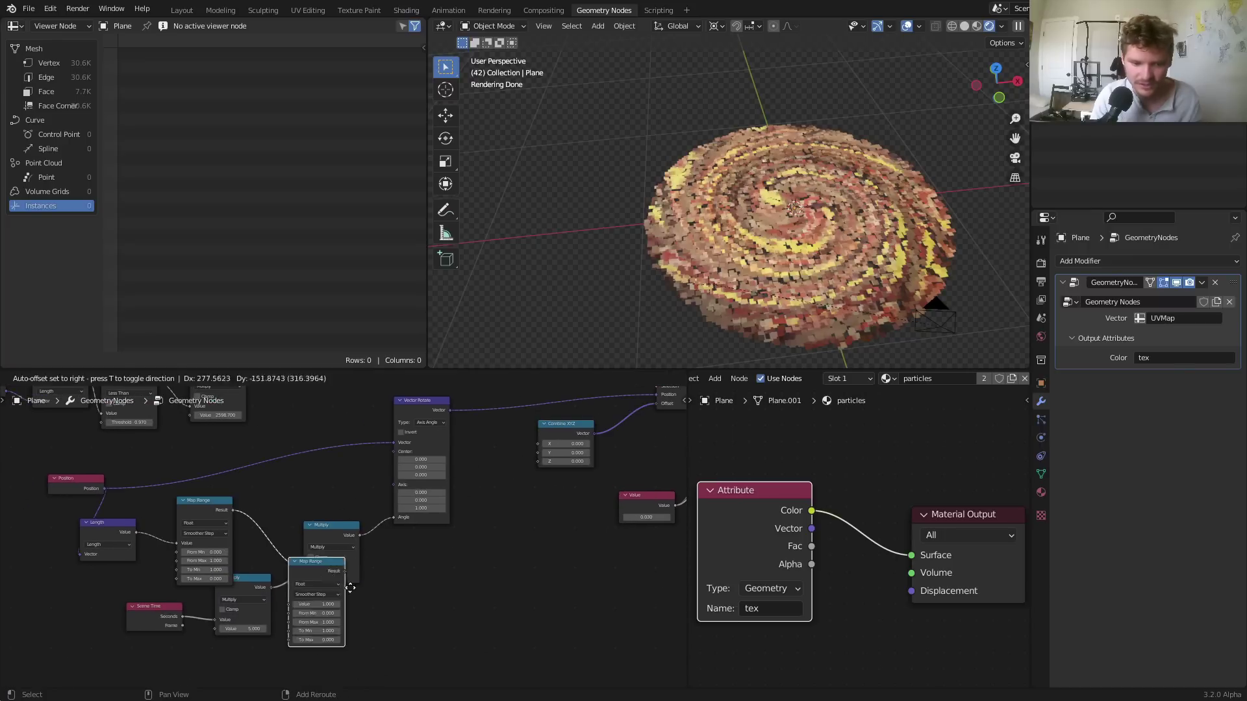
click(385, 609)
alt+right_drag(396, 637, 400, 637)
scroll(400, 637, up, 3)
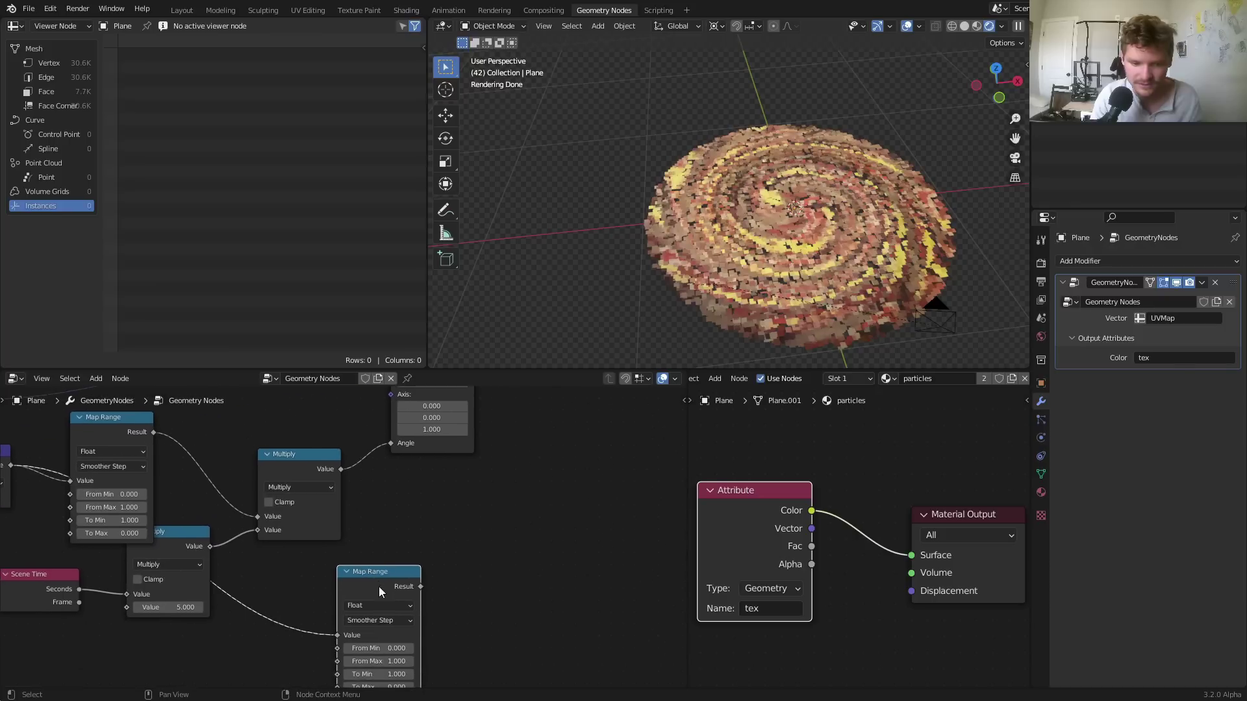
Set the duplicated Map Range to Linear interpolation and connect its Result to the Z input of Combine XYZ
click(382, 622)
click(369, 606)
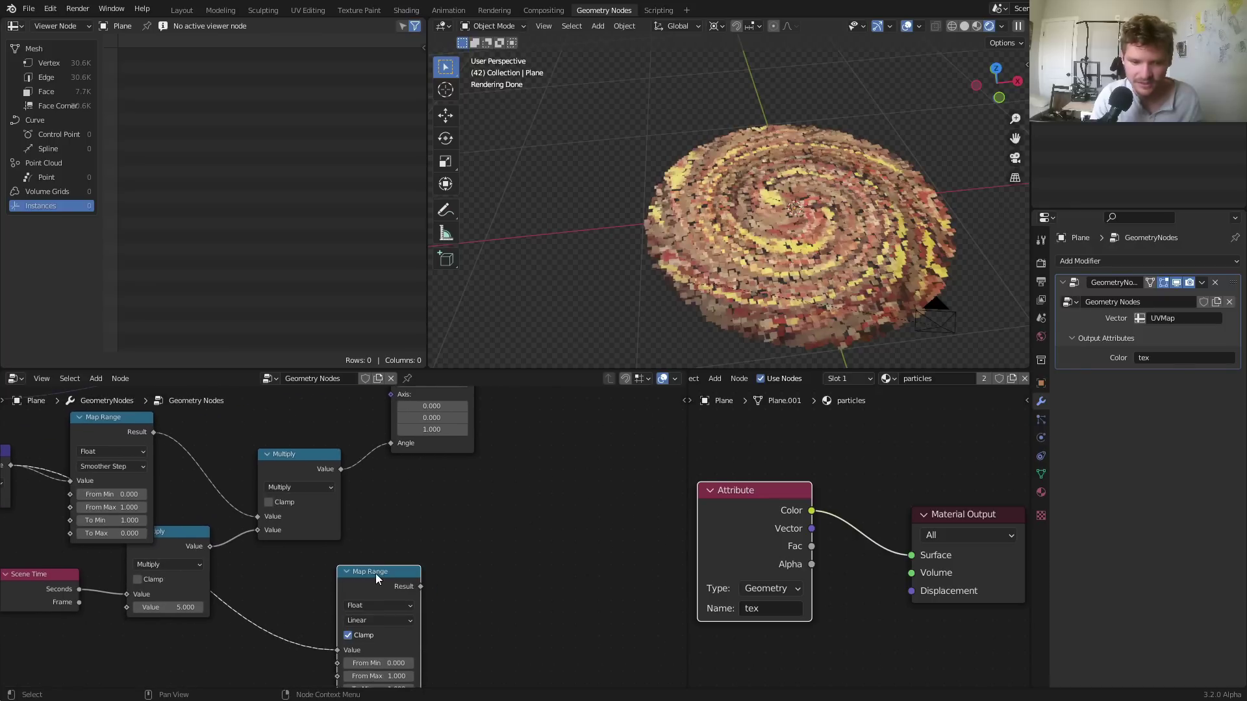
scroll(455, 522, down, 2)
middle_drag(454, 522, 297, 575)
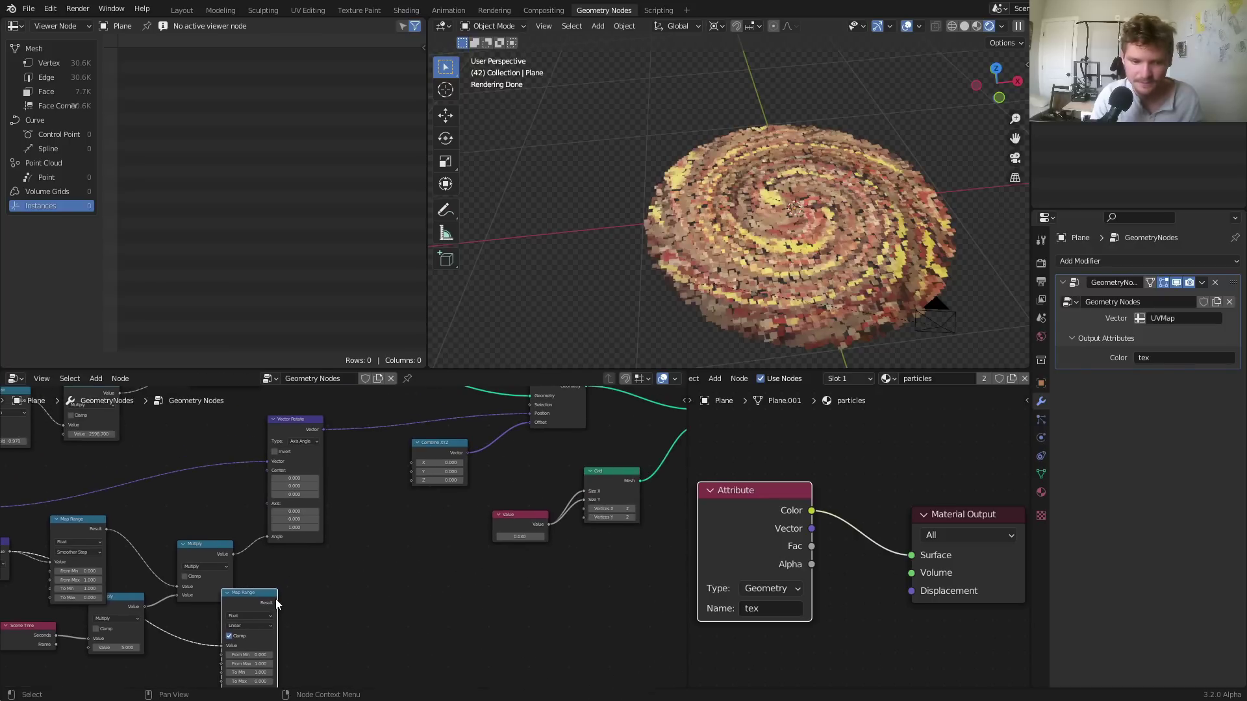
drag(276, 602, 415, 481)
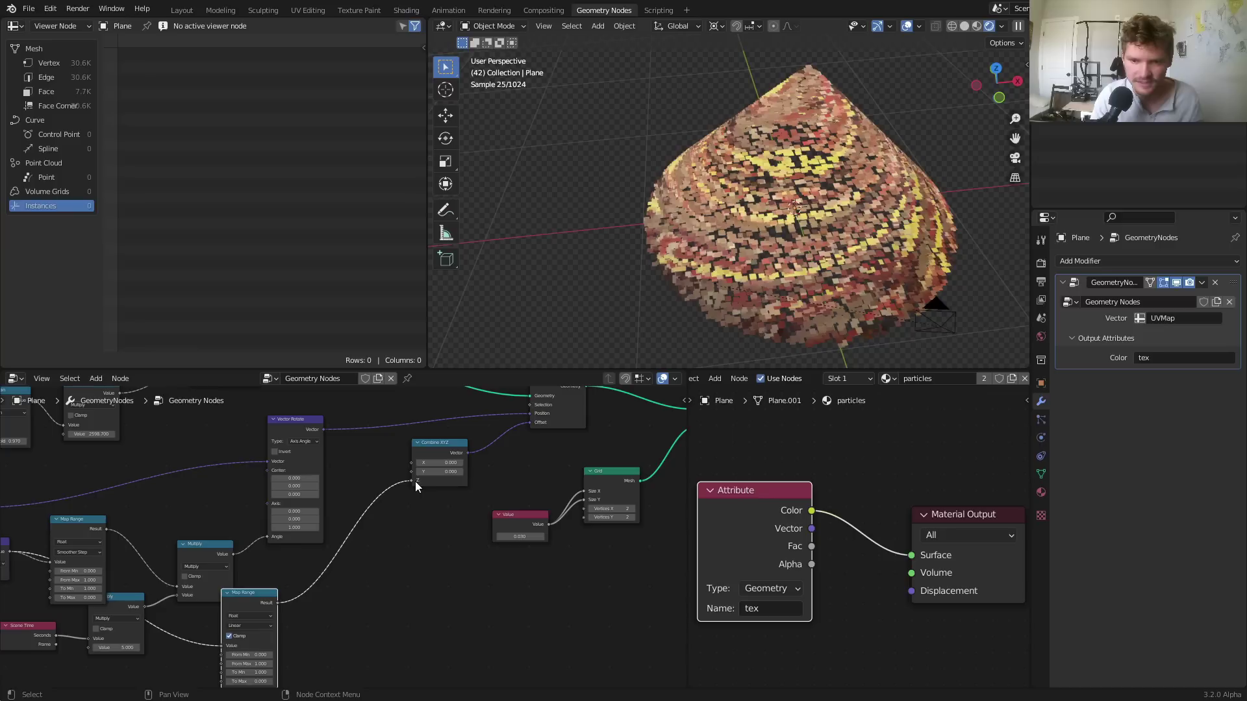
Try a To Min of -1.050 on the duplicated Map Range to invert the cone, and undo it
middle_drag(275, 564, 345, 483)
scroll(345, 497, up, 2)
scroll(345, 497, up, 1)
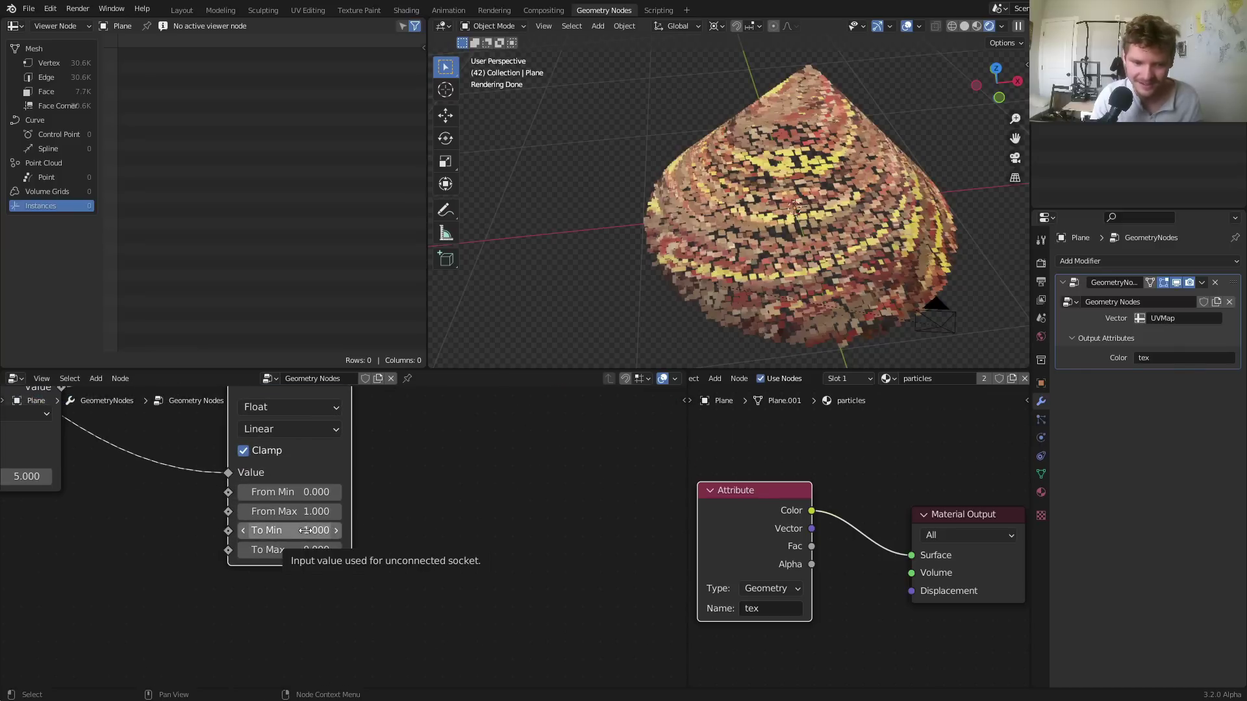
drag(308, 530, 179, 530)
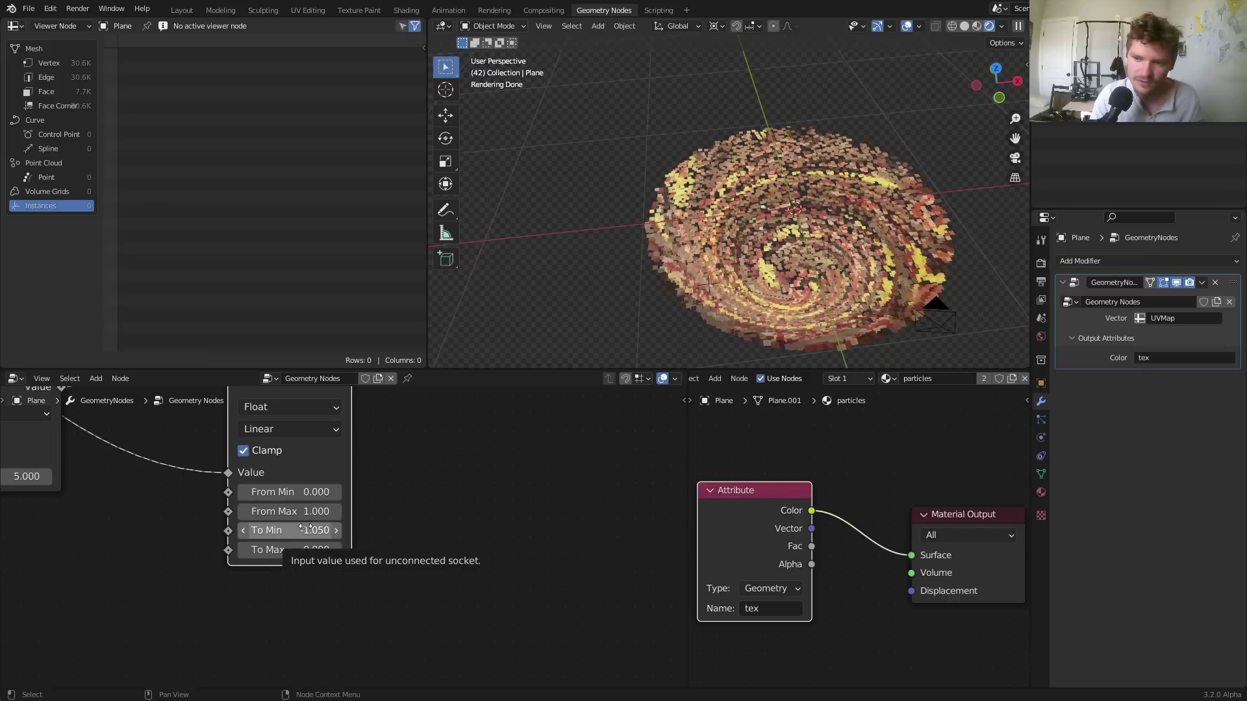
key(ctrl+z)
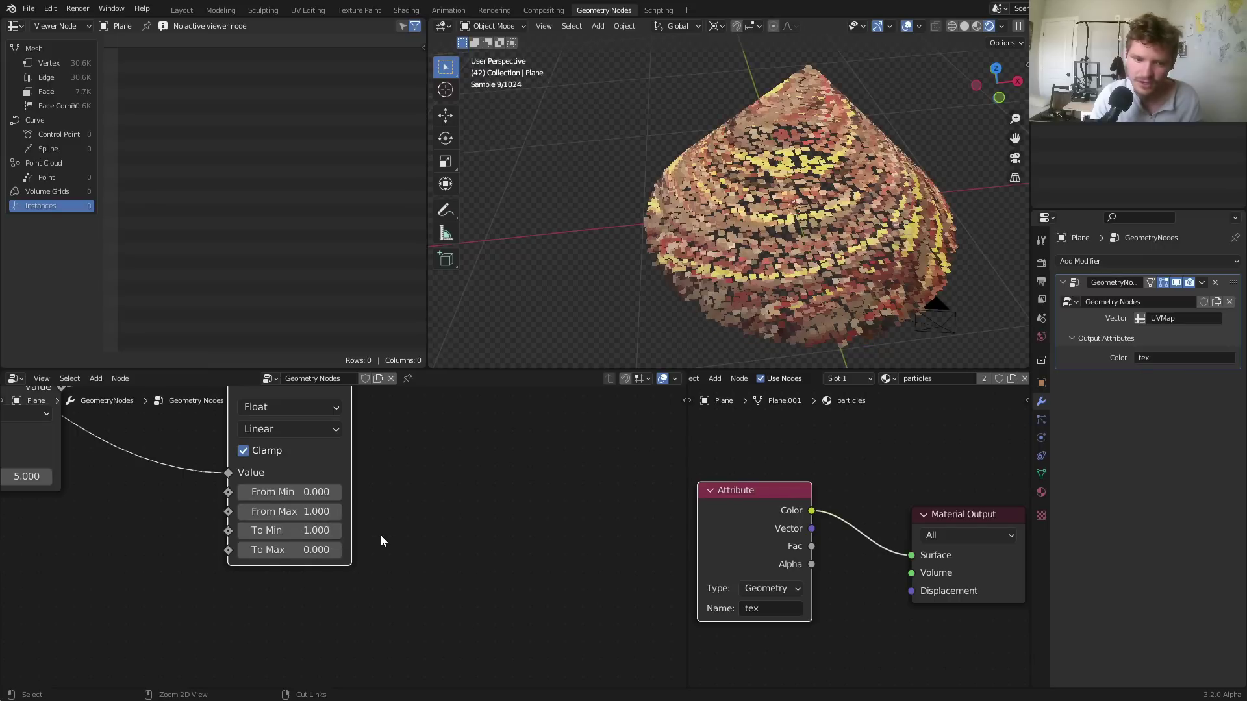
Insert a Math node set to Multiply by -1 between the duplicated Map Range and Combine XYZ's Z
scroll(398, 509, down, 4)
key(shift+a)
text(add)
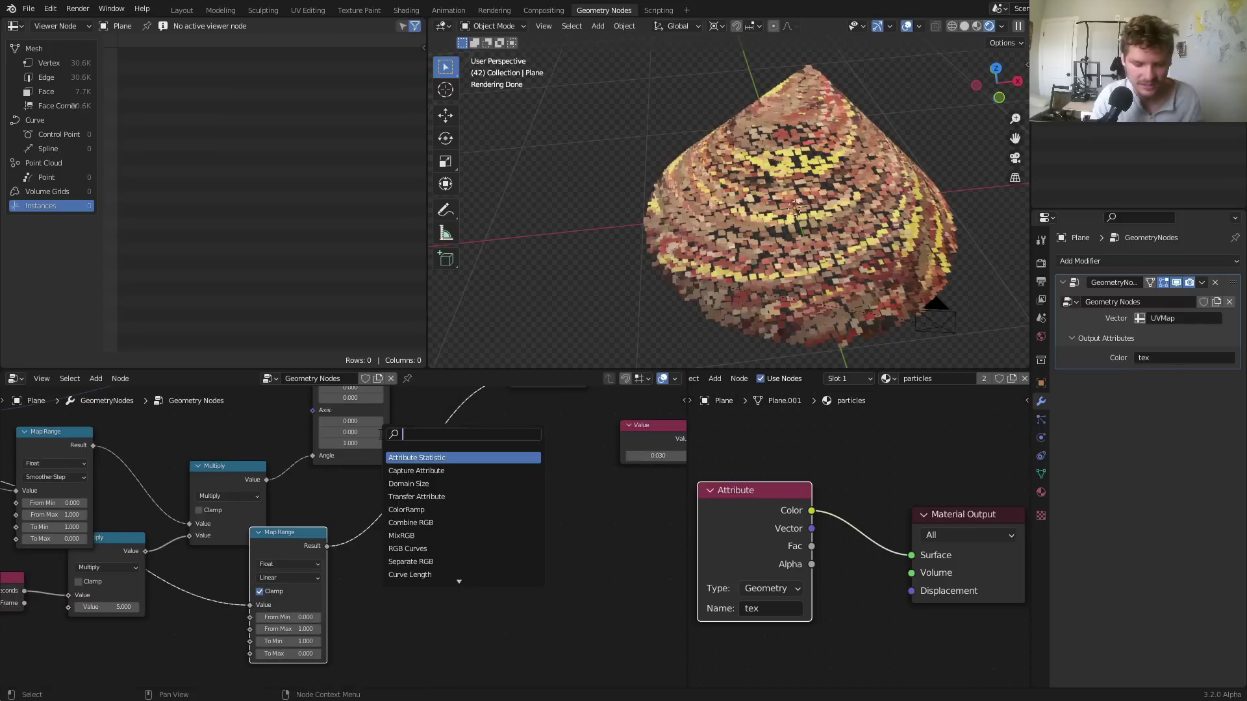
key(Return)
click(407, 453)
click(454, 469)
click(449, 507)
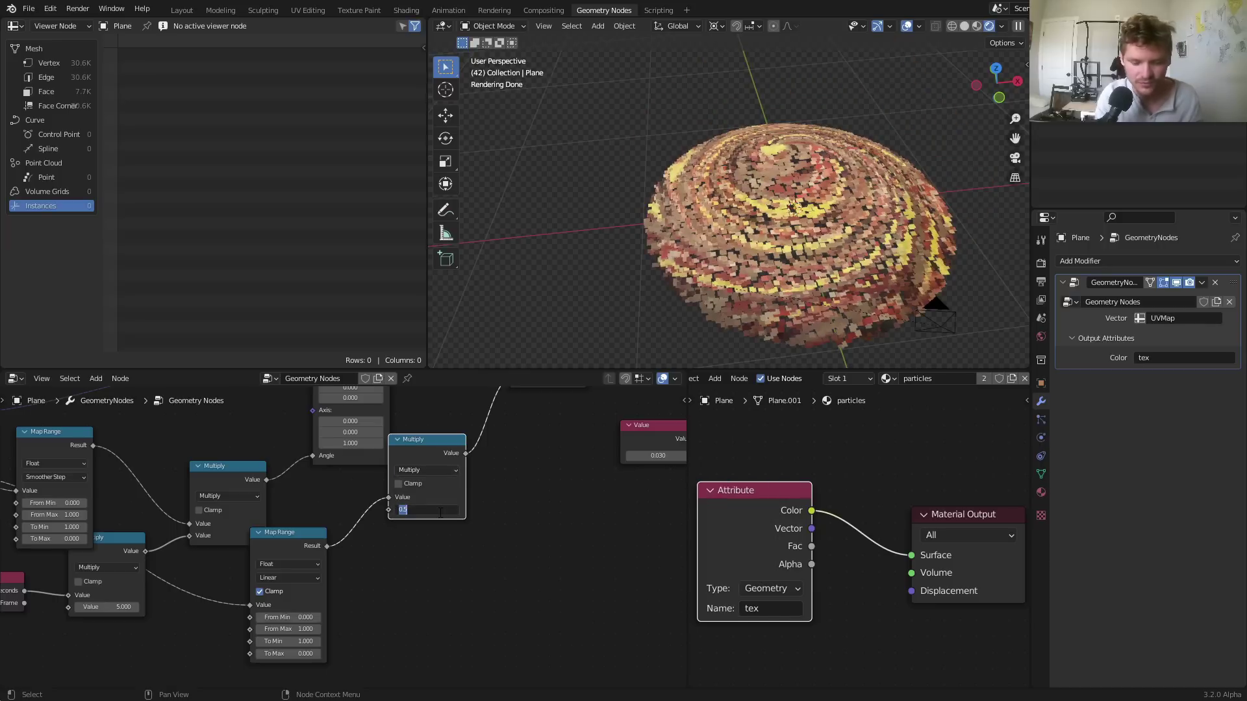
text(-1)
key(Return)
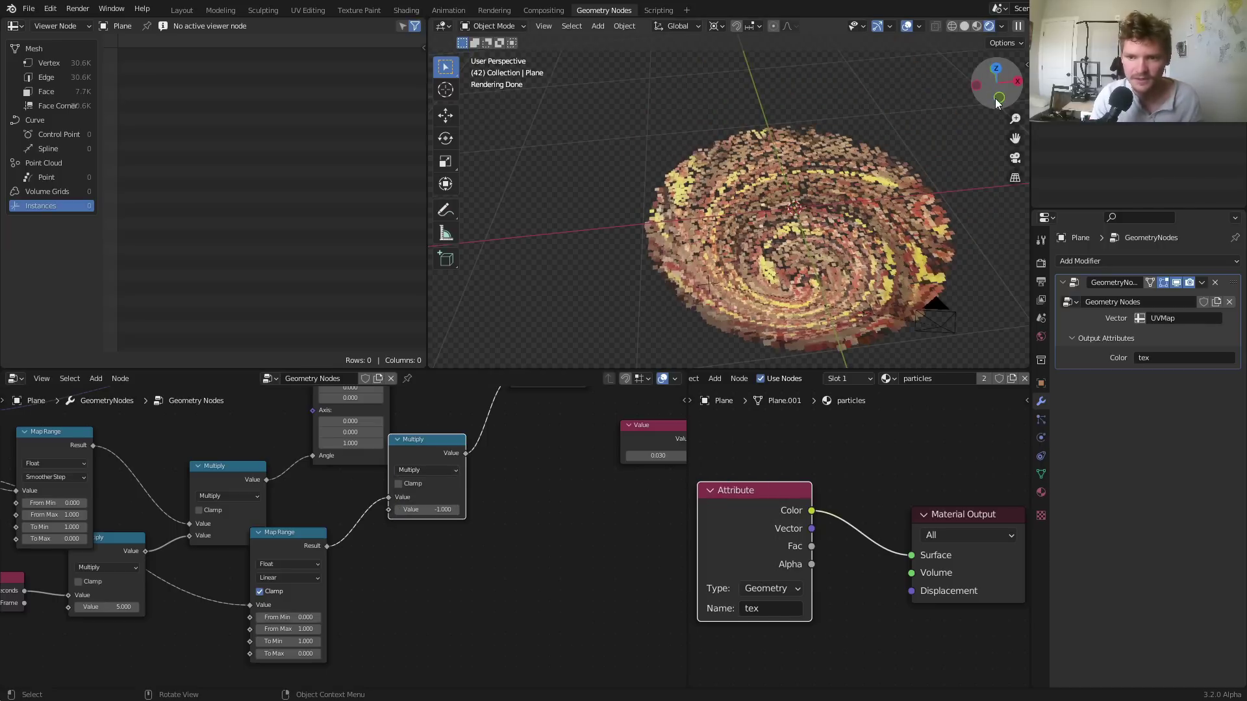
Move the Linear Map Range and the -1 Multiply node apart to free space between them
click(998, 101)
drag(990, 58, 716, 220)
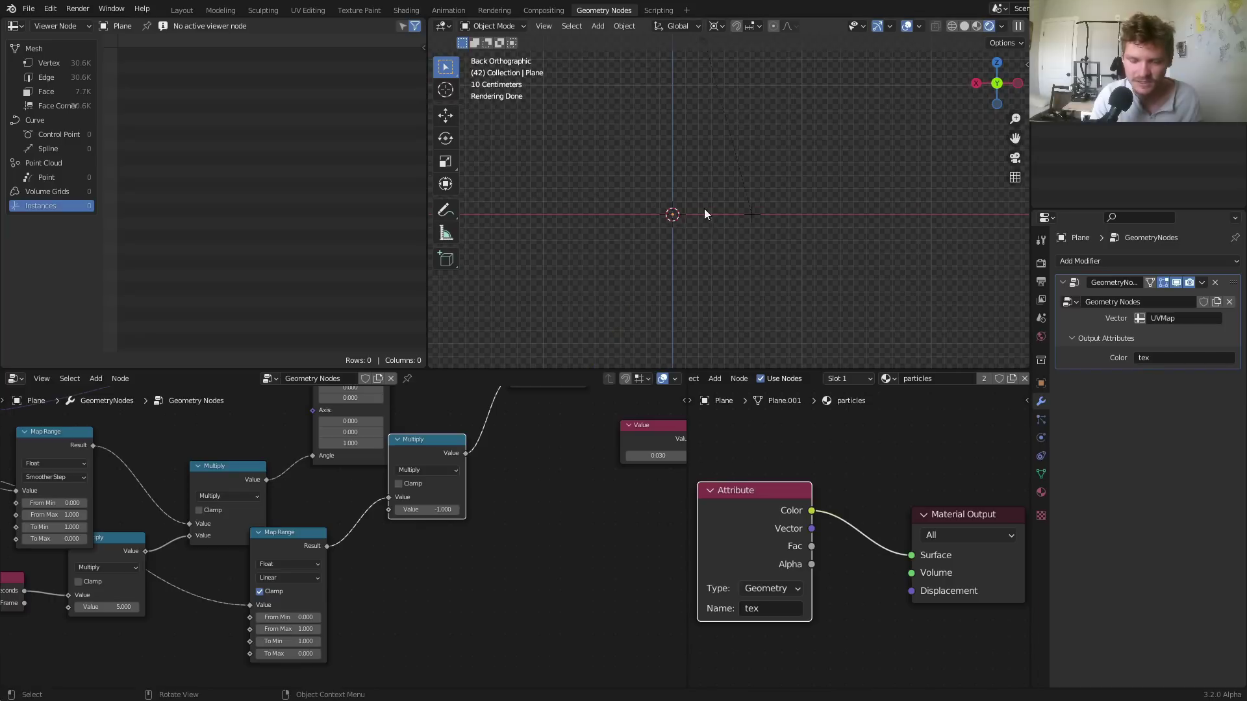
key(KP_5)
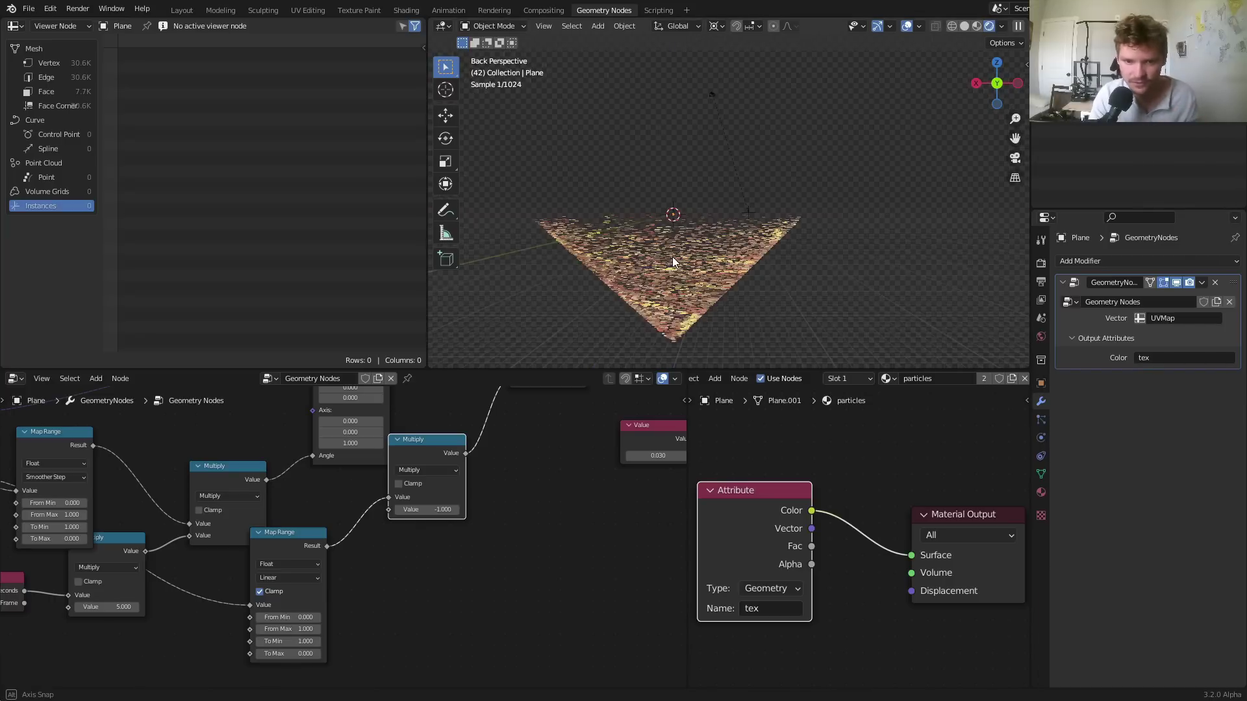
shift+middle_drag(701, 245, 725, 232)
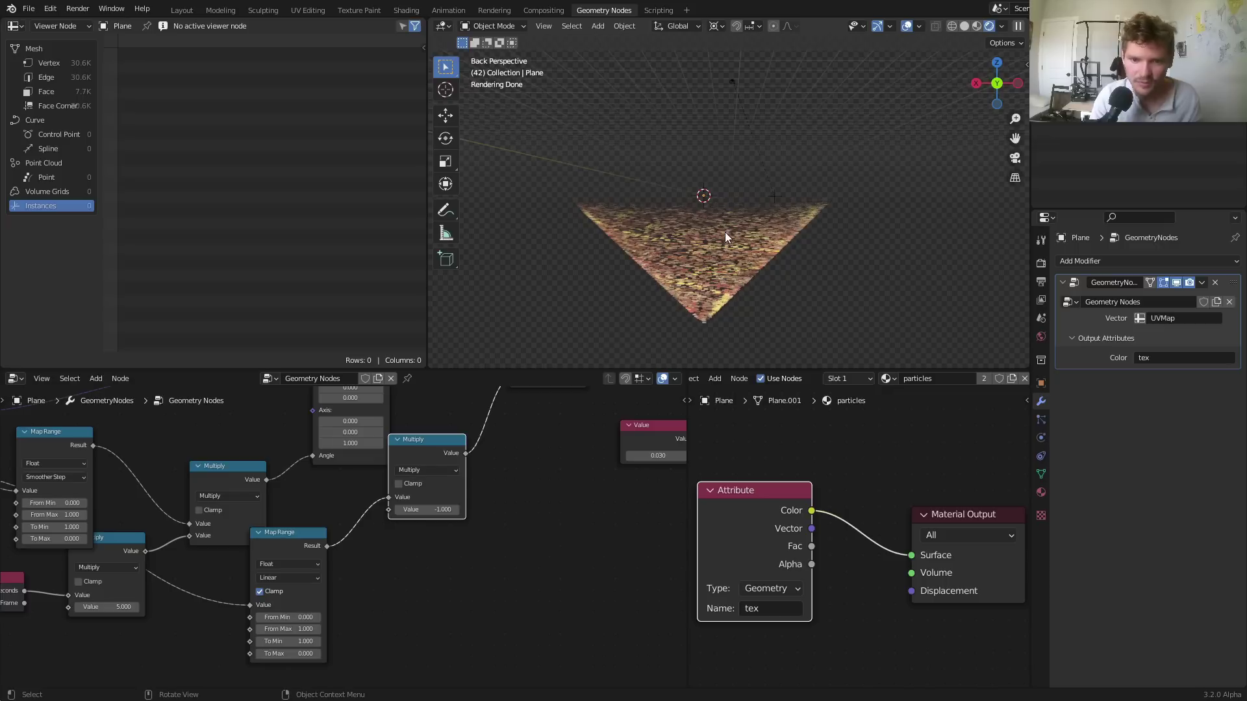
drag(295, 549, 248, 563)
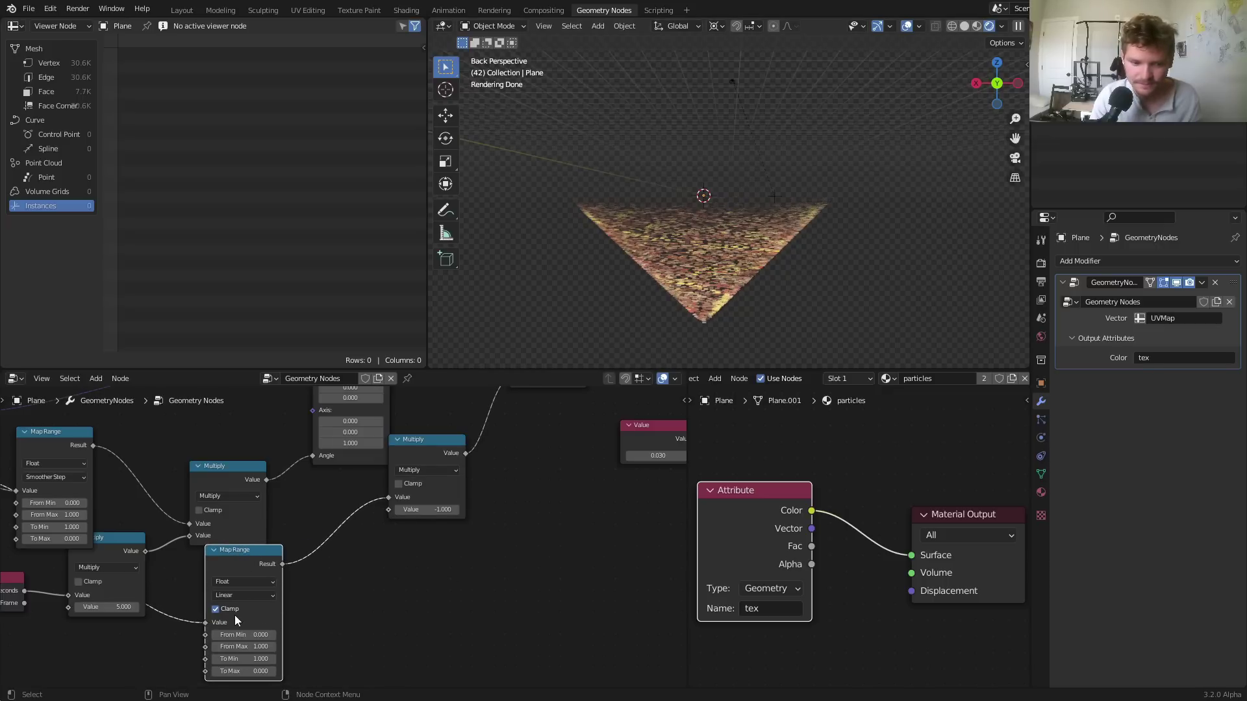
middle_drag(334, 560, 414, 544)
drag(488, 567, 438, 471)
key(g)
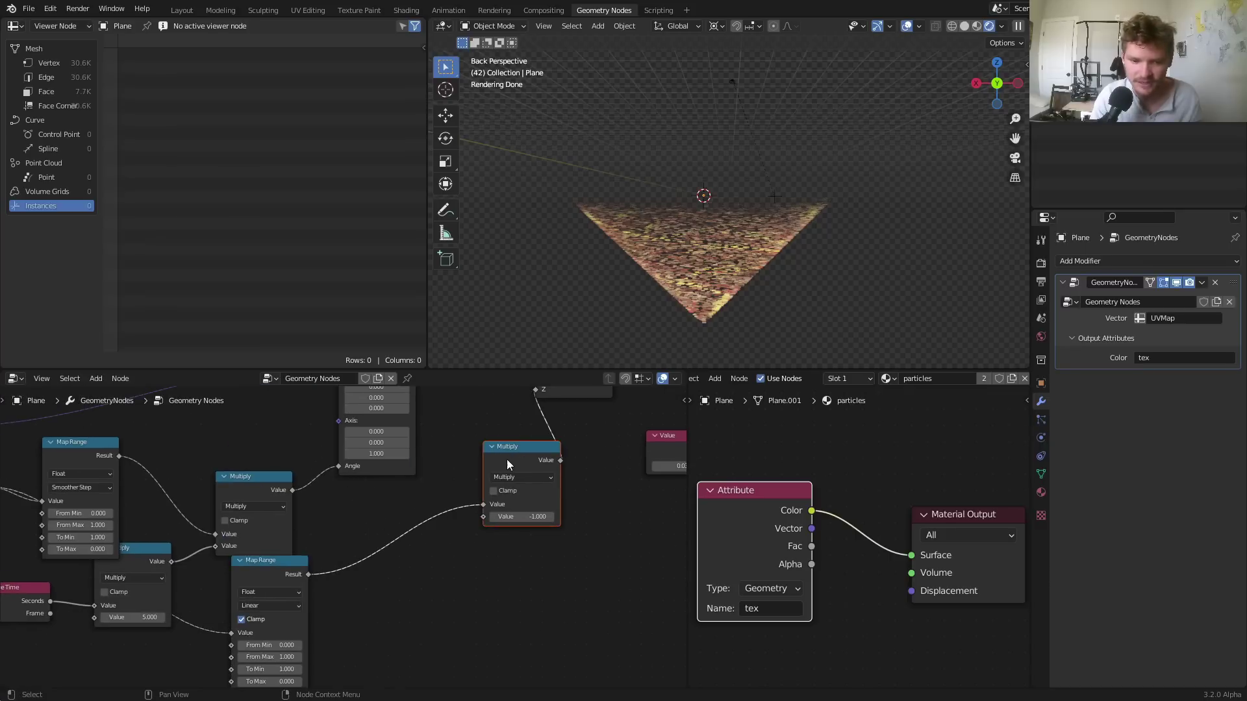
click(505, 460)
Insert an RGB Curves node between the Linear Map Range and the -1 Multiply node
middle_drag(348, 546, 360, 510)
scroll(369, 546, up, 3)
key(shift+a)
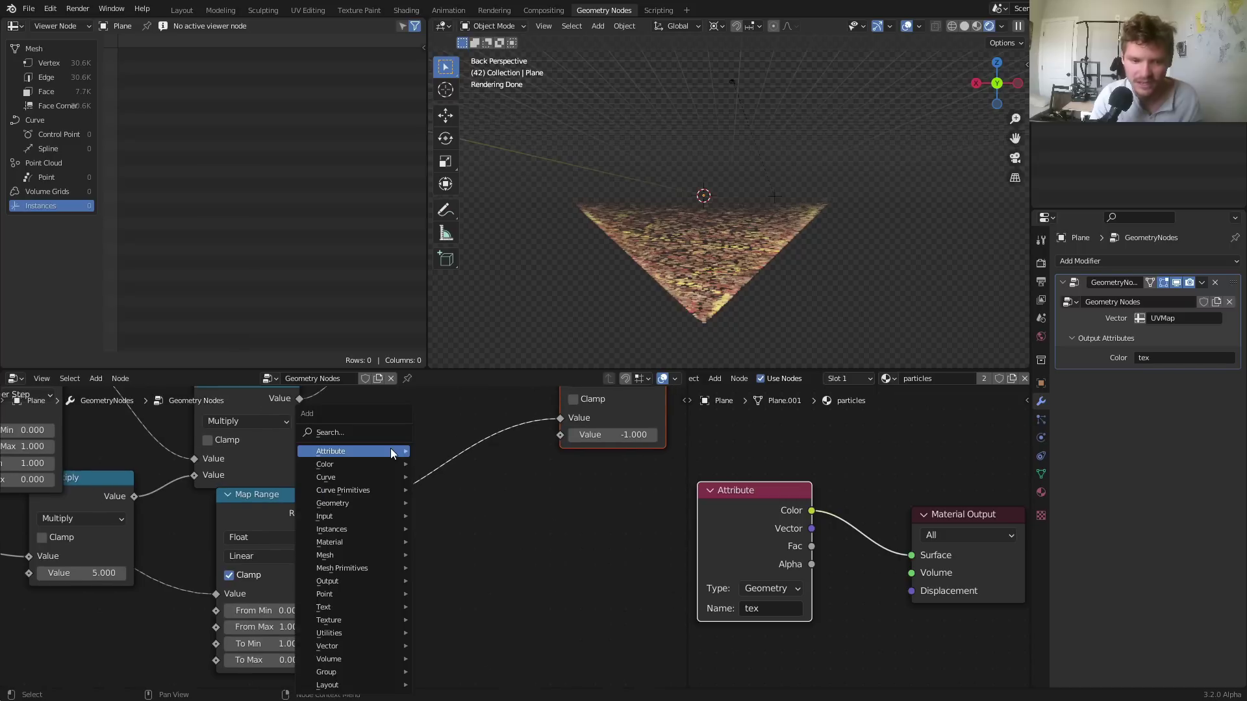
click(386, 433)
text(rgb c)
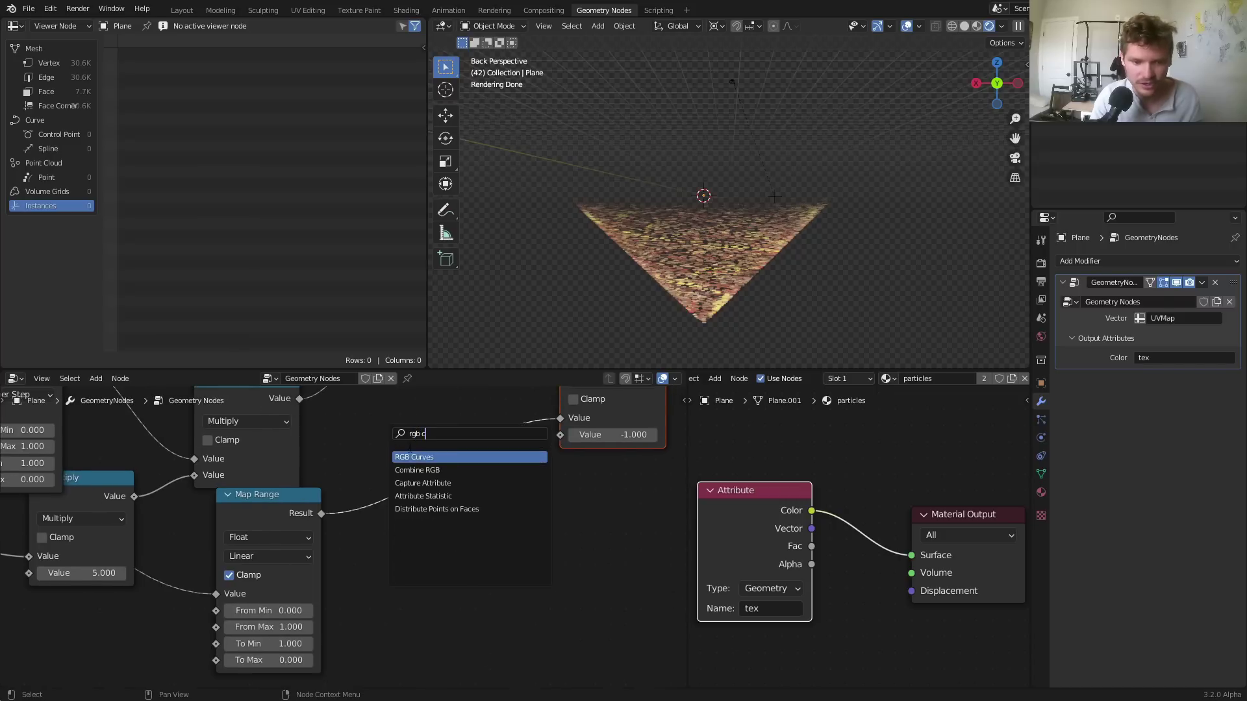
click(421, 457)
click(421, 458)
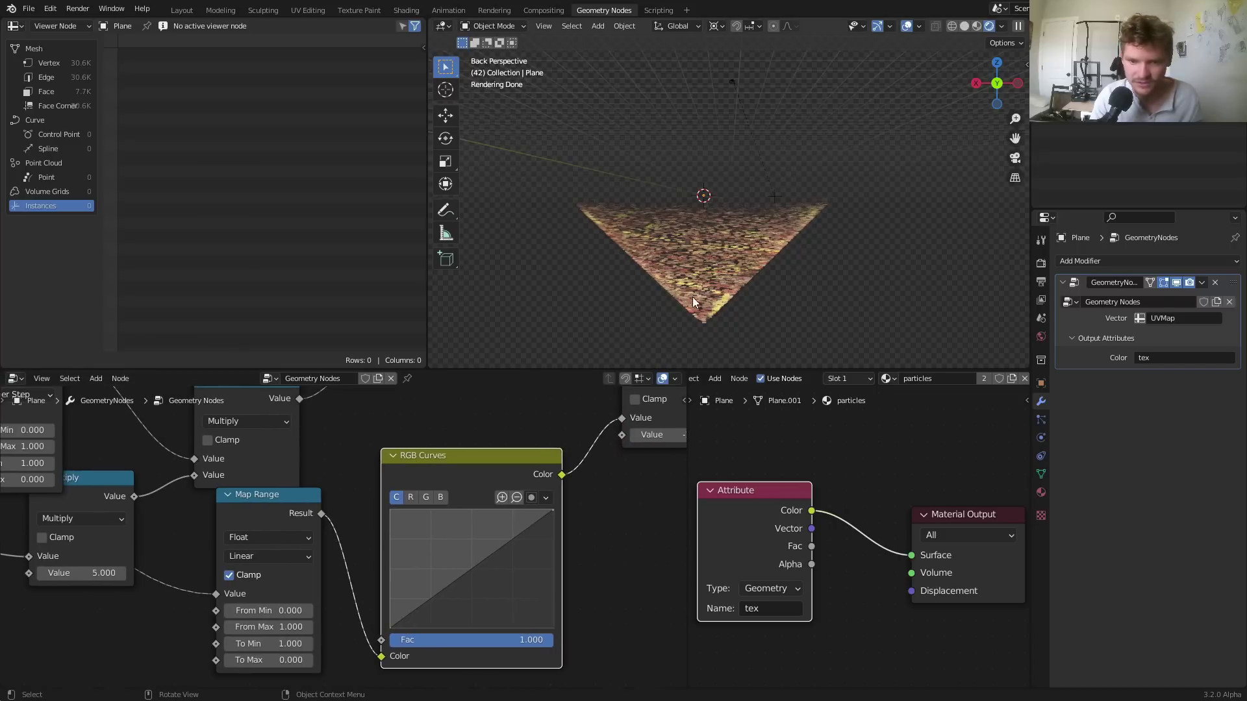
Bend the RGB Curves profile into a funnel with a midpoint at about 0.545, 0.306 and the end point at about 0.995, 0.856
drag(474, 560, 478, 593)
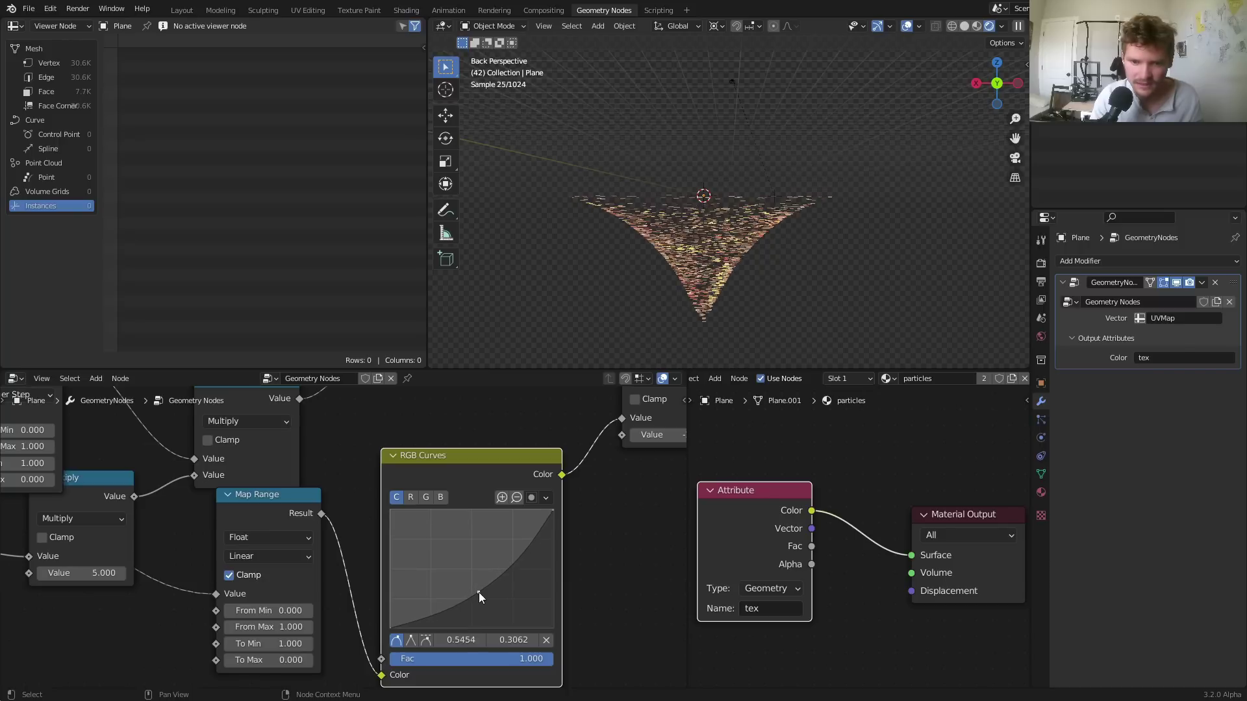
drag(390, 622, 389, 618)
key(ctrl+z)
drag(547, 513, 553, 526)
middle_drag(689, 254, 727, 271)
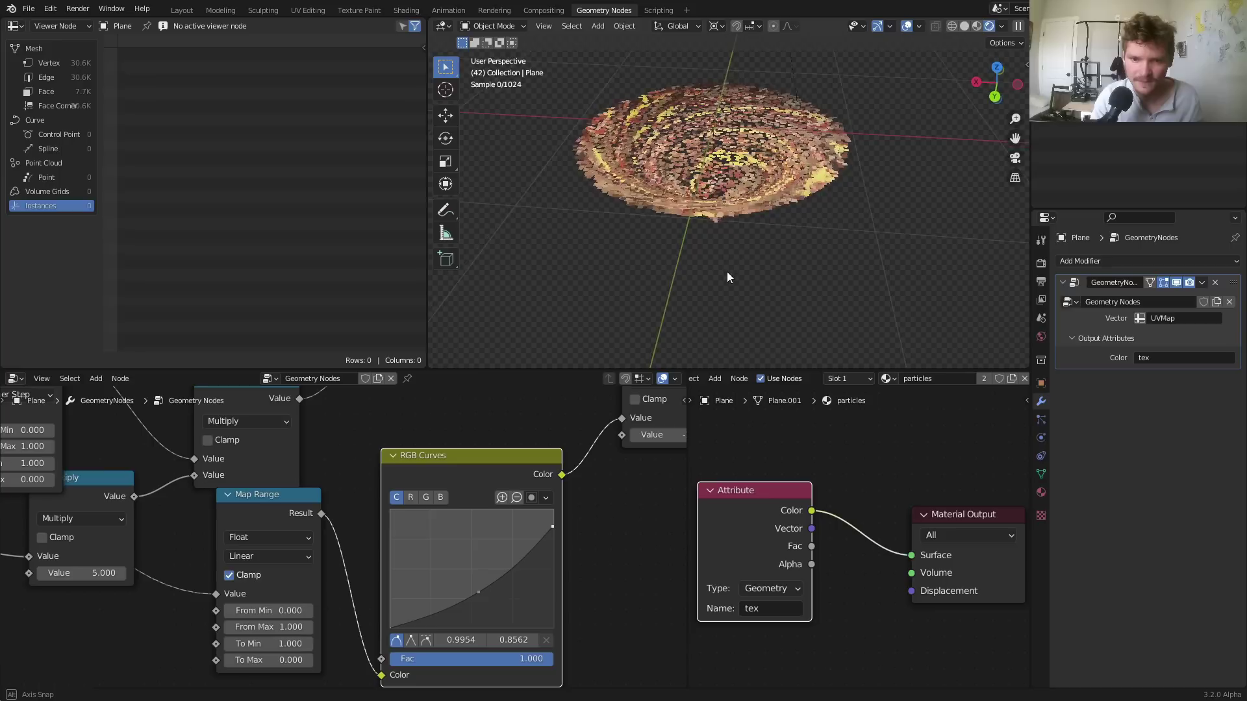
Play the animation to review the motion of the particle funnel
key(space)
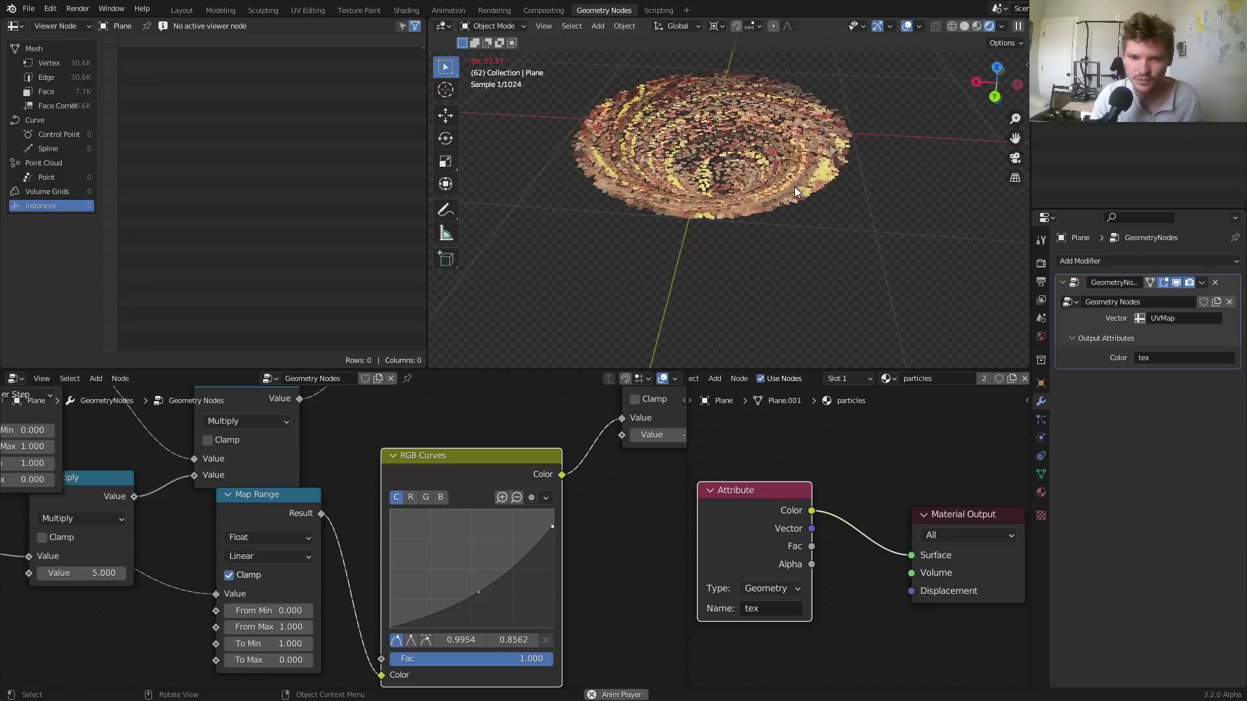
key(space)
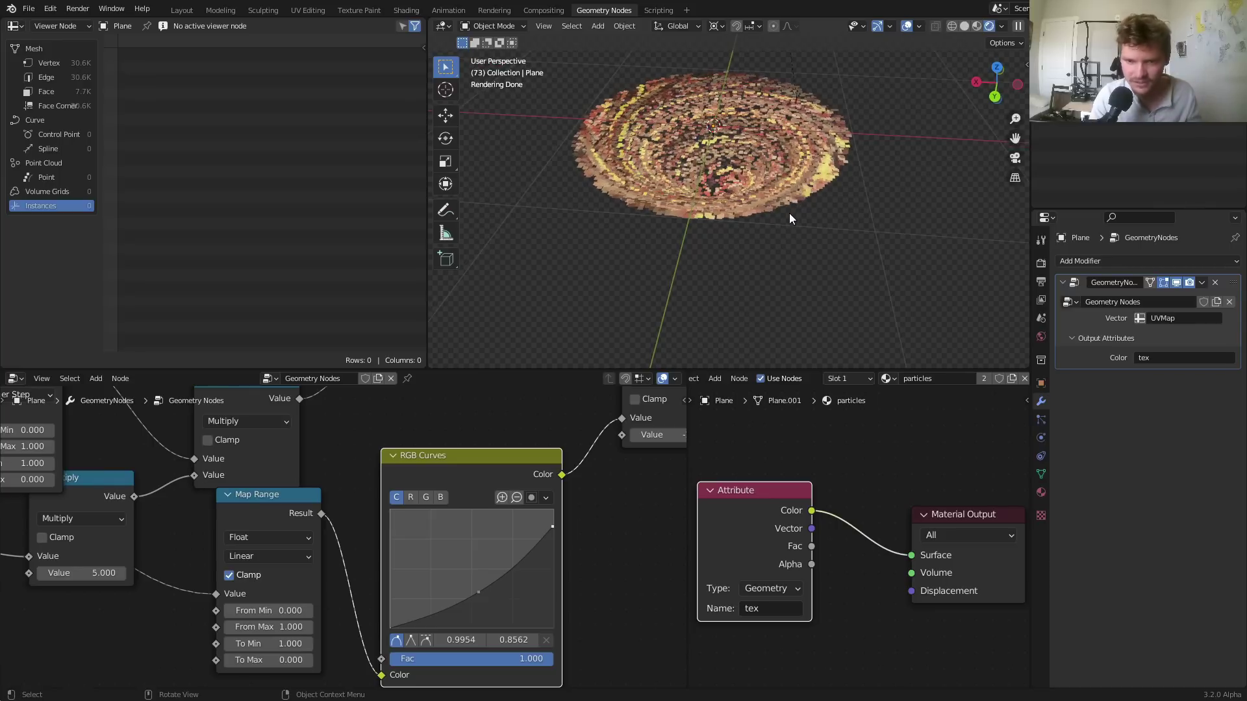
key(space)
key(space)
scroll(539, 539, down, 3)
middle_drag(539, 539, 435, 582)
middle_drag(520, 455, 339, 538)
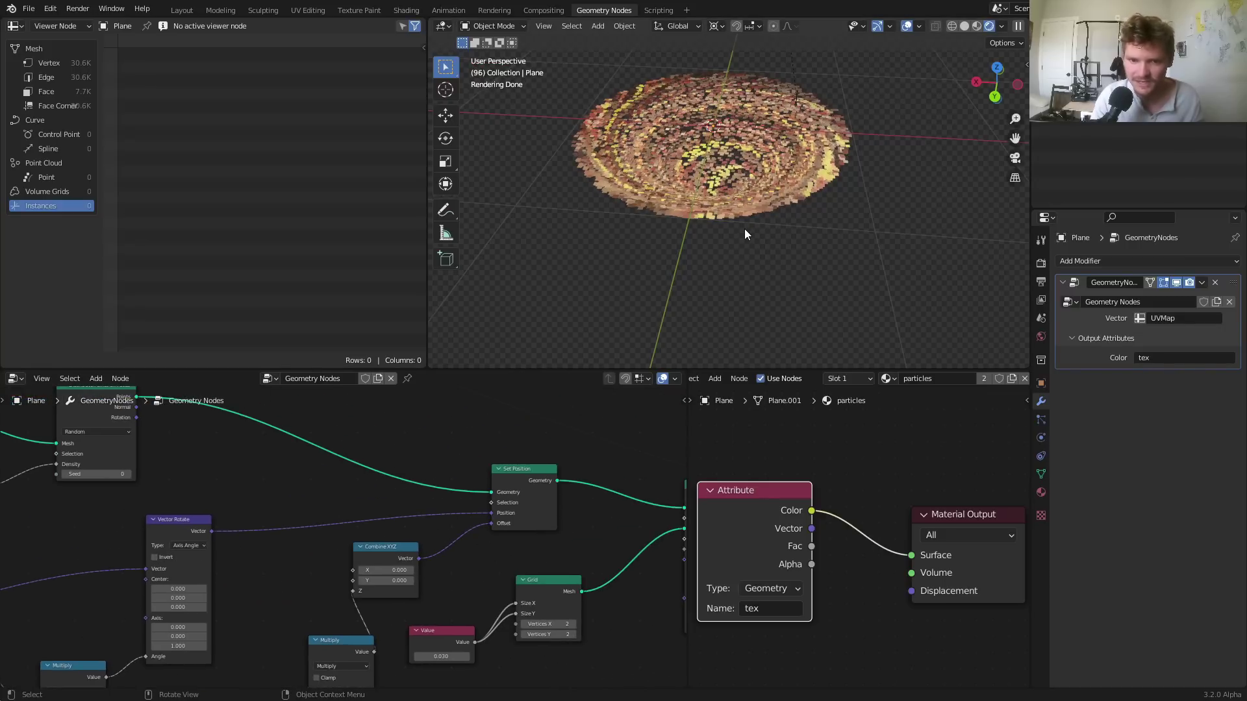
ctrl+right_drag(444, 517, 435, 514)
key(ctrl+z)
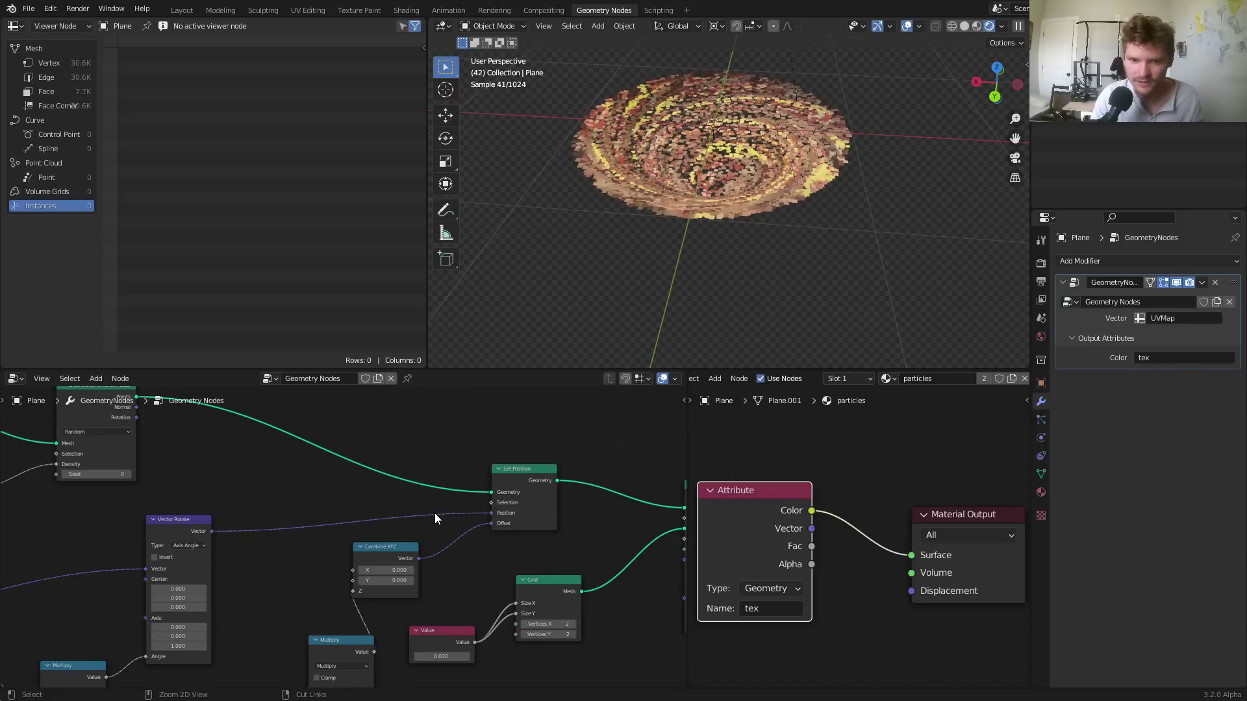
Examine the swirl's centre up close and play the animation through the scene camera
scroll(738, 154, up, 8)
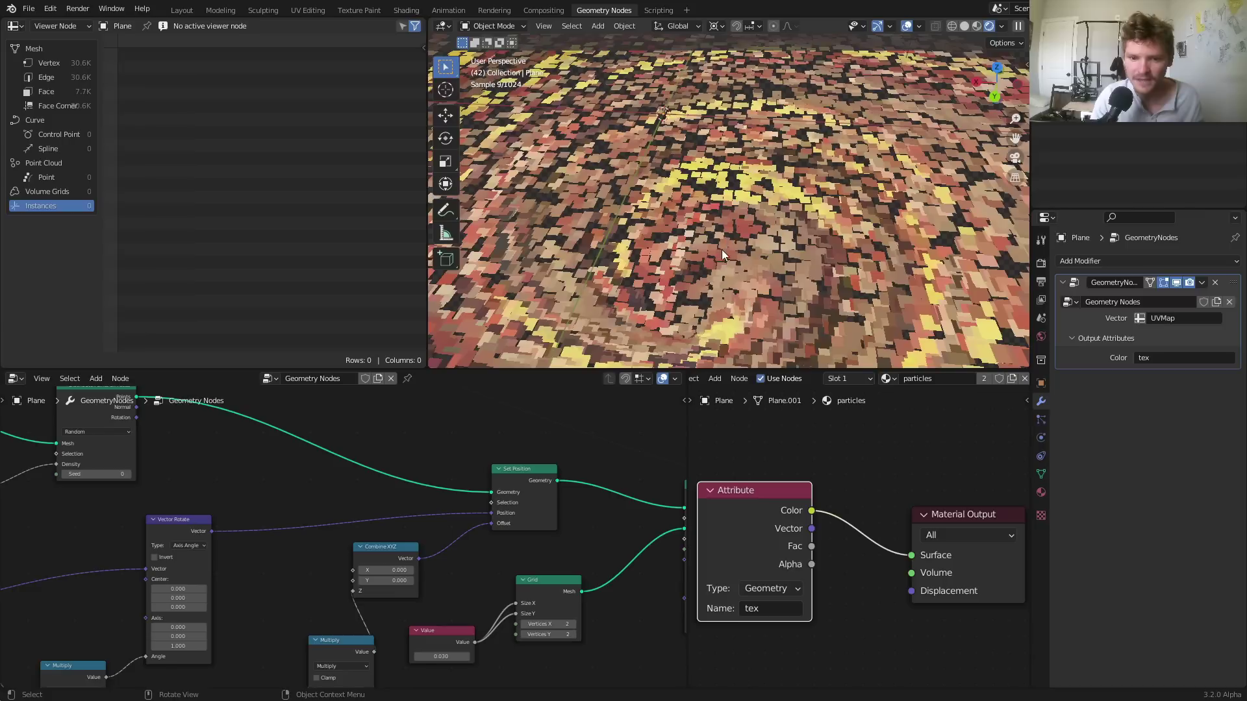
middle_drag(707, 262, 690, 266)
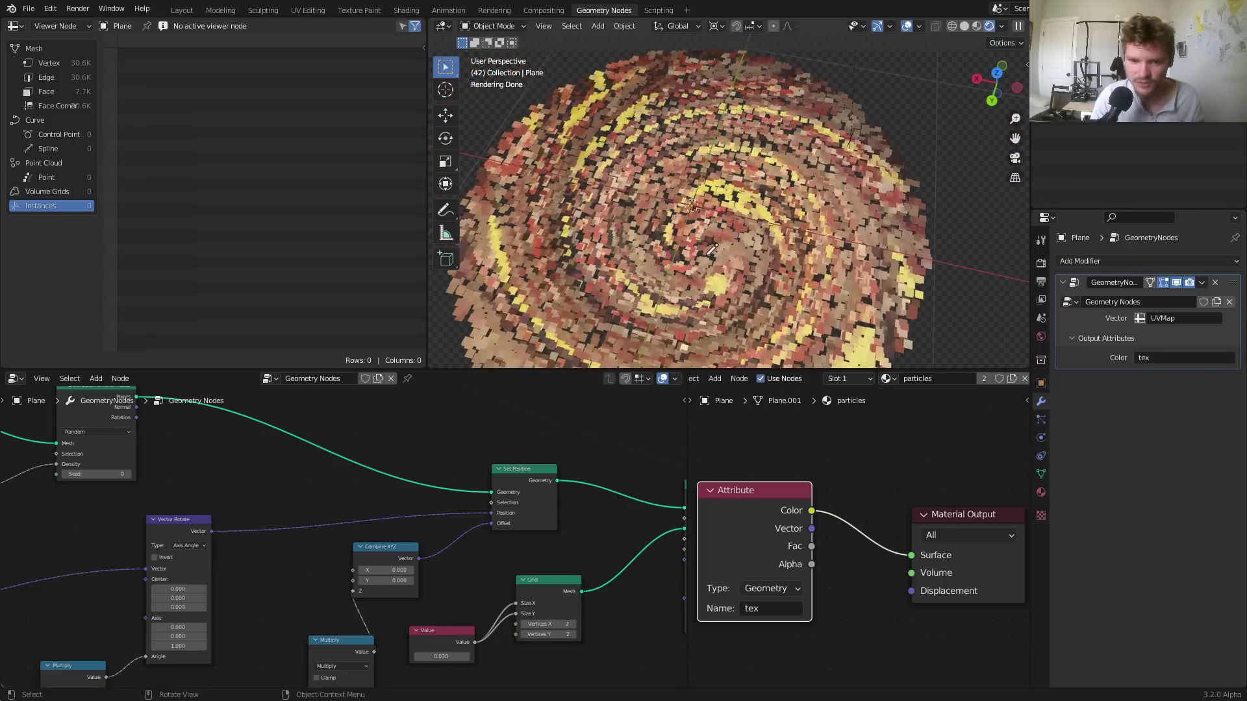
drag(689, 253, 684, 285)
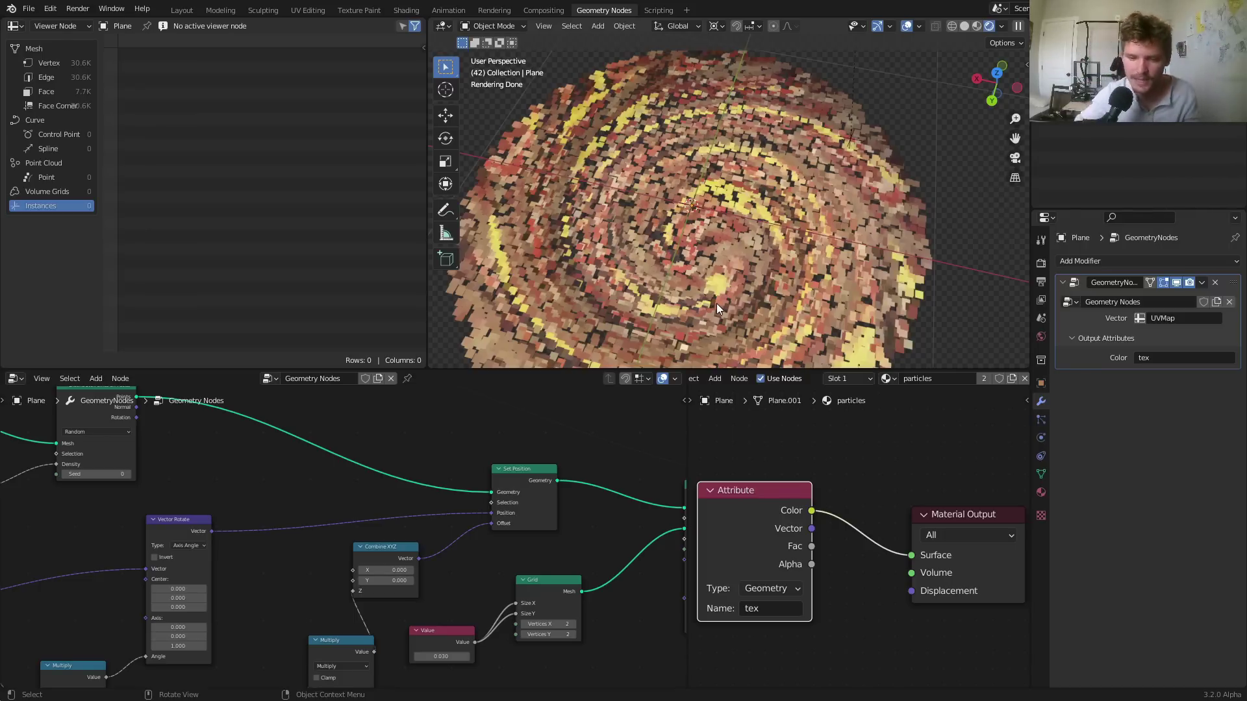
scroll(799, 517, down, 4)
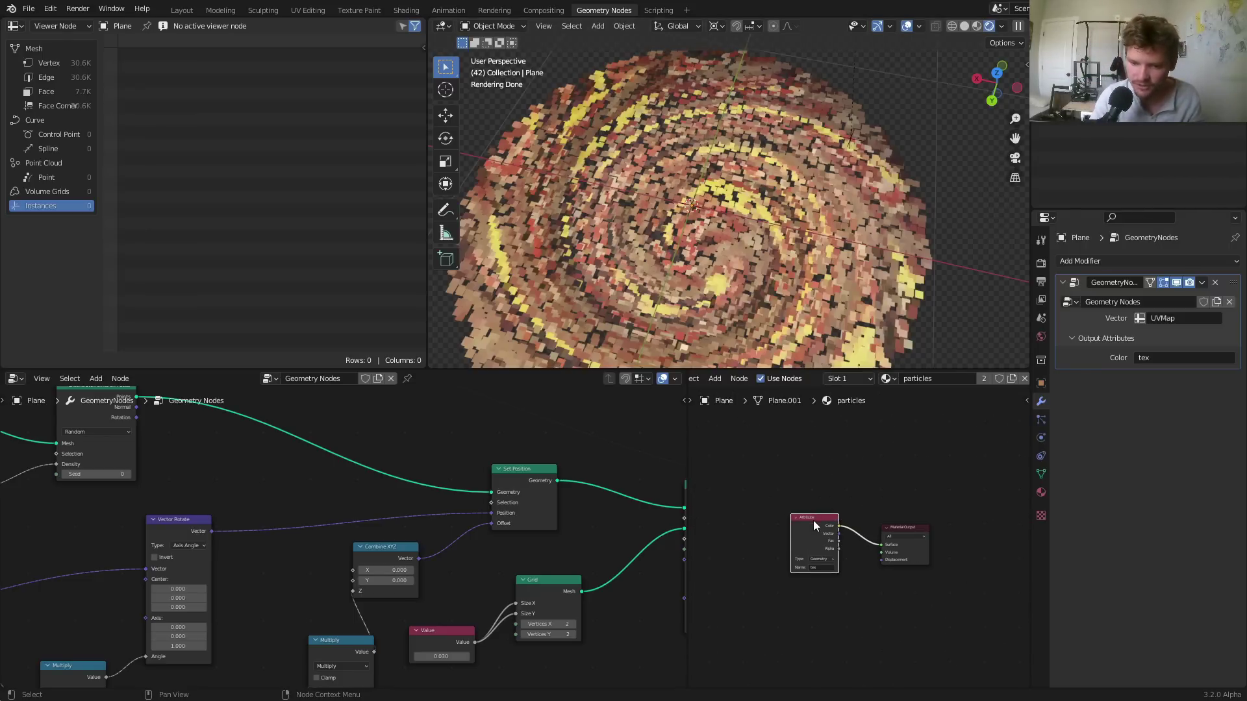
scroll(794, 517, up, 1)
scroll(719, 244, down, 6)
key(space)
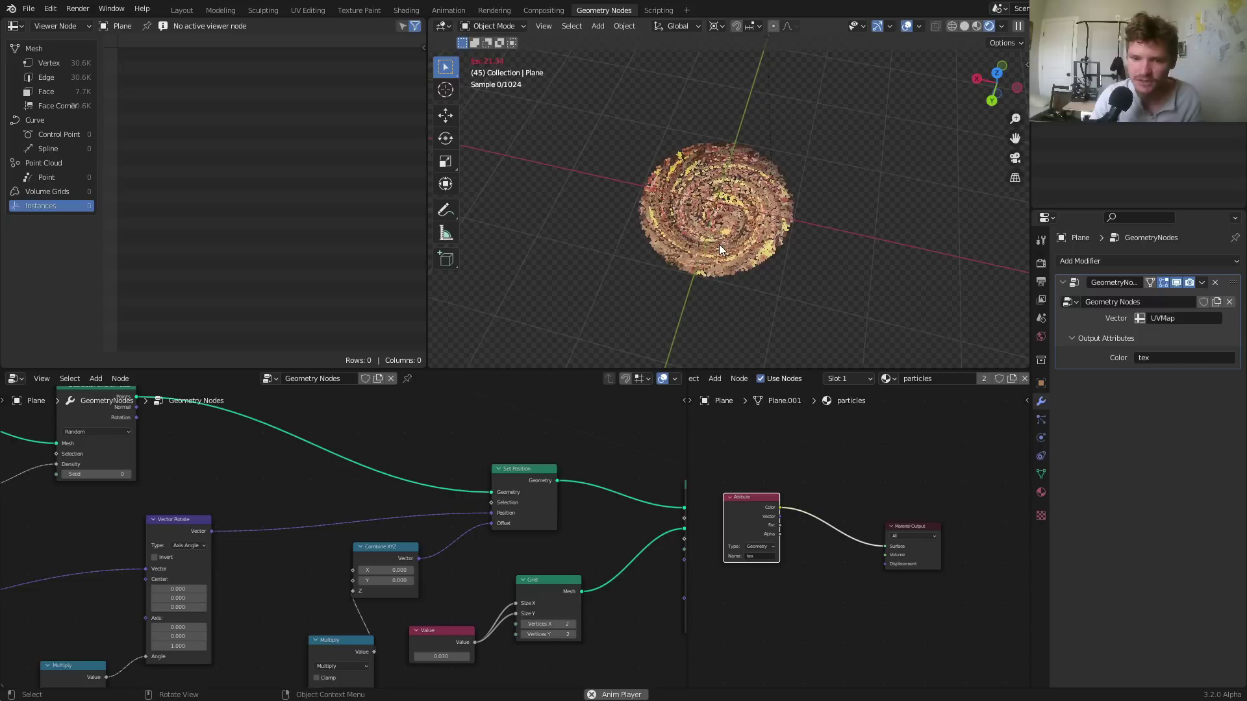
click(1016, 158)
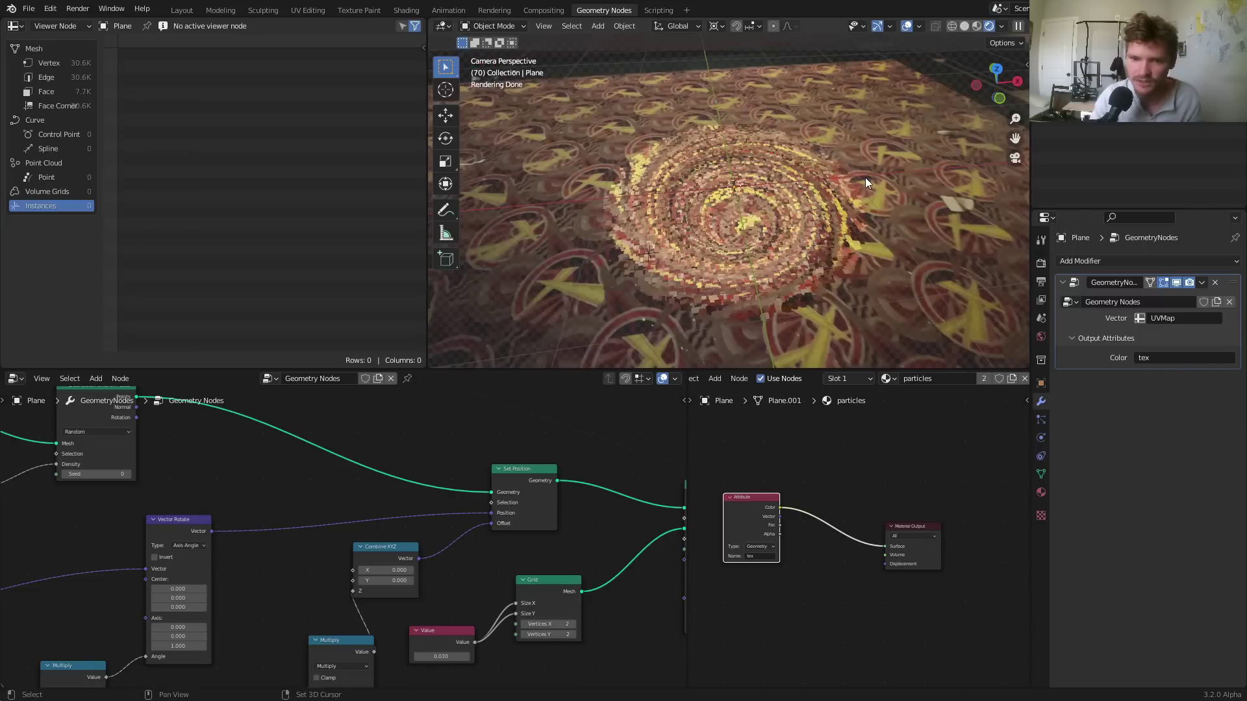
key(space)
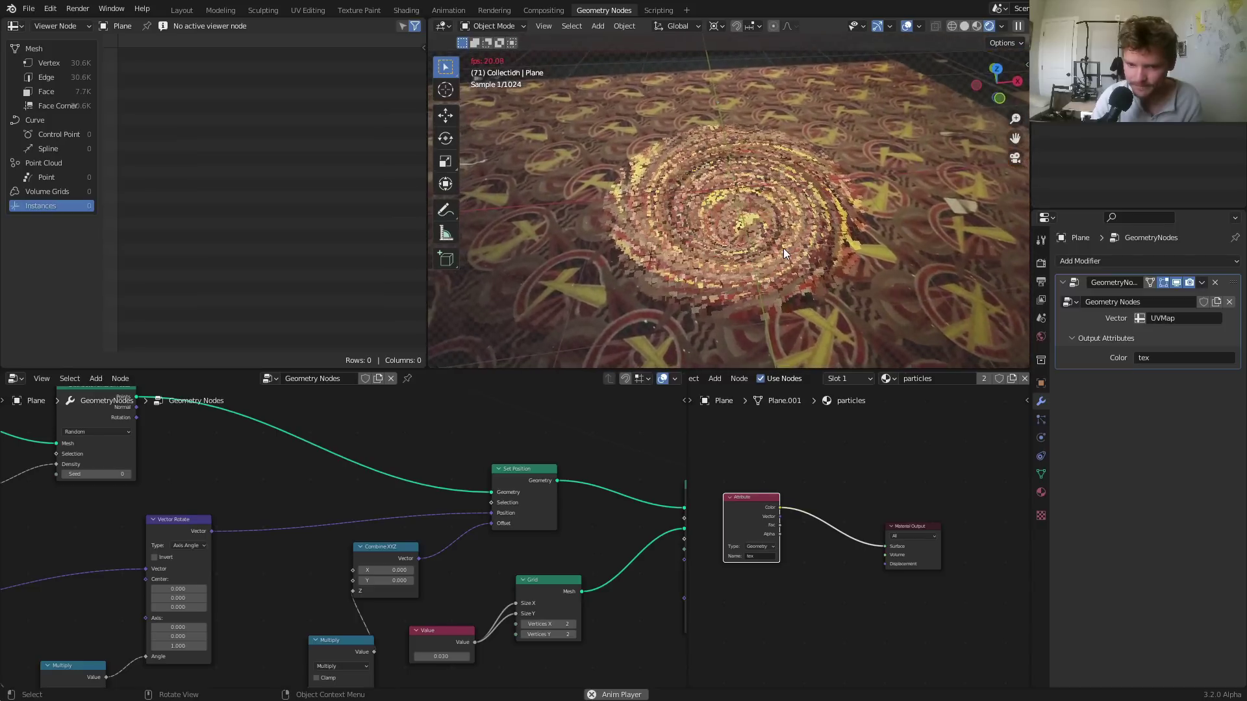
key(space)
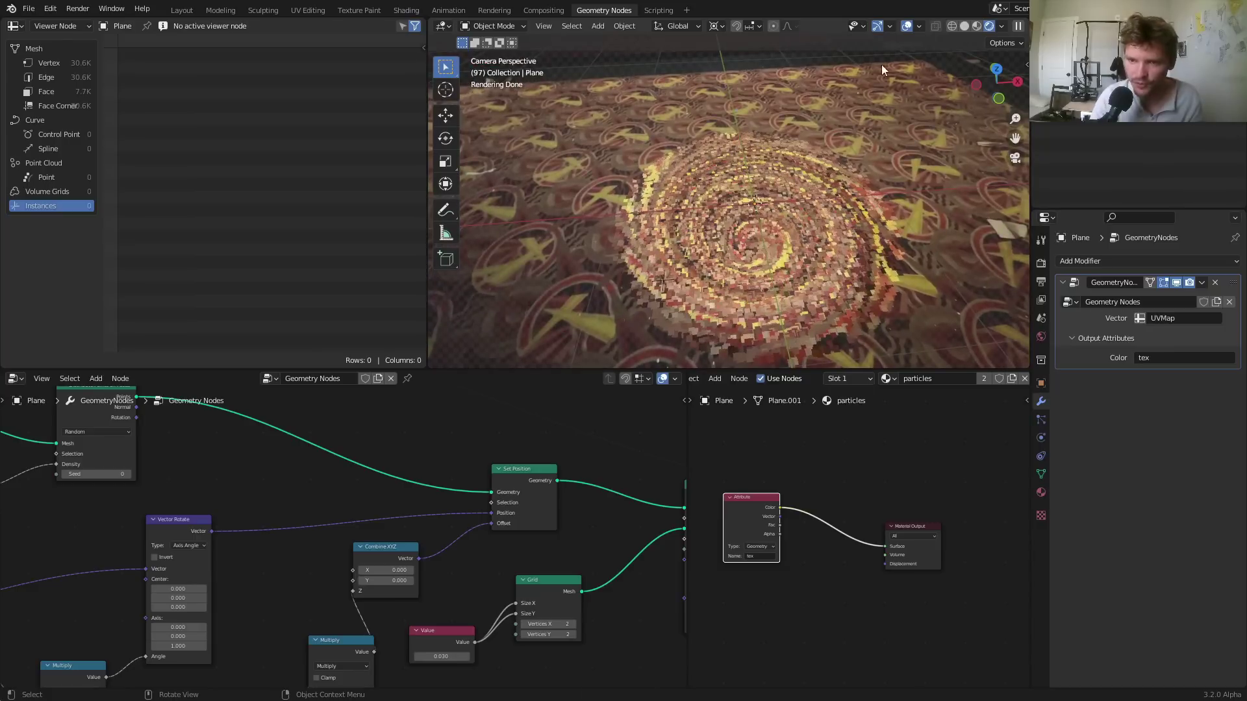
Add a Texture Coordinate node to the particles material and preview its Object output
click(908, 26)
shift+scroll(844, 465, down, 2)
drag(780, 449, 816, 457)
text(coor)
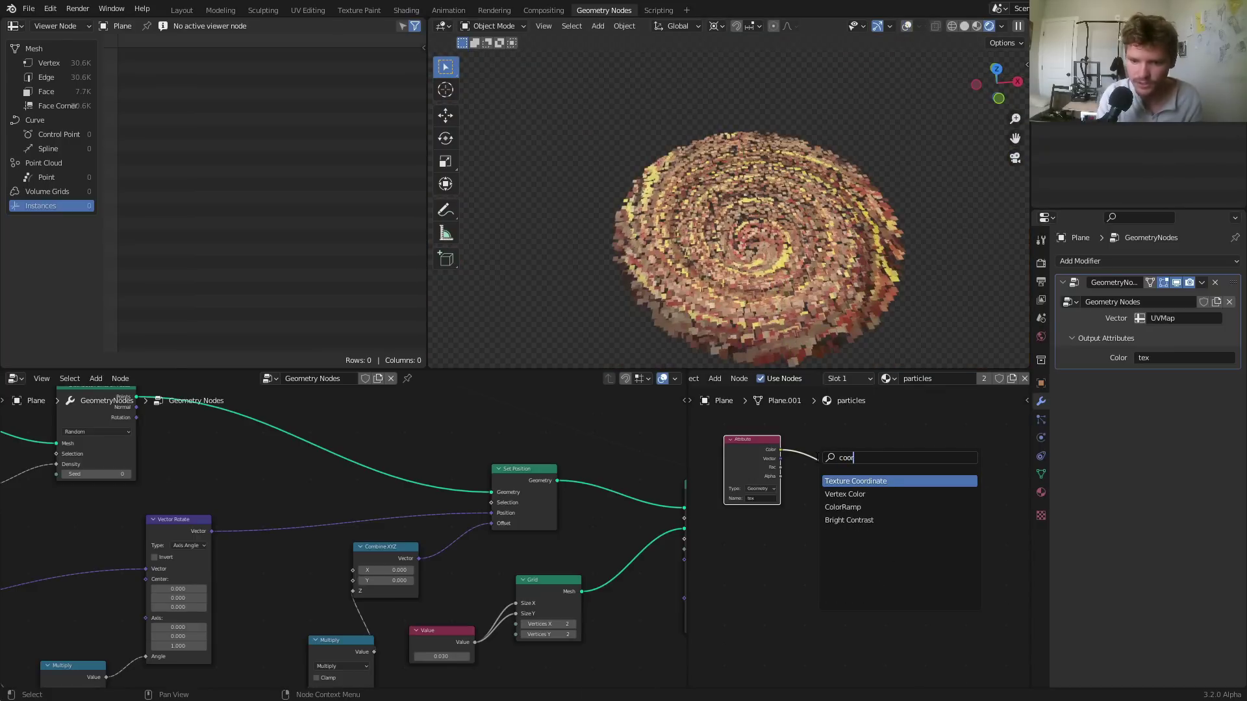
key(Return)
click(764, 540)
ctrl+shift+click(765, 542)
ctrl+shift+click(766, 542)
ctrl+shift+click(765, 542)
ctrl+shift+click(765, 542)
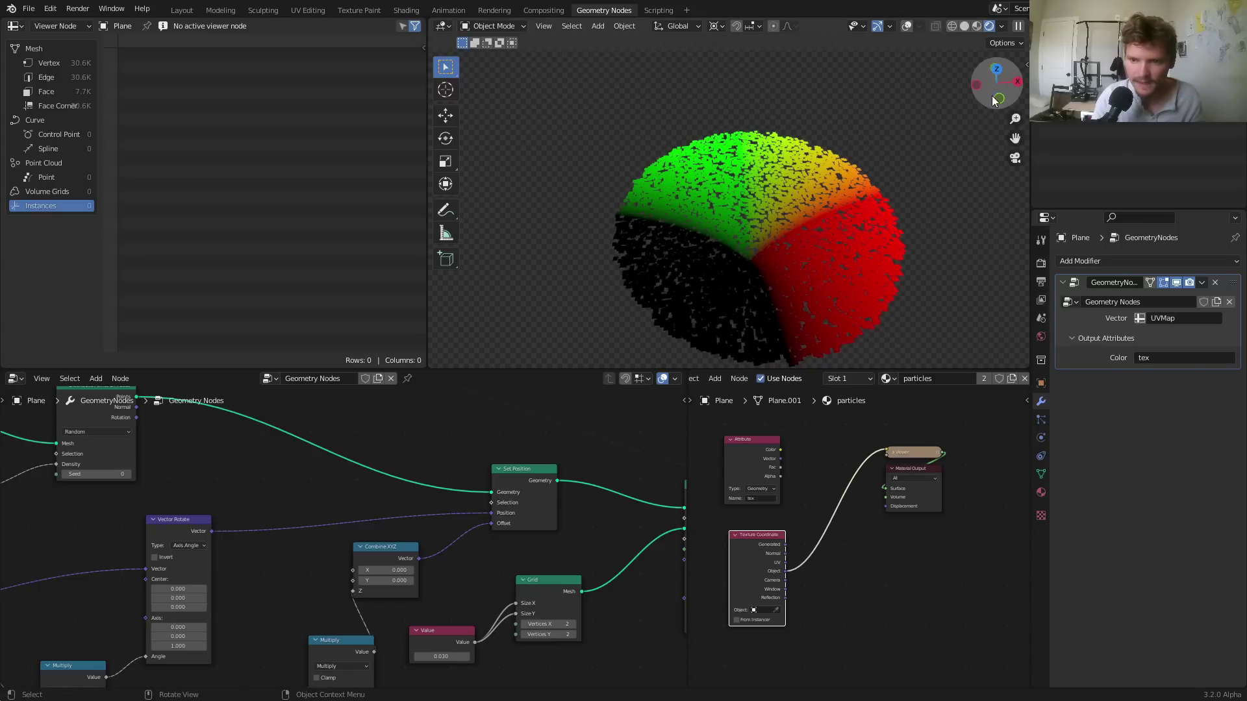
Examine the object-coordinate colouring on the funnel from below and from the side, marking the tip with a temporary annotation
key(KP_7)
middle_drag(749, 226, 700, 251)
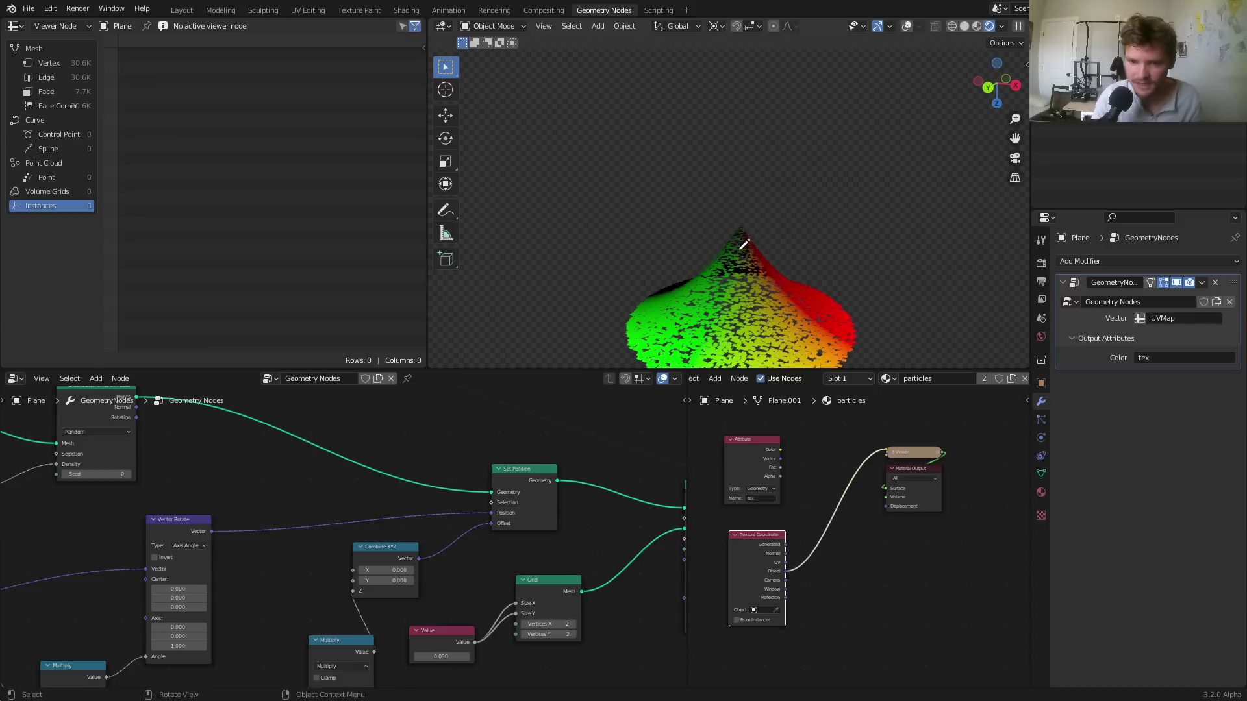
click(907, 27)
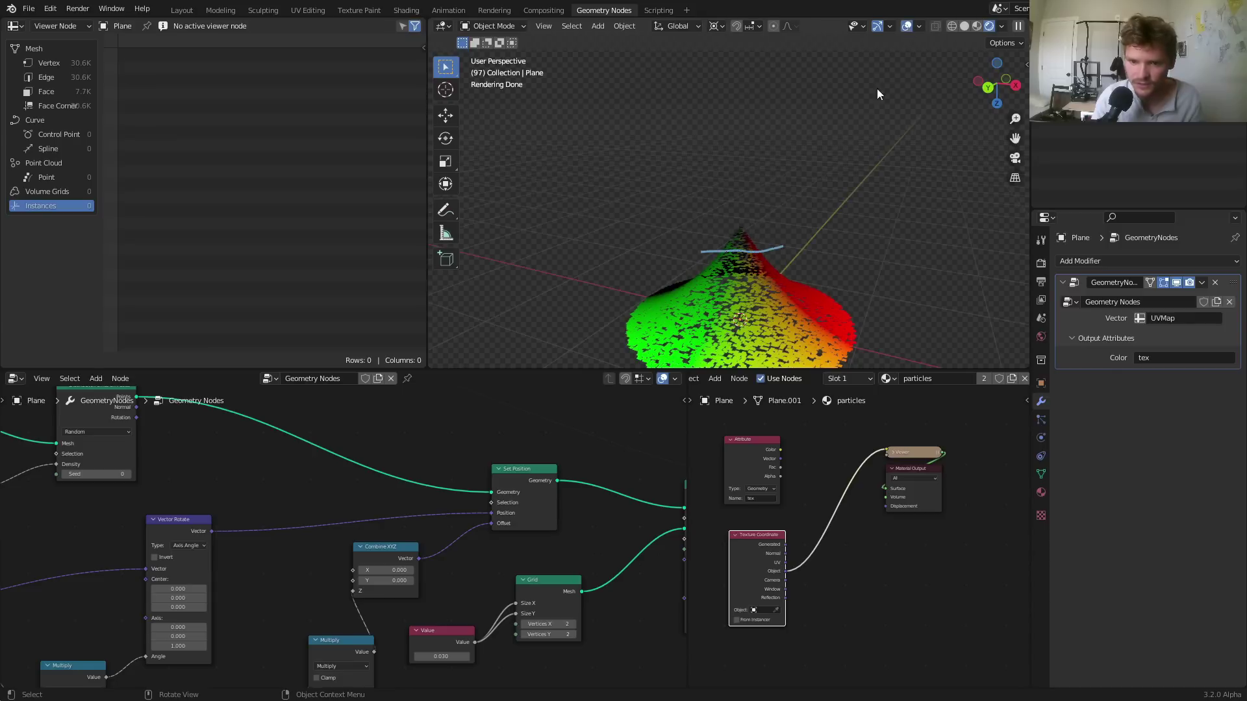
right_drag(702, 252, 791, 230)
middle_drag(769, 248, 820, 213)
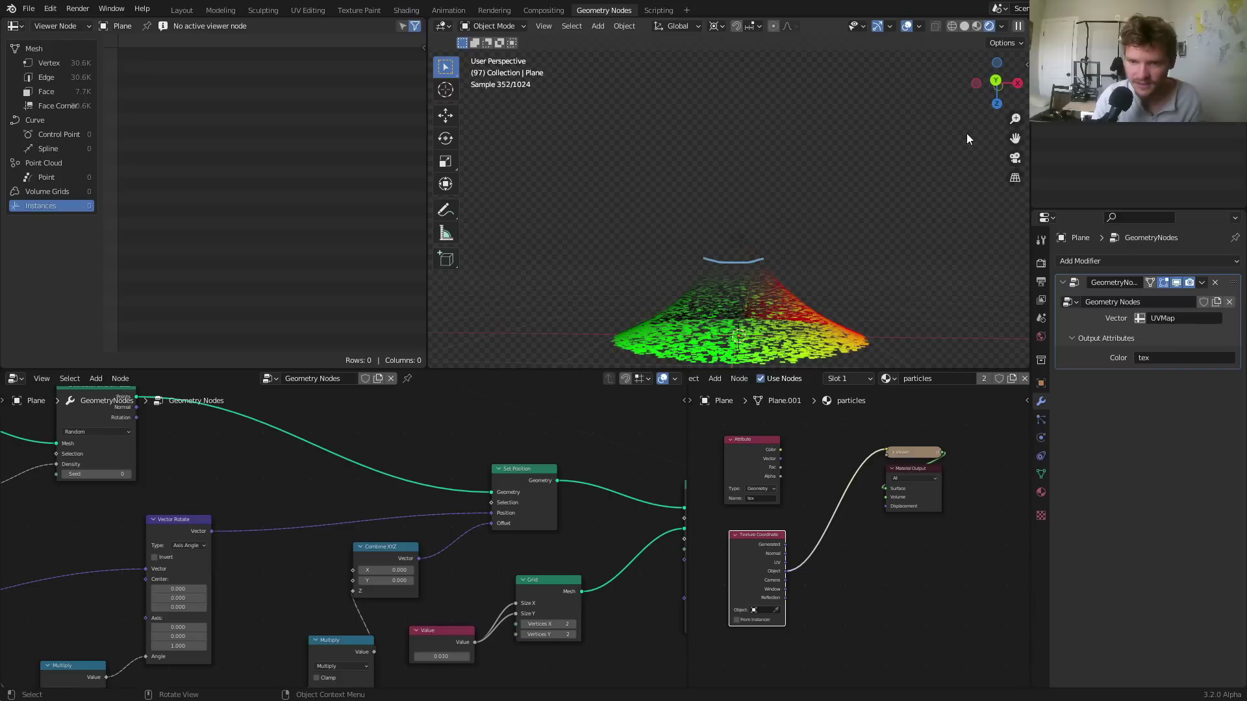
click(995, 84)
mouse_move(758, 155)
middle_down()
mouse_move(744, 228)
mouse_move(750, 145)
middle_up()
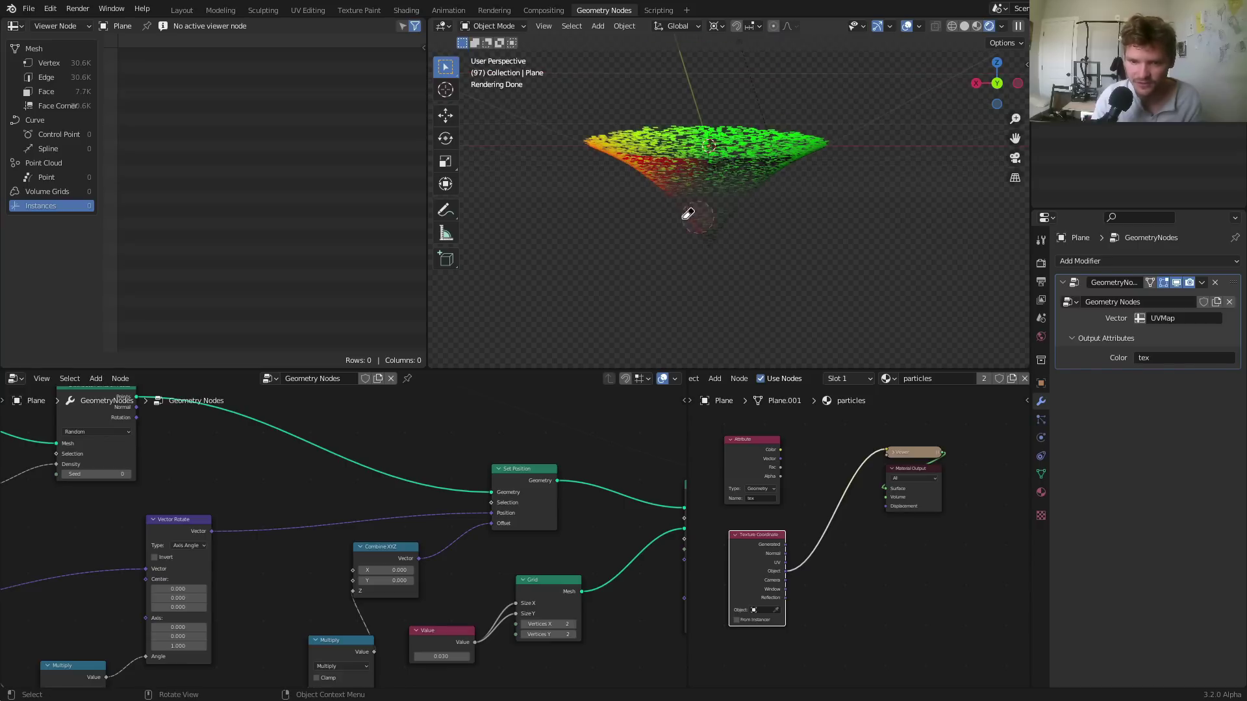
right_click(774, 210)
click(702, 222)
middle_drag(778, 229, 773, 252)
Insert a Separate XYZ node after the Texture Coordinate's Object output and preview its Z output
scroll(733, 555, up, 2)
key(shift+a)
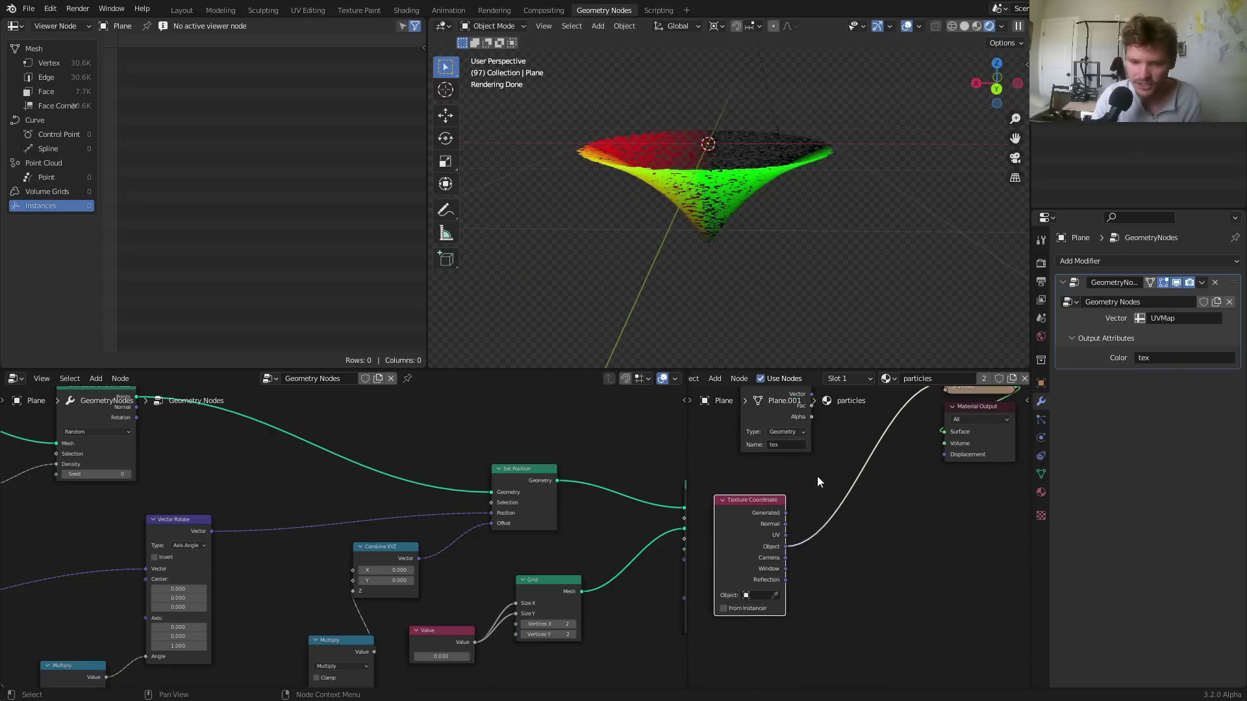
click(823, 467)
text(se)
click(865, 515)
click(843, 535)
middle_drag(843, 536, 770, 550)
ctrl+shift+click(793, 512)
ctrl+shift+click(792, 512)
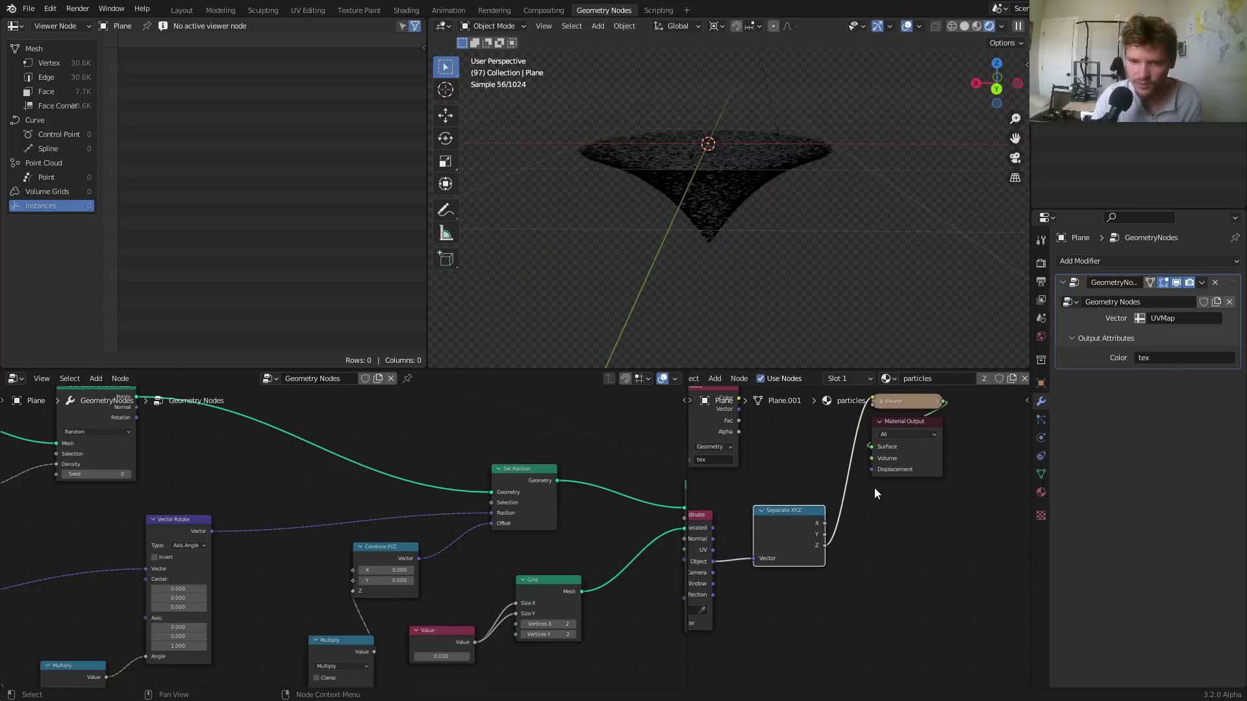
Move the Viewer and Material Output nodes away from Separate XYZ to free space between them
middle_drag(874, 488, 790, 507)
drag(905, 539, 833, 406)
key(g)
click(802, 485)
middle_drag(804, 487, 843, 463)
Insert a Math node set to Subtract with a value of -0.570 between Separate XYZ's Z output and the Viewer
key(shift+a)
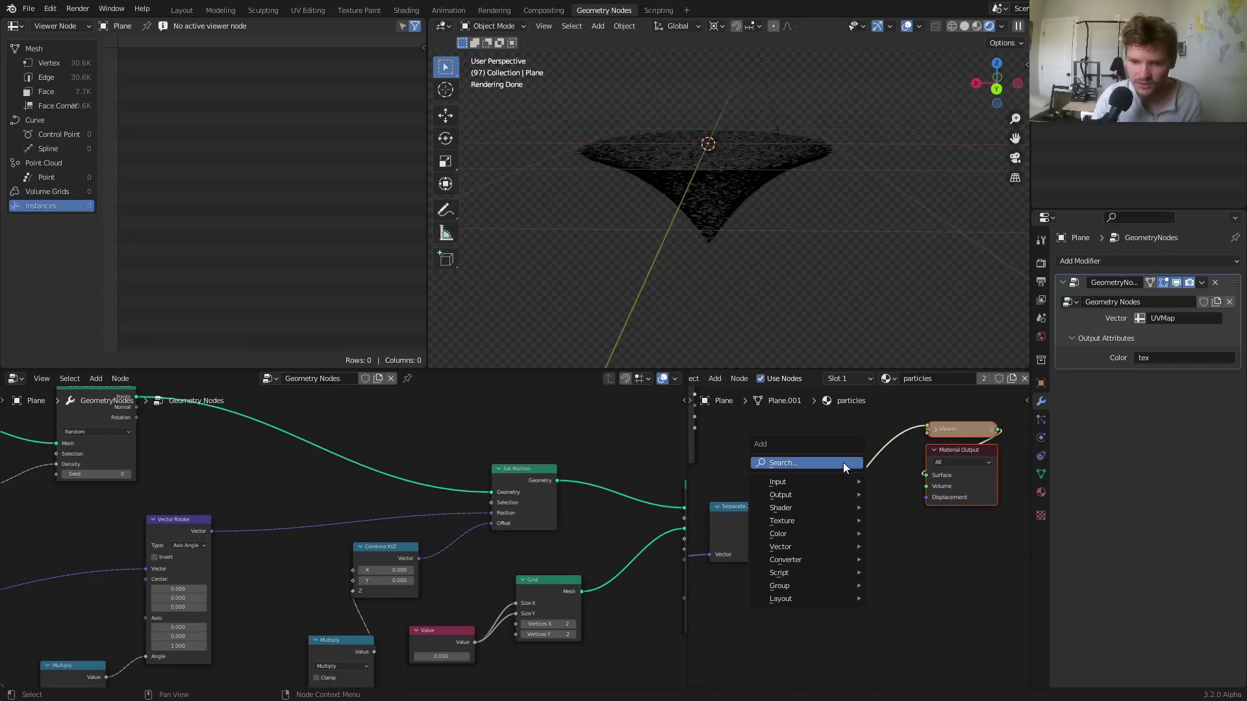
click(843, 463)
text(math)
key(Return)
click(840, 493)
ctrl+scroll(848, 502, down, 1)
shift+drag(863, 539, 813, 540)
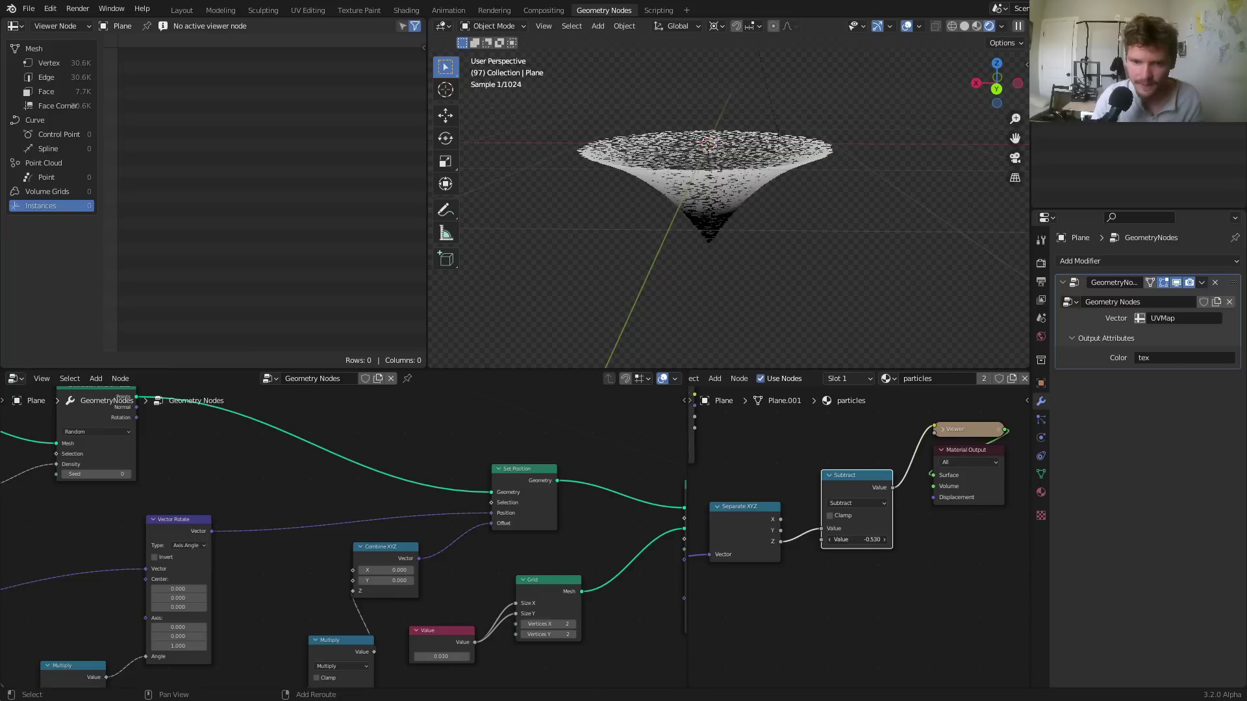
click(997, 90)
key(KP_5)
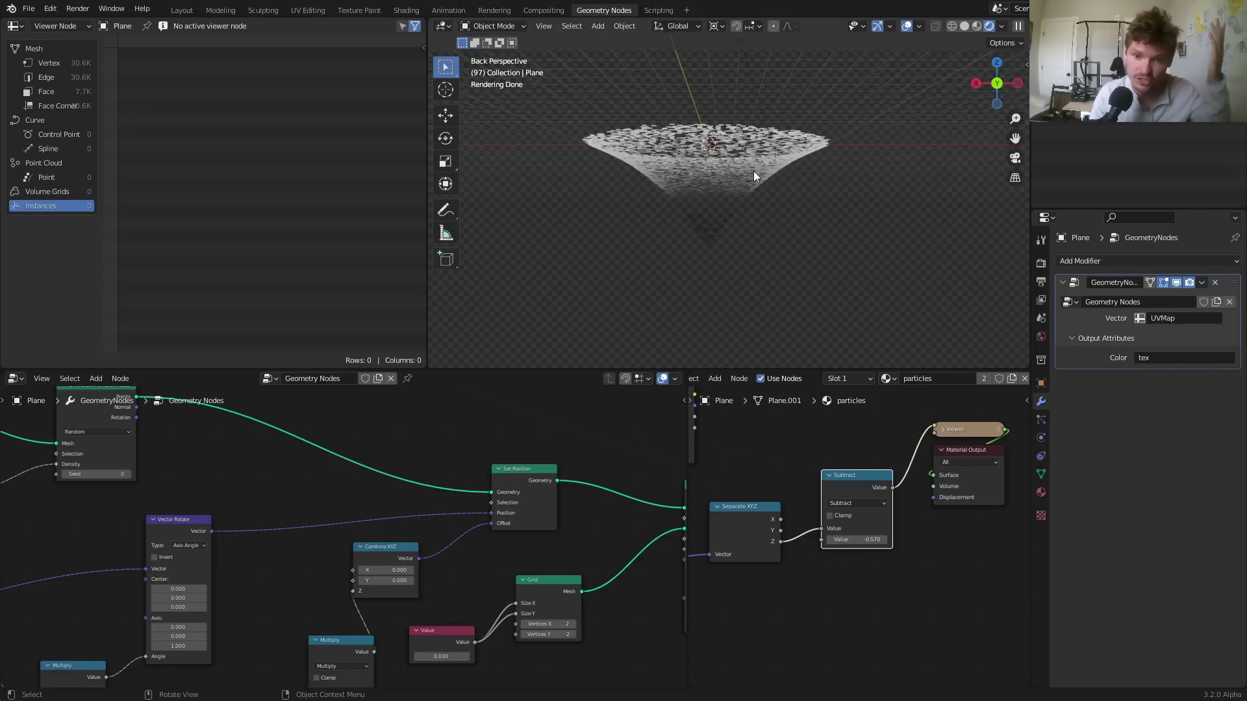
Preview the tex Attribute node and insert a Mix Shader fed by its Color output
scroll(781, 482, down, 3)
ctrl+shift+click(746, 460)
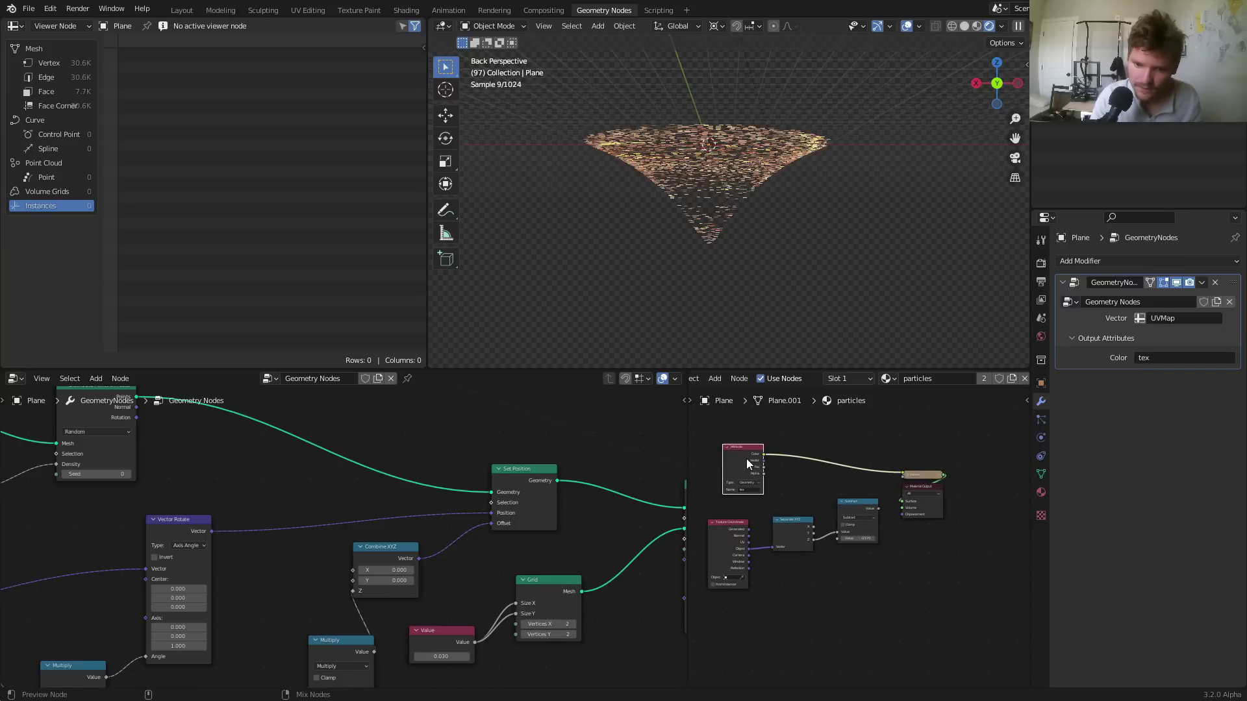
scroll(779, 447, up, 3)
middle_drag(792, 442, 810, 466)
key(shift+a)
click(809, 455)
text(mix)
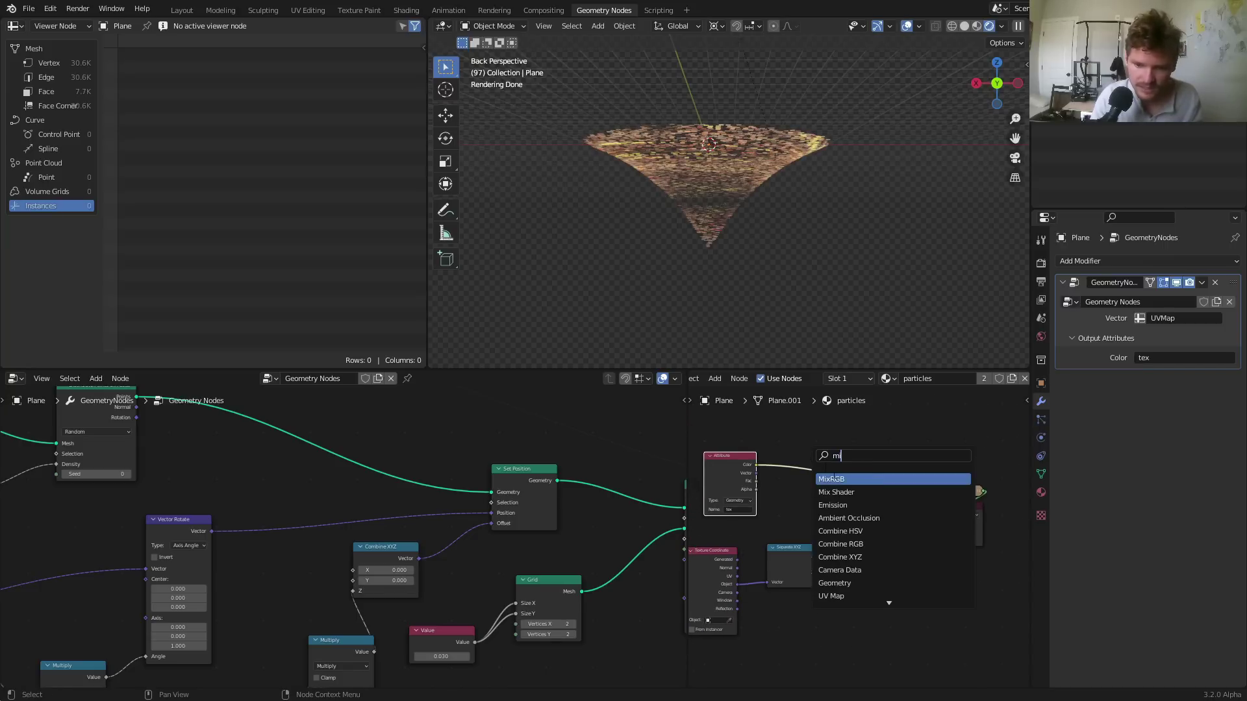
key(Down)
key(Return)
click(859, 471)
scroll(860, 470, up, 2)
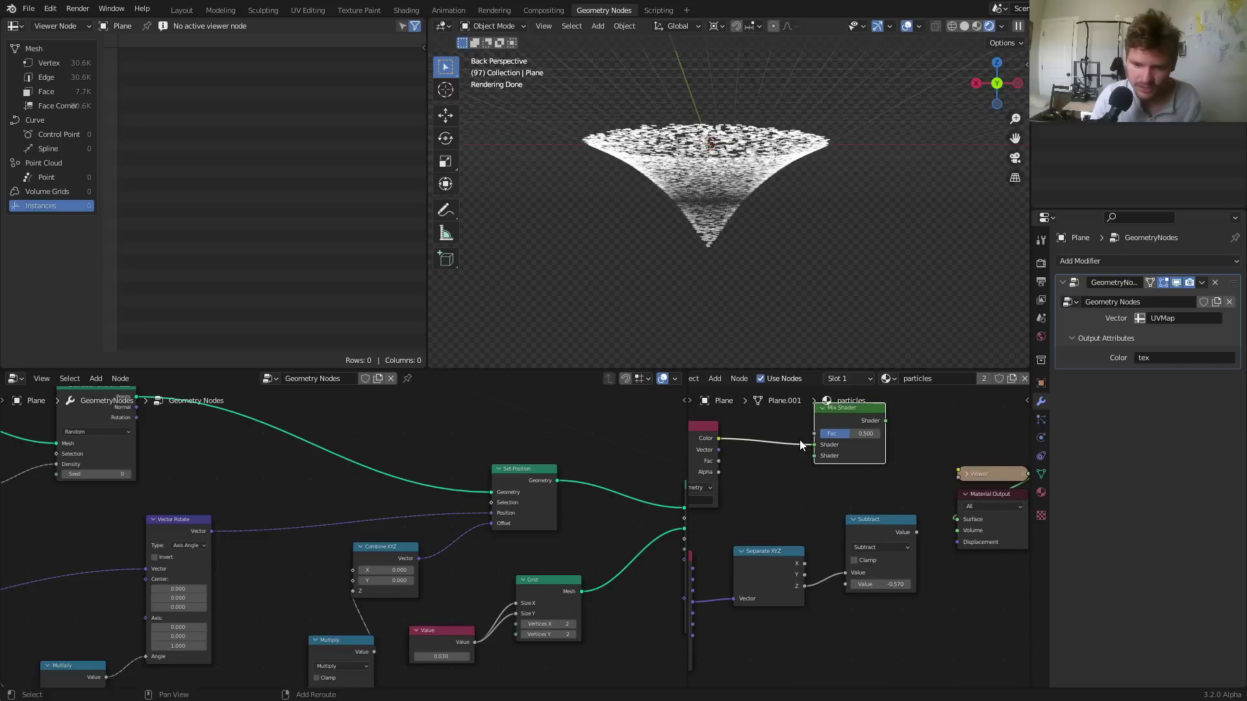
Add a Transparent BSDF node and connect it to the Mix Shader's second Shader input
key(shift+a)
click(805, 441)
text(tr)
click(832, 476)
click(765, 497)
drag(793, 483, 815, 457)
Connect the Subtract result to the Mix Shader's Fac and route the Mix Shader to the Material Output
drag(917, 534, 891, 425)
ctrl+shift+click(842, 423)
drag(760, 491, 788, 483)
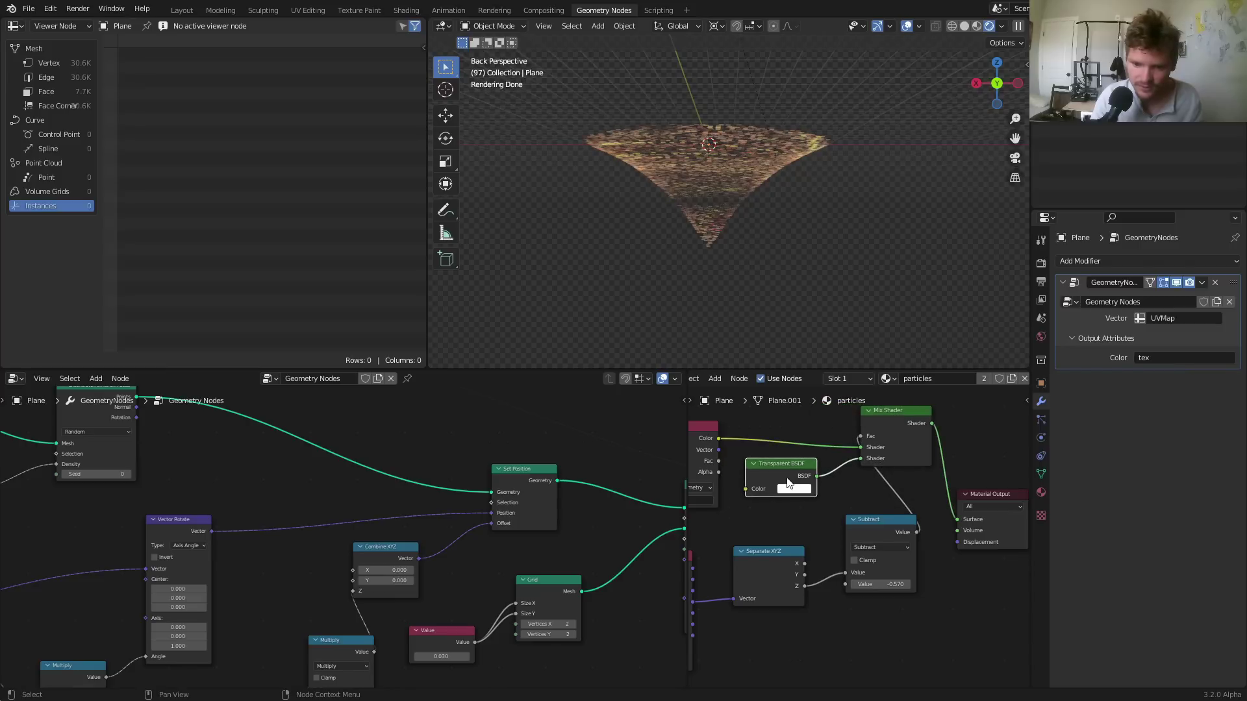
Preview the Subtract output and move the Mix Shader, Viewer and Material Output away from the Subtract node
mouse_move(731, 161)
middle_down()
mouse_move(743, 244)
mouse_move(739, 185)
middle_up()
middle_drag(763, 469, 808, 446)
ctrl+shift+click(933, 467)
middle_drag(924, 469, 801, 474)
middle_drag(964, 510, 888, 542)
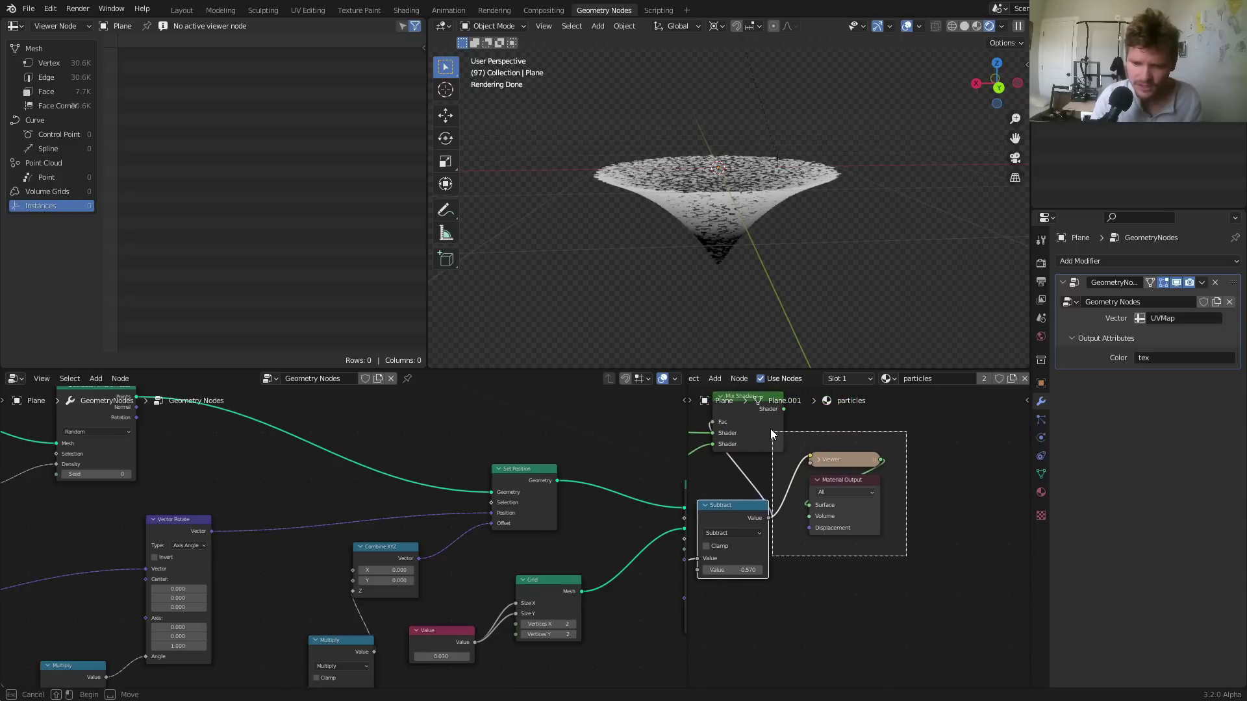
drag(929, 541, 779, 431)
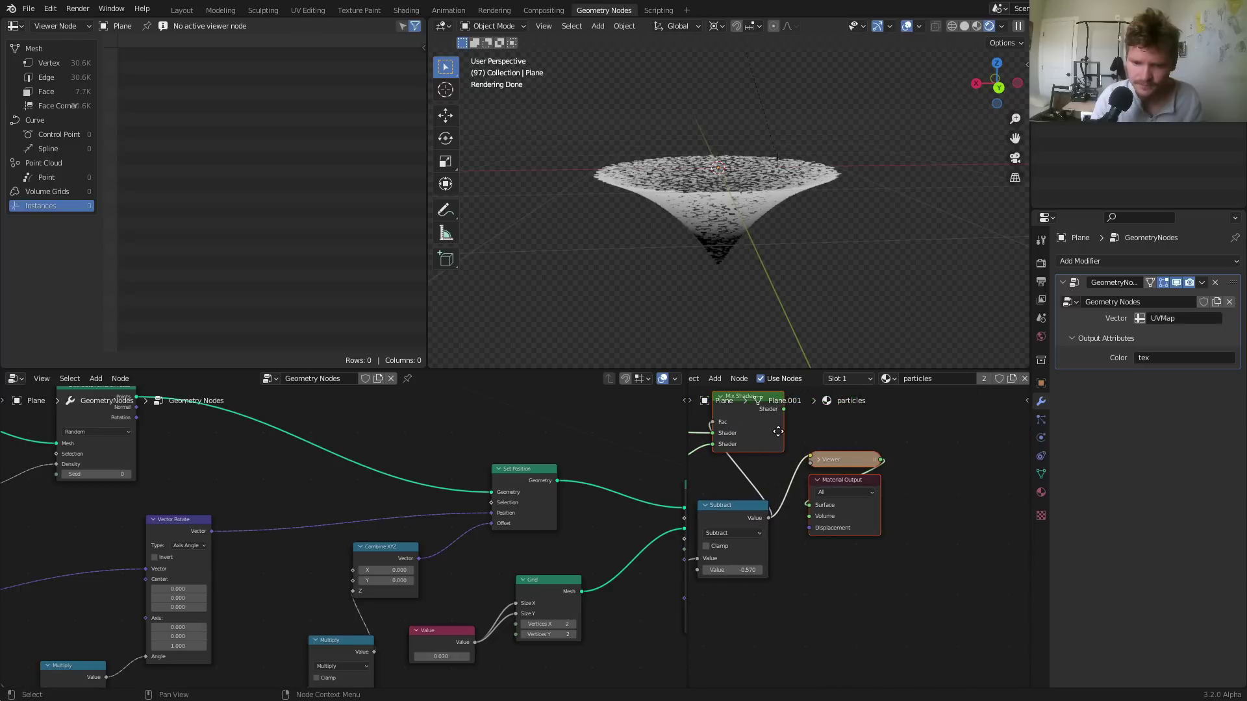
key(g)
click(953, 428)
Insert a ColorRamp node between the Subtract node and the Viewer
key(shift+a)
click(852, 487)
text(colo)
click(867, 508)
click(861, 535)
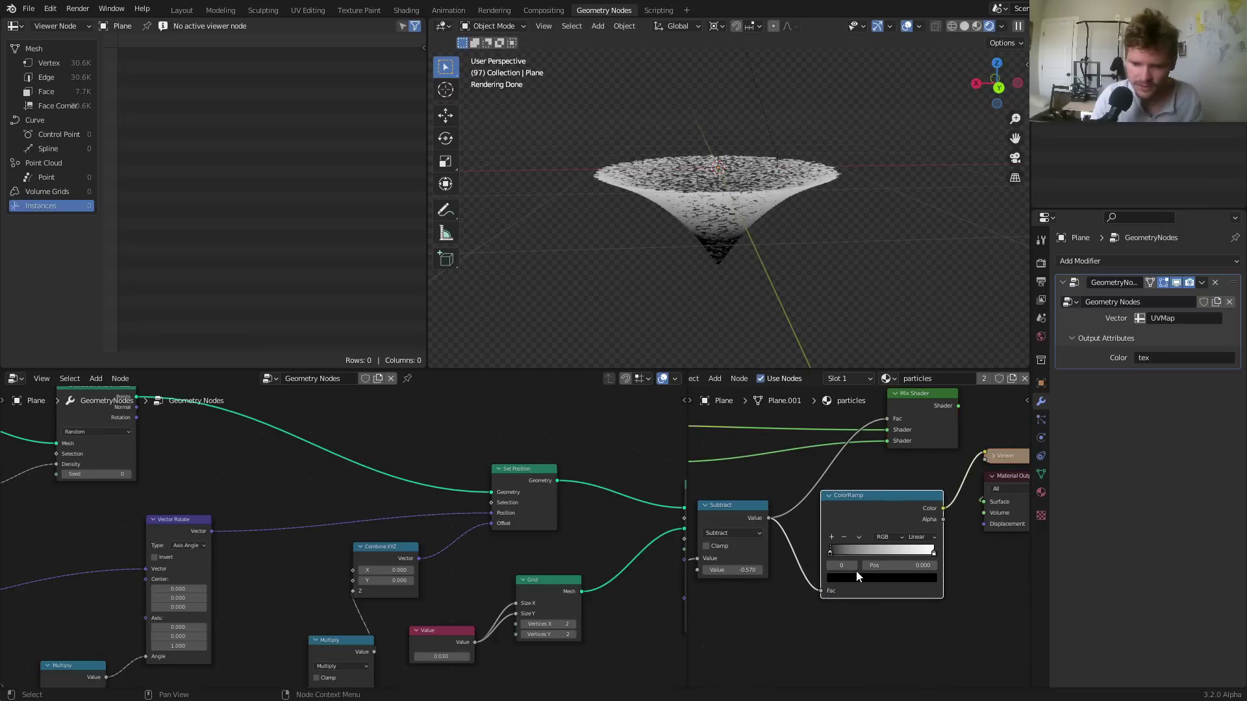
Set the ColorRamp's black stop to position 0.131 and its white stop to 0.724
drag(887, 566, 916, 566)
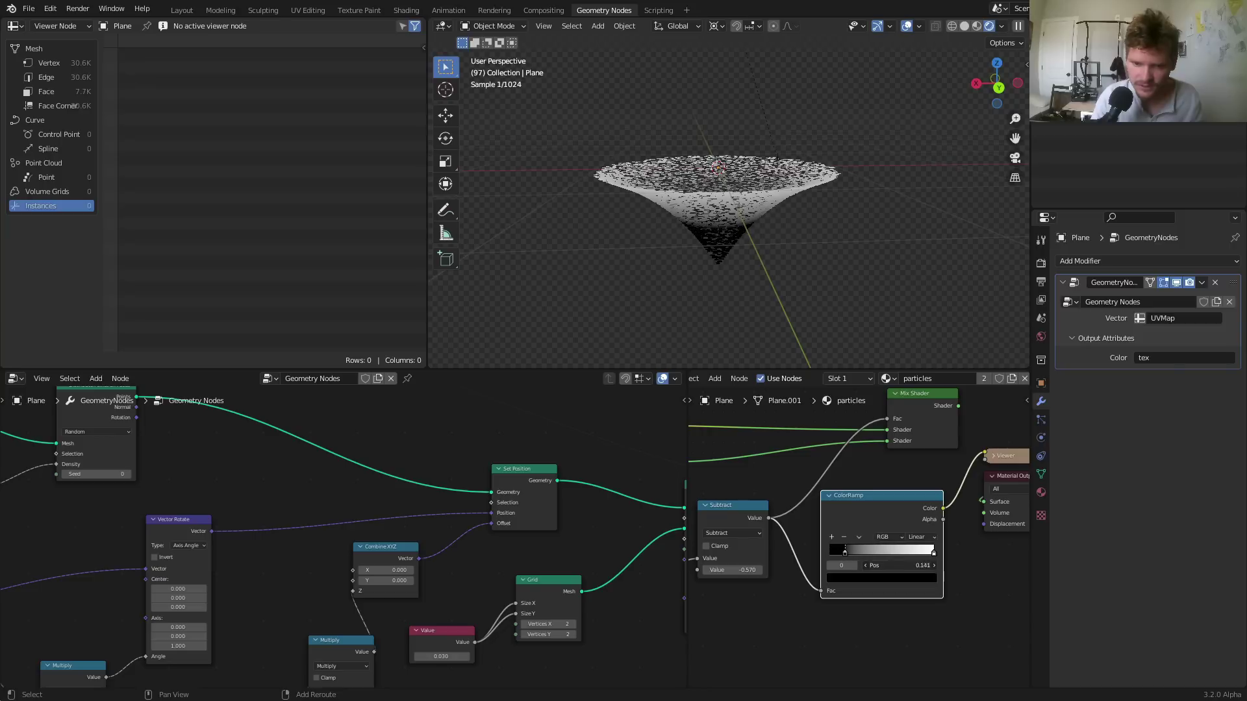
scroll(830, 532, down, 2)
middle_drag(833, 503, 892, 516)
scroll(902, 524, up, 2)
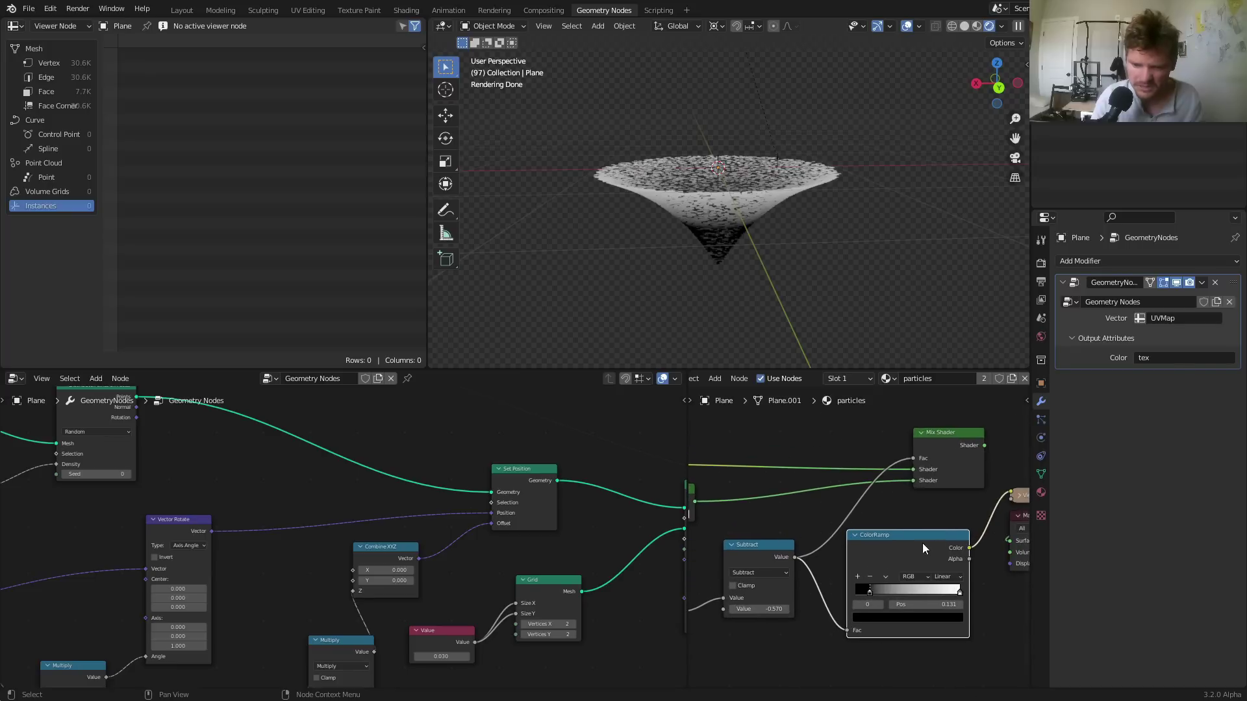
drag(960, 591, 931, 591)
Connect the ColorRamp's Color to the Mix Shader's Fac and output the Mix Shader to the Material Output
drag(968, 539, 911, 454)
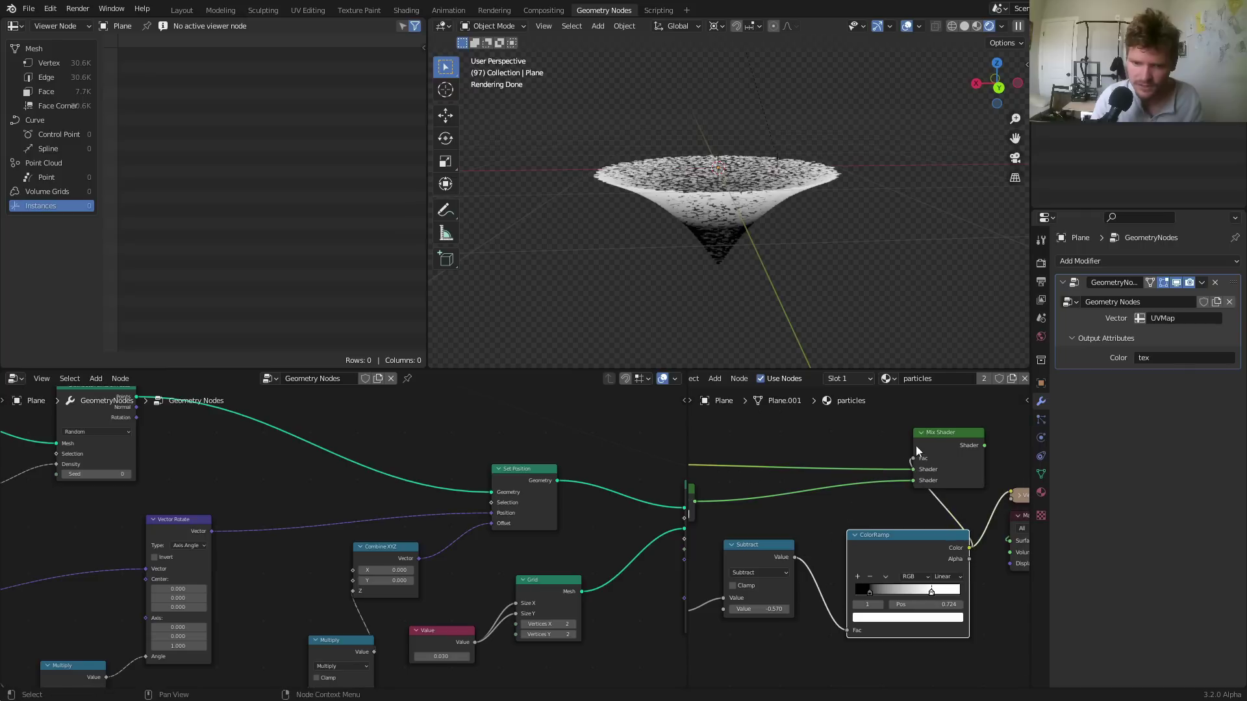
ctrl+shift+click(937, 430)
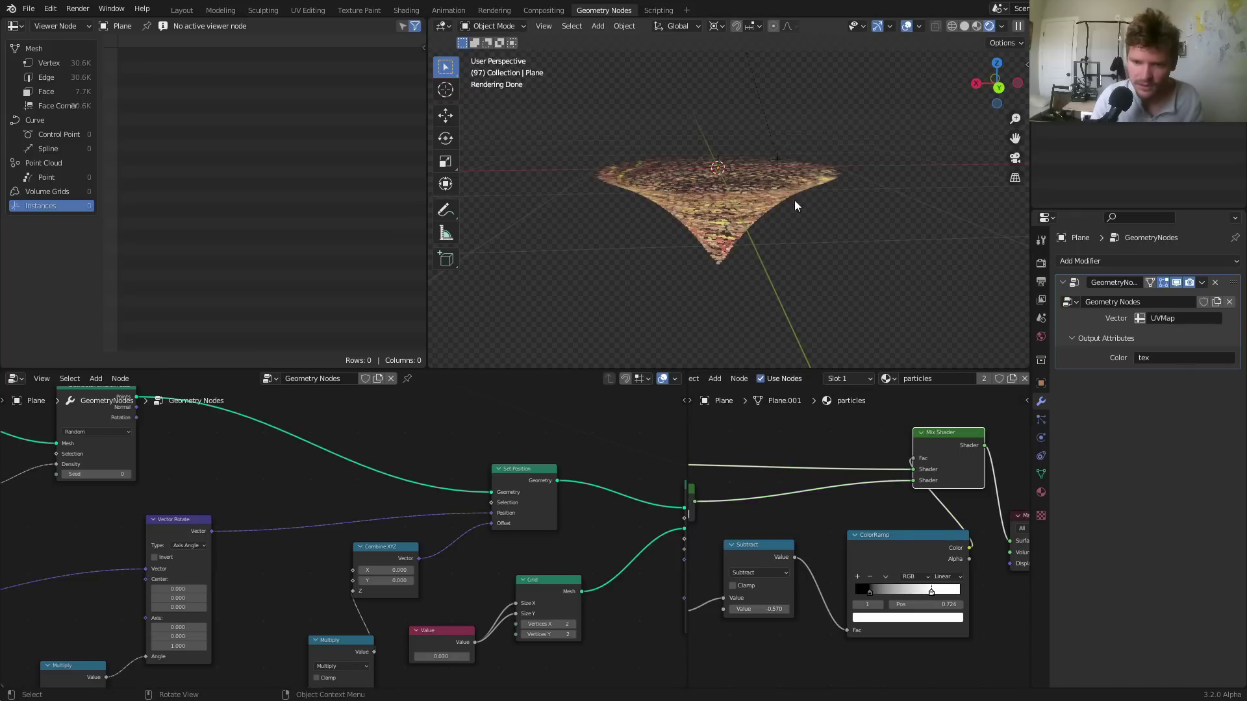
middle_drag(769, 190, 773, 235)
scroll(773, 245, up, 6)
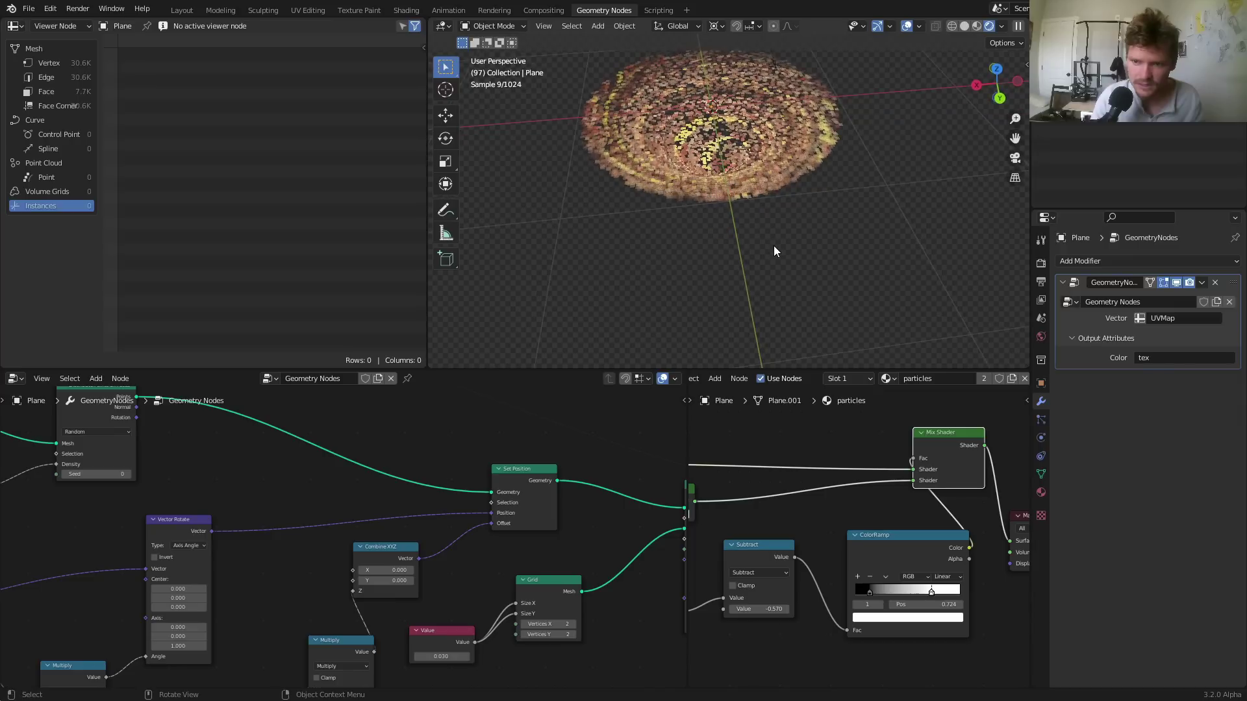
Swap the two shader inputs of the Mix Shader and check the funnel from above and from the side
middle_drag(722, 150, 788, 308)
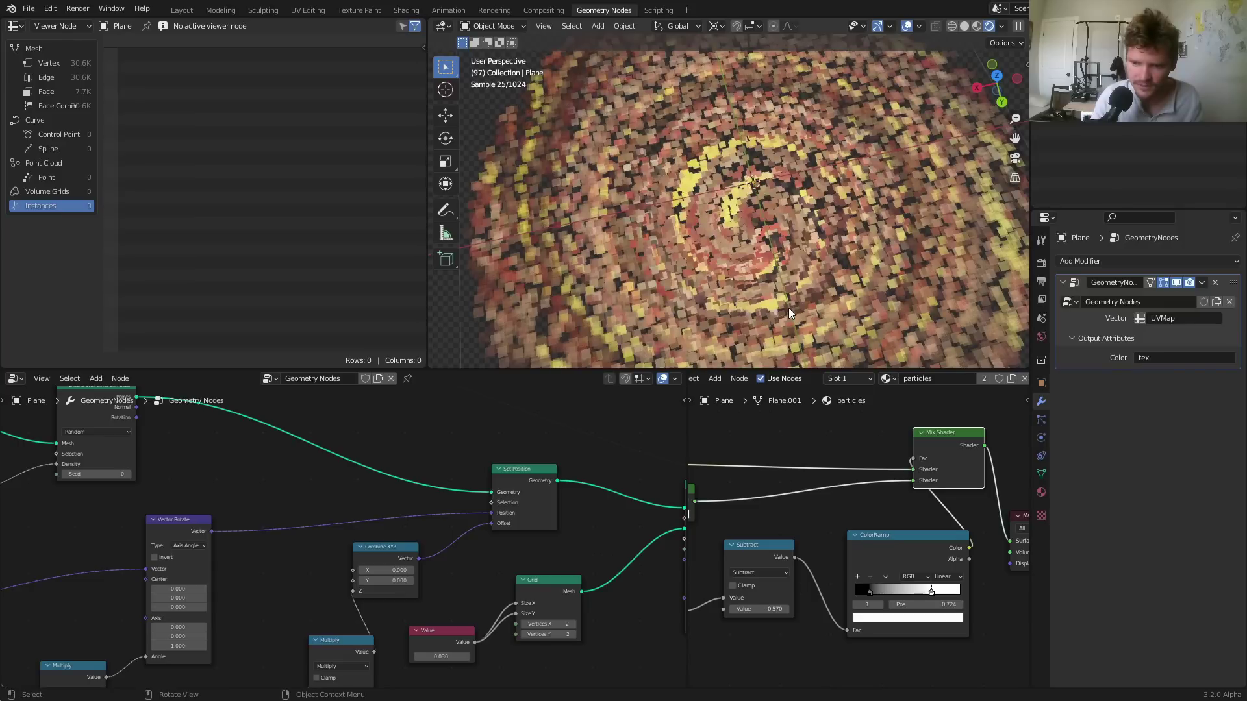
middle_drag(927, 436, 856, 427)
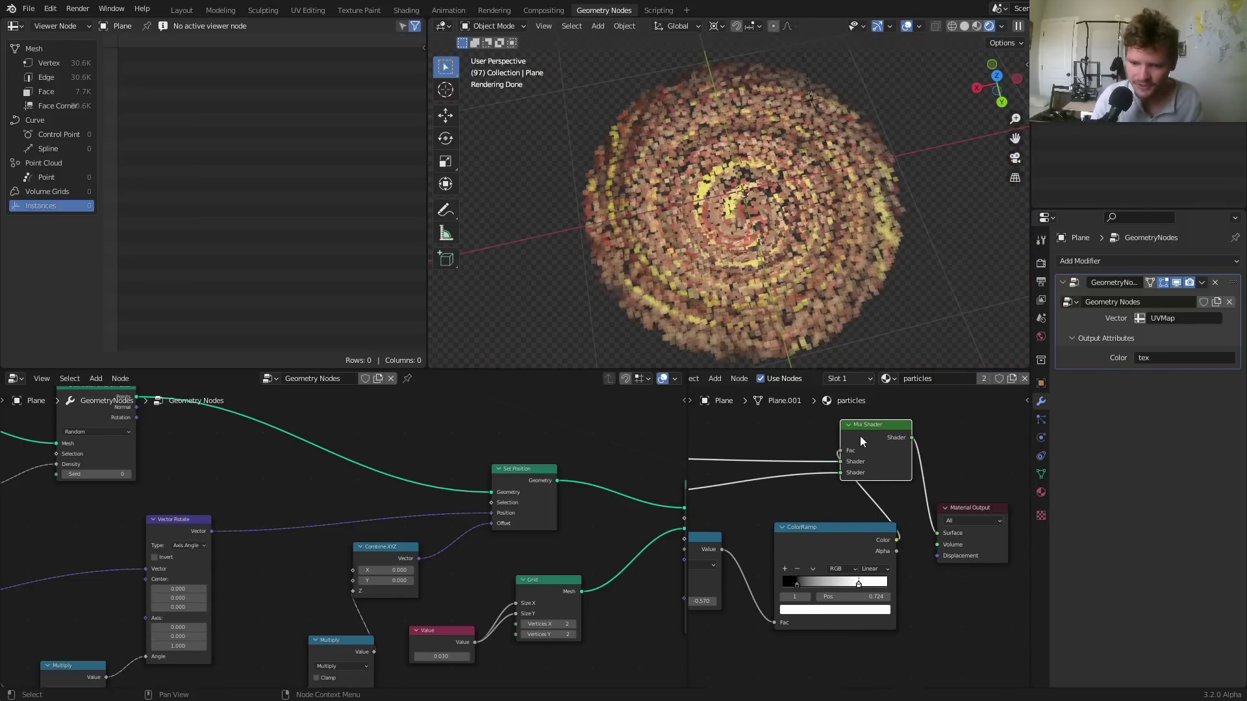
key(alt+s)
middle_drag(774, 255, 793, 182)
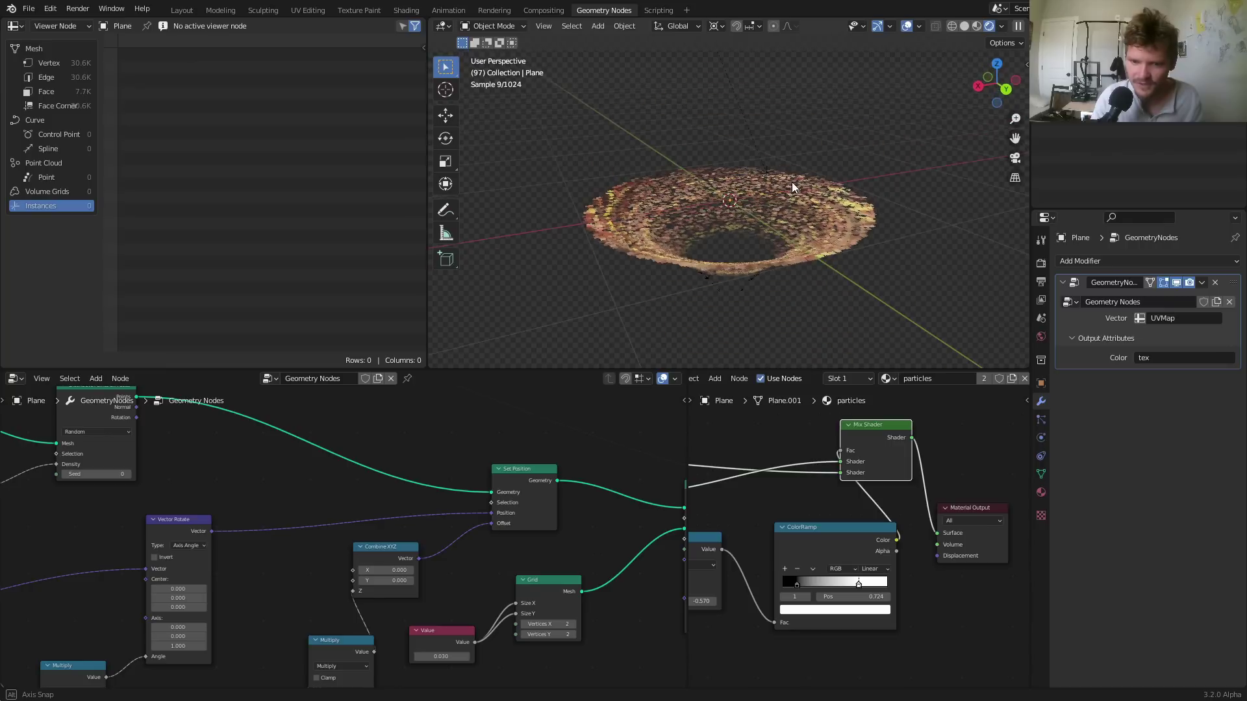
Remove the ColorRamp while keeping the Subtract node's Value linked to the Mix Shader's Fac
click(829, 549)
key(m)
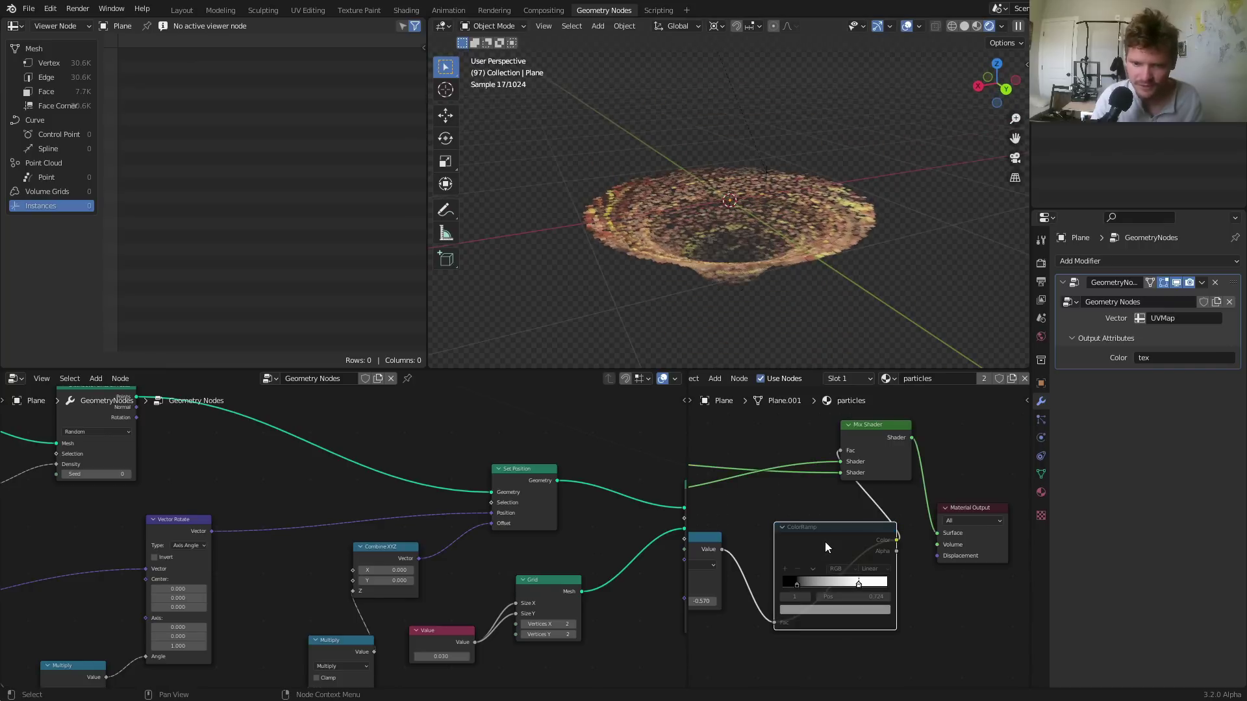
key(ctrl+x)
middle_drag(825, 542, 863, 526)
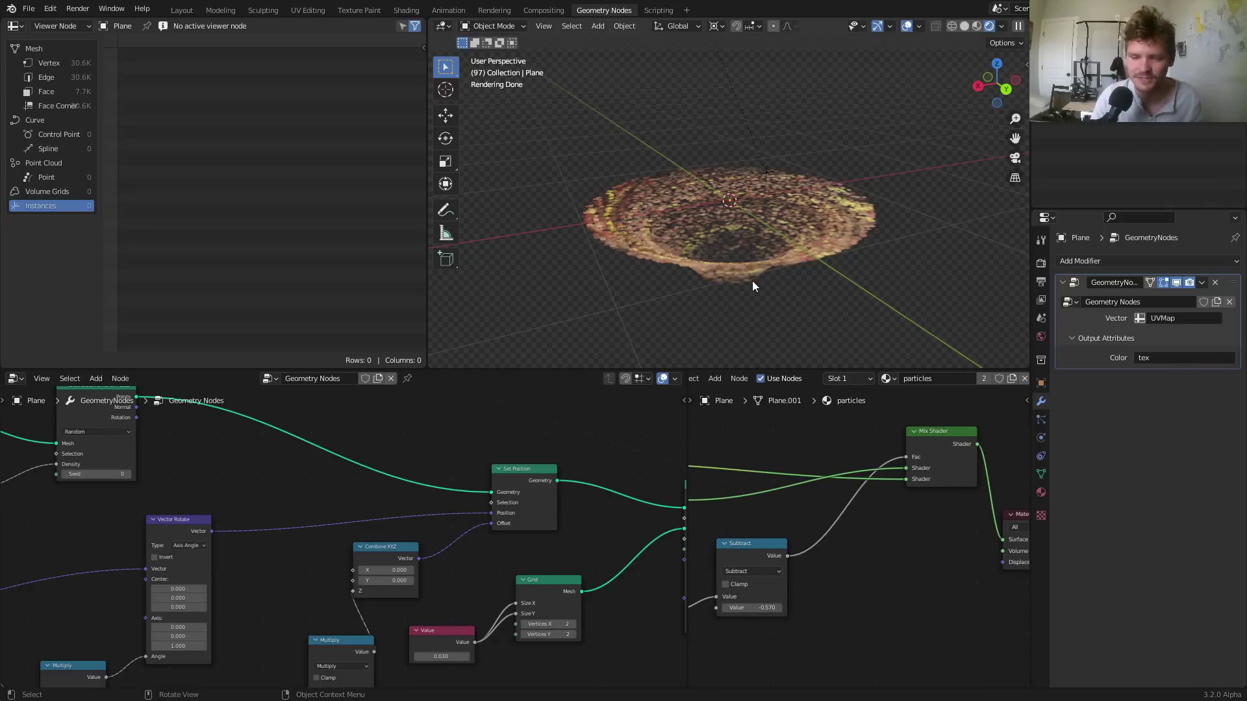
Play the swirl animation and examine how the particles fade into the funnel from several angles
middle_drag(763, 225, 759, 294)
key(space)
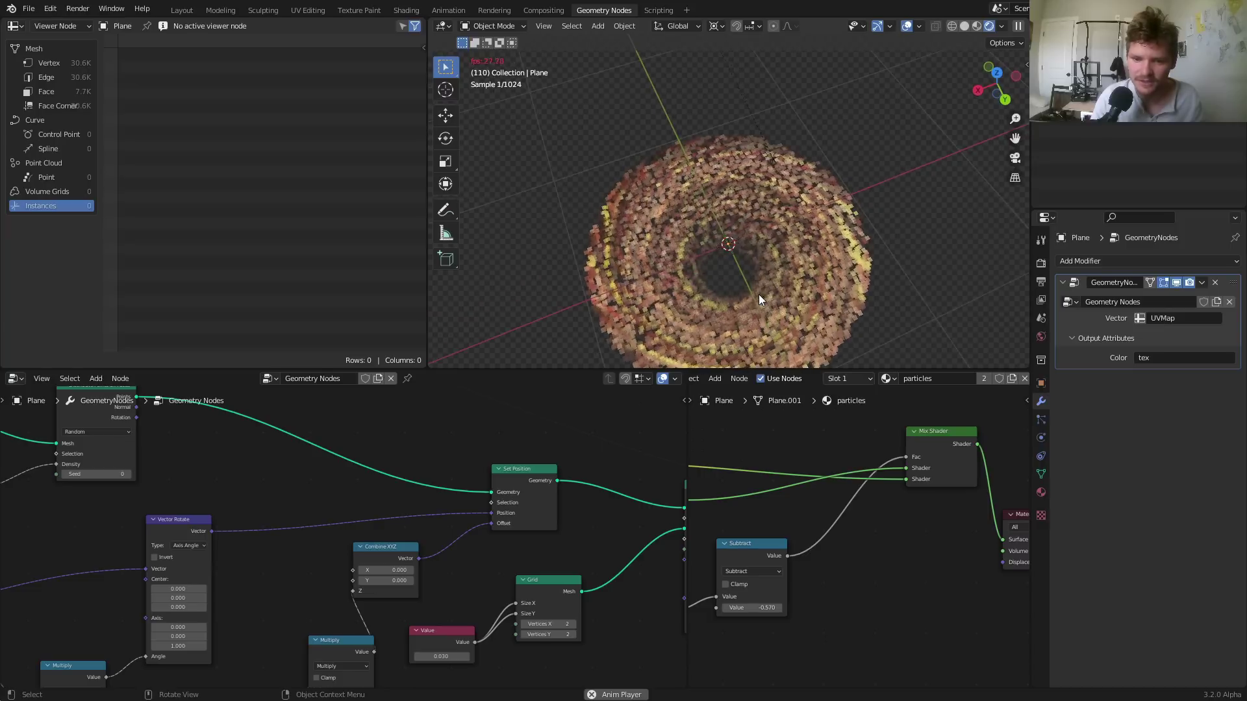
key(space)
middle_drag(758, 286, 732, 261)
key(space)
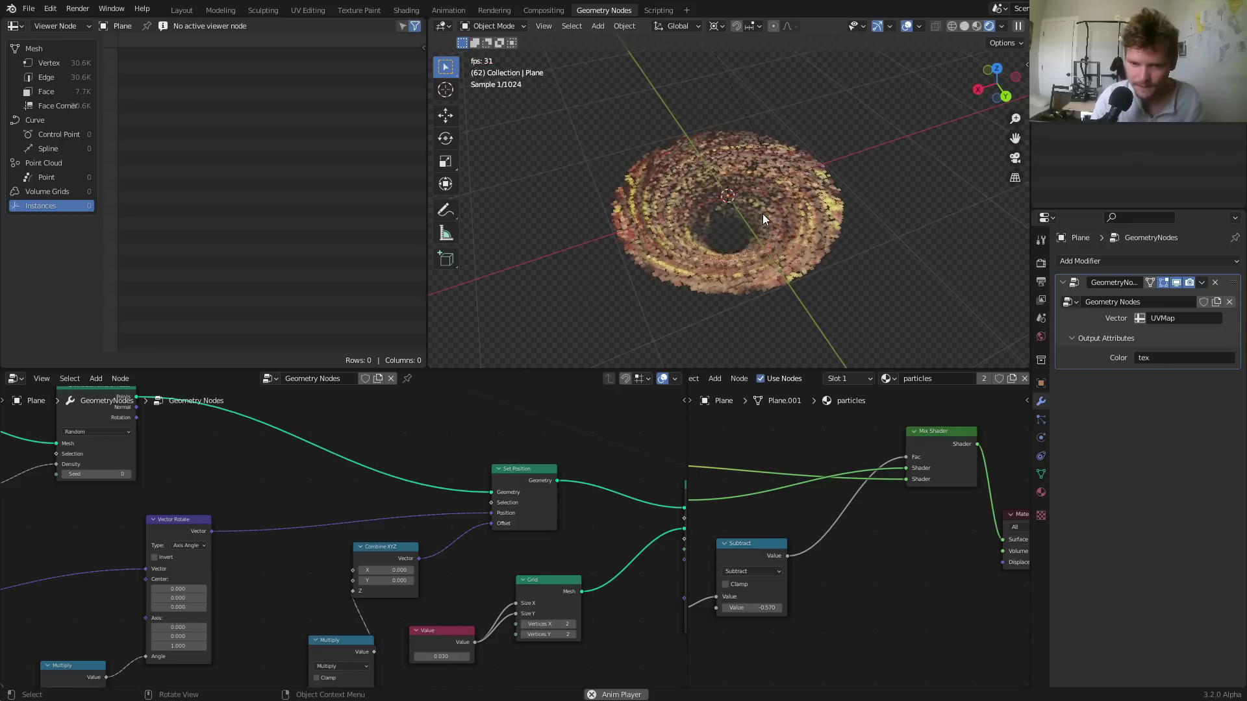
View the scene through the camera with the viewport overlays hidden and play the animation
click(1016, 157)
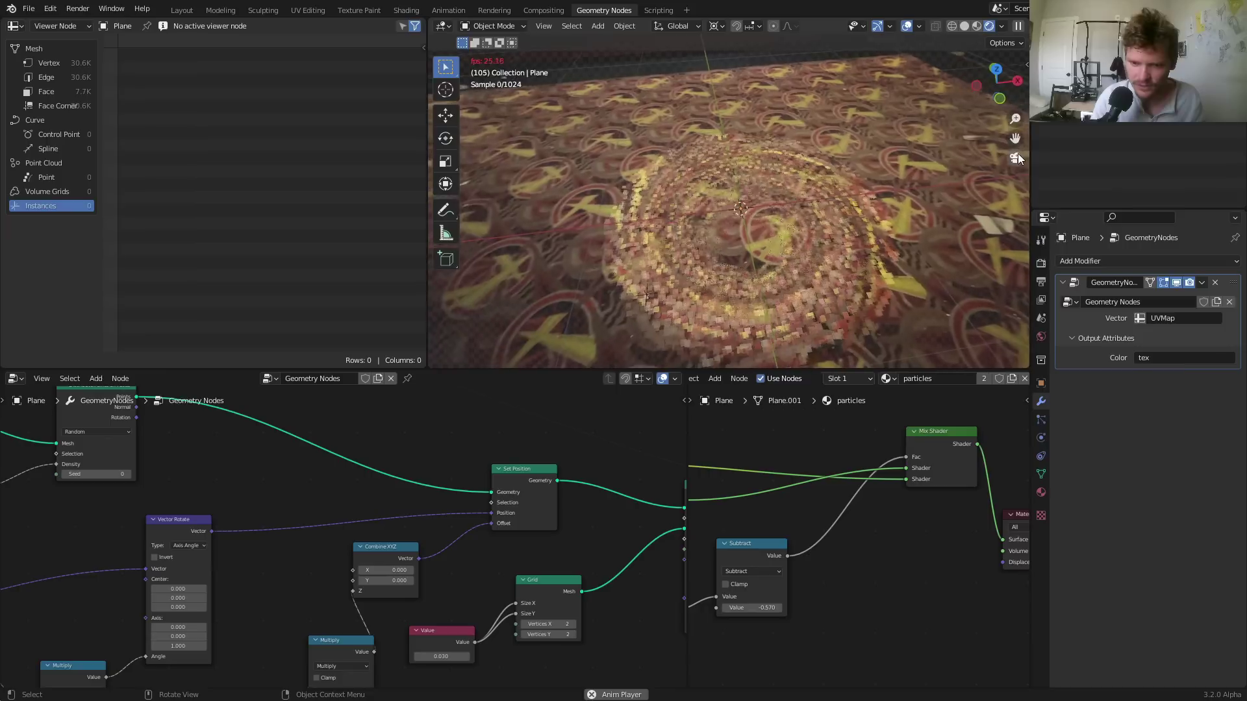
click(907, 26)
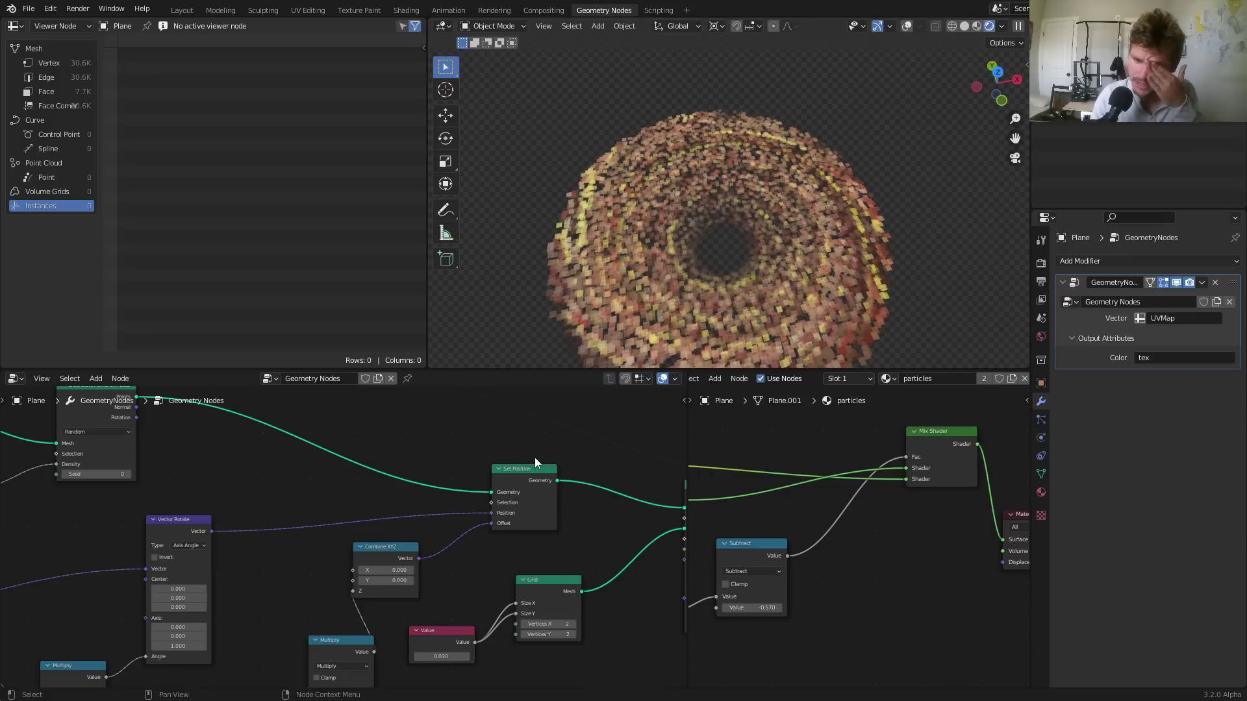
scroll(743, 262, down, 4)
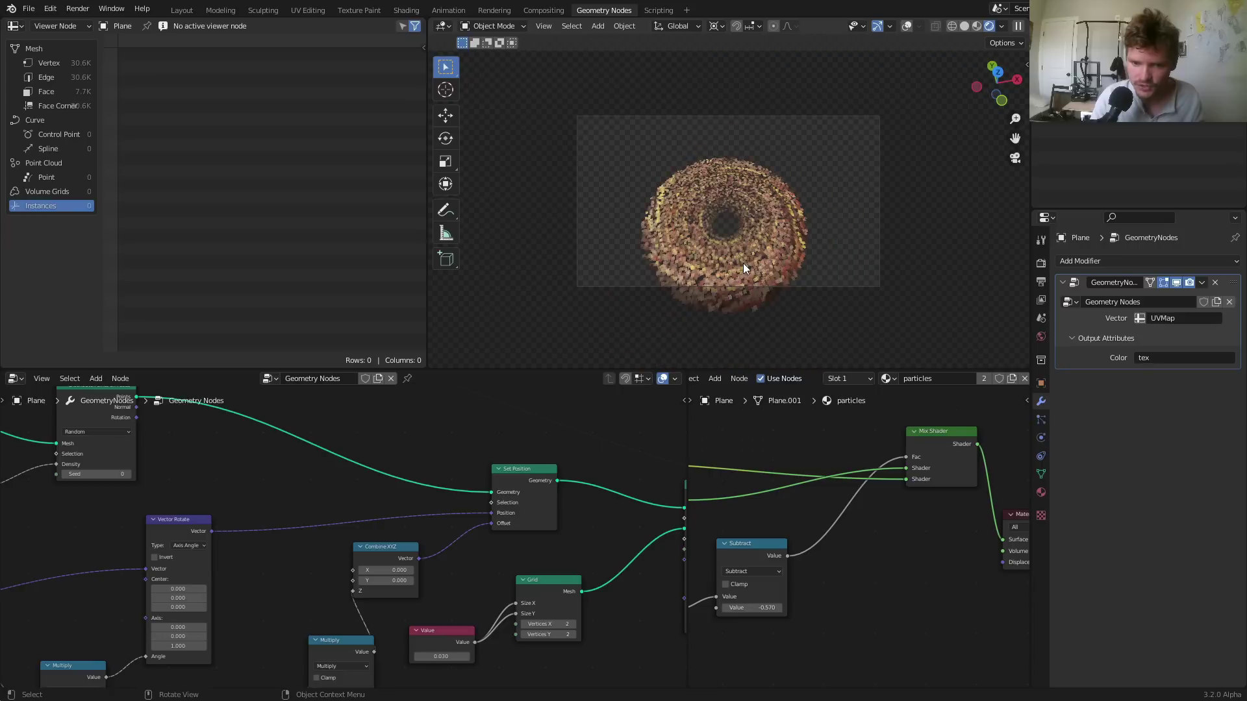
key(space)
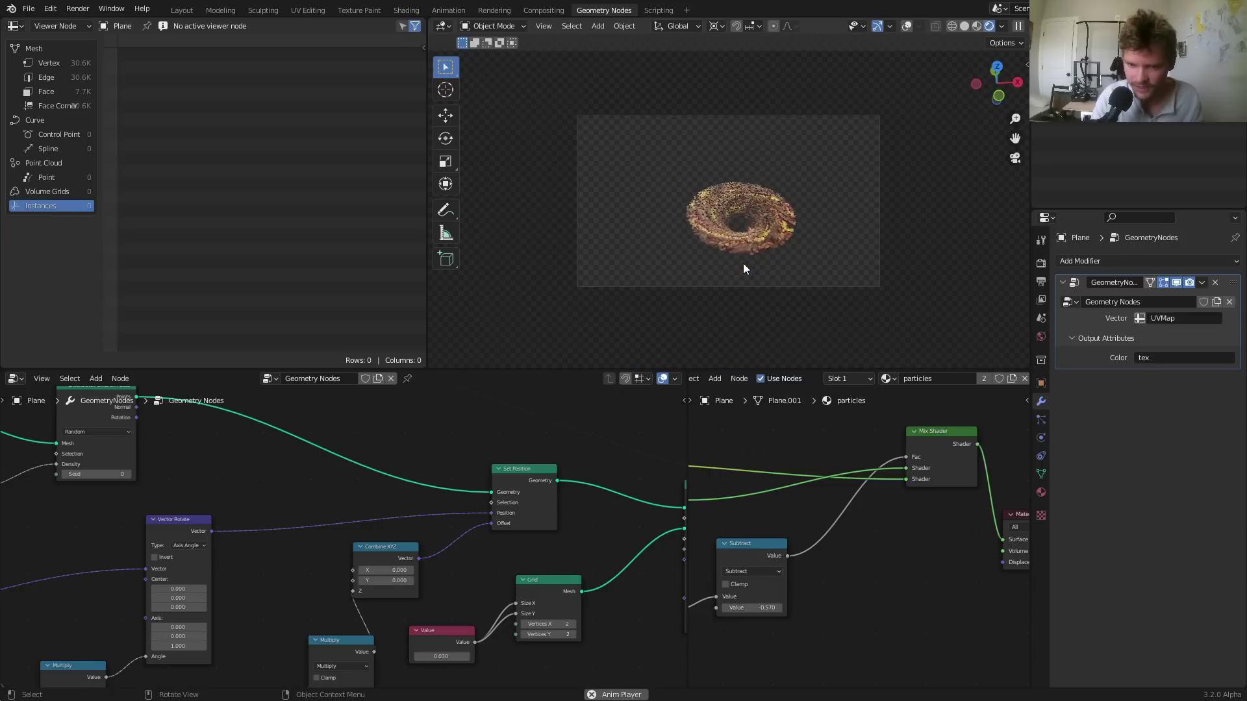
key(space)
Try a Principled BSDF between the Attribute node's Color and the Mix Shader in the particles material
middle_drag(766, 508, 964, 501)
scroll(964, 502, down, 3)
key(shift+a)
text(princ)
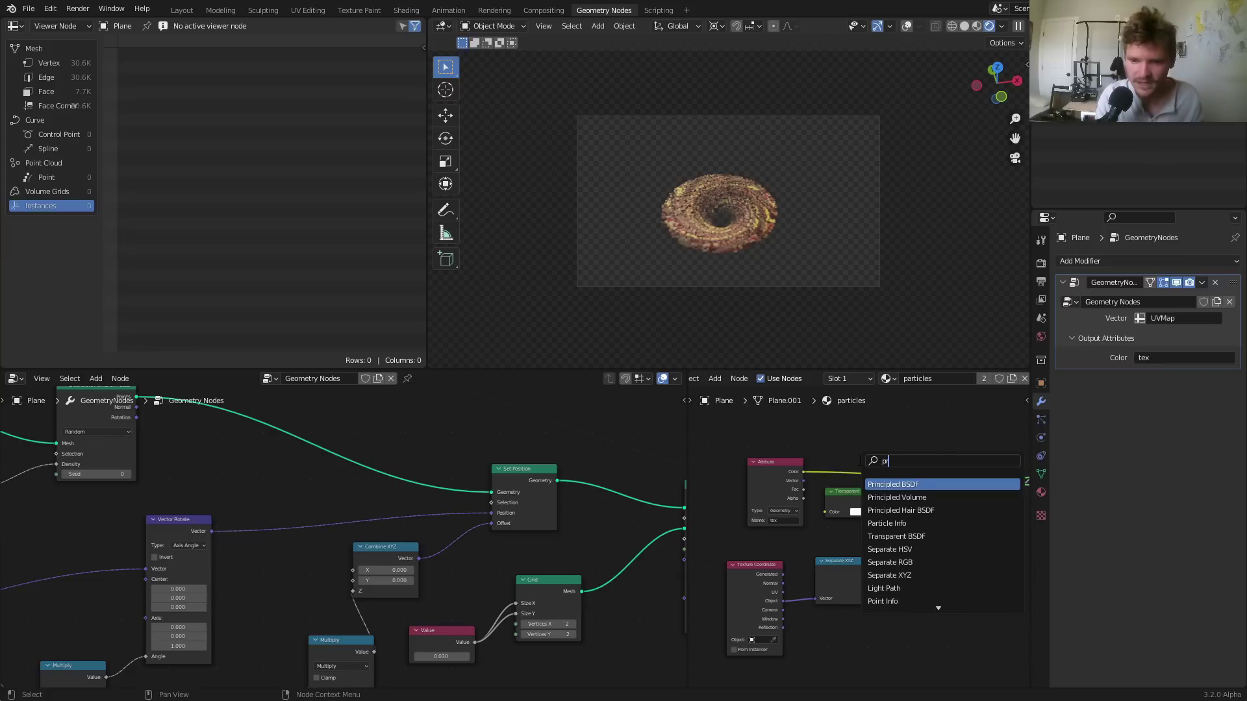
key(Return)
click(847, 446)
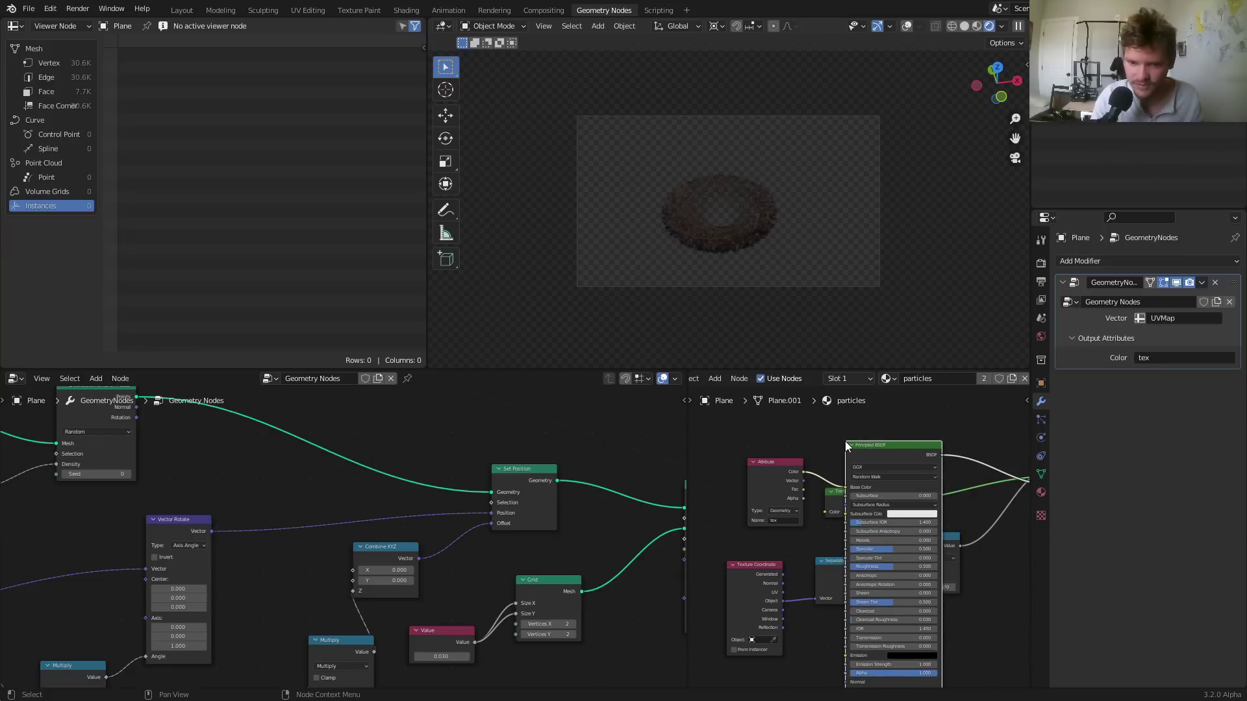
scroll(724, 255, up, 4)
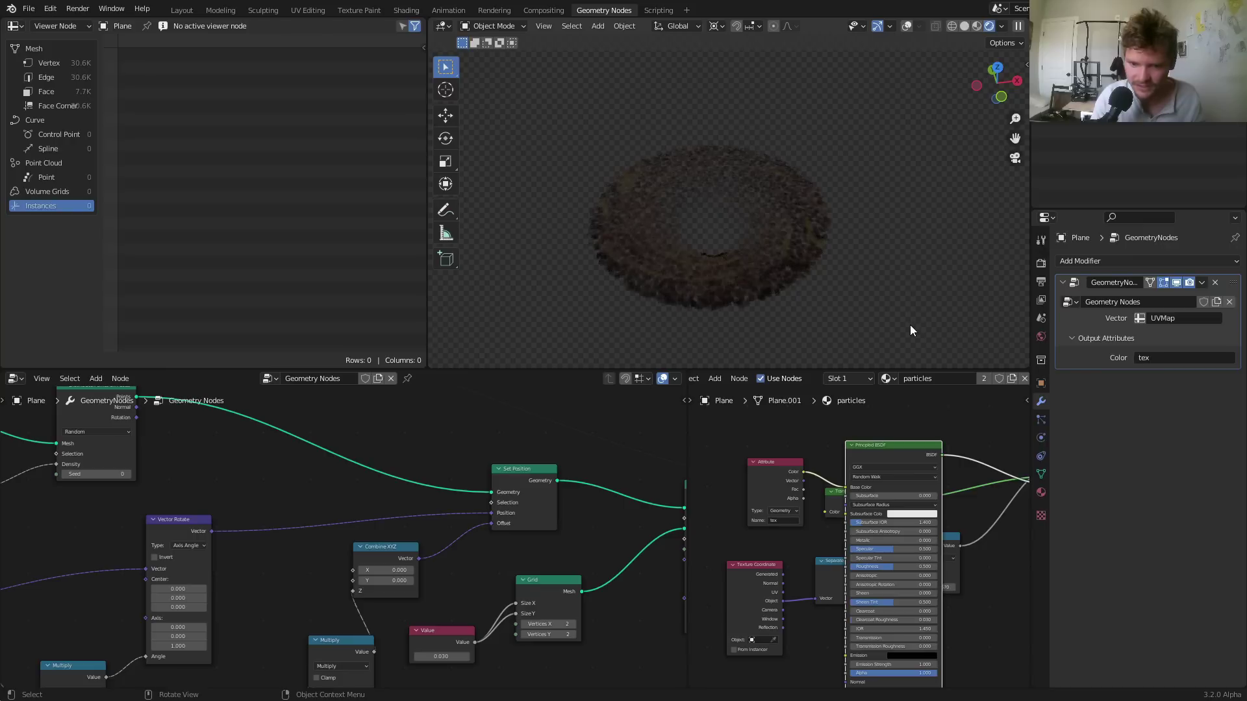
Delete the Principled BSDF and undo back to the Attribute Color feeding the Mix Shader directly
key(x)
middle_drag(902, 432, 780, 465)
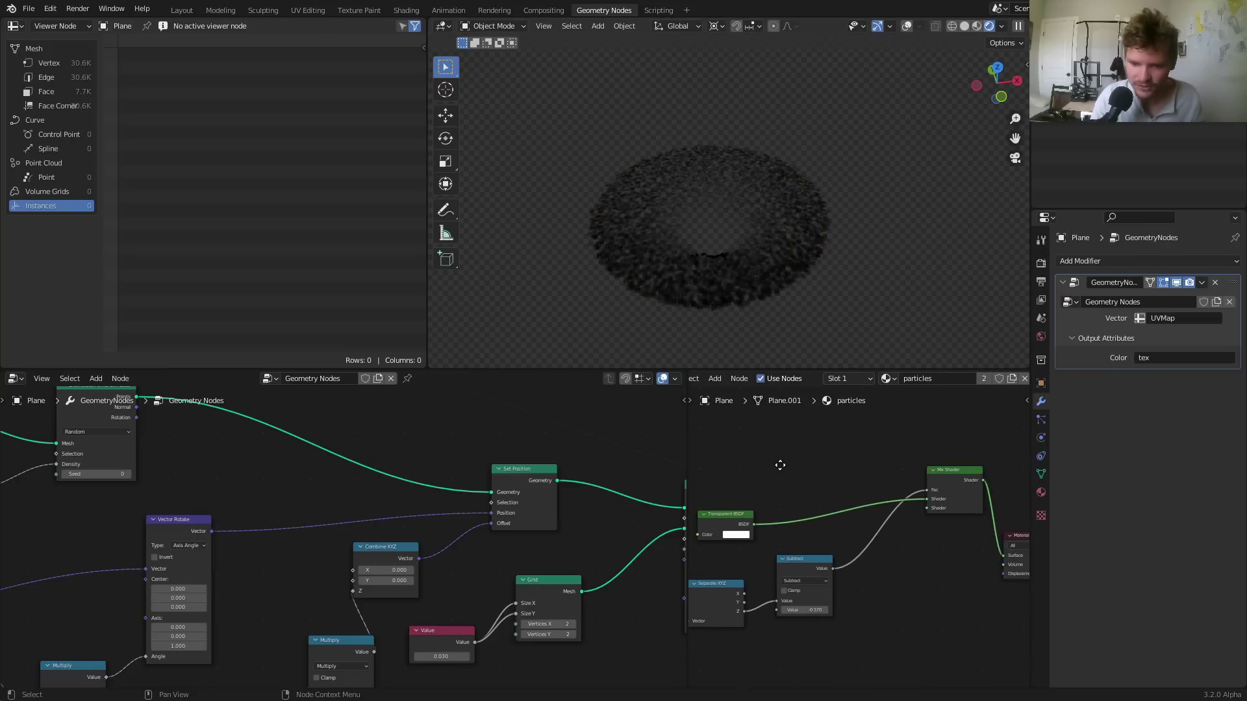
key(ctrl+z)
key(ctrl+z)
key(ctrl+z)
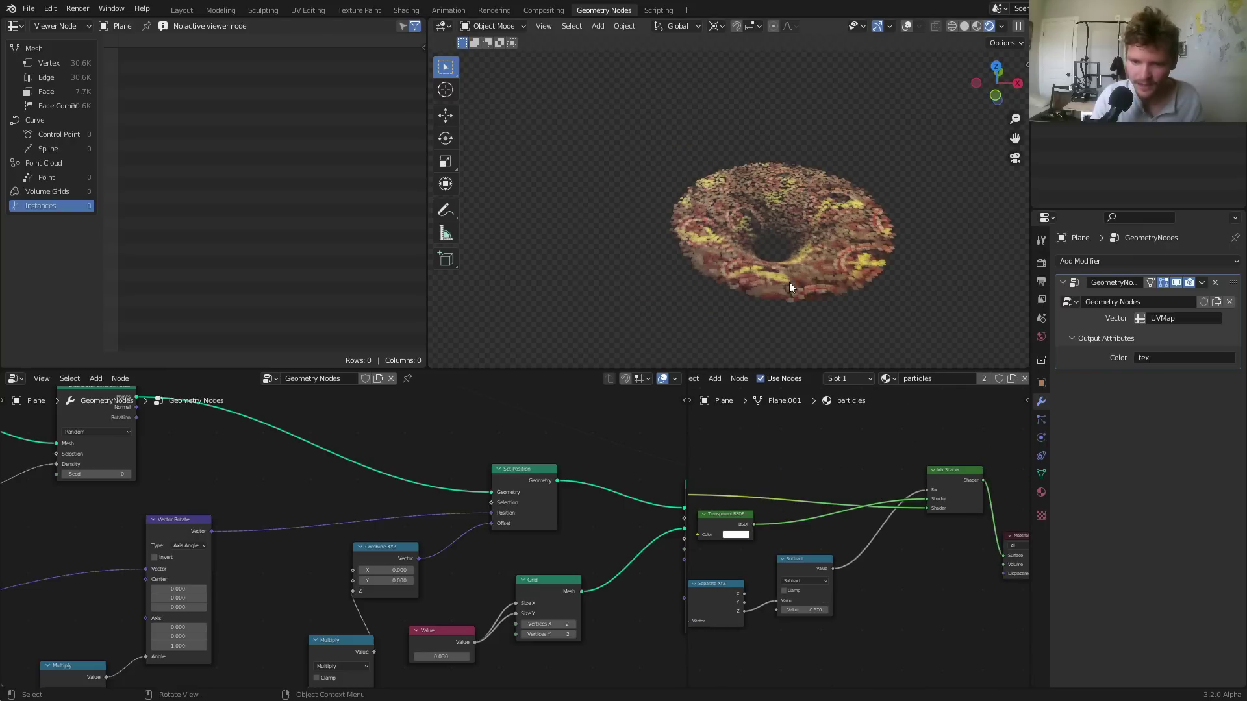
Play back the swirl and set the Multiply value that drives the point distribution's Density to 10000
key(space)
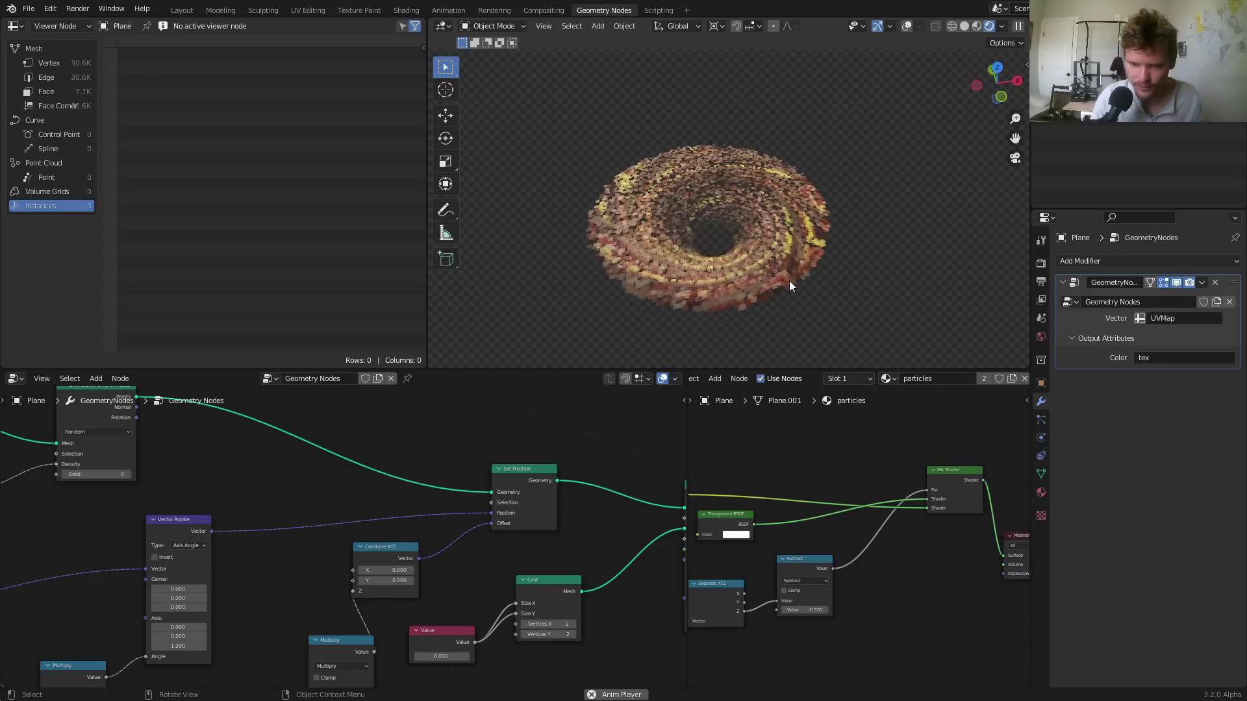
key(space)
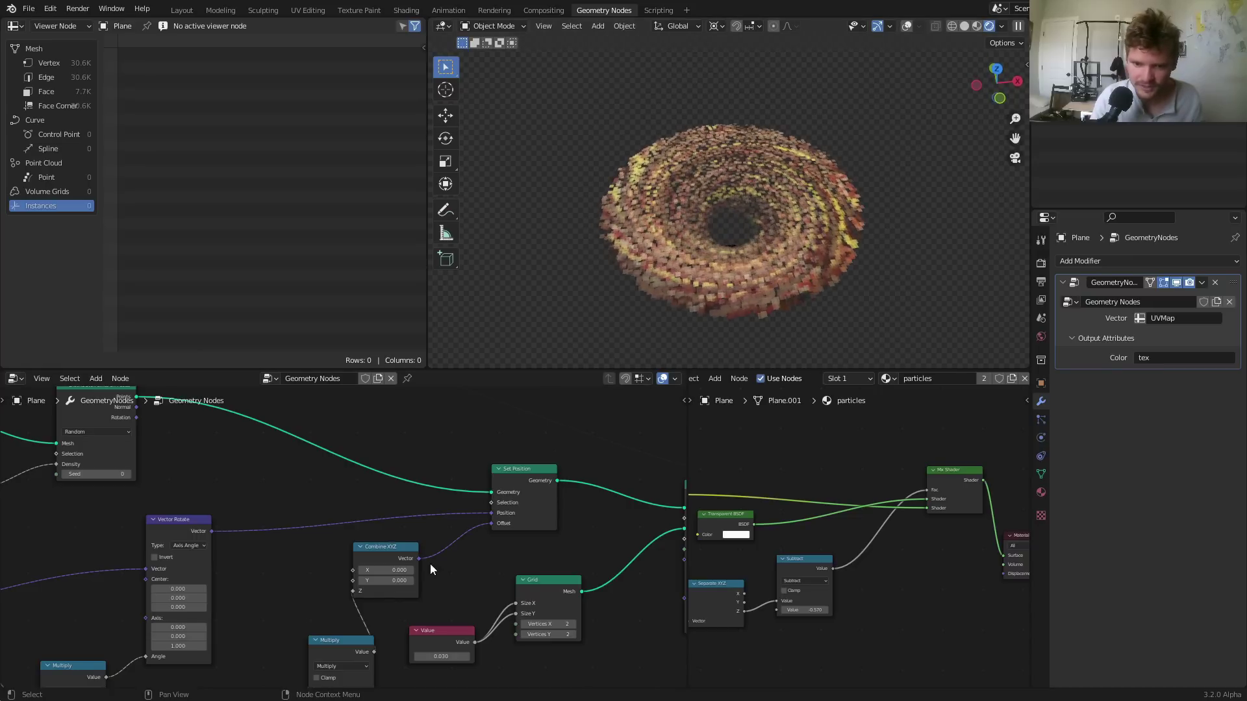
scroll(443, 562, down, 6)
scroll(700, 293, up, 5)
scroll(692, 306, down, 4)
scroll(229, 543, down, 6)
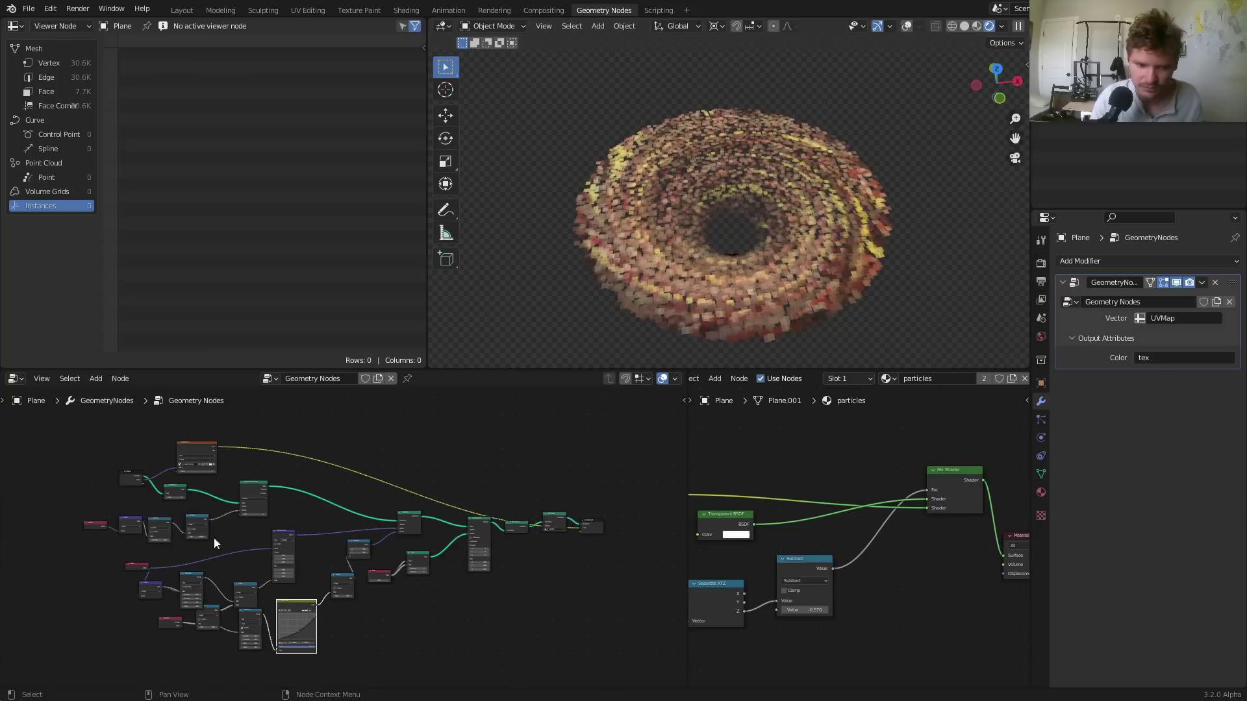
scroll(313, 516, up, 6)
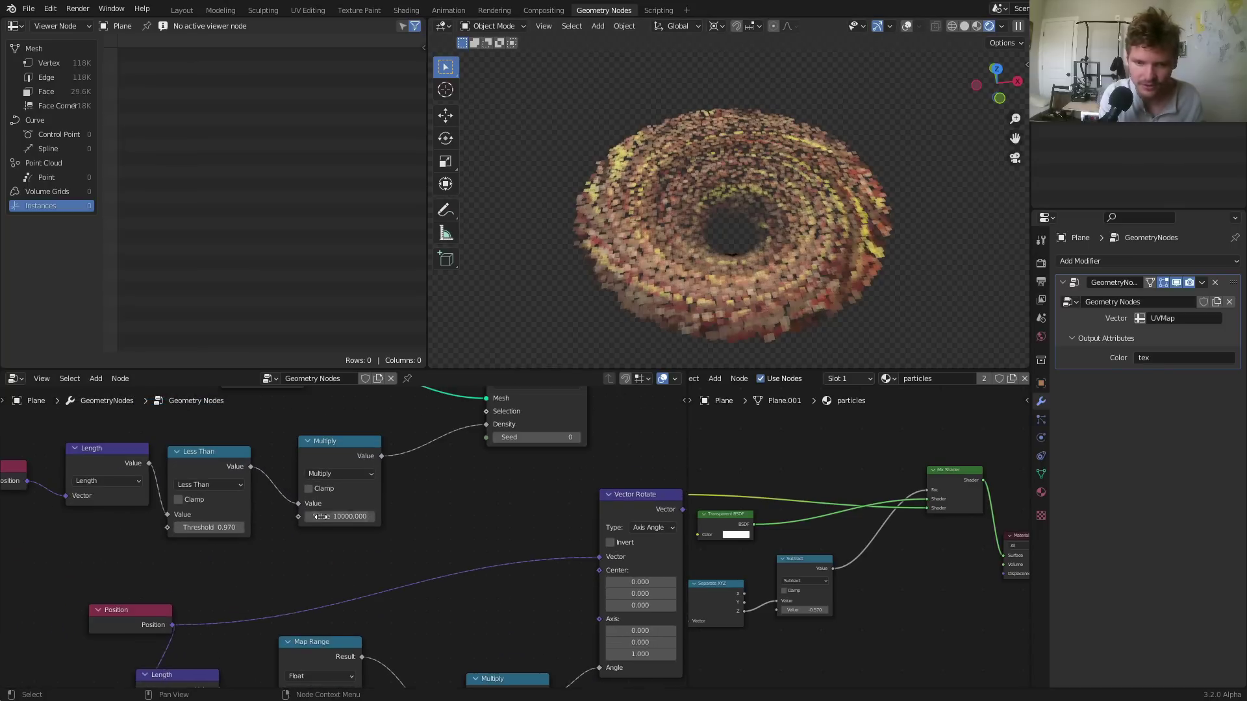
key(Return)
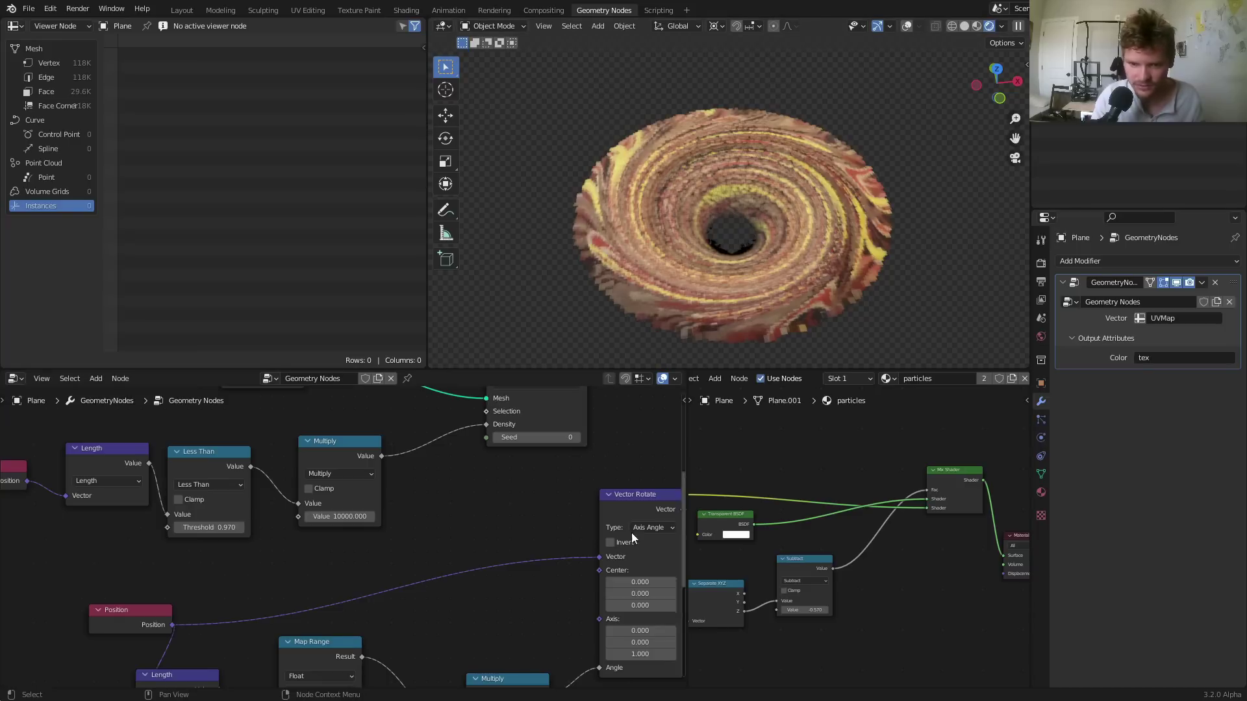
Halve the Value node that drives the Grid's Size X and Size Y to 0.015
scroll(403, 546, down, 6)
middle_drag(673, 557, 495, 484)
scroll(450, 513, up, 4)
scroll(462, 552, up, 3)
mouse_move(450, 564)
mouse_down()
mouse_move(383, 564)
mouse_move(474, 563)
mouse_move(455, 564)
mouse_up()
scroll(657, 247, up, 2)
scroll(657, 247, up, 4)
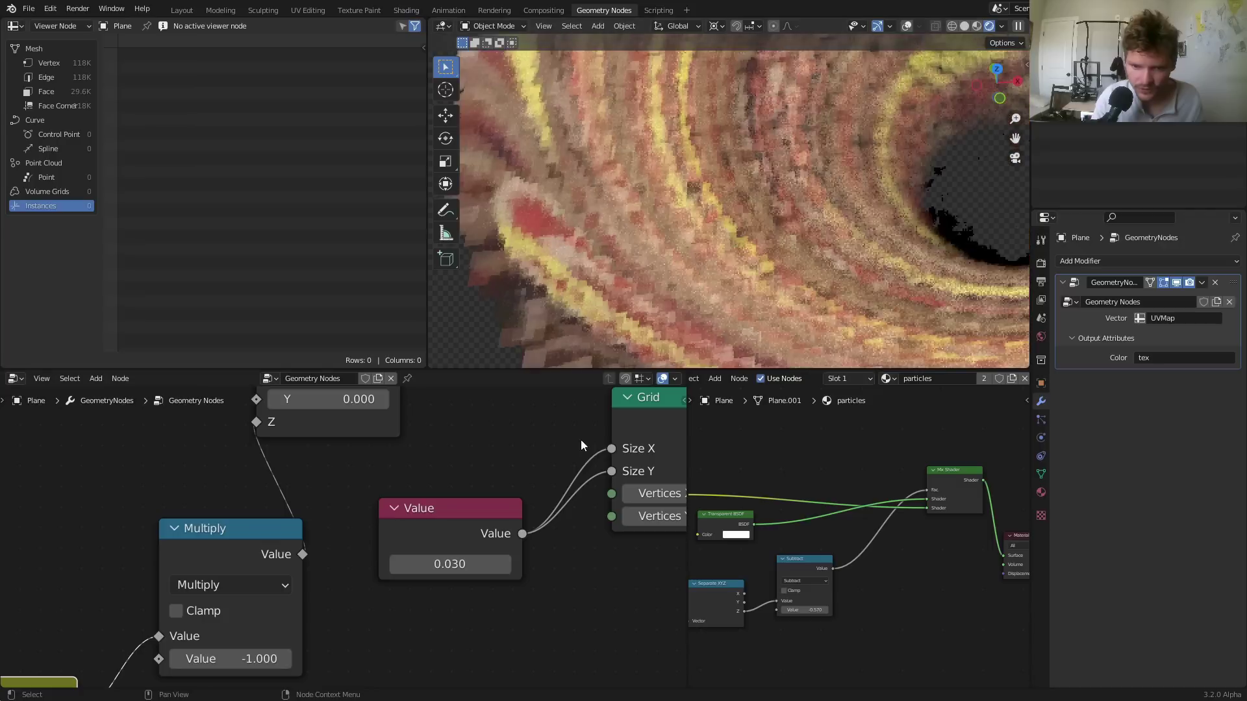
click(479, 562)
text(/)
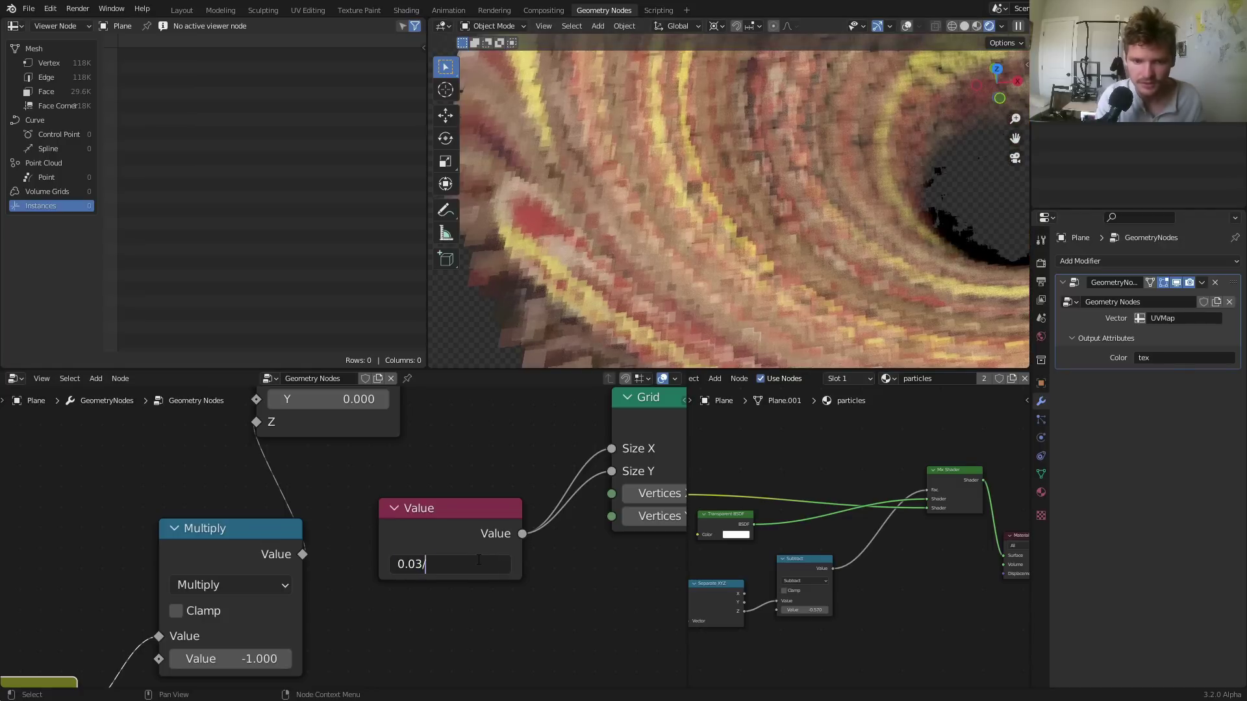
text(2)
key(Return)
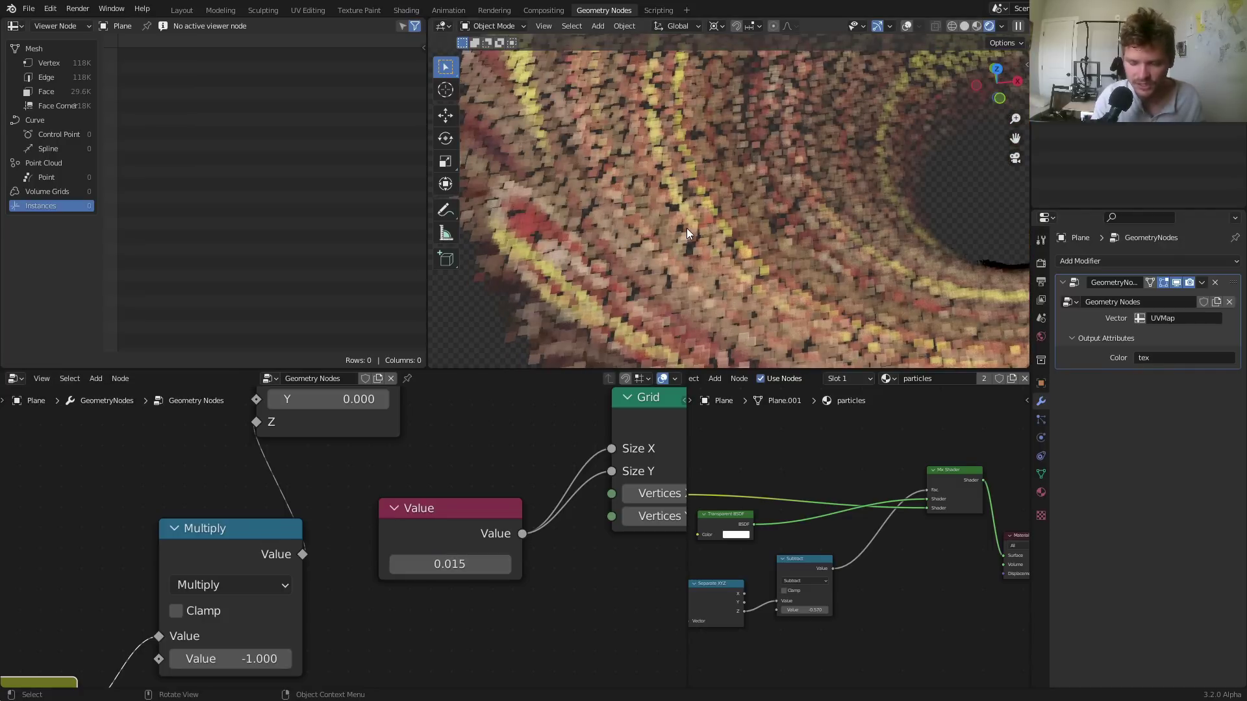
Set the Multiply value feeding the Density to 15000 and save the file
scroll(687, 227, down, 7)
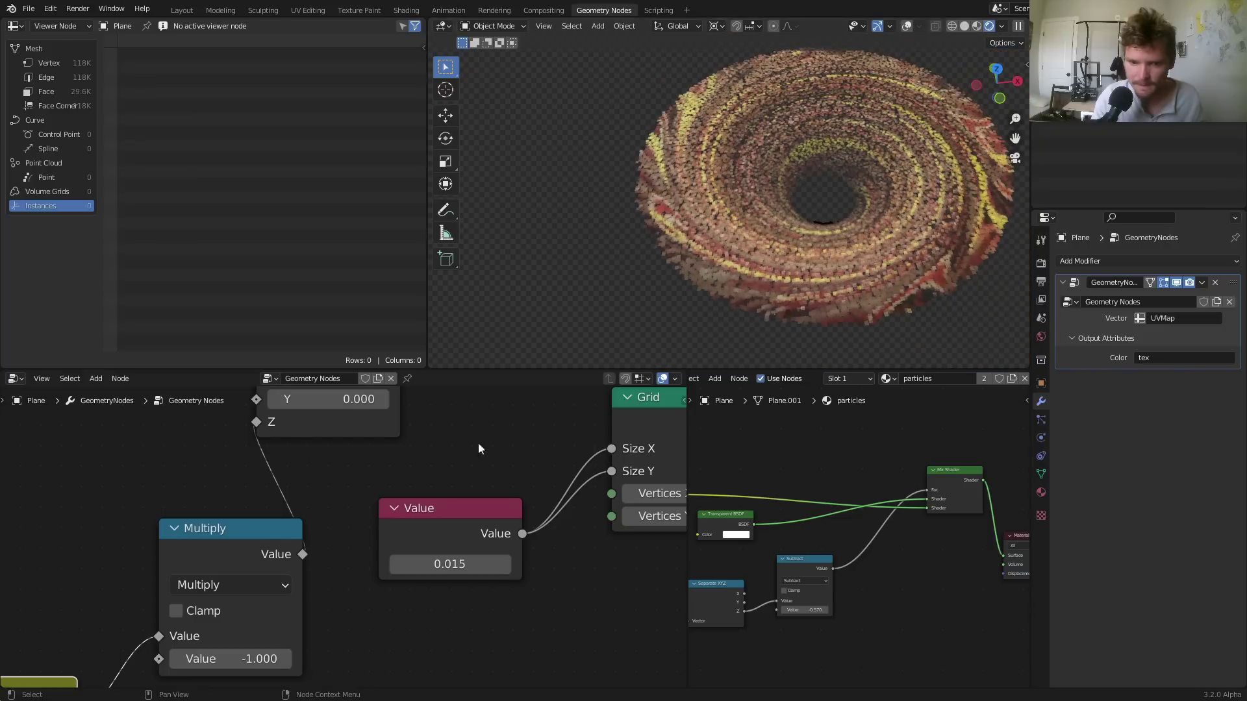
scroll(362, 527, down, 5)
middle_drag(70, 474, 497, 492)
middle_drag(338, 489, 619, 523)
scroll(380, 473, down, 3)
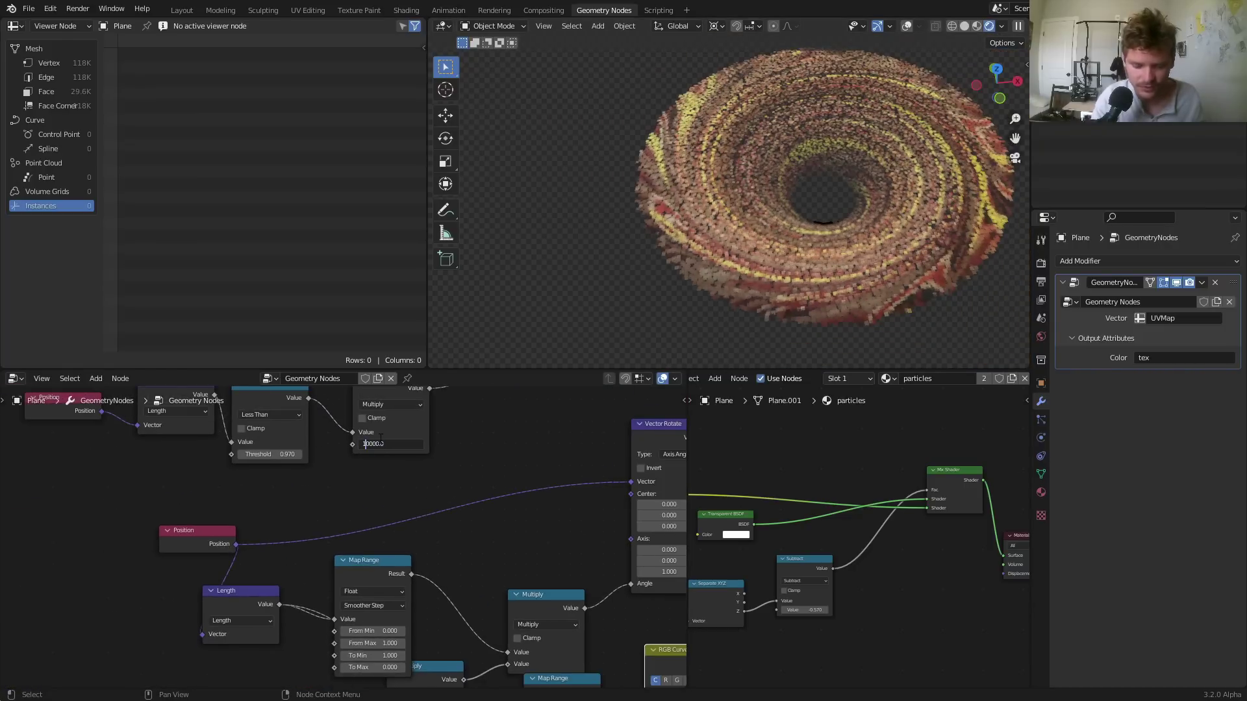
key(Delete)
text(5)
key(Return)
shift+middle_drag(955, 147, 863, 184)
key(ctrl+s)
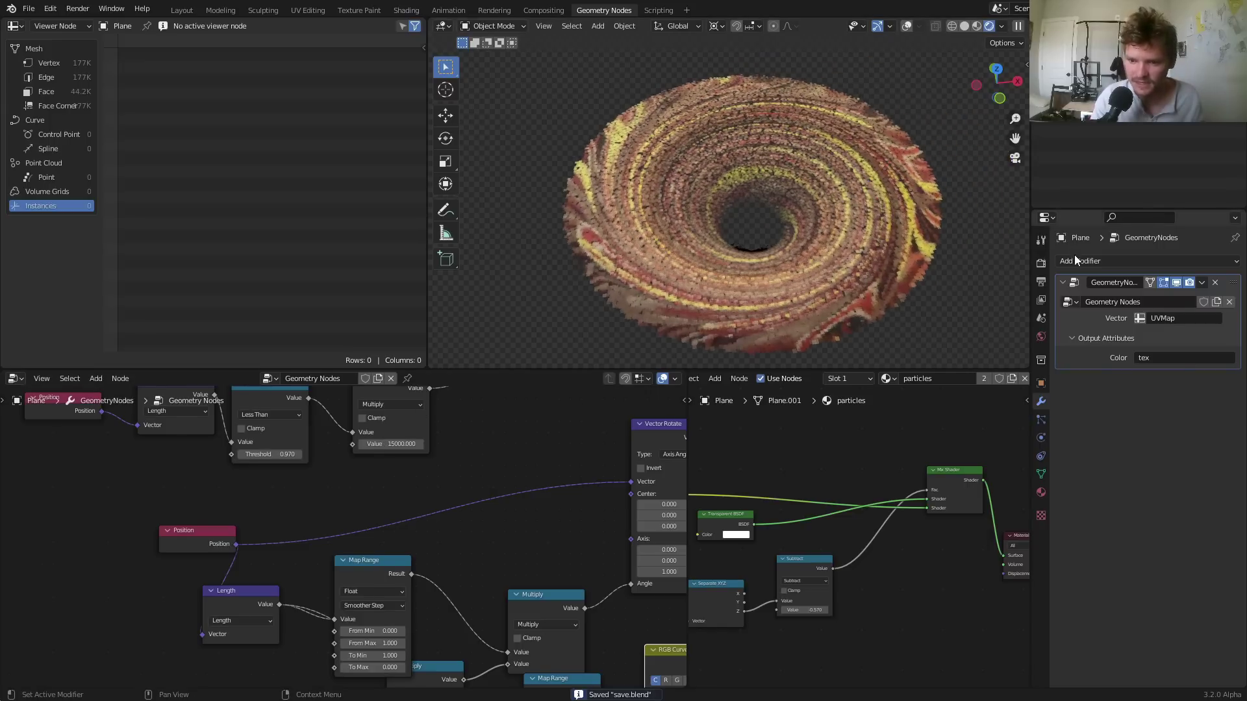
Set the Cycles render device to GPU Compute and the render denoiser to OptiX
click(1042, 263)
click(1141, 295)
click(1145, 318)
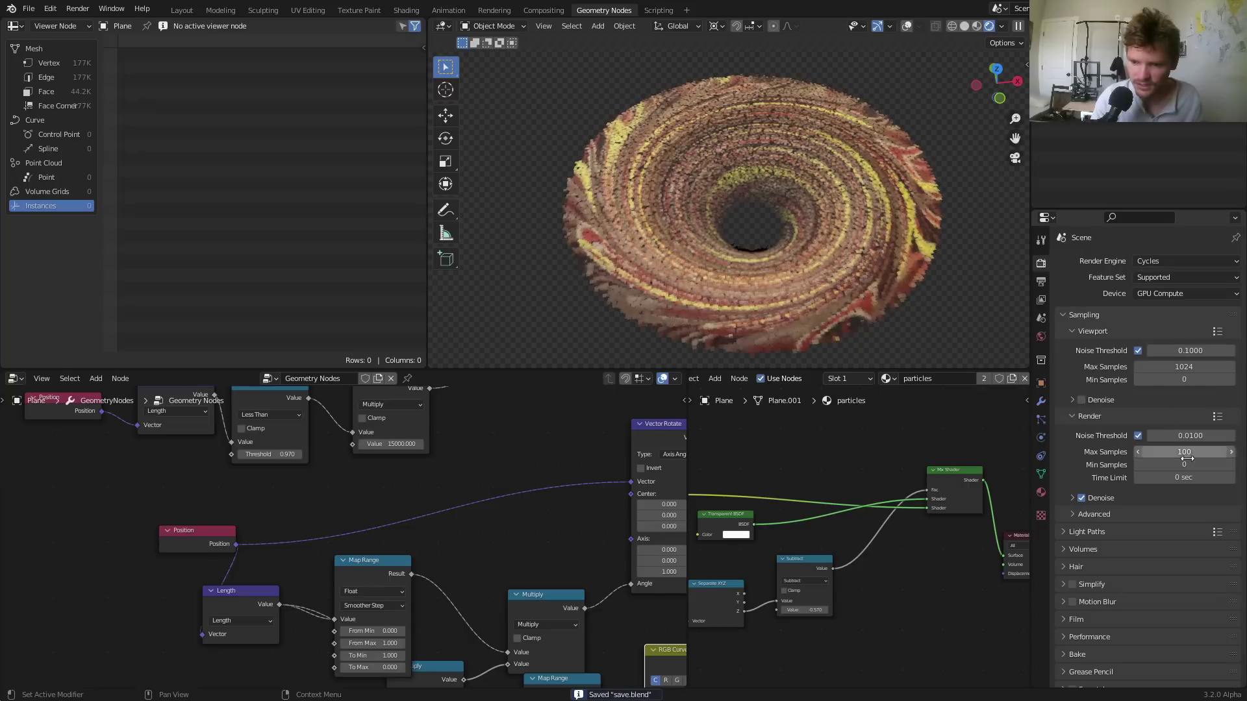
click(1142, 497)
click(1172, 517)
click(1172, 517)
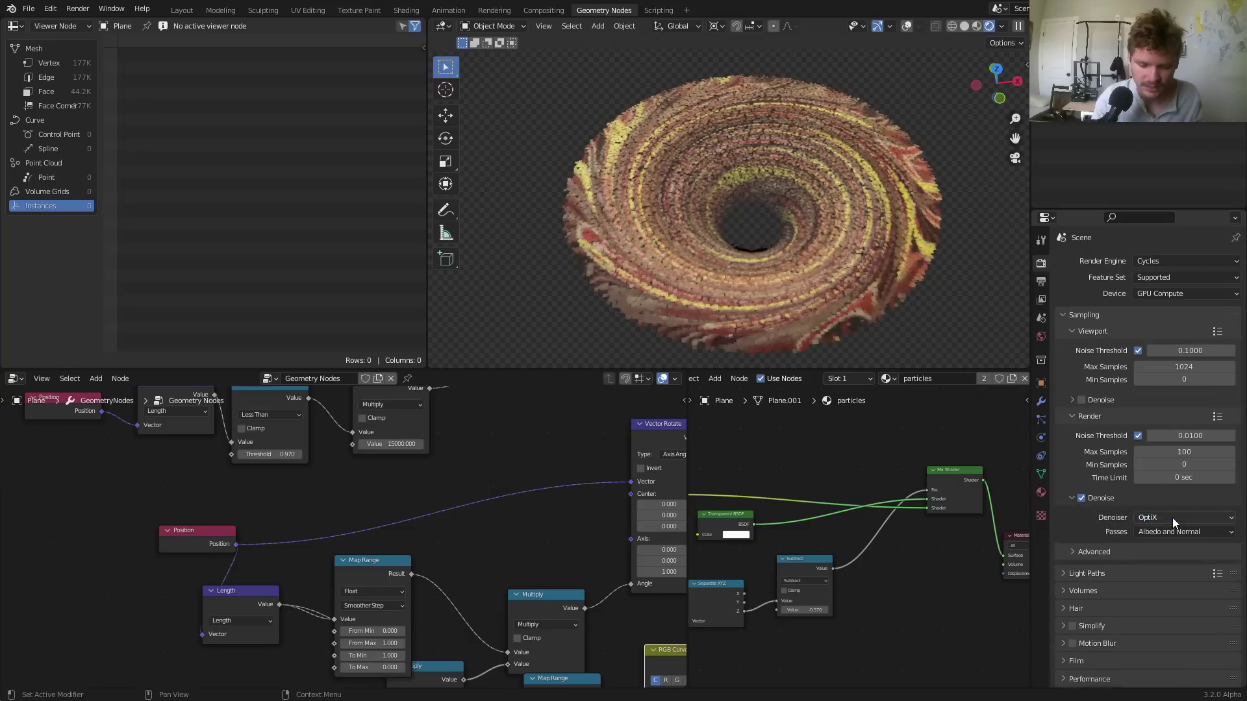
Render the current frame, enable Motion Blur and render the frame again to inspect the blur
key(F12)
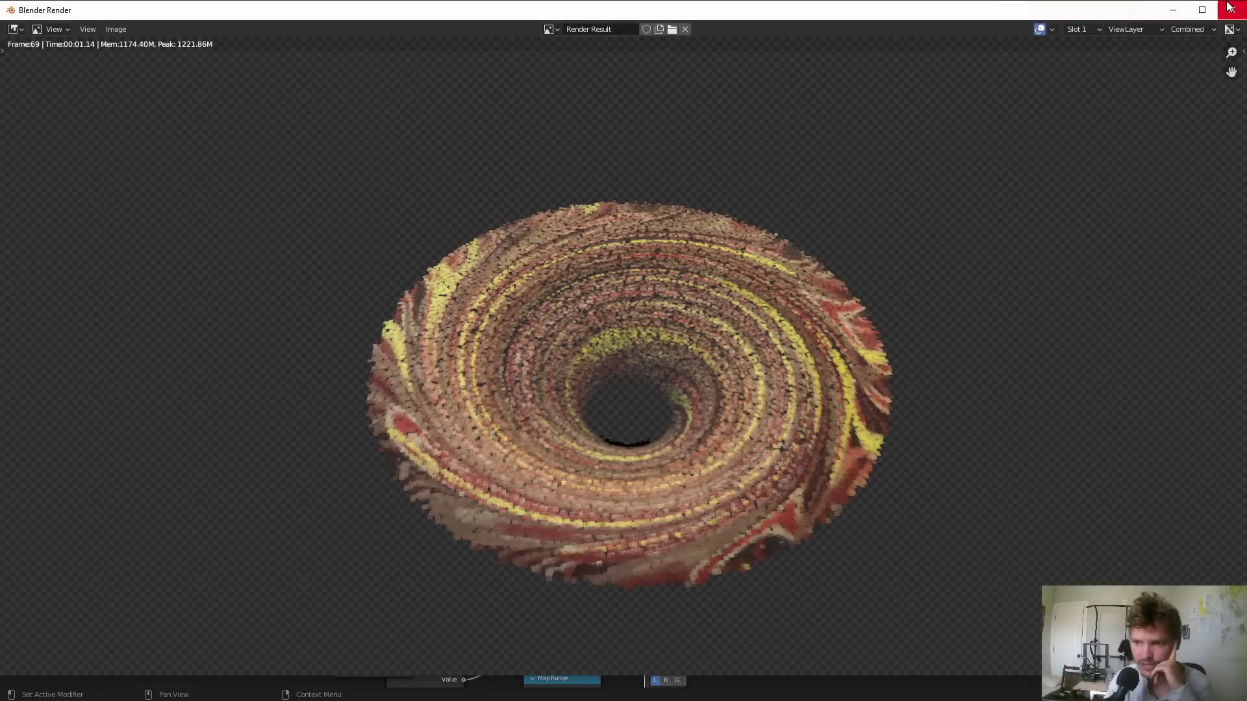
key(Escape)
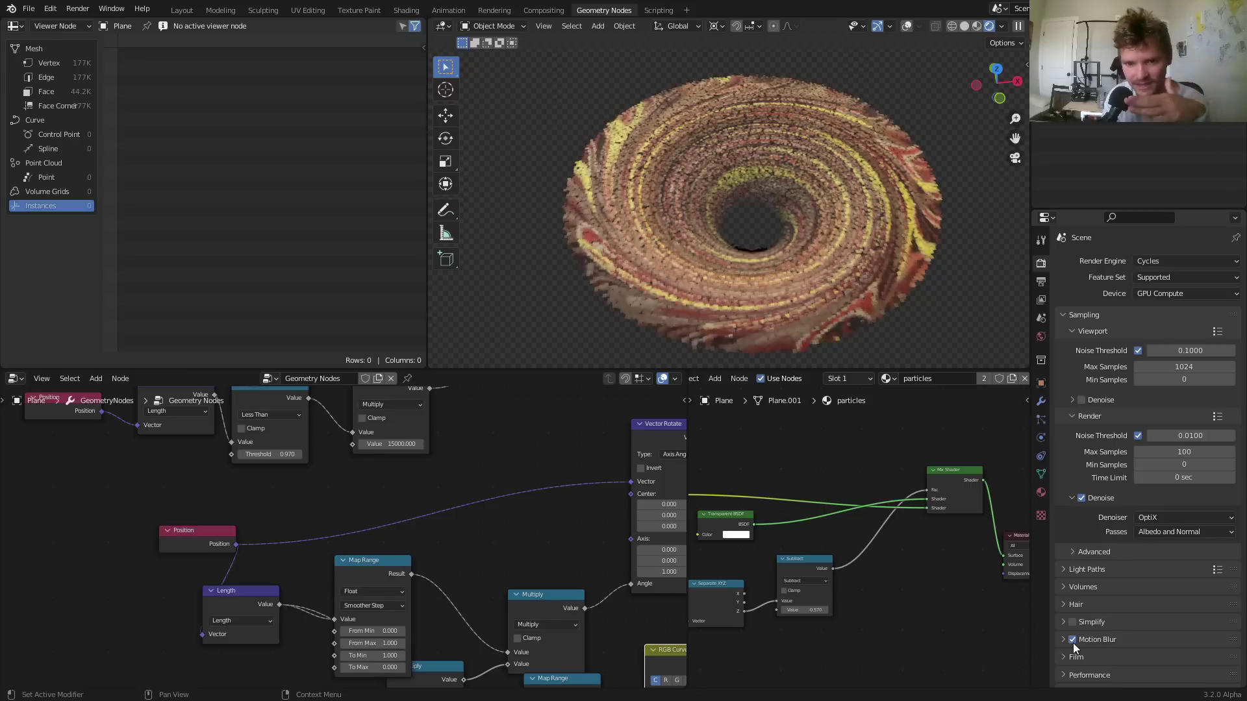
key(F12)
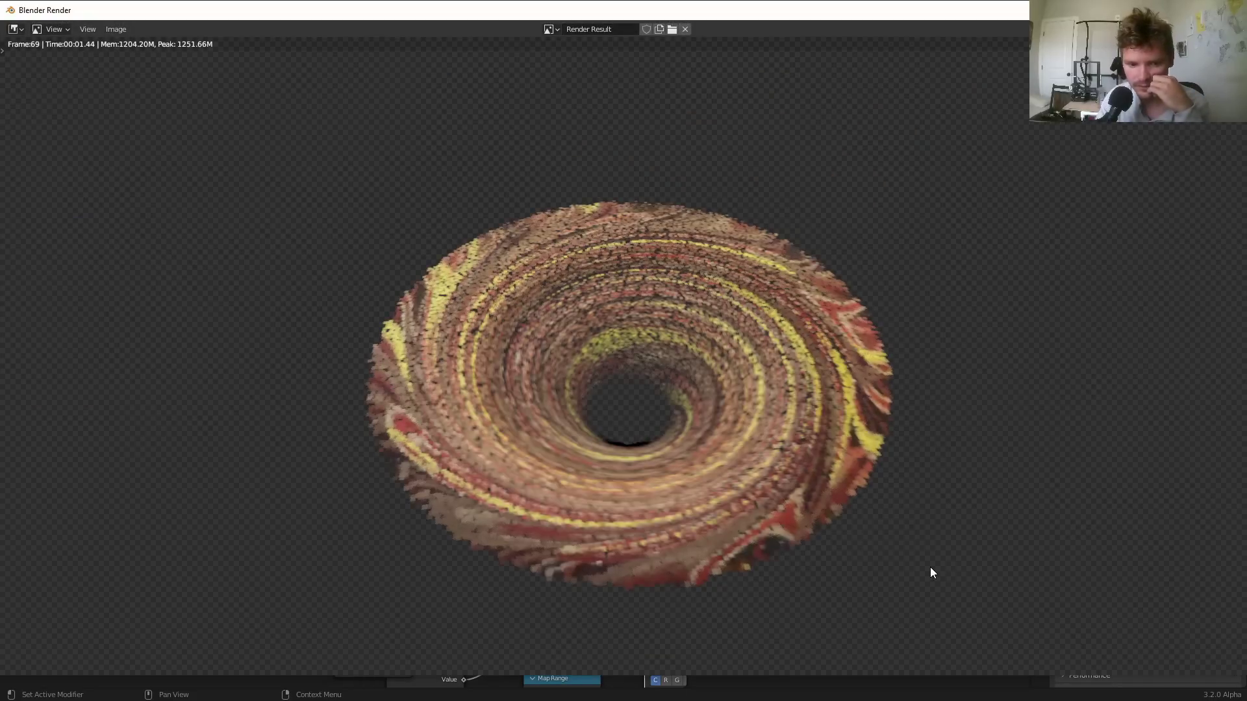
scroll(805, 441, up, 3)
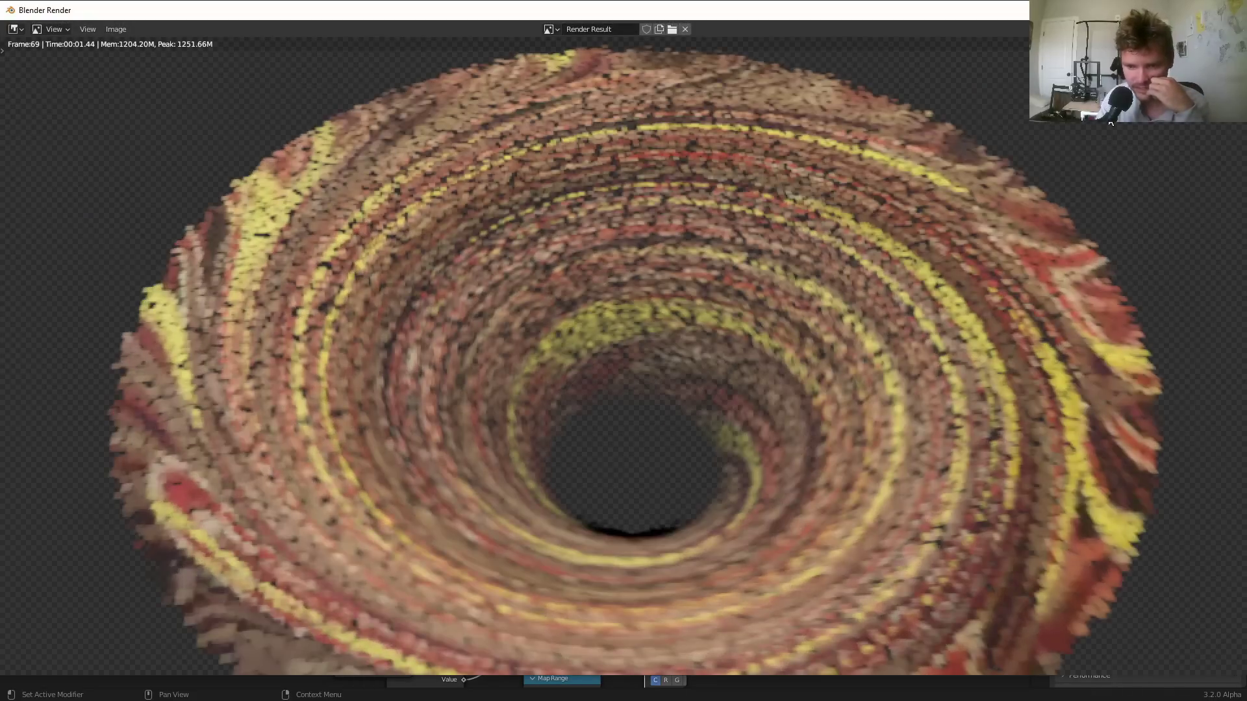
click(1232, 10)
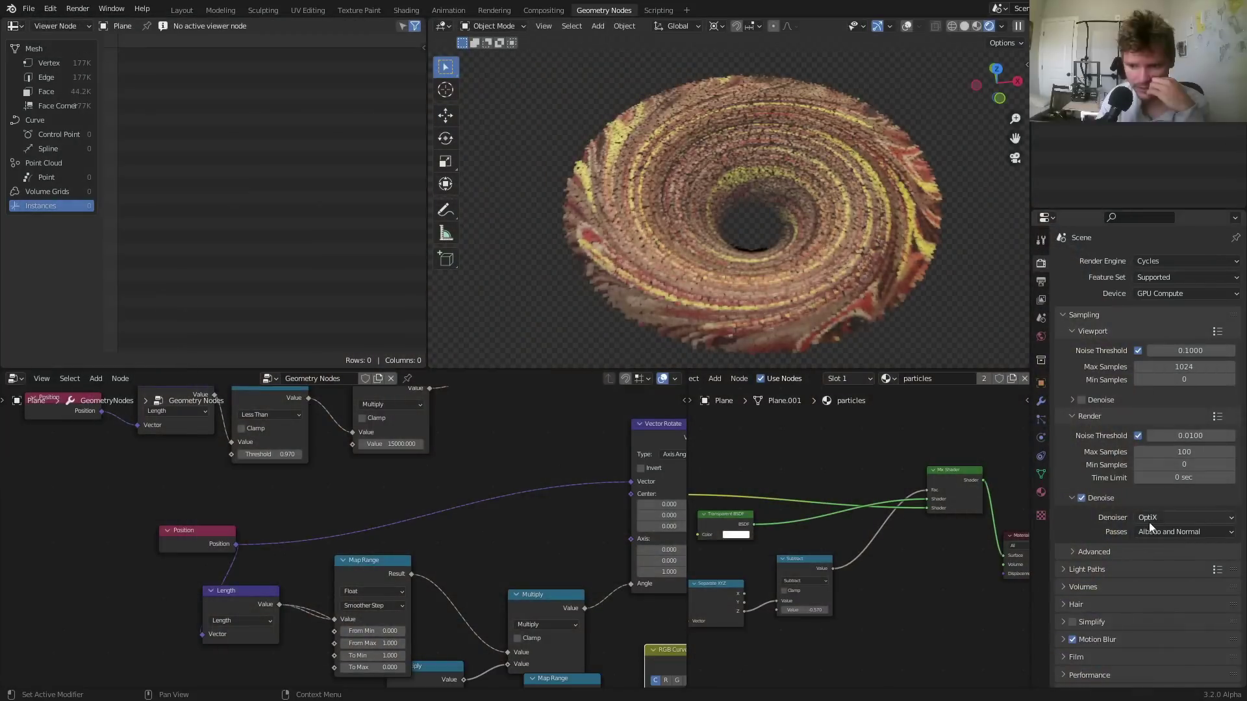
Set the Motion Blur shutter to 1.00 and render the frame to inspect the stronger blur
click(1104, 640)
scroll(1130, 637, down, 3)
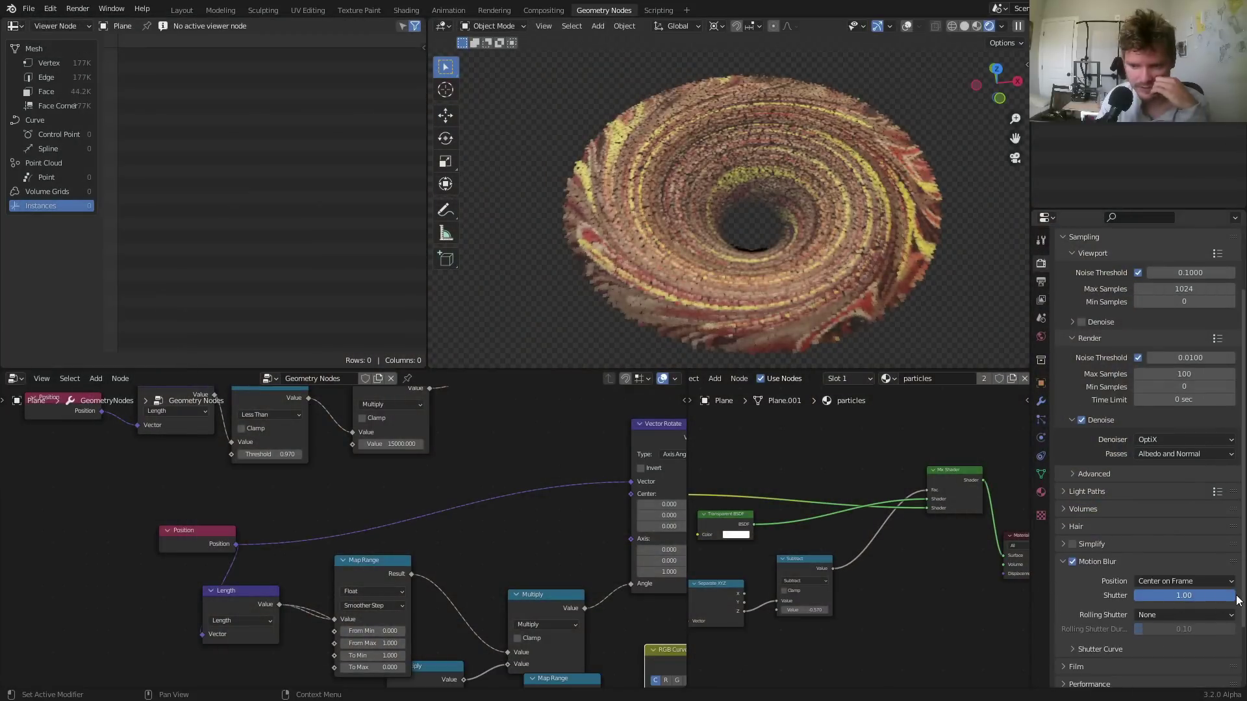
key(F12)
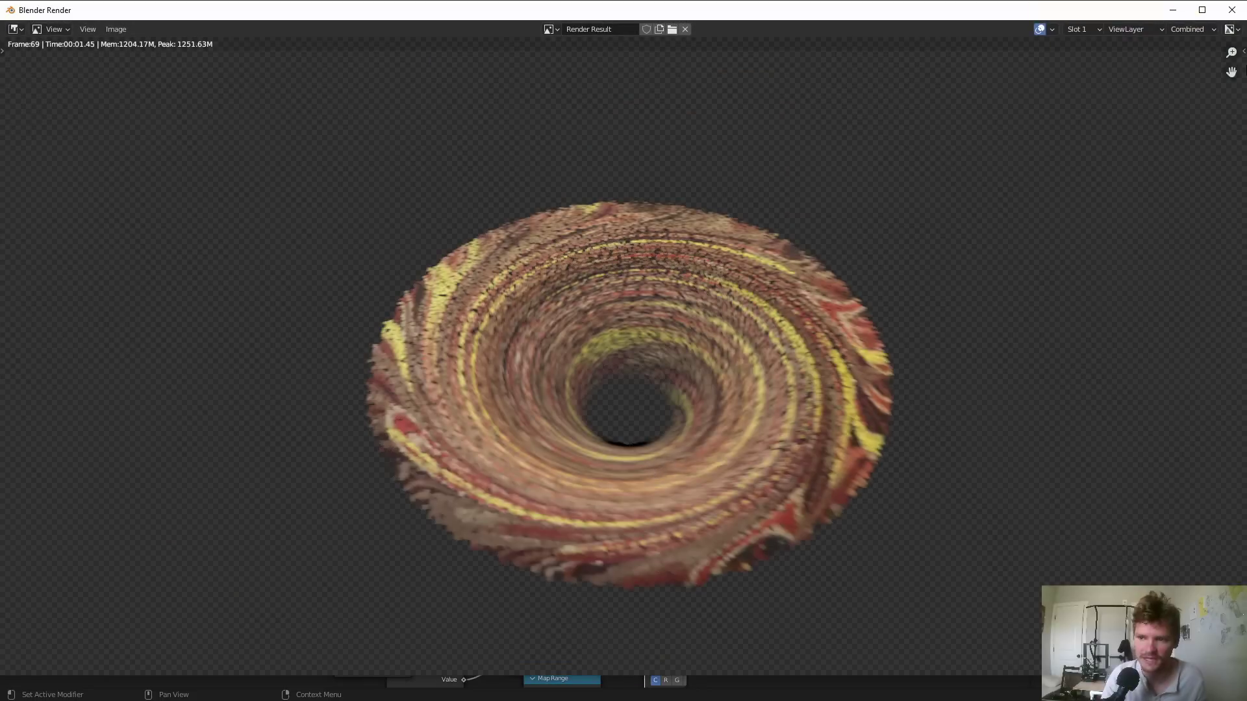
click(1231, 10)
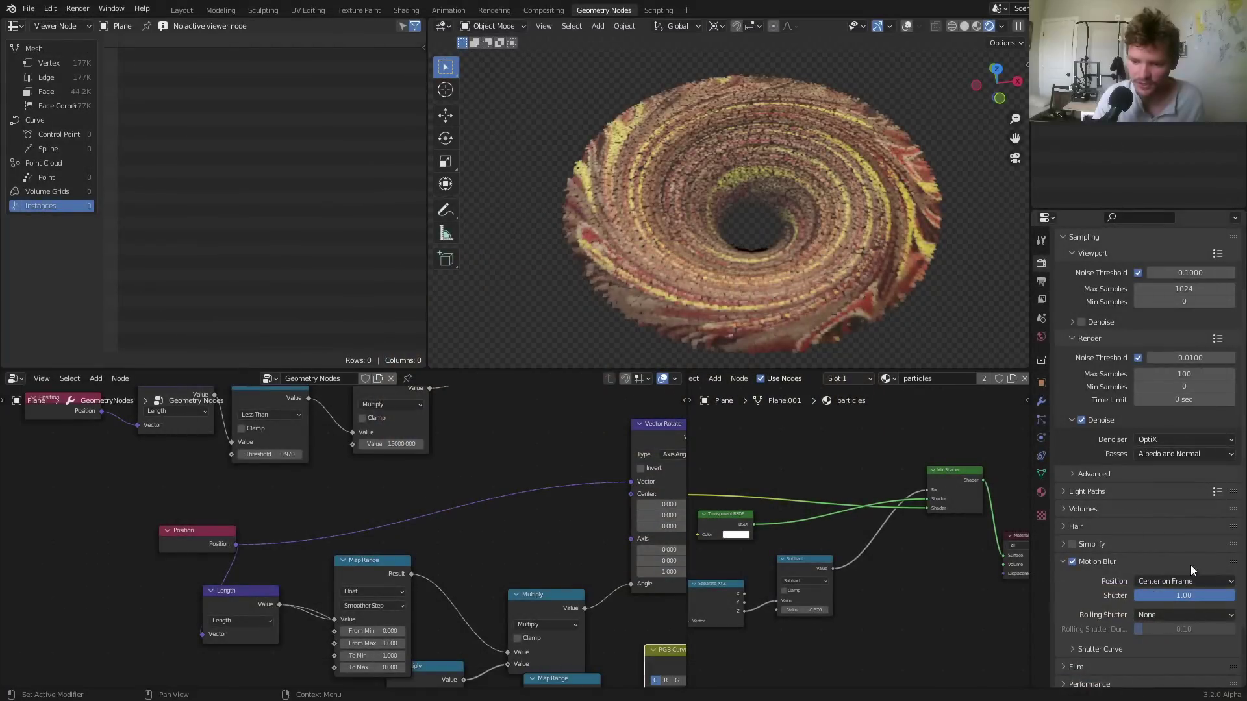
Set the Motion Blur shutter to 0.50
click(1194, 596)
text(0.5)
key(Return)
Set the Multiply value feeding the particle density to 30000 and render the current frame
middle_drag(495, 518, 484, 510)
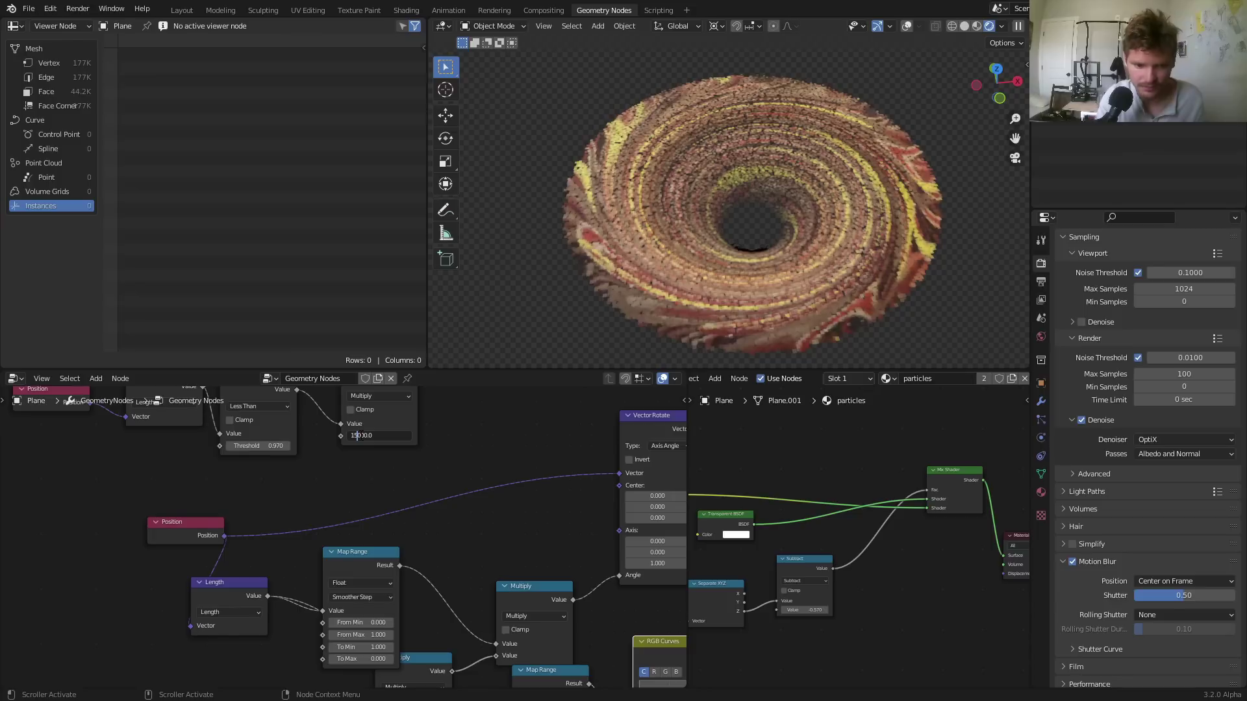
key(Return)
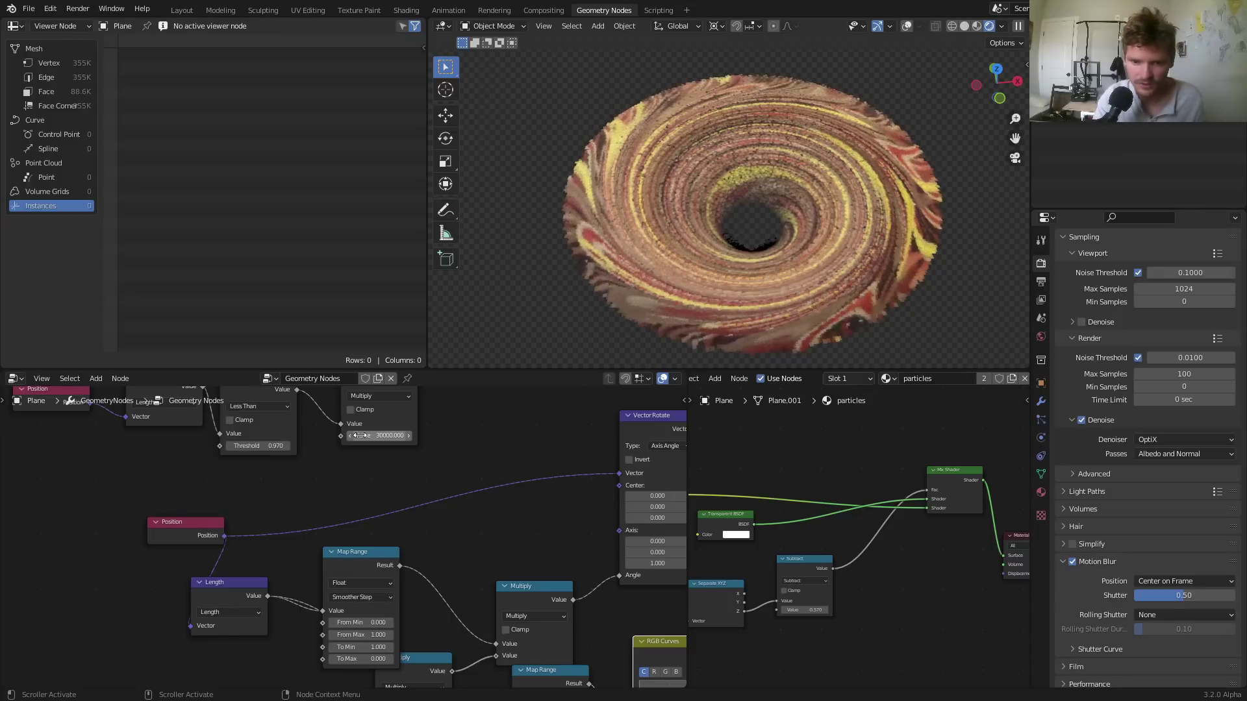
key(F12)
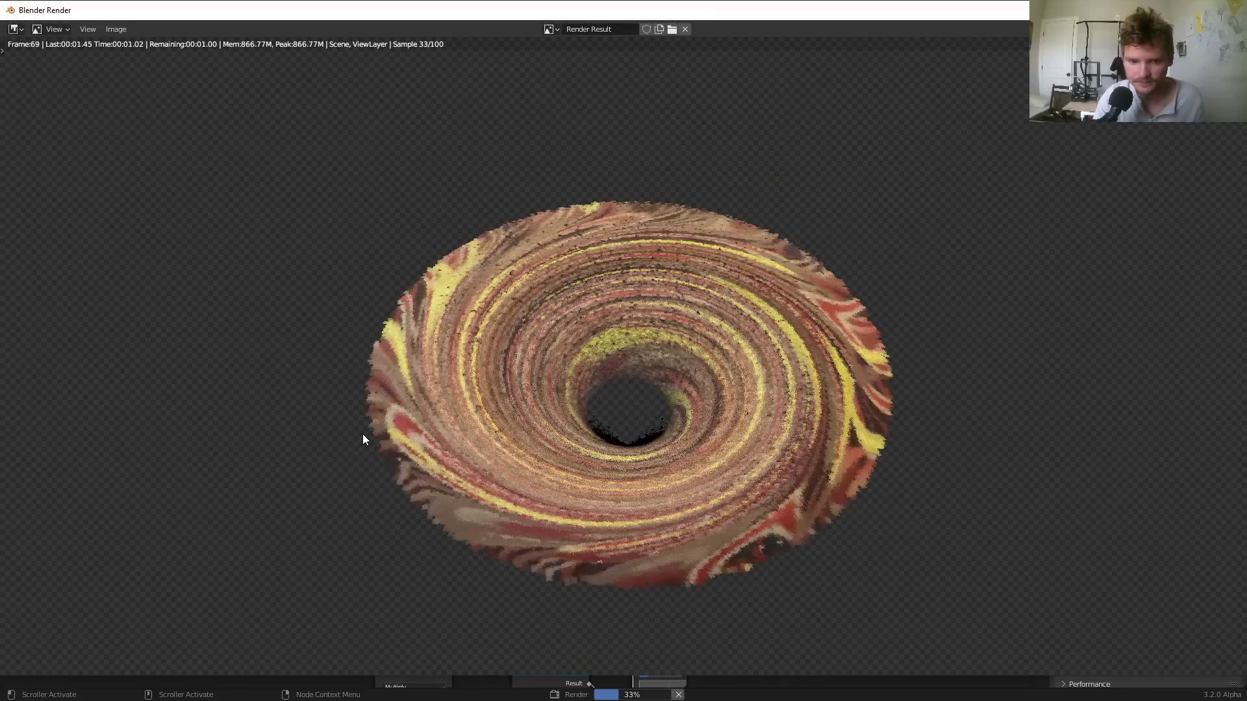
scroll(365, 431, down, 1)
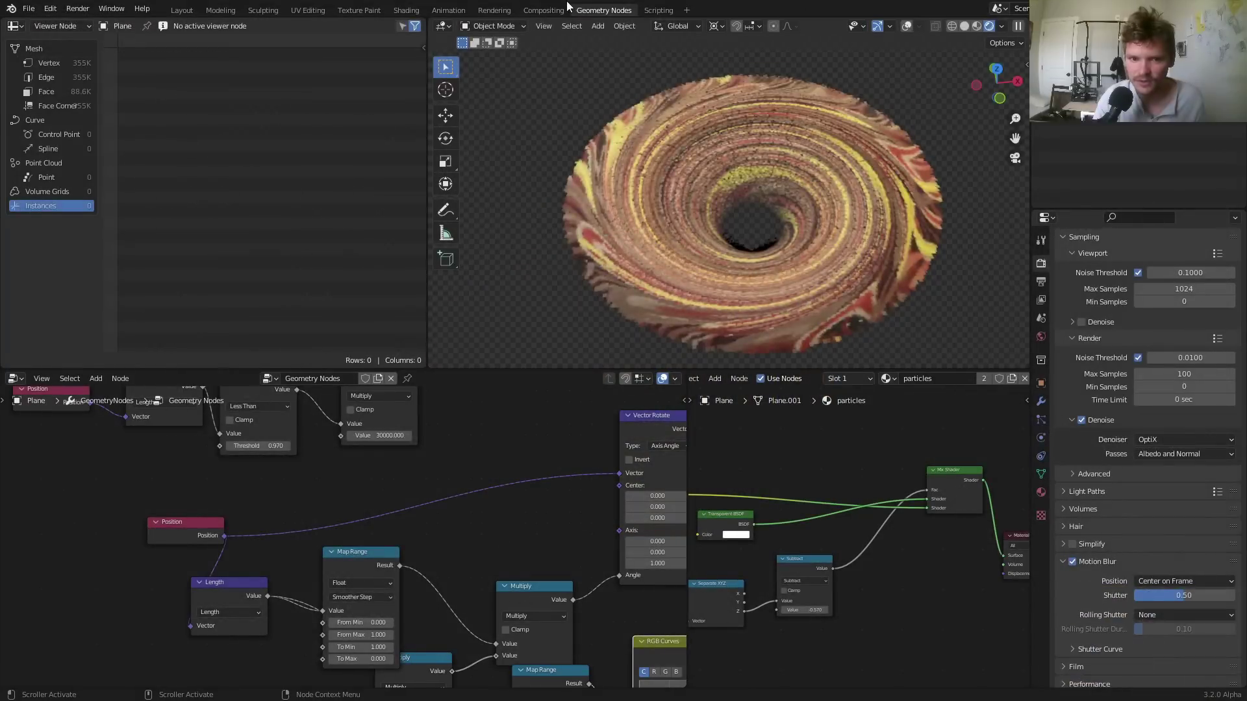
Enable nodes in the Compositing workspace and preview the Render Layers image through a Viewer node on the backdrop
click(562, 11)
click(170, 29)
drag(415, 170, 191, 167)
ctrl+shift+click(196, 175)
drag(325, 176, 556, 248)
middle_drag(462, 230, 554, 222)
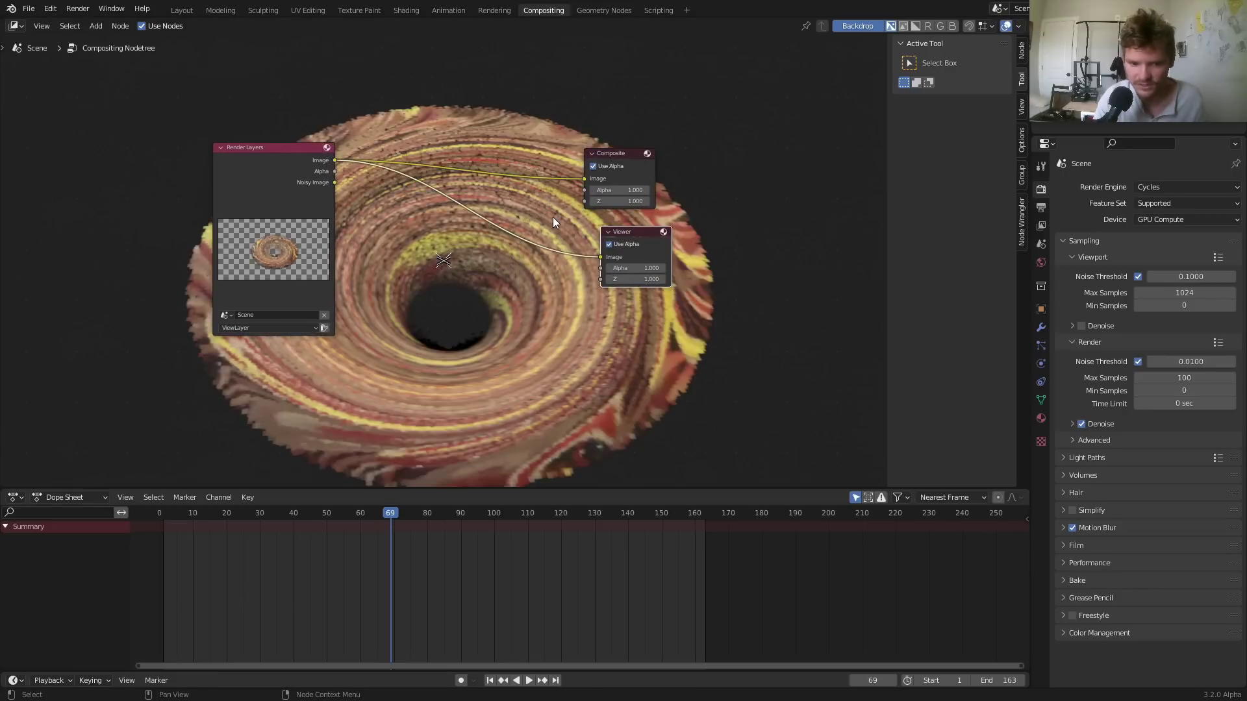
Add a Movie Clip node below Render Layers and load the existing carpet footage clip into it
key(shift+a)
click(408, 129)
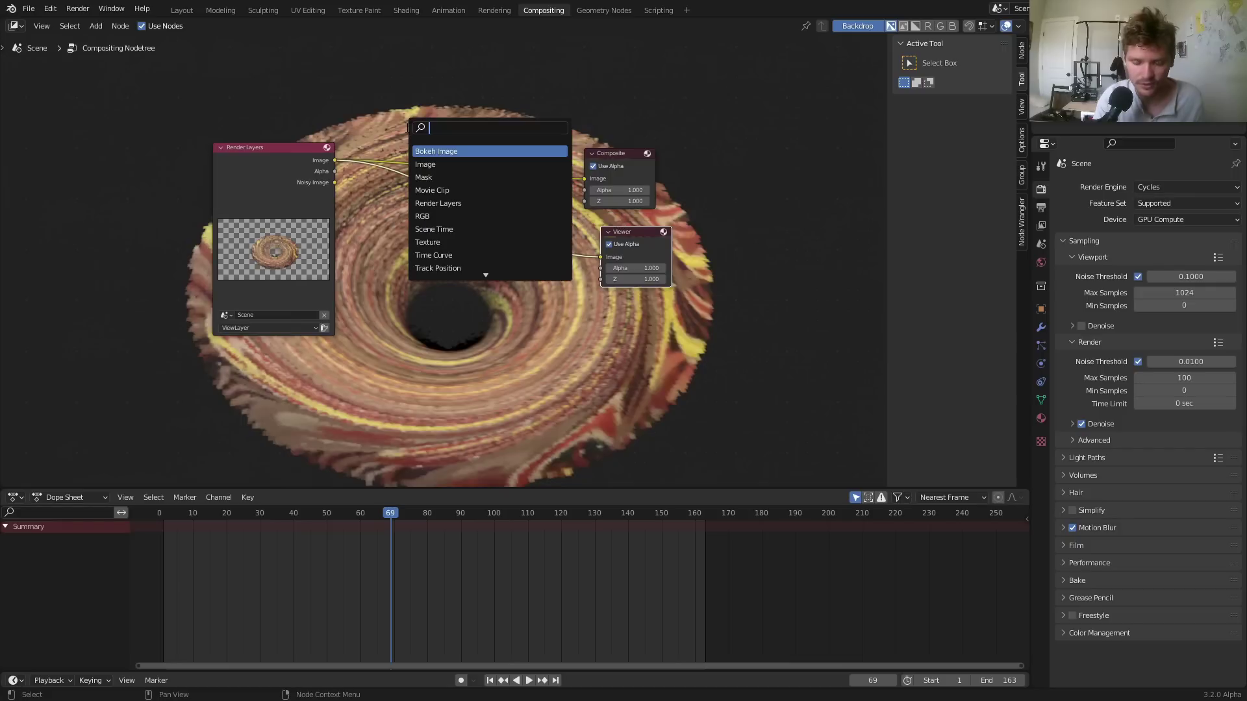
text(movie)
key(Return)
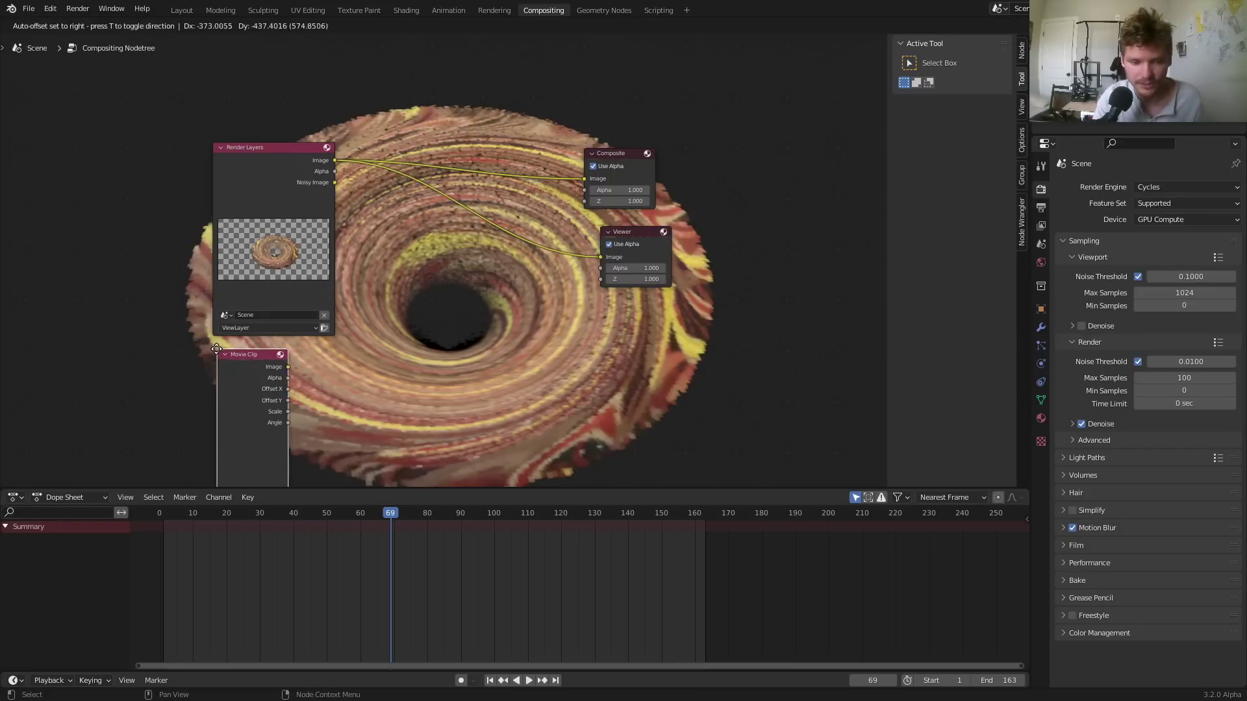
click(223, 369)
middle_drag(224, 369, 257, 257)
click(265, 407)
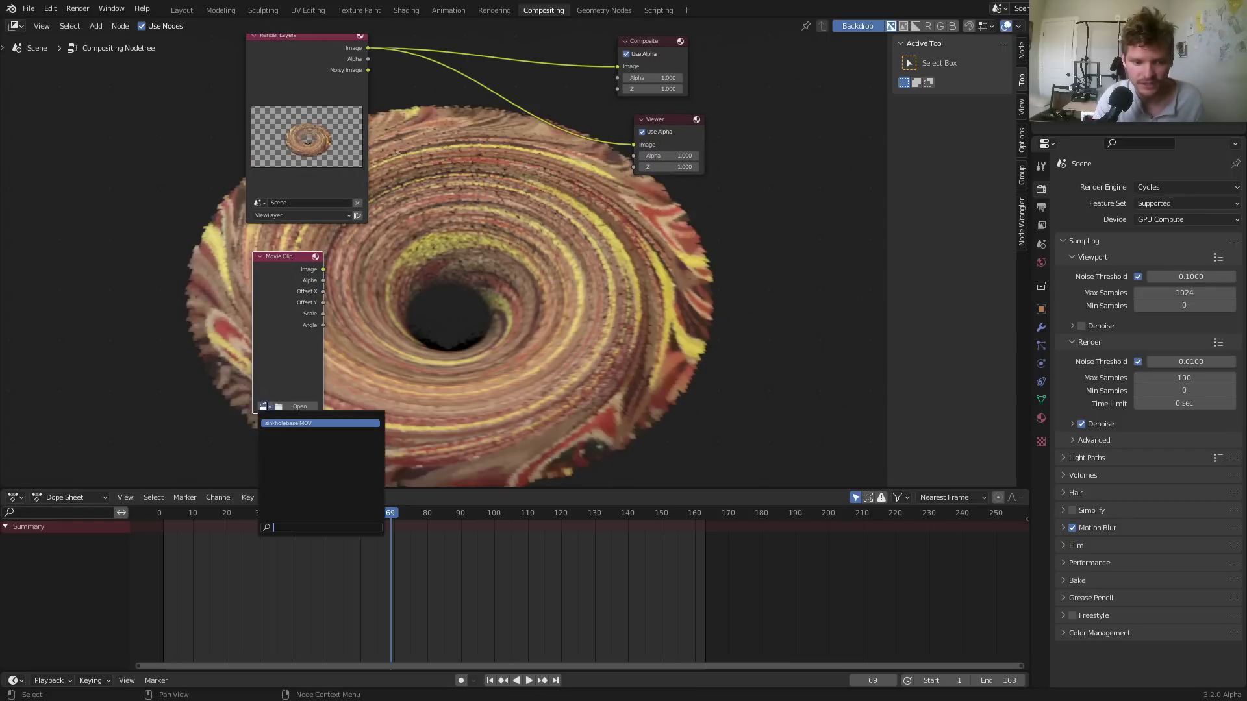
click(286, 423)
middle_drag(318, 327, 321, 394)
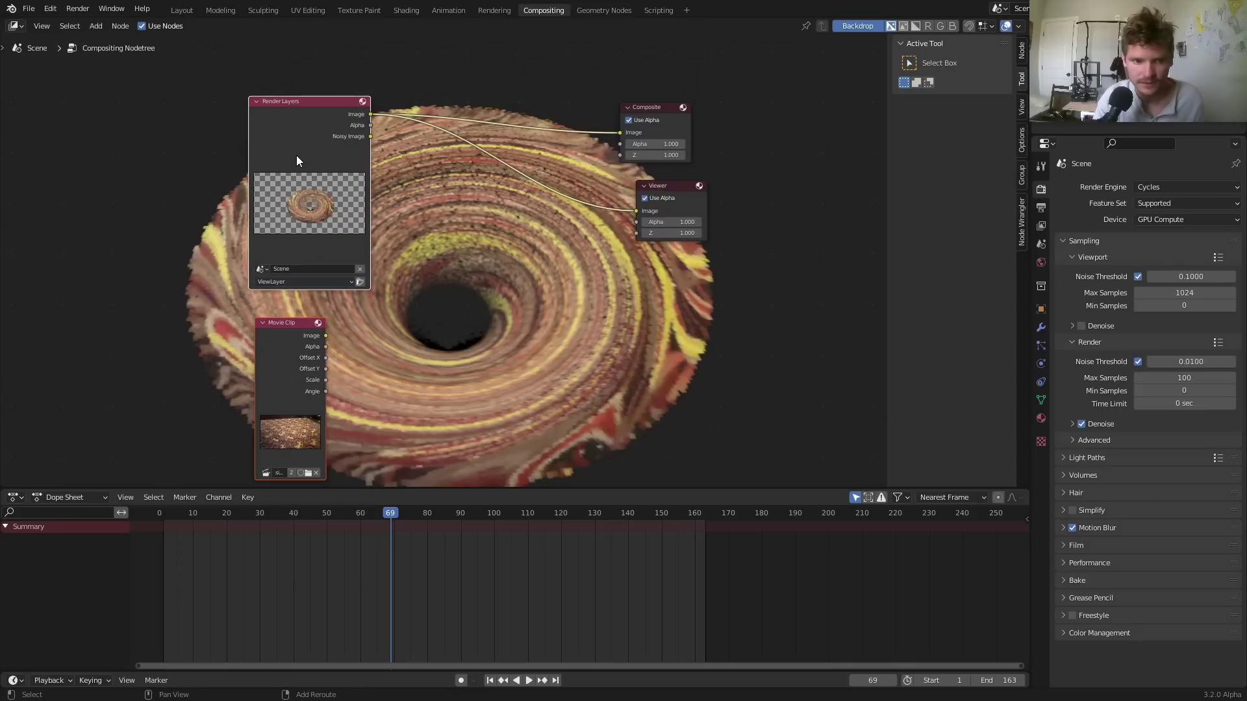
Combine Render Layers over the Movie Clip with an Alpha Over node, swapping its inputs, and space out the nodes
key(ctrl+alt+0)
key(alt+s)
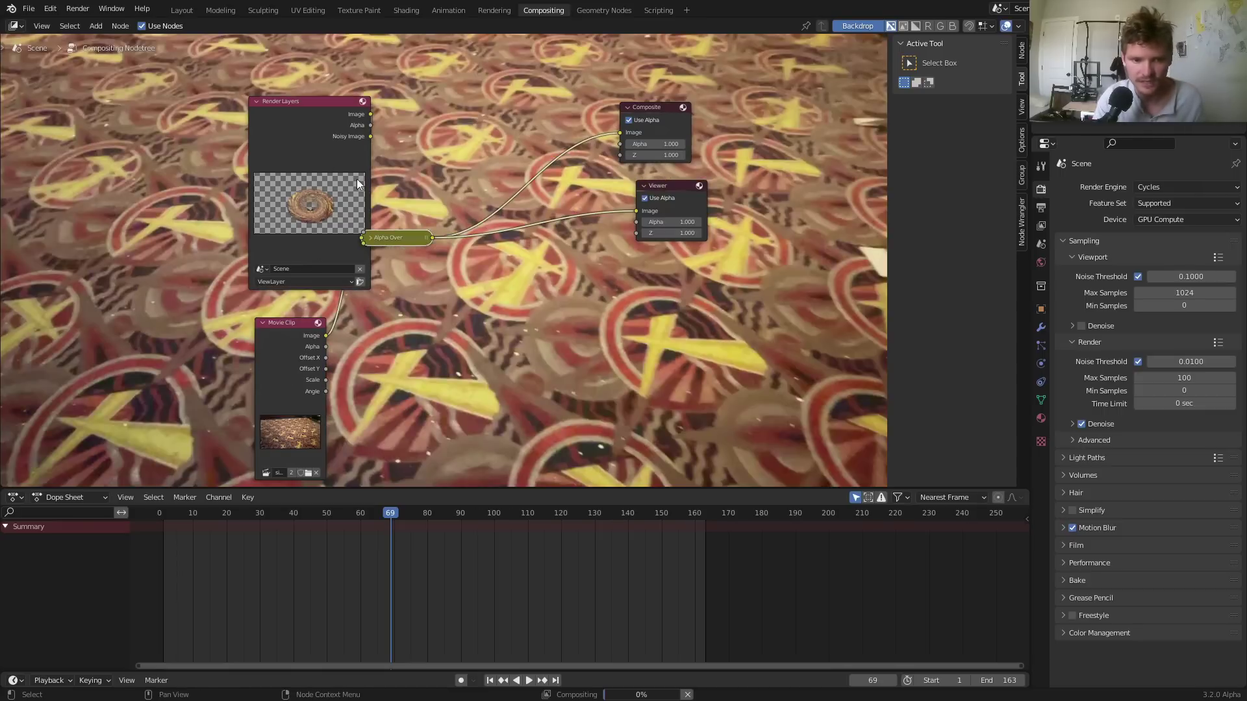
drag(412, 240, 489, 216)
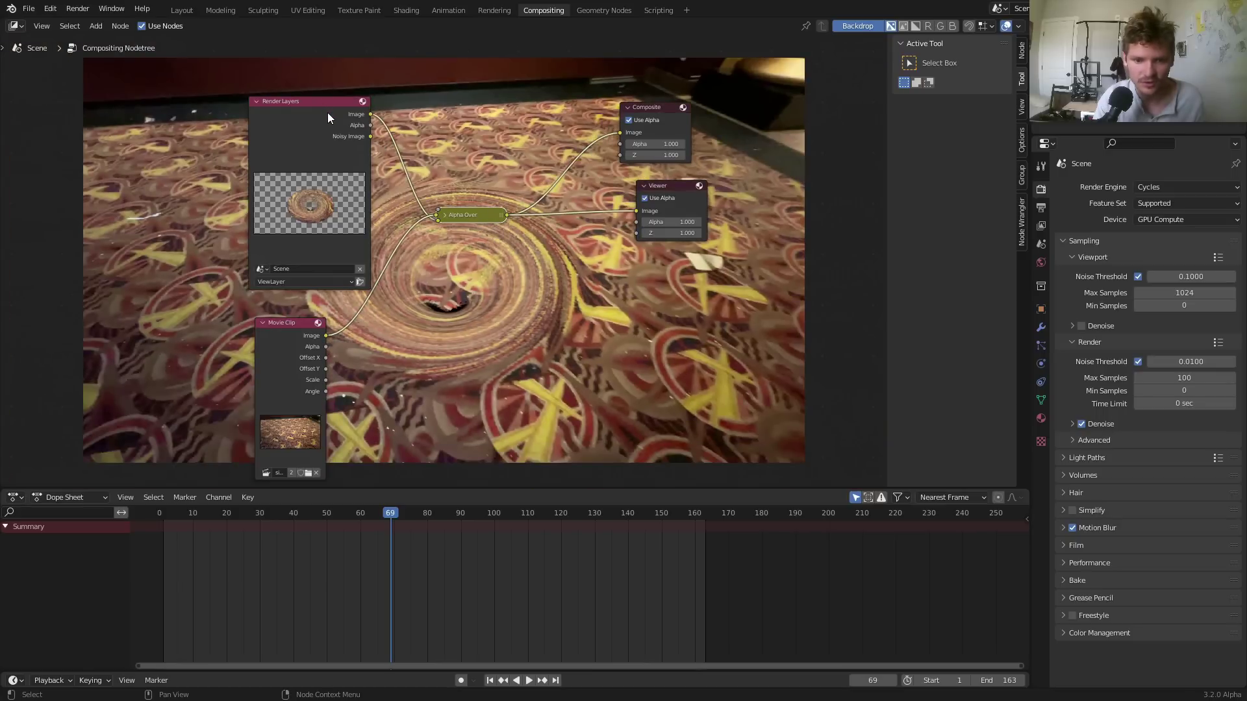
drag(326, 111, 218, 105)
Examine the funnel's centre by previewing the Alpha Over composite, the Render Layers image and its alpha in turn
scroll(431, 232, up, 2)
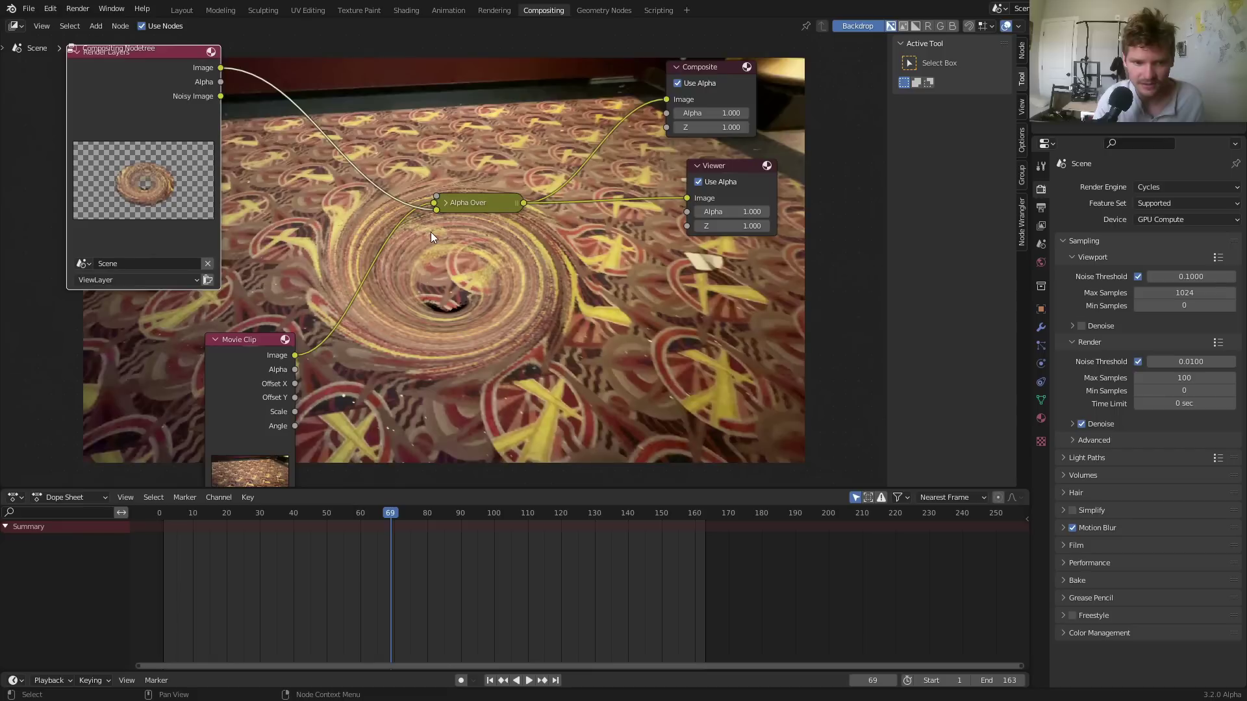
scroll(446, 286, up, 1)
ctrl+right_drag(444, 272, 430, 292)
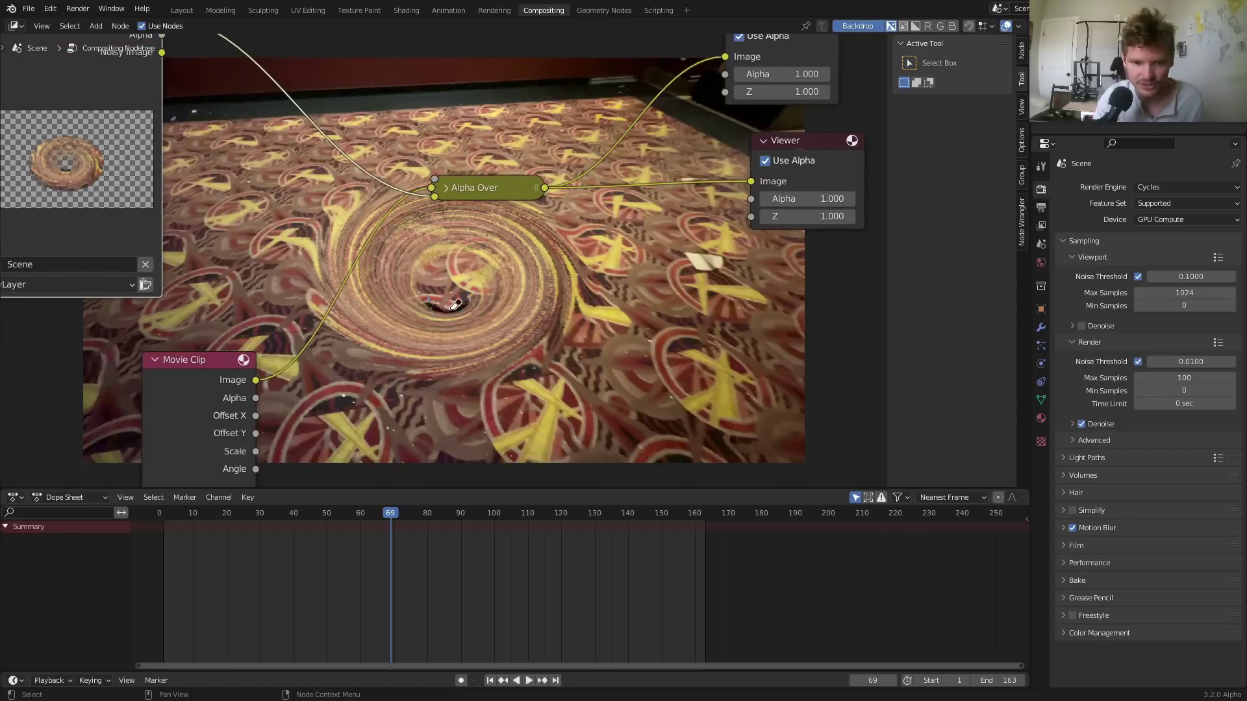
middle_drag(98, 99, 197, 221)
ctrl+shift+click(170, 126)
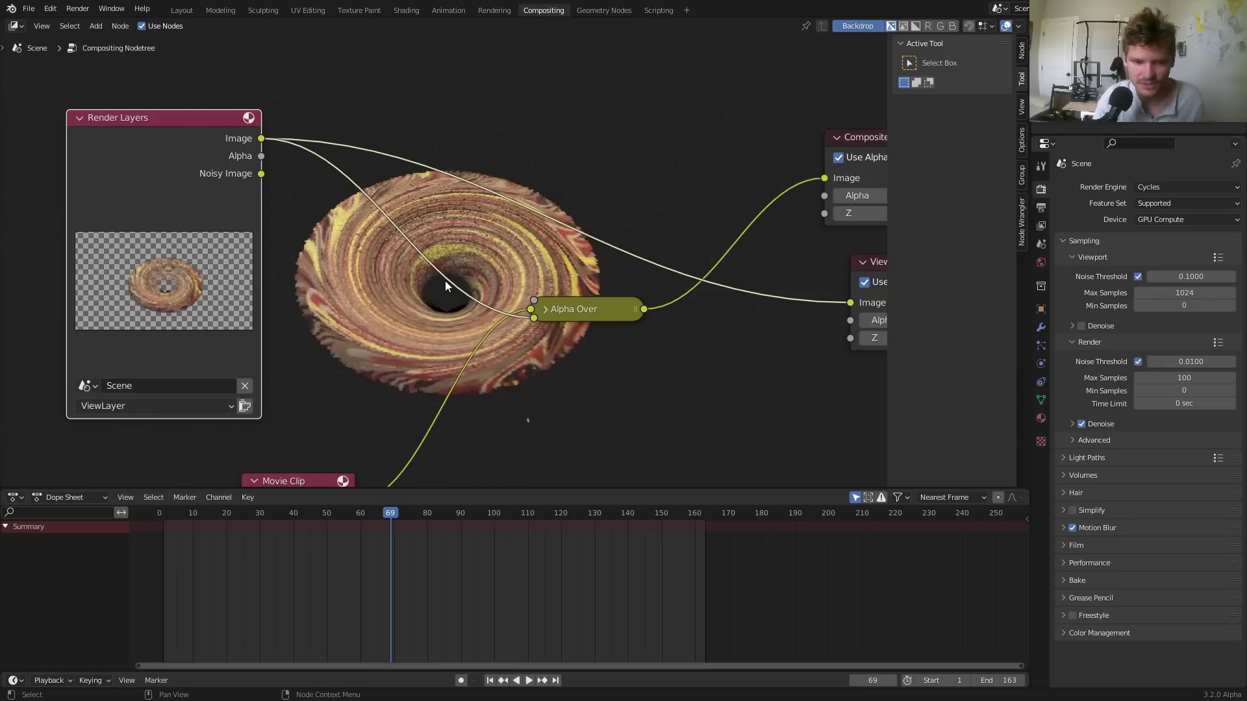
mouse_move(450, 278)
ctrl+right_down()
mouse_move(430, 280)
mouse_move(442, 302)
mouse_move(447, 284)
ctrl+right_up()
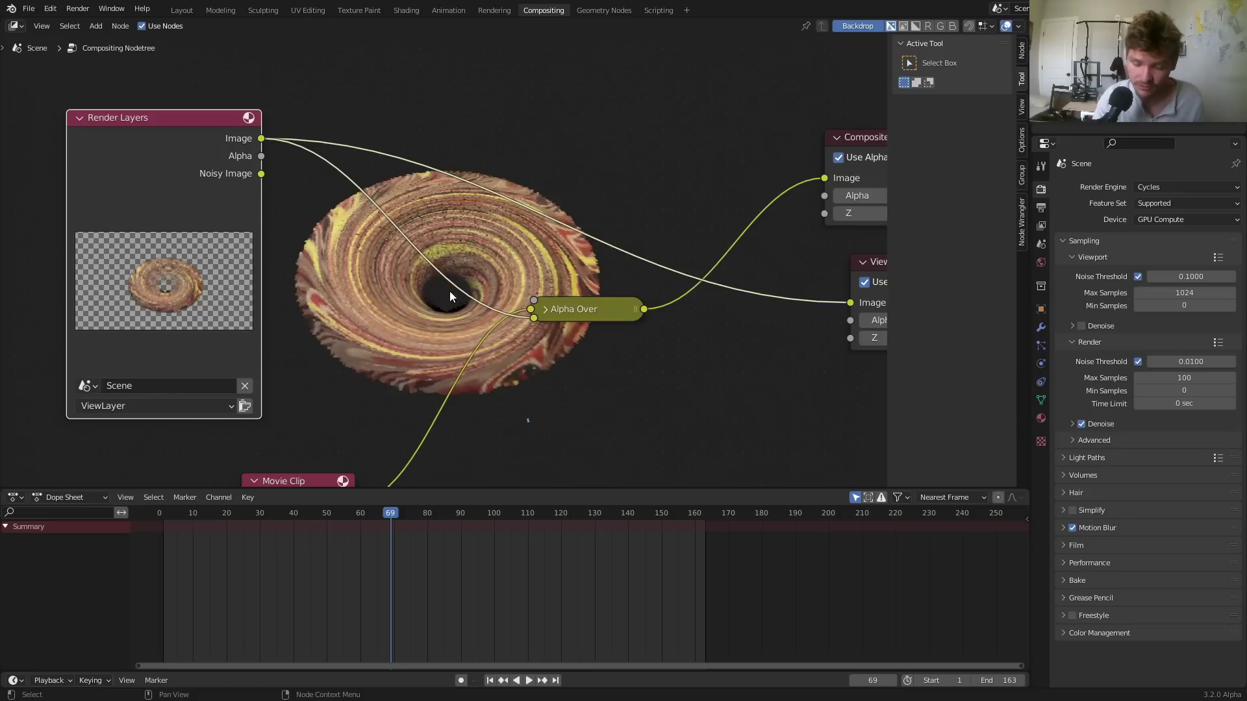
ctrl+shift+click(593, 307)
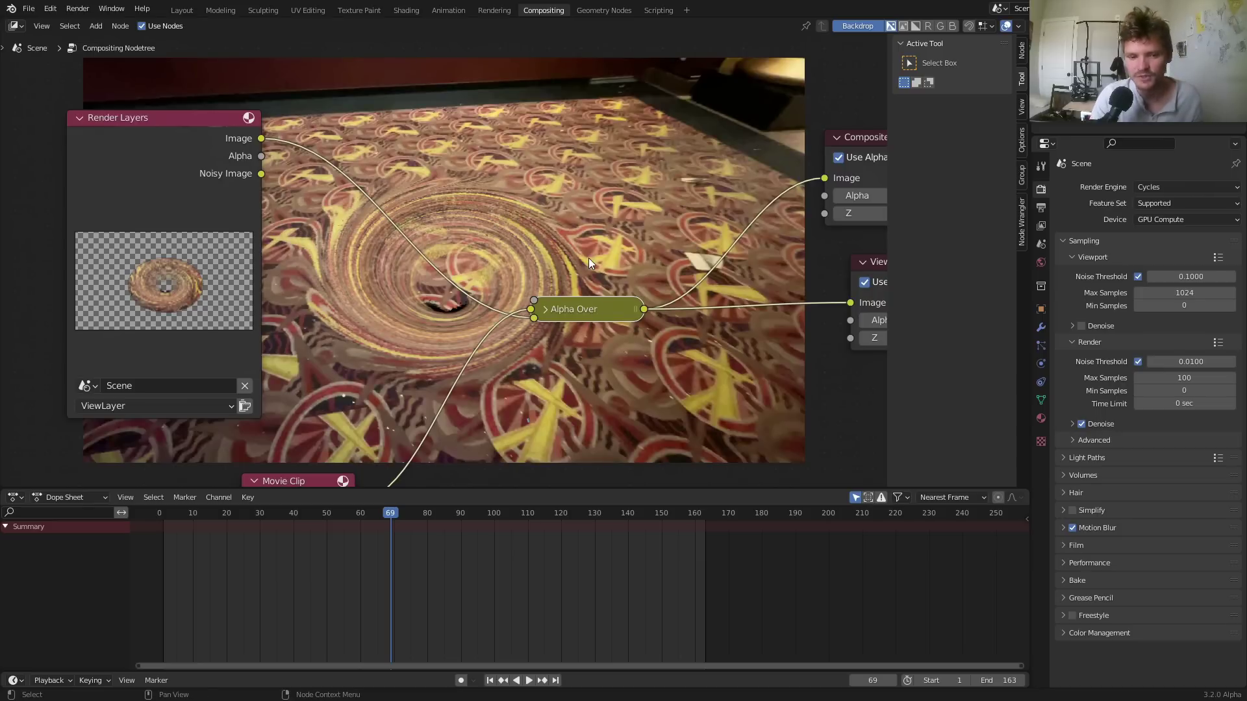
ctrl+shift+click(221, 148)
ctrl+shift+click(221, 148)
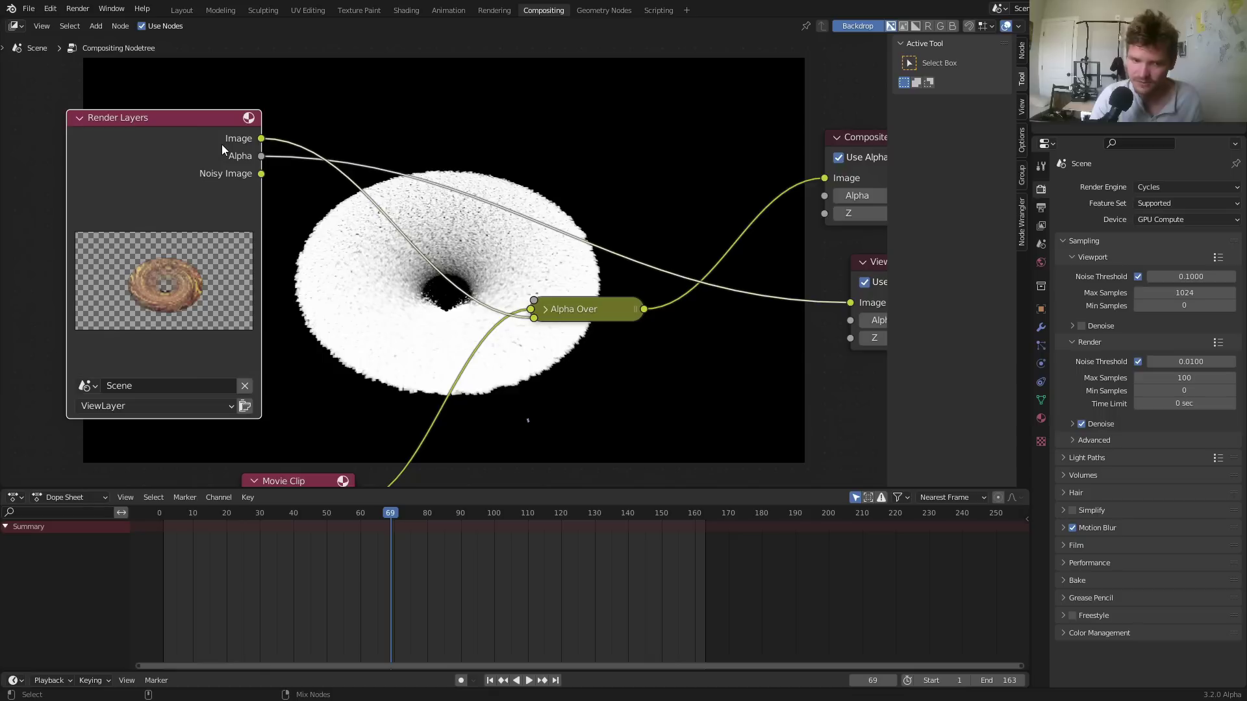
ctrl+shift+click(225, 133)
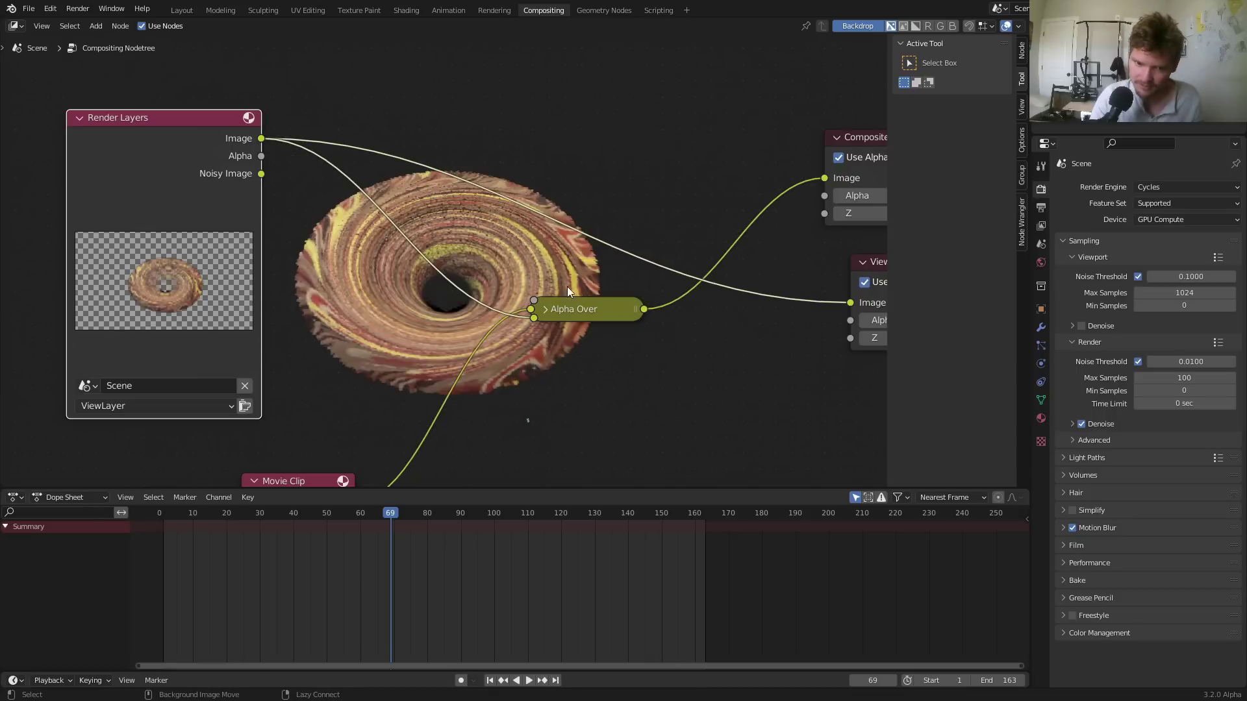
ctrl+shift+click(584, 302)
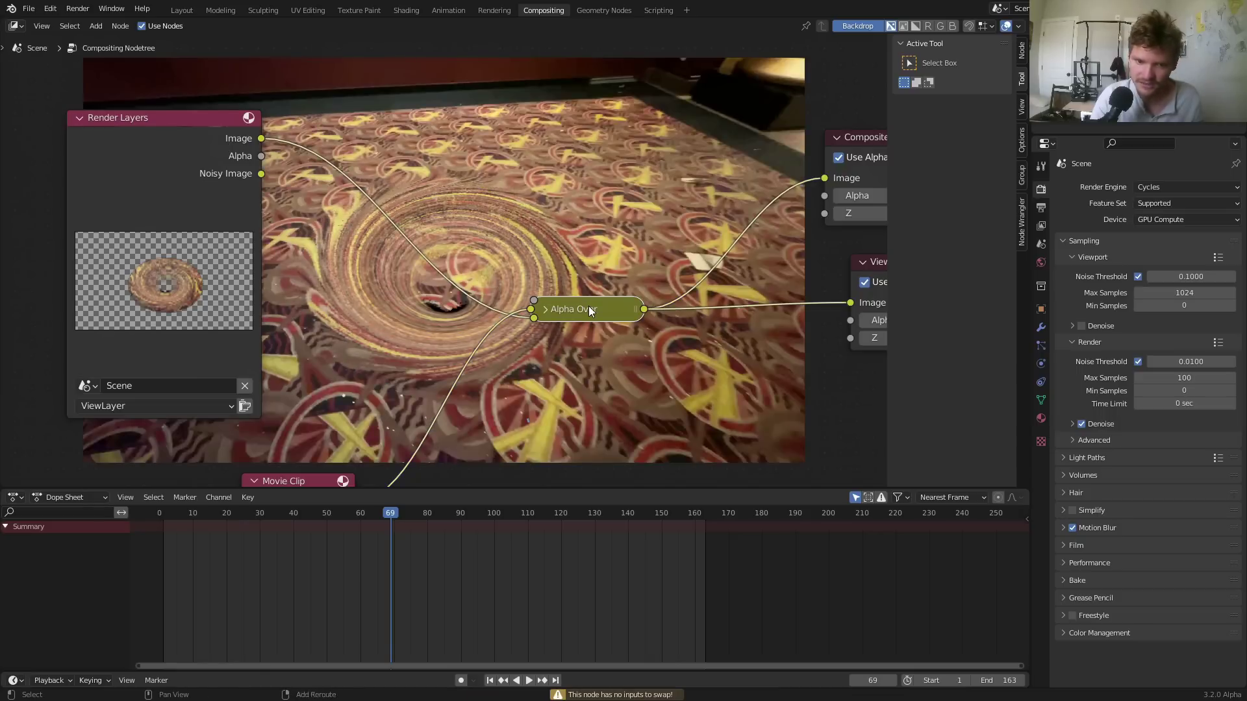
Save the file and show the Layout workspace's camera view in solid shading
click(180, 10)
key(ctrl+s)
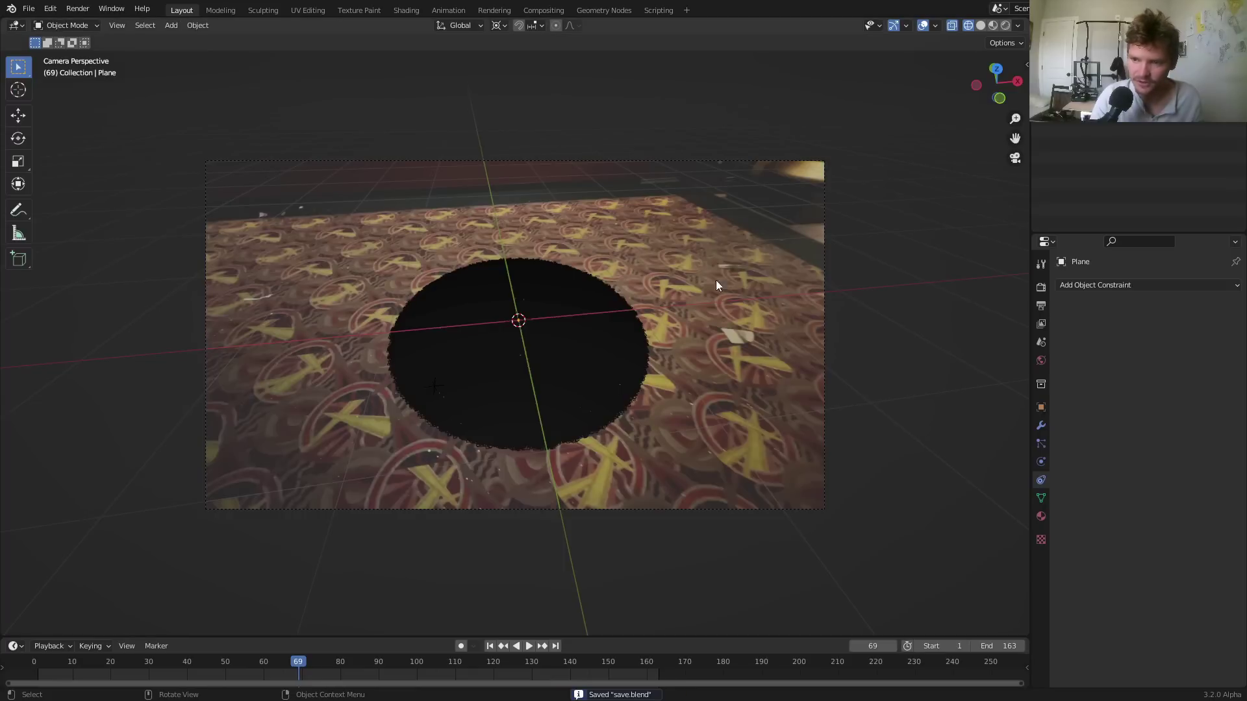
scroll(739, 244, up, 2)
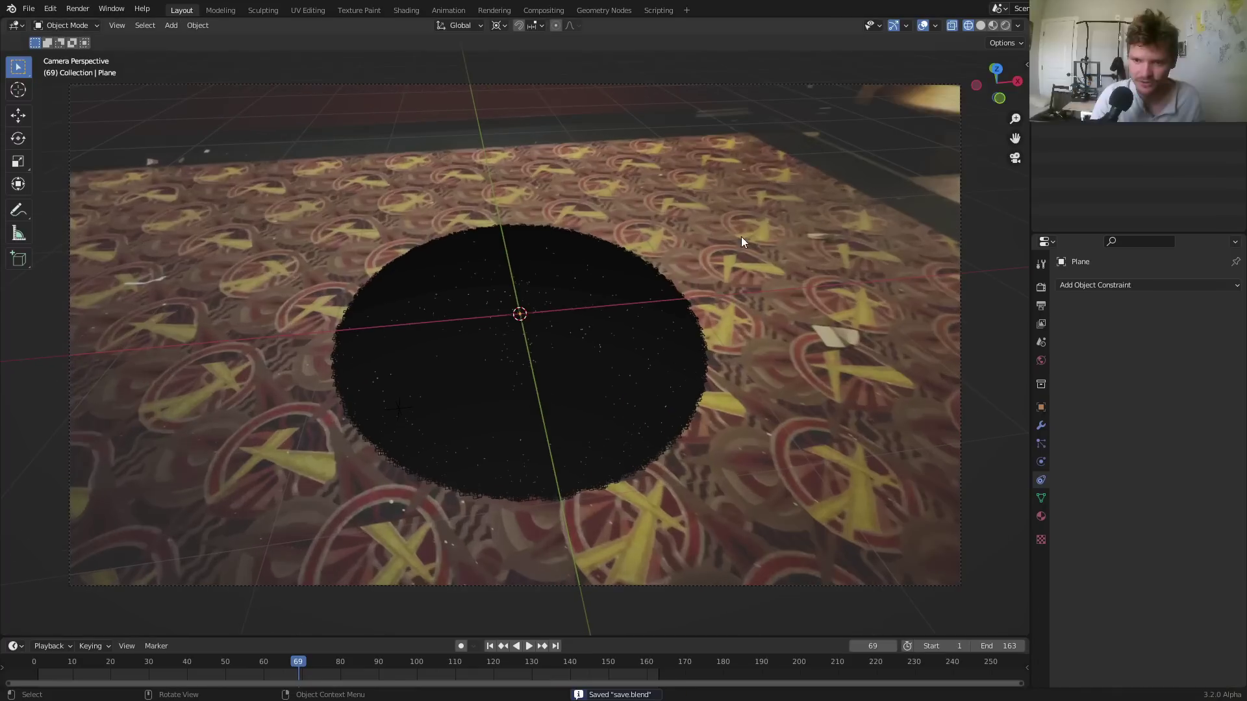
click(980, 28)
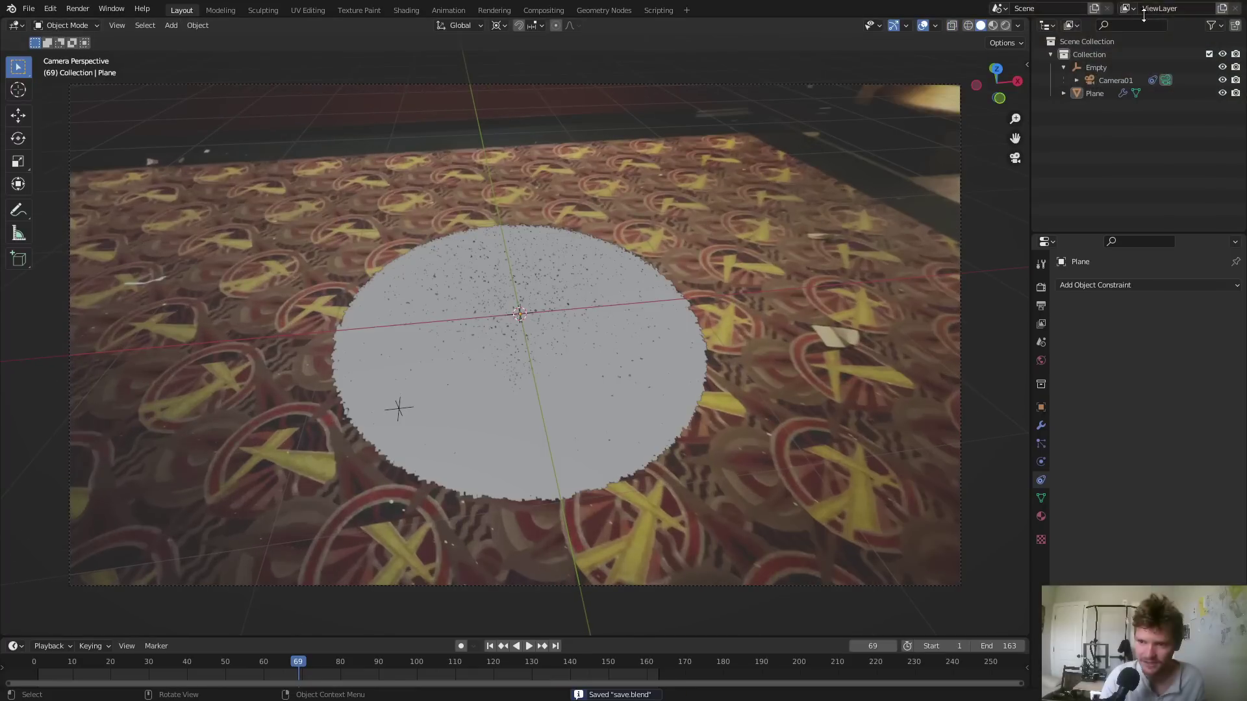
Rename both the view layer and the scene's Collection to "main"
click(1166, 8)
text(main)
key(Return)
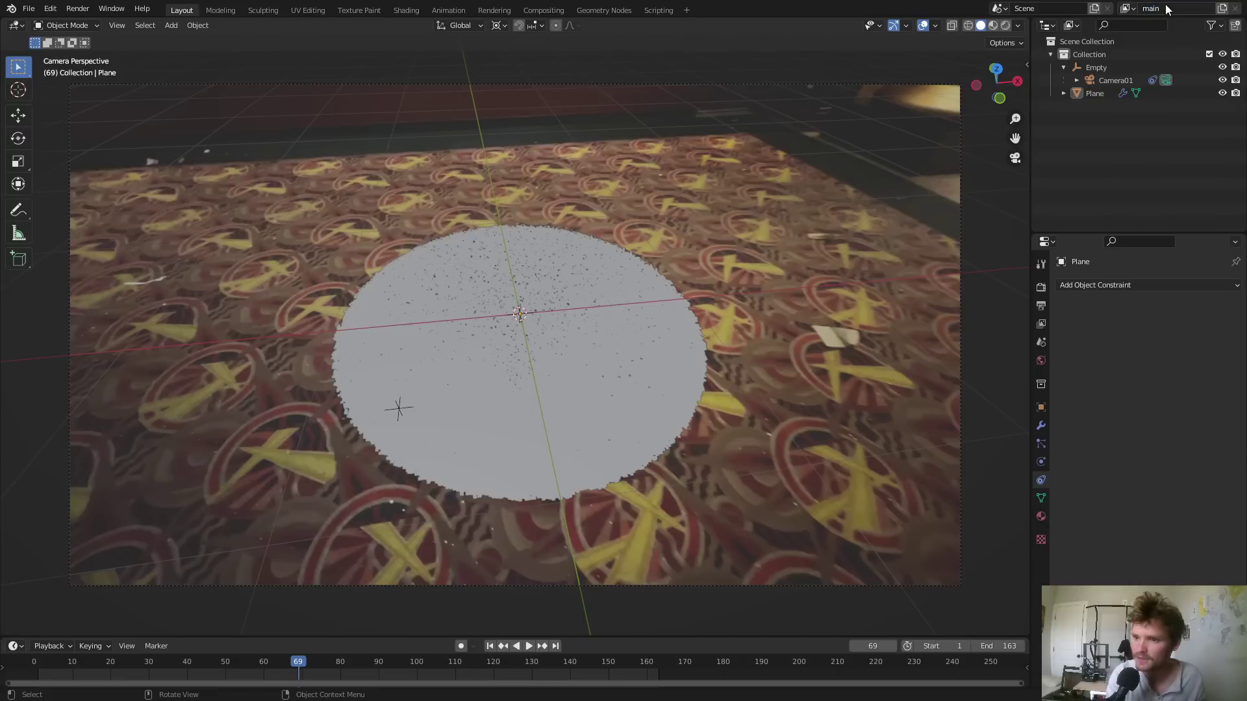
drag(1095, 93, 1083, 57)
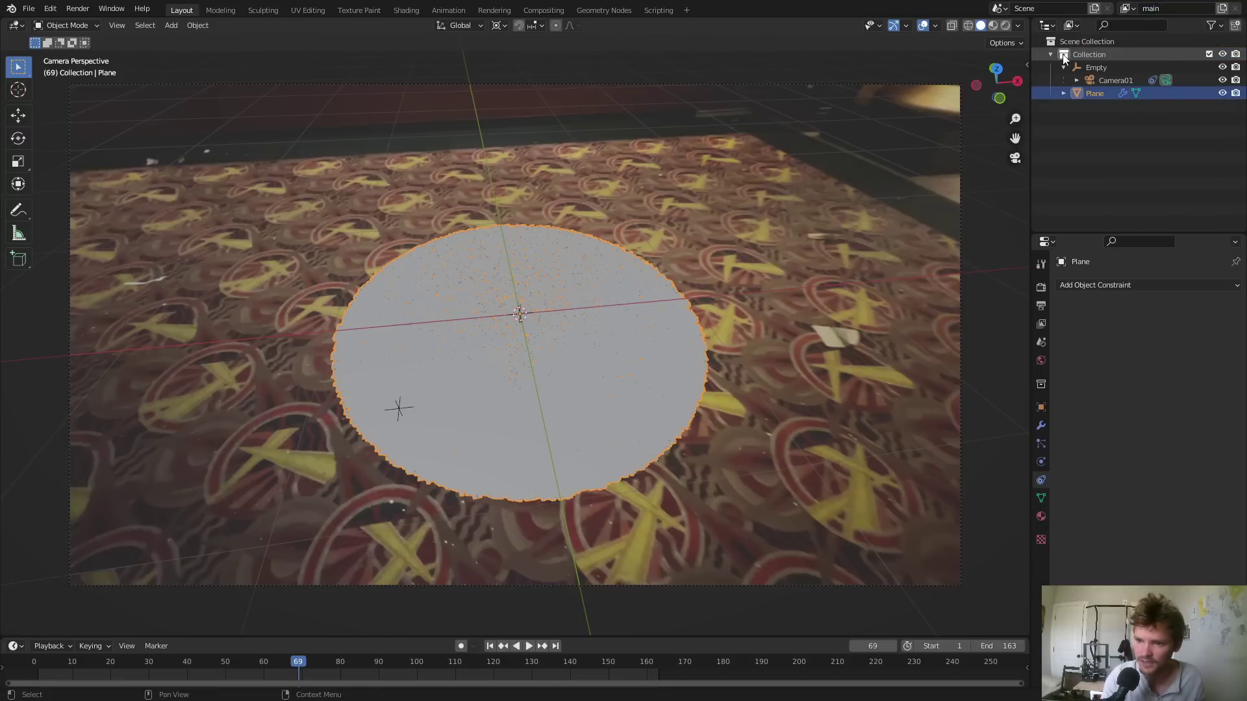
click(1051, 54)
double_click(1093, 55)
text(main)
key(Return)
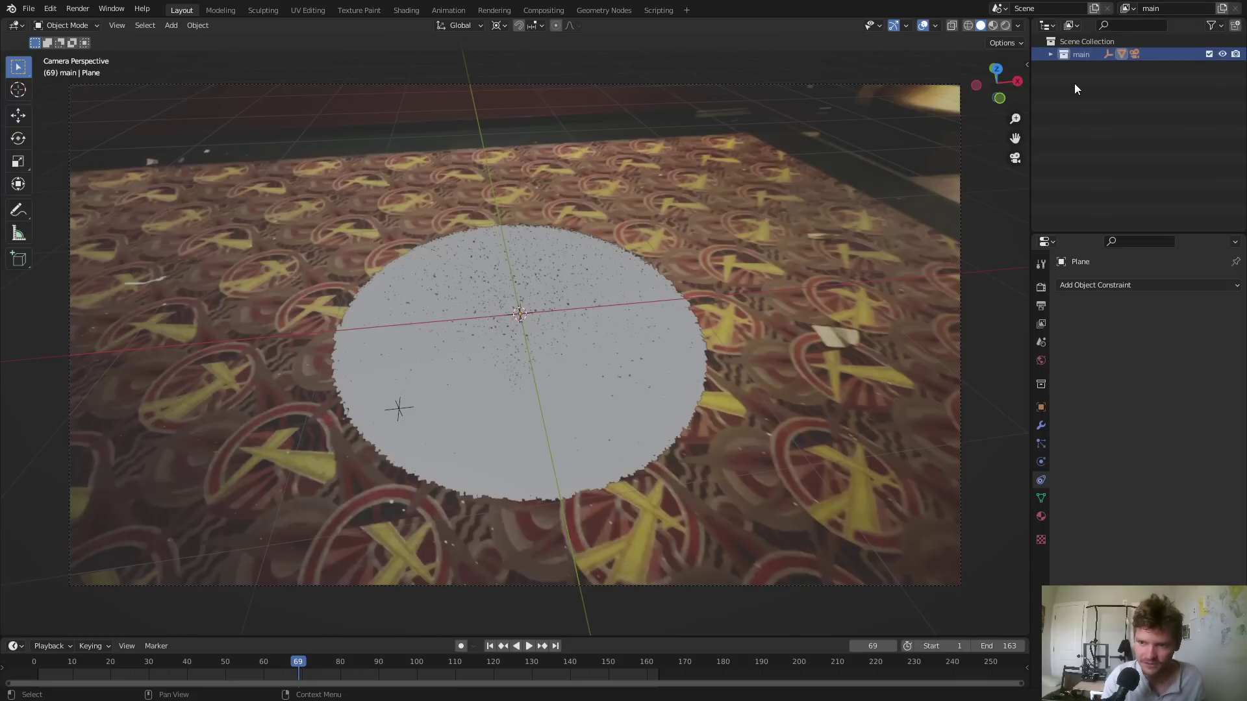
key(shift+a)
mouse_move(505, 192)
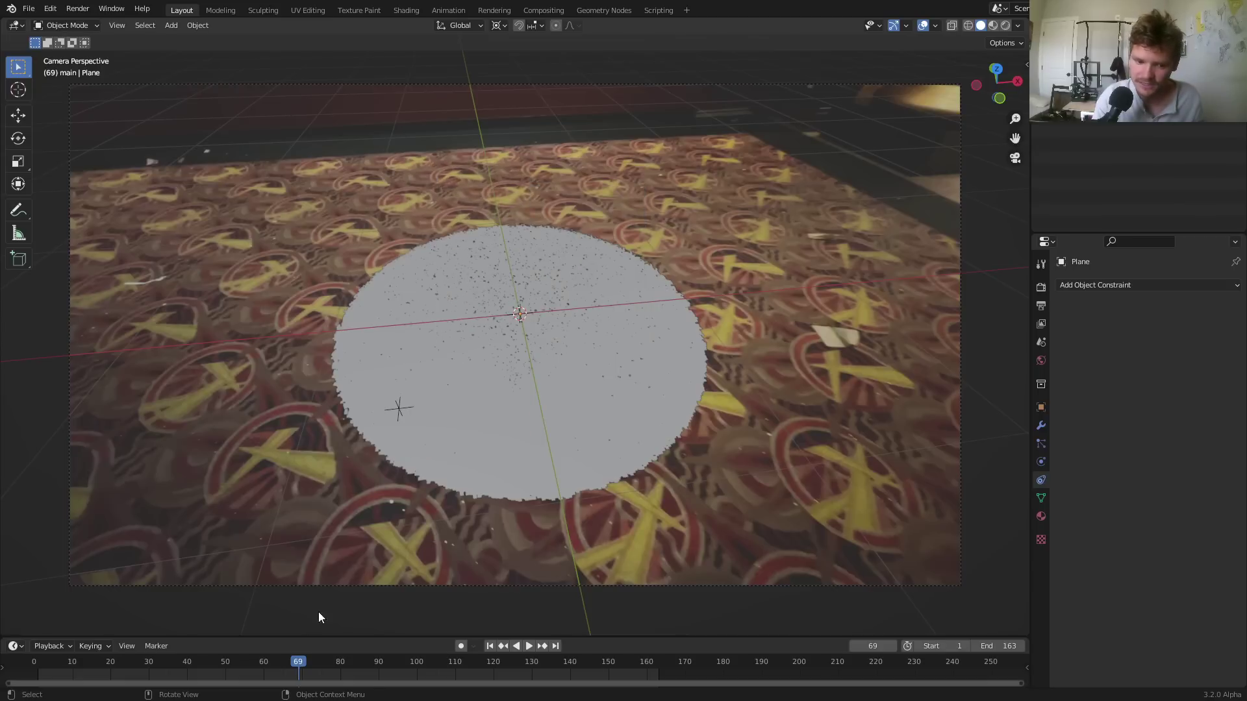
drag(293, 660, 96, 630)
key(space)
key(space)
Add a mesh circle at the origin around the swirl with 100 vertices
key(shift+a)
mouse_move(477, 229)
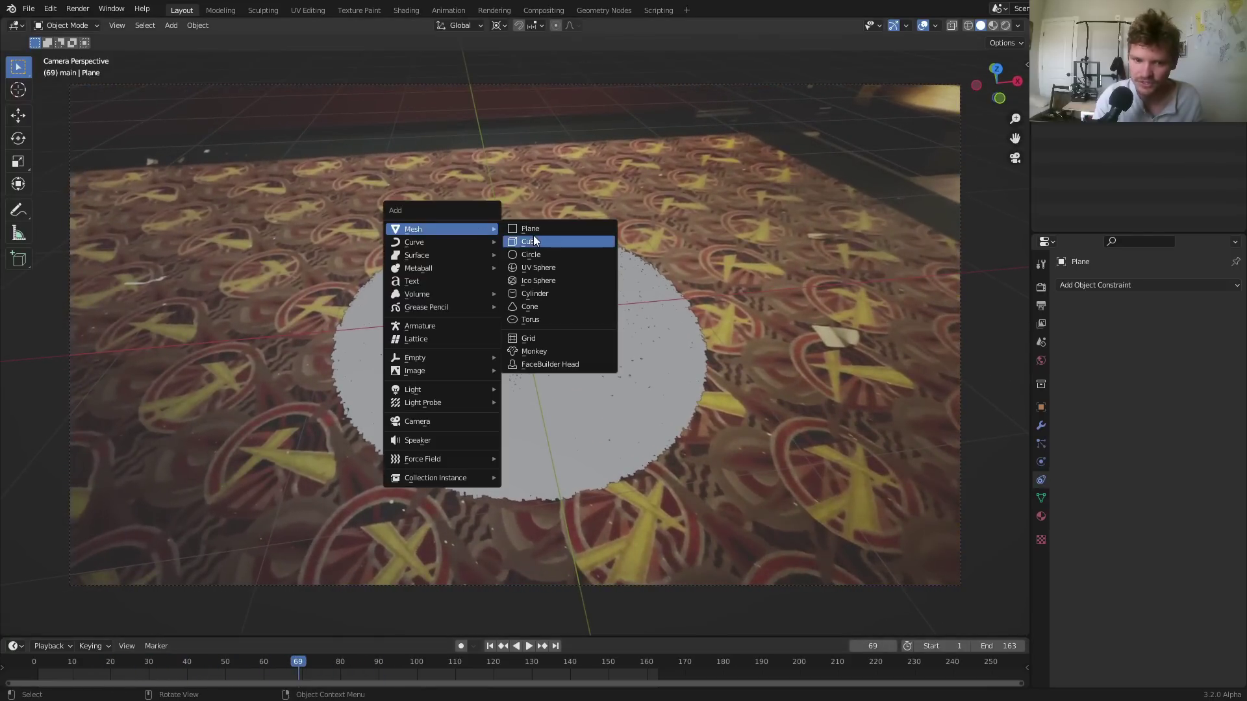
click(534, 257)
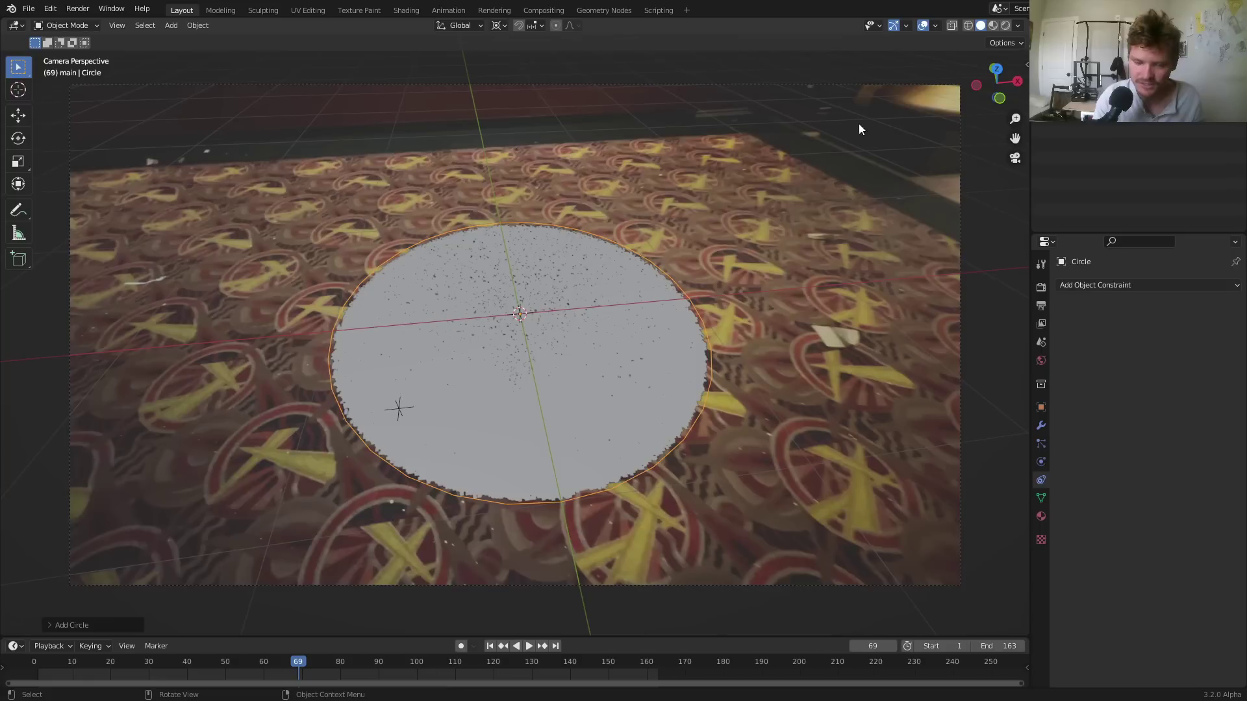
click(103, 624)
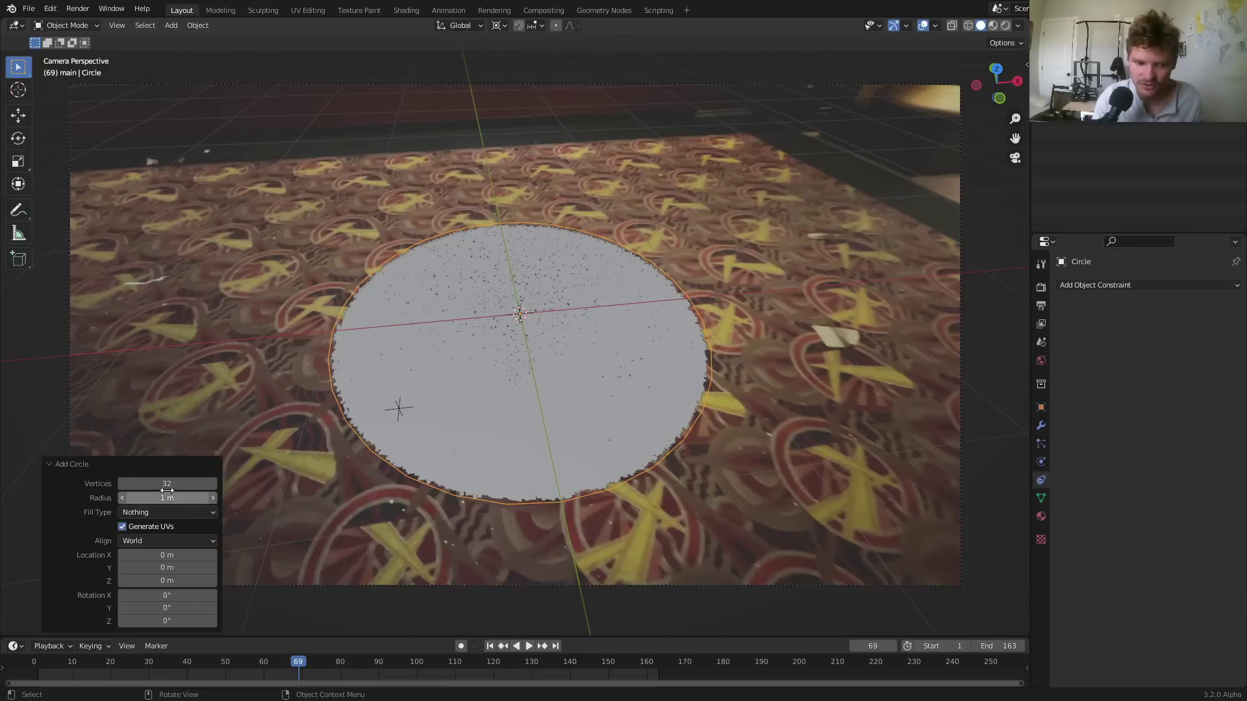
click(169, 485)
text(100)
key(Return)
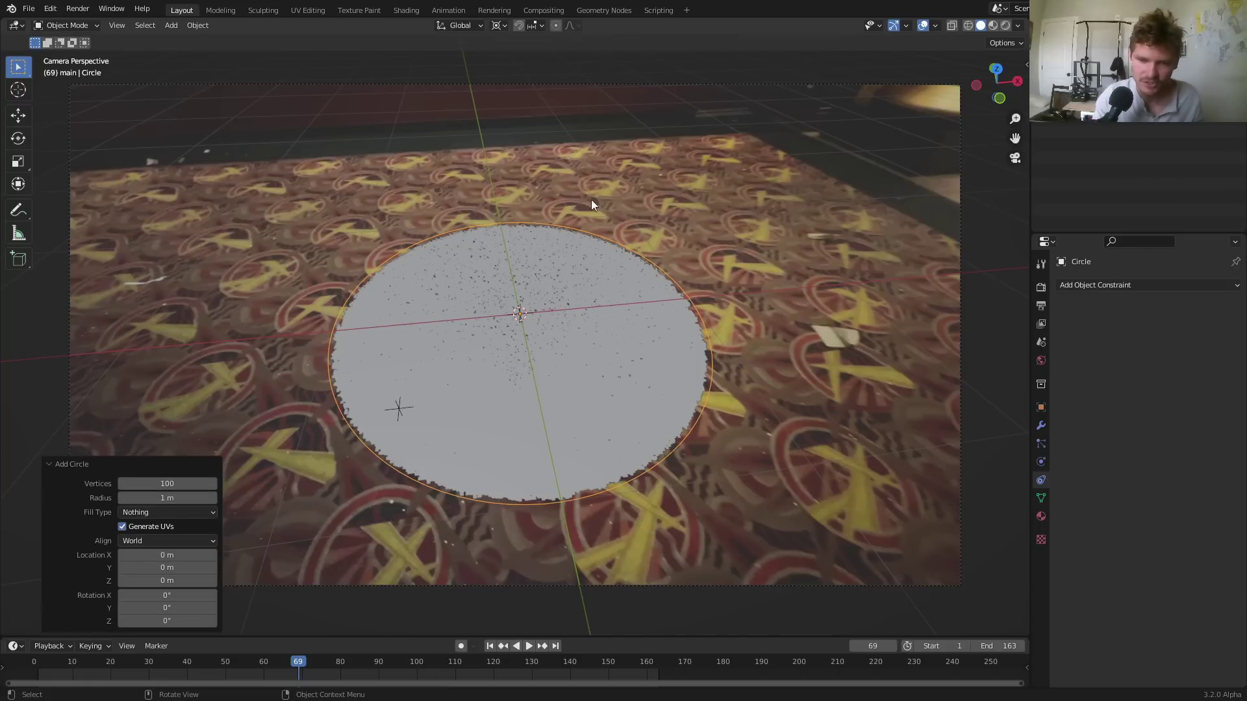
Fill the circle with a face and scale it in top view to about 0.98 to fit inside the hole's jagged rim
click(995, 72)
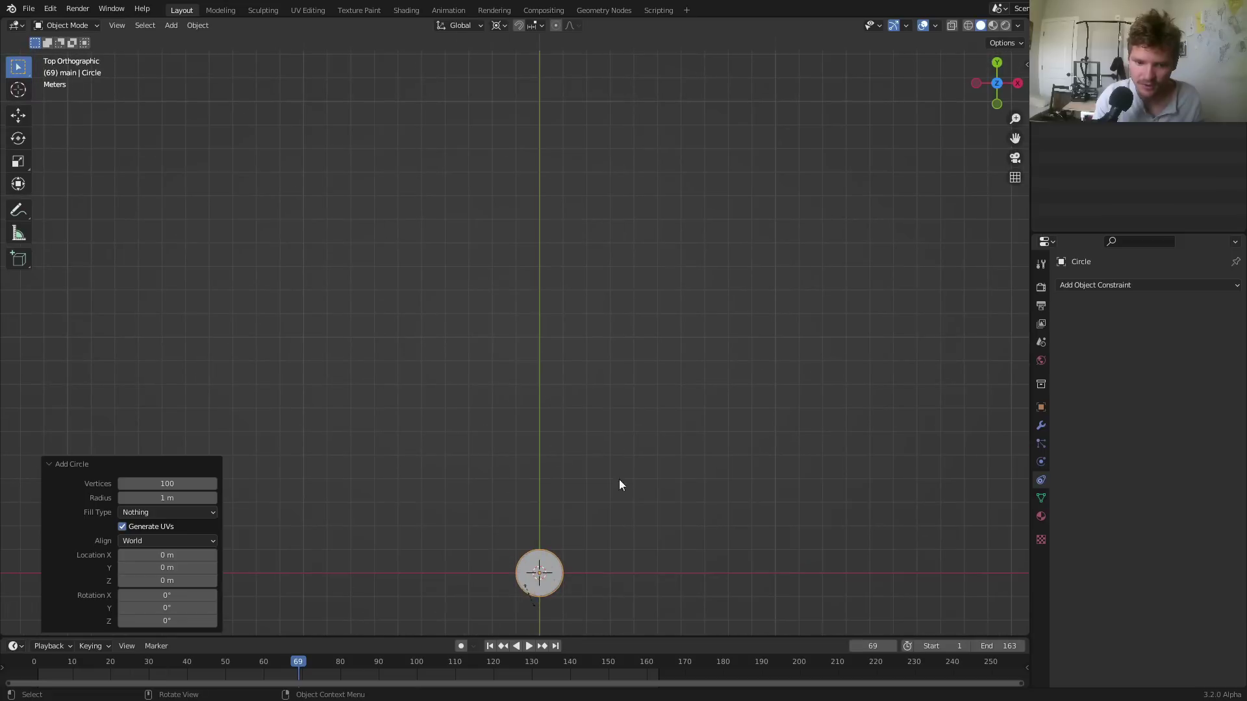
shift+middle_drag(609, 571, 601, 393)
scroll(597, 422, up, 11)
shift+middle_drag(672, 499, 496, 171)
scroll(600, 340, up, 3)
key(Tab)
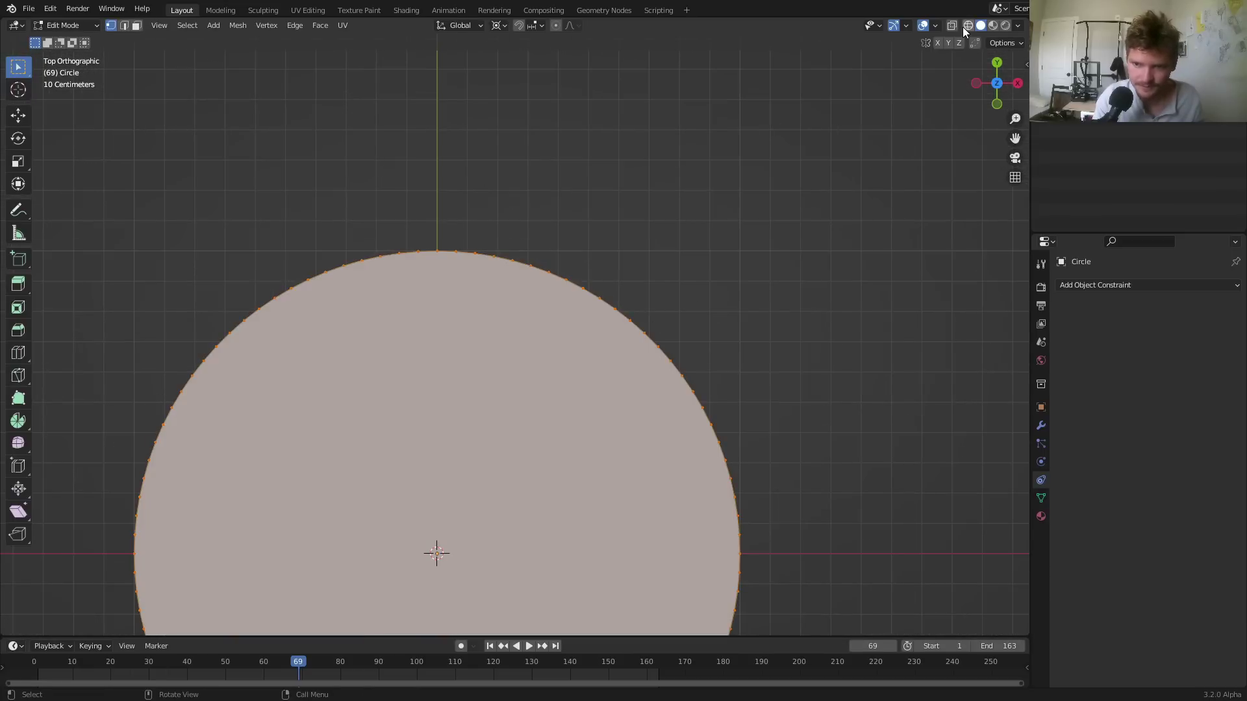
key(a)
scroll(846, 267, up, 3)
key(s)
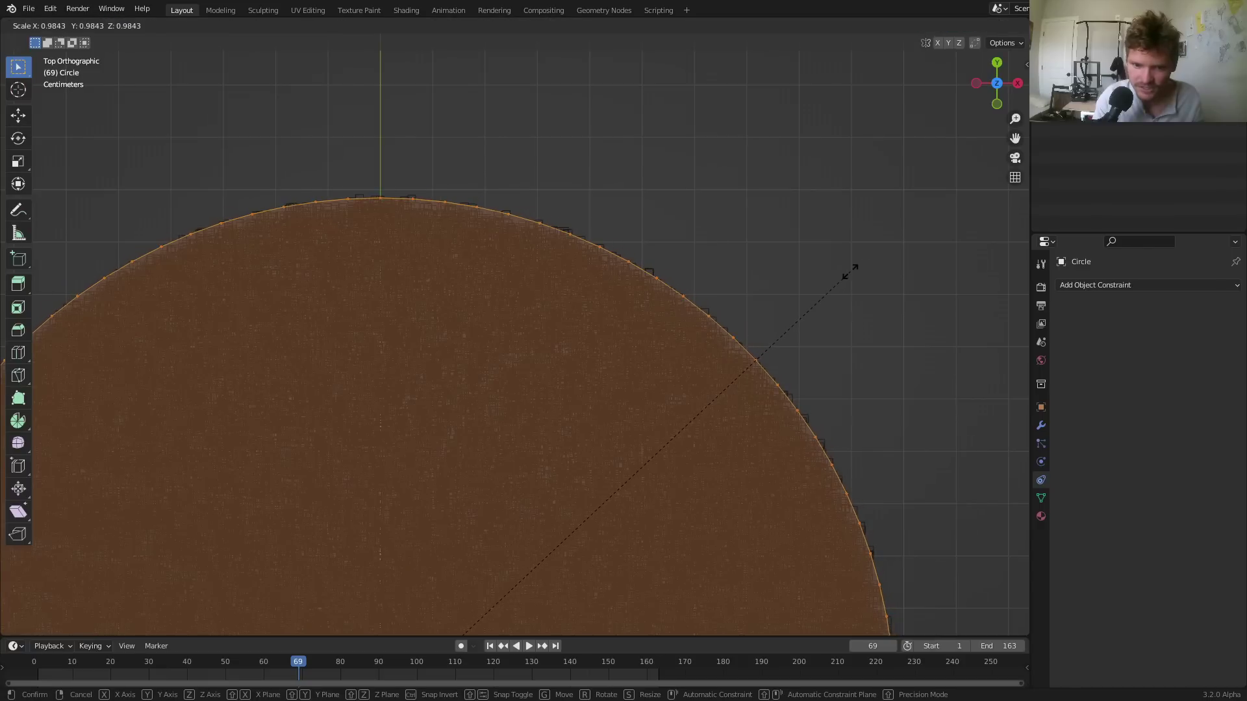
click(852, 267)
scroll(624, 303, down, 4)
key(Tab)
Try raising the circle above the funnel along Z, and undo the move
middle_drag(616, 323, 595, 215)
key(g)
key(z)
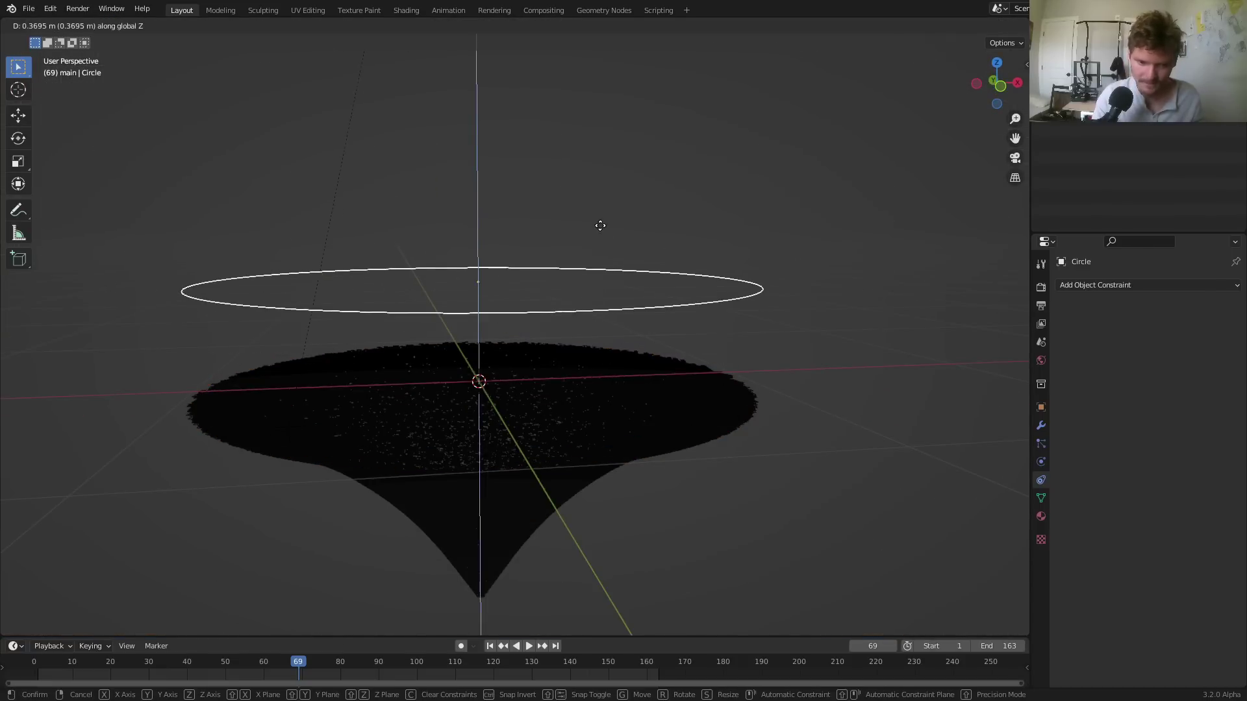
click(693, 193)
key(ctrl+z)
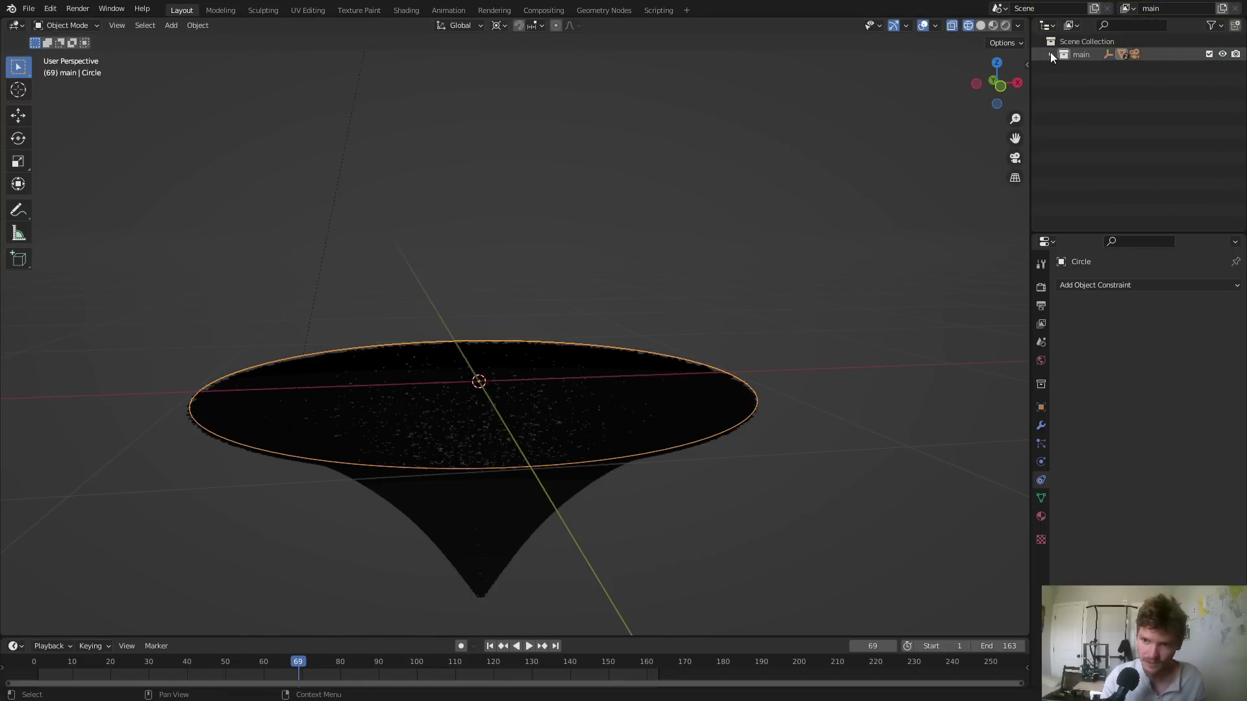
Take the Circle object out of the main collection and show the camera view in rendered shading
click(1051, 54)
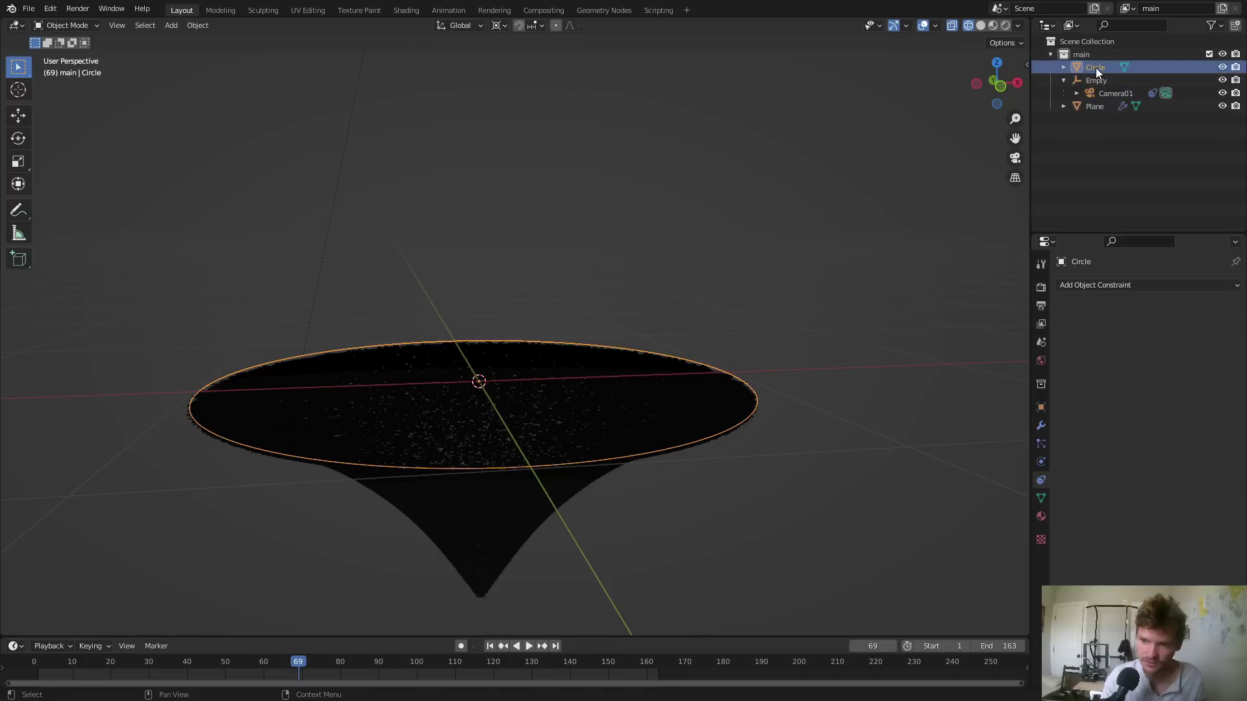
drag(1097, 68, 1107, 152)
click(1052, 54)
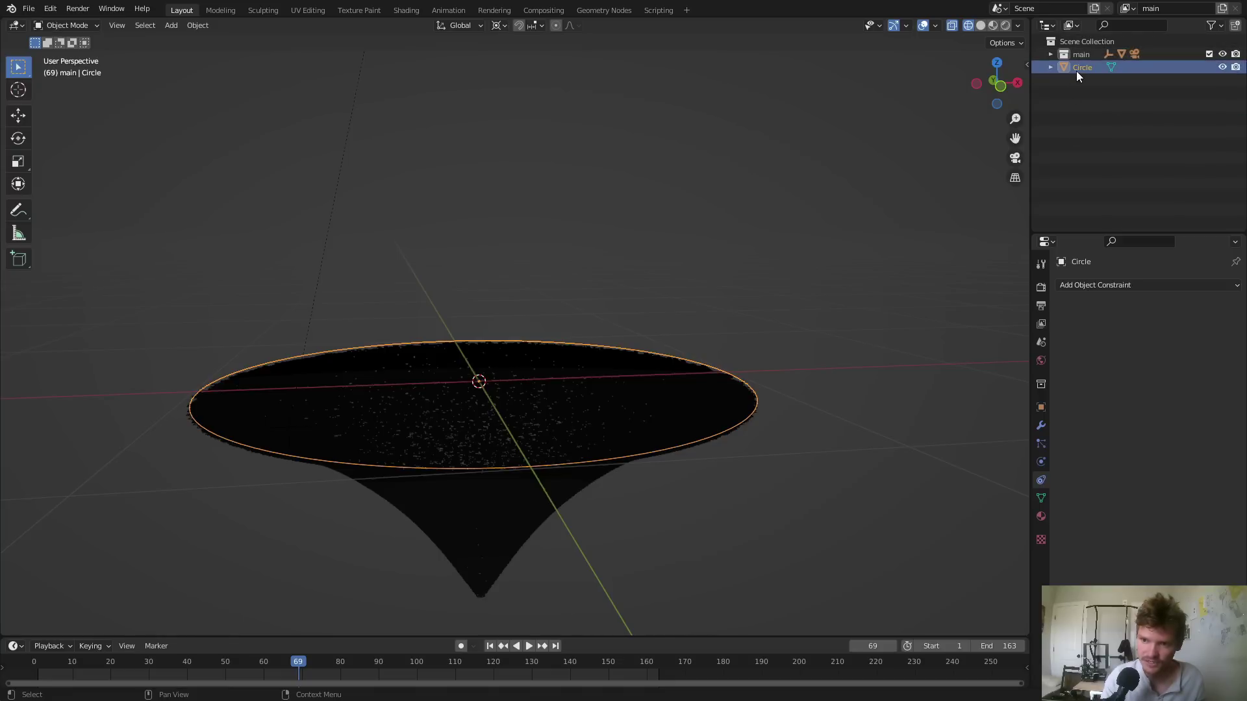
right_click(1077, 70)
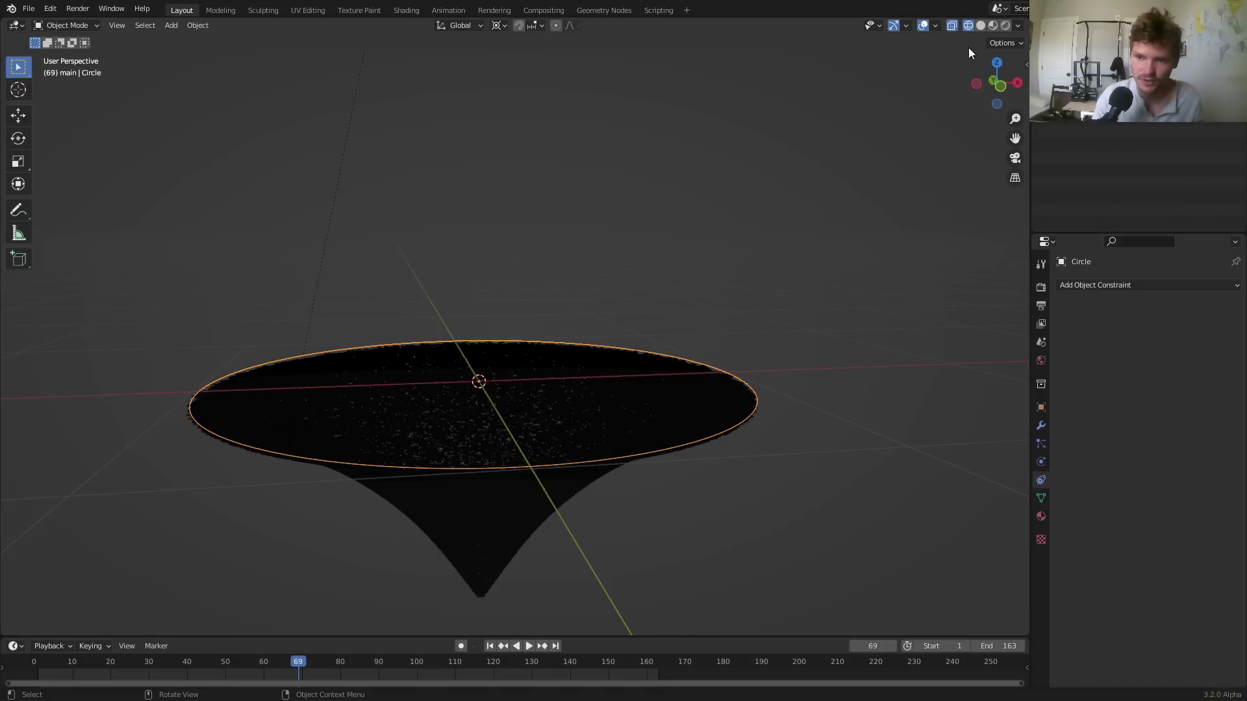
click(1005, 25)
click(1016, 159)
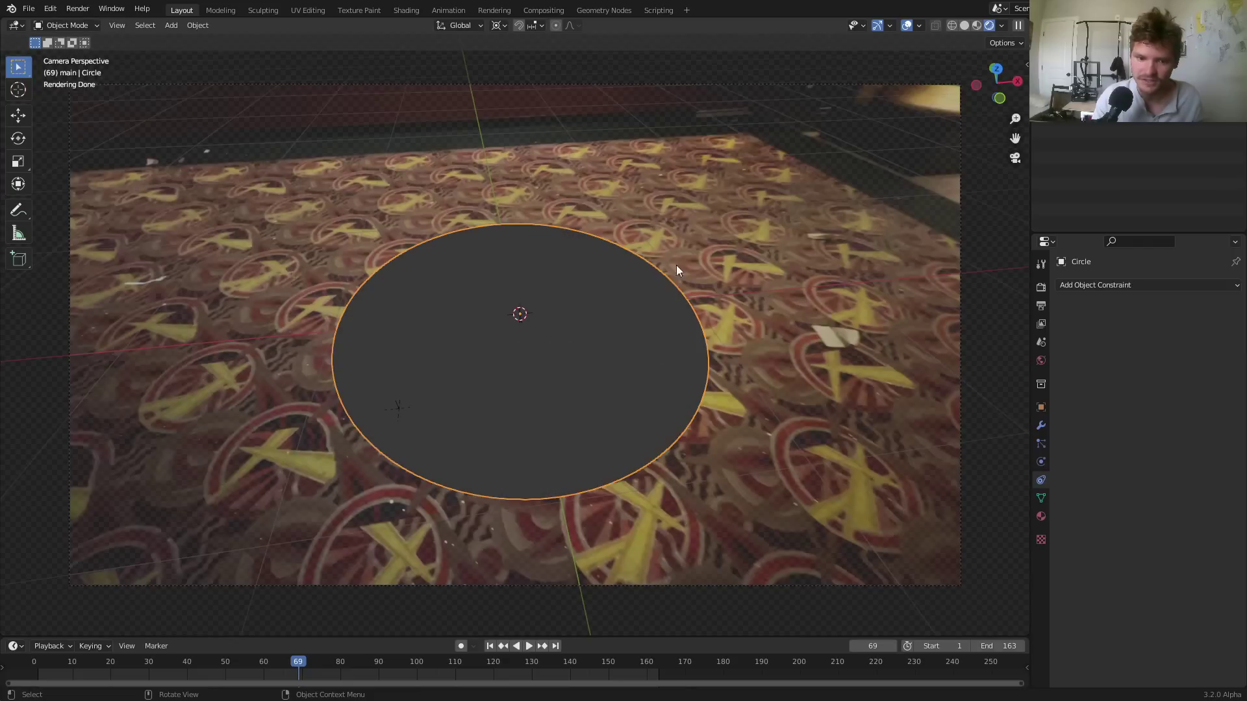
Try lowering the circle about 0.19 m along Z into the funnel, and undo the move
key(g)
key(z)
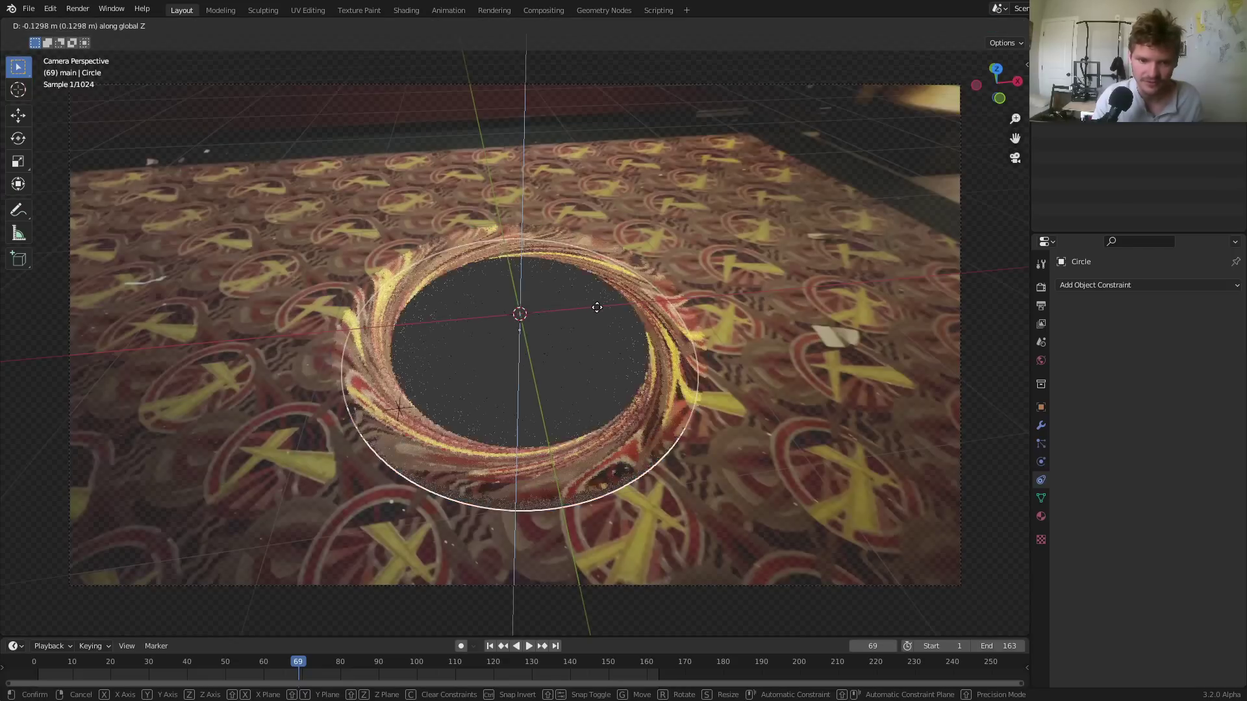
click(596, 315)
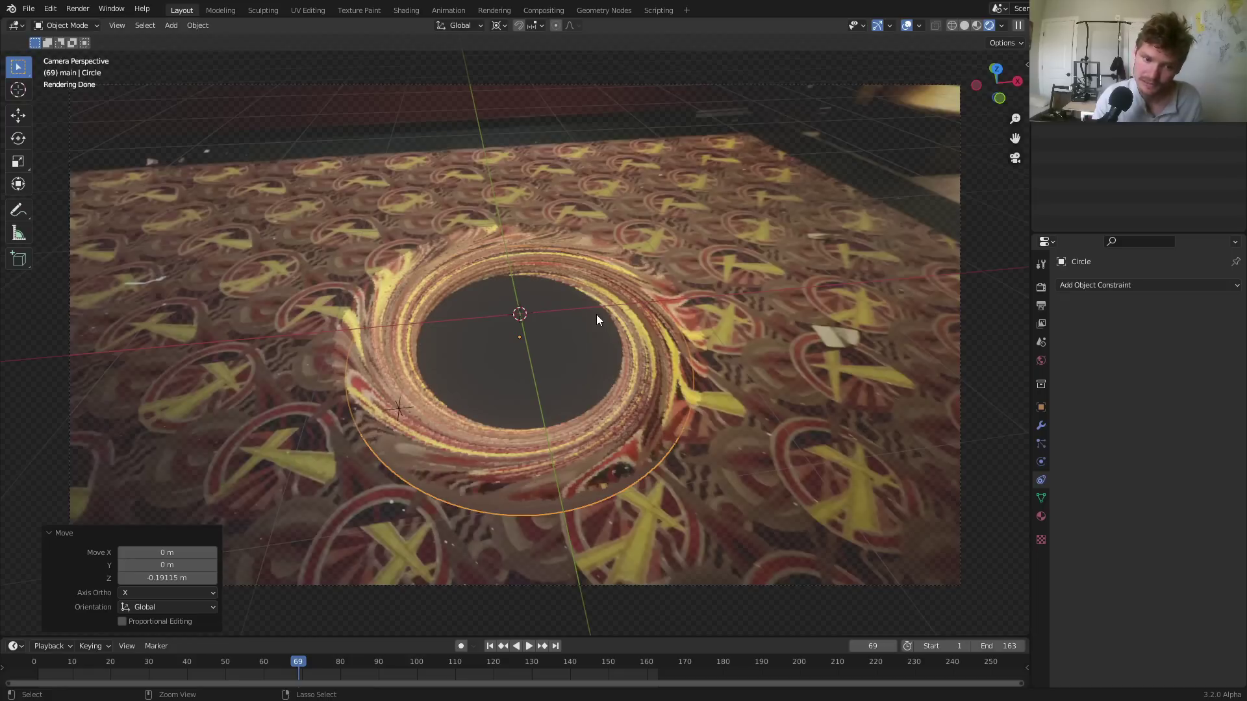
key(ctrl+z)
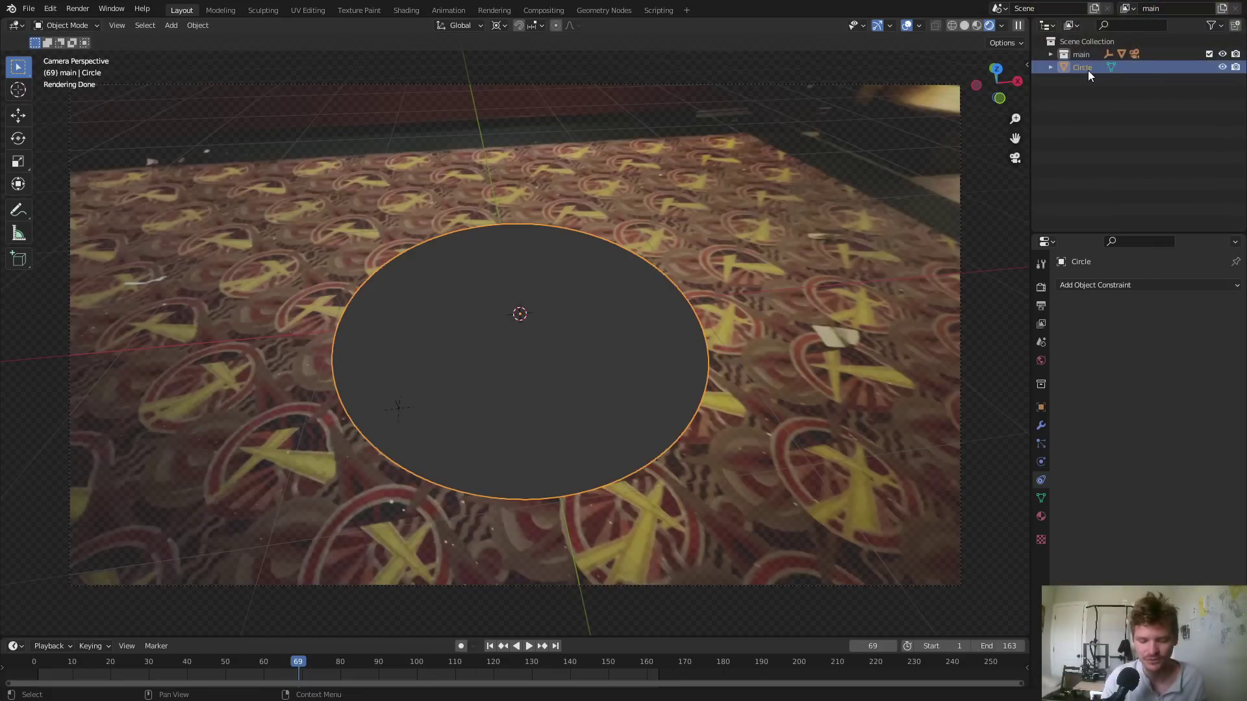
Move the circle into a new collection named "mask" and exclude that collection from the main view layer
key(m)
click(1088, 70)
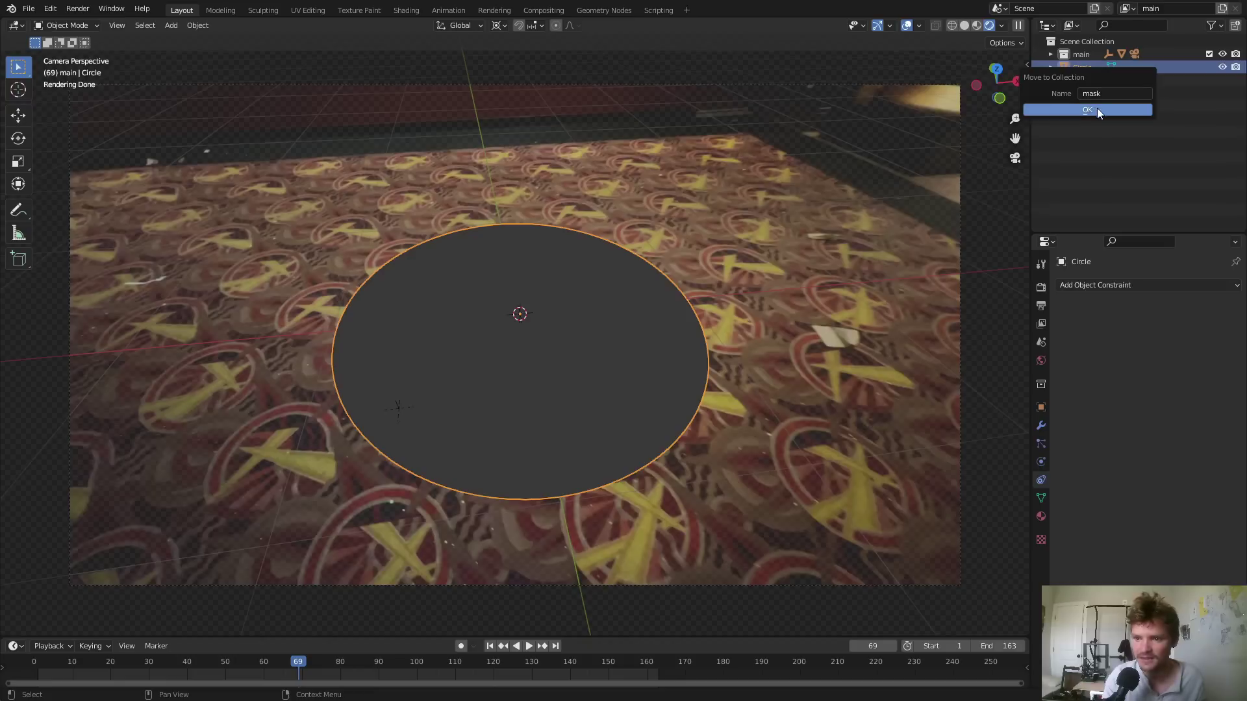
click(1097, 107)
click(1077, 67)
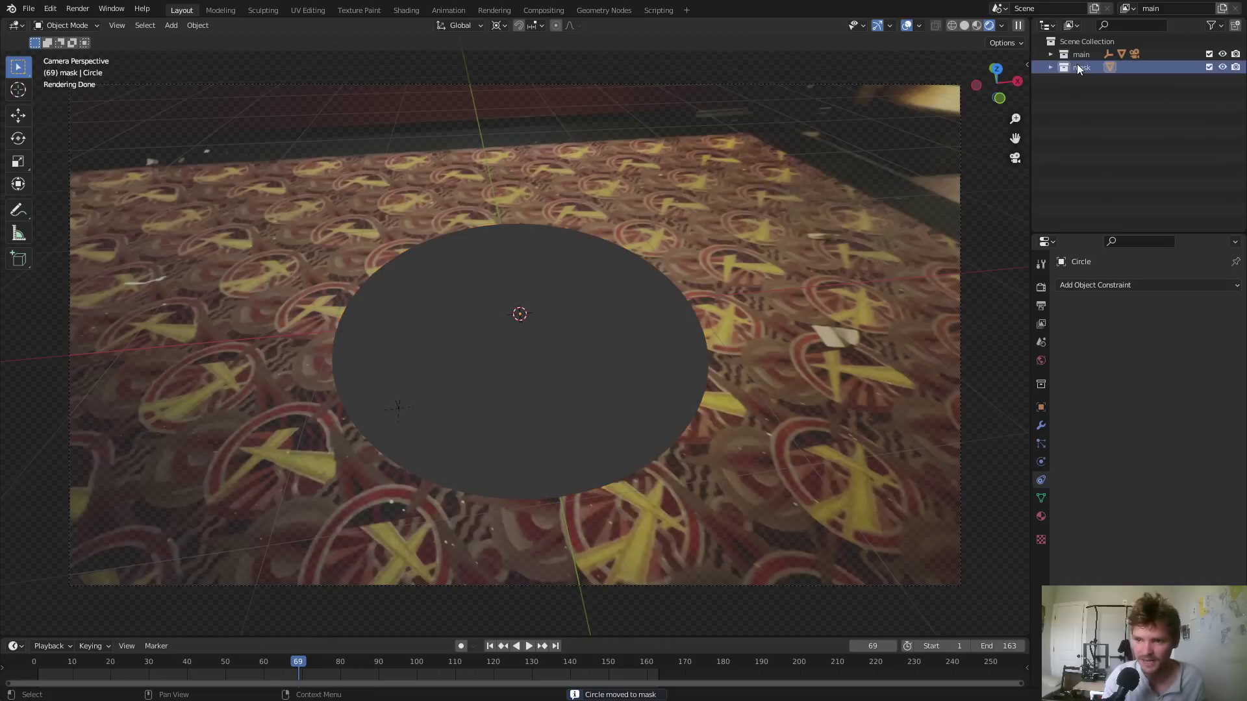
click(1209, 66)
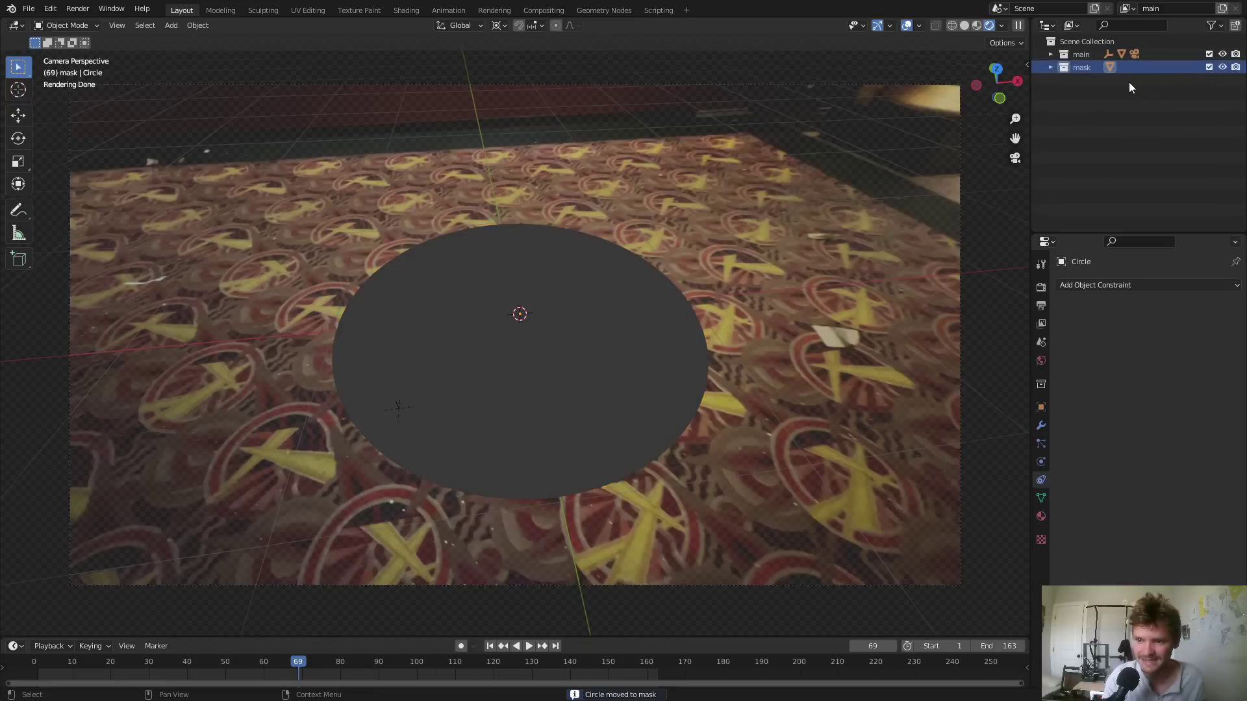
click(1206, 67)
click(1206, 67)
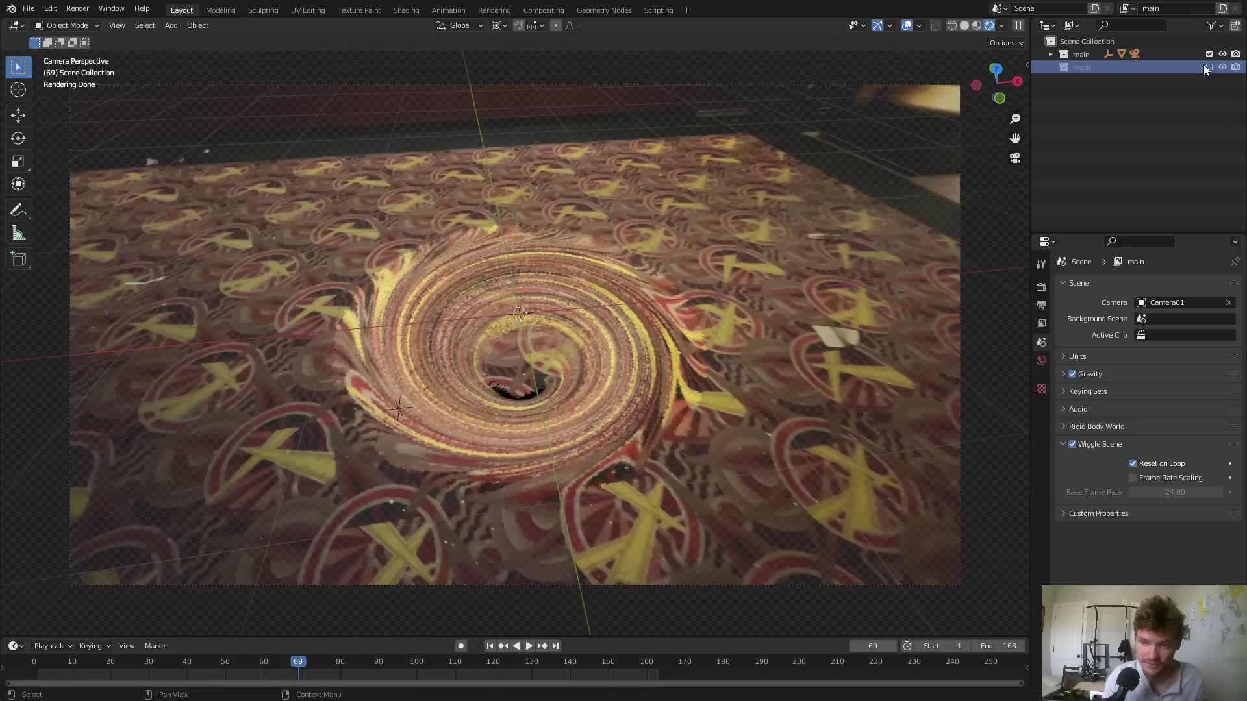
Add a new view layer named "mask" and exclude the main collection from it
click(1223, 8)
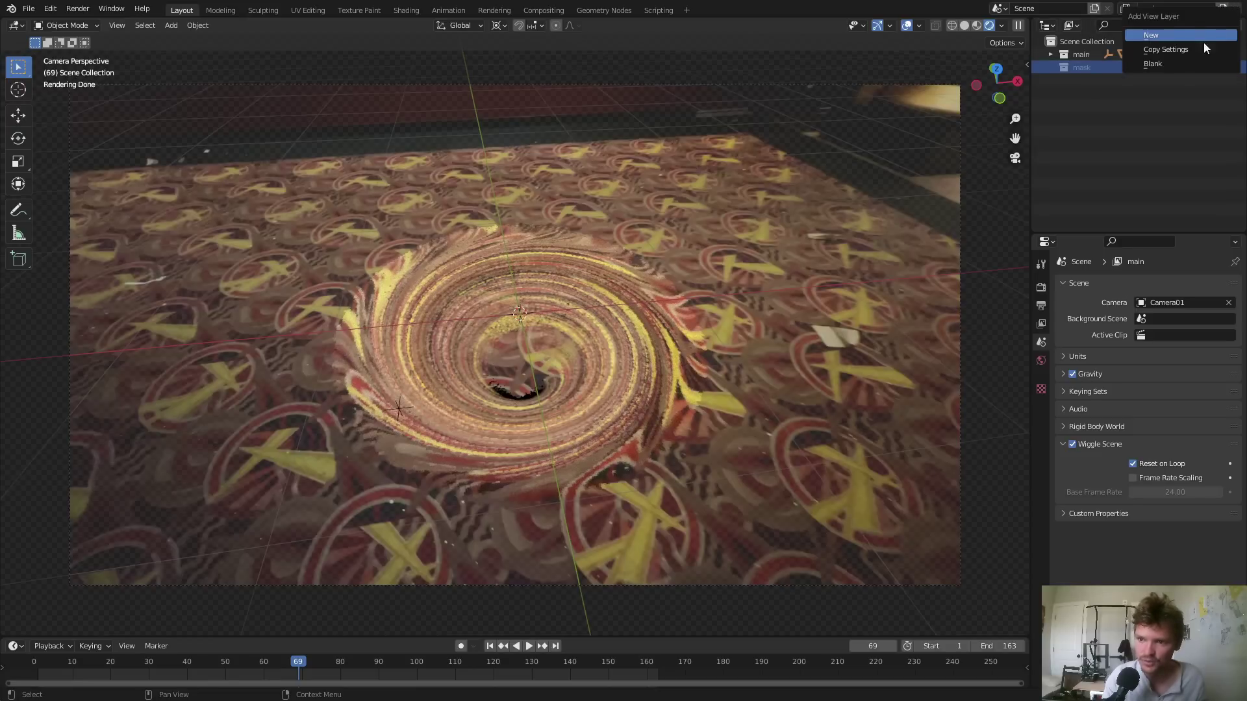
click(1182, 33)
double_click(1168, 8)
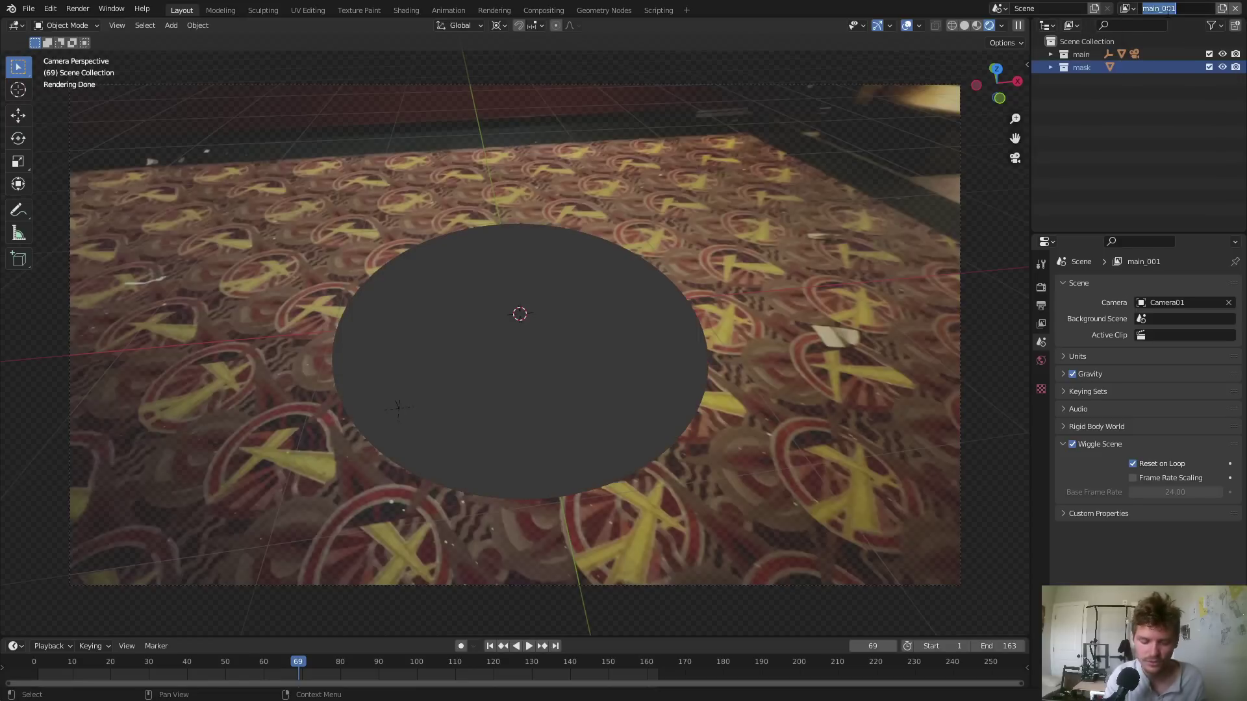
text(mask)
click(1082, 66)
click(1208, 54)
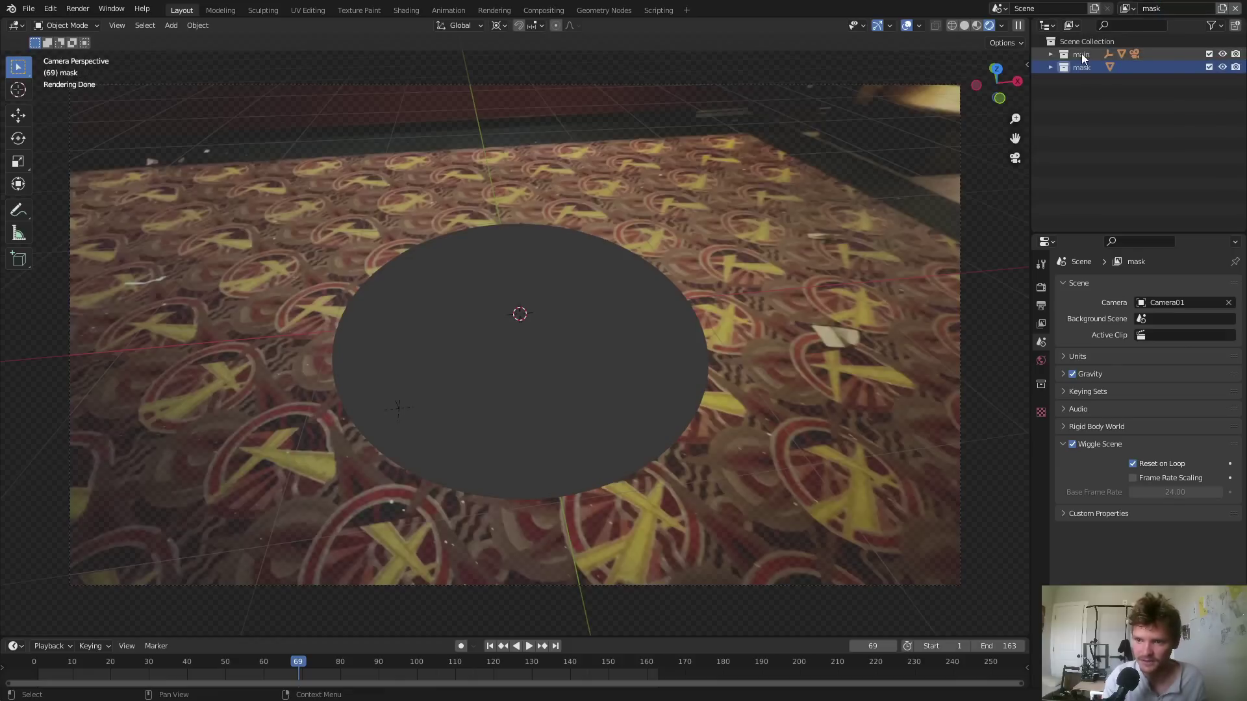
Check the main and mask view layers in turn and render the current frame
click(1127, 7)
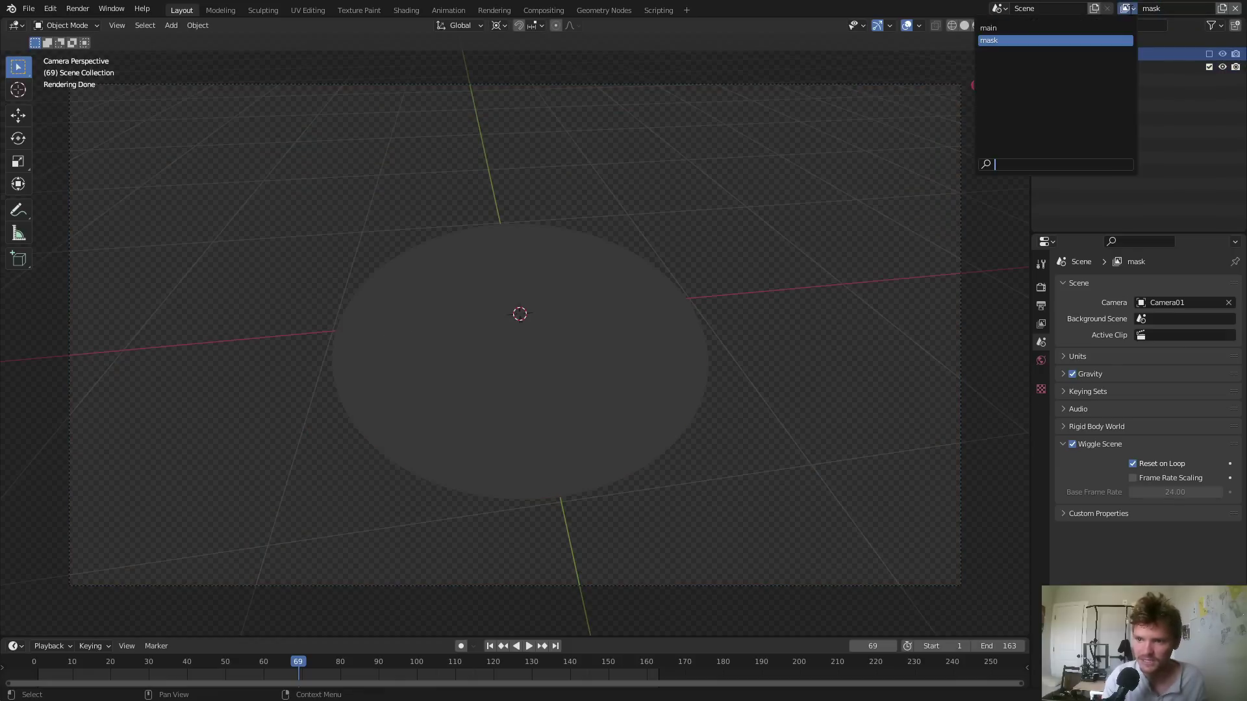
click(1091, 28)
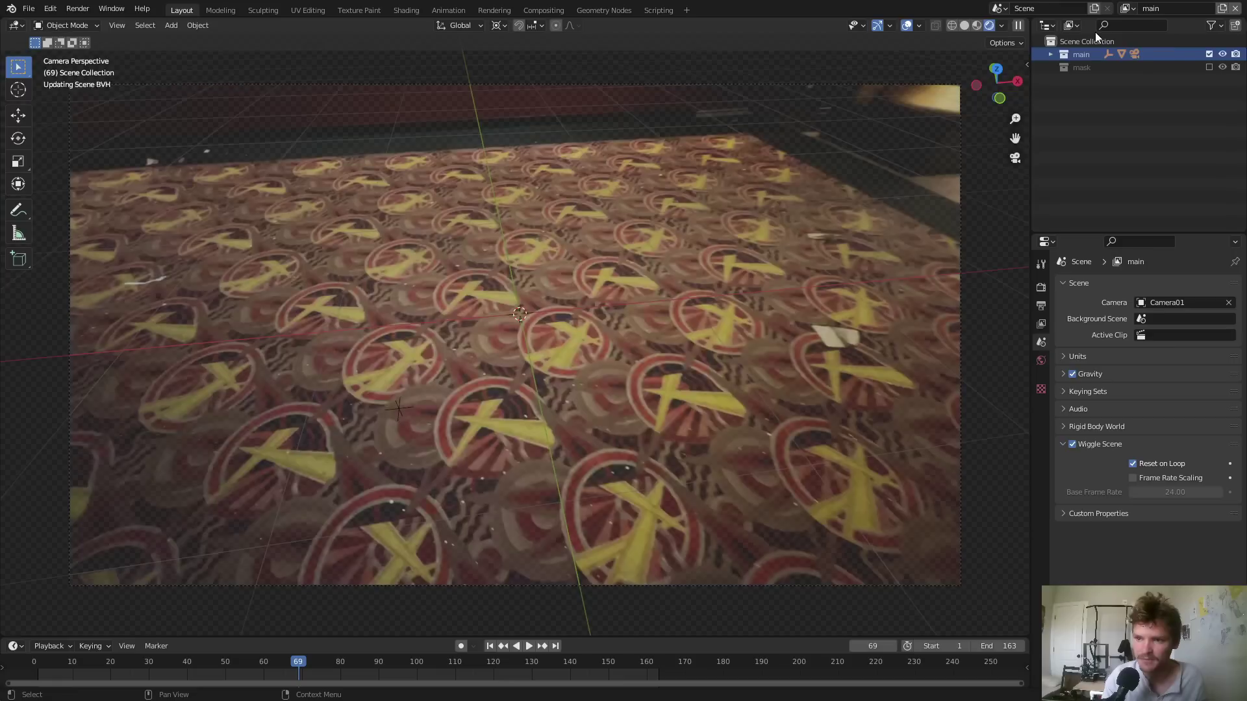
click(1132, 9)
click(1131, 9)
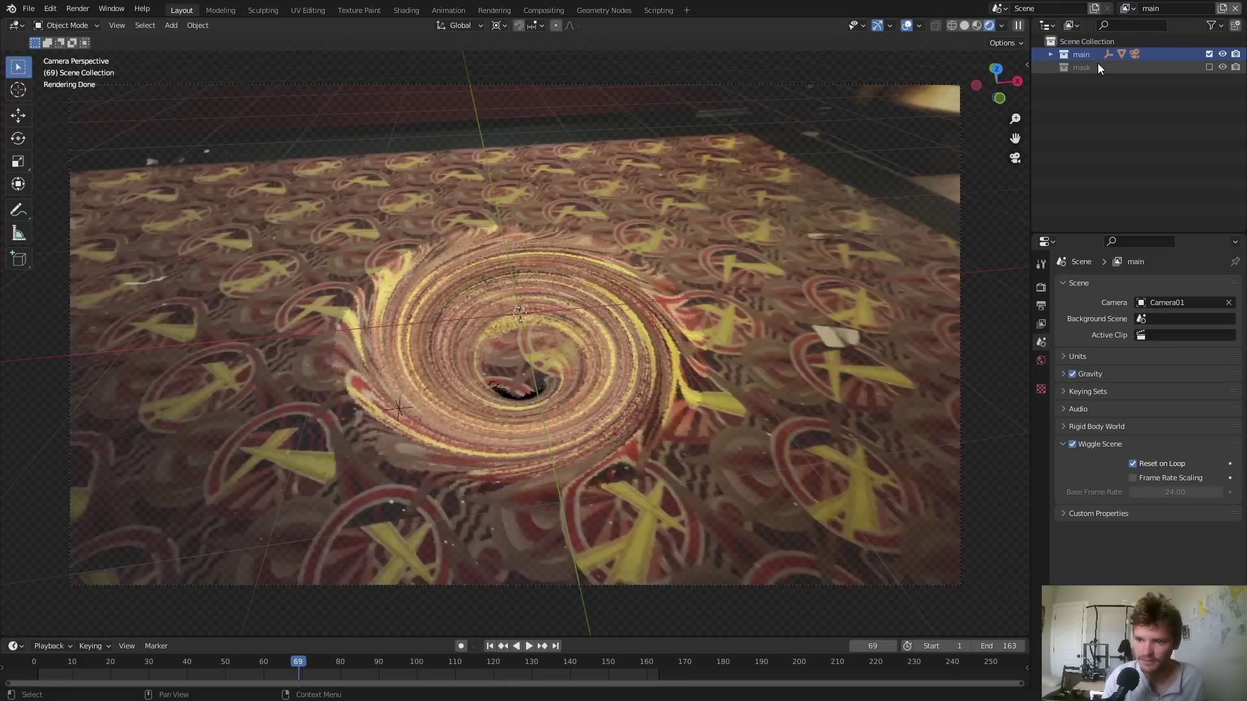
click(1124, 8)
click(1097, 40)
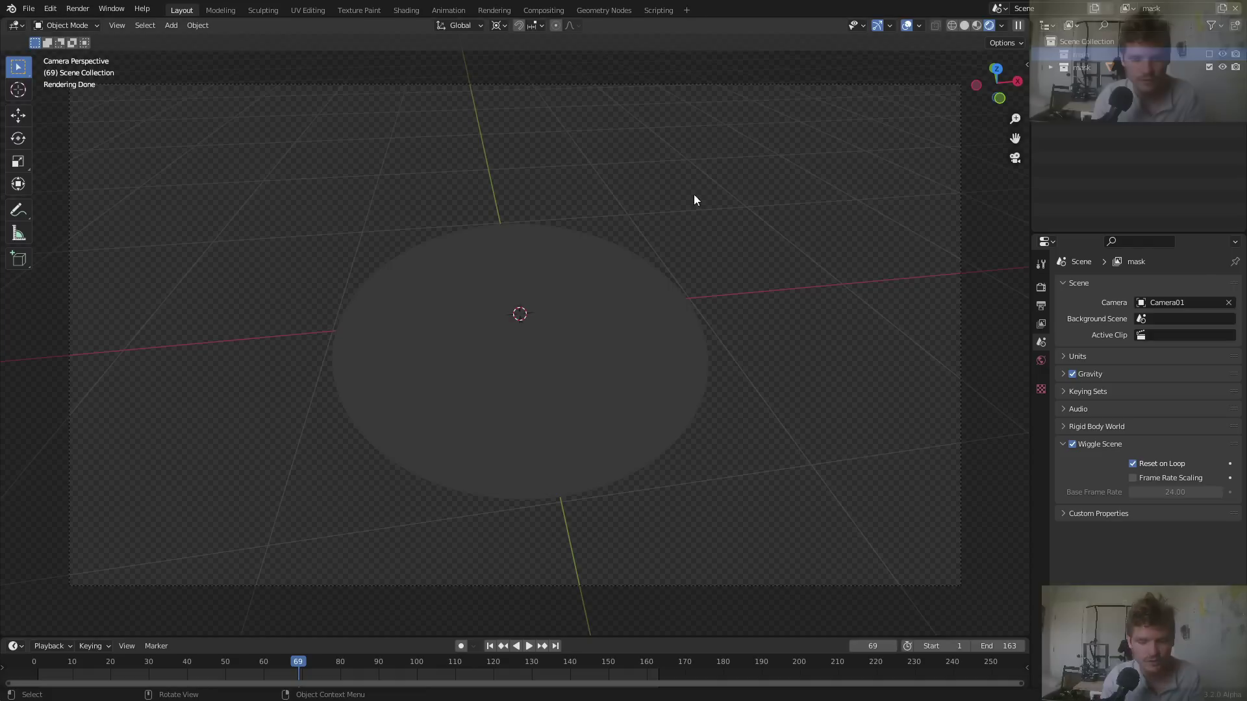
key(F12)
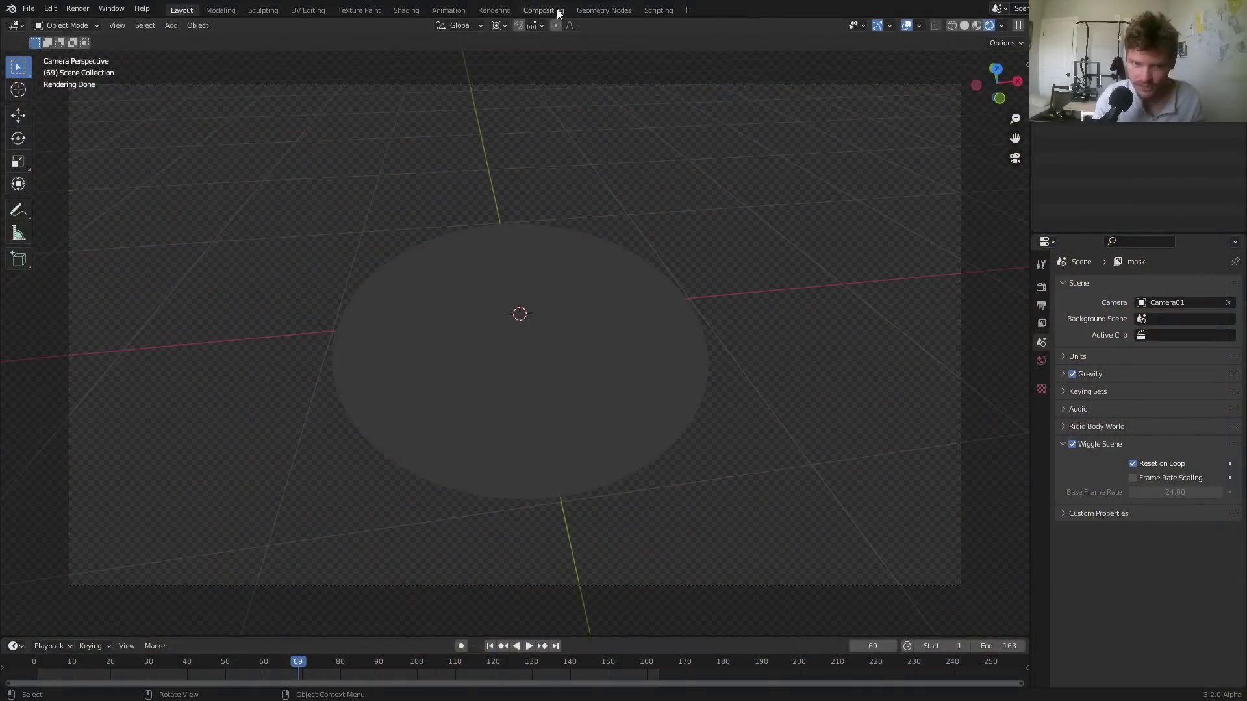
Duplicate the Render Layers node in the compositor and set the copy to the mask view layer
click(544, 11)
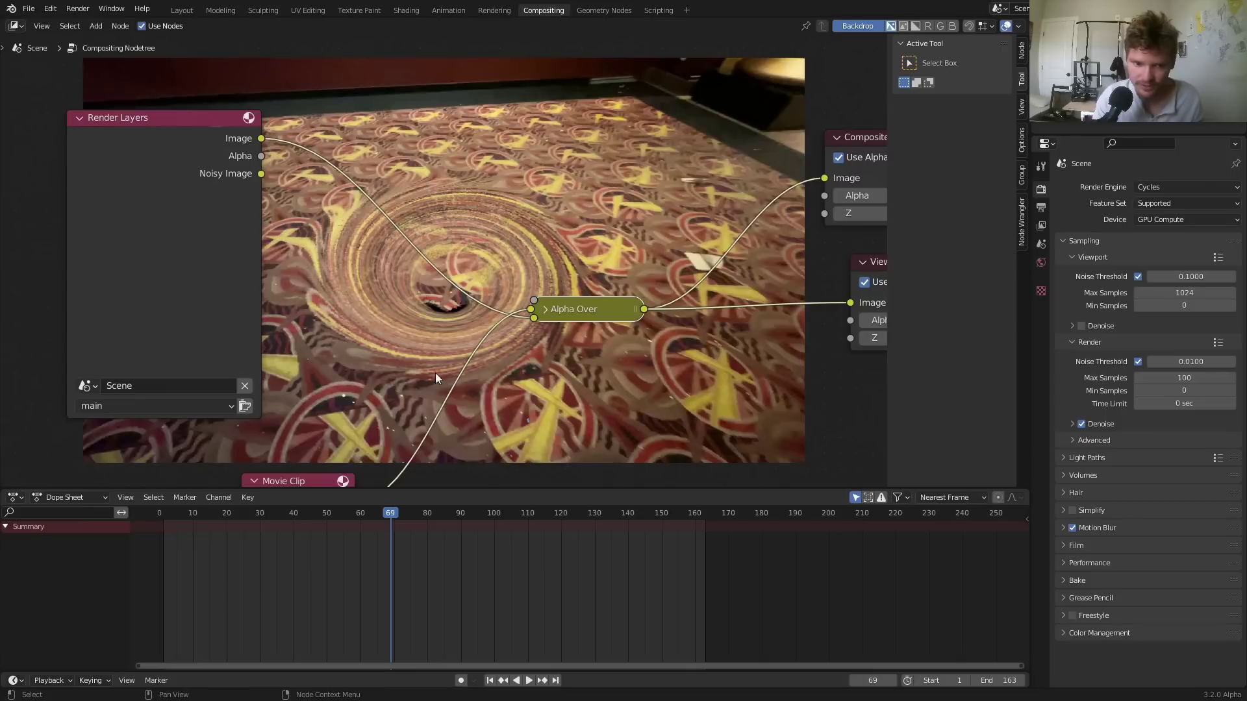
scroll(443, 373, down, 2)
click(295, 216)
key(shift+d)
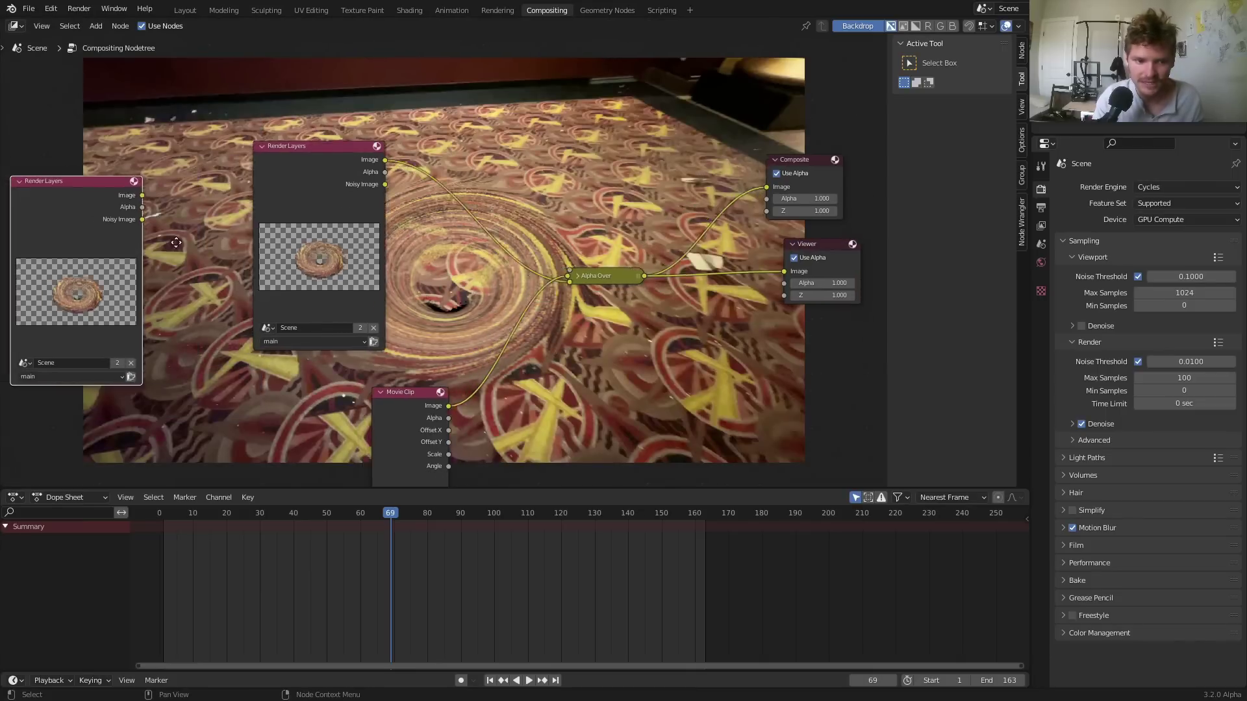
click(144, 250)
scroll(302, 302, up, 3)
click(234, 354)
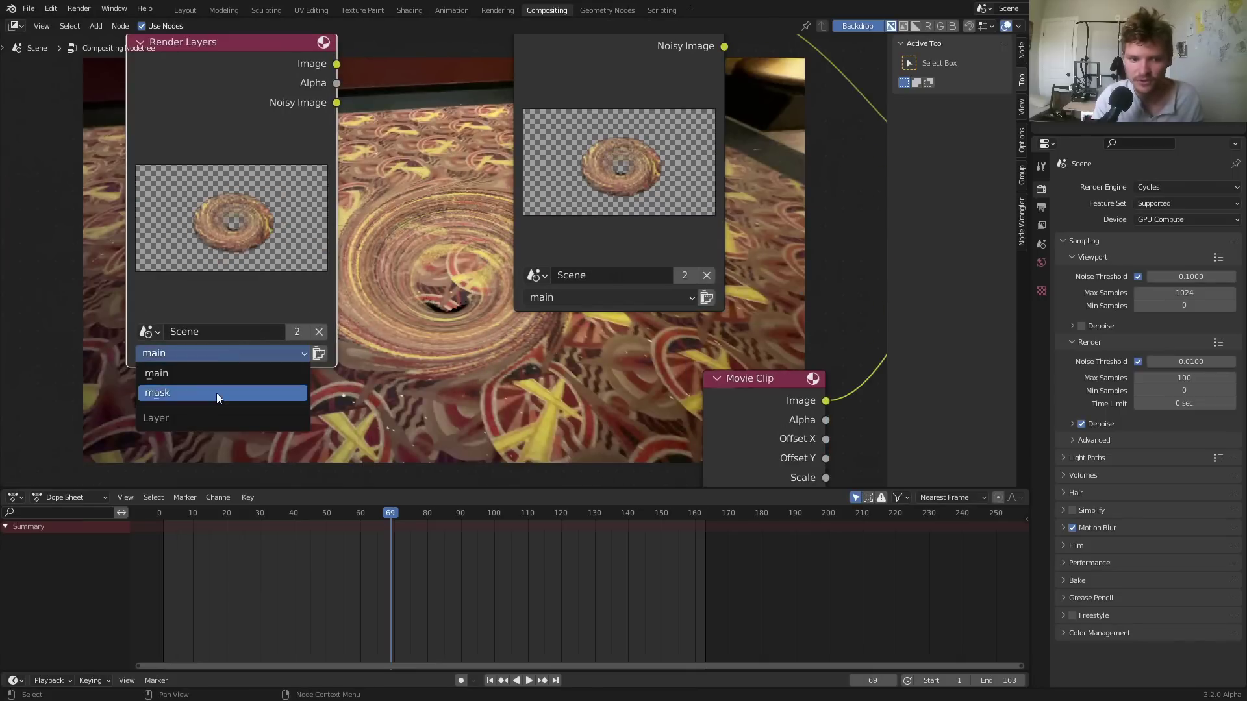
click(217, 393)
Move the mask Render Layers node lower in the node tree and preview its alpha in the backdrop
scroll(318, 176, down, 4)
drag(315, 143, 261, 291)
ctrl+shift+click(263, 283)
middle_drag(332, 287, 270, 242)
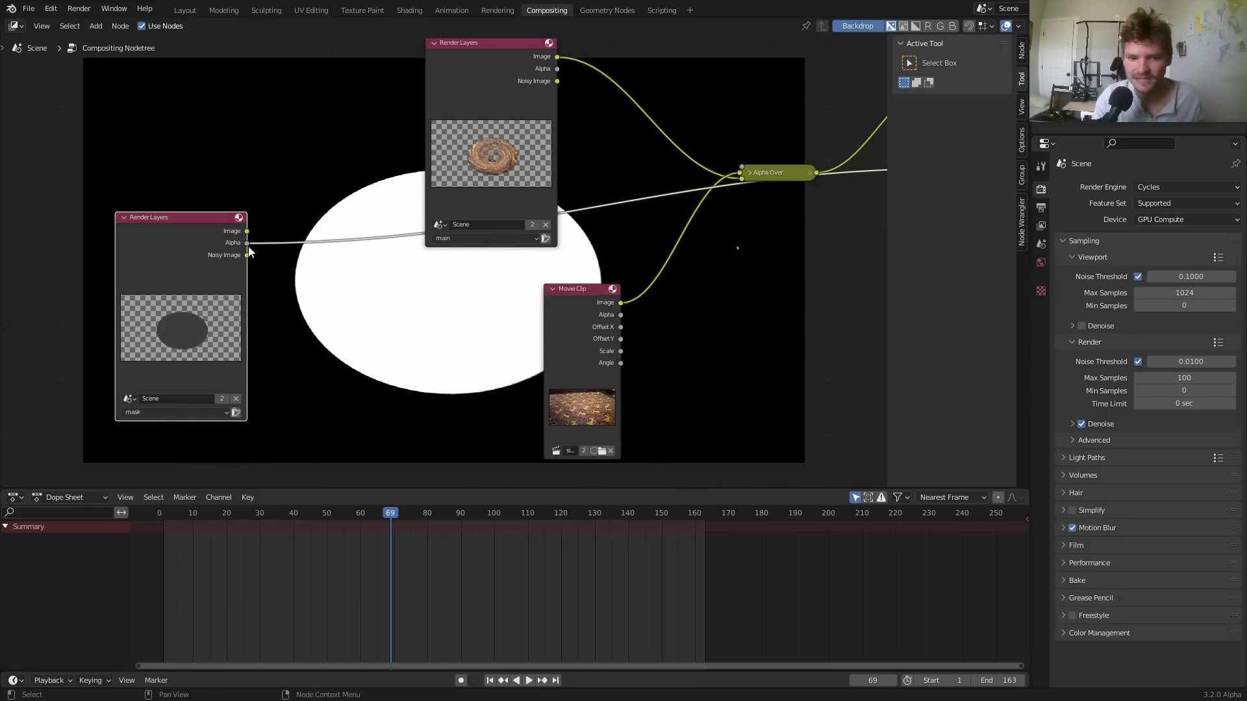
Insert a Set Alpha node between the Movie Clip and Alpha Over nodes, and preview the clip before and after it
drag(581, 293, 364, 311)
scroll(506, 433, up, 1)
key(shift+a)
click(388, 205)
text(set alpha)
key(Return)
click(488, 254)
ctrl+shift+click(297, 293)
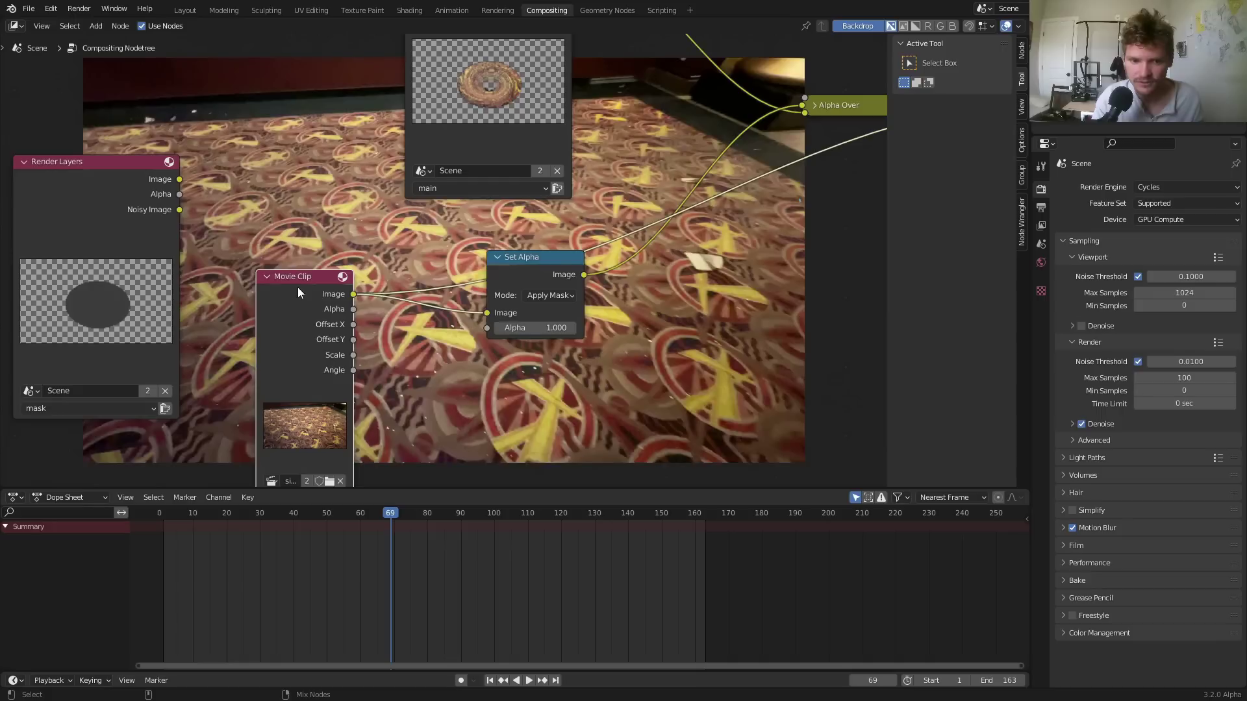
ctrl+shift+click(552, 269)
Preview the mask layer's alpha and add an Invert node to its alpha output
ctrl+shift+click(136, 183)
ctrl+shift+click(139, 185)
drag(139, 184, 51, 162)
key(shift+a)
click(170, 139)
text(inv)
key(Return)
click(170, 139)
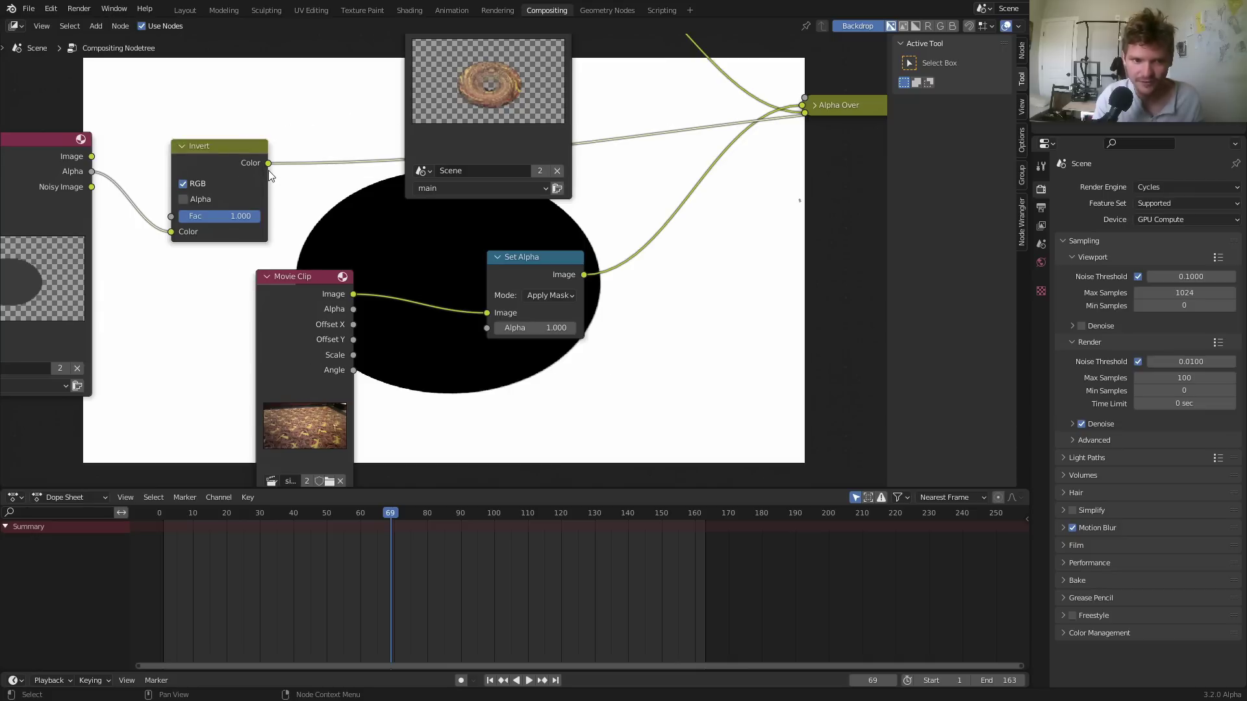
Connect the inverted mask to the Set Alpha node's alpha input and preview the Alpha Over composite
drag(267, 163, 447, 280)
drag(483, 334, 488, 328)
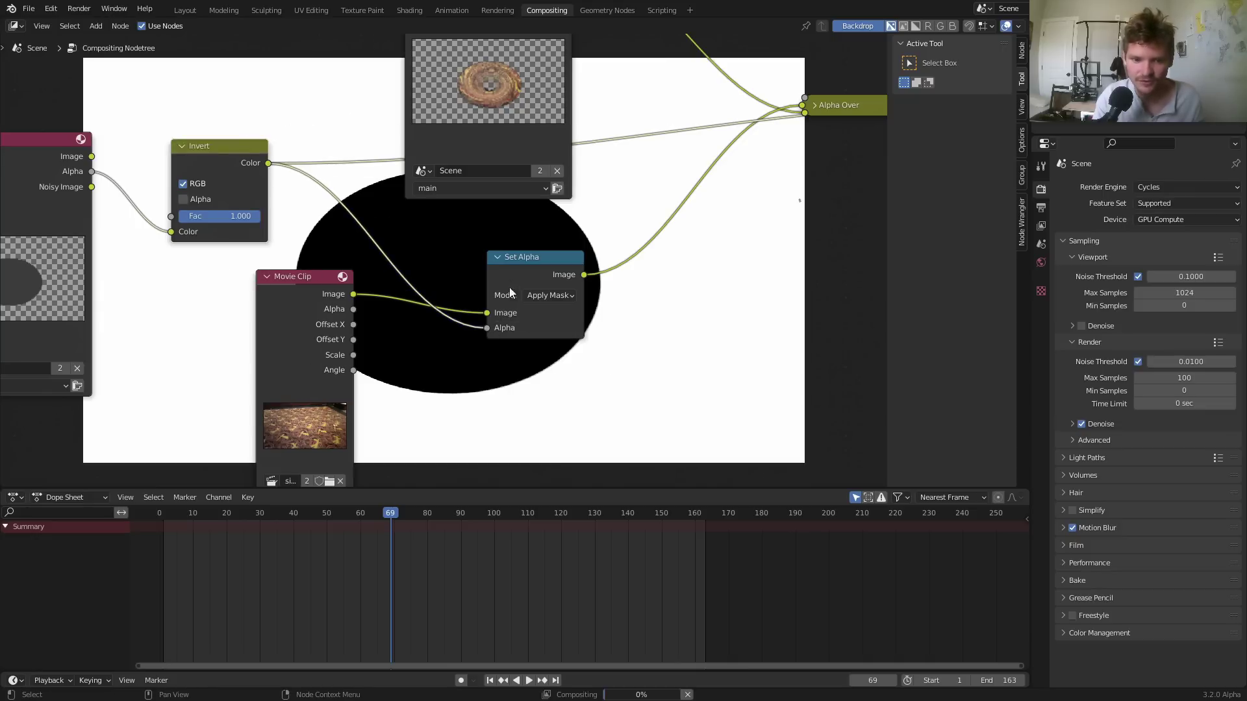
ctrl+shift+click(339, 297)
ctrl+shift+click(567, 258)
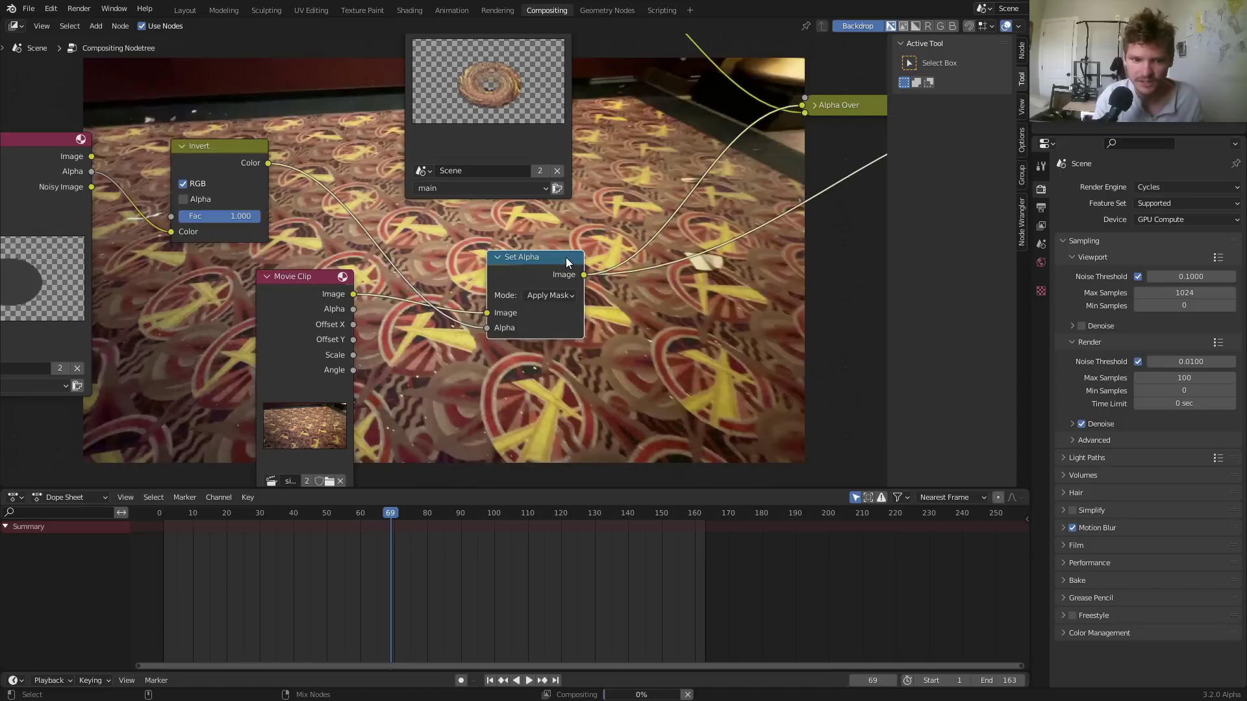
middle_drag(643, 181, 357, 220)
ctrl+shift+click(559, 140)
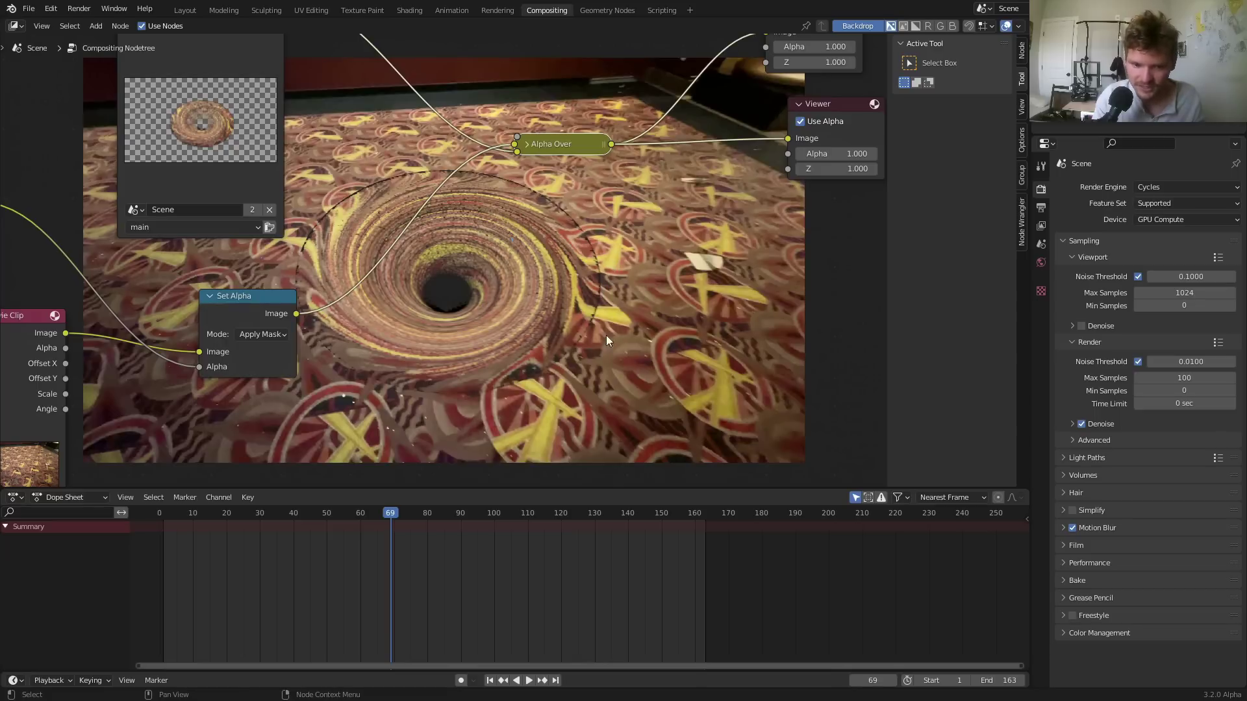
Insert a Dilate/Erode node between the Invert and Set Alpha nodes and set its mode to Feather
middle_drag(260, 318, 426, 242)
drag(109, 255, 68, 337)
middle_drag(95, 116, 285, 170)
key(shift+a)
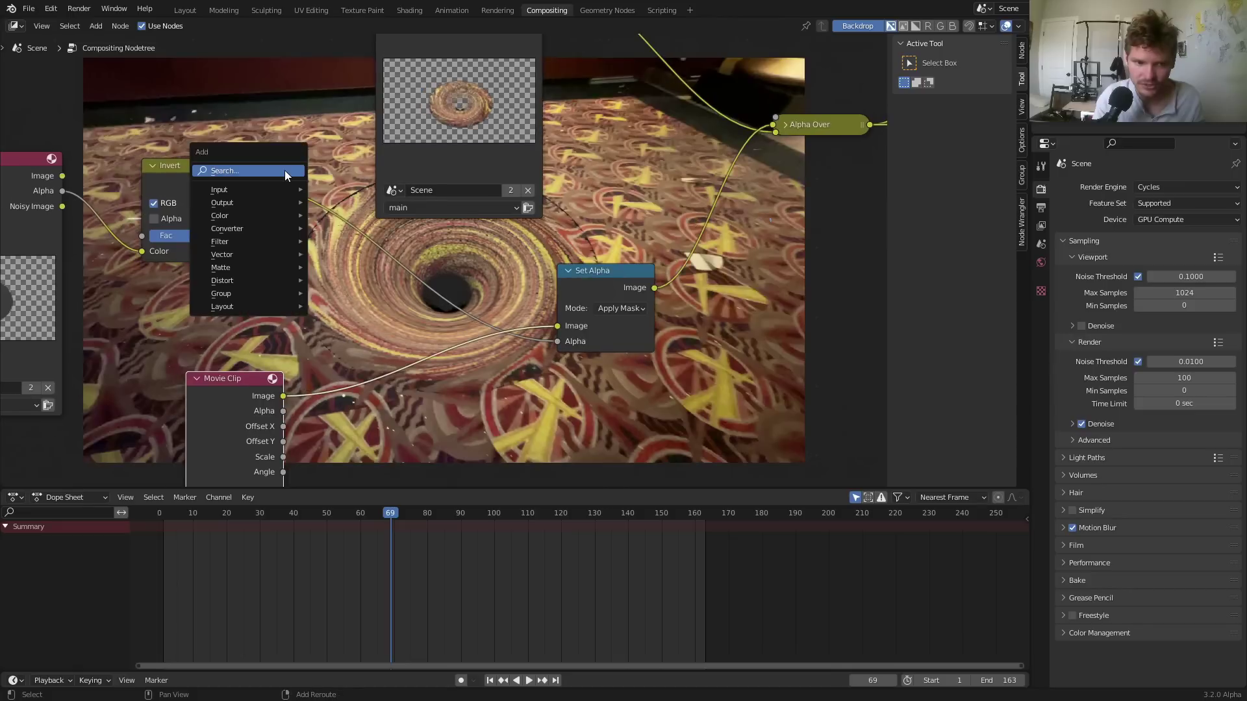
click(285, 171)
text(dil)
click(309, 193)
click(335, 236)
scroll(279, 201, up, 3)
click(281, 207)
click(276, 250)
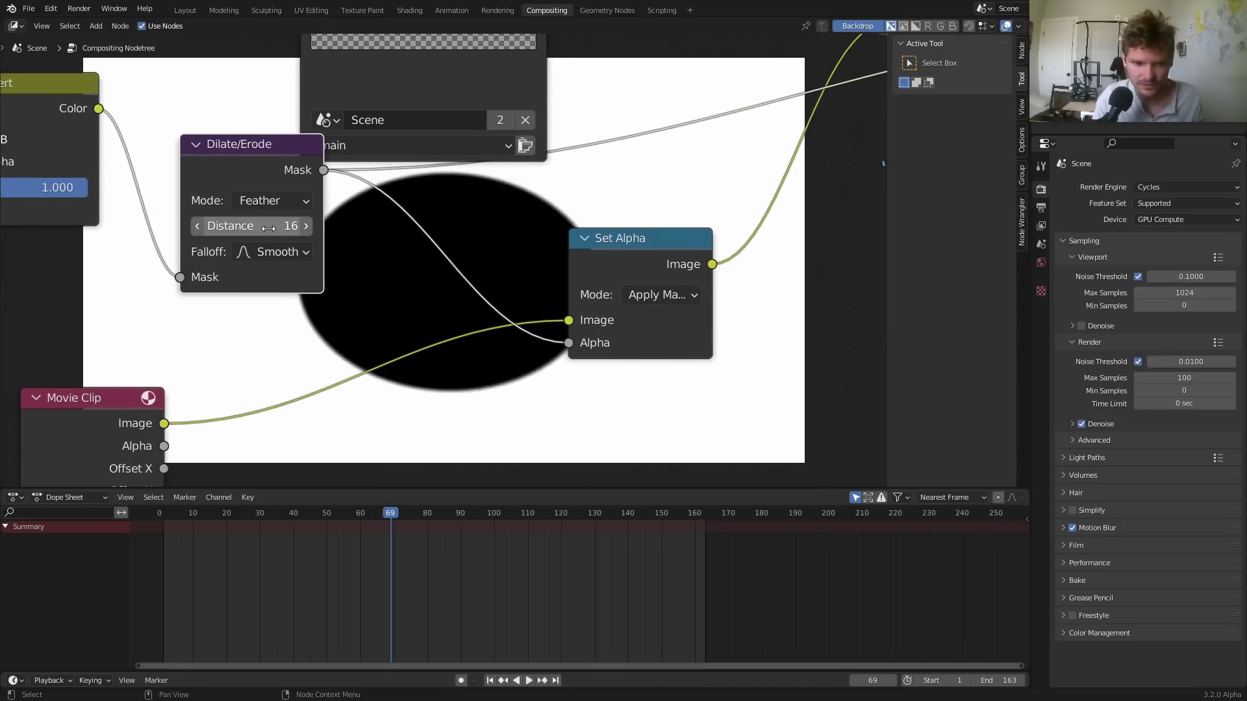
Set the Dilate/Erode node's feather distance to 37 and preview the Alpha Over composite
drag(253, 225, 349, 251)
scroll(349, 250, down, 2)
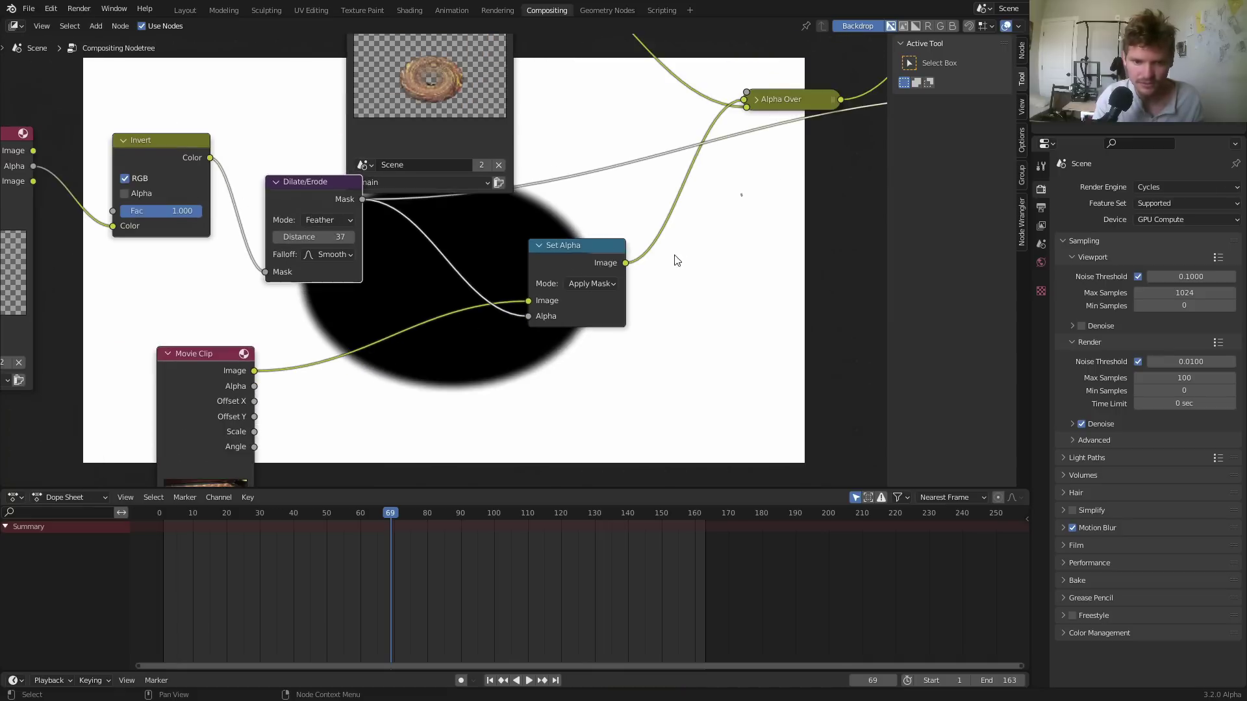
middle_drag(708, 214, 512, 274)
ctrl+shift+click(603, 161)
Preview the Movie Clip, the Set Alpha output and the Alpha Over composite in turn to check the feathered hole
middle_drag(364, 364, 434, 176)
middle_drag(244, 128, 335, 108)
ctrl+shift+click(126, 223)
ctrl+shift+click(523, 111)
middle_drag(249, 44, 239, 95)
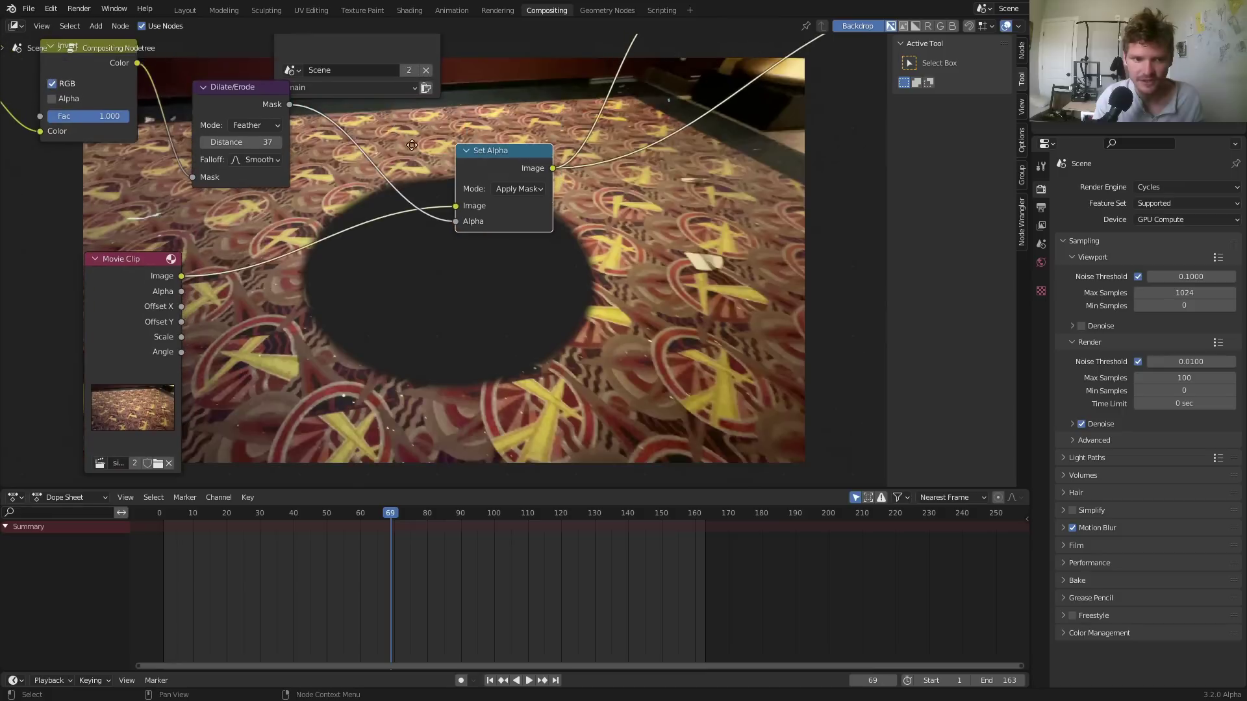
click(239, 95)
scroll(500, 190, down, 3)
ctrl+shift+click(600, 153)
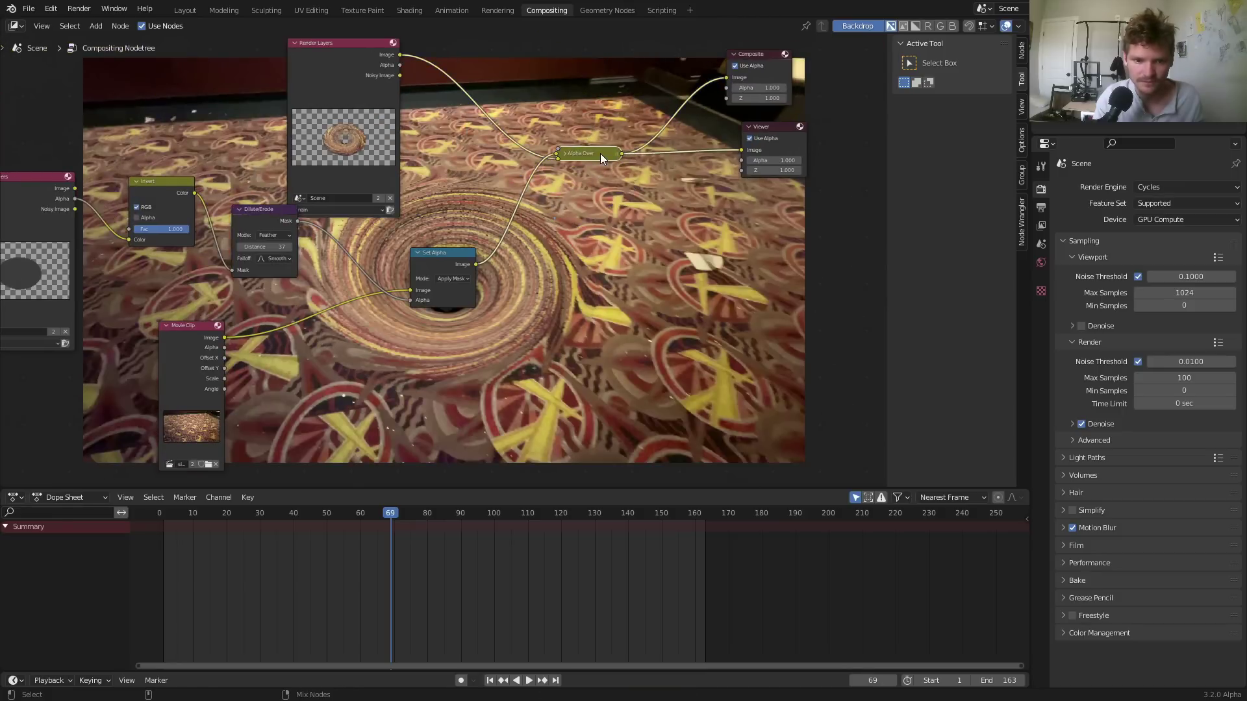
Make the main view layer active in the Layout workspace and return the animation to frame 1
click(185, 10)
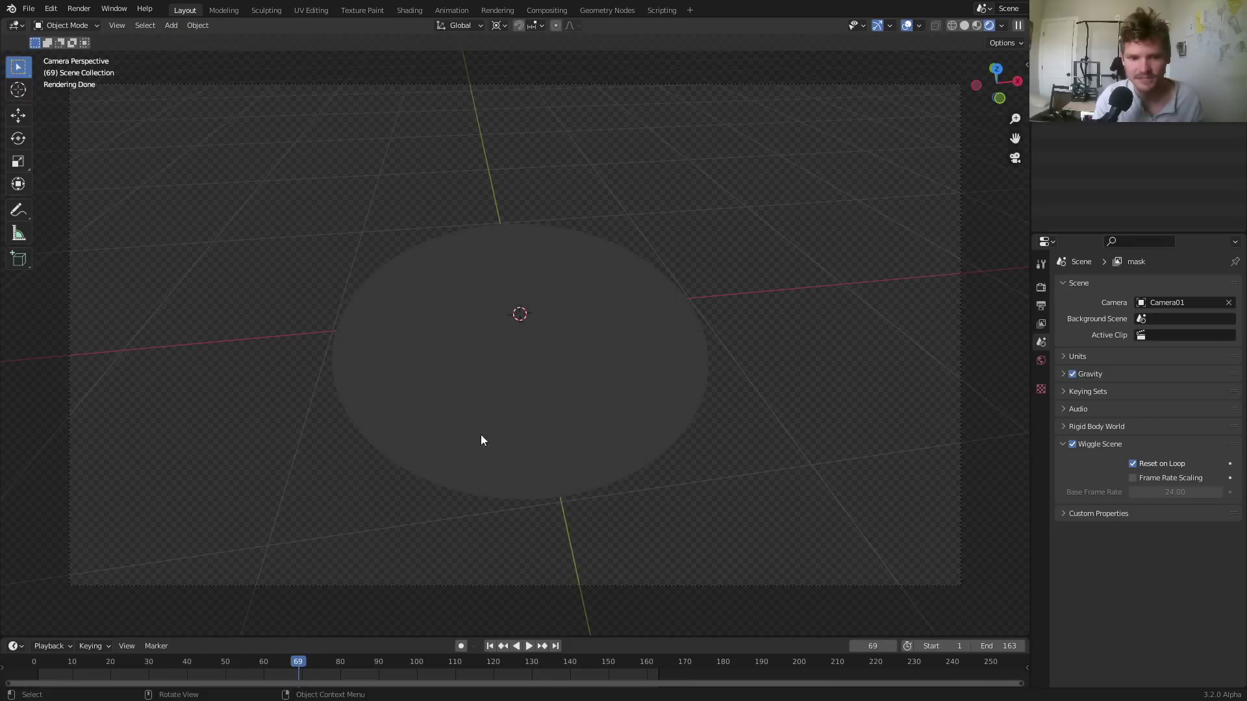
drag(330, 661, 291, 605)
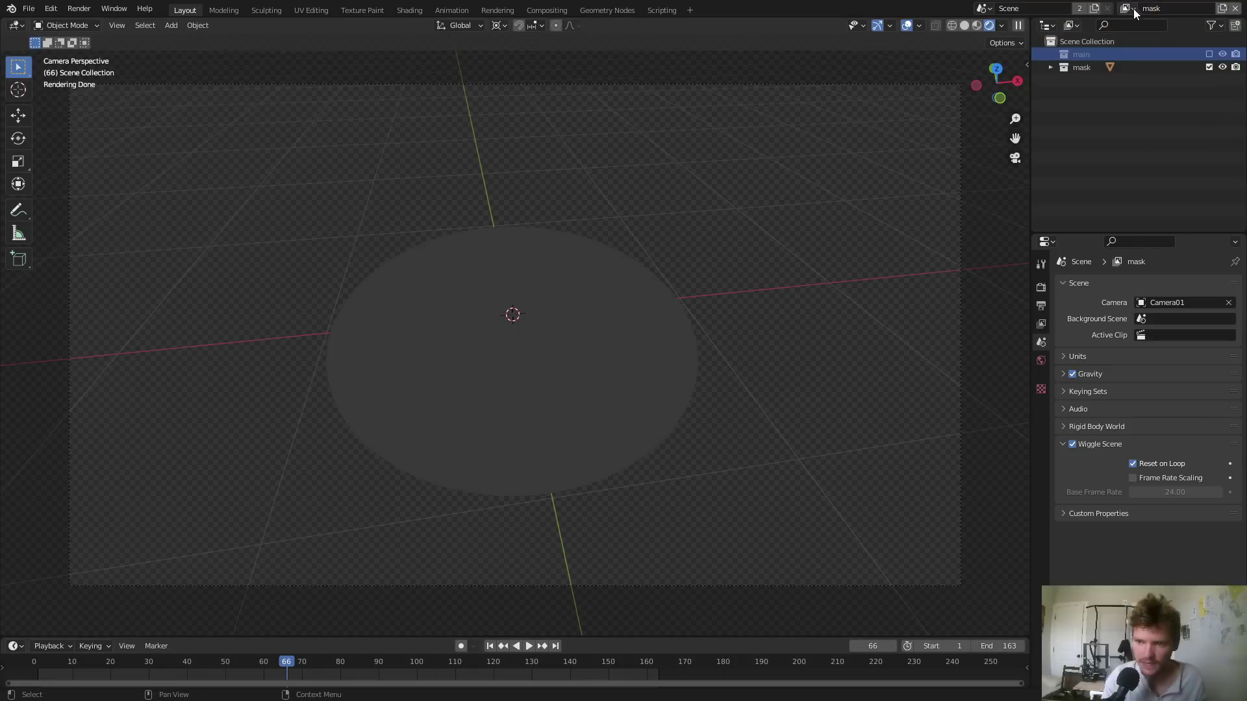
click(1128, 8)
click(1108, 33)
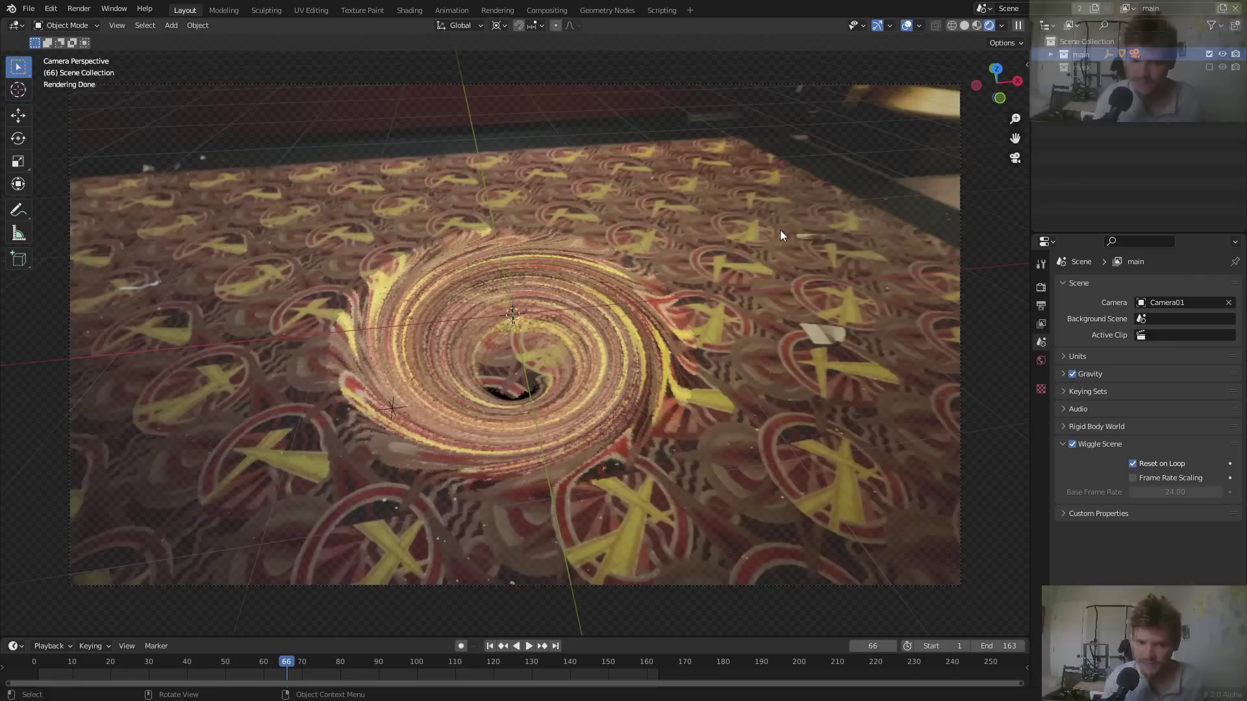
drag(283, 666, 69, 671)
key(shift+Left)
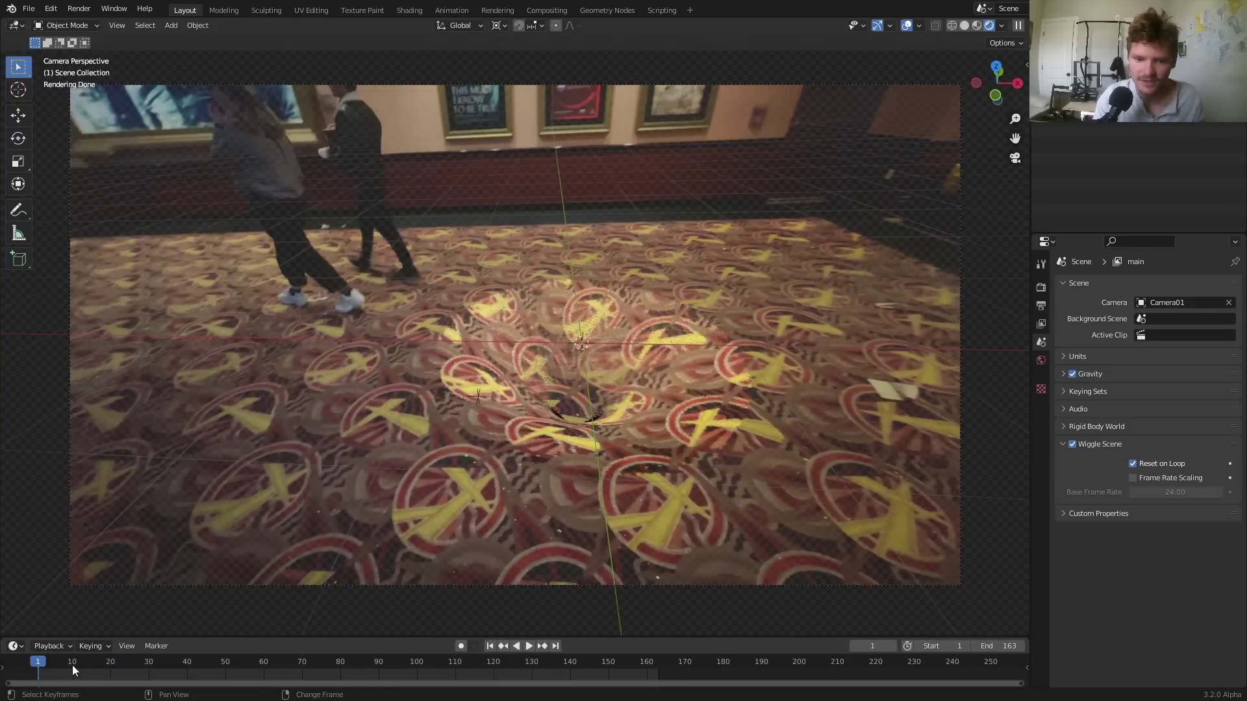
Select the particle funnel and bring the Multiply and Combine XYZ nodes controlling its depth into view in the Geometry Nodes workspace
middle_drag(576, 422, 597, 352)
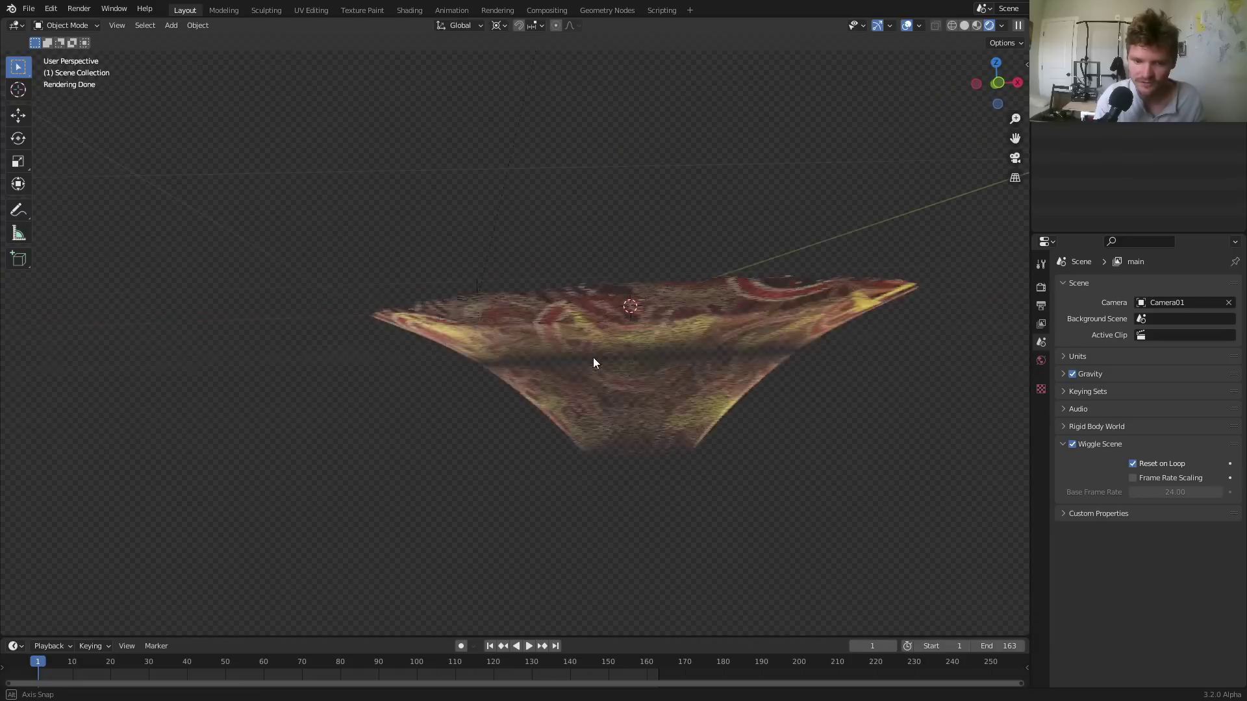
click(594, 358)
click(408, 10)
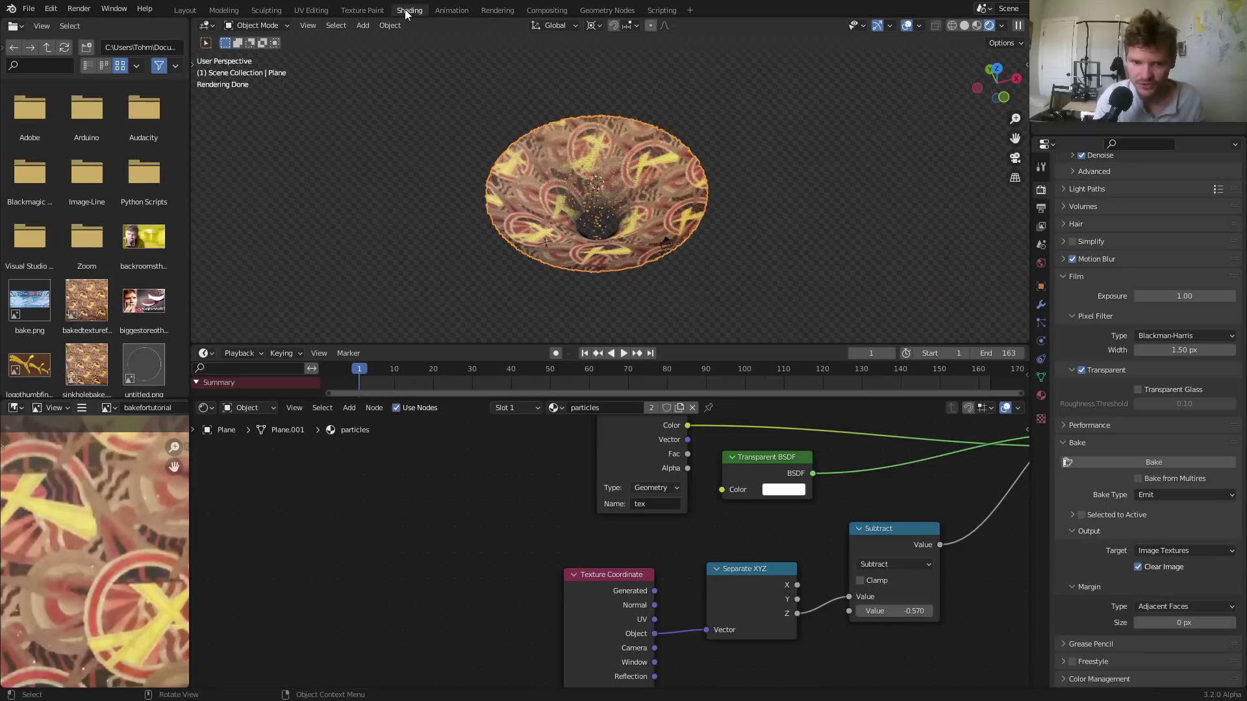
scroll(696, 512, down, 2)
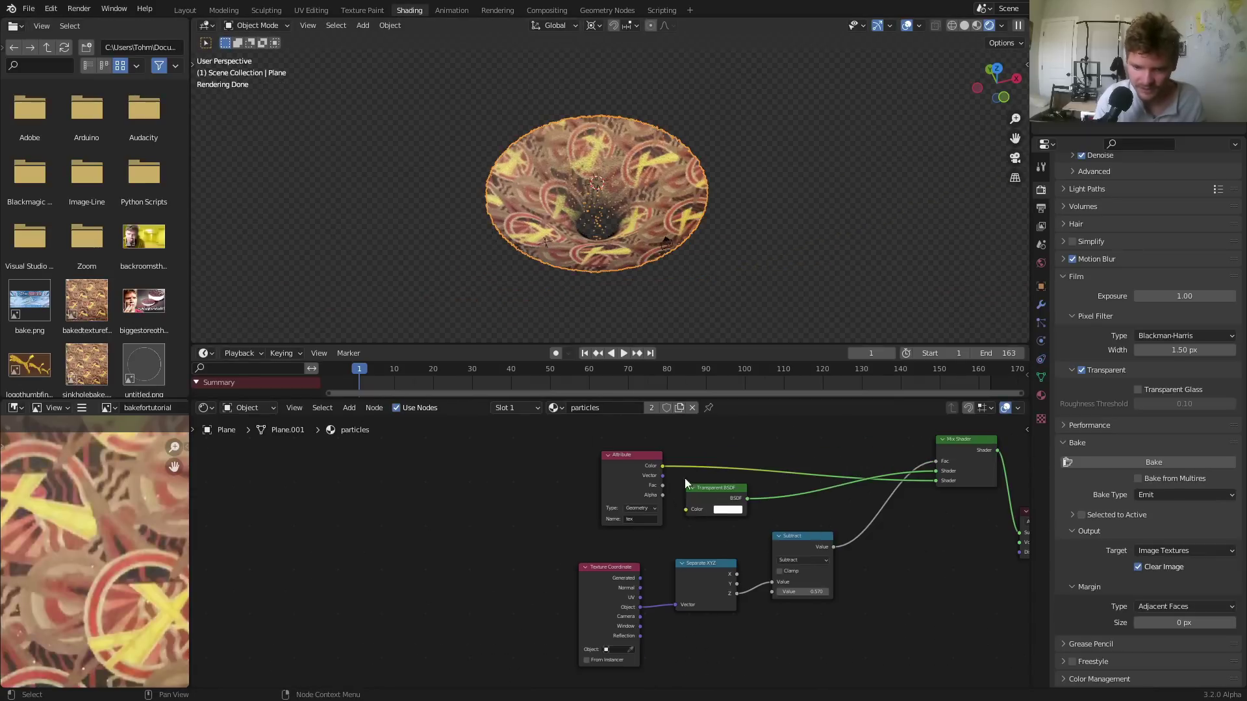
click(606, 11)
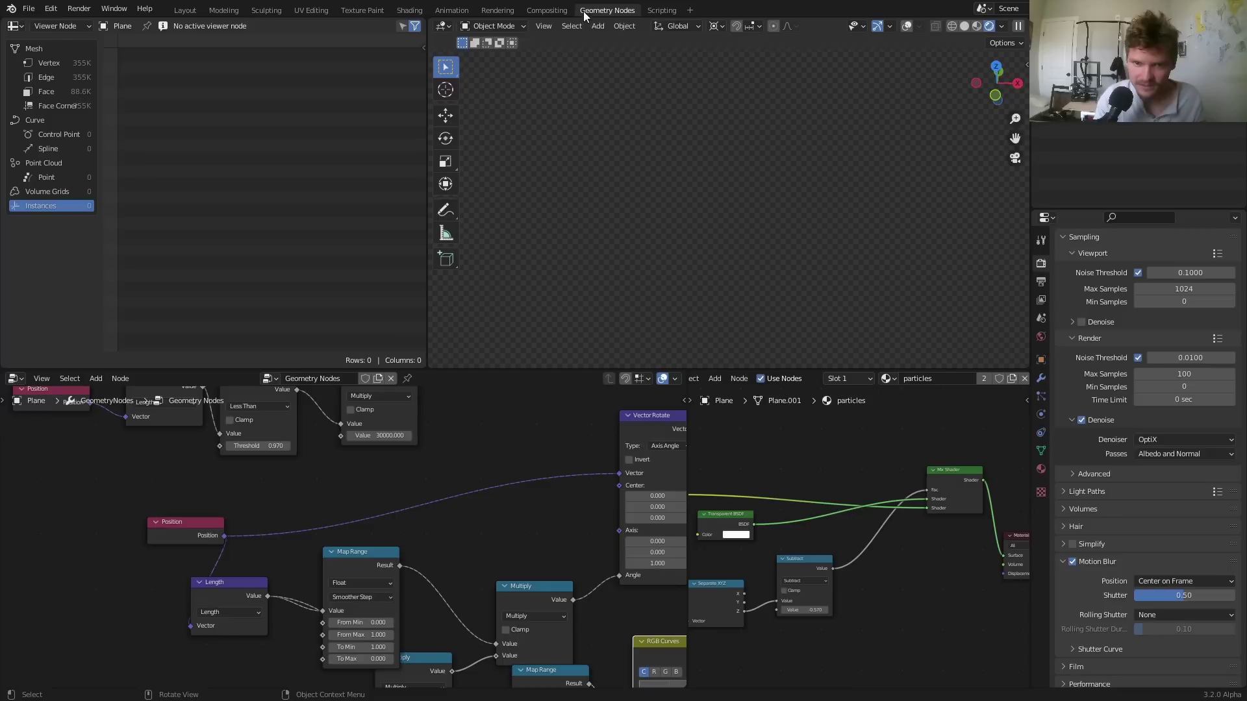
scroll(632, 492, down, 3)
middle_drag(632, 493, 316, 544)
scroll(424, 485, up, 3)
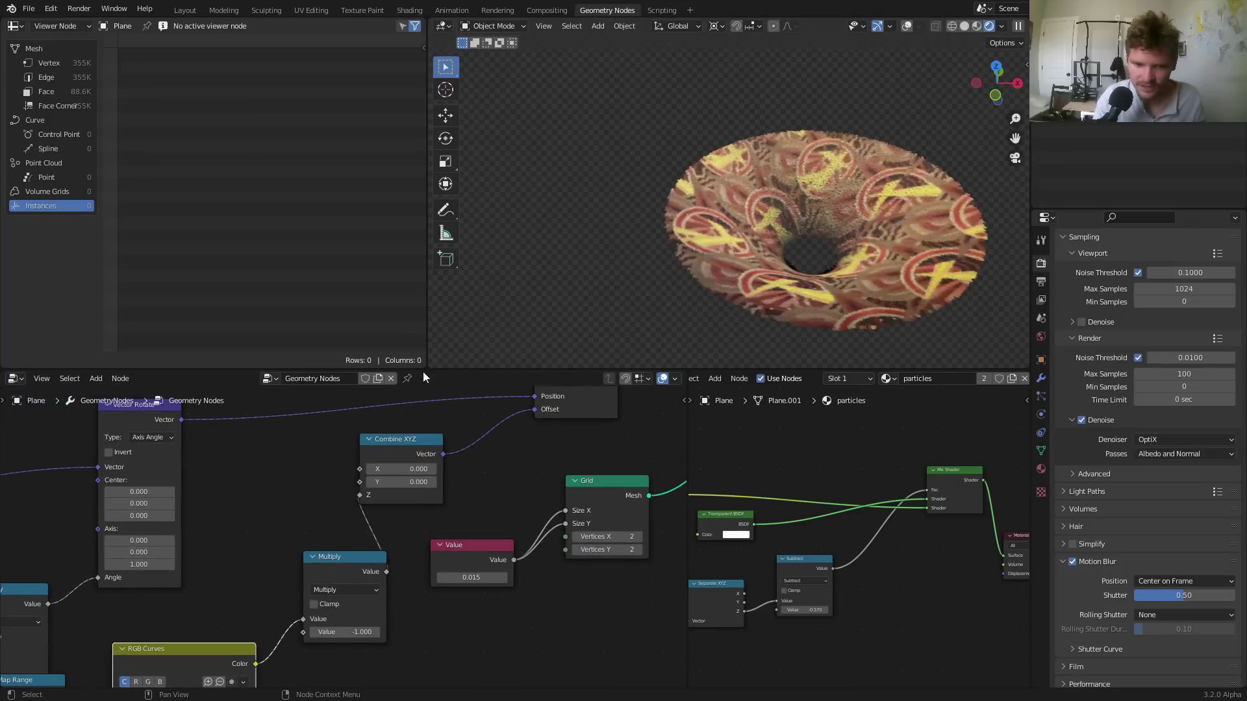
Split the 3D viewport horizontally and turn the new lower area into a Timeline
drag(428, 367, 442, 315)
click(443, 324)
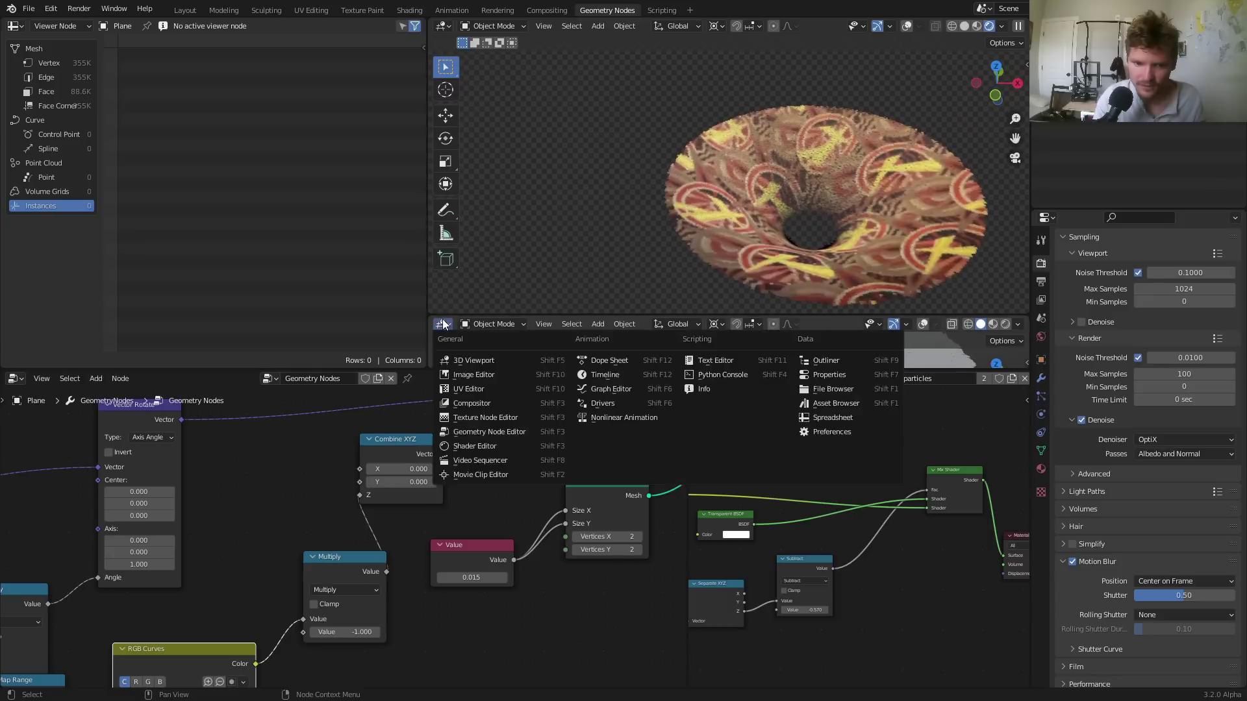
click(590, 375)
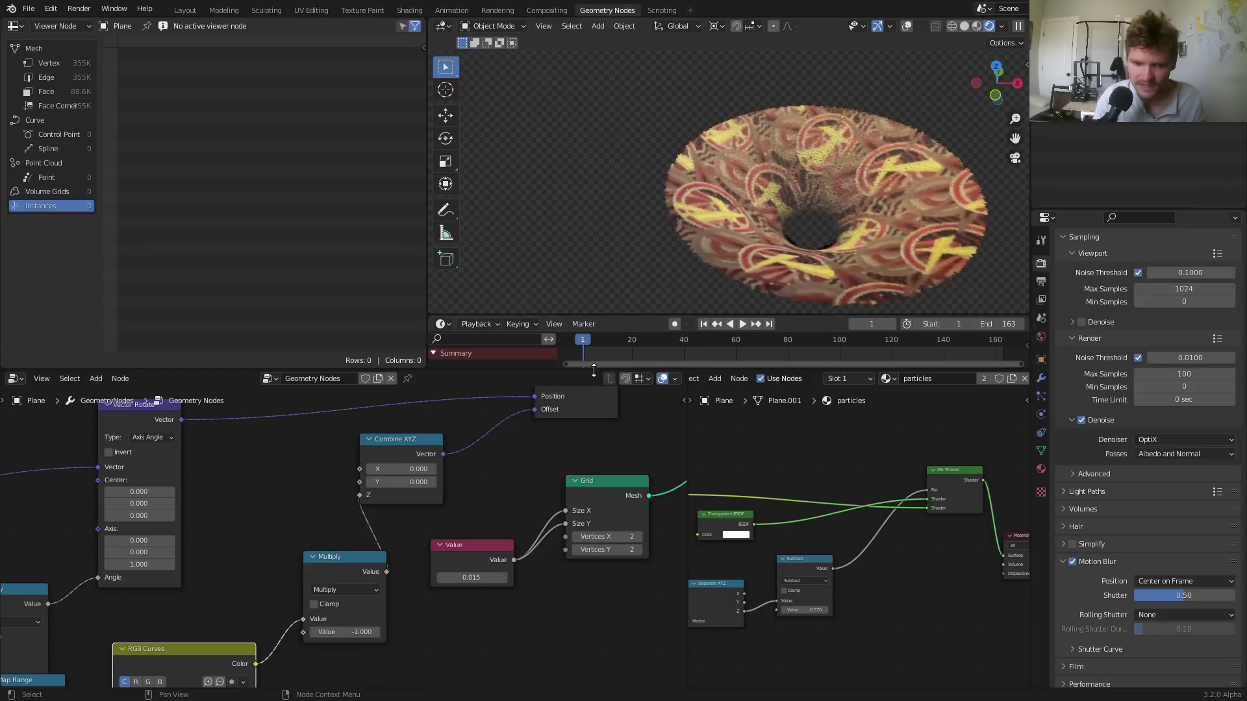
Keyframe the funnel-depth Multiply value at -1 on frame 40 and at 0 on frame 20
key(space)
key(i)
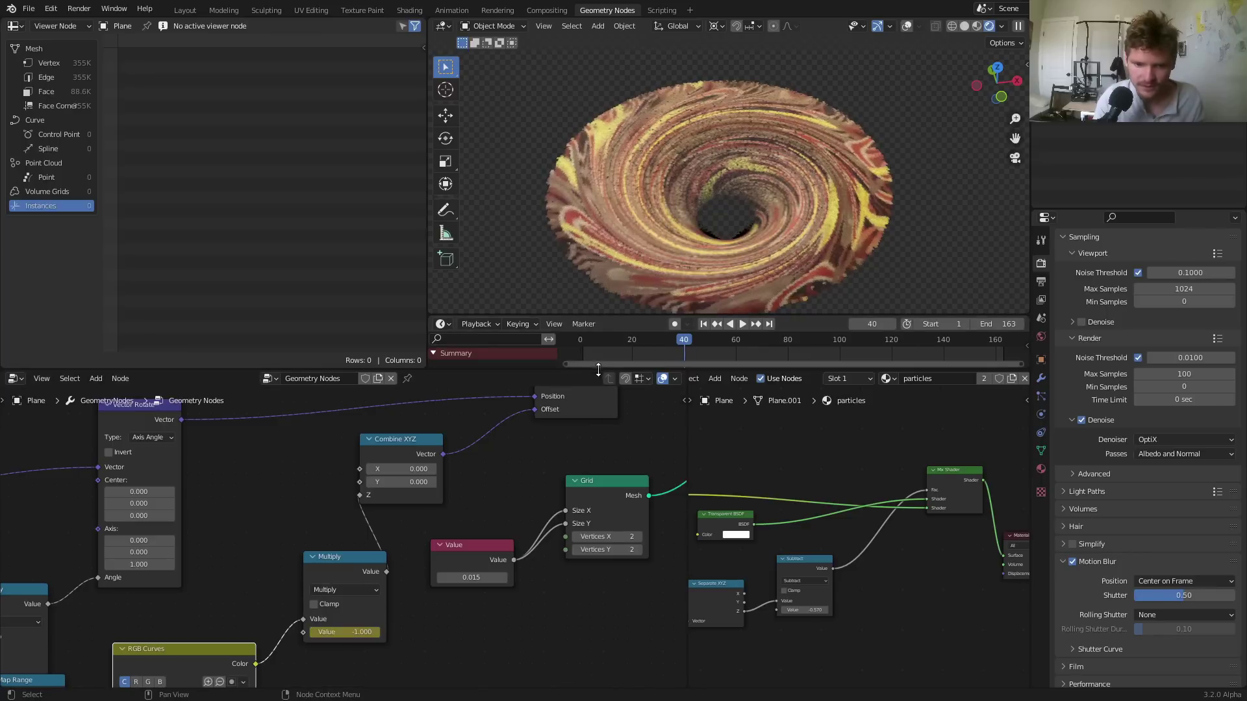
click(632, 341)
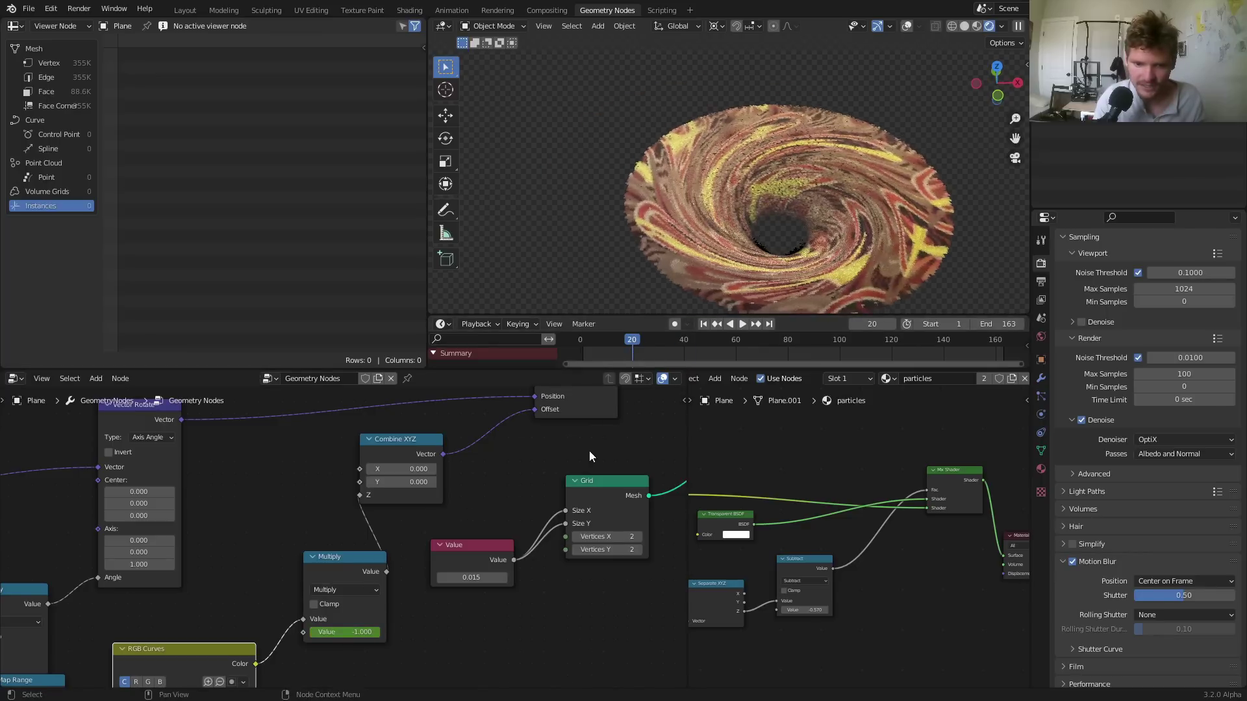
double_click(369, 629)
text(0)
key(Return)
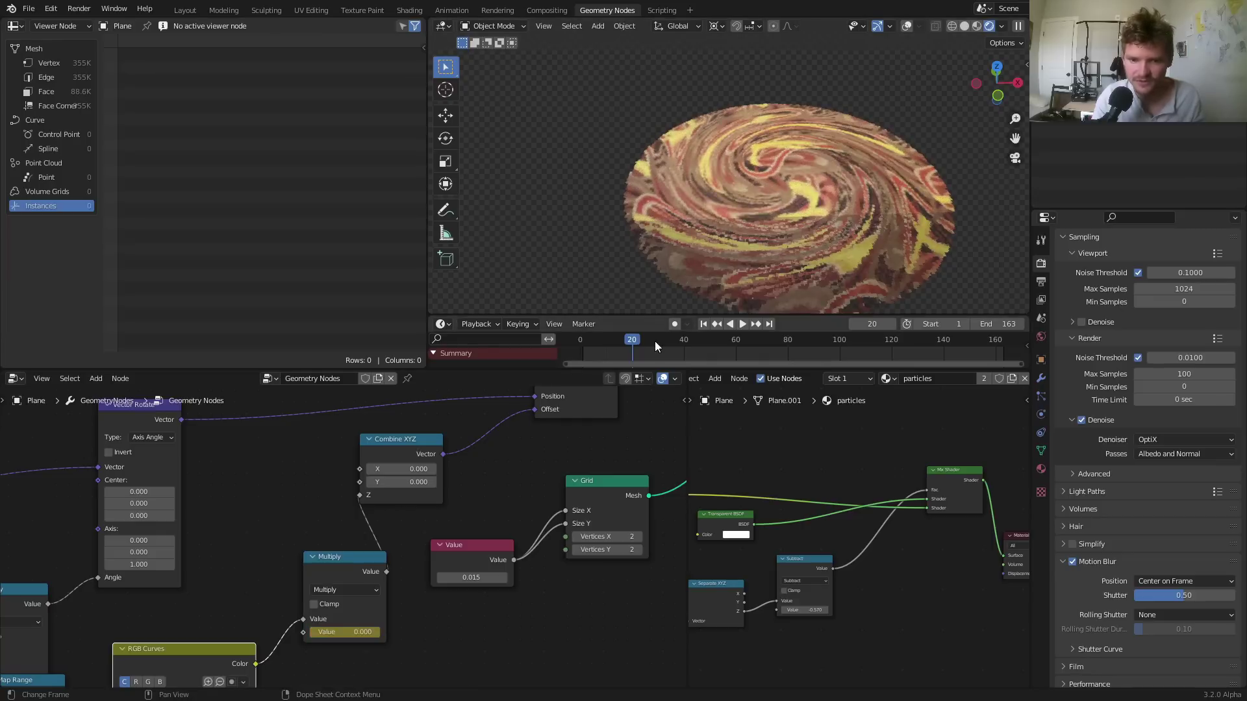
Play back the funnel opening and render frame 14 to check the flat swirl against the footage
key(space)
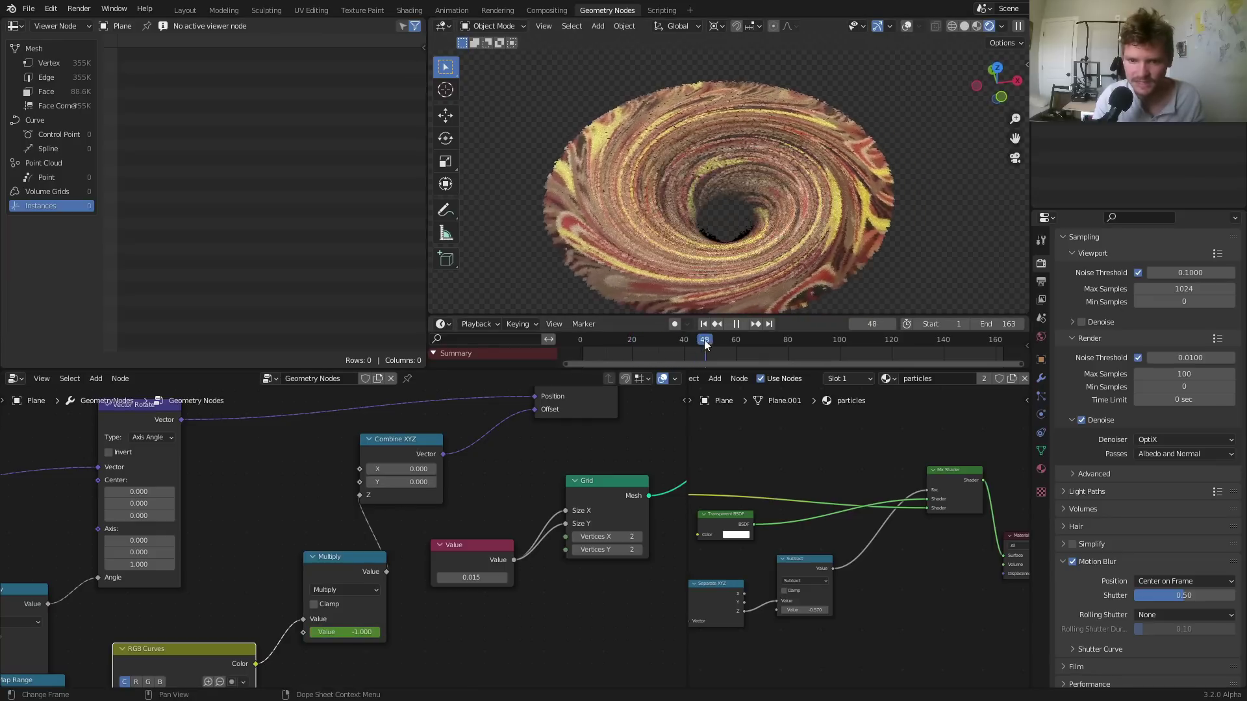
drag(645, 343, 617, 327)
key(space)
key(F12)
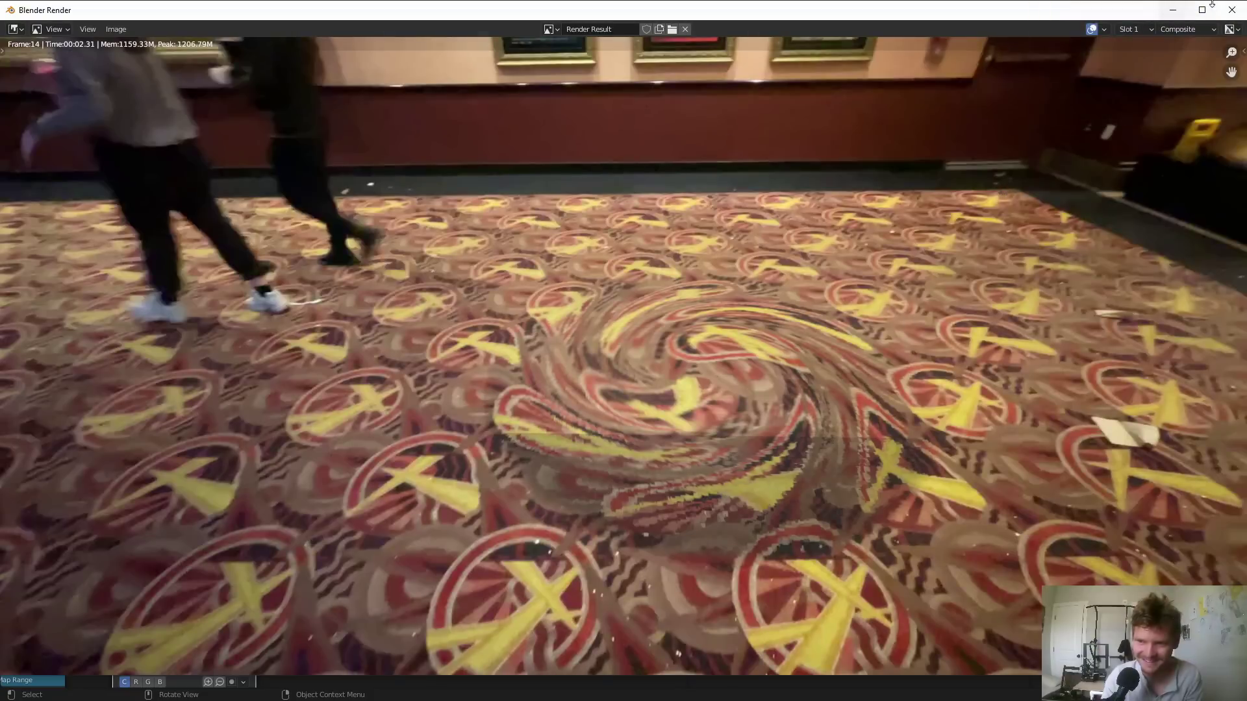
key(Escape)
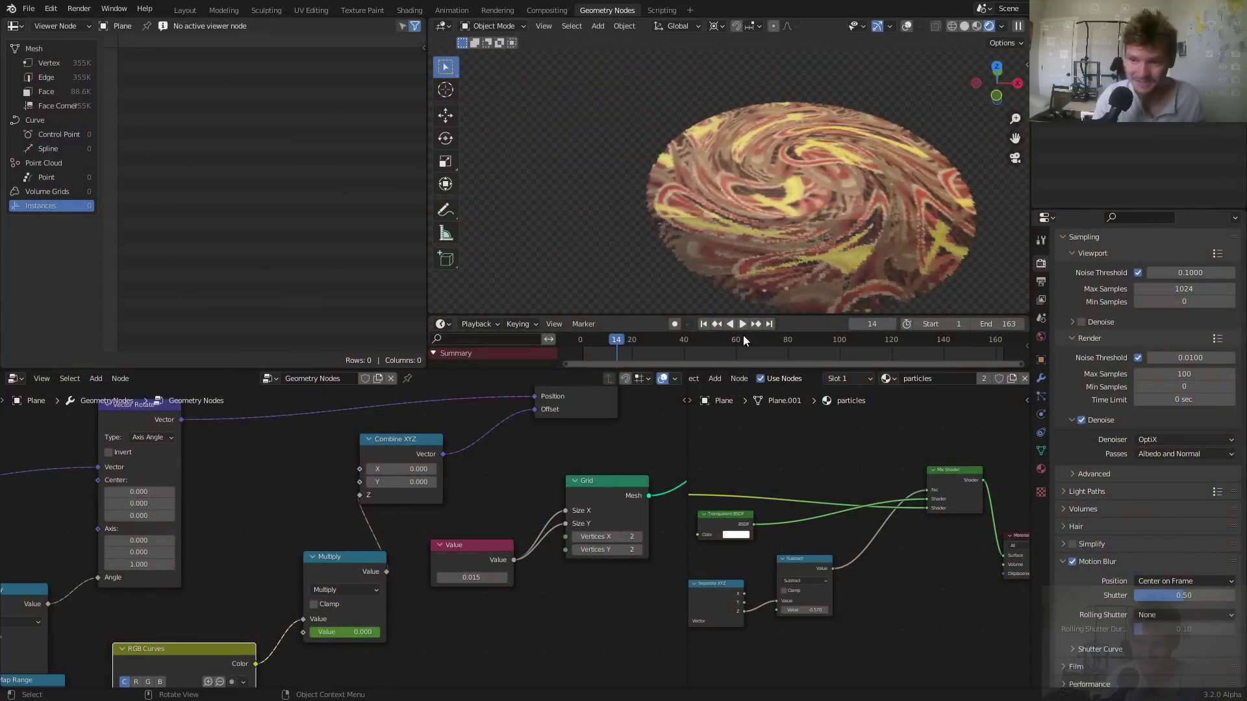
Replay the funnel animation and render frame 80 to examine the fully opened hole in the composite
key(space)
drag(658, 341, 610, 347)
middle_drag(821, 209, 851, 240)
click(1016, 158)
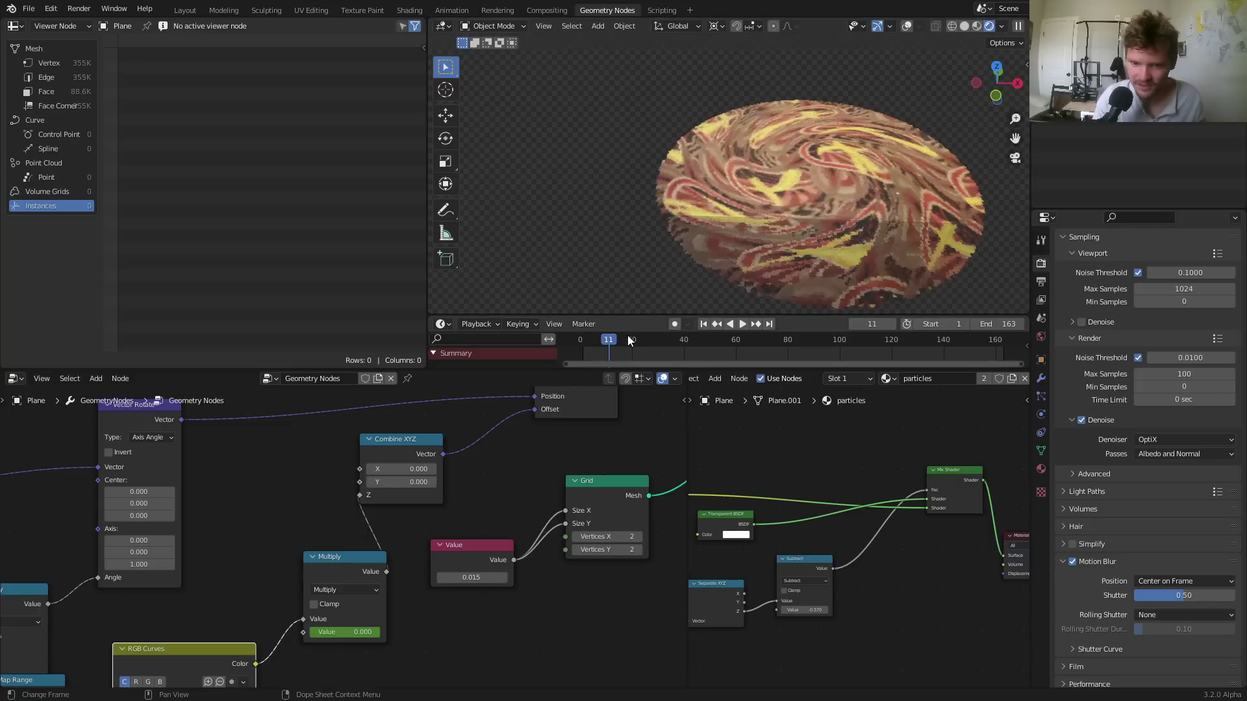
key(space)
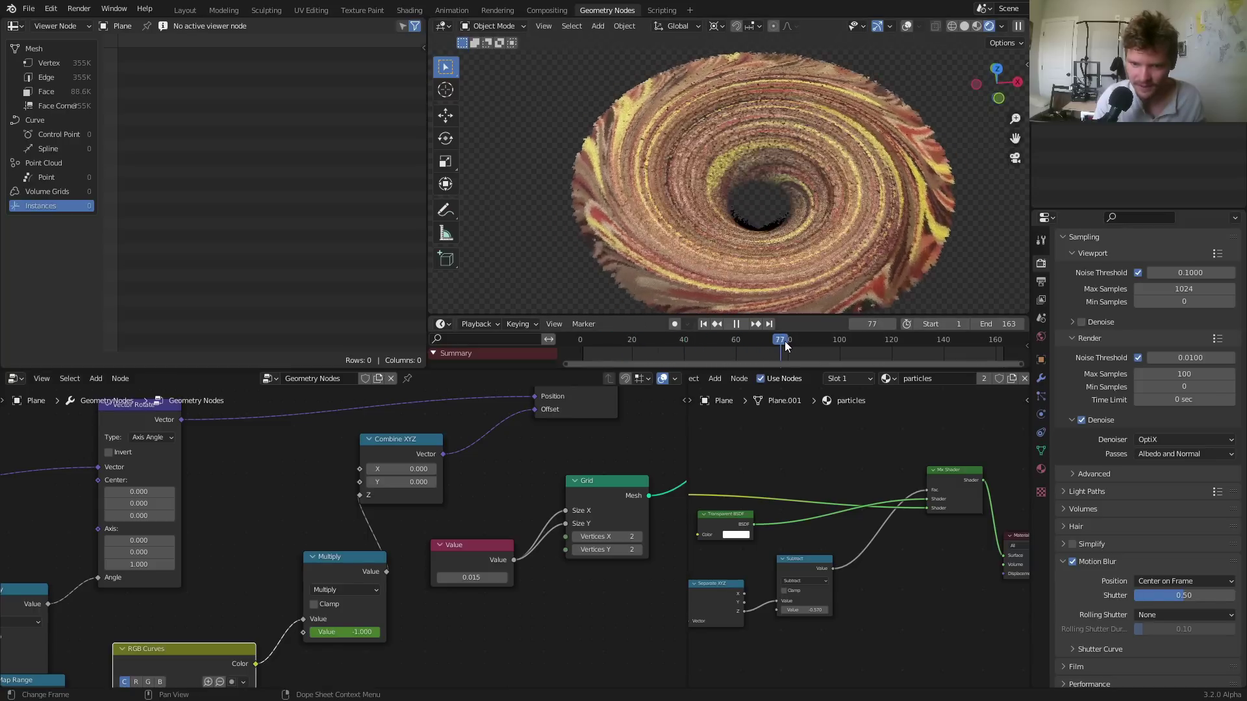
key(F12)
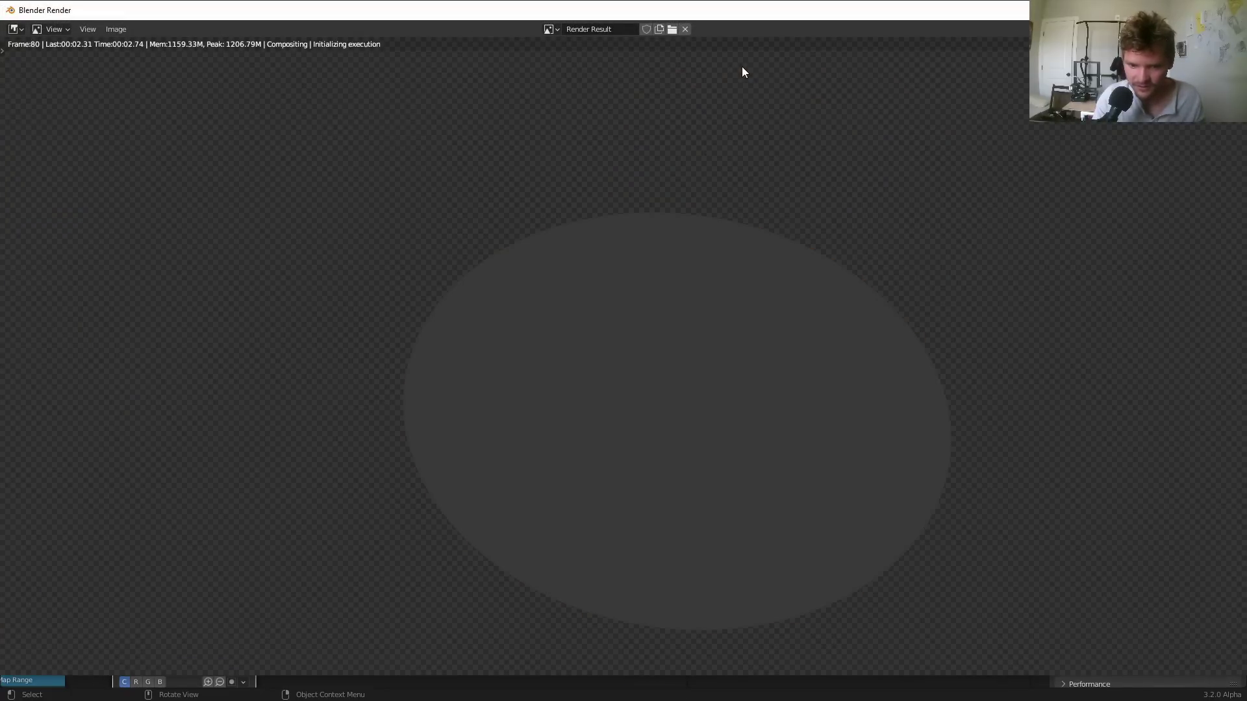
scroll(777, 185, down, 1)
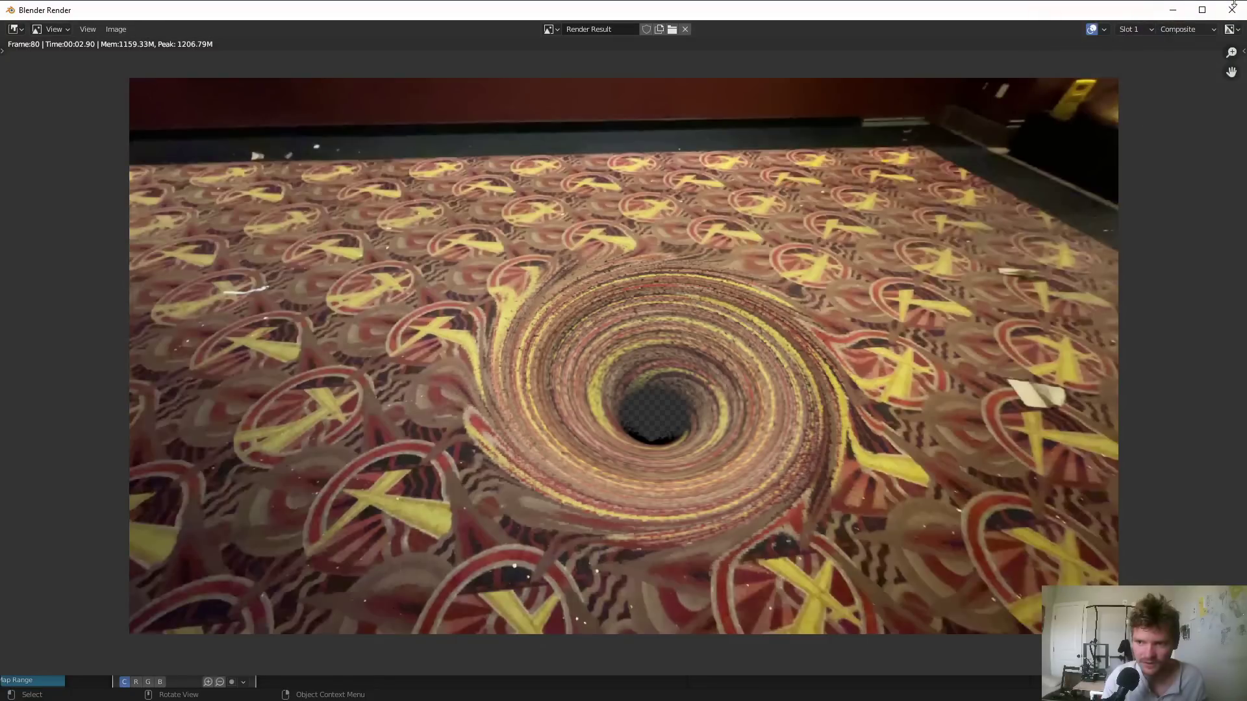
click(1233, 10)
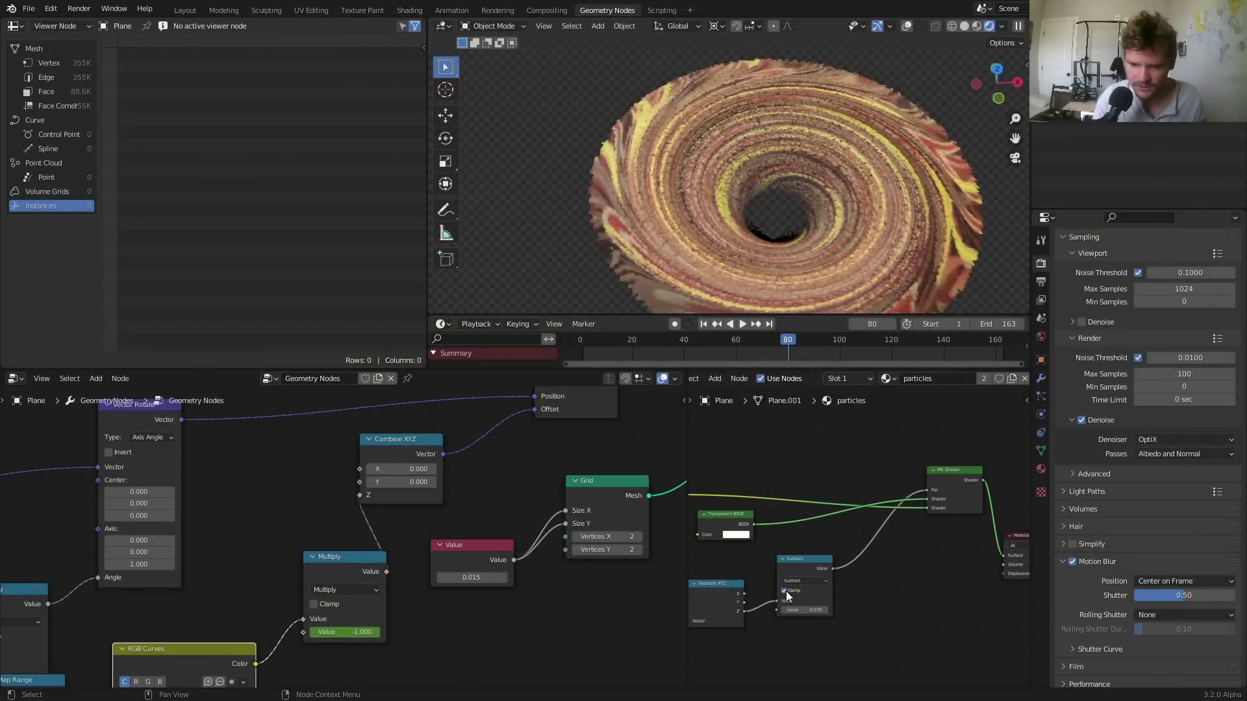
Try a higher Subtract value for the transparency fade in the particles material and undo it
drag(807, 610, 835, 609)
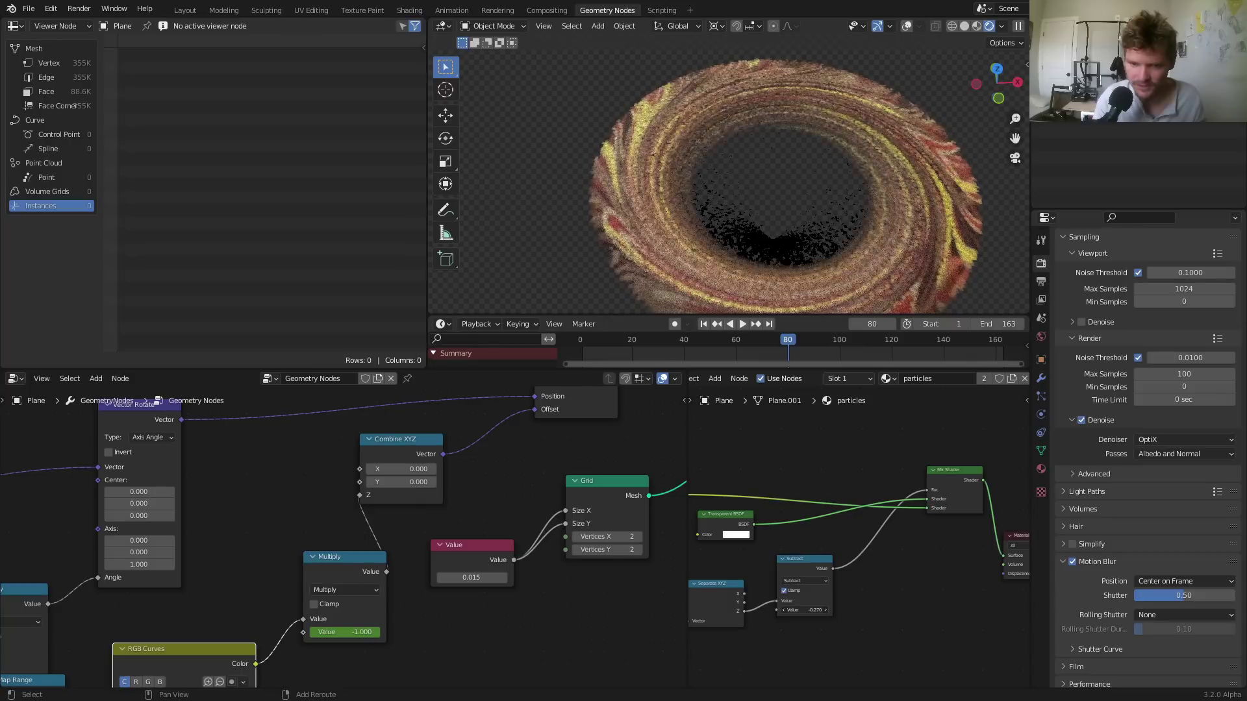
key(ctrl+z)
middle_drag(772, 548, 909, 547)
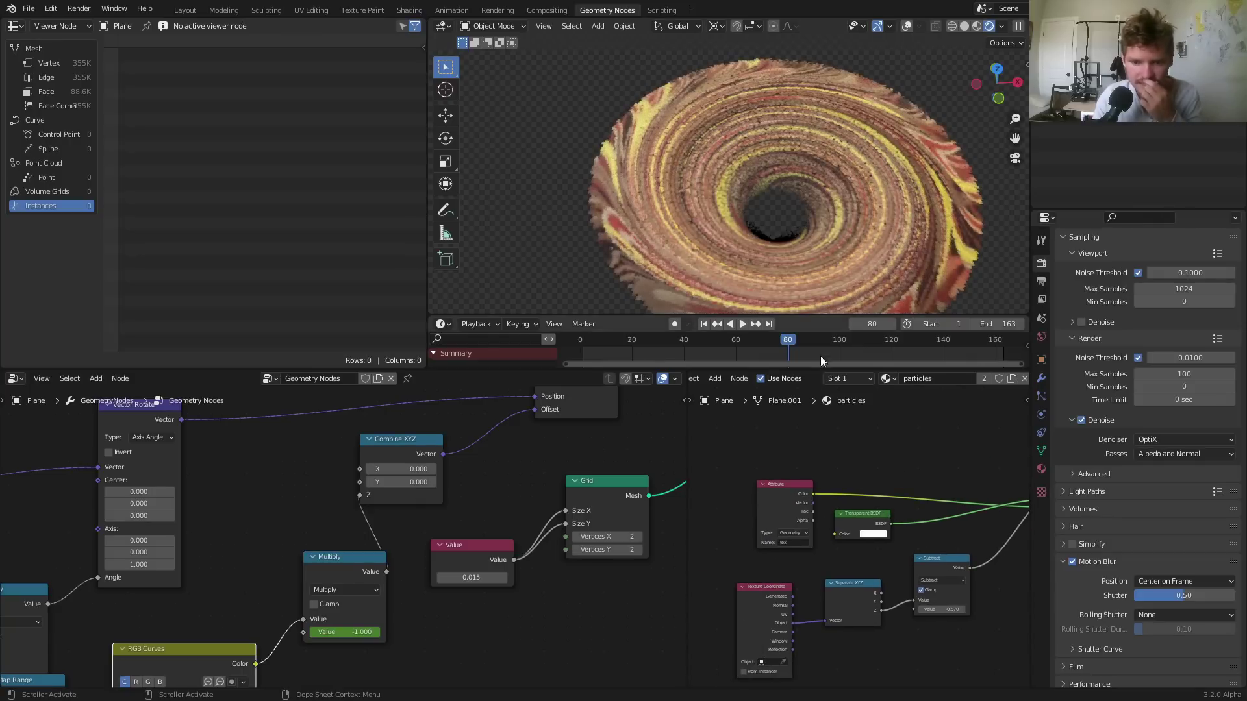
Render frame 120 and examine how the swirl and hole blend with the carpet
drag(836, 344, 894, 345)
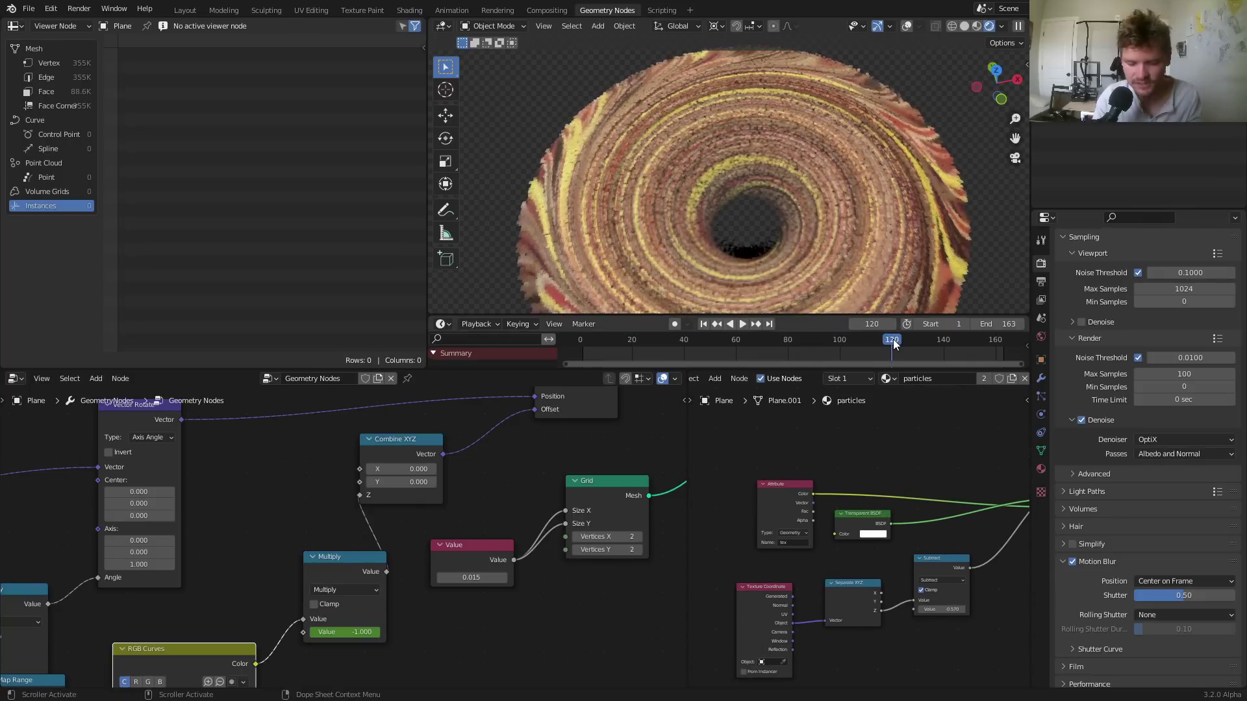
key(F12)
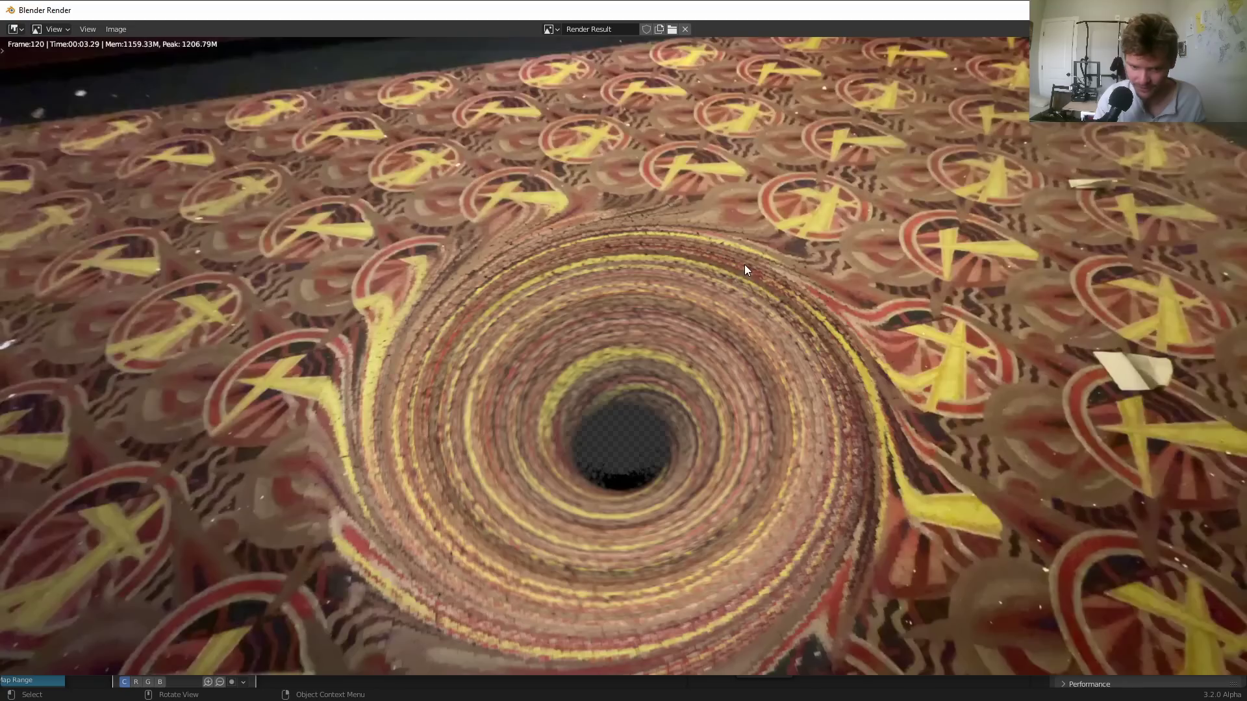
scroll(744, 264, down, 3)
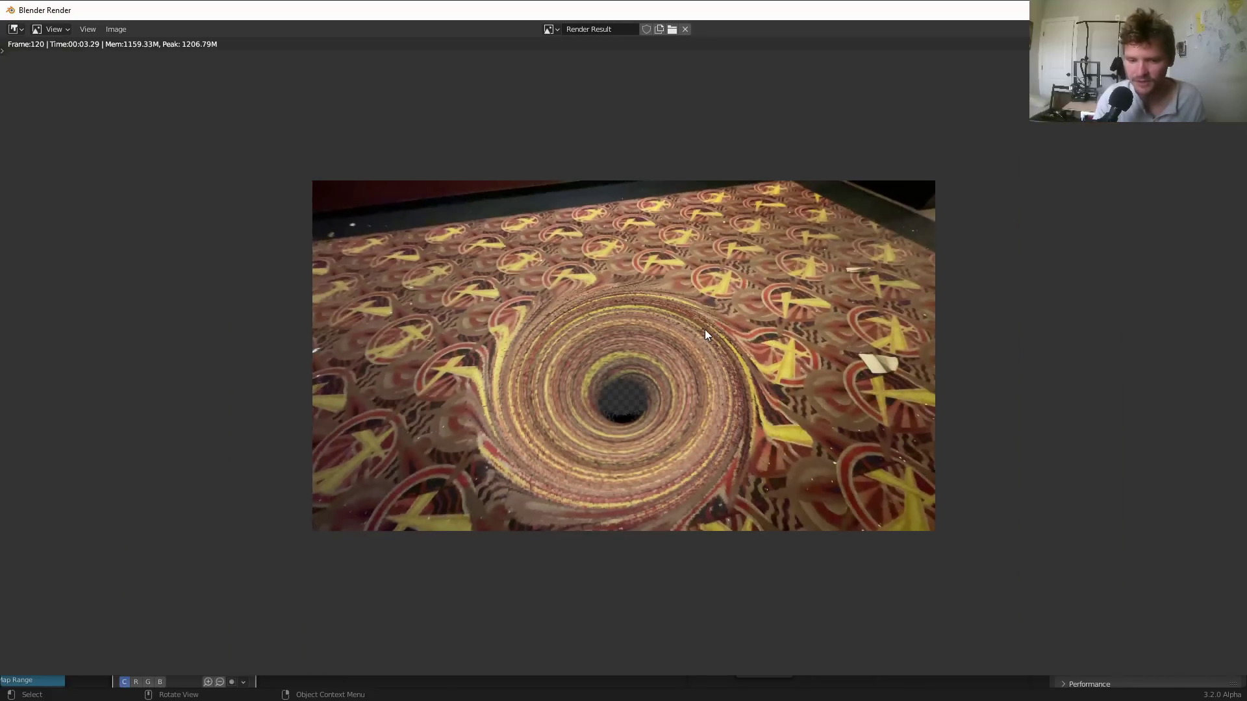
scroll(679, 337, up, 2)
drag(698, 321, 669, 367)
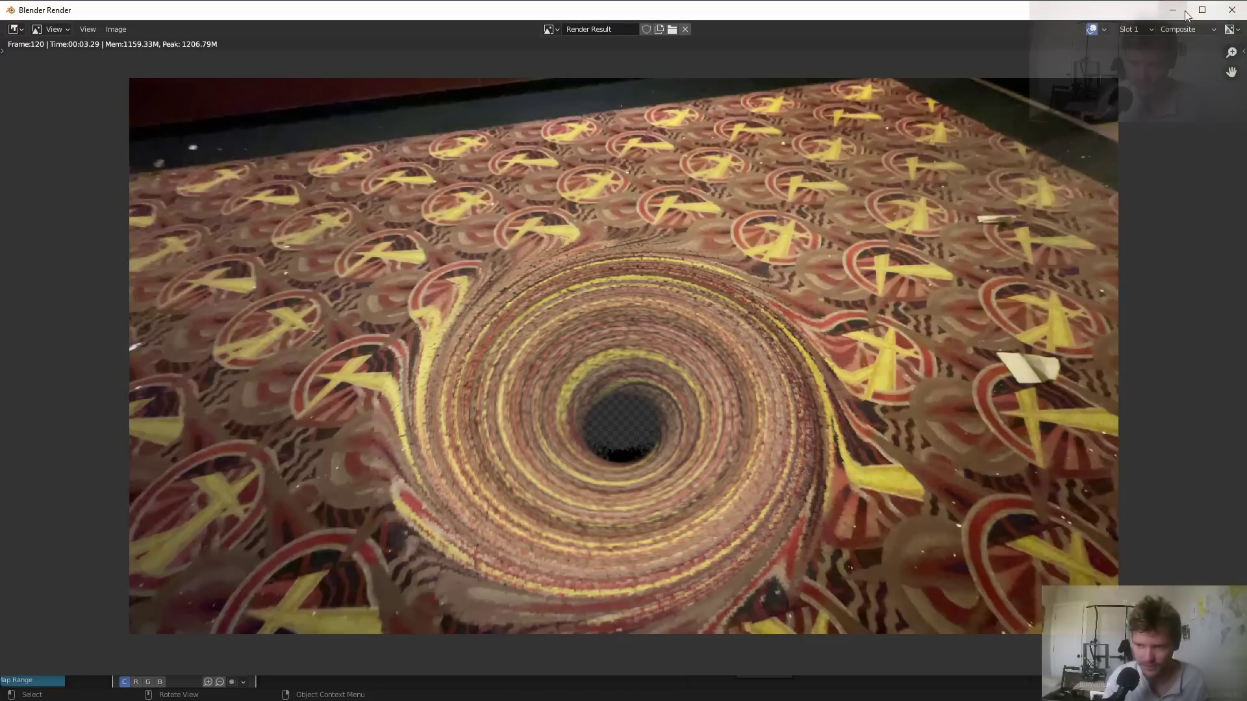
click(1232, 10)
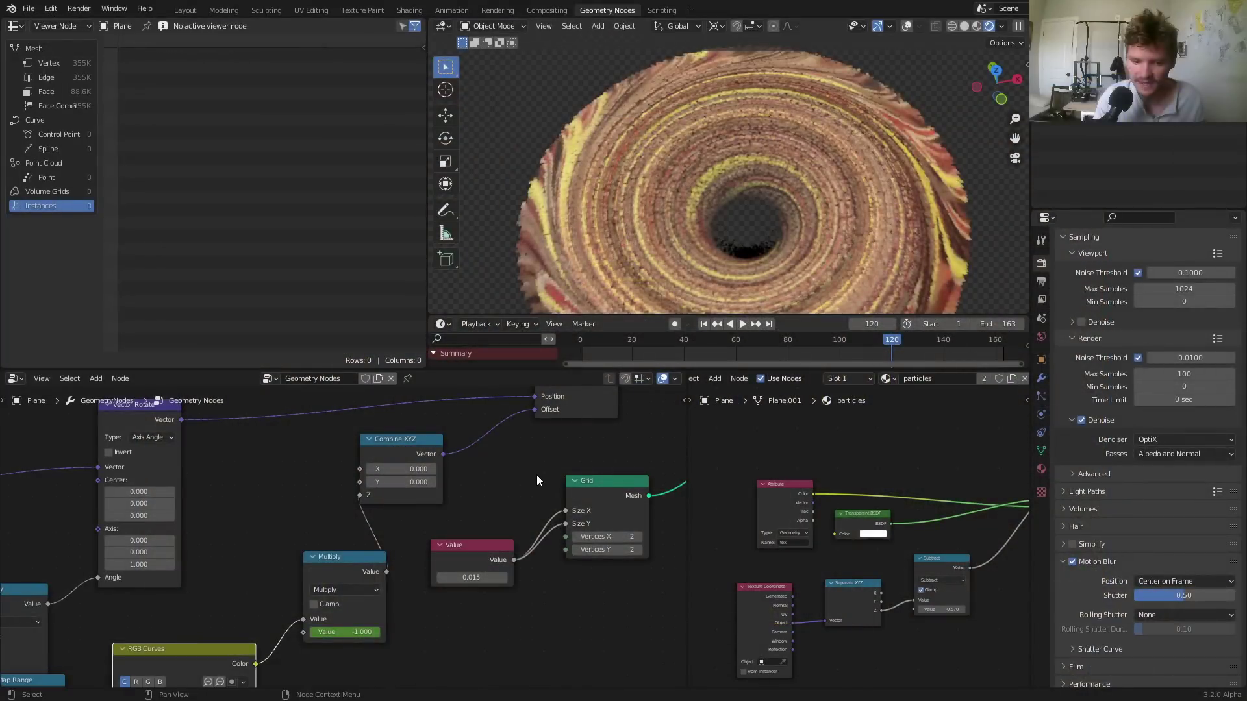
click(463, 688)
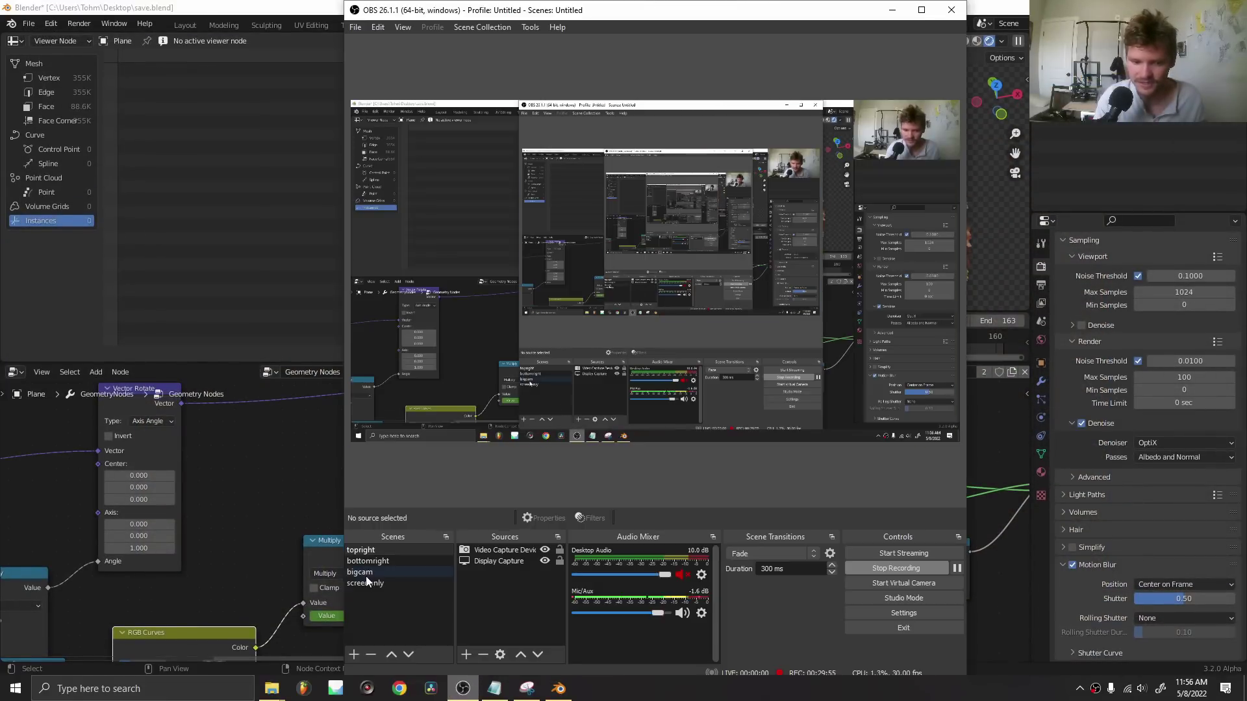
click(361, 573)
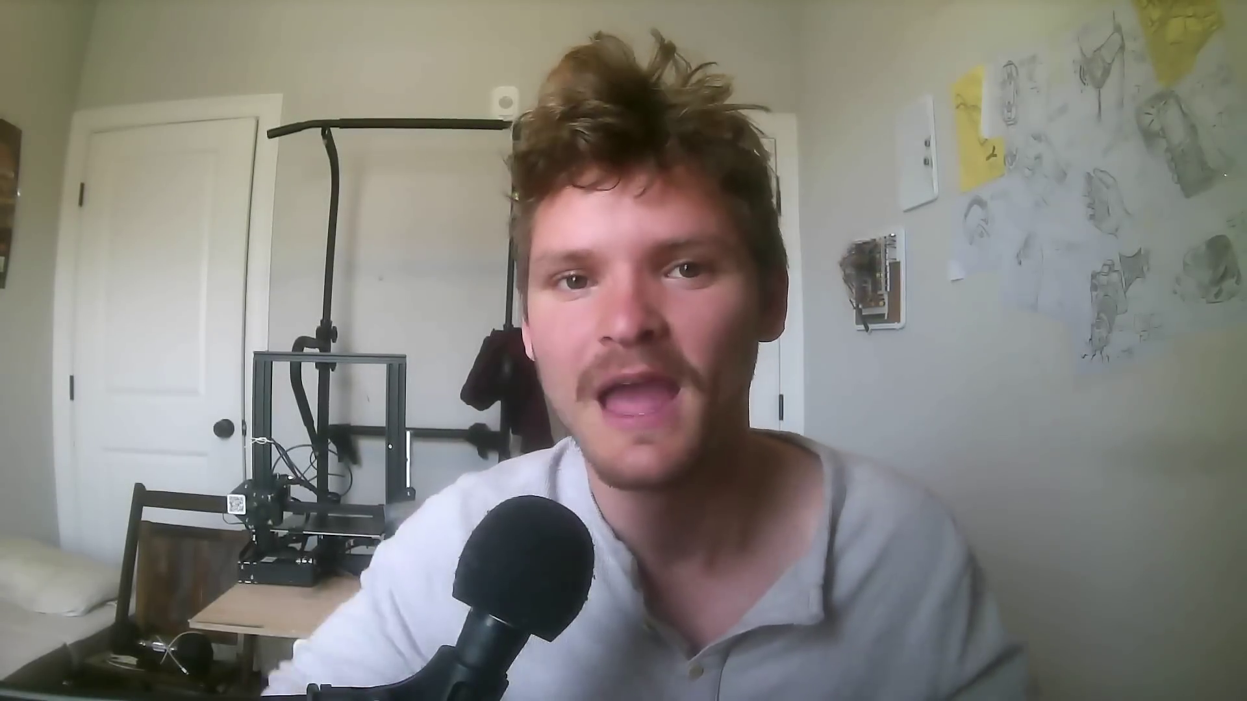